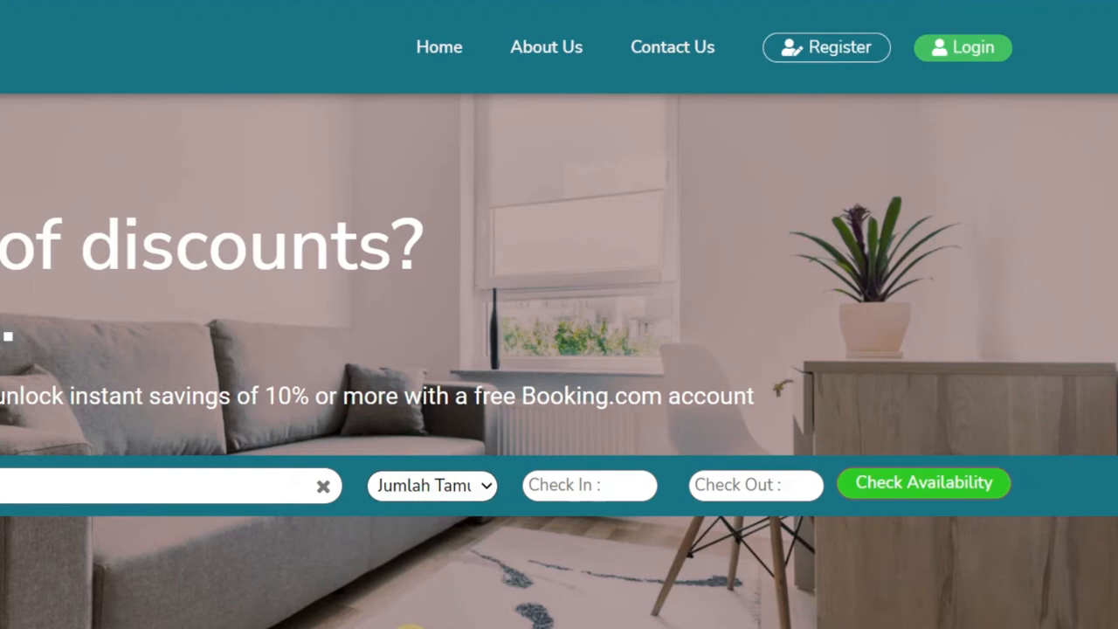
Step: Open and close the check-in and check-out calendars, then search for hotels in bandung
left_click(577, 490)
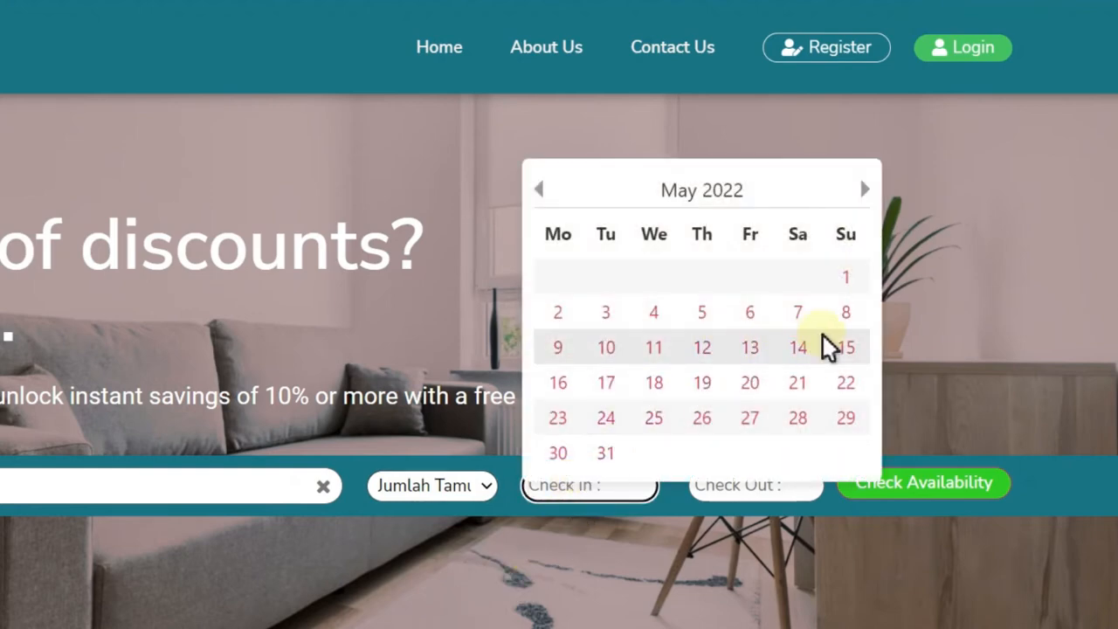
left_click(671, 605)
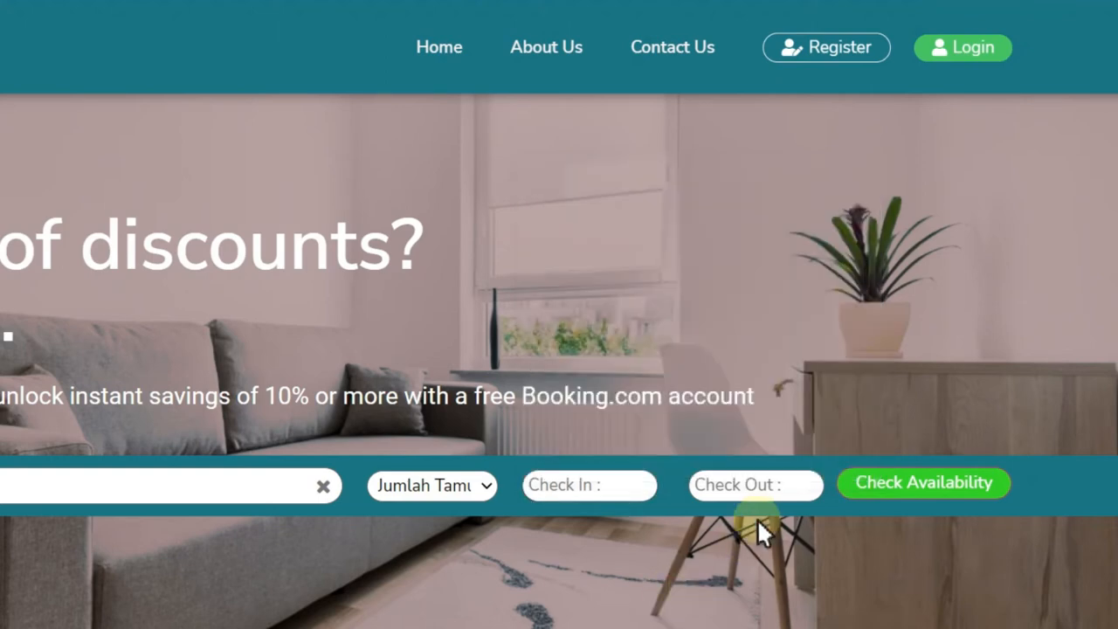
left_click(772, 494)
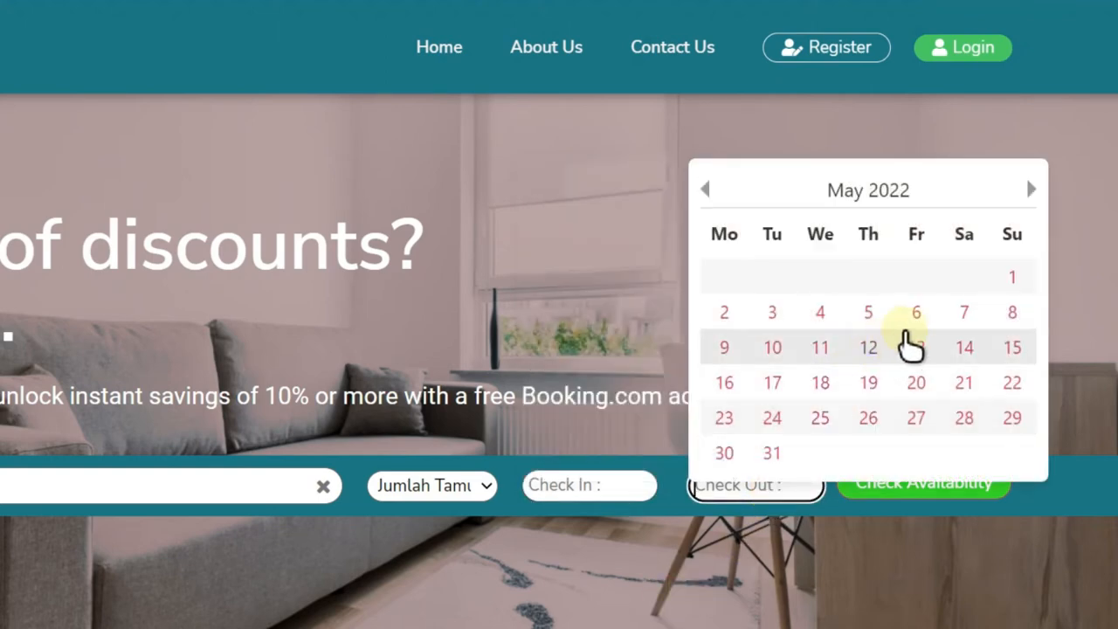
left_click(917, 553)
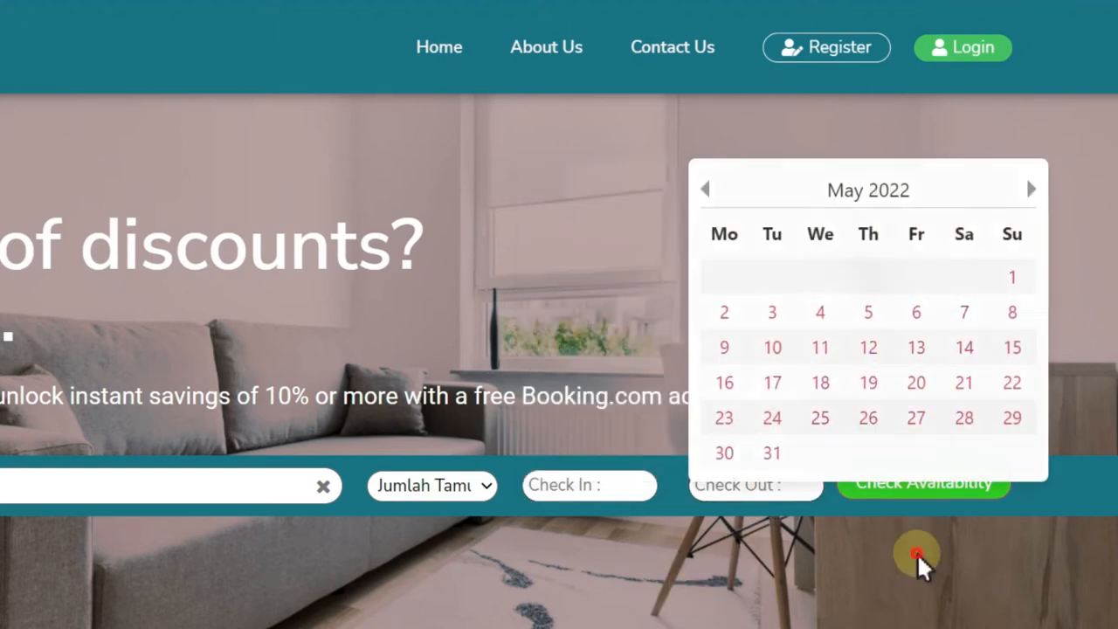
left_click(942, 490)
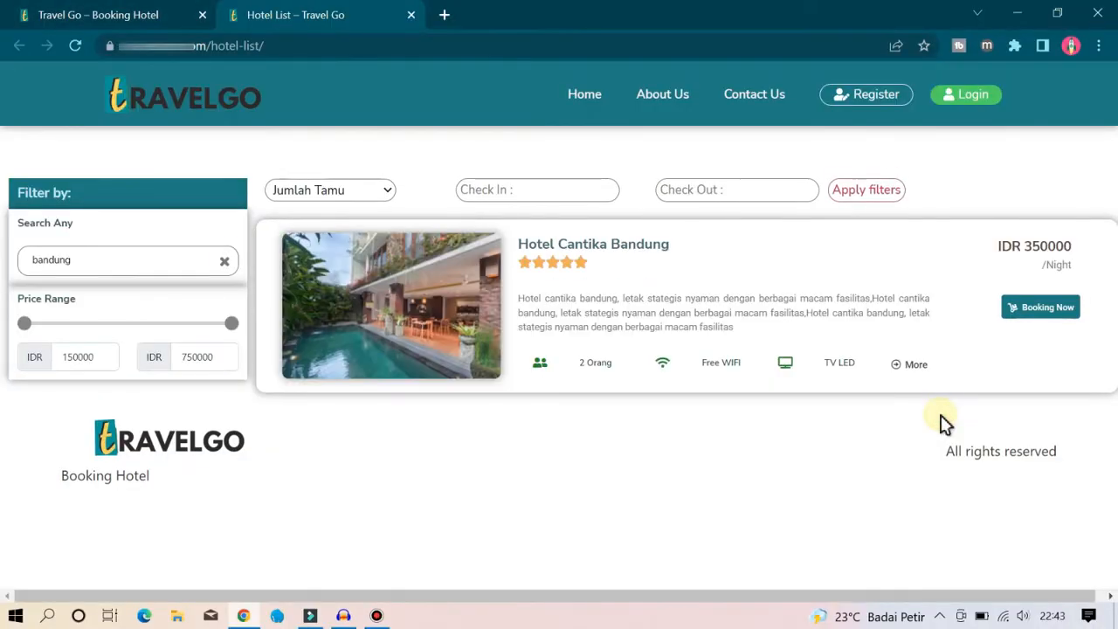
Step: Clear the bandung filter and submit a booking for Hotel Cantika Bandung
left_click(225, 260)
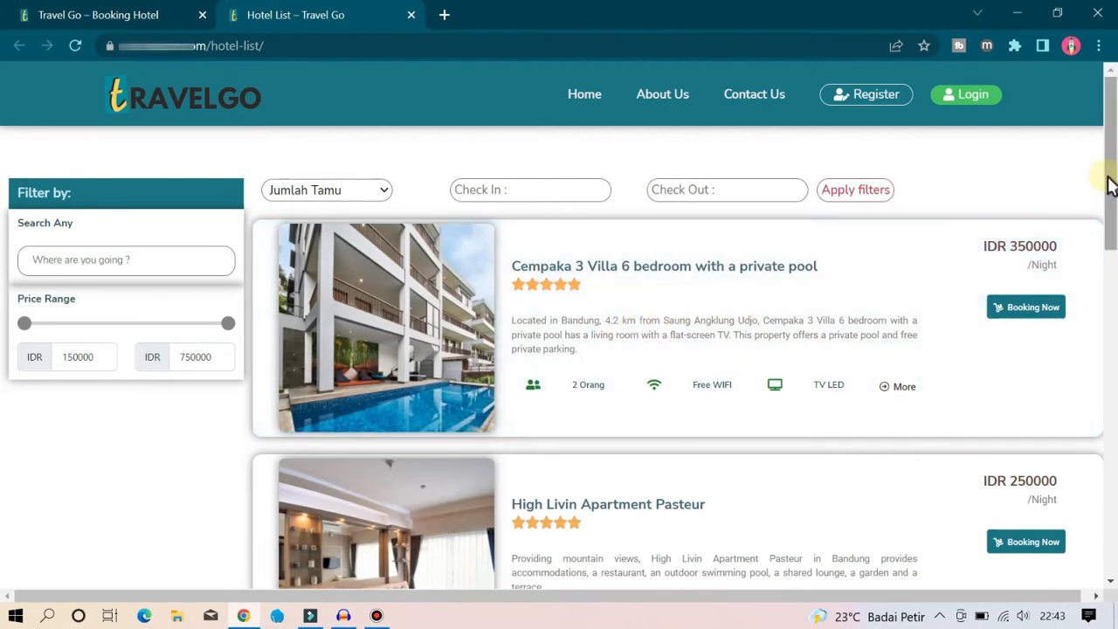
left_click_drag(1110, 186, 1111, 242)
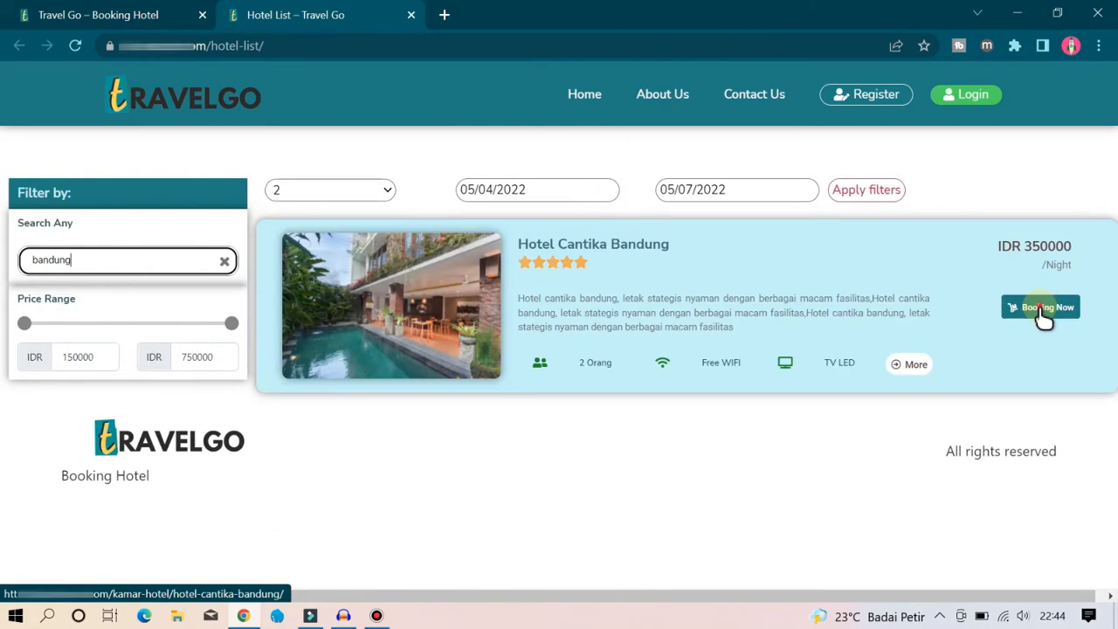
left_click(1041, 307)
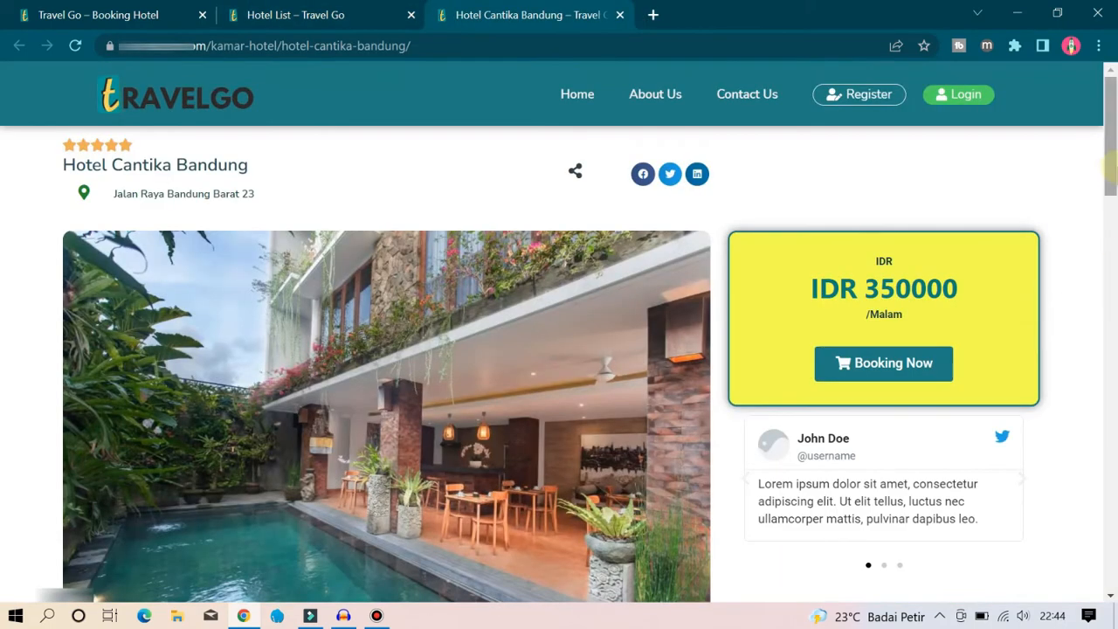
left_click_drag(1111, 147, 1110, 419)
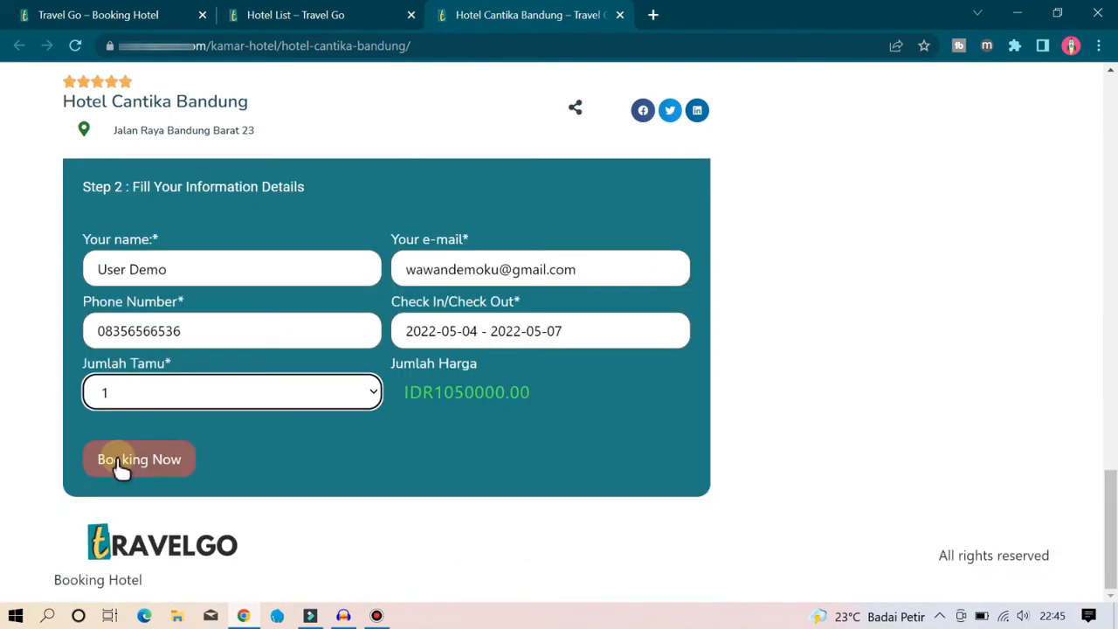
left_click(119, 461)
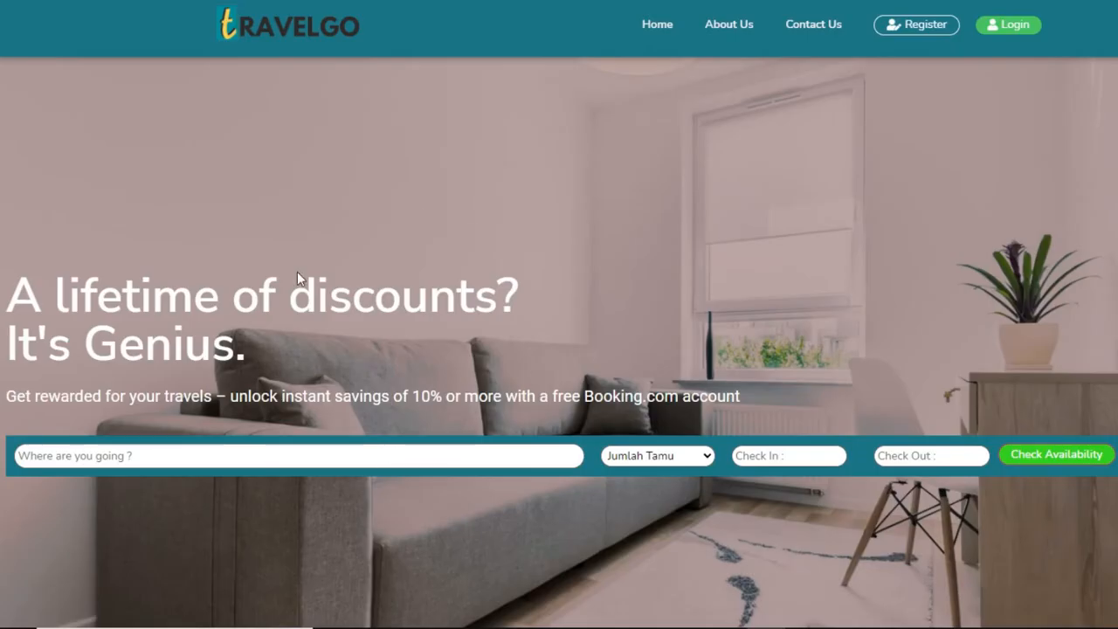
Step: Enter bali as the destination and check hotel availability
left_click(310, 457)
type("bali")
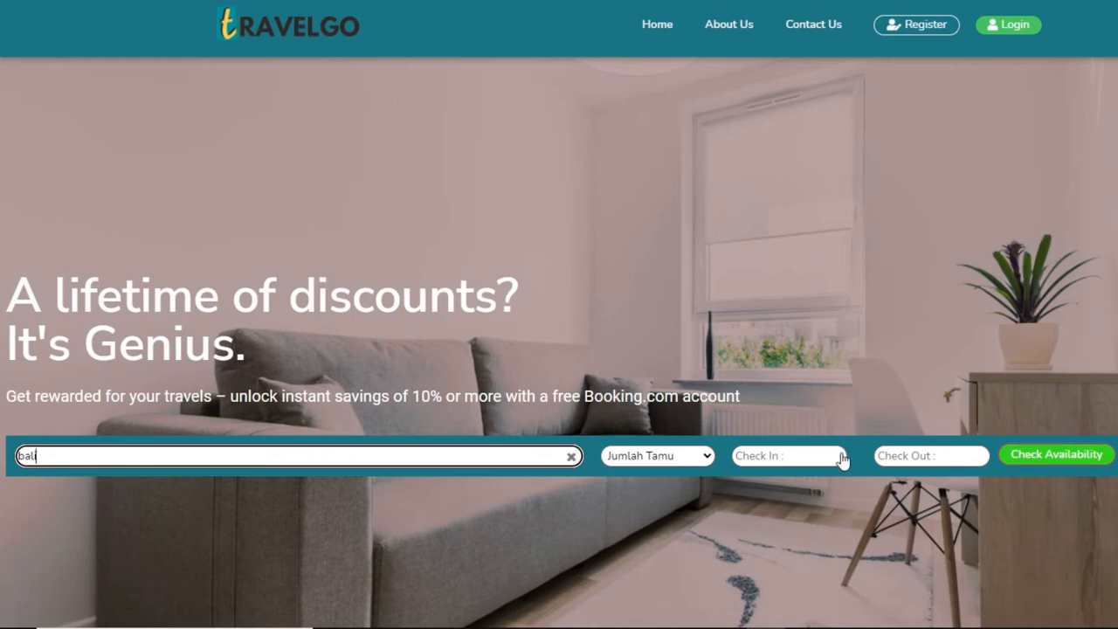
left_click(1024, 463)
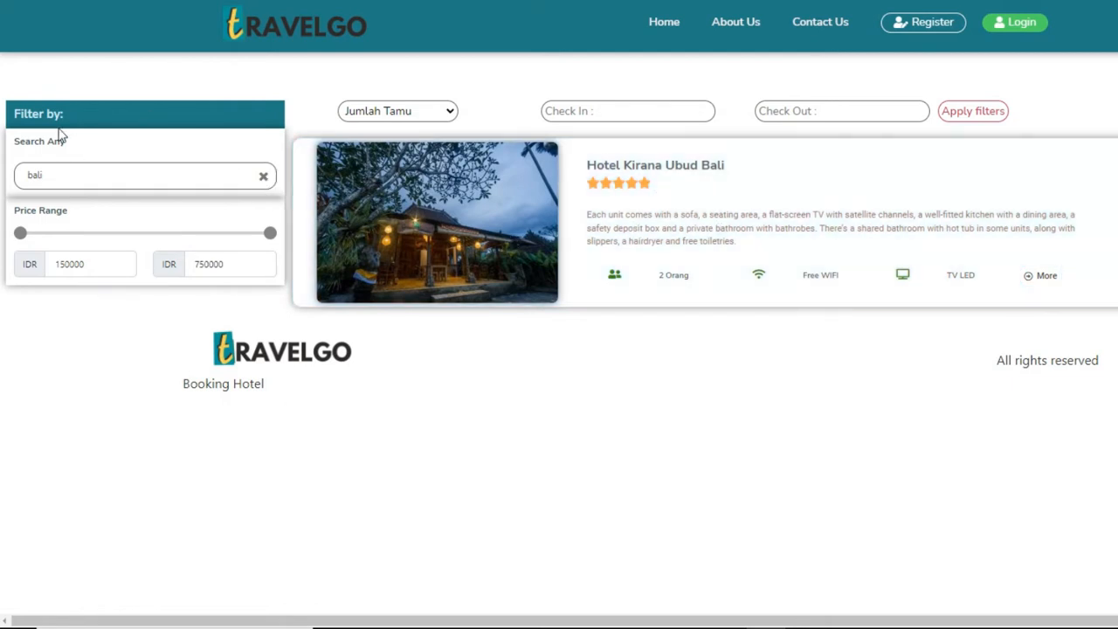
Step: Clear the bali filter, browse all listings, and open the Arion Suites Hotel page
left_click(264, 179)
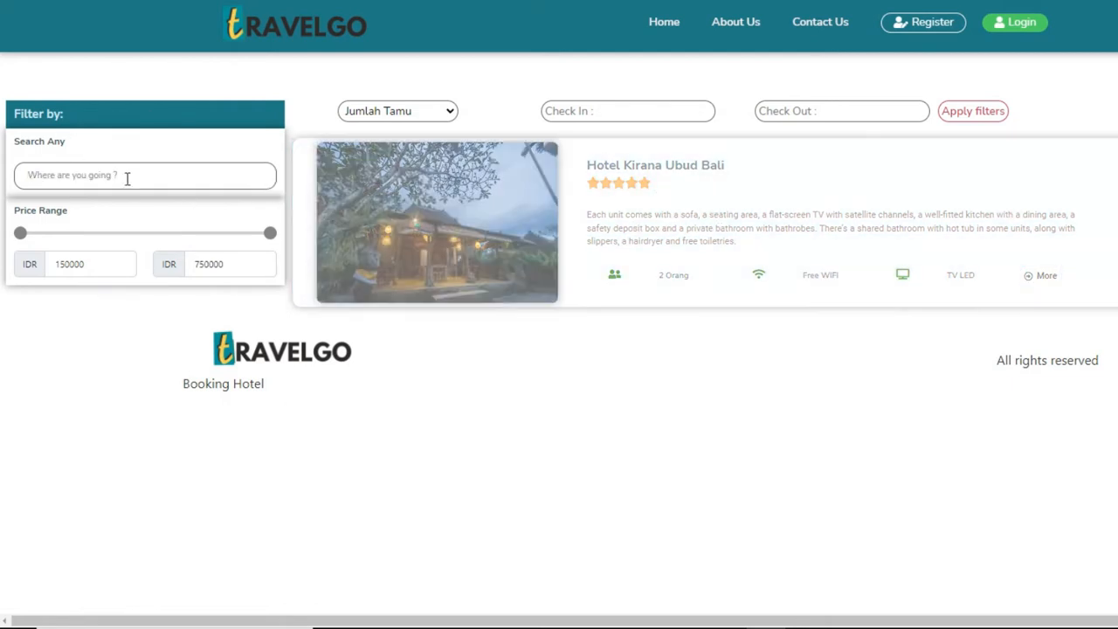
scroll(632, 314, "down", 10)
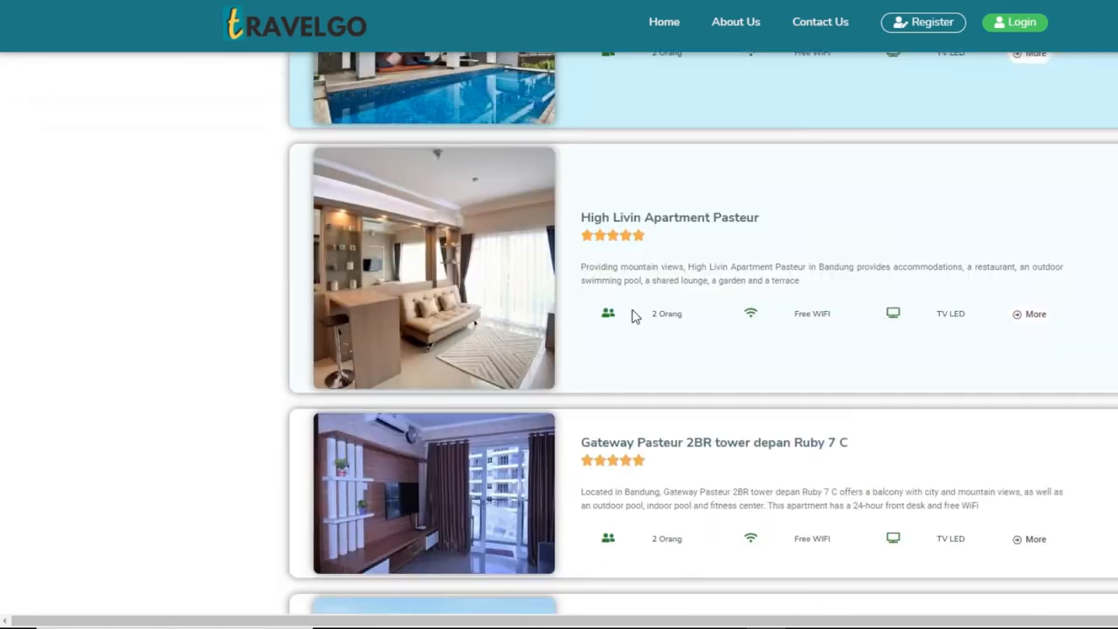
scroll(708, 424, "up", 10)
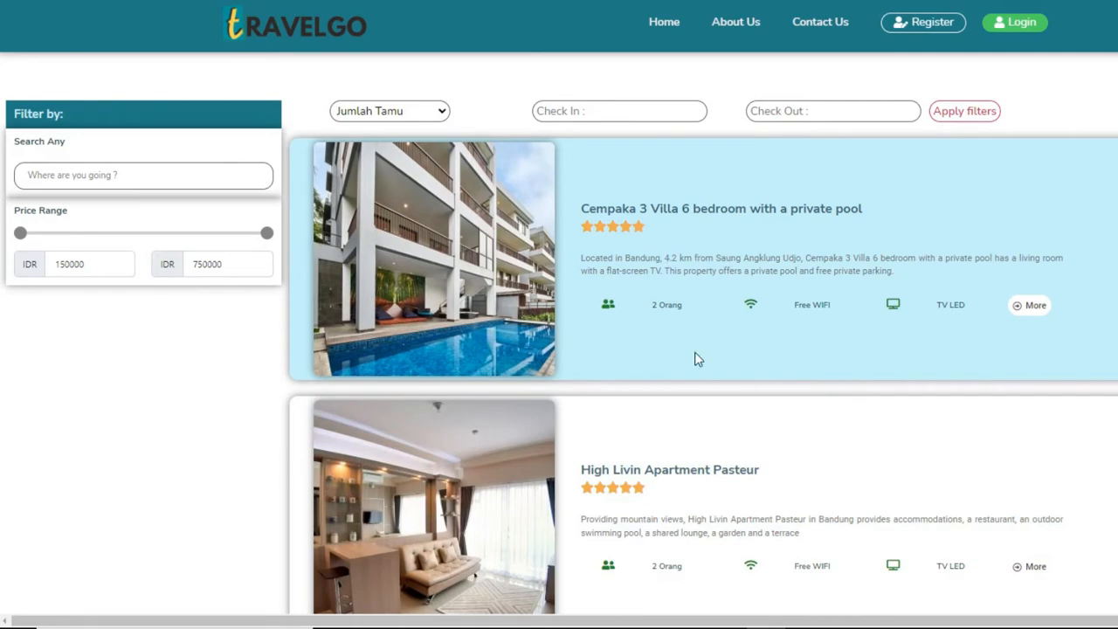
scroll(531, 425, "down", 4)
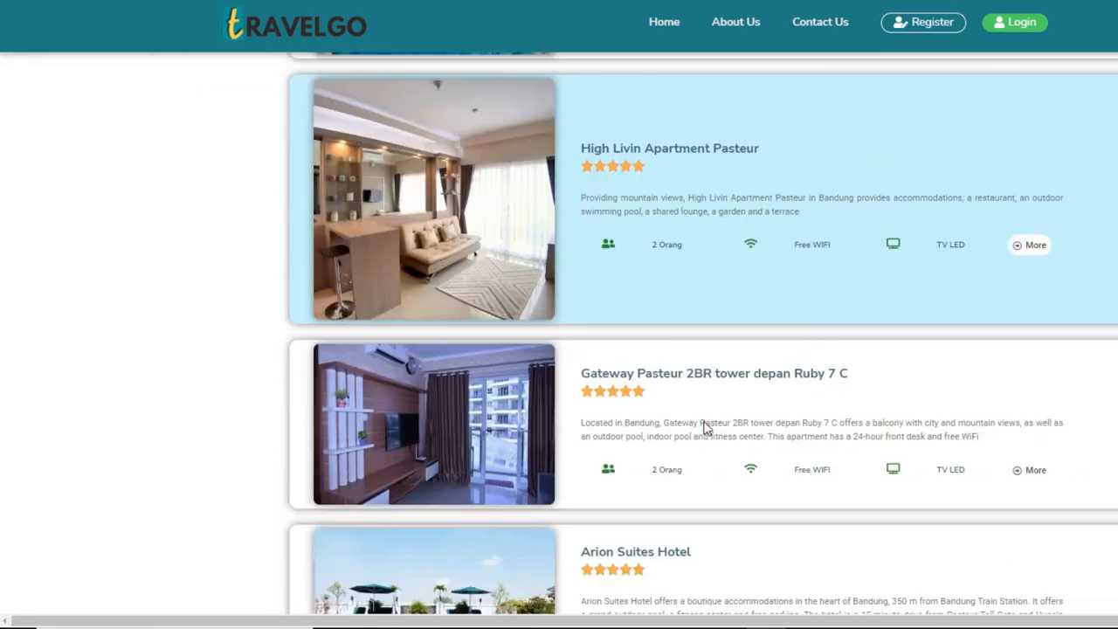
scroll(655, 367, "down", 3)
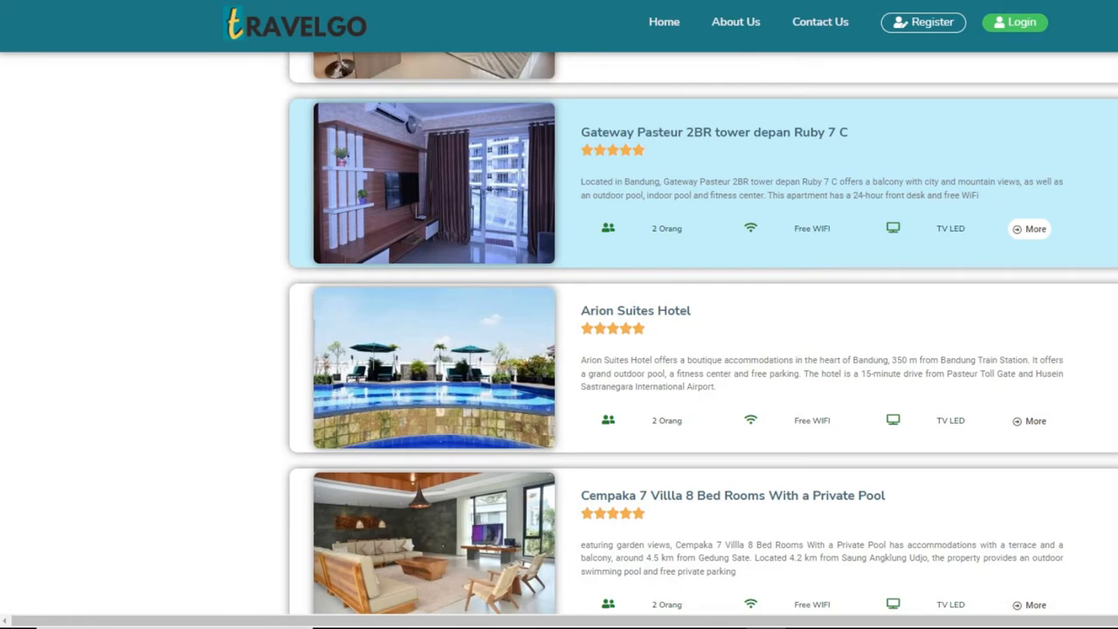
scroll(852, 257, "up", 1)
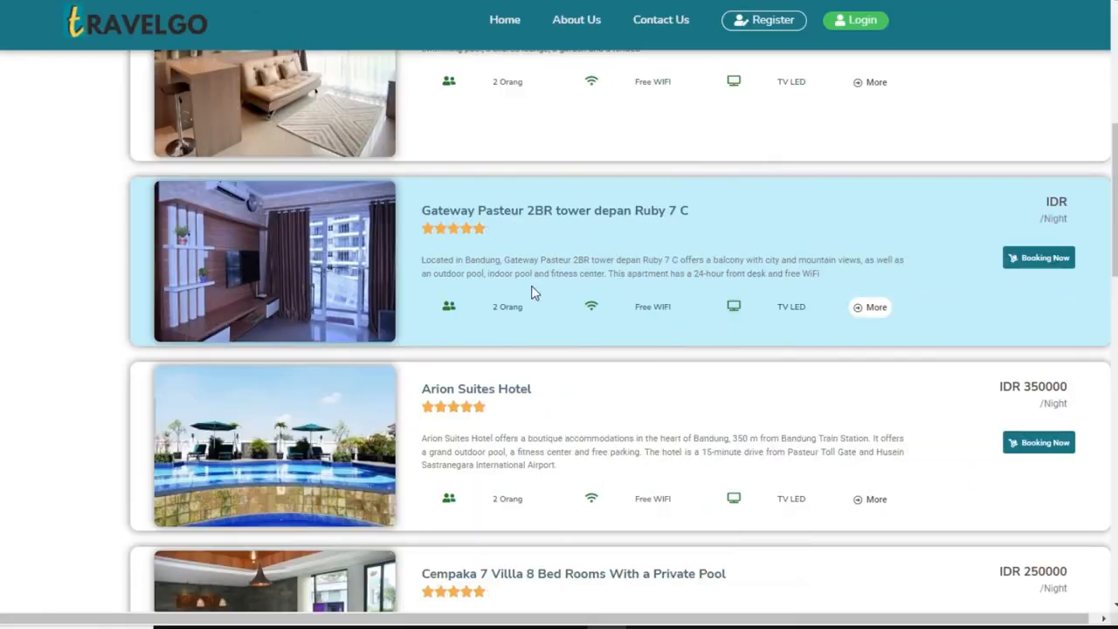
scroll(699, 297, "down", 2)
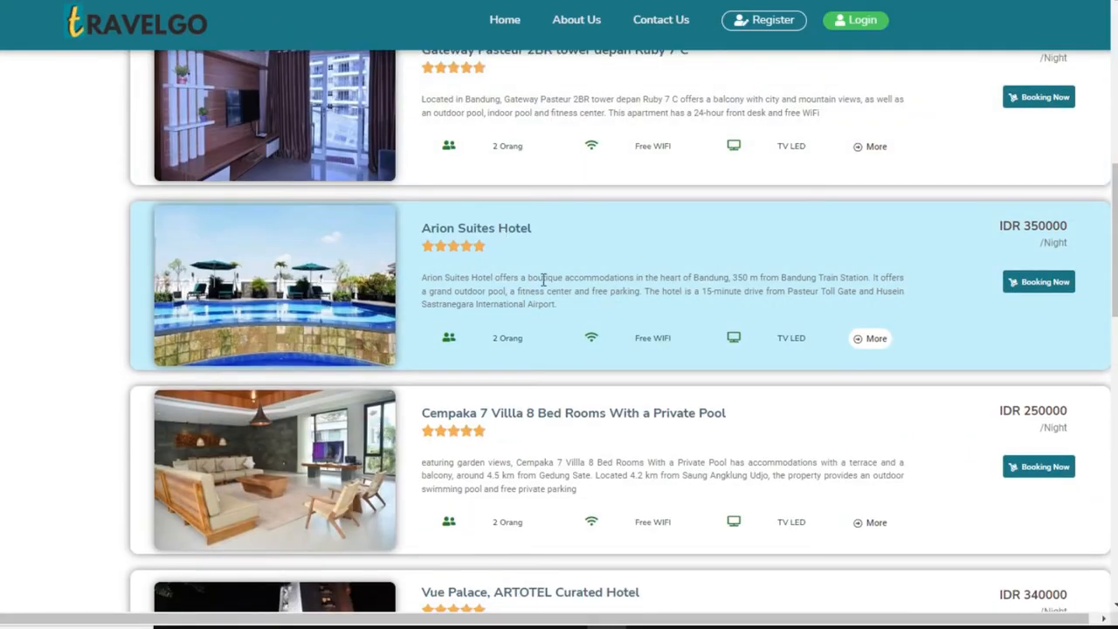
left_click(1033, 291)
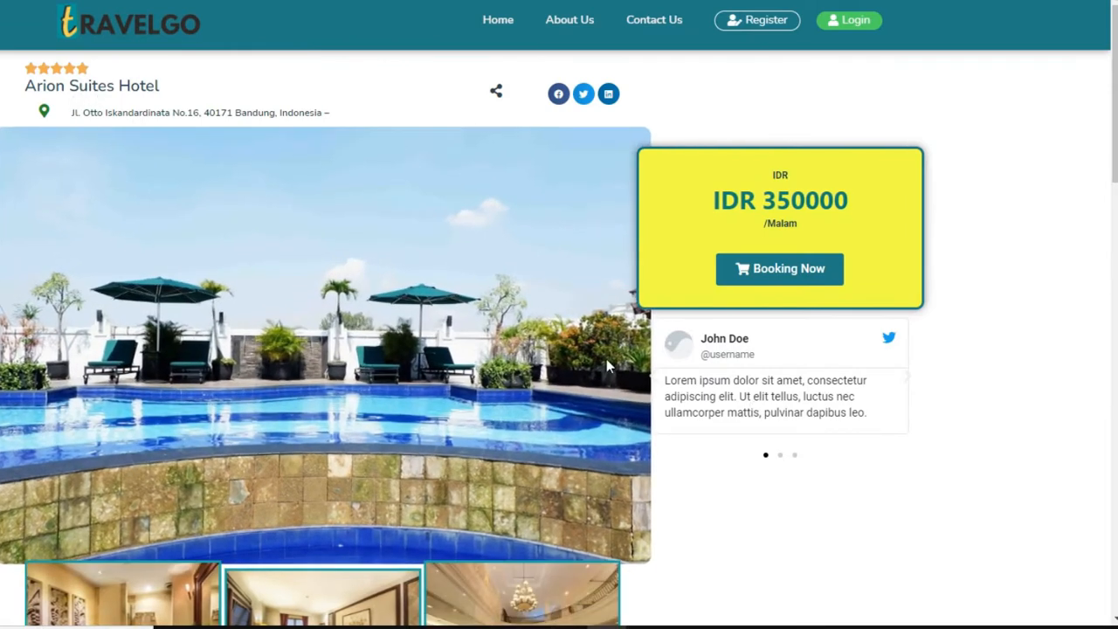
Step: Highlight part of the Arion Suites nightly price and scroll the page
left_click_drag(735, 203, 819, 201)
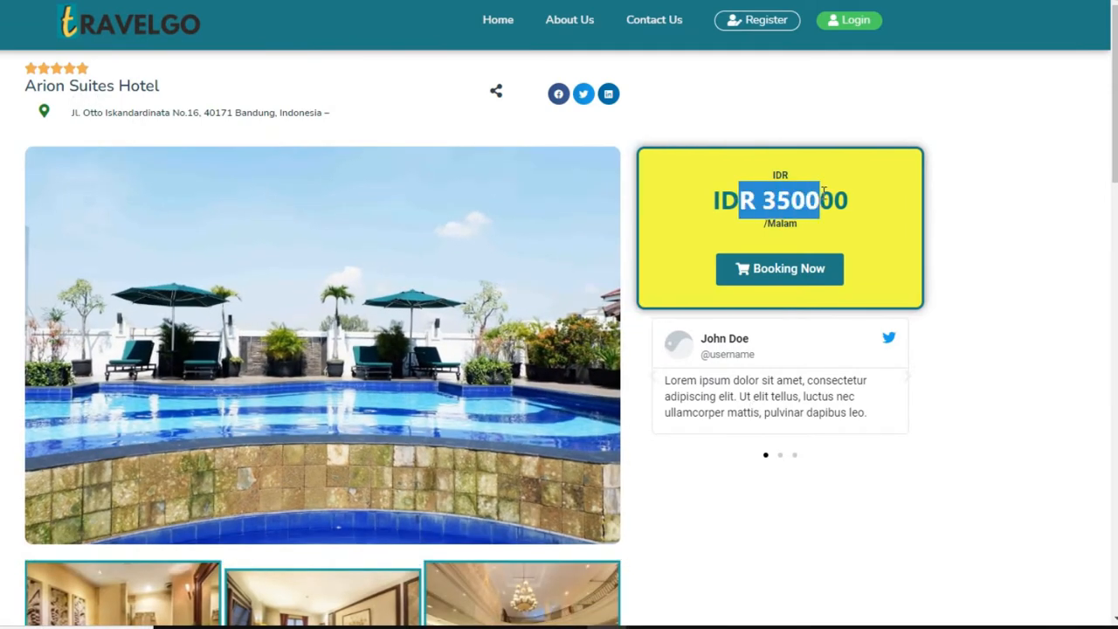
scroll(664, 377, "down", 6)
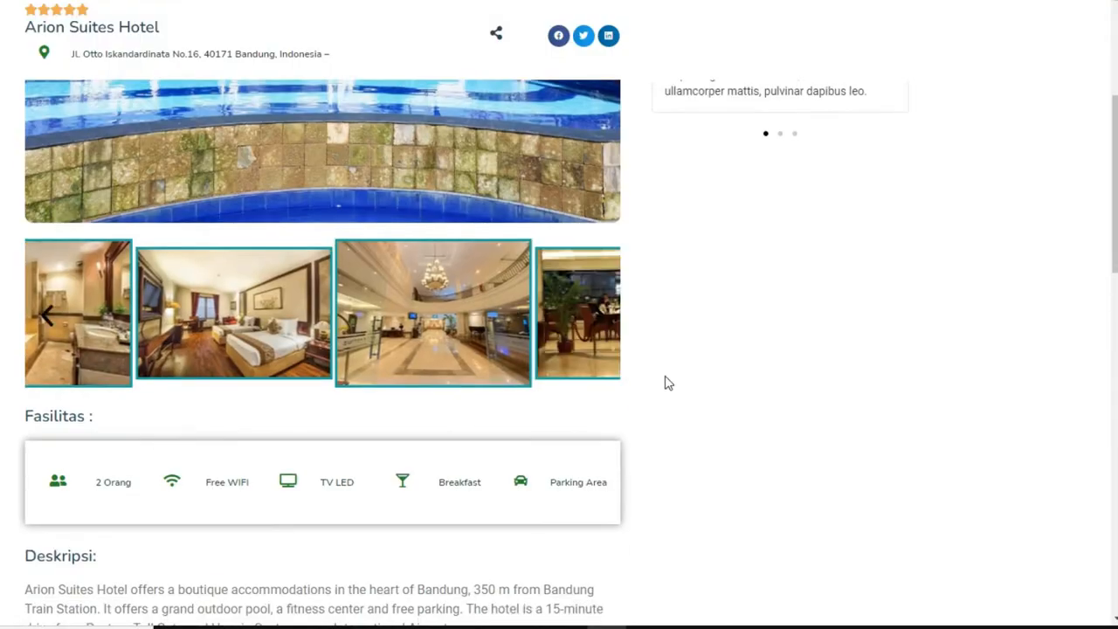
scroll(266, 179, "up", 2)
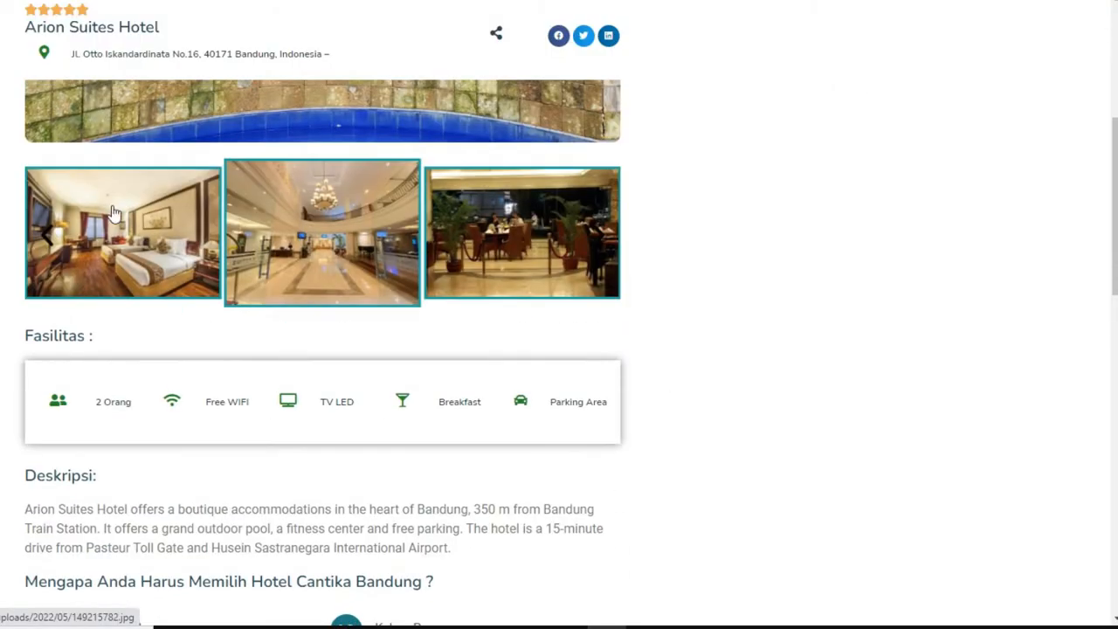
scroll(303, 355, "down", 3)
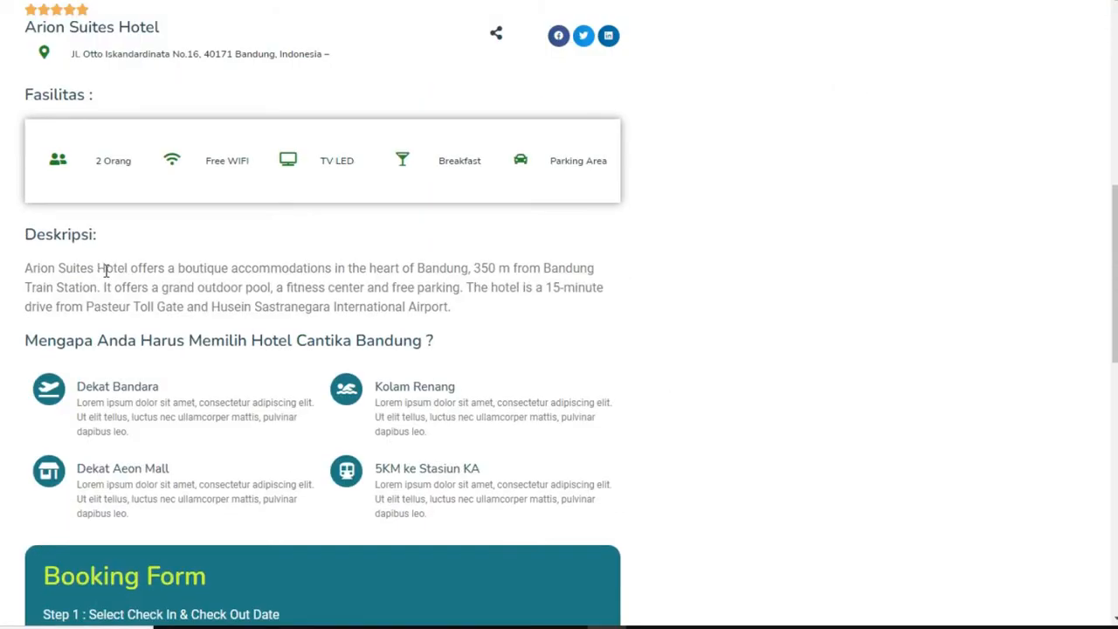
Step: Highlight and clear lines of the Arion Suites hotel description
left_click_drag(106, 272, 407, 291)
left_click(407, 299)
scroll(357, 260, "up", 7)
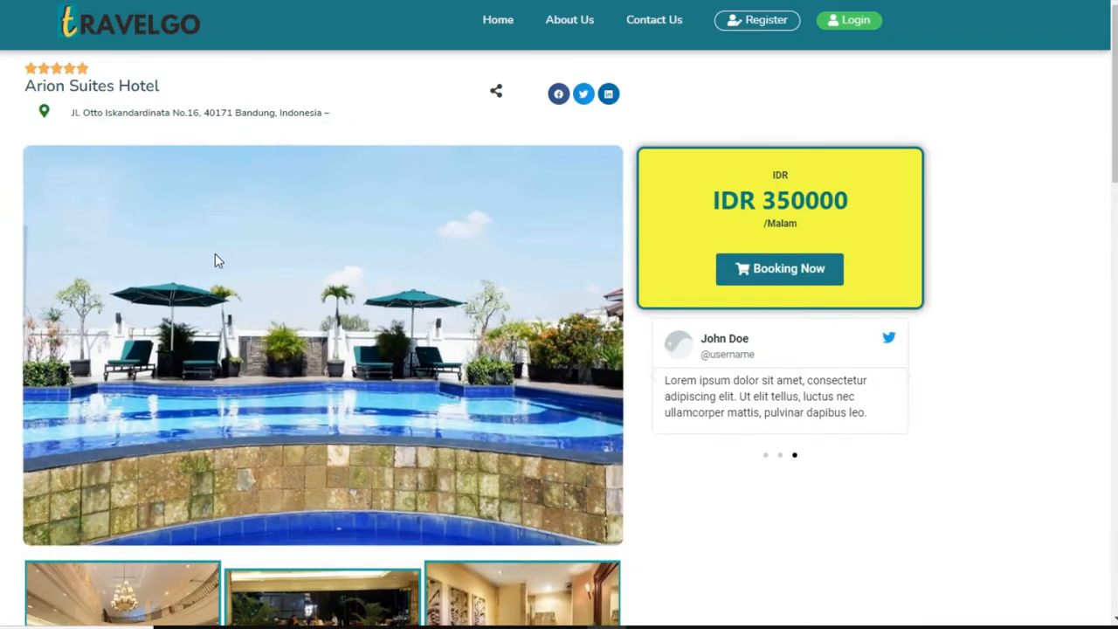
scroll(38, 250, "down", 5)
scroll(27, 335, "down", 3)
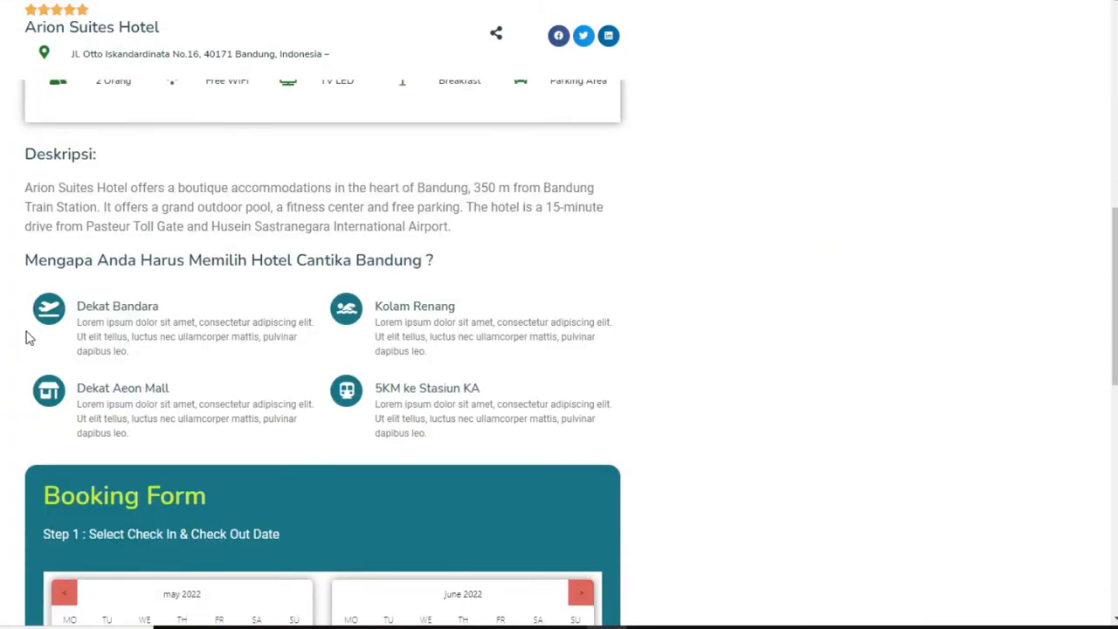
left_click_drag(30, 186, 481, 207)
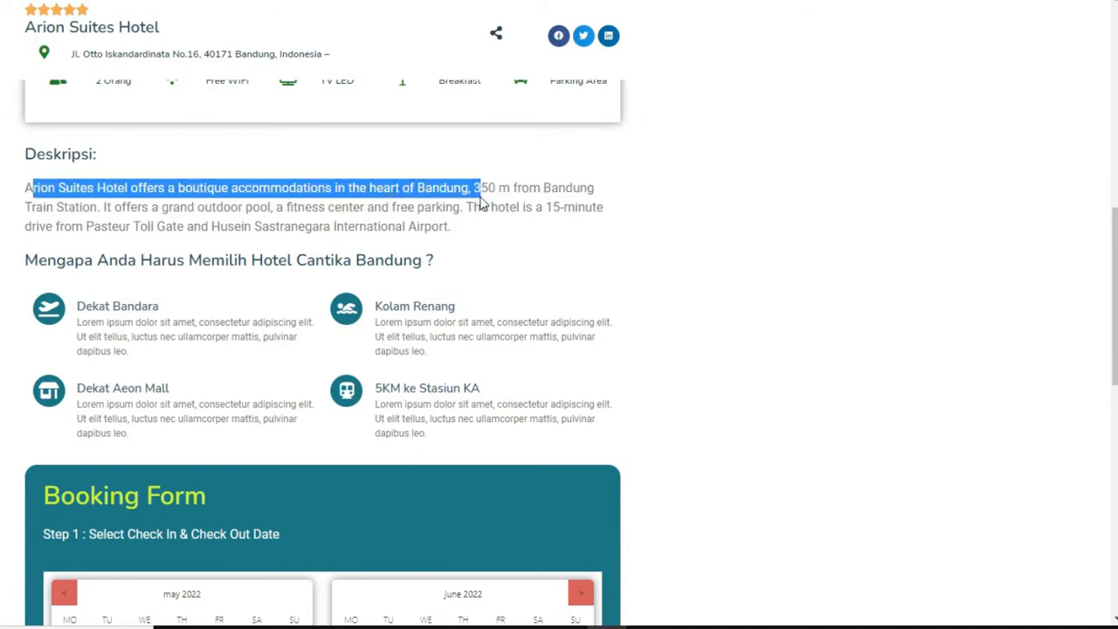
left_click(439, 215)
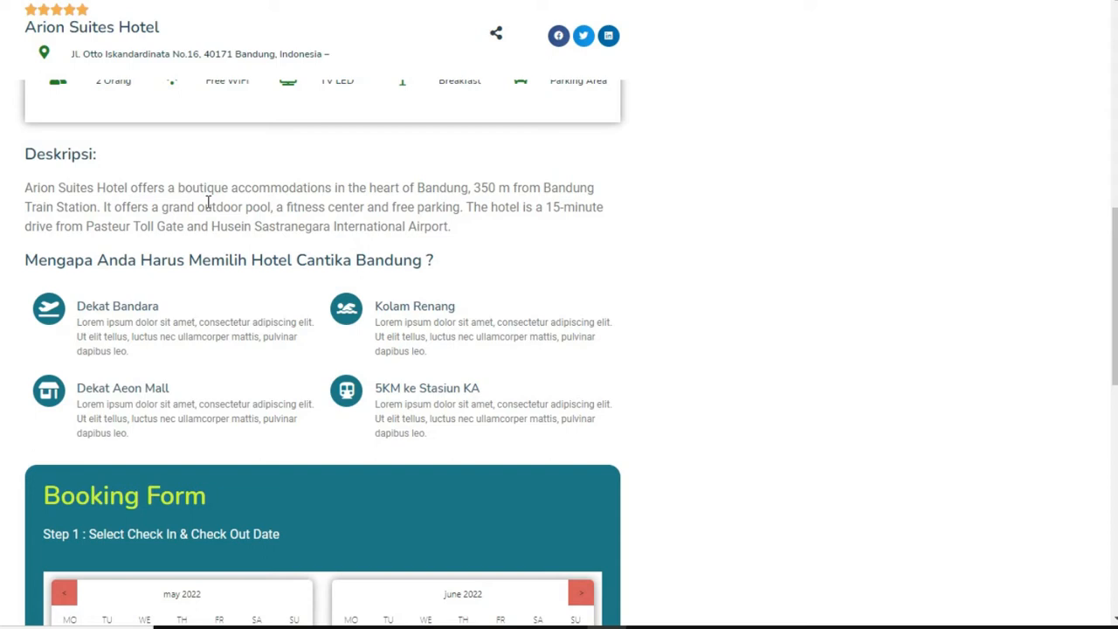
Step: Pick 11 May as check-in and 14 May as check-out
scroll(425, 437, "down", 8)
scroll(539, 343, "up", 2)
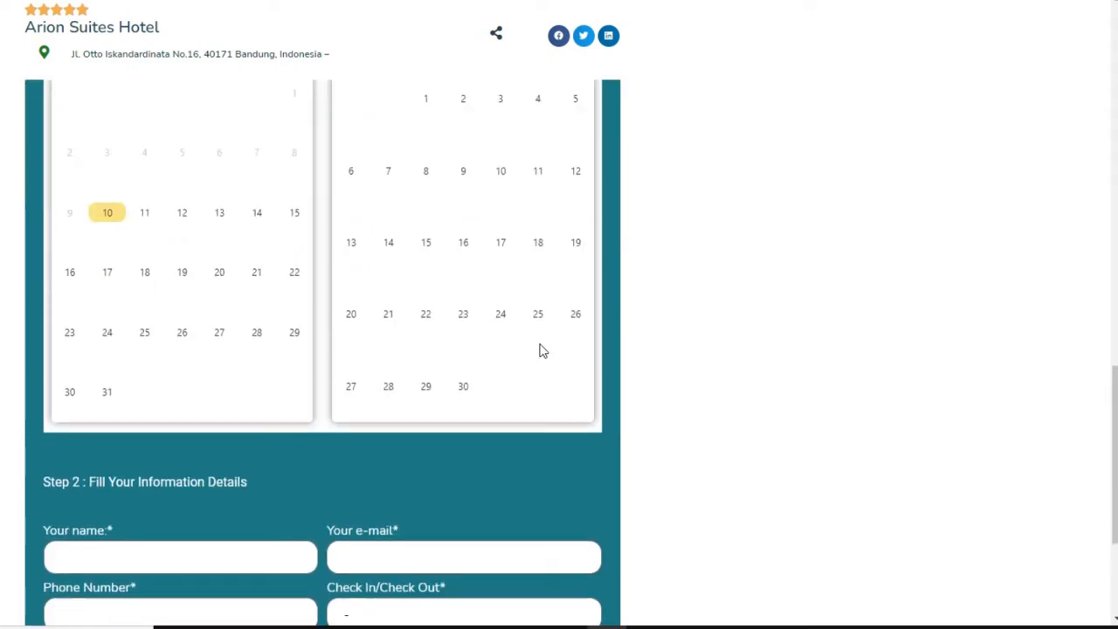
scroll(201, 228, "up", 1)
scroll(253, 279, "down", 1)
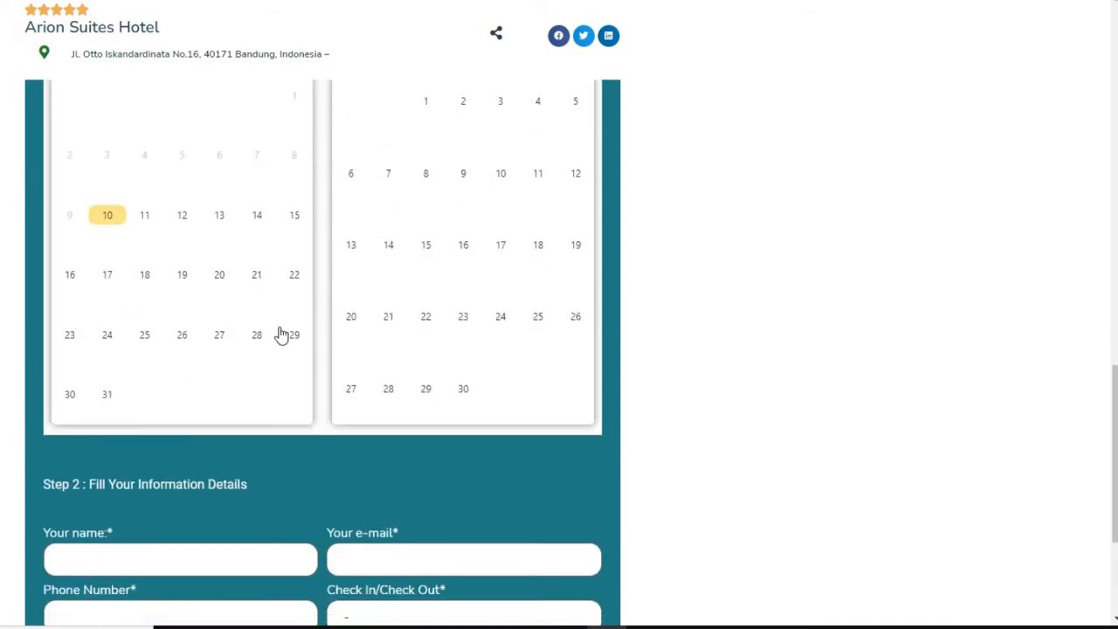
left_click(147, 220)
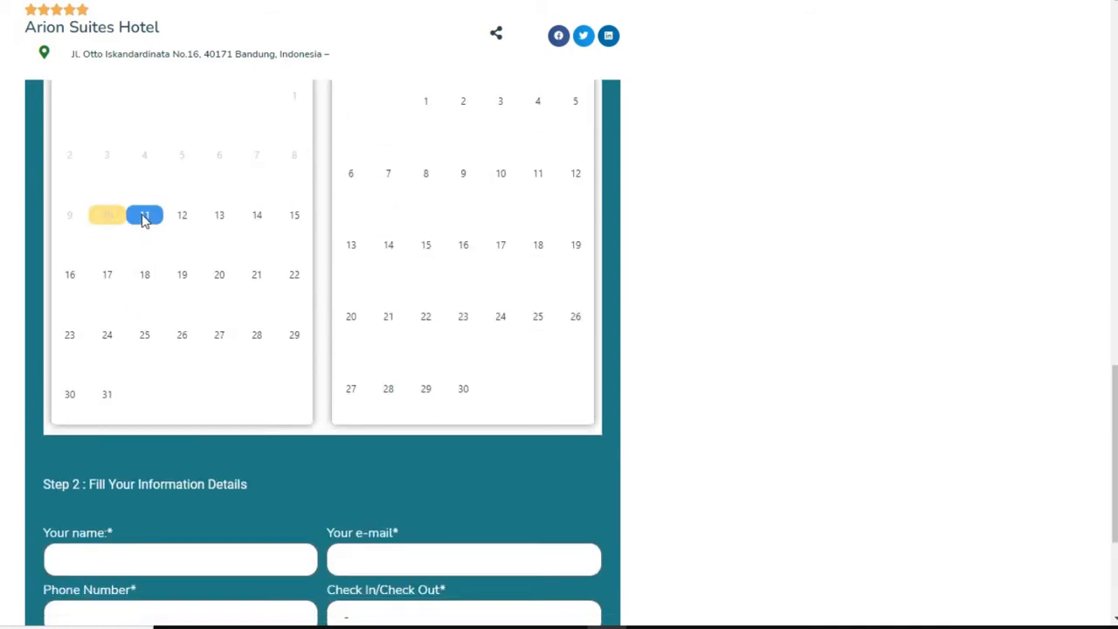
left_click(259, 218)
Step: Try 2 guests, set the guest count back to 1, and submit the booking
scroll(266, 162, "down", 3)
scroll(360, 227, "up", 2)
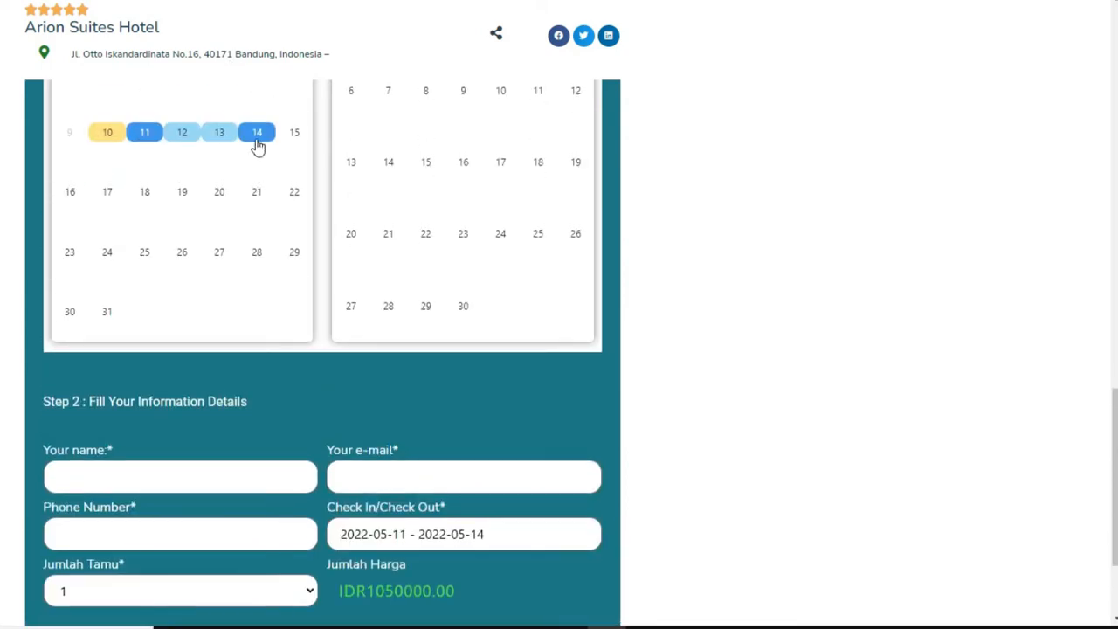
scroll(287, 252, "down", 2)
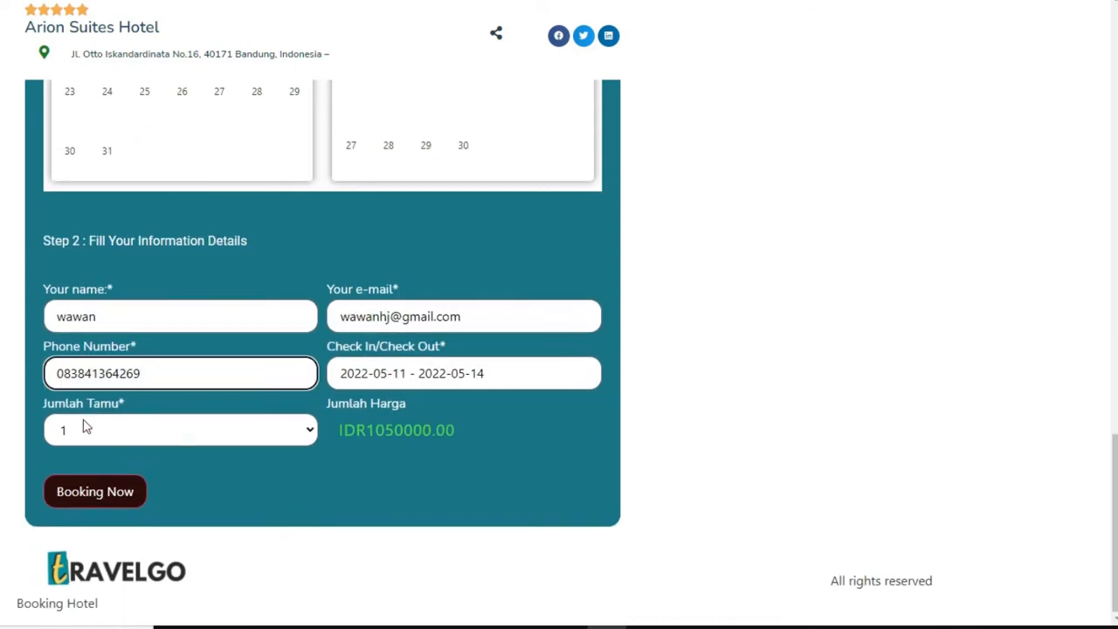
left_click(207, 442)
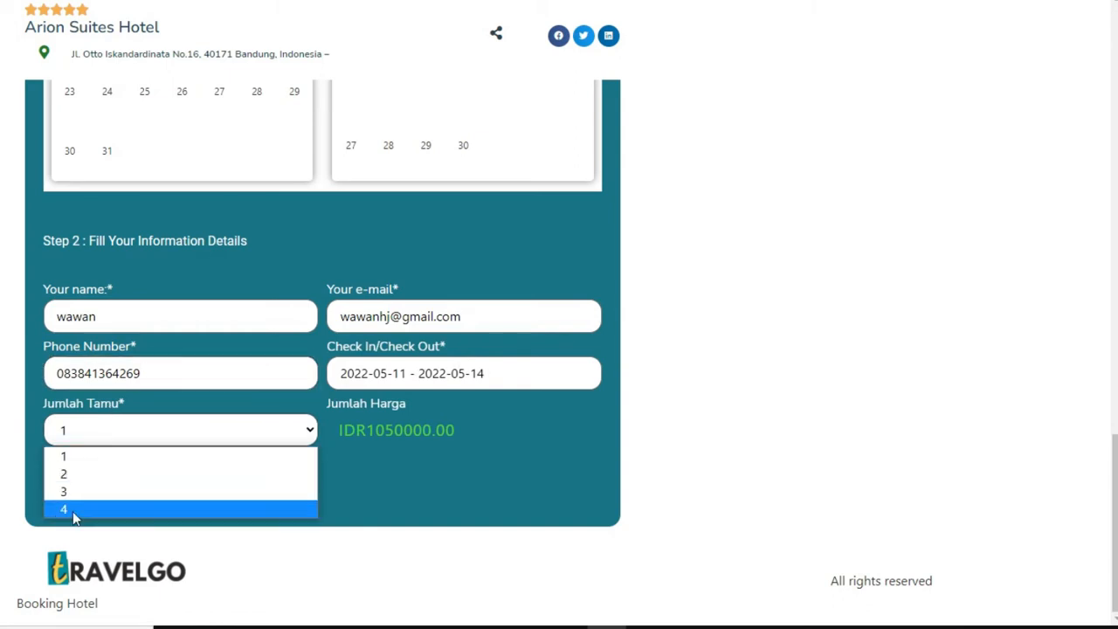
left_click(81, 464)
left_click(158, 436)
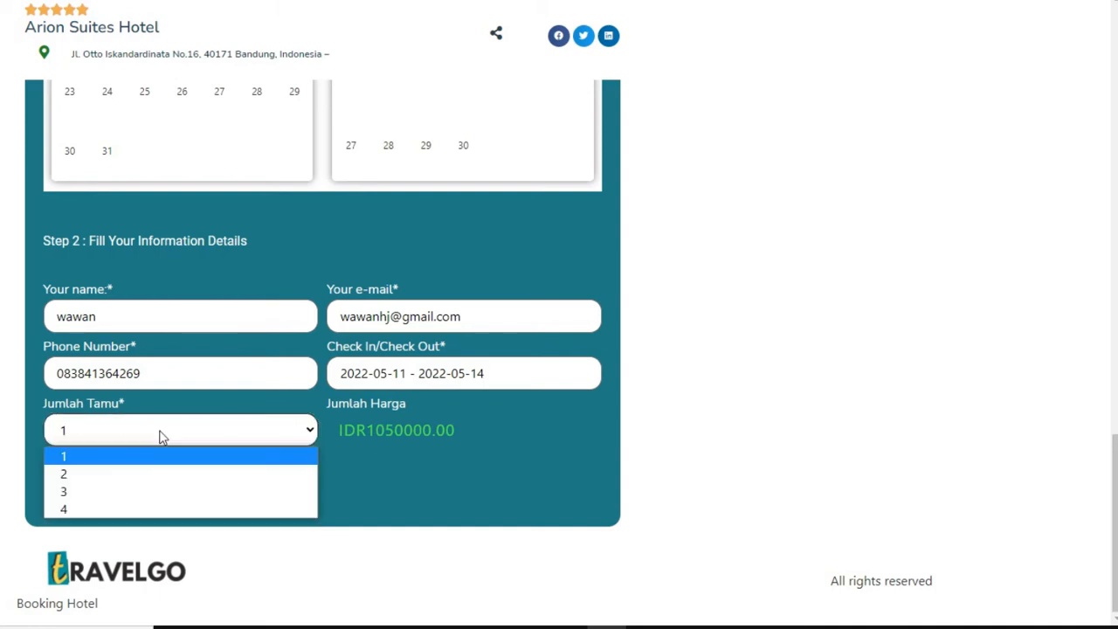
left_click(58, 479)
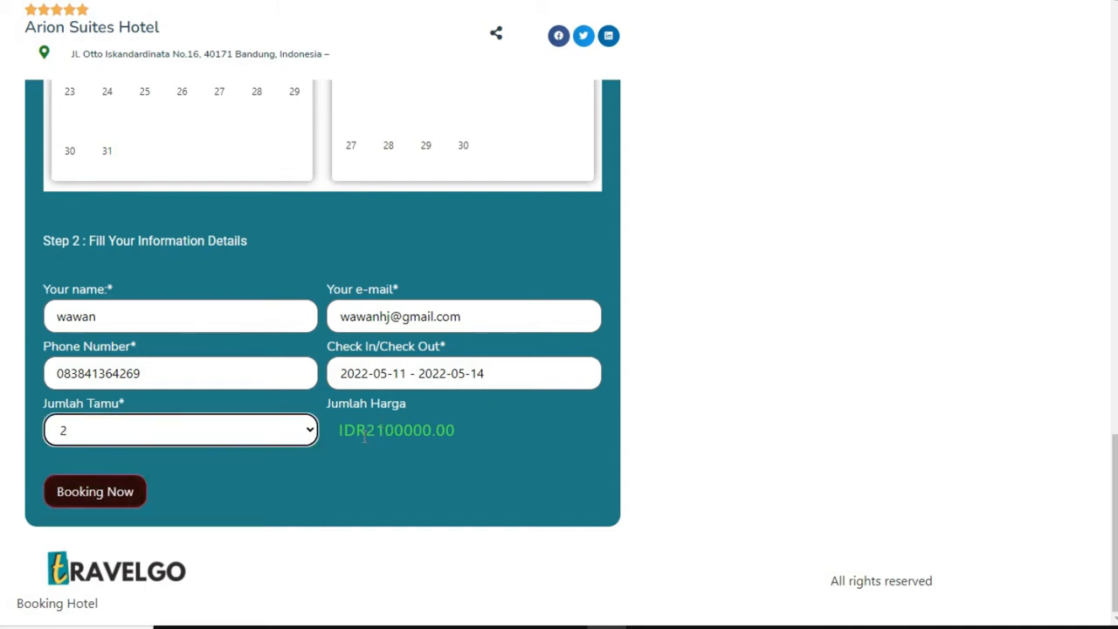
left_click_drag(366, 431, 508, 429)
left_click(503, 427)
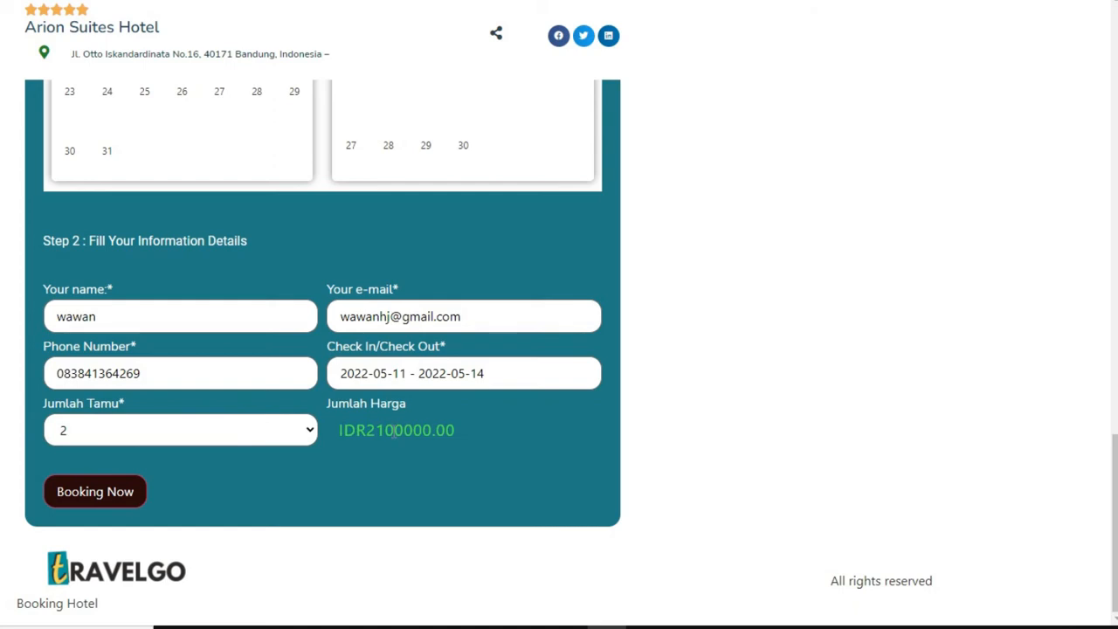
left_click(278, 439)
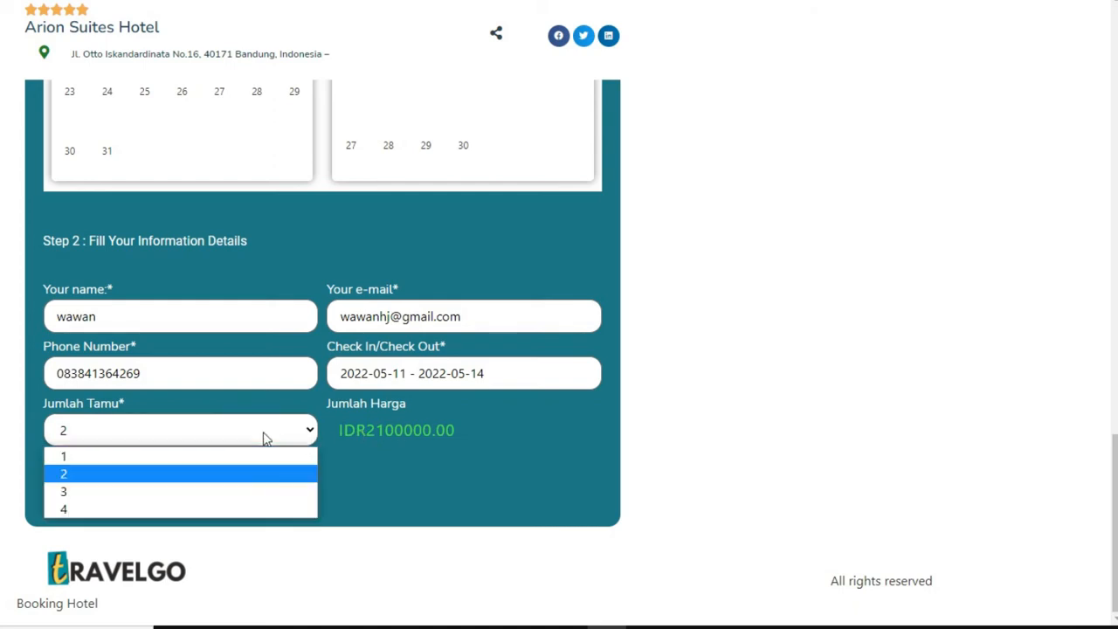
left_click(118, 454)
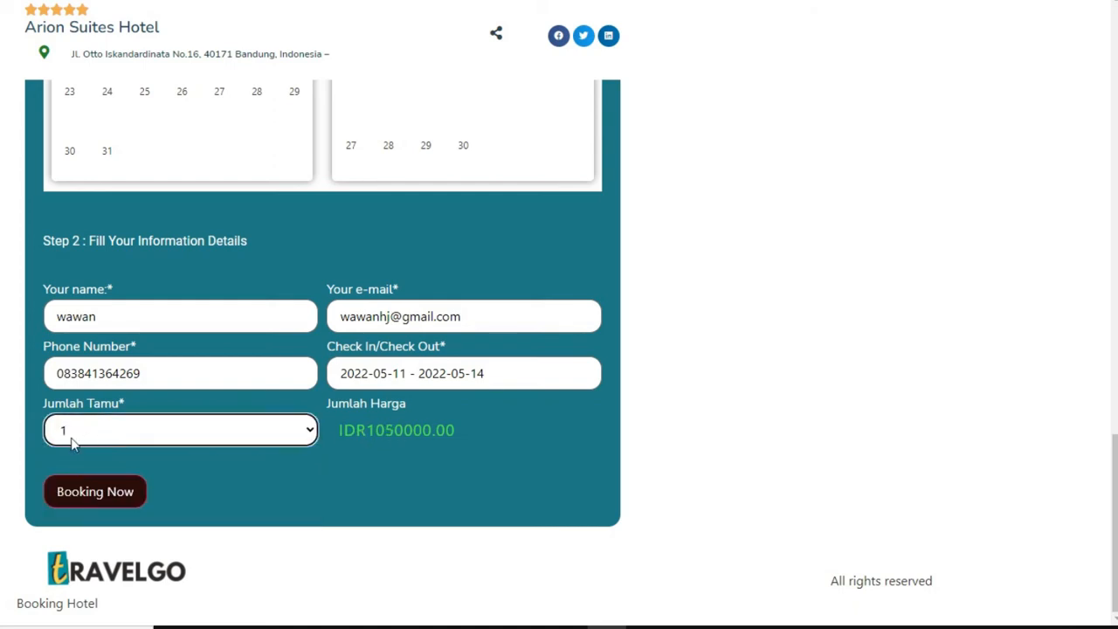
left_click(106, 493)
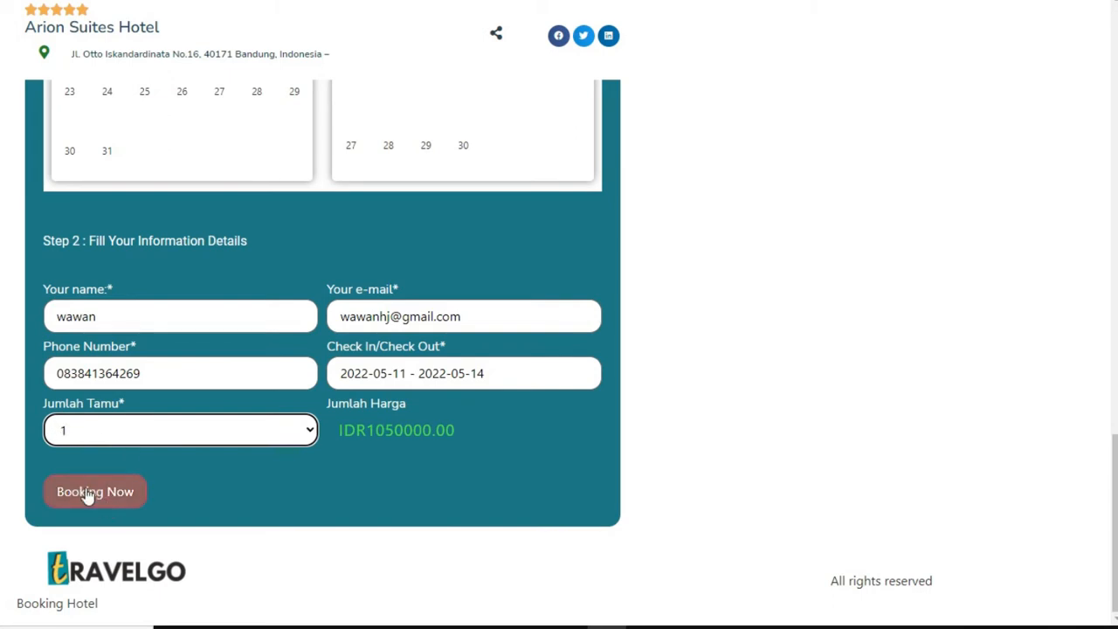
left_click(88, 491)
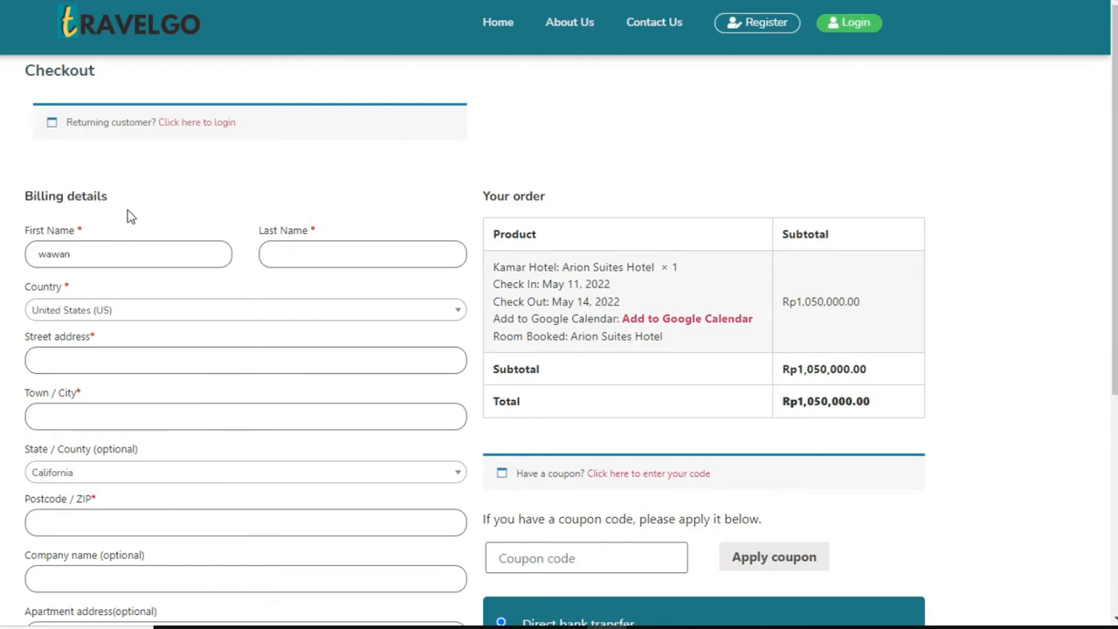
scroll(230, 253, "down", 5)
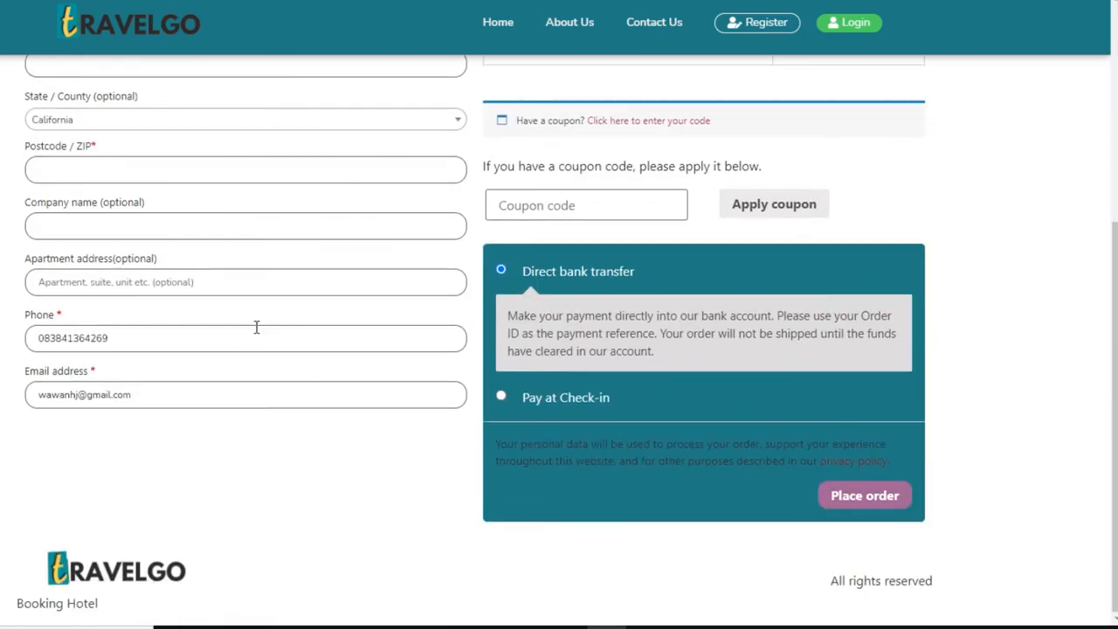
scroll(256, 327, "up", 5)
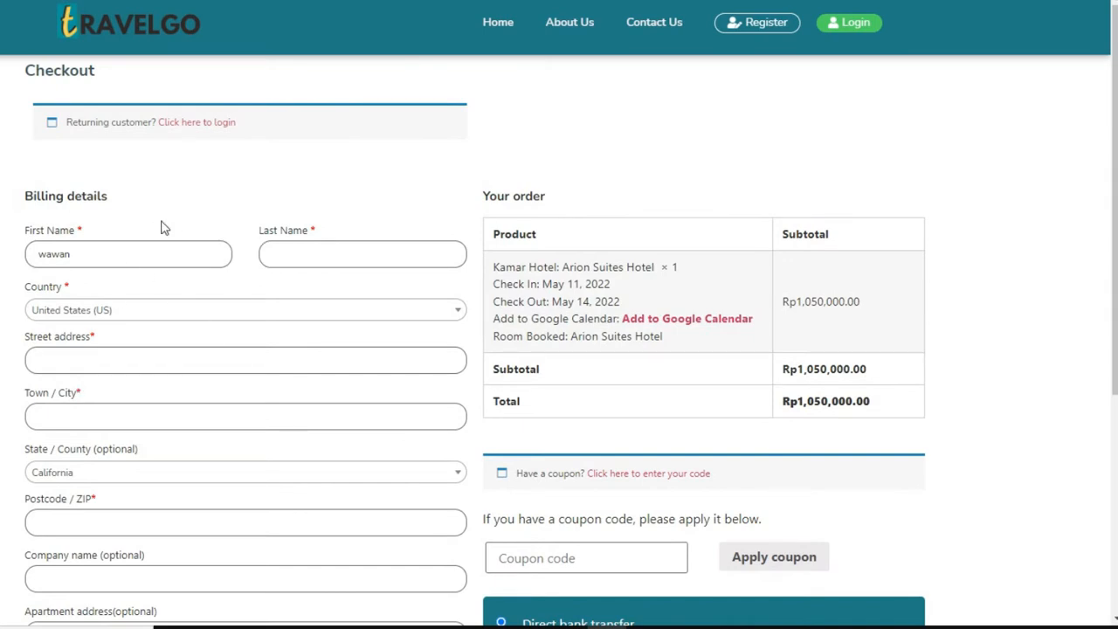
scroll(110, 283, "down", 1)
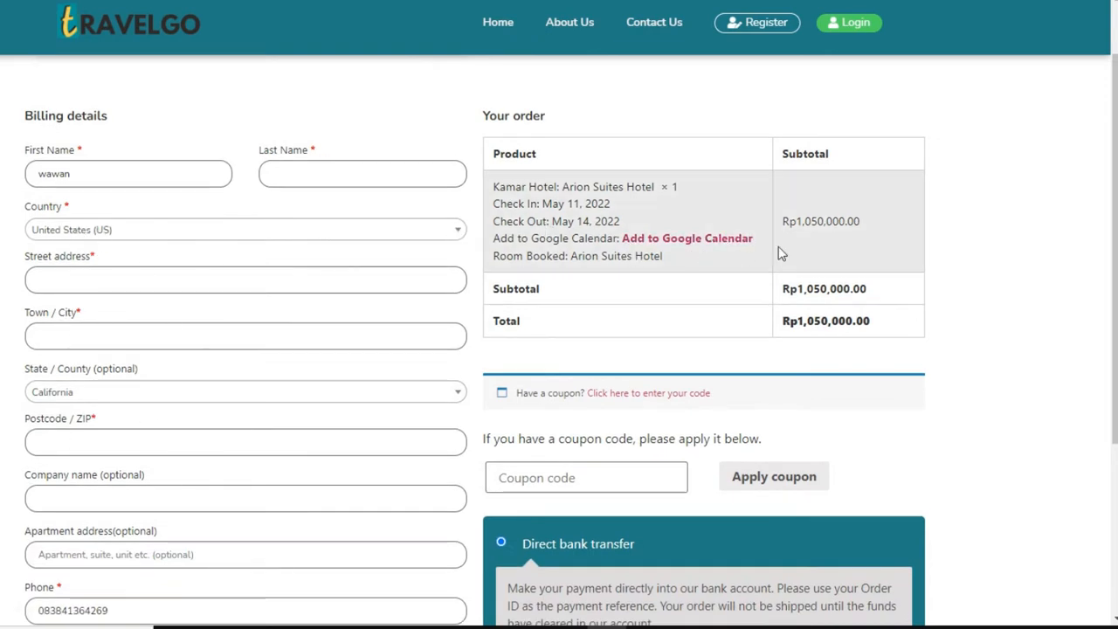
left_click_drag(874, 221, 789, 221)
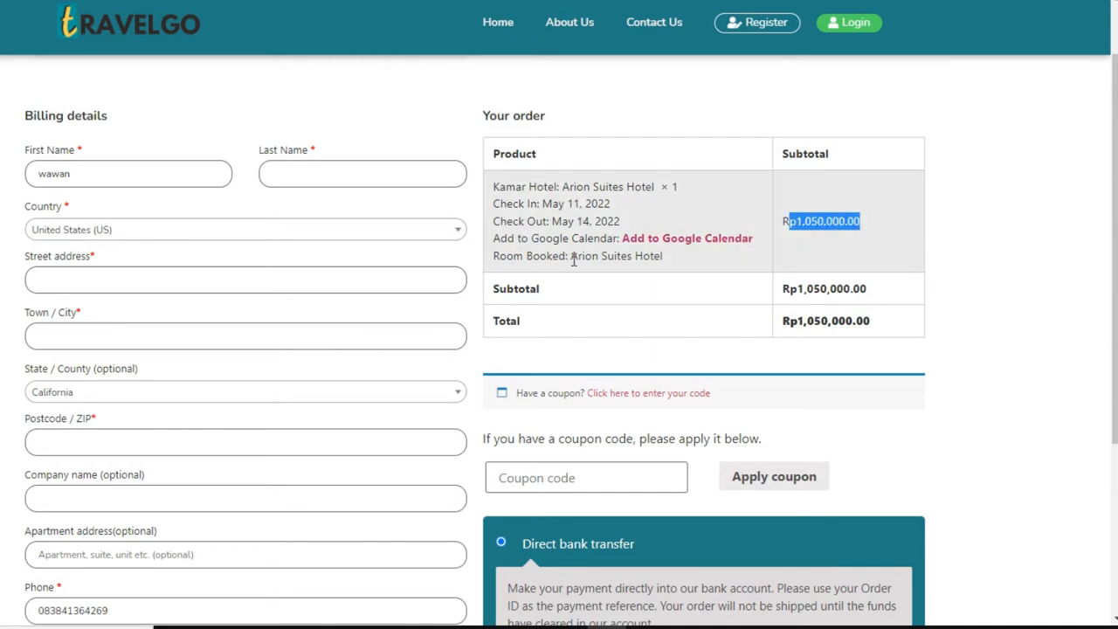
left_click_drag(572, 256, 667, 262)
left_click(654, 256)
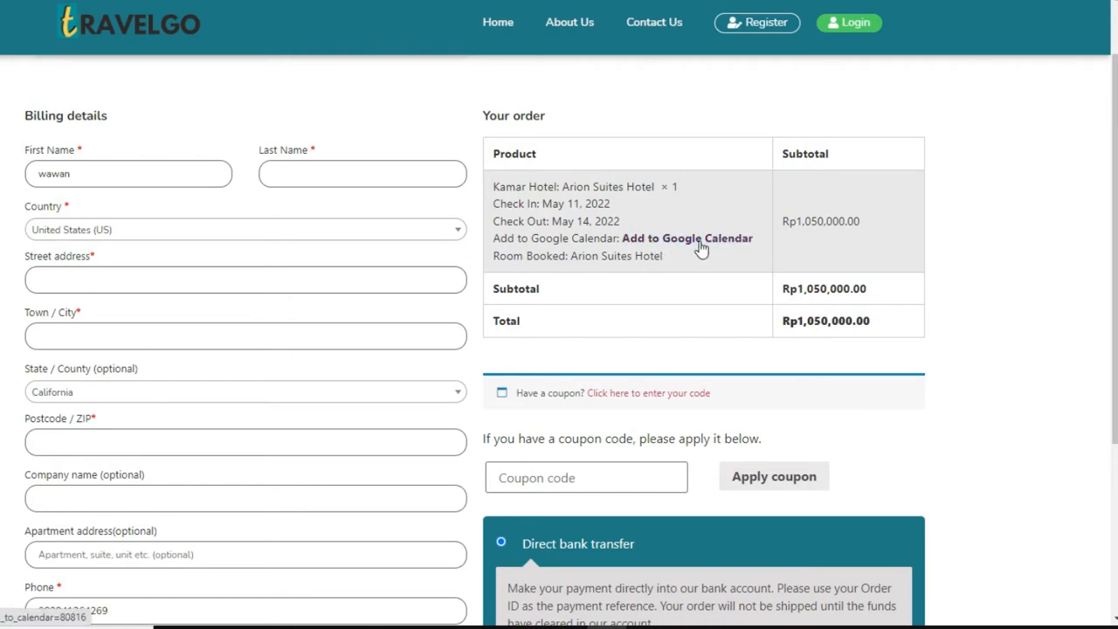
scroll(721, 294, "down", 3)
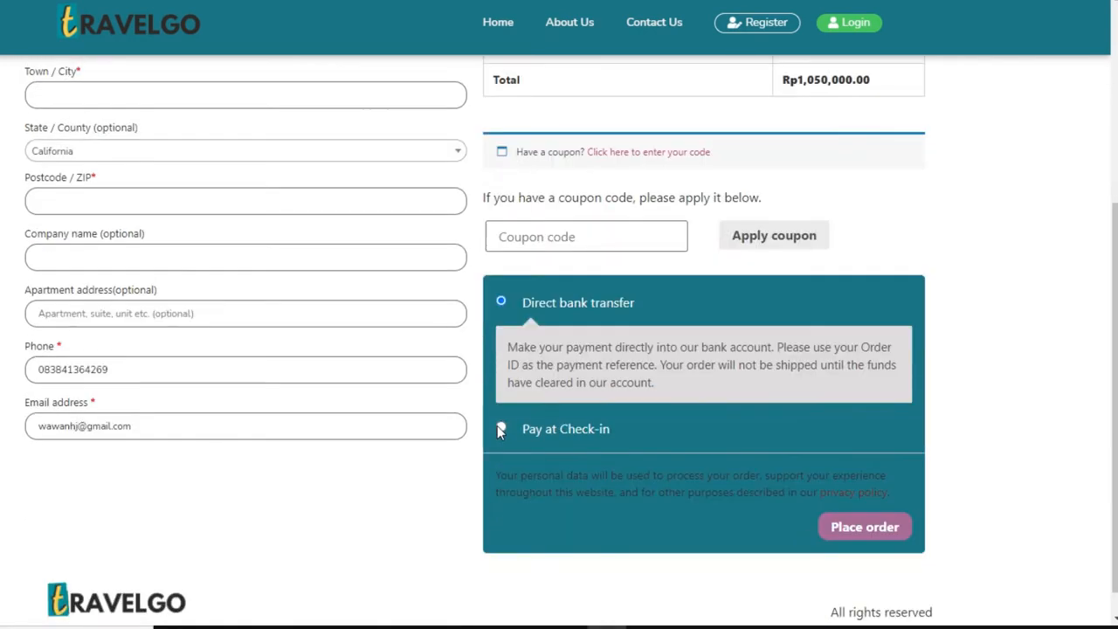
left_click(501, 427)
left_click(501, 305)
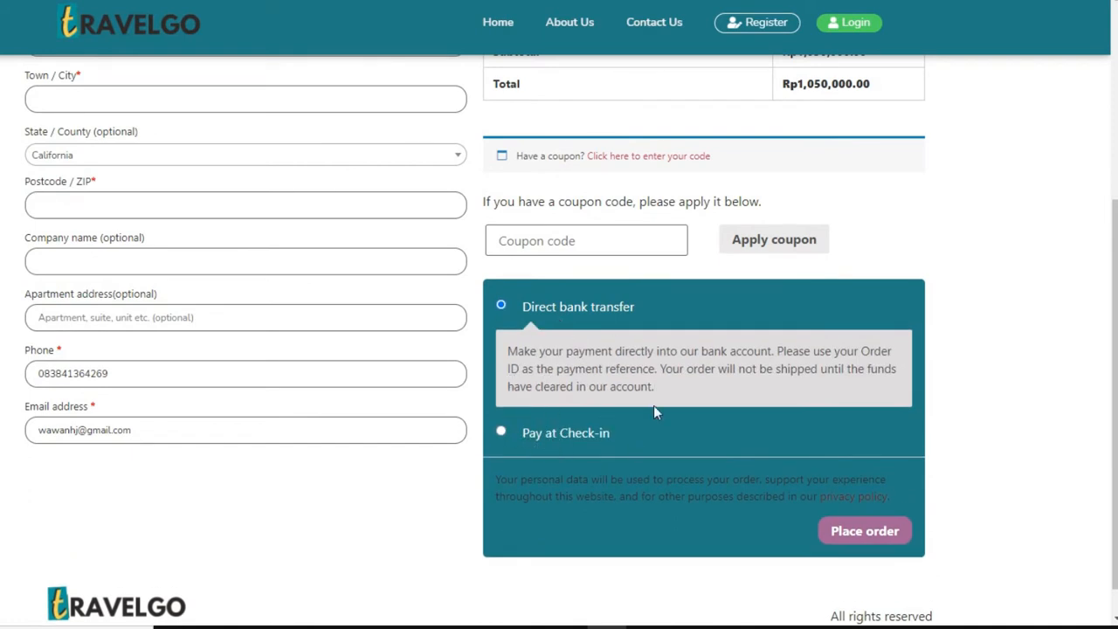
scroll(464, 353, "up", 2)
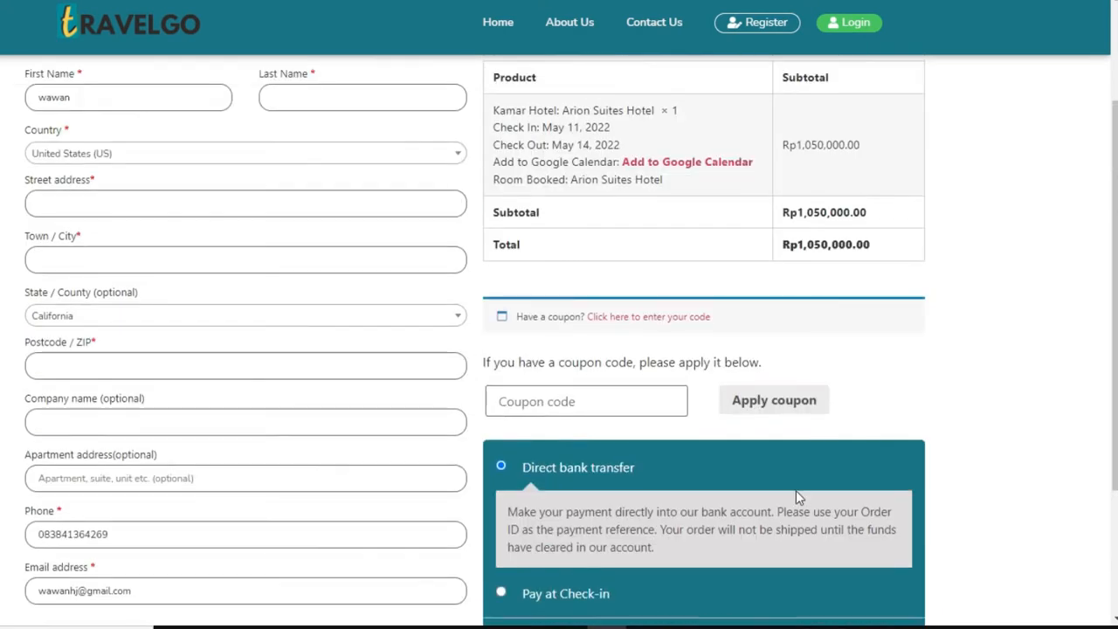
scroll(859, 502, "down", 3)
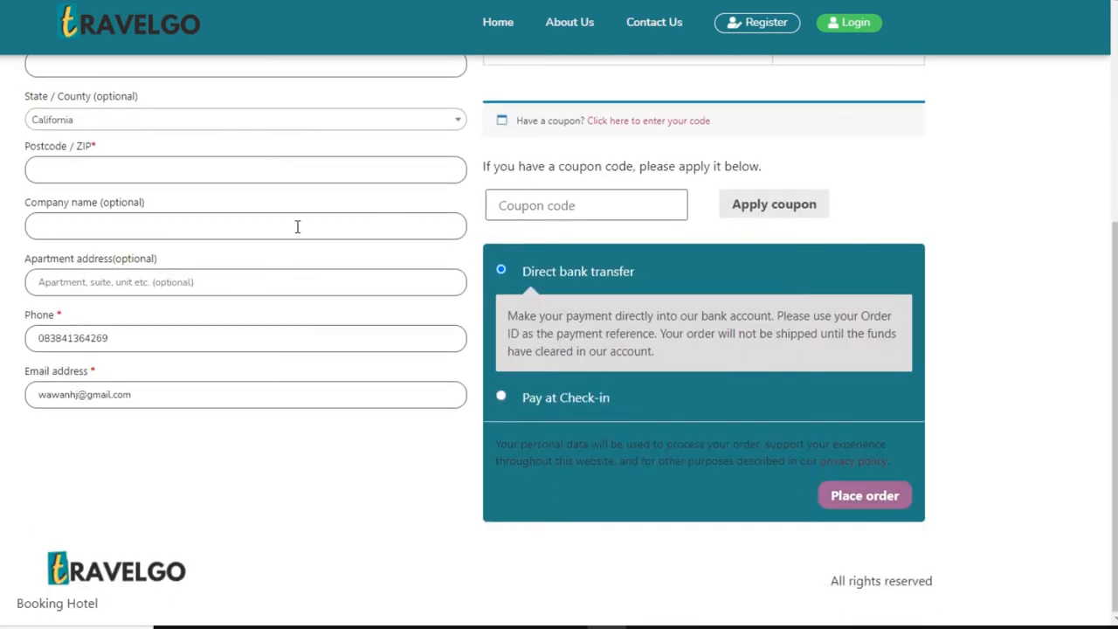
scroll(291, 328, "up", 2)
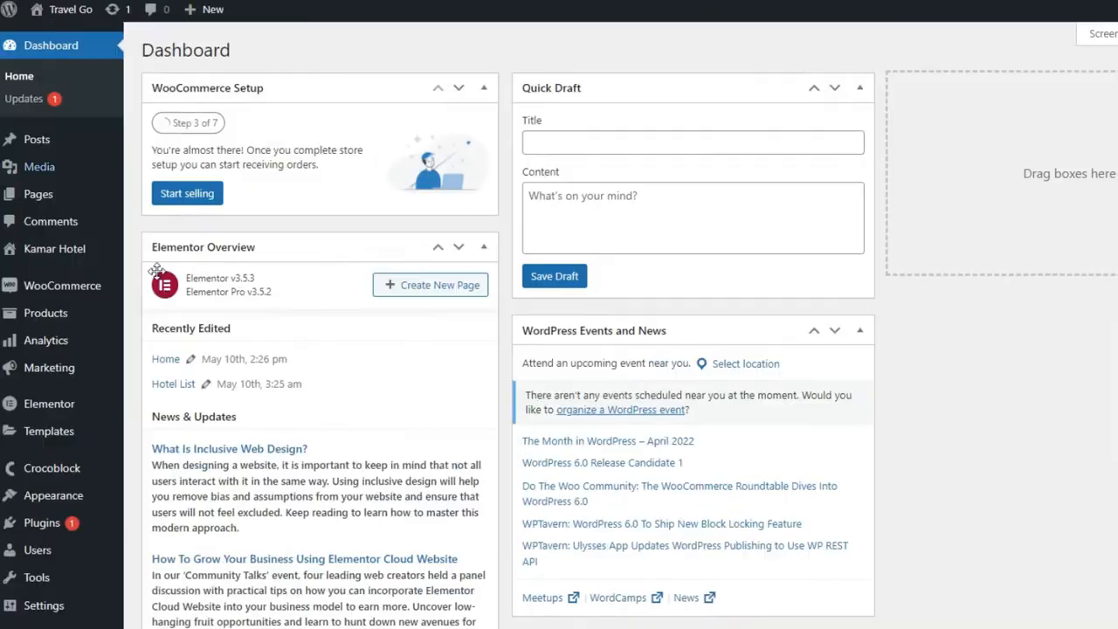
Step: Open the Kamar Hotel post list in a new tab and switch to it
scroll(559, 349, "down", 1)
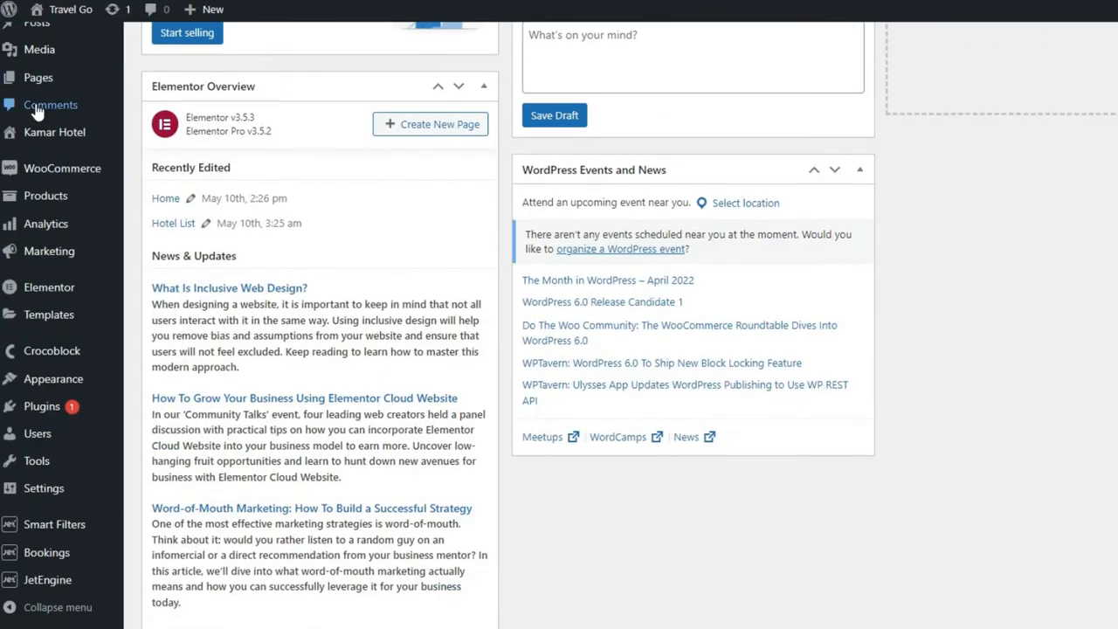
scroll(77, 176, "up", 3)
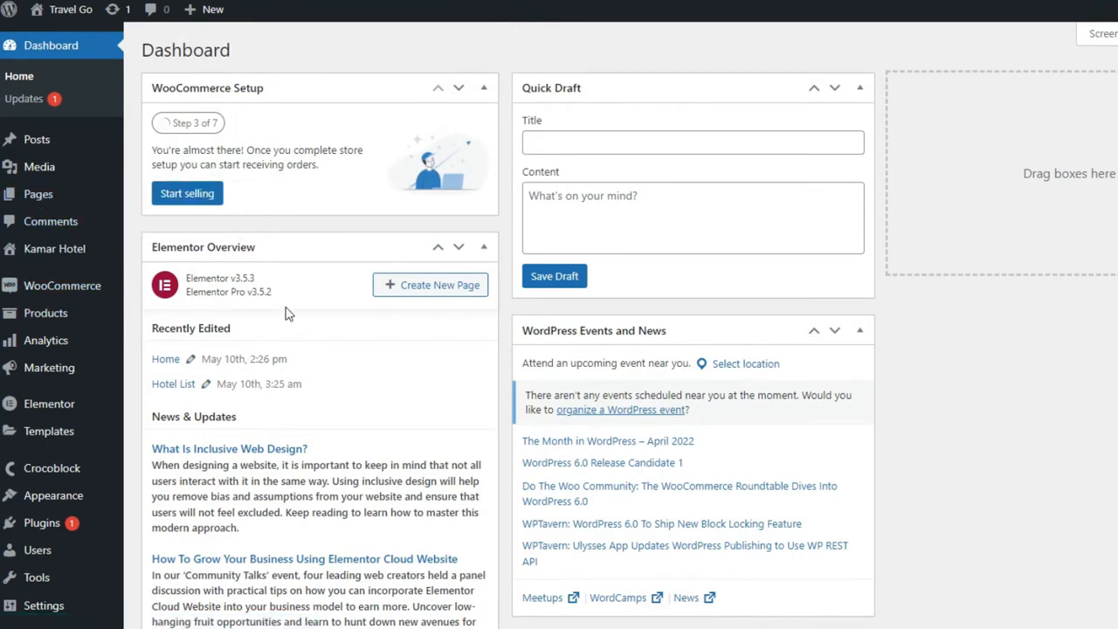
mouse_move(55, 264)
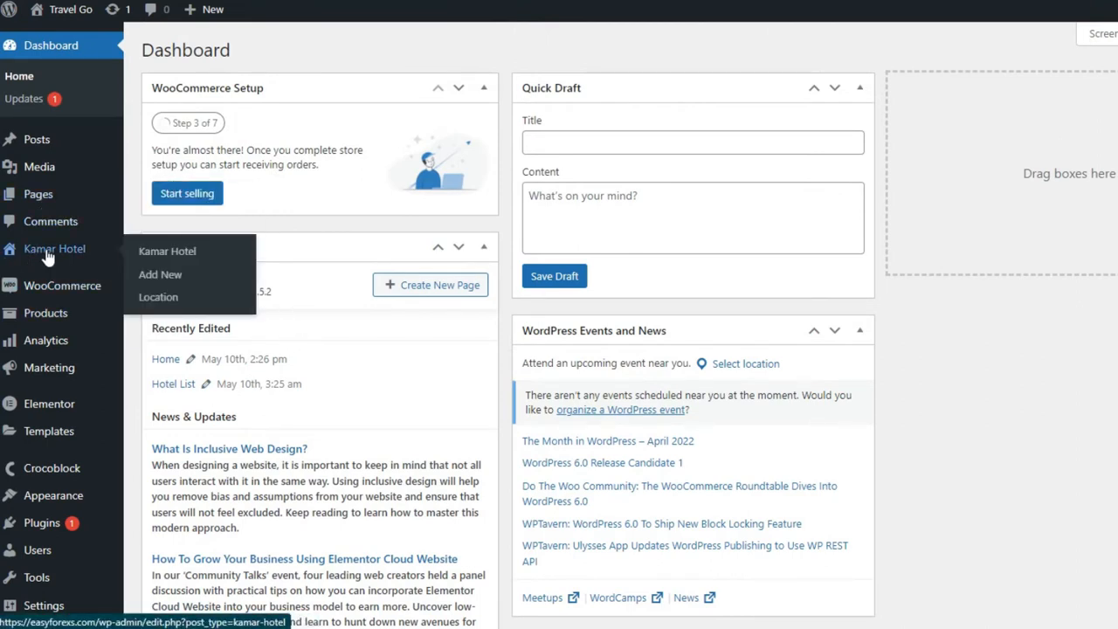
right_click(145, 254)
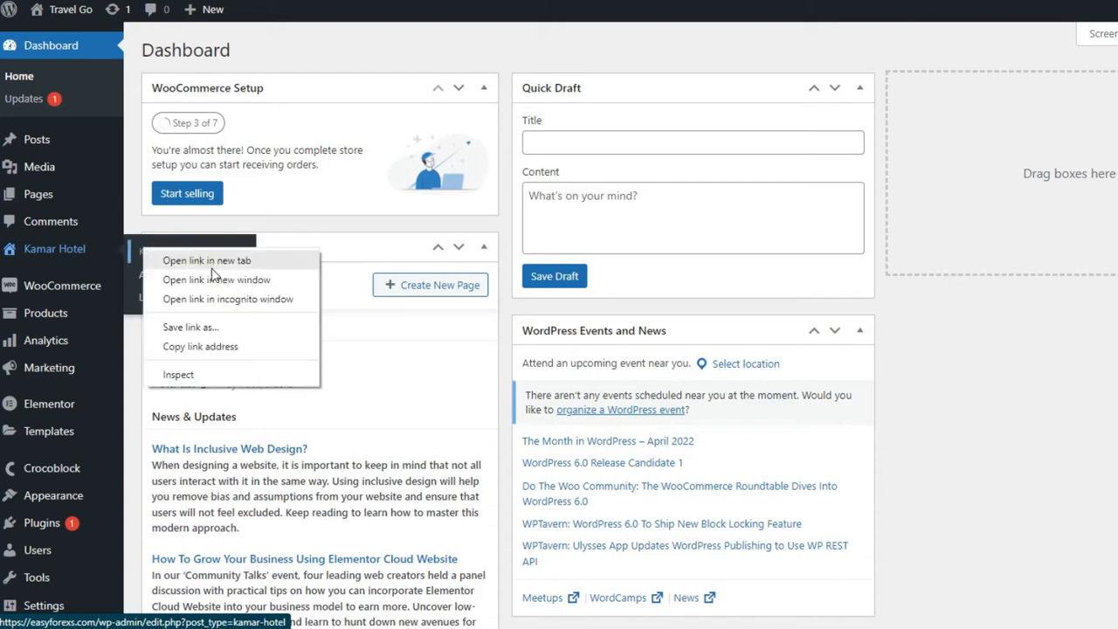
left_click(200, 264)
left_click(227, 0)
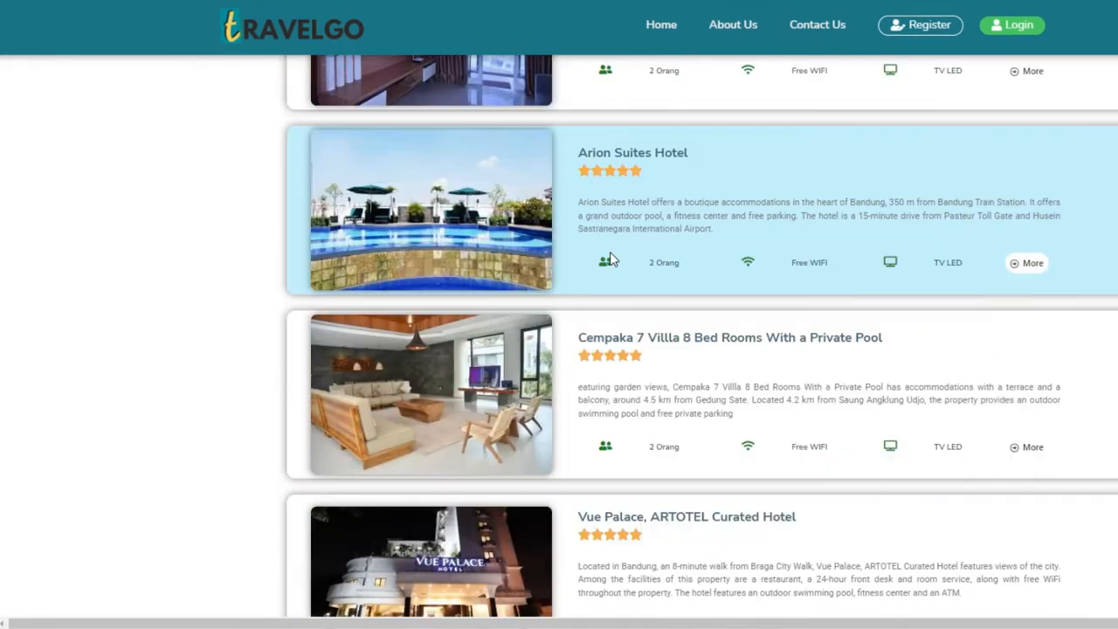
scroll(609, 259, "down", 4)
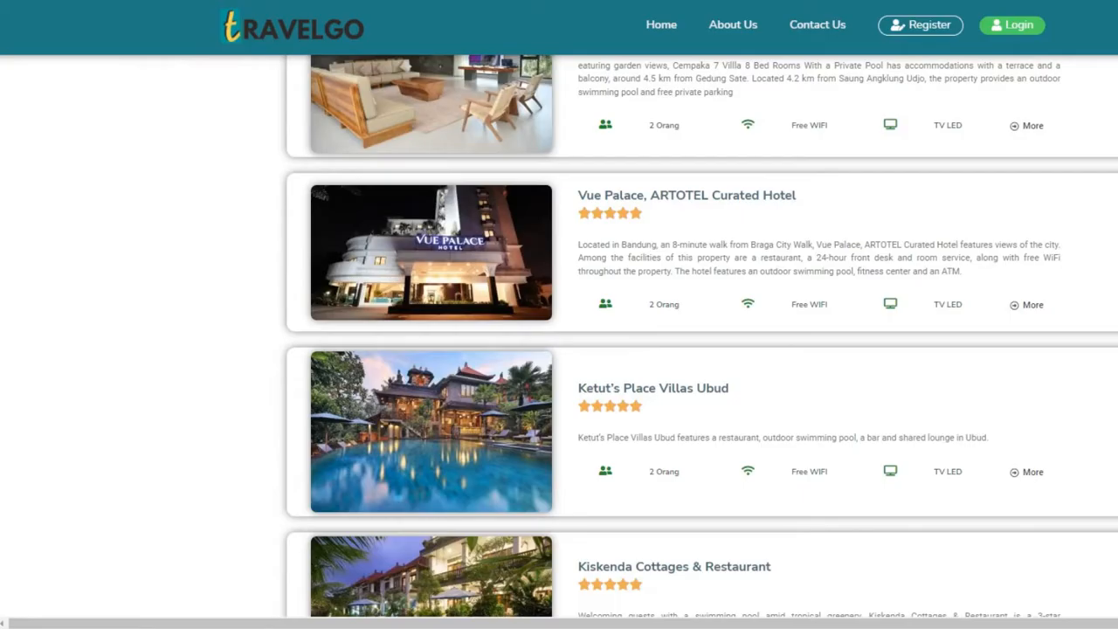
scroll(563, 452, "down", 3)
scroll(564, 451, "up", 3)
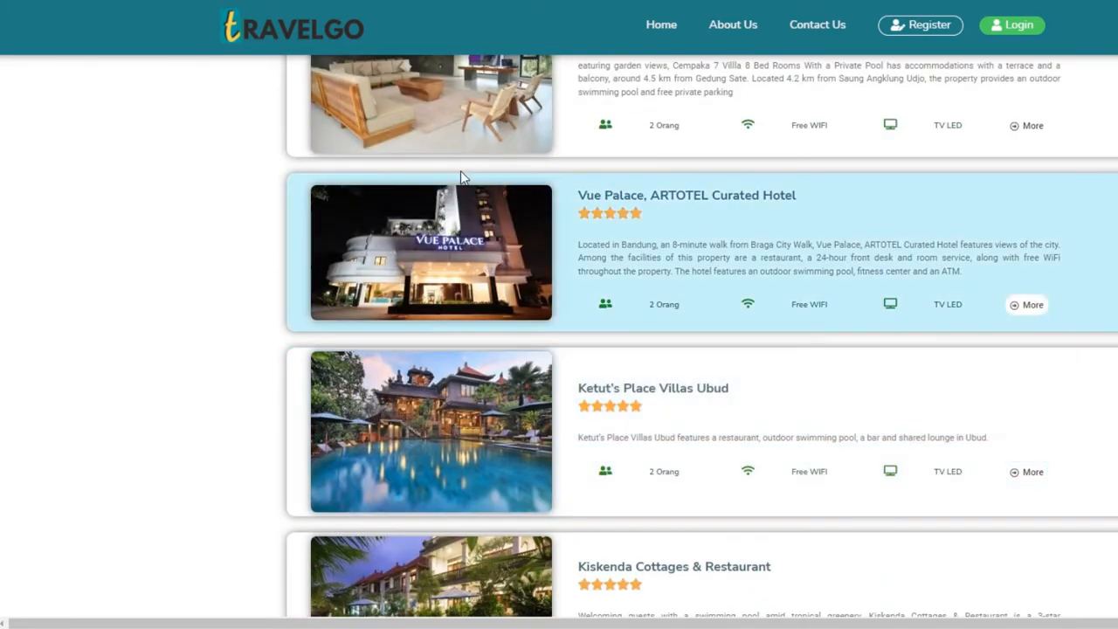
scroll(586, 396, "up", 3)
scroll(586, 395, "up", 10)
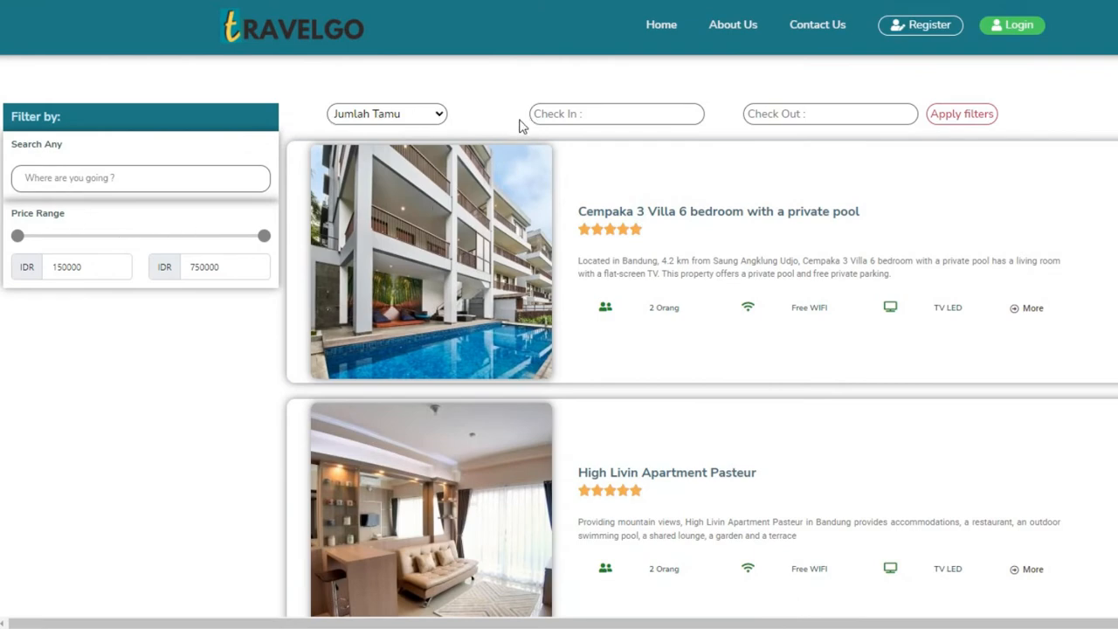
scroll(467, 312, "down", 1)
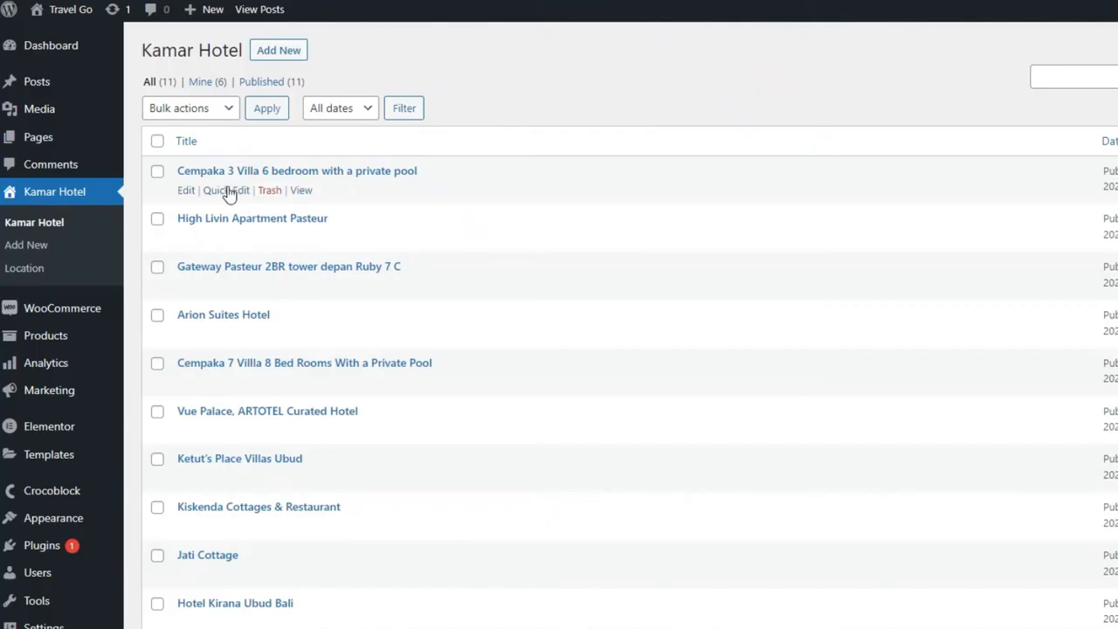
Step: Open Elementor Saved Templates and show All (4) templates
scroll(376, 302, "down", 2)
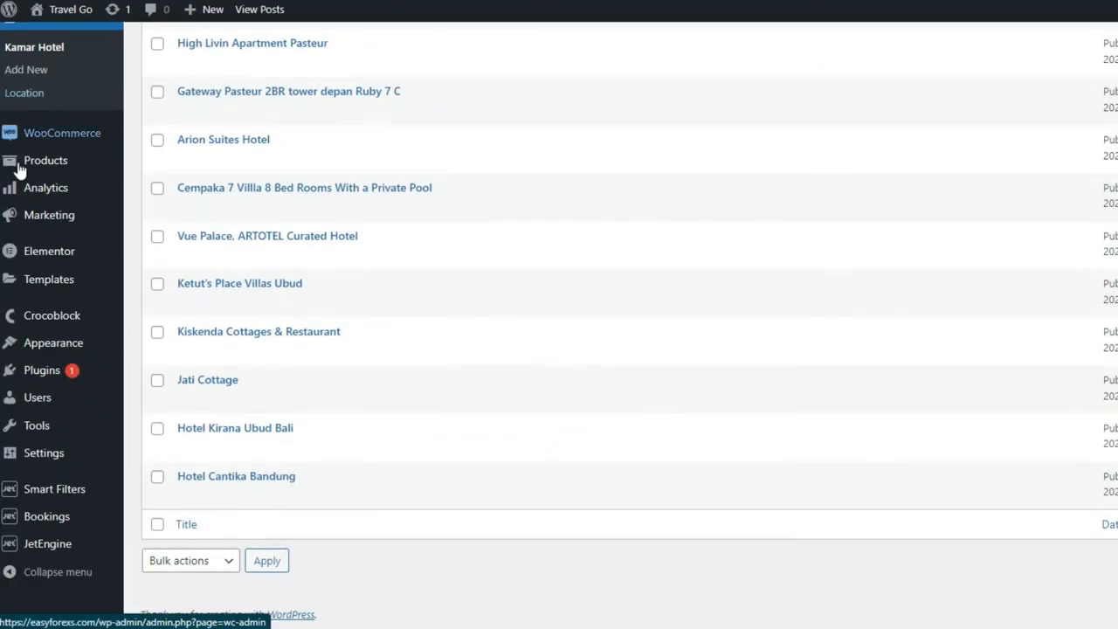
mouse_move(48, 198)
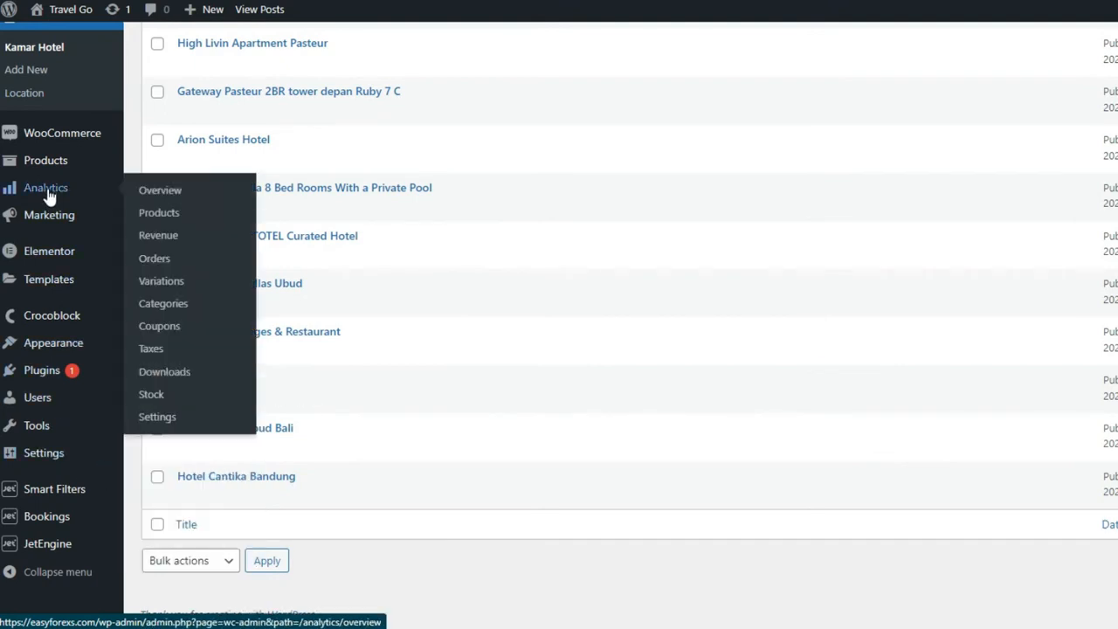
mouse_move(35, 287)
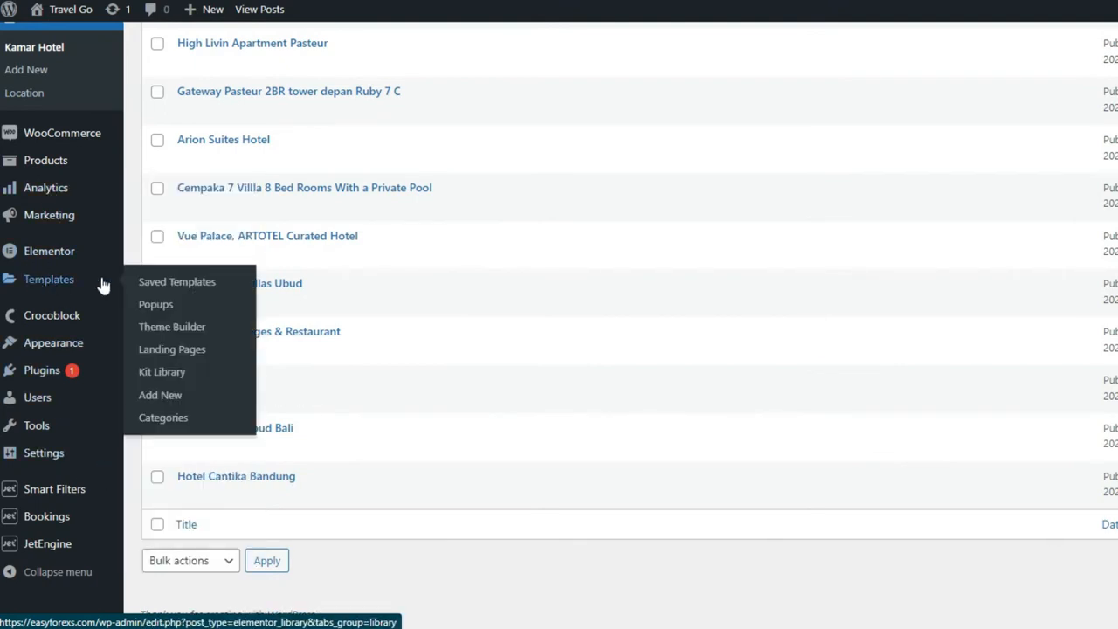
left_click(169, 285)
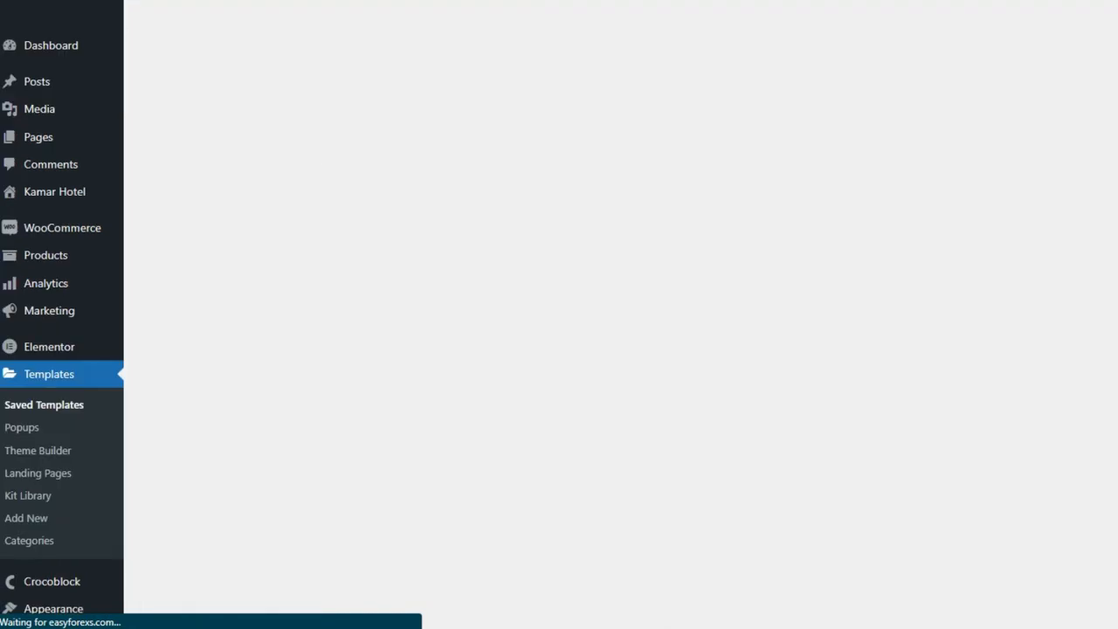
scroll(418, 323, "down", 1)
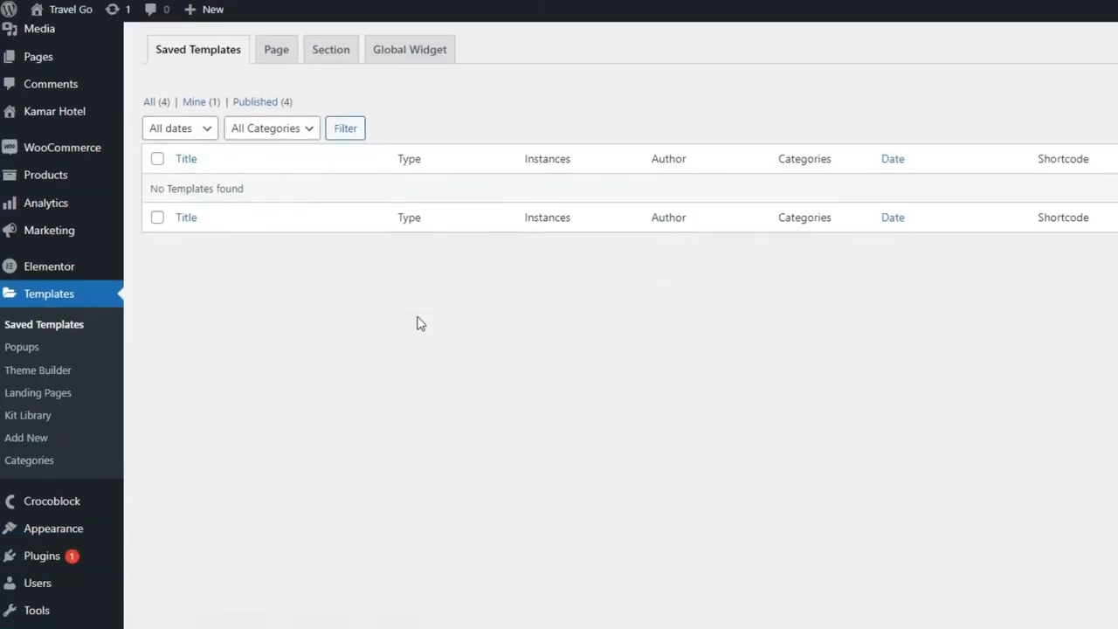
left_click(158, 102)
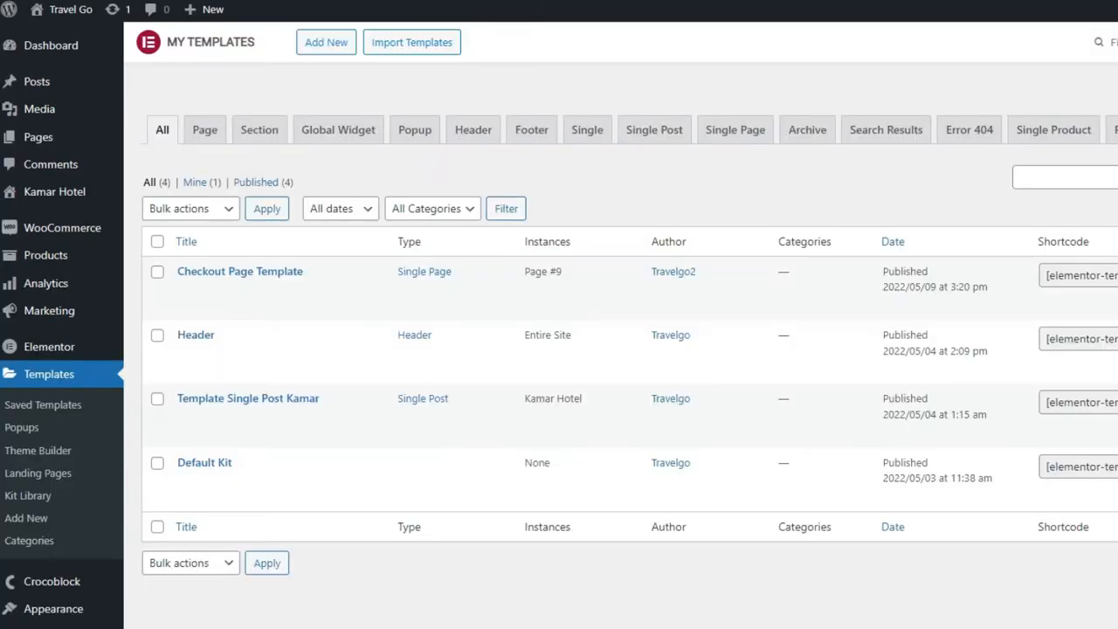
scroll(224, 218, "down", 2)
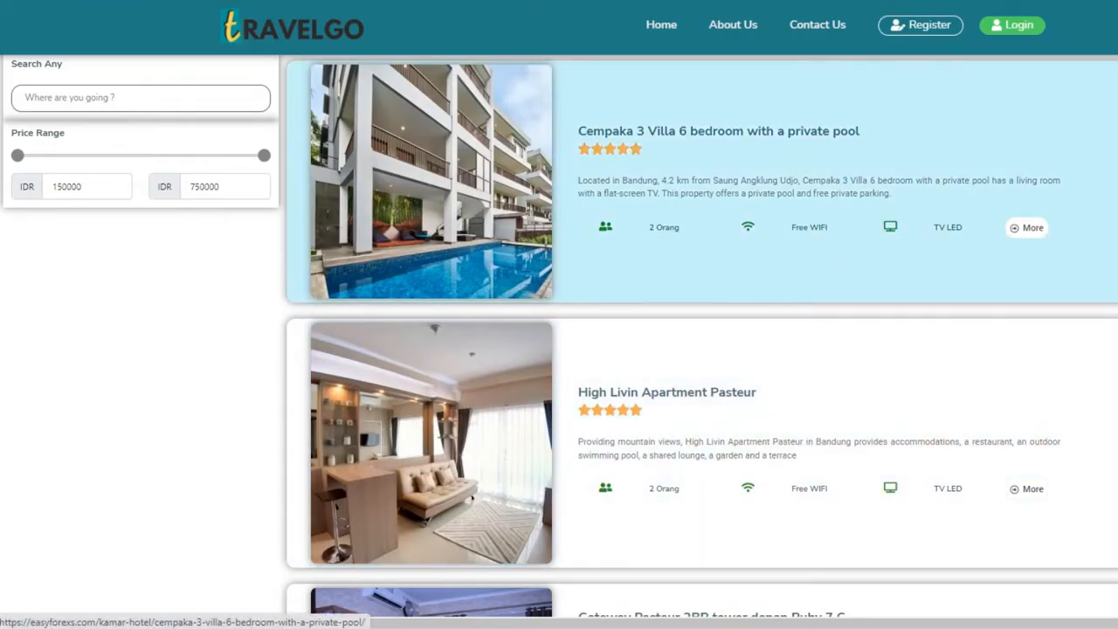
Step: Open the Cempaka 3 Villa 6 bedroom detail page and scroll through it
left_click(1028, 228)
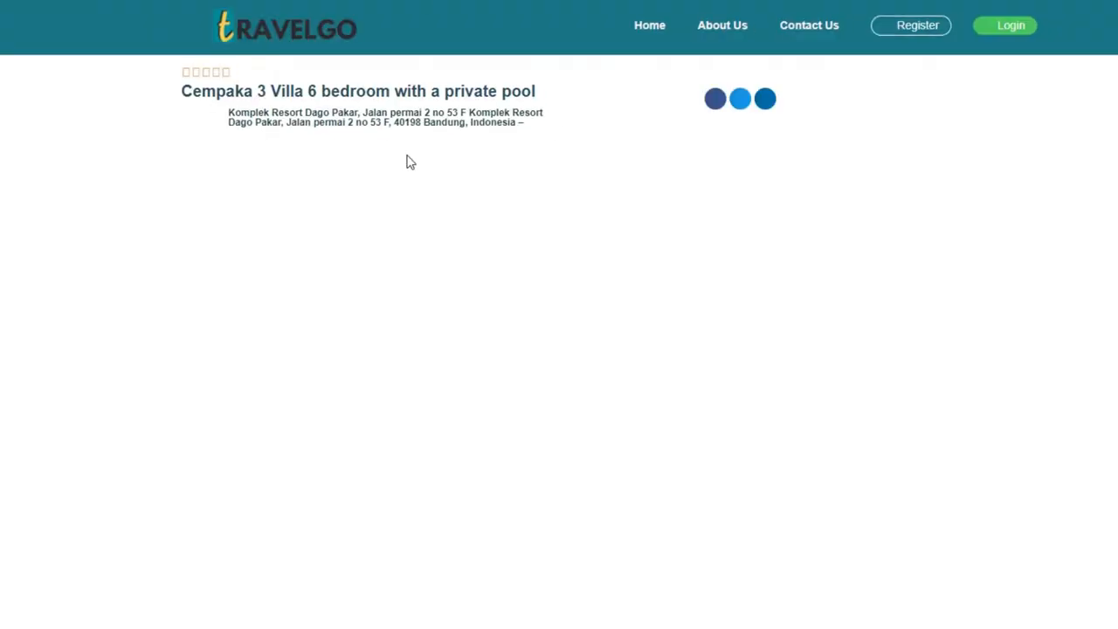
scroll(517, 266, "down", 4)
scroll(519, 268, "up", 4)
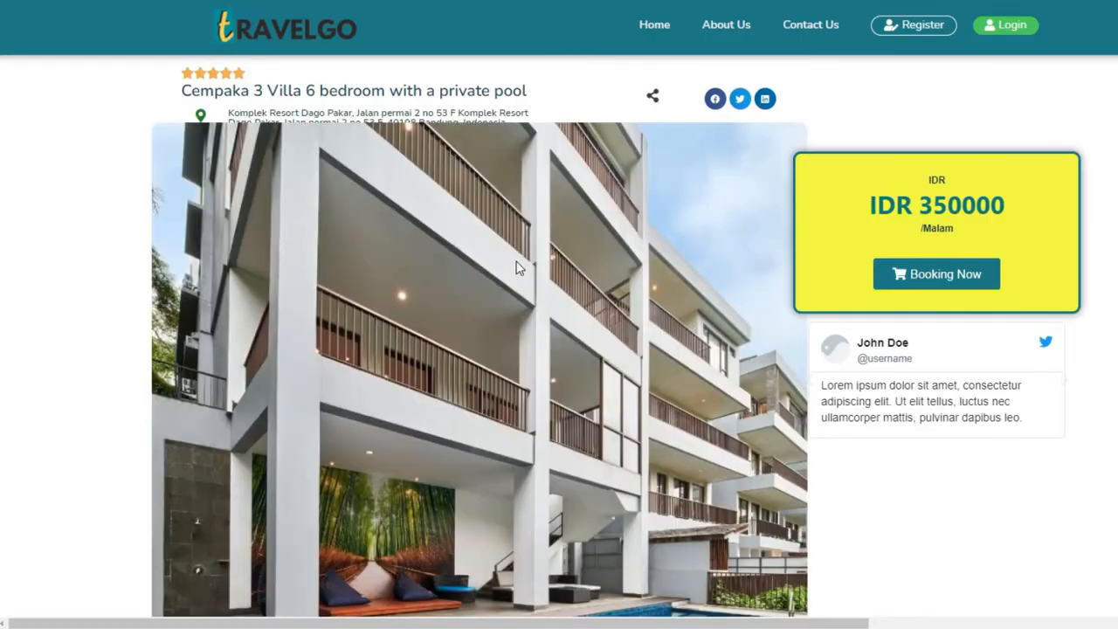
scroll(517, 266, "down", 6)
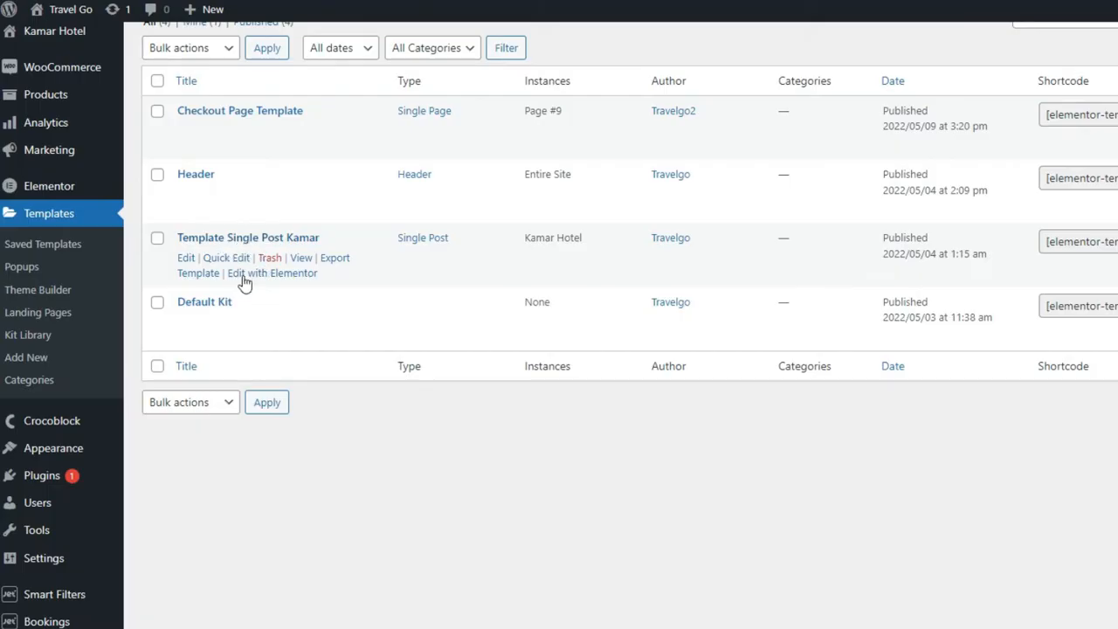
scroll(430, 389, "down", 2)
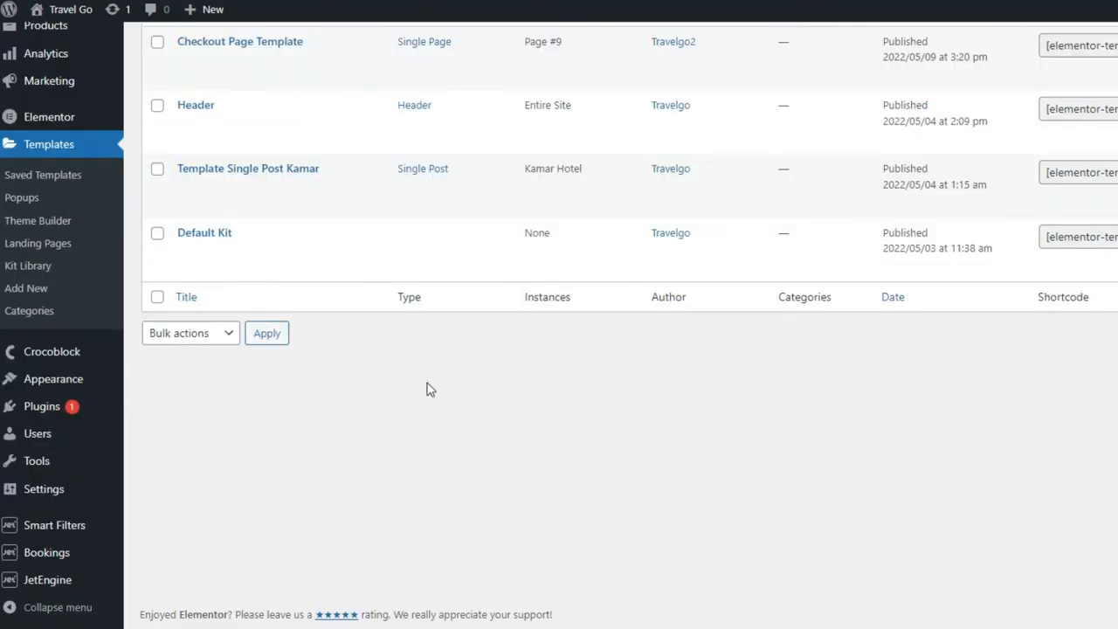
mouse_move(48, 533)
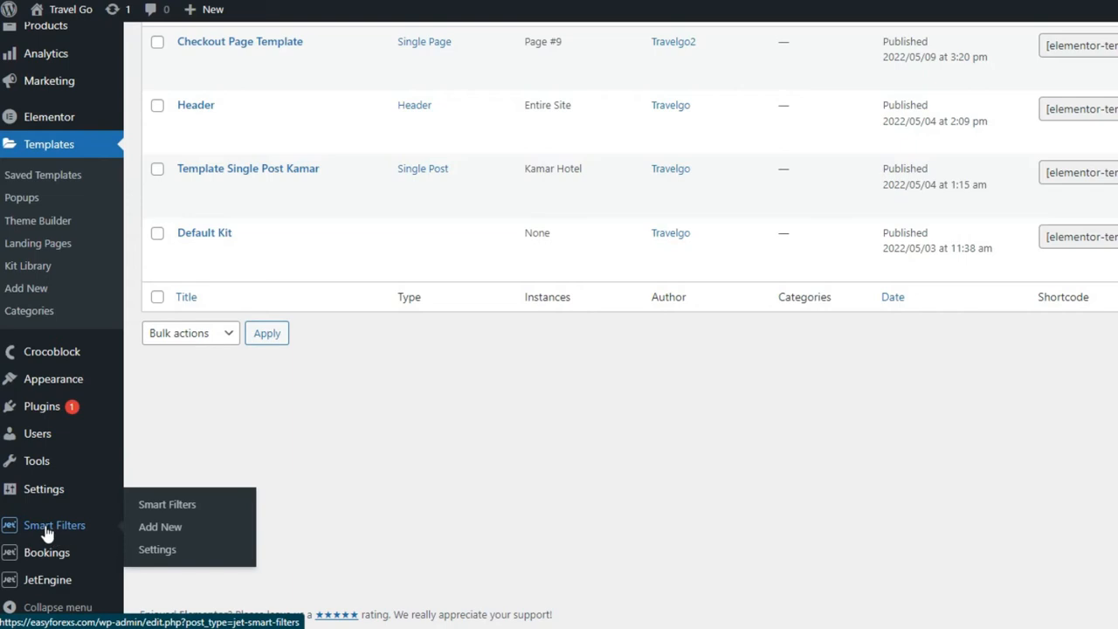
Step: Open the Smart Filters list from the sidebar flyout
left_click(154, 511)
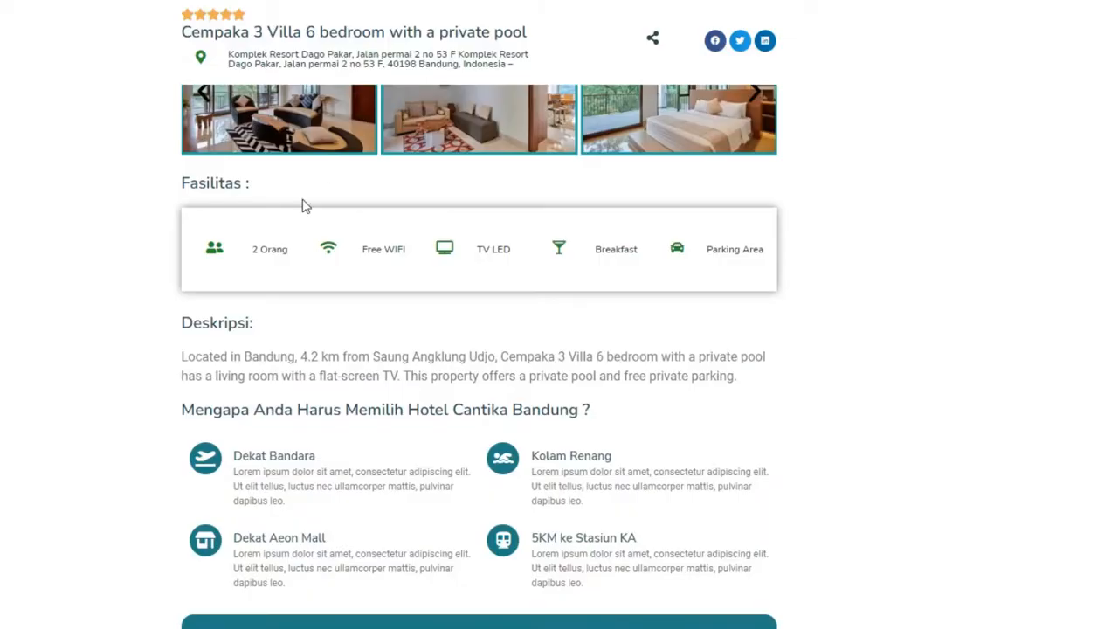
scroll(339, 275, "up", 5)
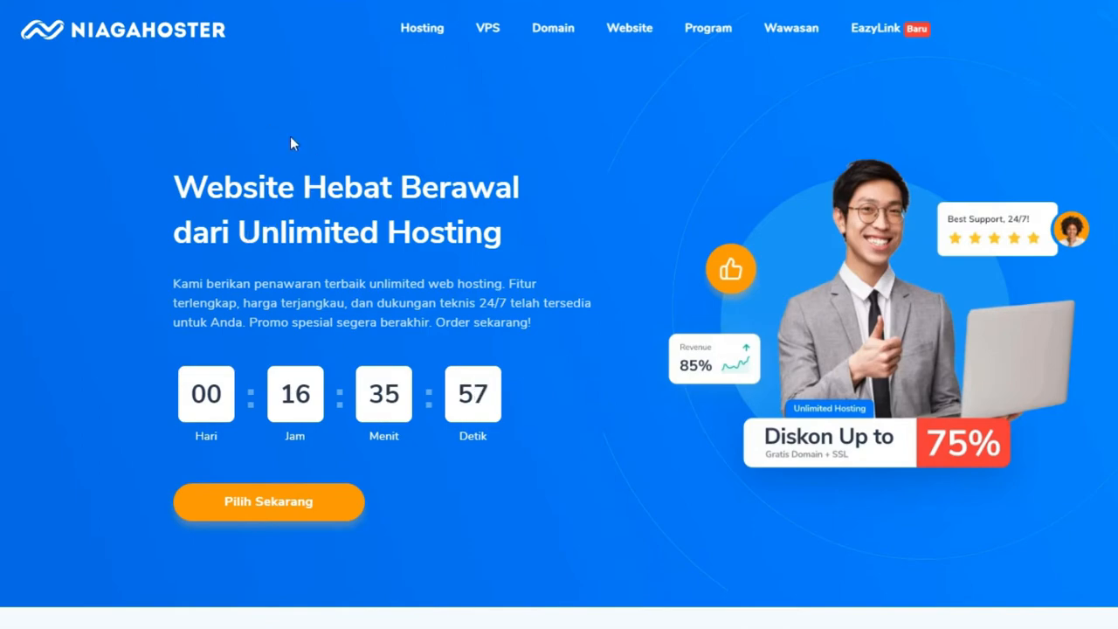
Step: Jump from the Niagahoster banner to the hosting pricing plans and highlight the Pelajar plan name
left_click(255, 512)
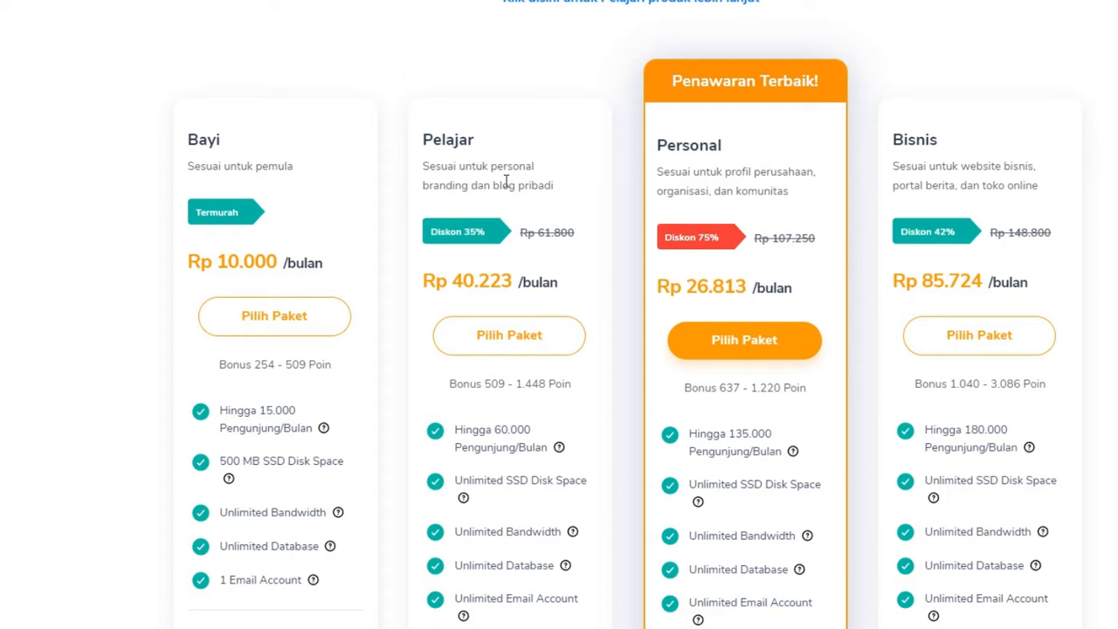
left_click_drag(439, 135, 492, 150)
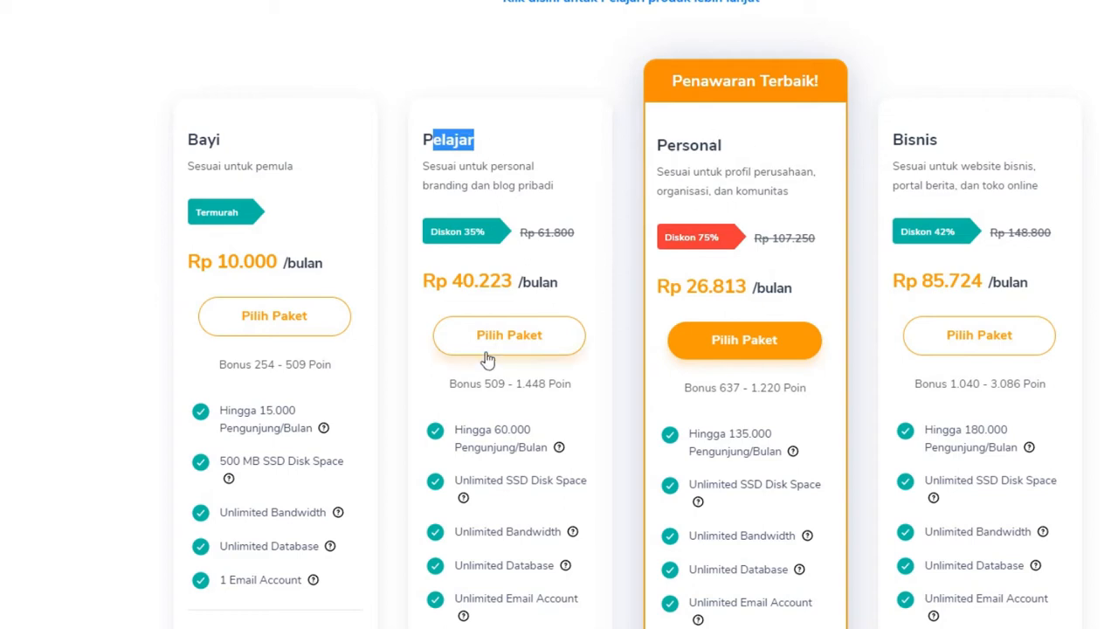
left_click(490, 137)
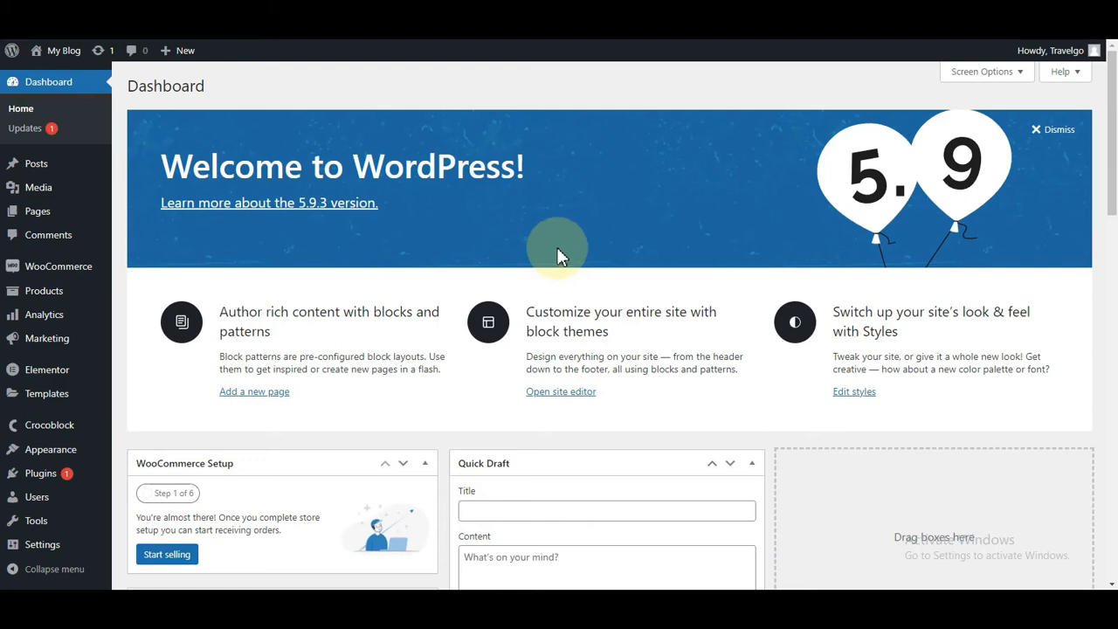
Step: Check the Installed Plugins list, then go to the Appearance > Themes page
scroll(362, 274, "down", 2)
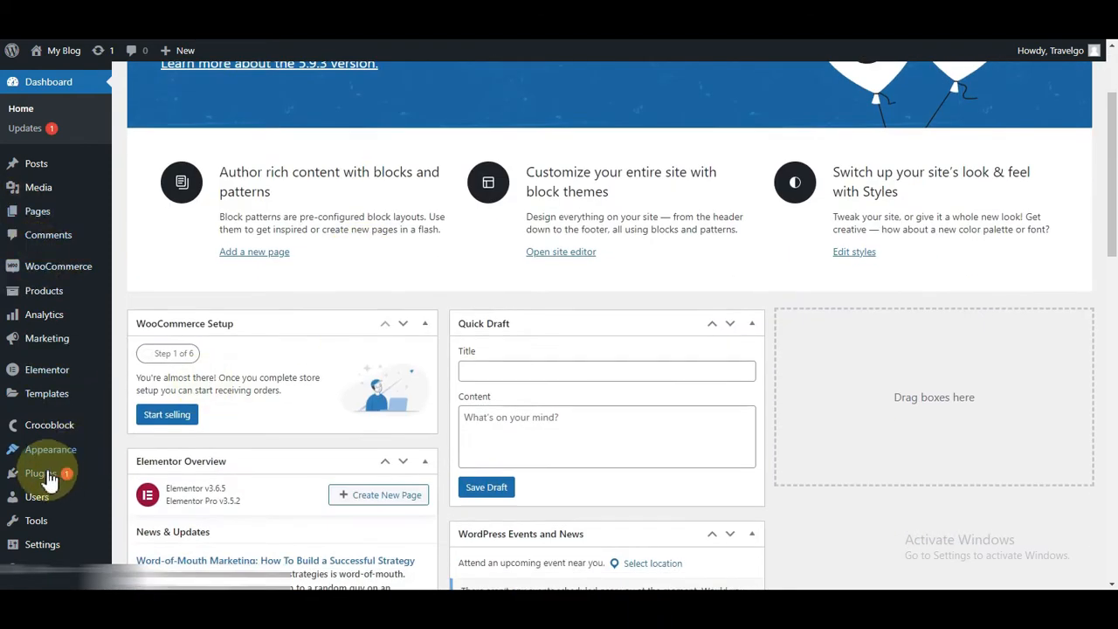
mouse_move(49, 479)
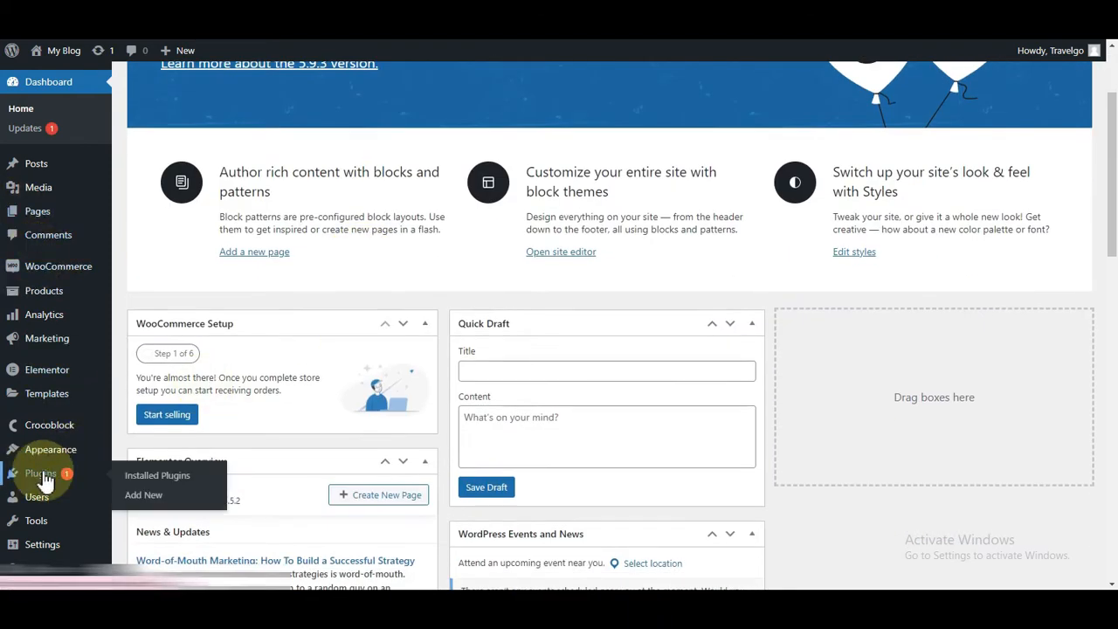
left_click(152, 475)
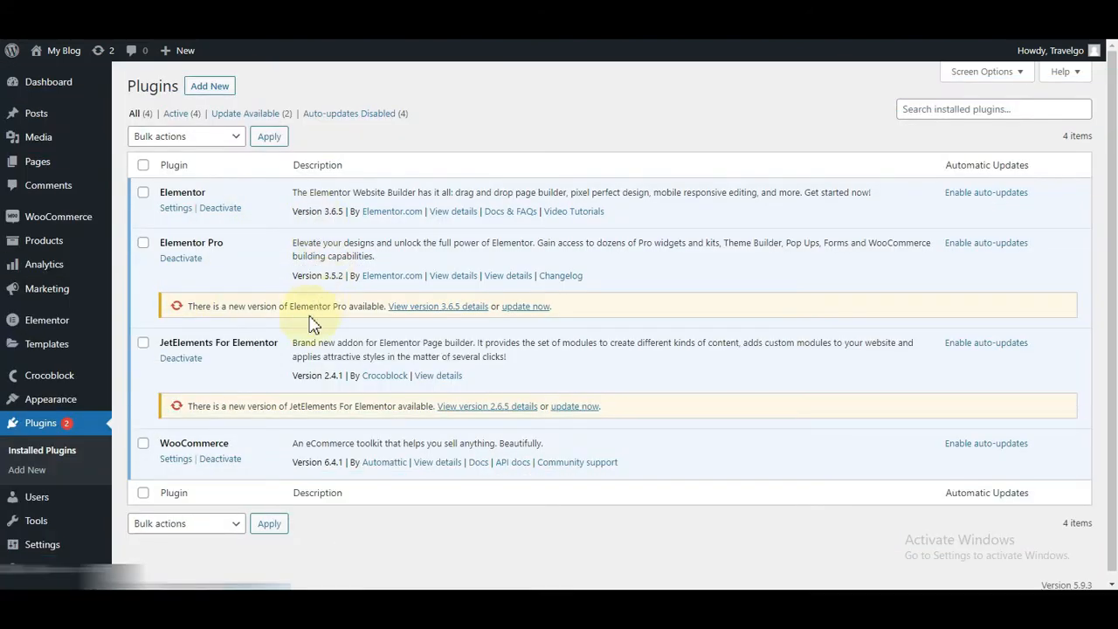
mouse_move(26, 406)
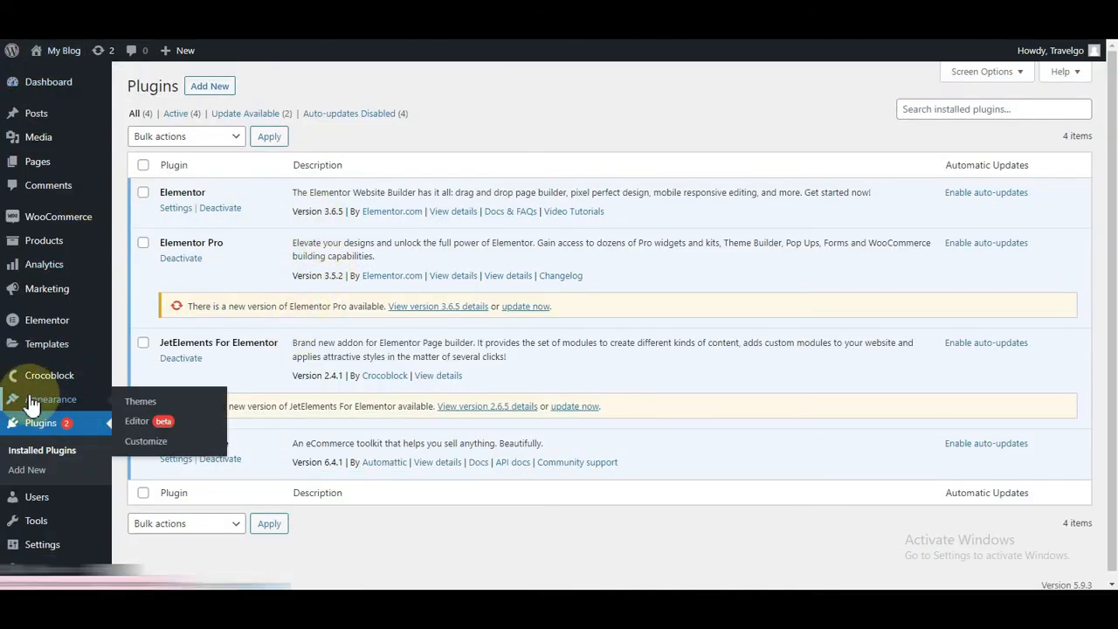
left_click(137, 406)
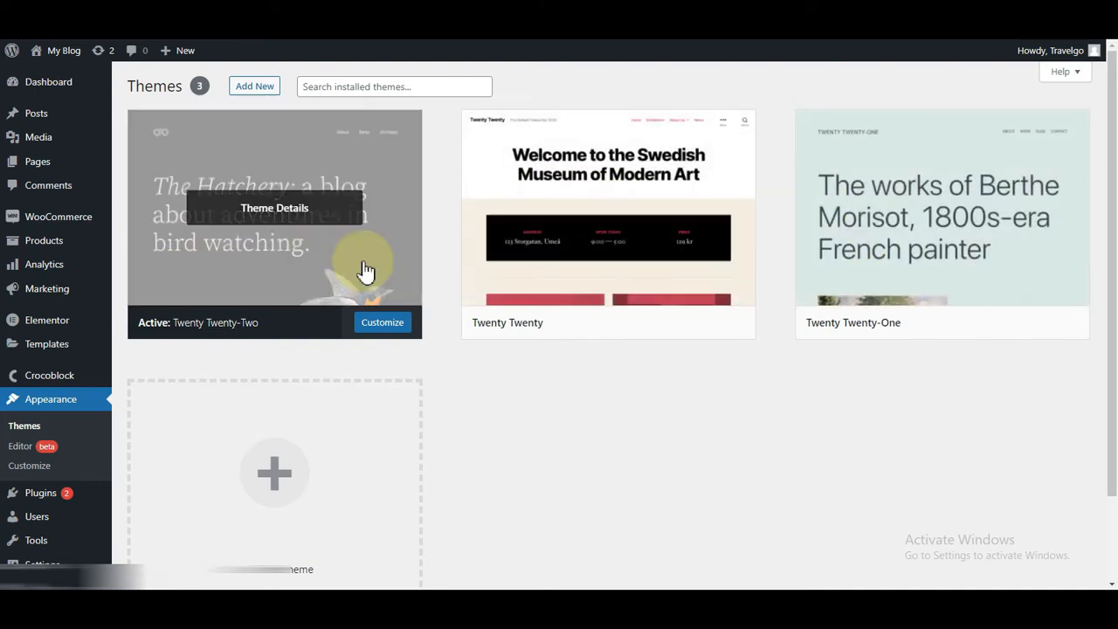
Step: Search the theme directory for Hello Elementor, then install and activate it
left_click(242, 88)
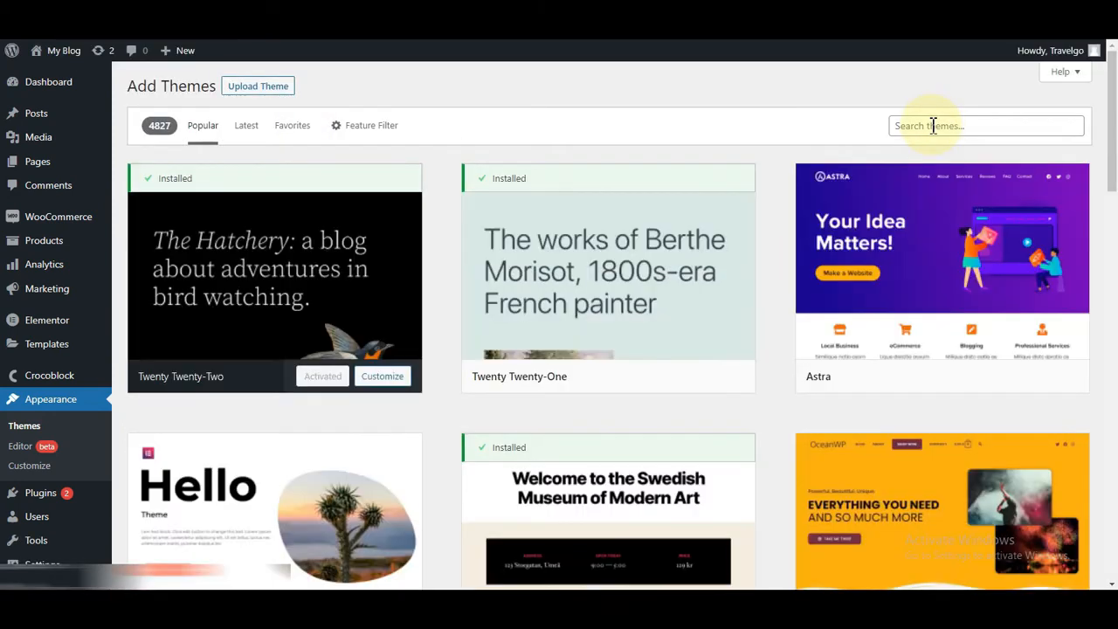
scroll(664, 366, "down", 3)
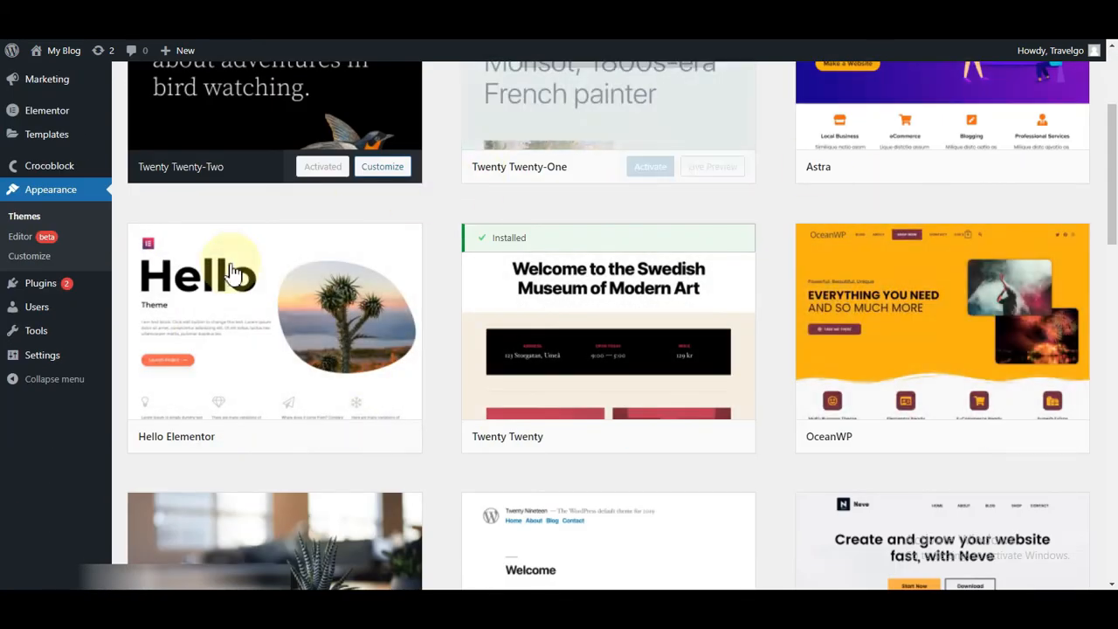
scroll(961, 225, "up", 3)
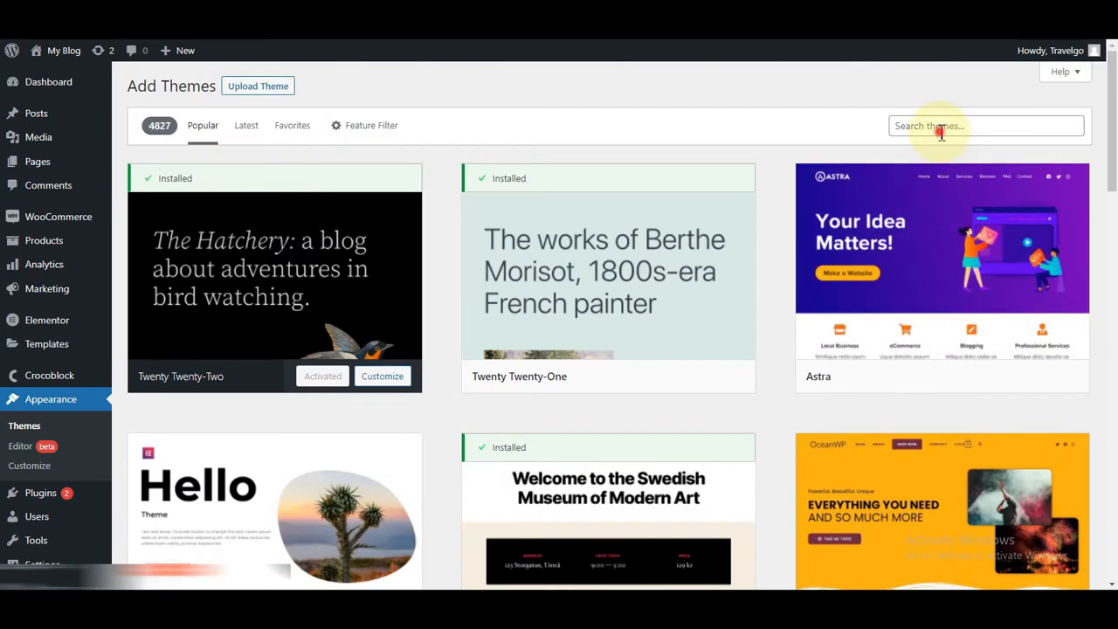
left_click(940, 129)
left_click(1018, 157)
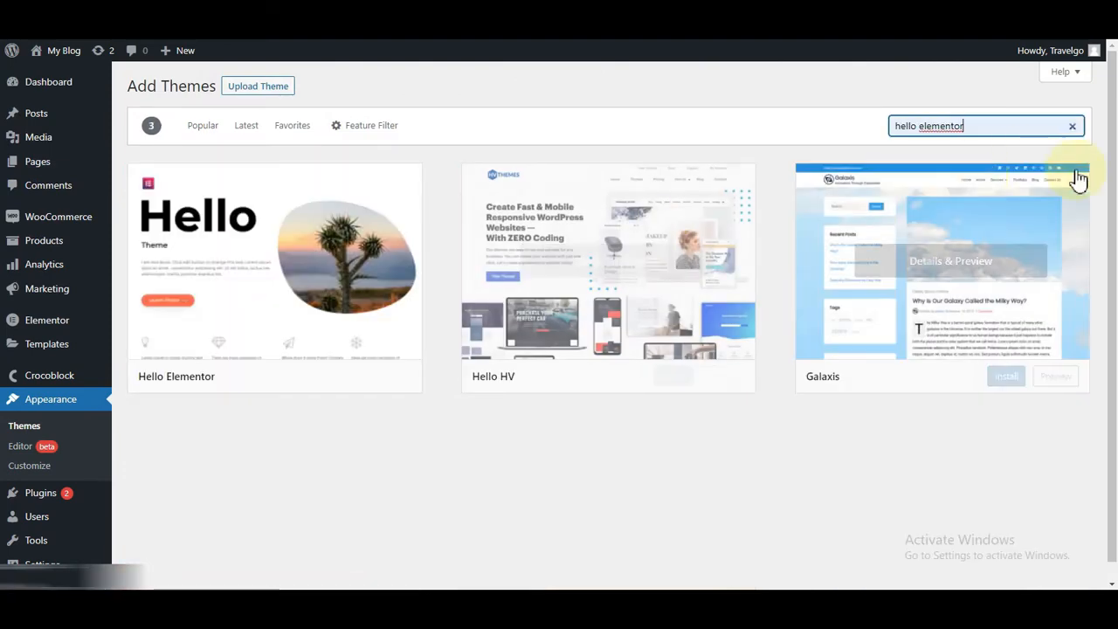
mouse_move(219, 352)
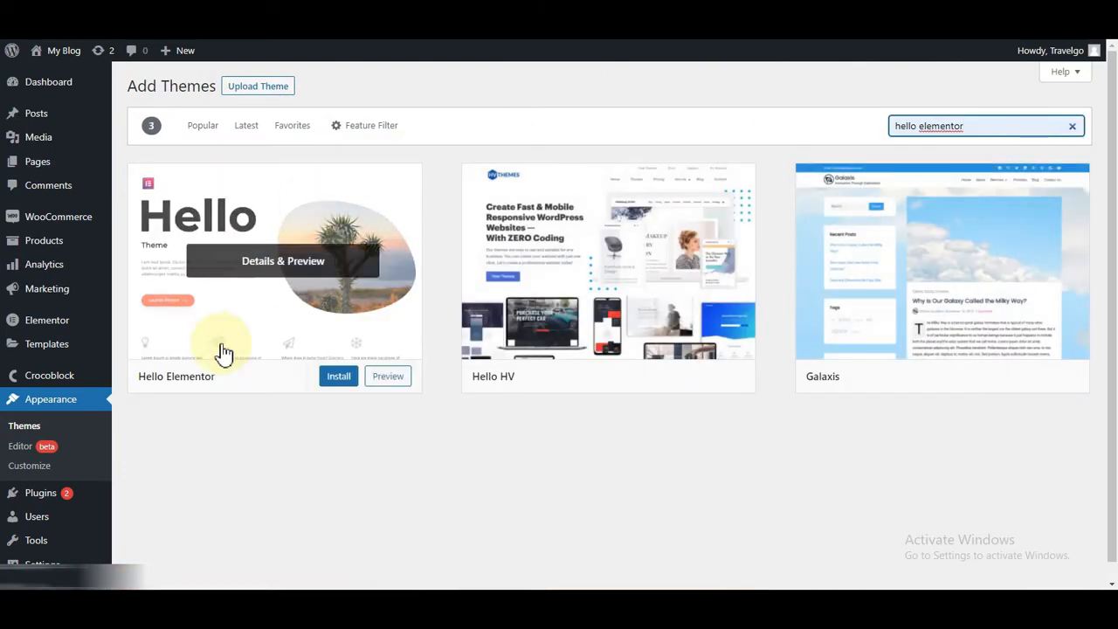
left_click(335, 381)
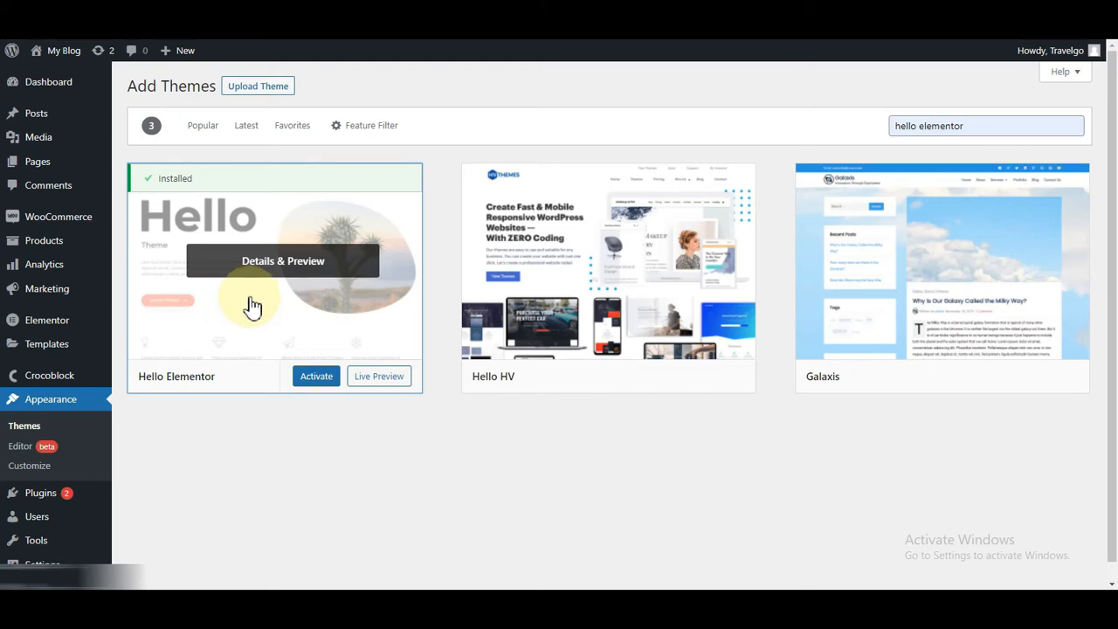
left_click(316, 378)
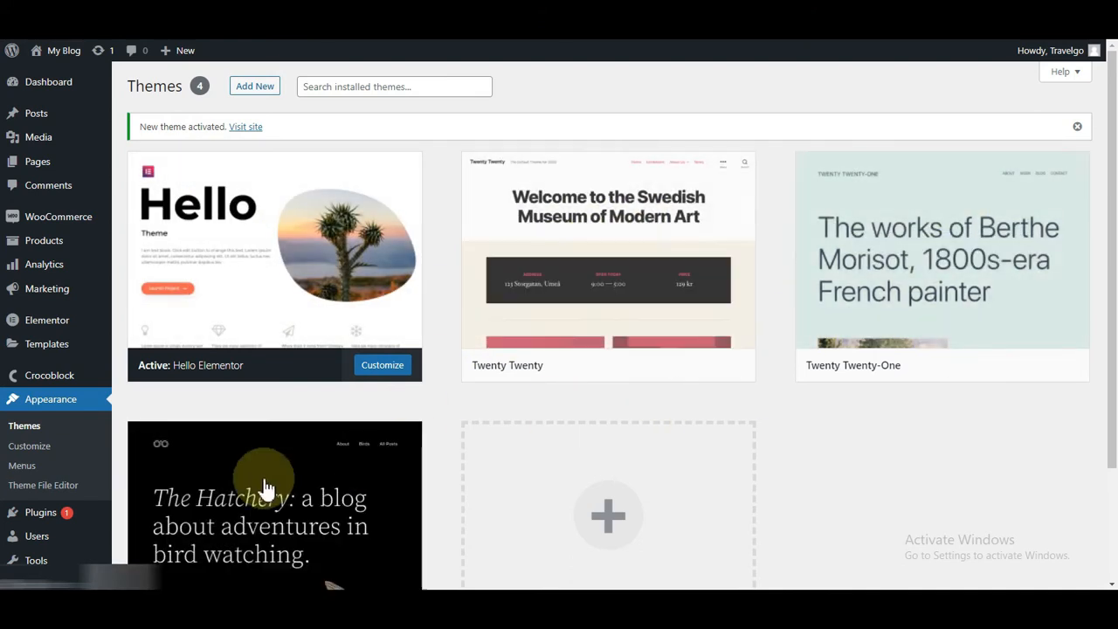
Step: Delete the Twenty Twenty, Twenty Twenty-One and Twenty Twenty-Two themes, confirming each deletion
left_click(610, 252)
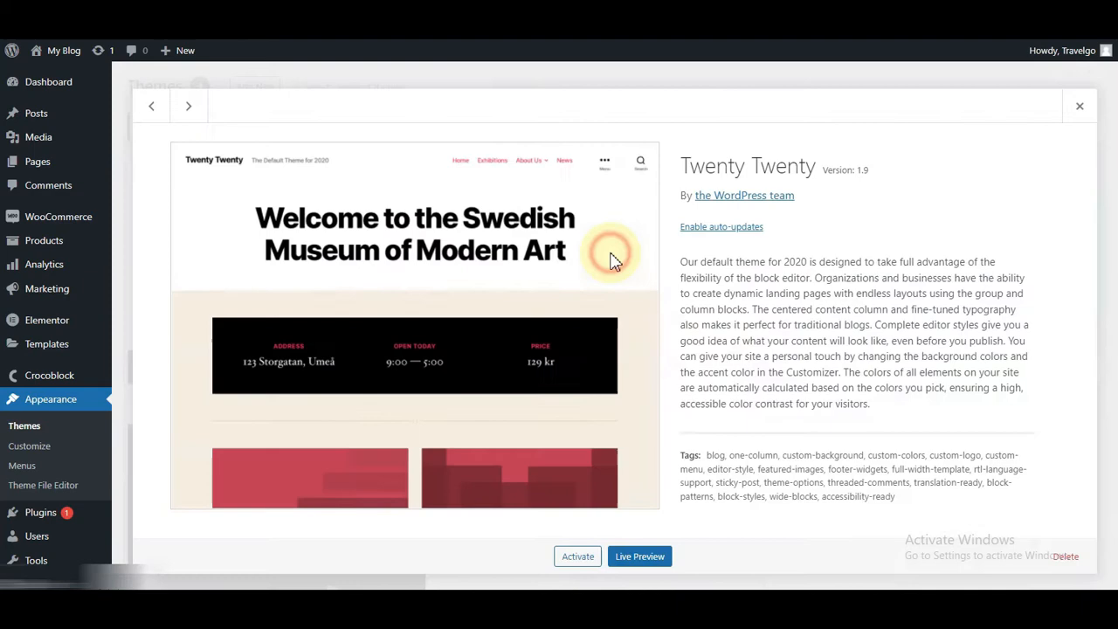
left_click(1066, 555)
left_click(622, 132)
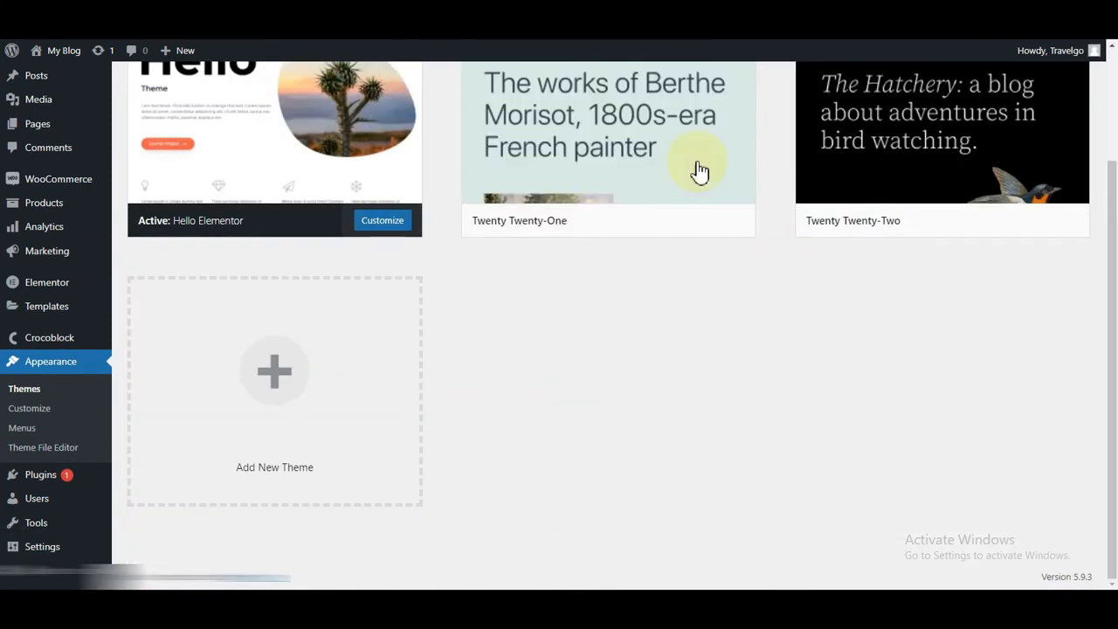
left_click(576, 179)
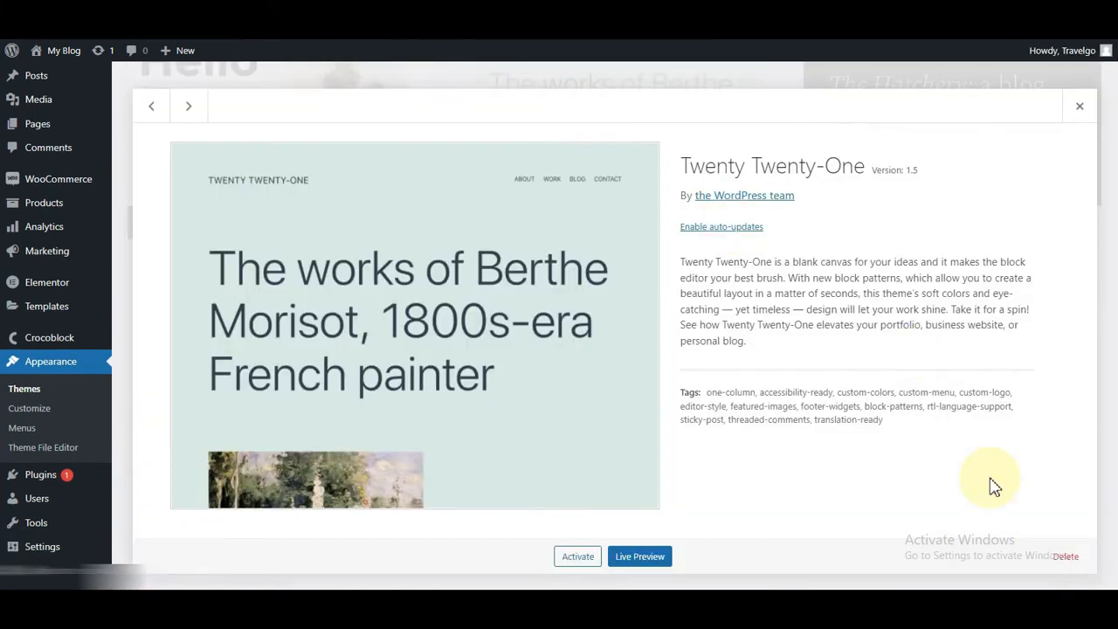
left_click(1066, 556)
left_click(626, 132)
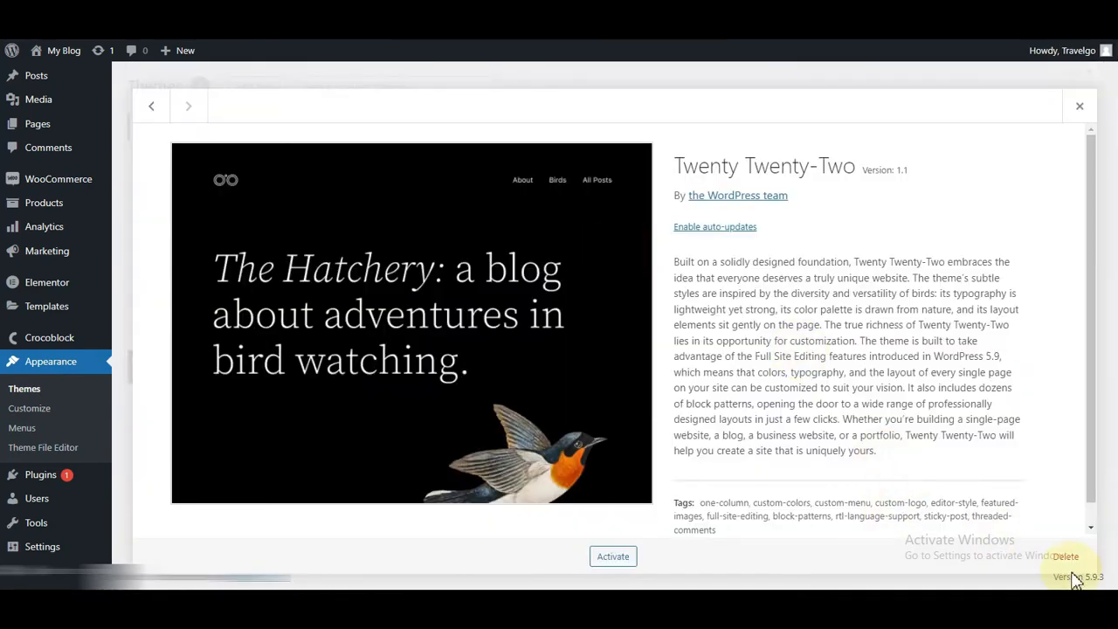
left_click(1066, 557)
left_click(622, 130)
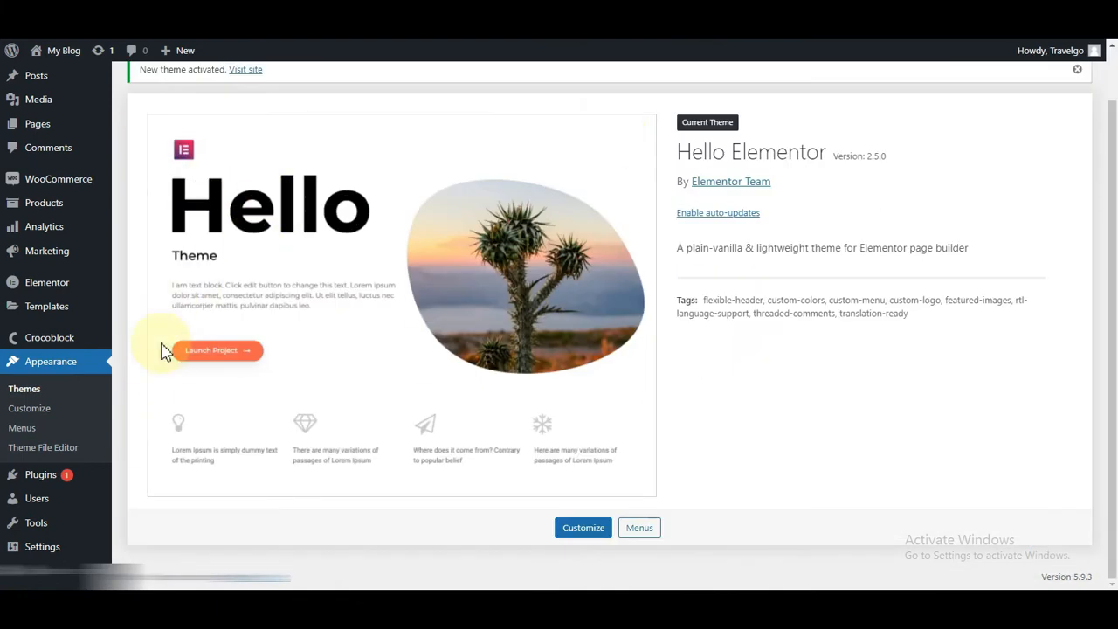
Step: In Customizer Site Identity, upload travelgo.png and set it as the uncropped site logo
left_click(19, 414)
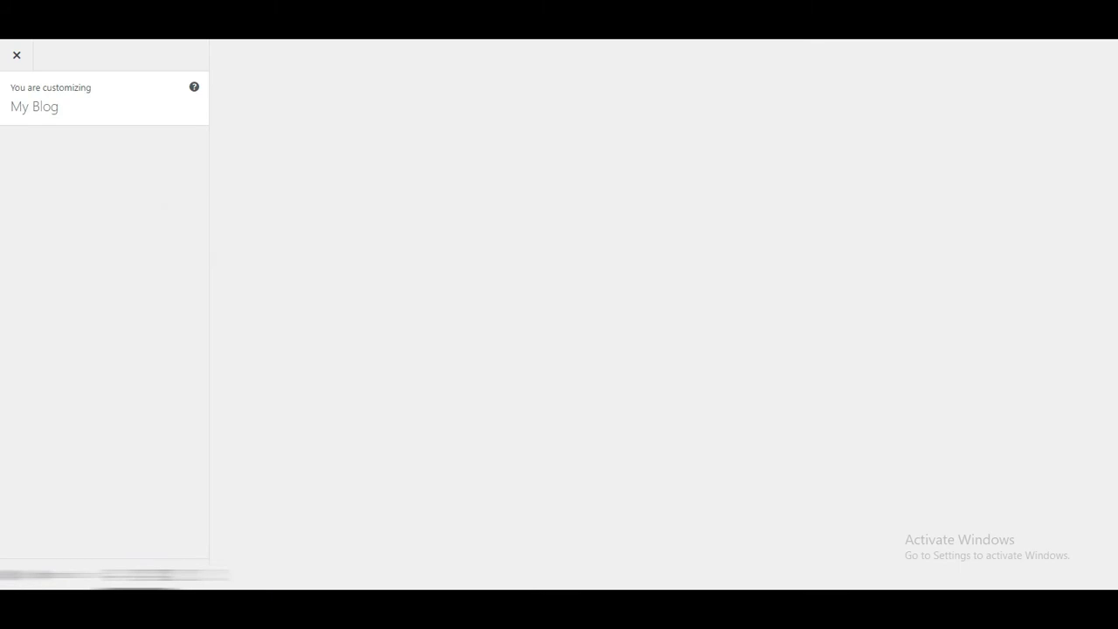
left_click(113, 209)
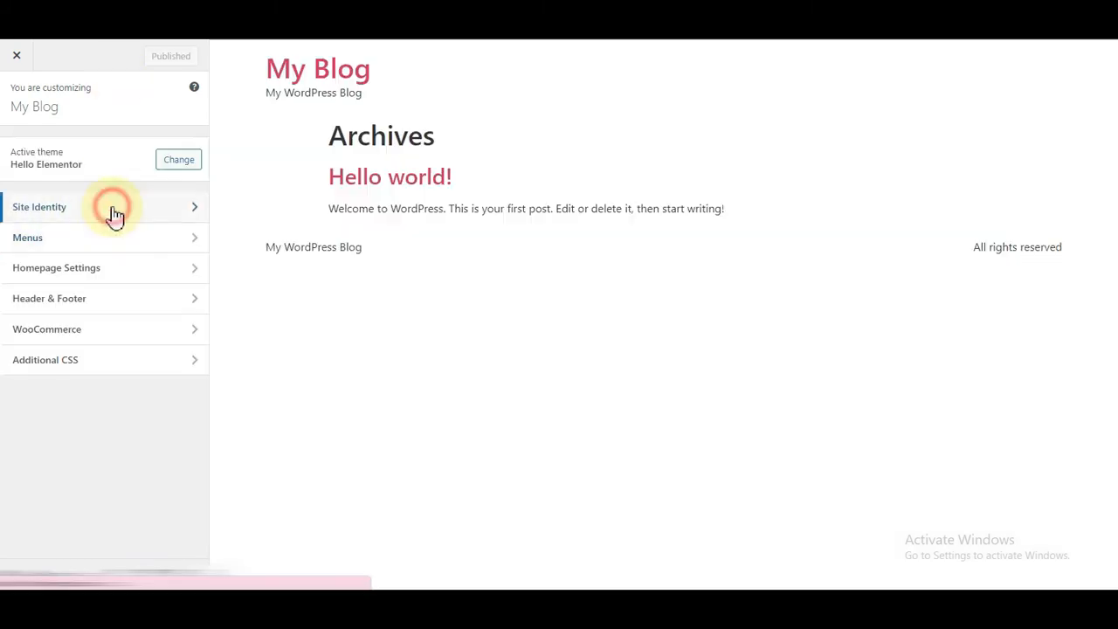
left_click(85, 173)
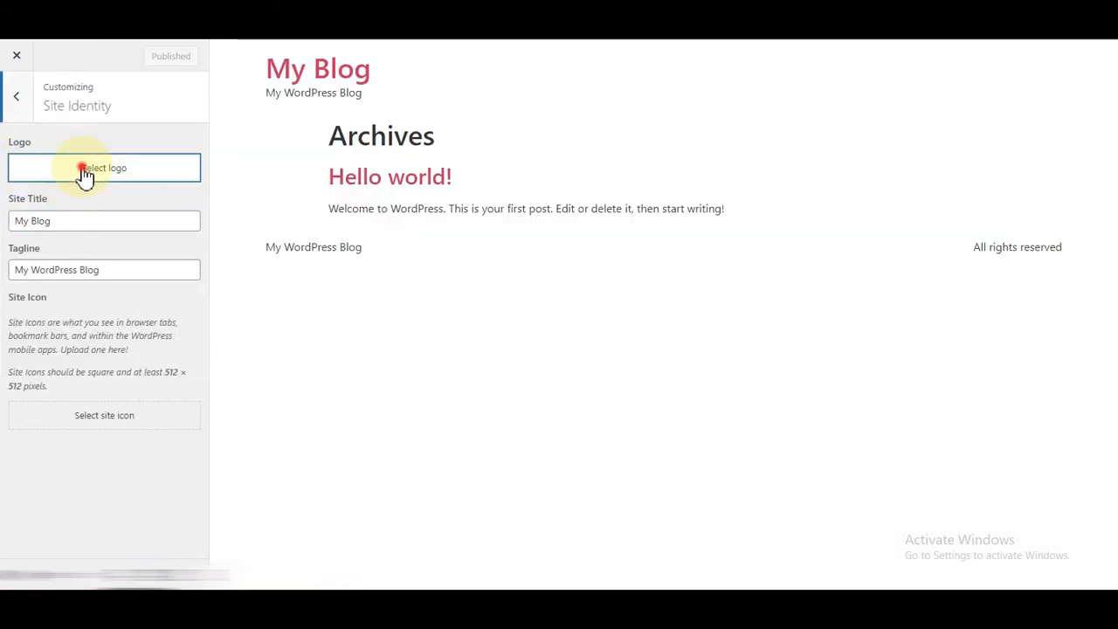
left_click(47, 114)
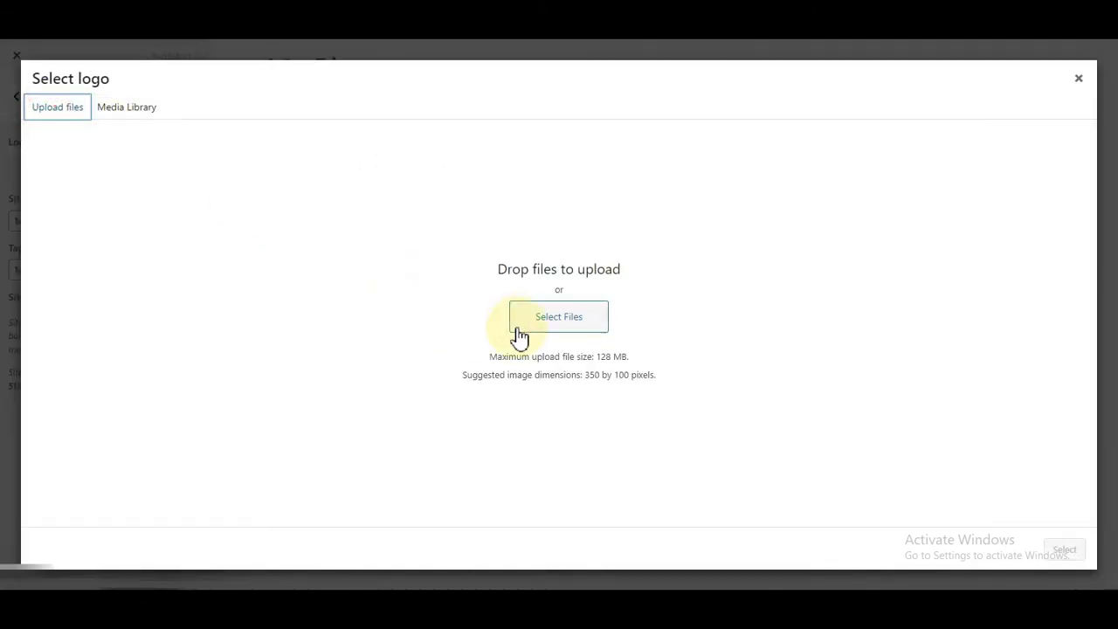
left_click(519, 325)
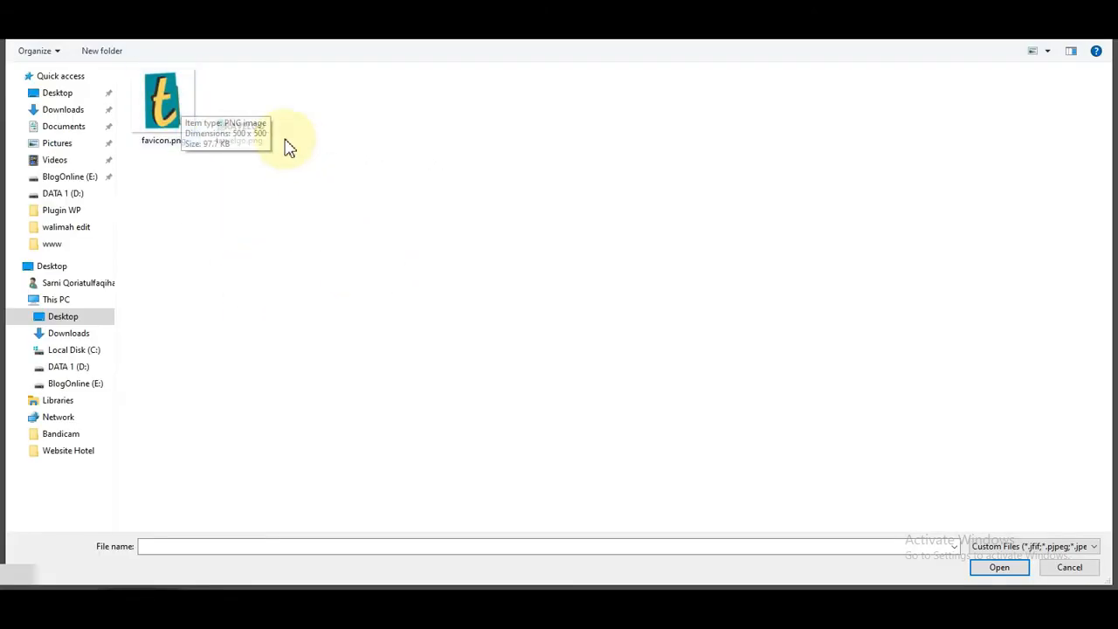
left_click(242, 139)
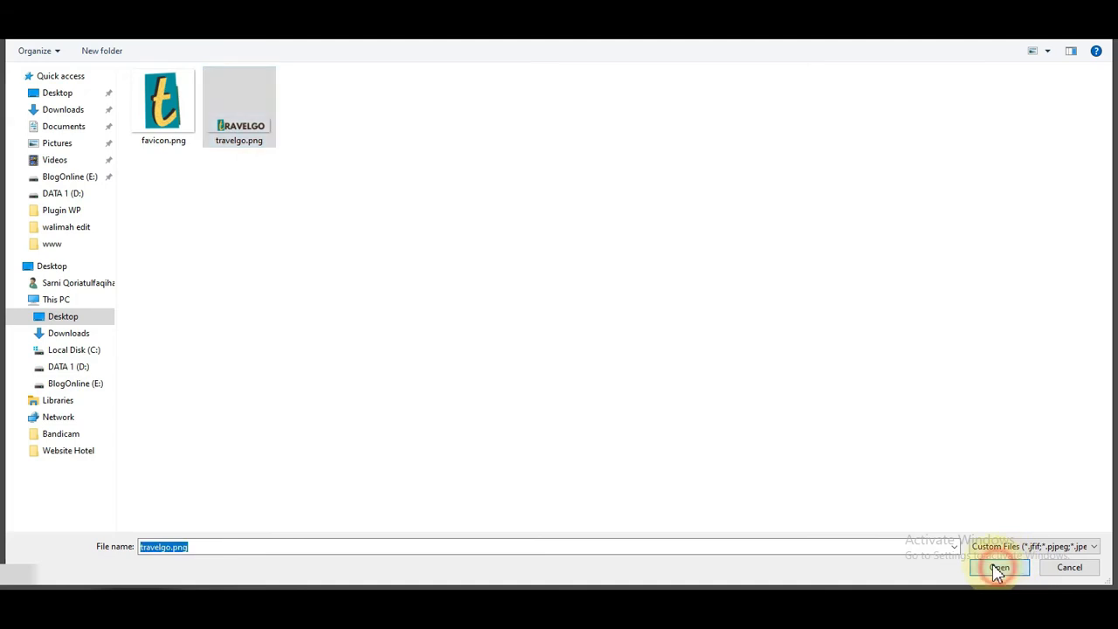
left_click(998, 568)
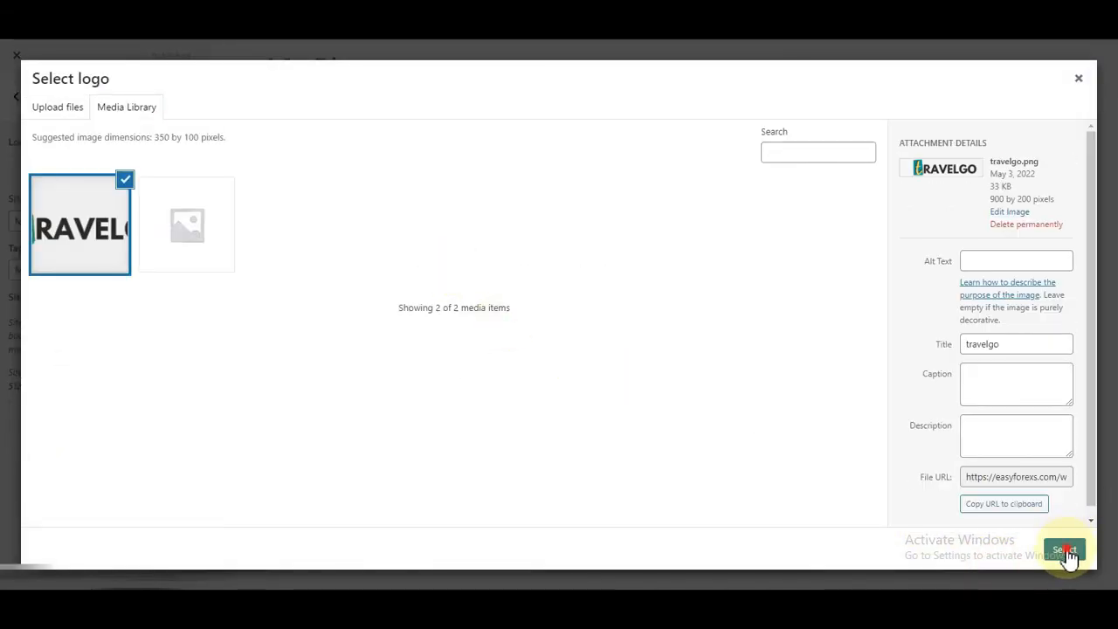
left_click(1065, 551)
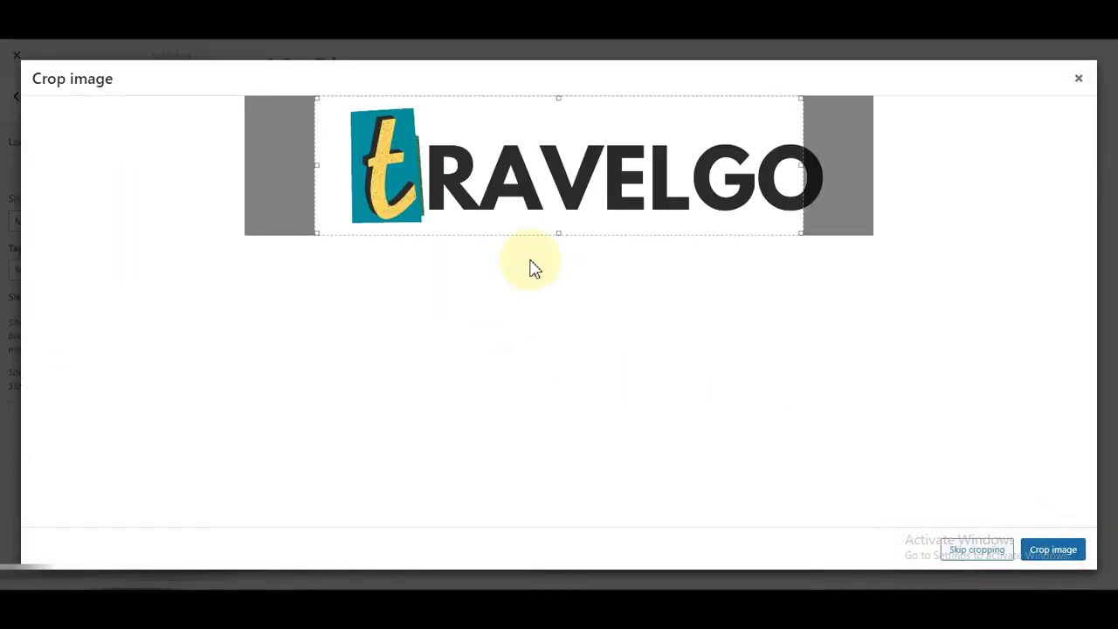
left_click(976, 550)
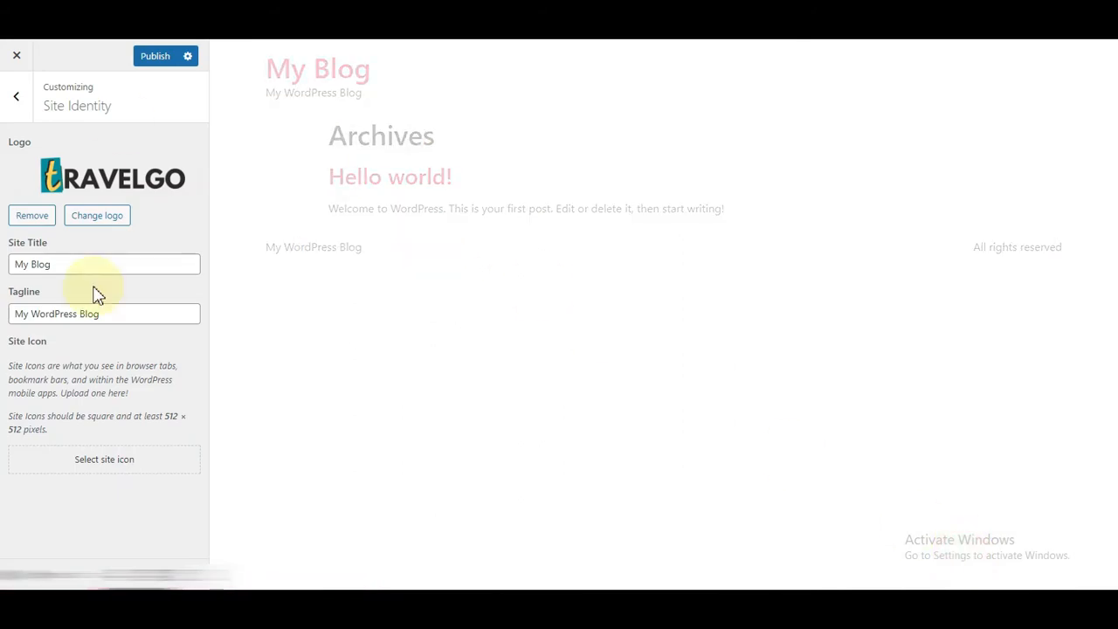
Step: Upload favicon.png and set it as the site icon
left_click(56, 469)
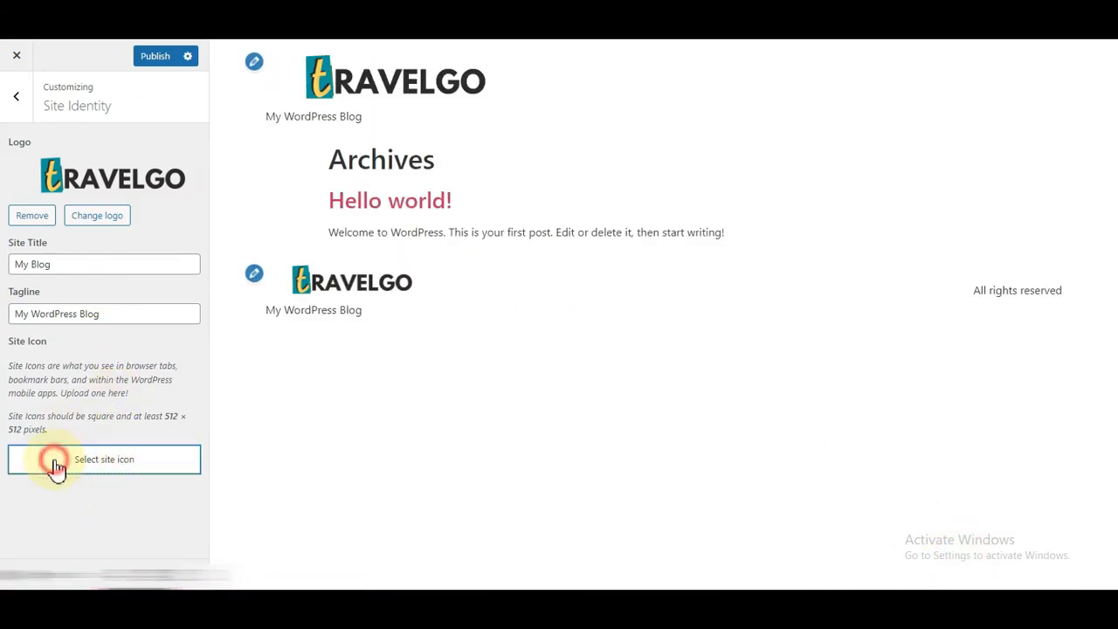
left_click(59, 110)
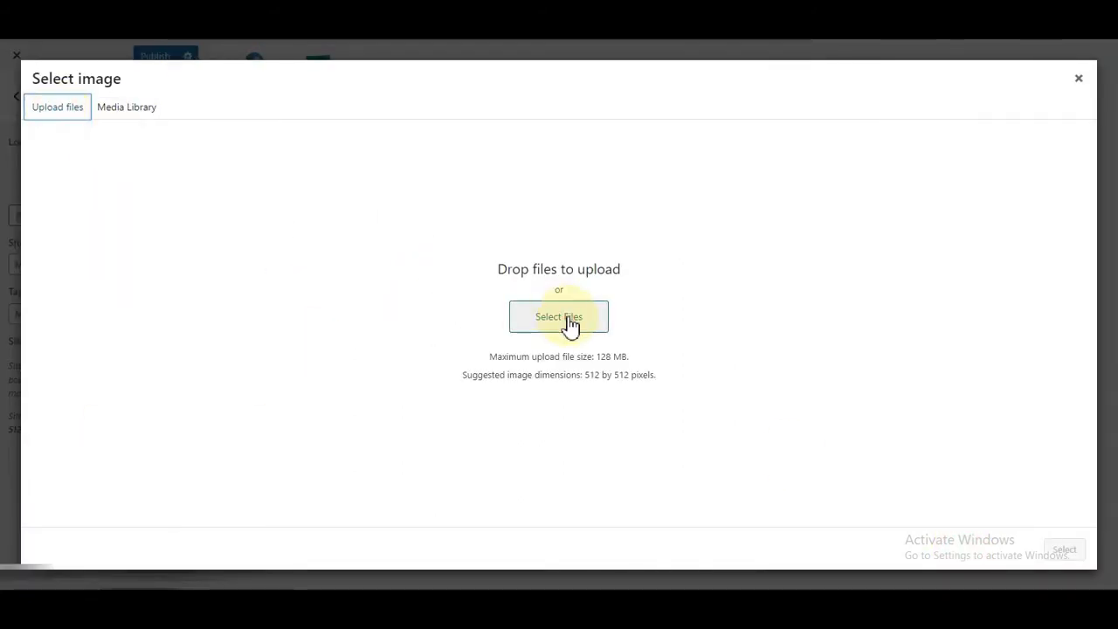
left_click(572, 319)
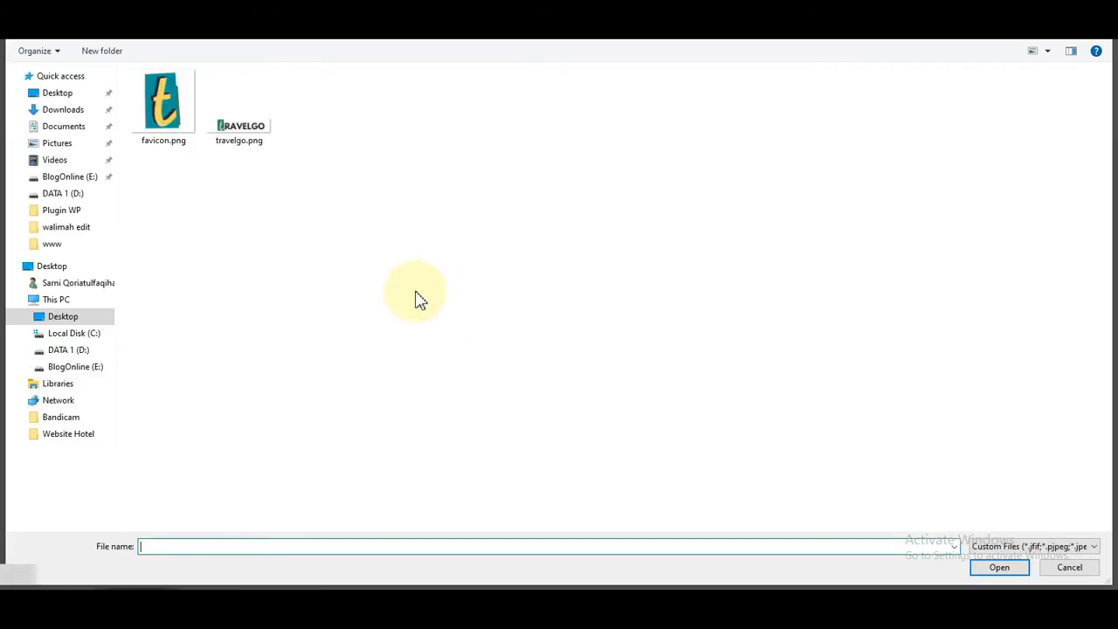
left_click(164, 101)
left_click(996, 567)
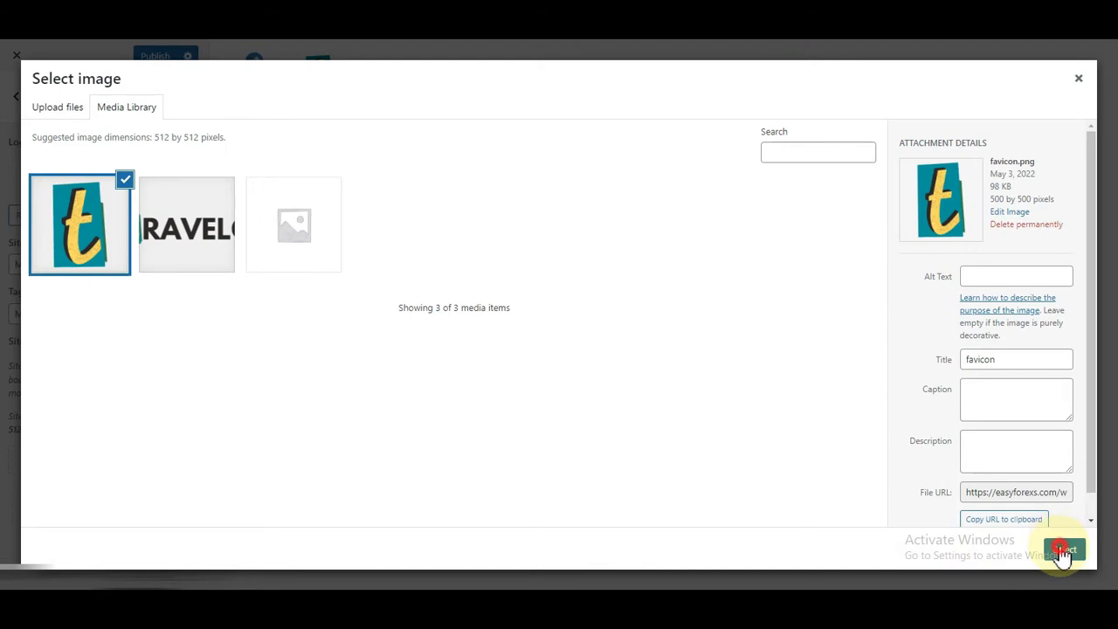
left_click(1063, 552)
left_click(986, 552)
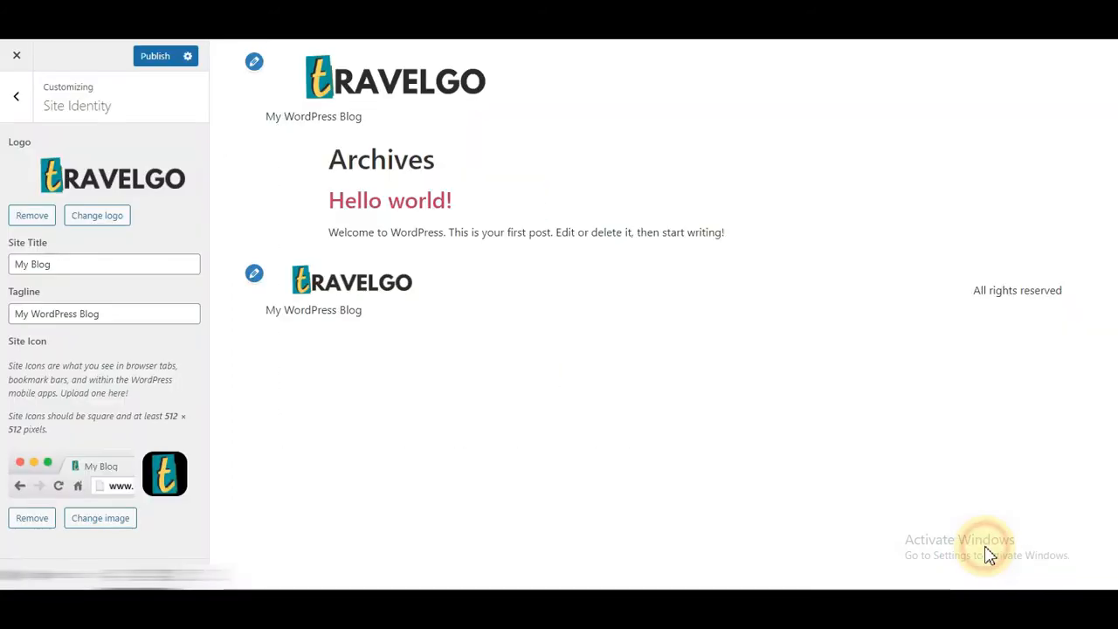
Step: Set the site title to 'Travel Go' and tagline to 'Booking Hotel', publish, and exit the Customizer
left_click(82, 264)
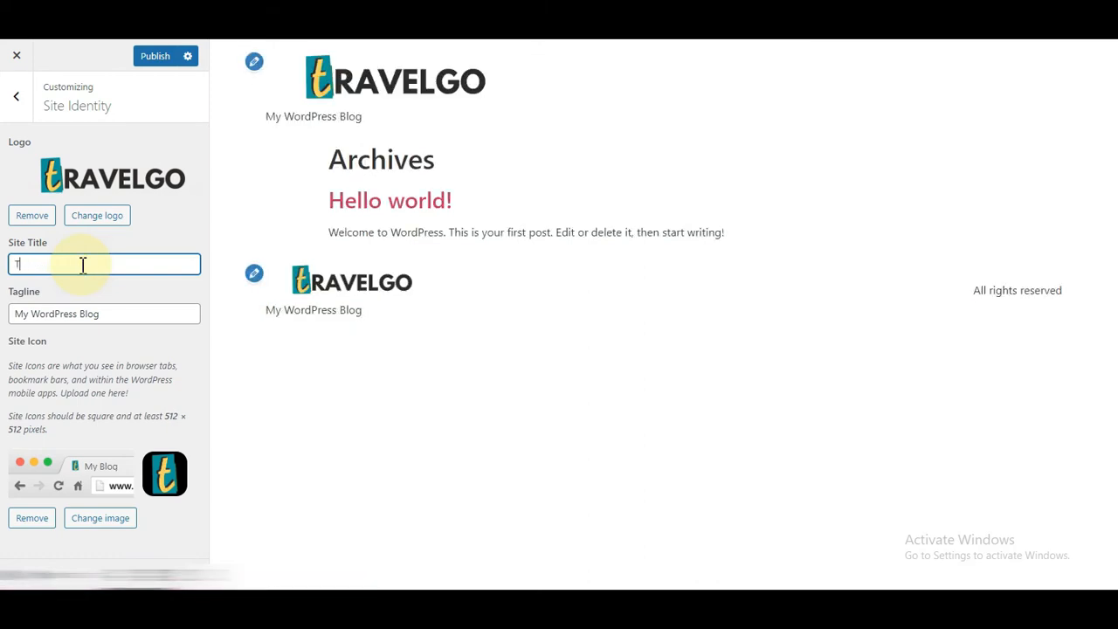
type("Trave")
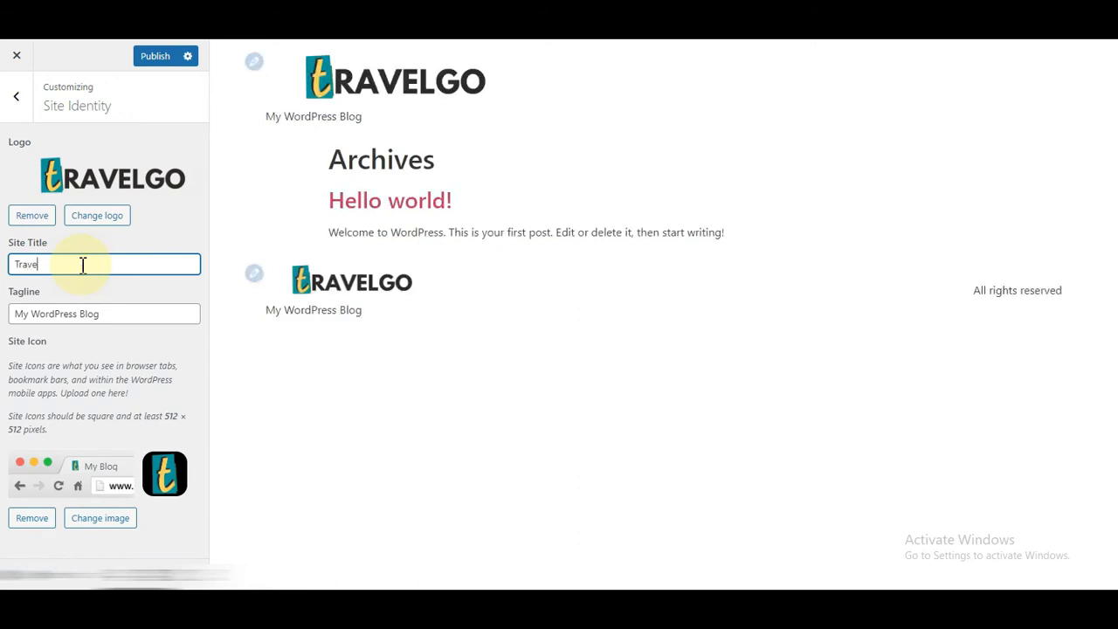
type("l Go")
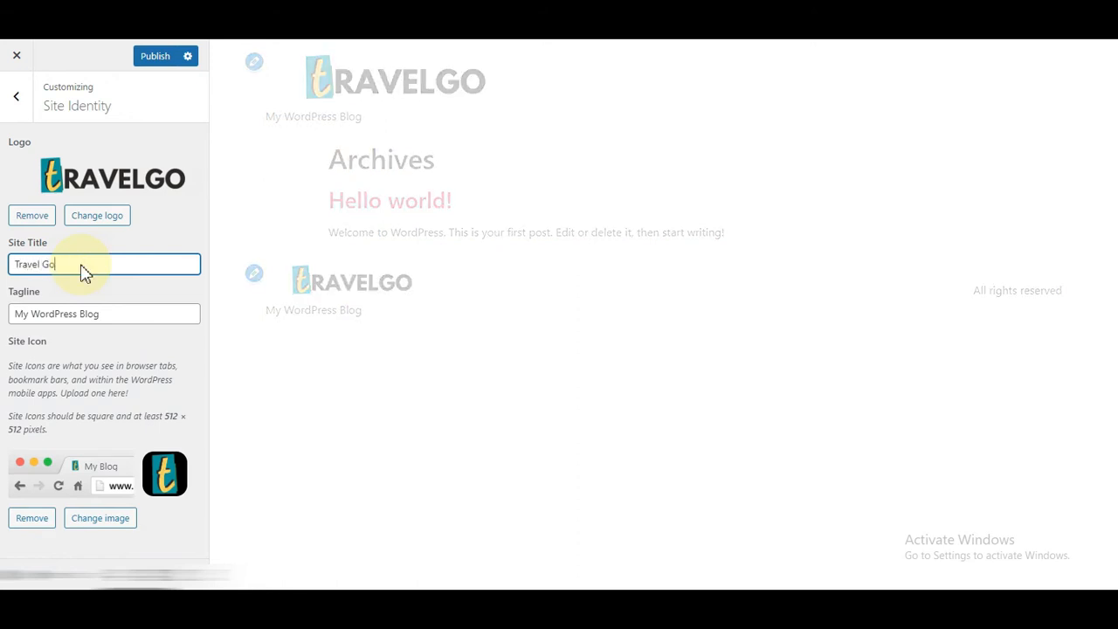
left_click(121, 315)
key("BackSpace")
key("BackSpace")
key("BackSpace")
key("BackSpace")
key("BackSpace")
key("BackSpace")
key("BackSpace")
key("BackSpace")
key("BackSpace")
key("BackSpace")
key("BackSpace")
key("BackSpace")
key("BackSpace")
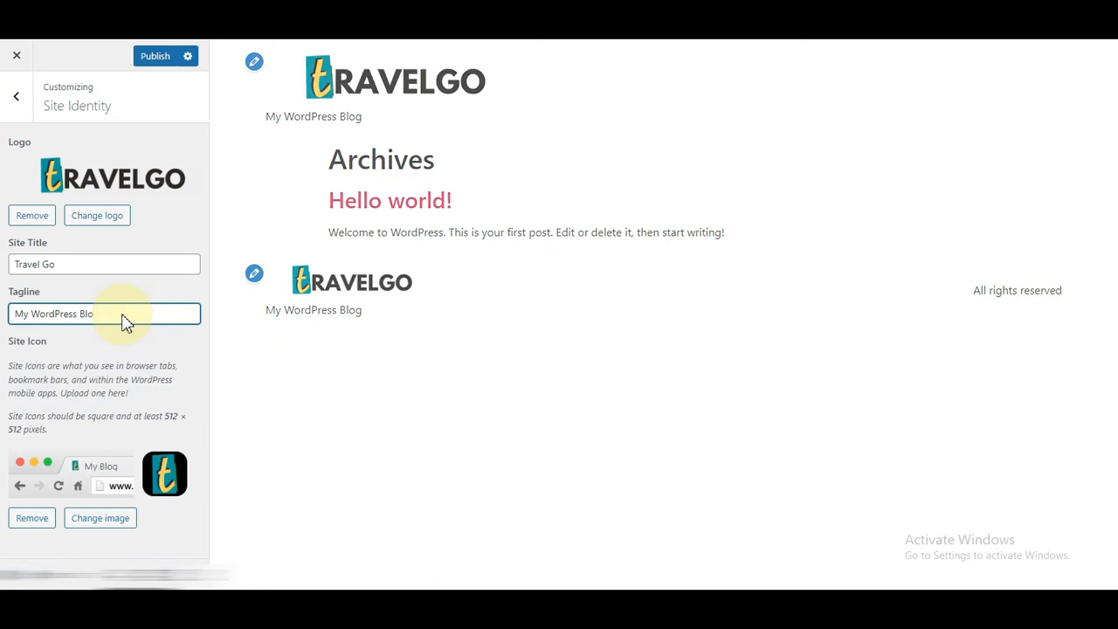
key("BackSpace")
key("BackSpace")
key("BackSpace")
key("BackSpace")
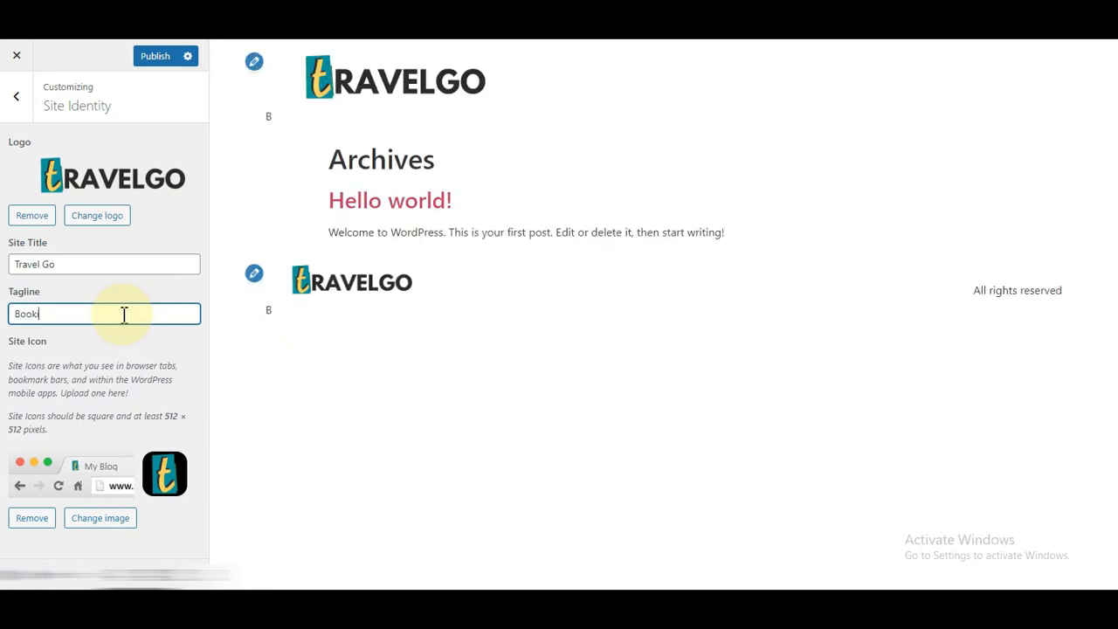
type("Booking Hp")
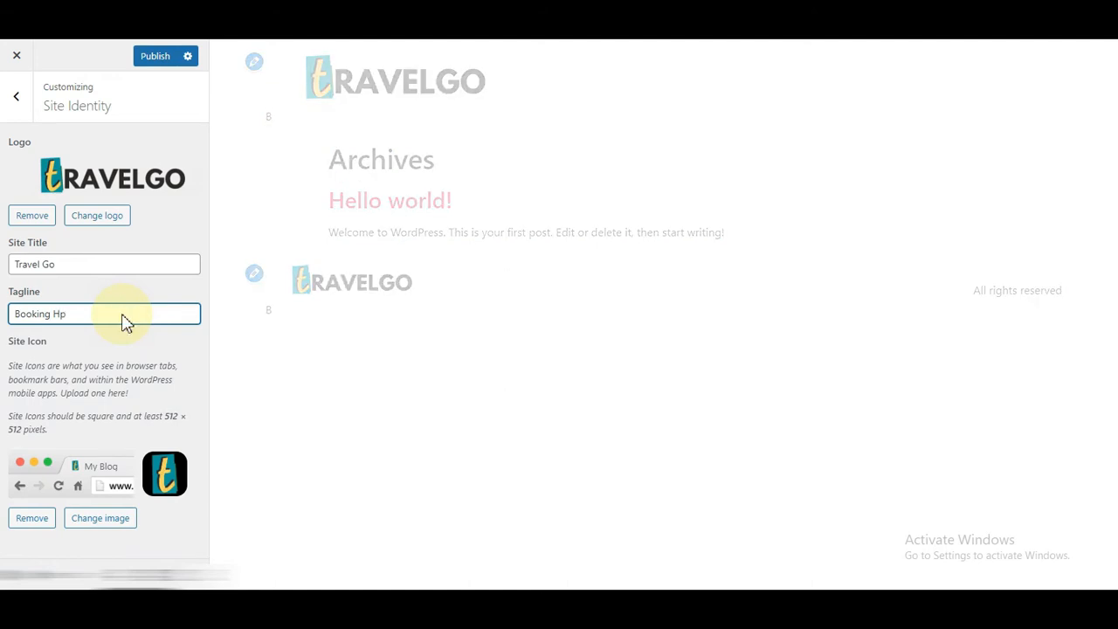
key("BackSpace")
type("otew")
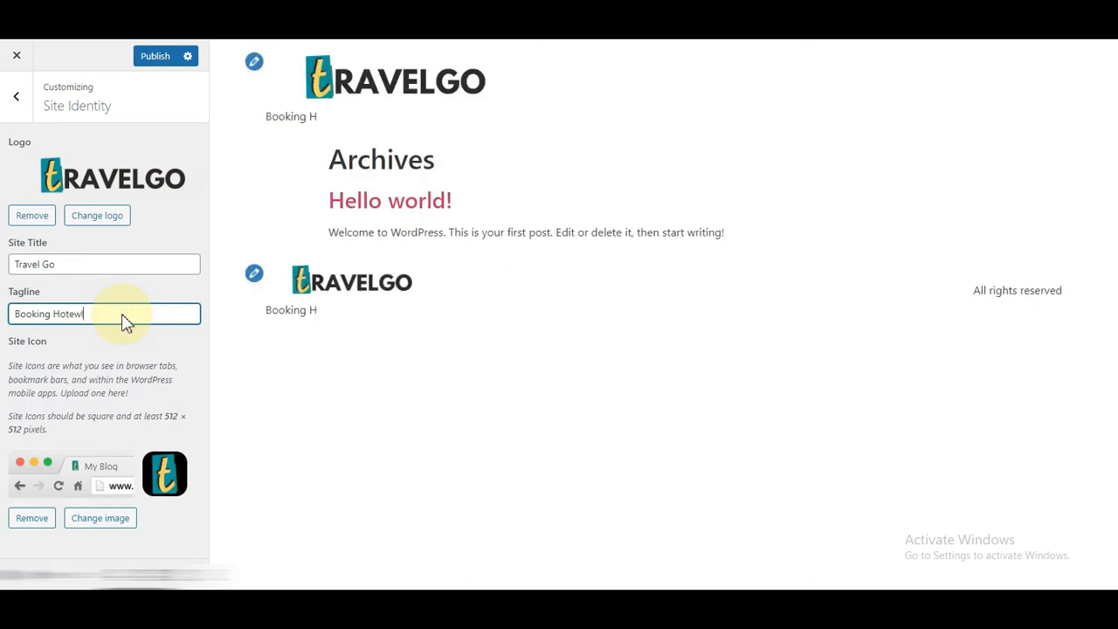
key("BackSpace")
key("BackSpace")
type("el")
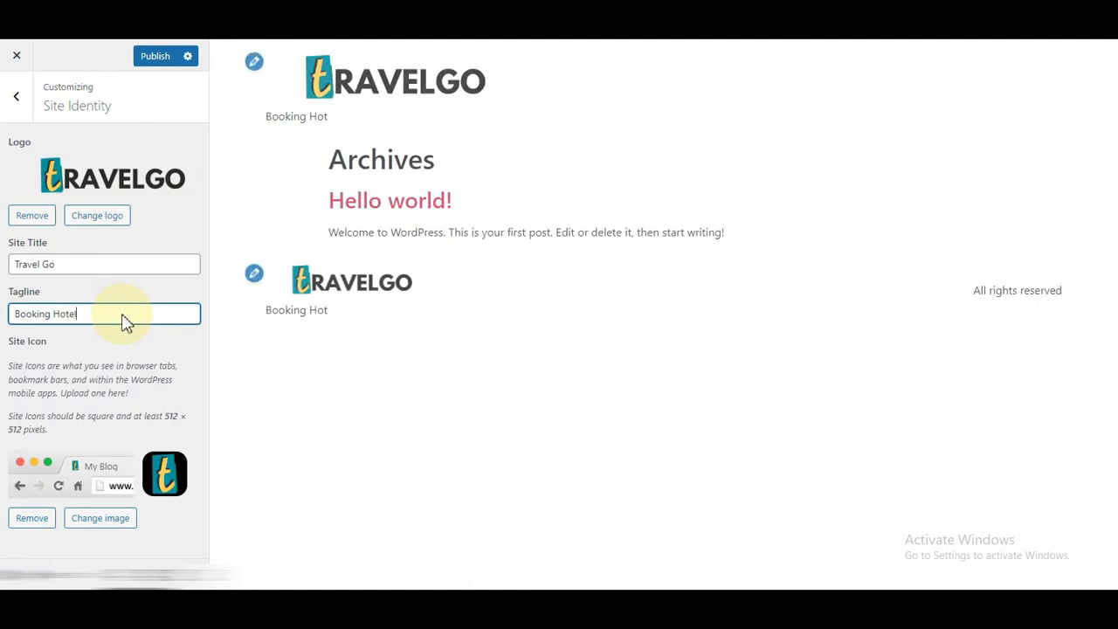
left_click(154, 58)
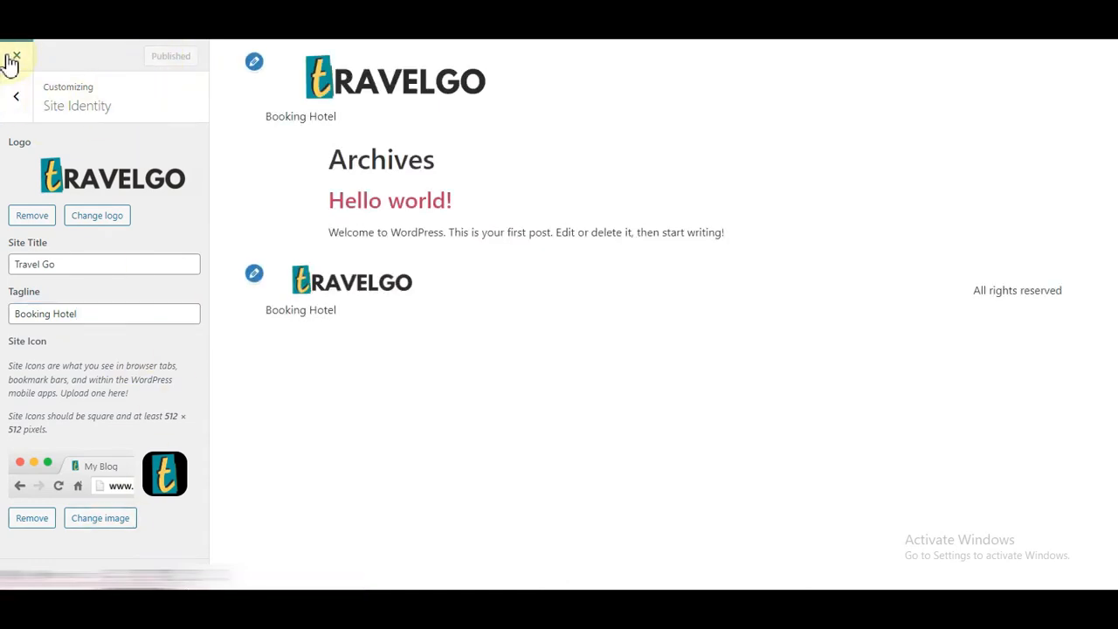
left_click(8, 56)
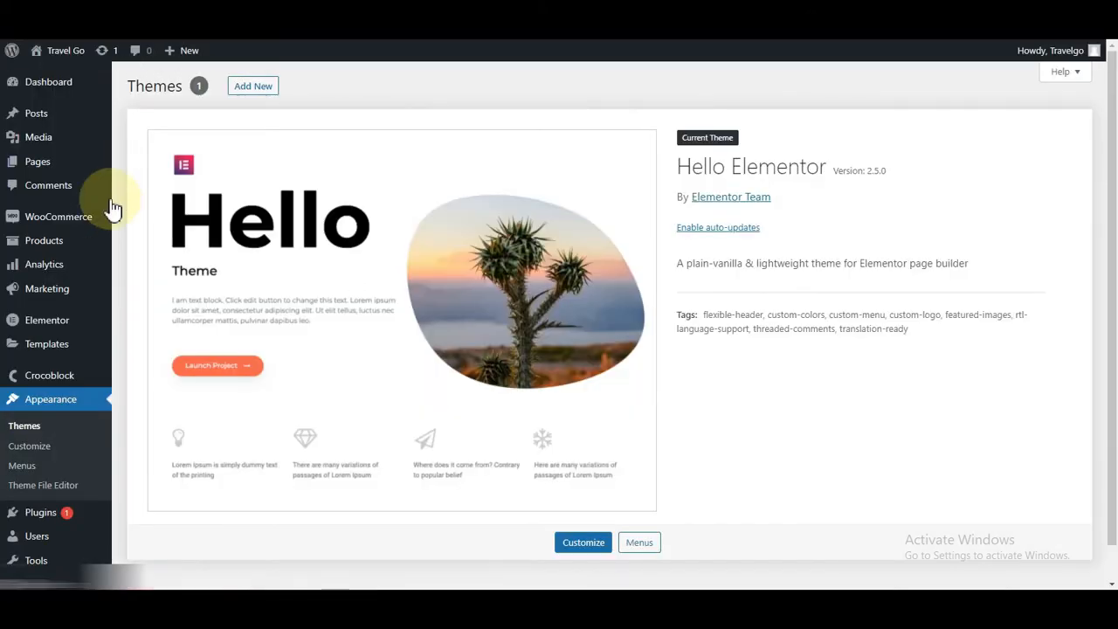
Step: Switch the permalink structure to Post name (/%postname%/) and save it
scroll(52, 306, "down", 2)
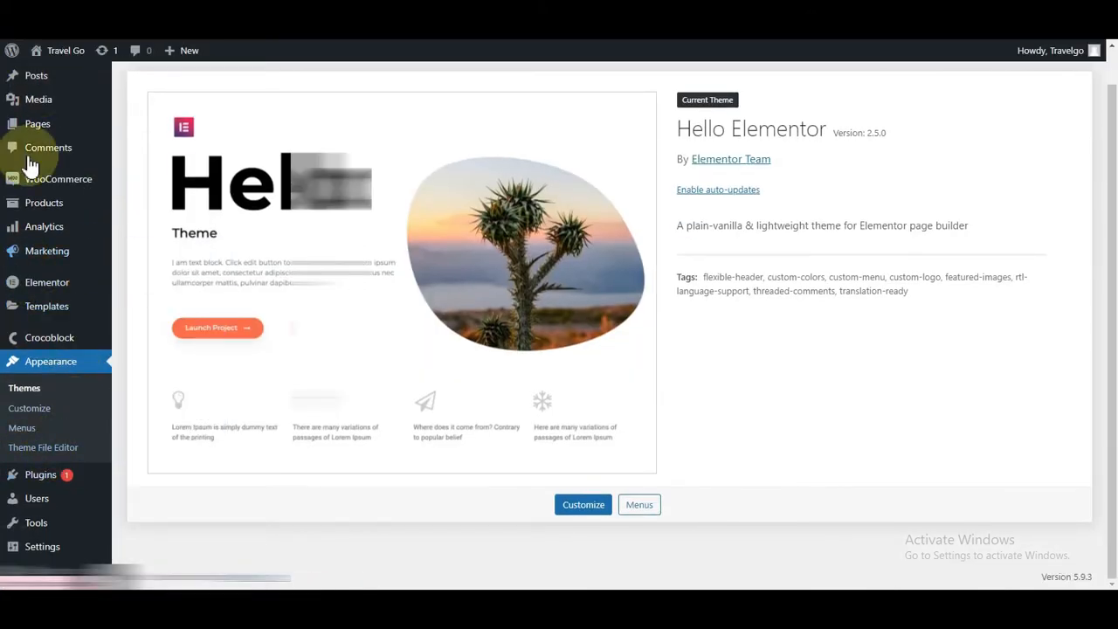
mouse_move(17, 546)
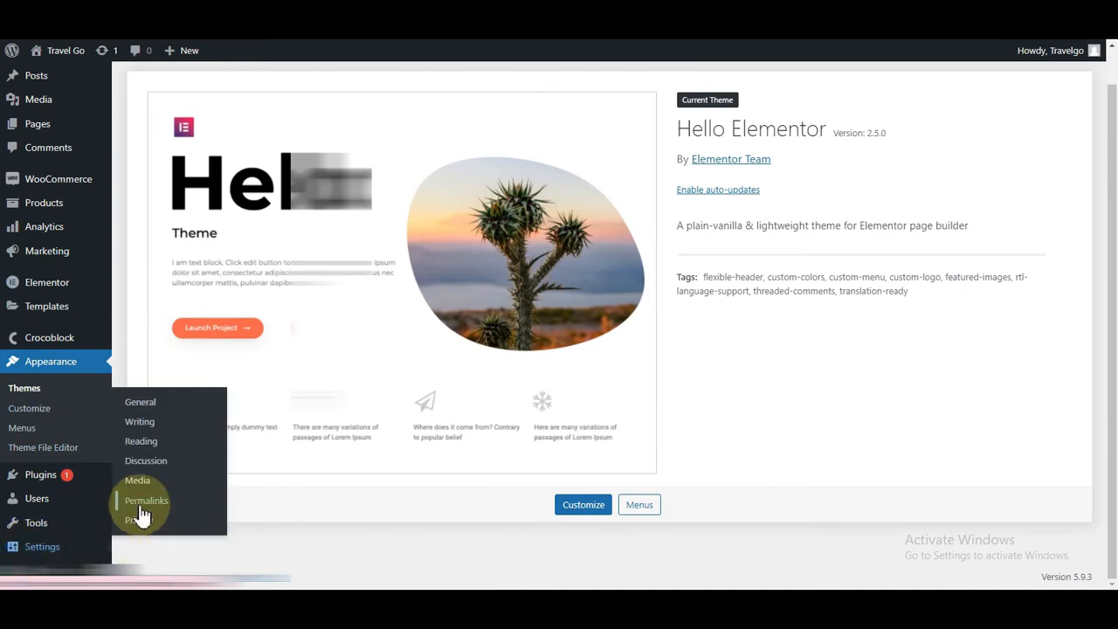
left_click(142, 501)
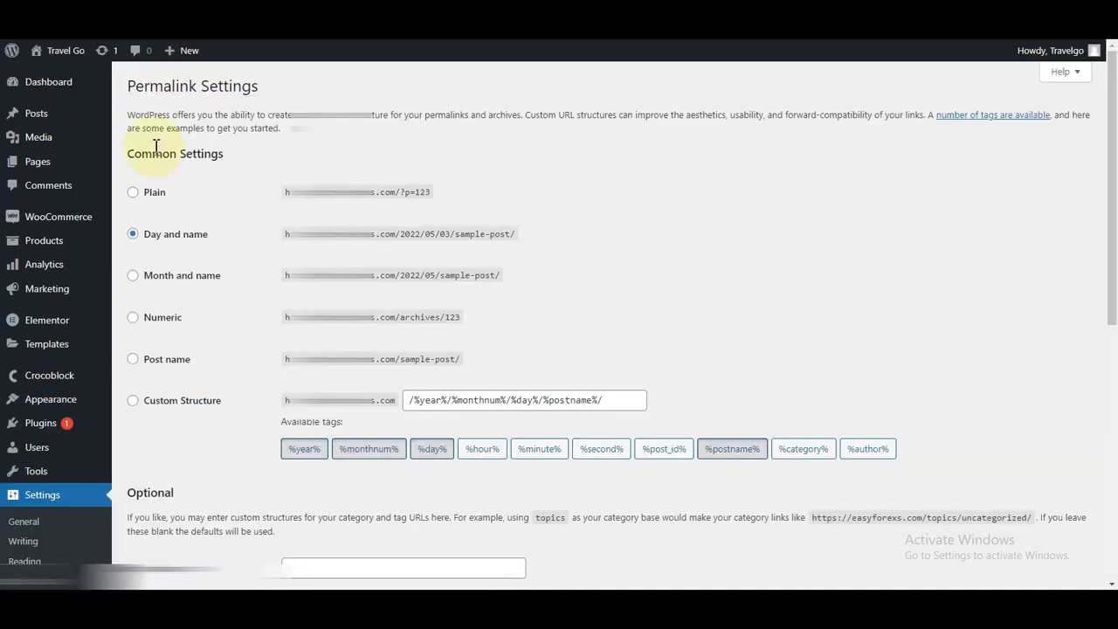
left_click(147, 367)
scroll(250, 512, "down", 10)
left_click(161, 540)
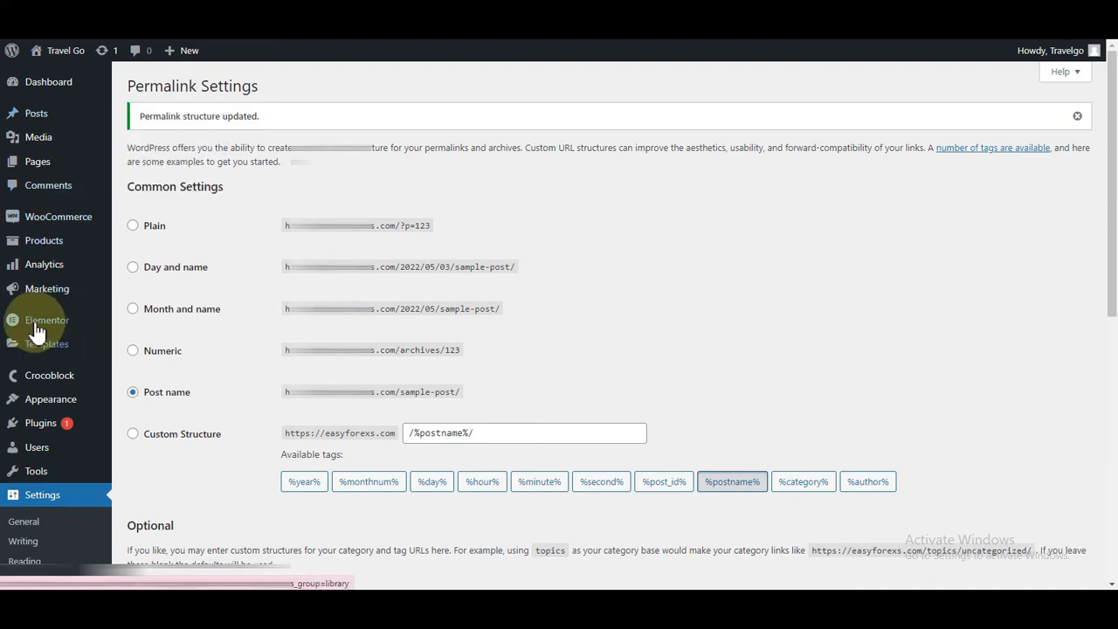
mouse_move(53, 325)
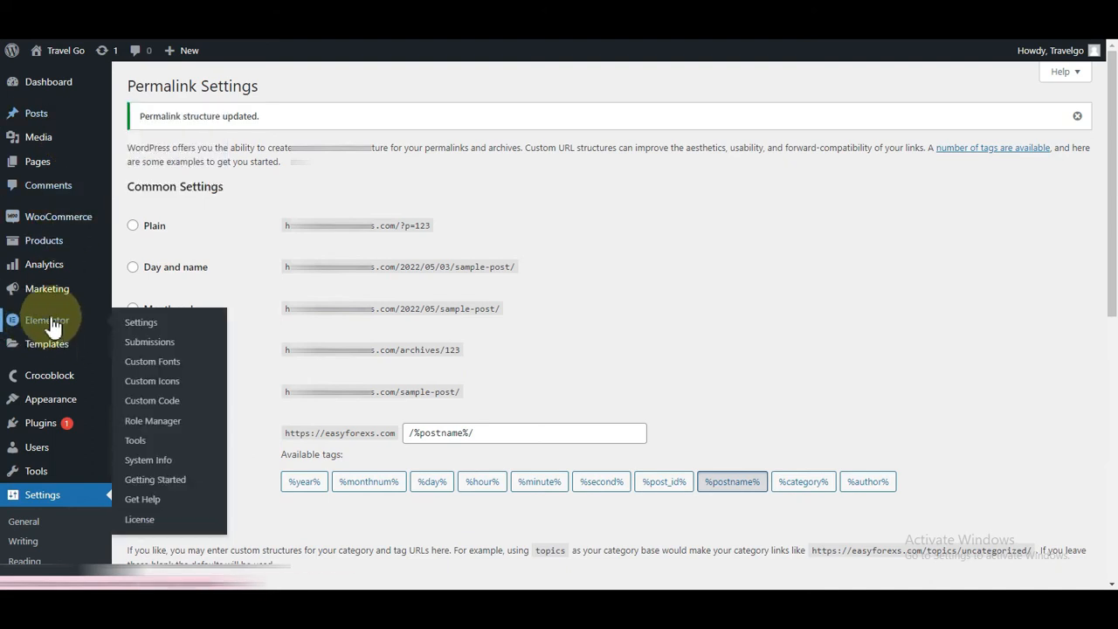
Step: Tick the Products post type in Elementor Settings and save the changes
left_click(133, 323)
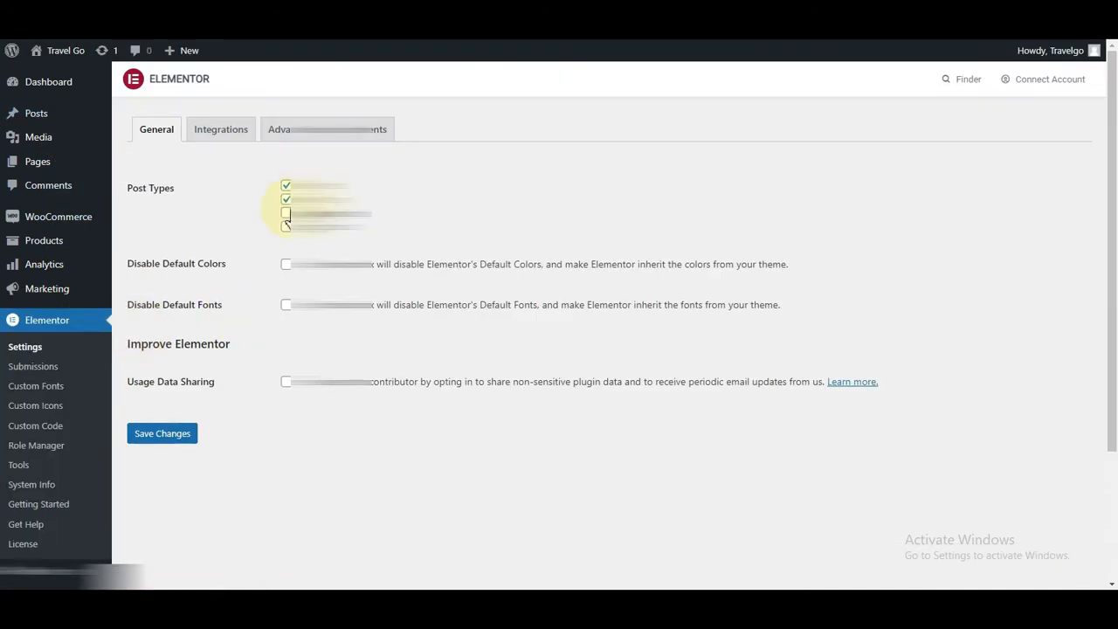
left_click(287, 226)
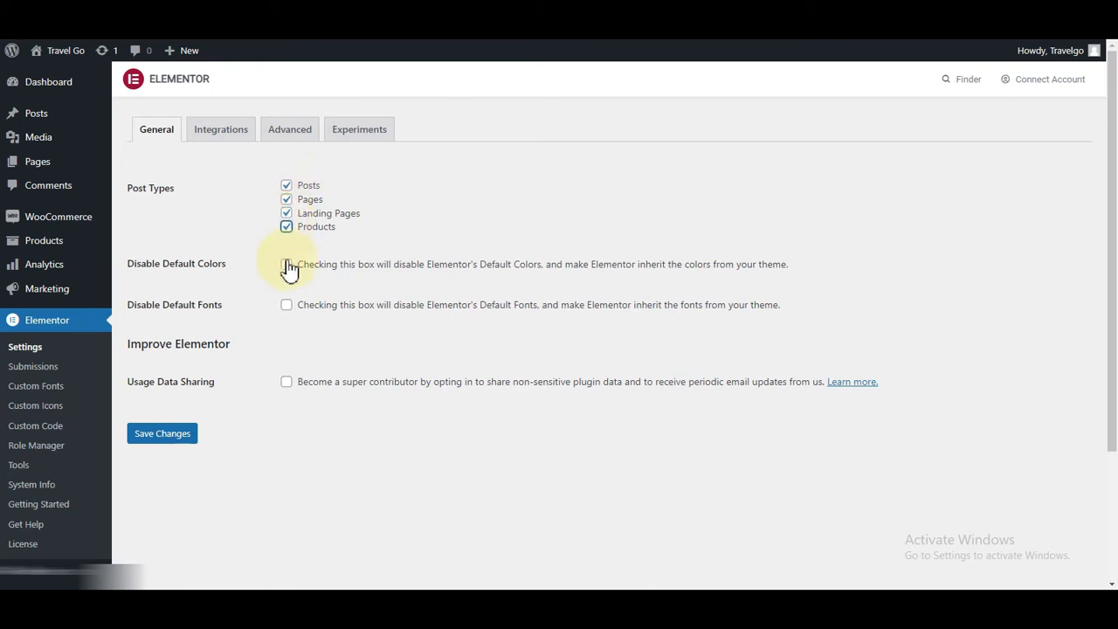
left_click(150, 437)
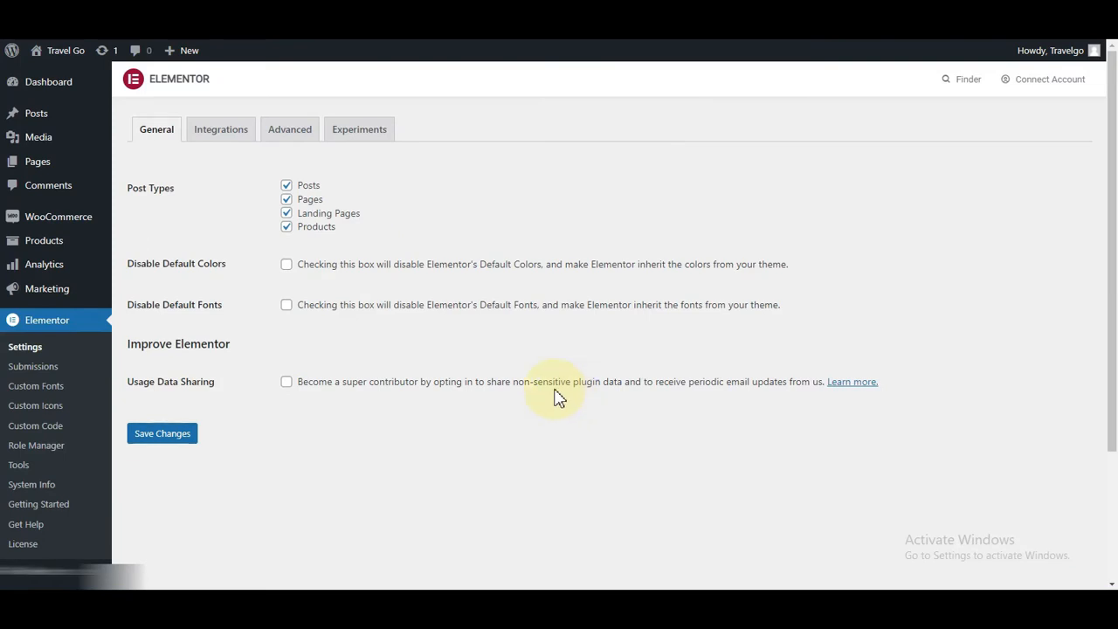
scroll(422, 389, "down", 3)
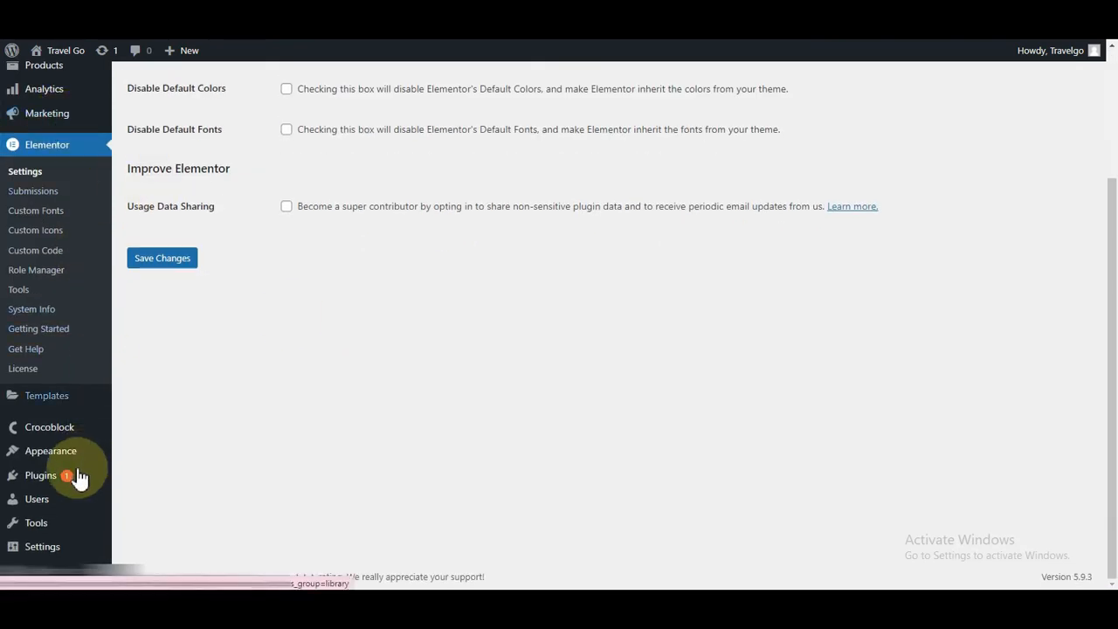
mouse_move(26, 428)
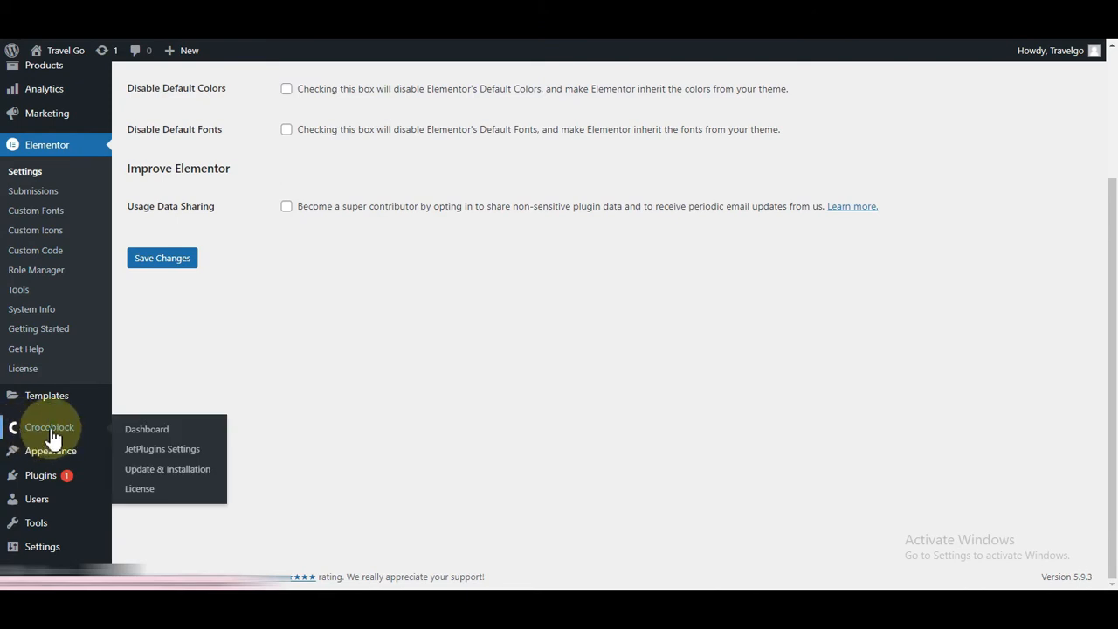
Step: Install JetEngine and JetBooking from Crocoblock's Update & Installation page
left_click(150, 473)
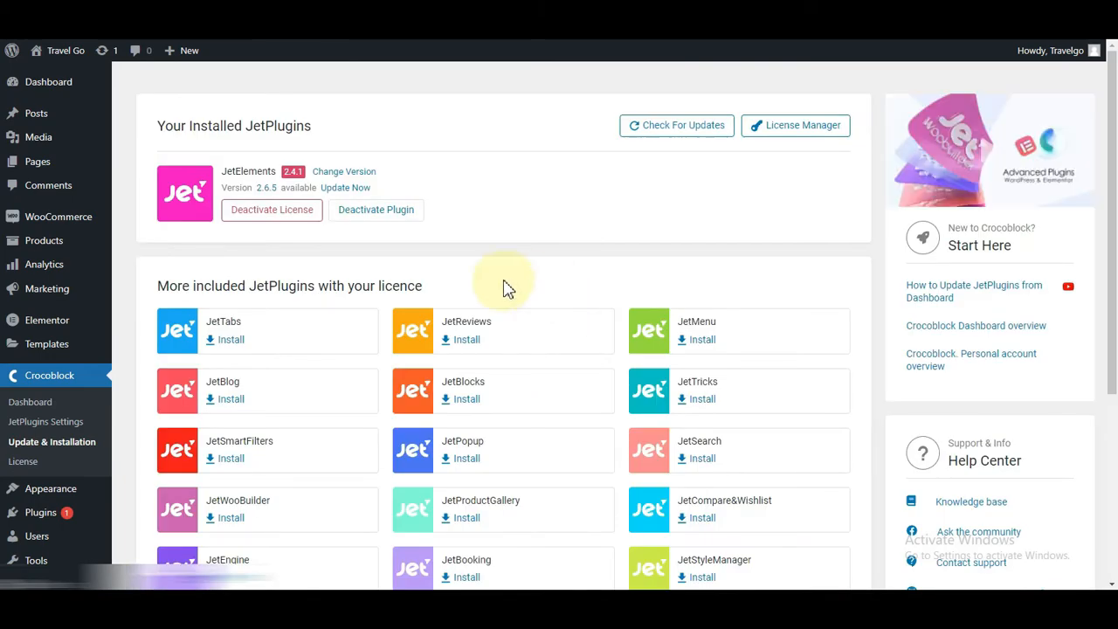
scroll(375, 343, "down", 2)
scroll(371, 343, "down", 3)
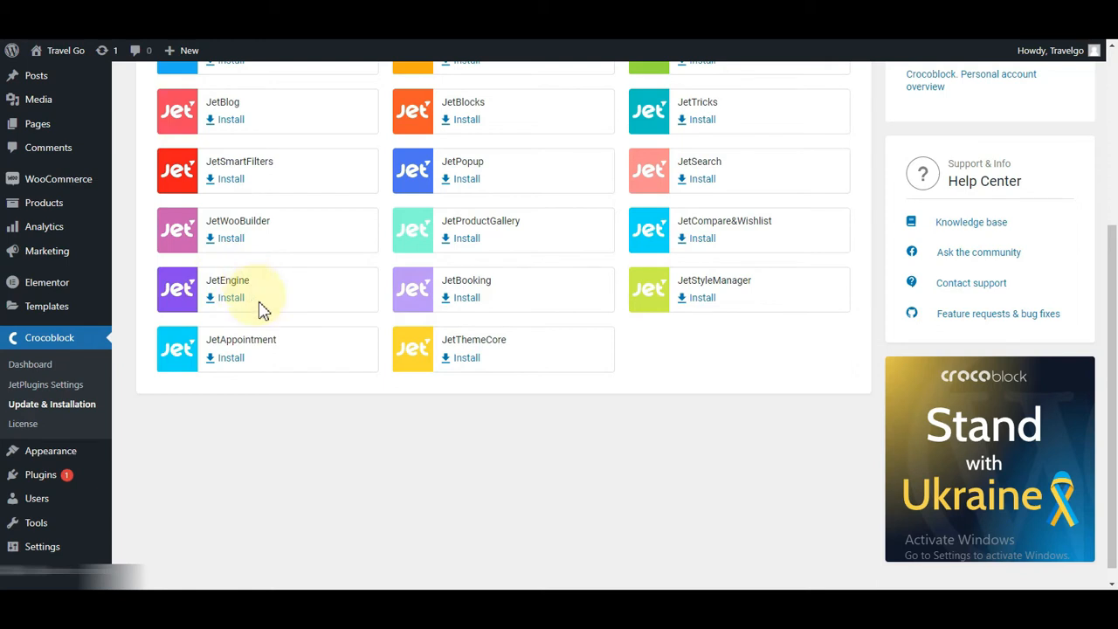
left_click(225, 298)
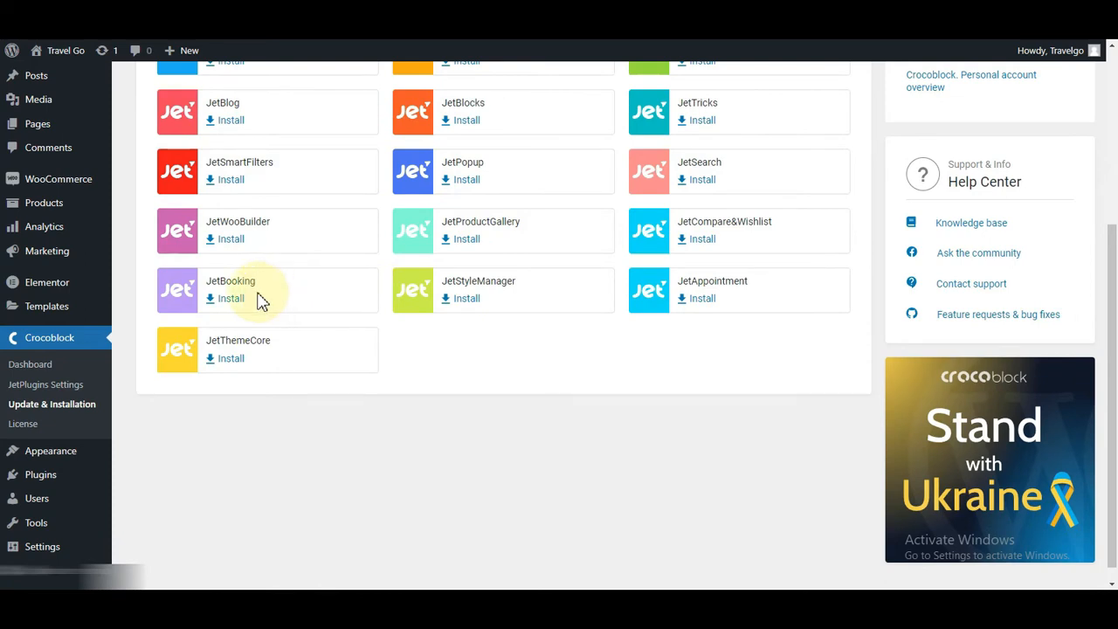
left_click(227, 298)
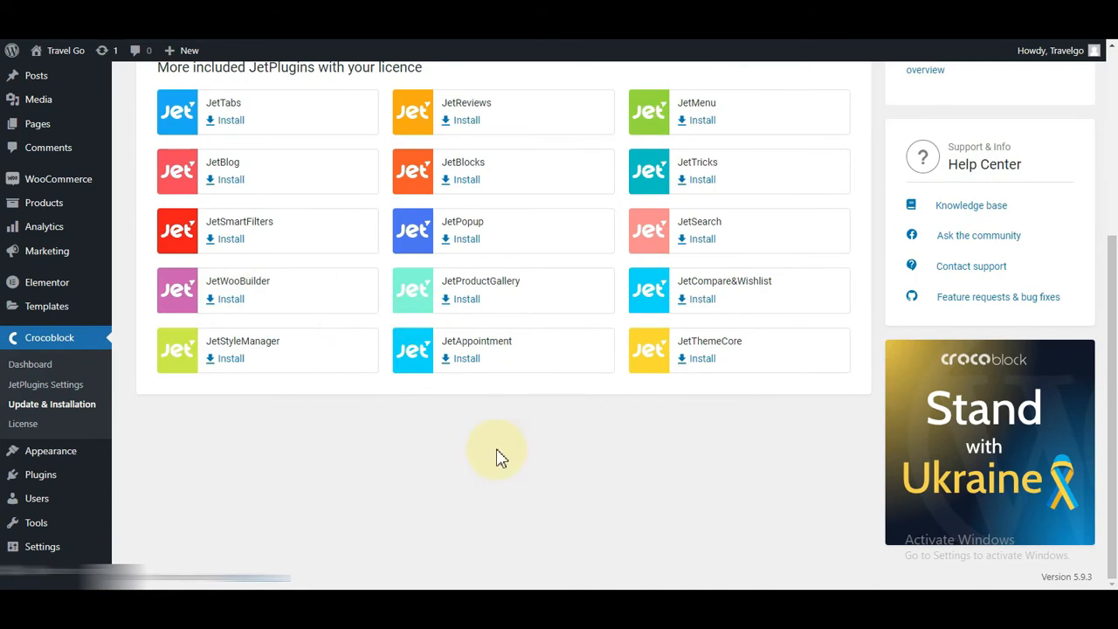
Step: Activate the newly installed JetBooking and JetEngine plugins
scroll(388, 426, "up", 3)
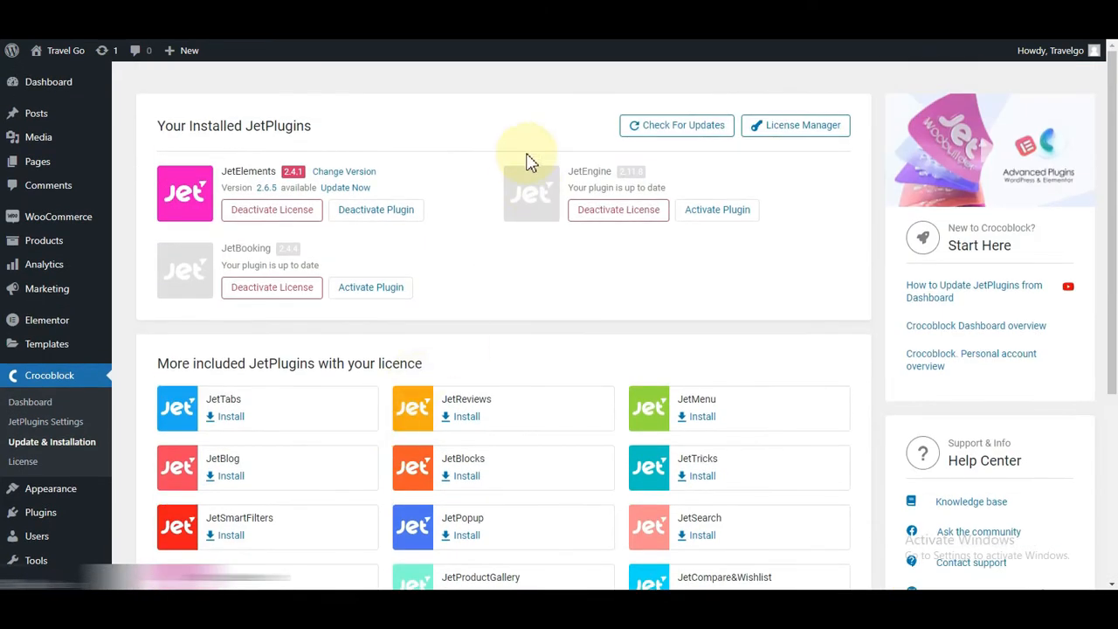
left_click(370, 291)
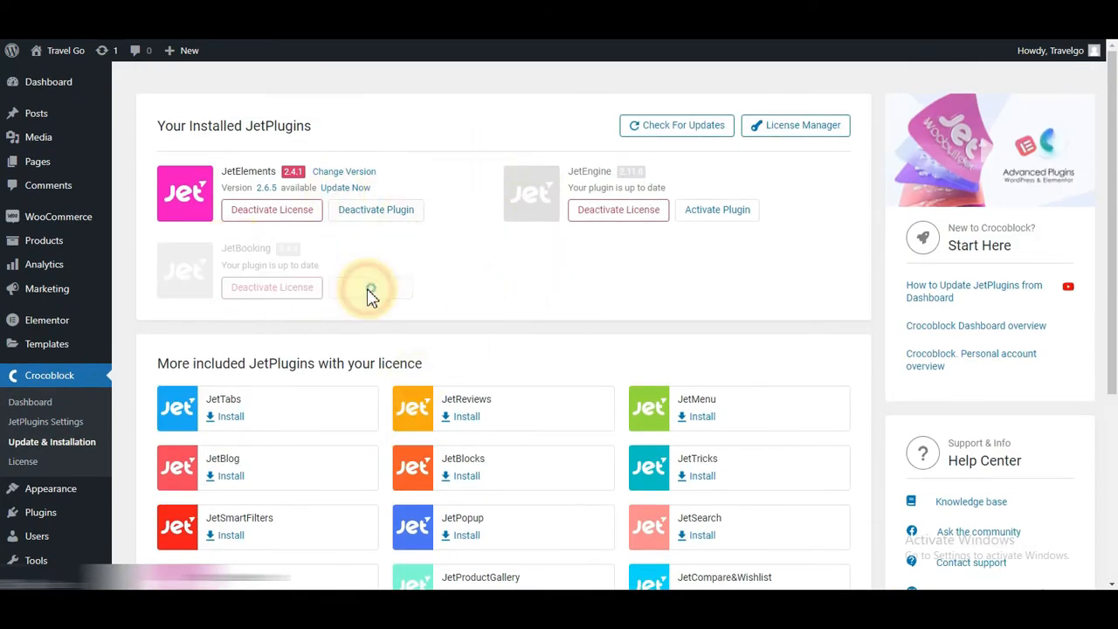
left_click(699, 216)
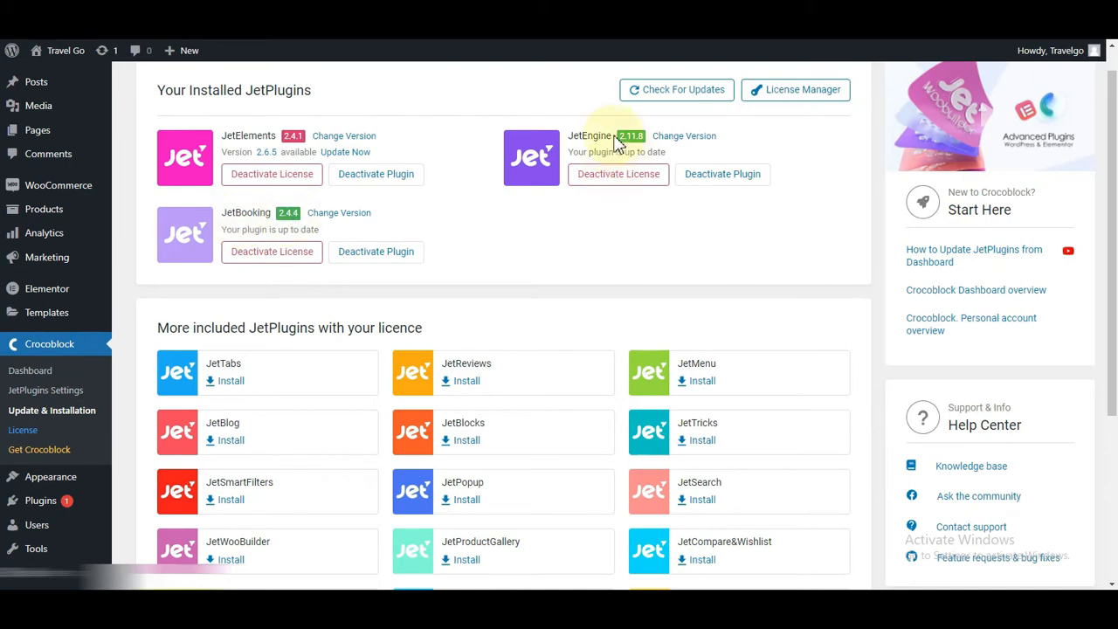
scroll(324, 250, "down", 5)
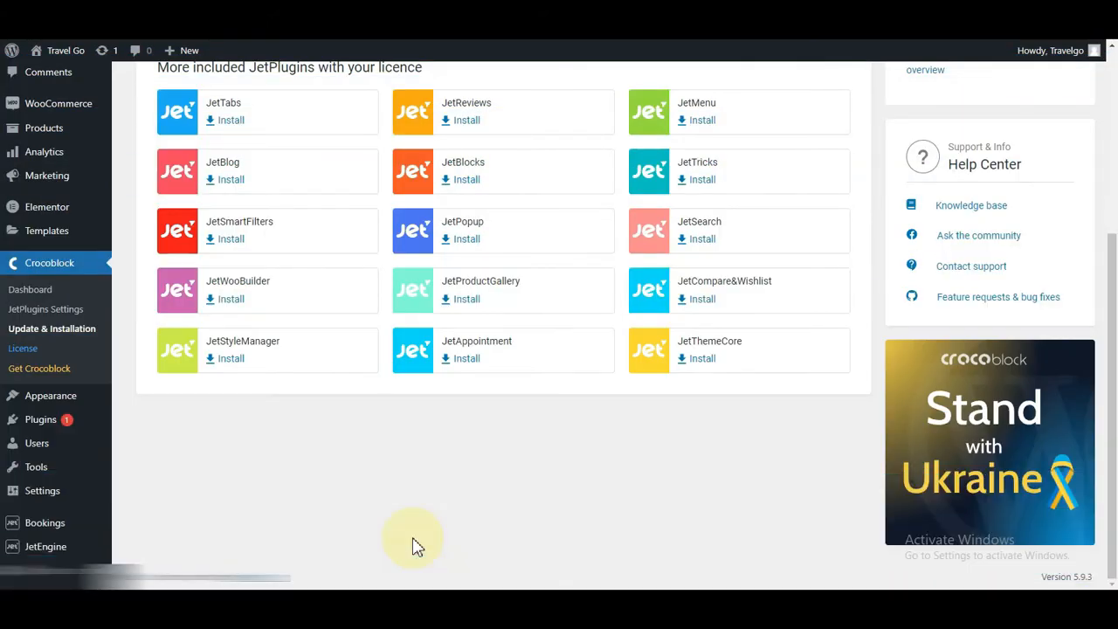
scroll(418, 546, "up", 3)
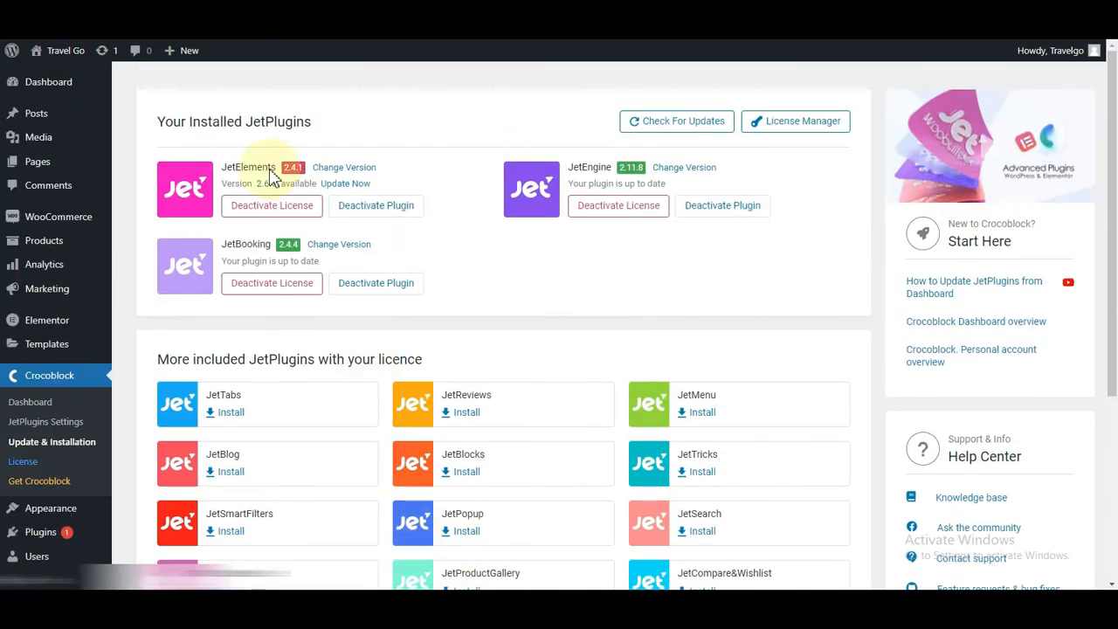
mouse_move(14, 116)
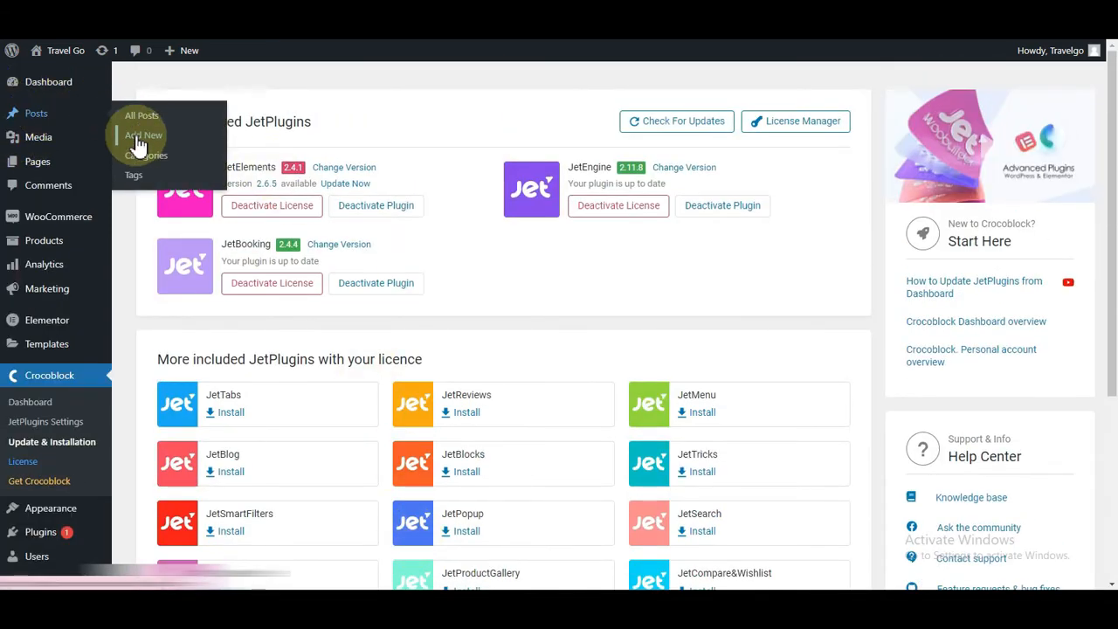
scroll(342, 320, "down", 3)
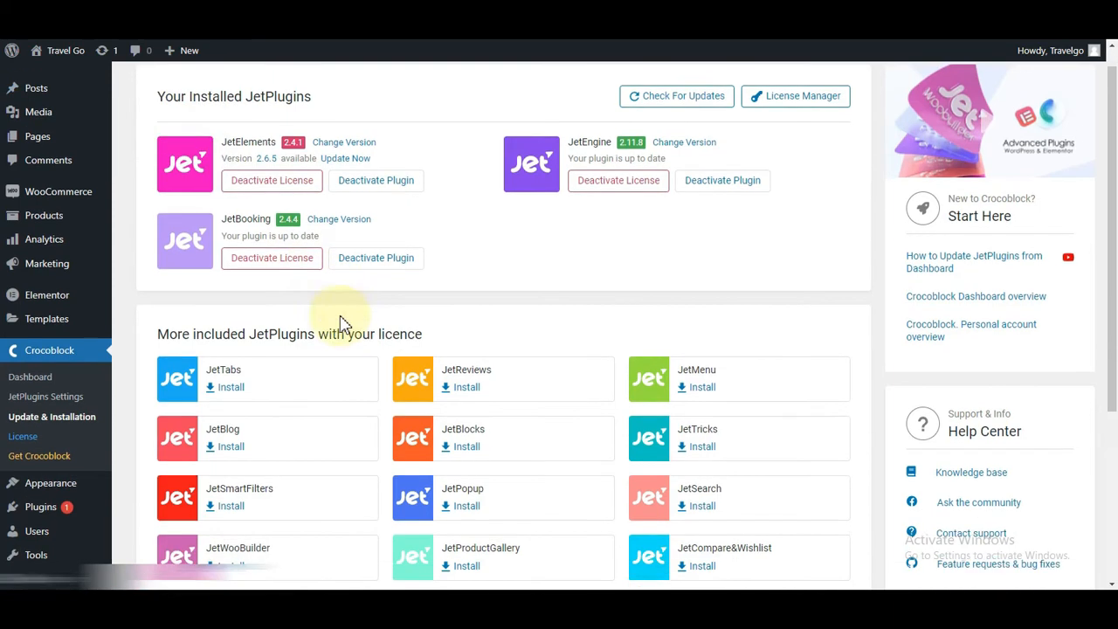
mouse_move(26, 546)
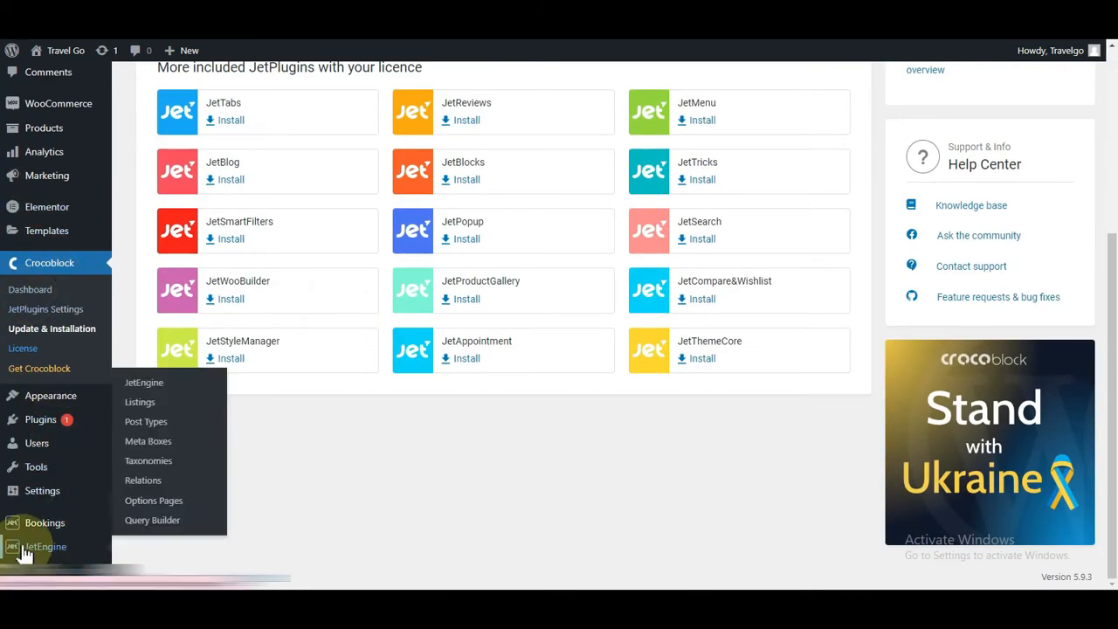
Step: Create a JetEngine post type named Kamar Hotel, slug kamar-hotel, with the edit link enabled
left_click(153, 423)
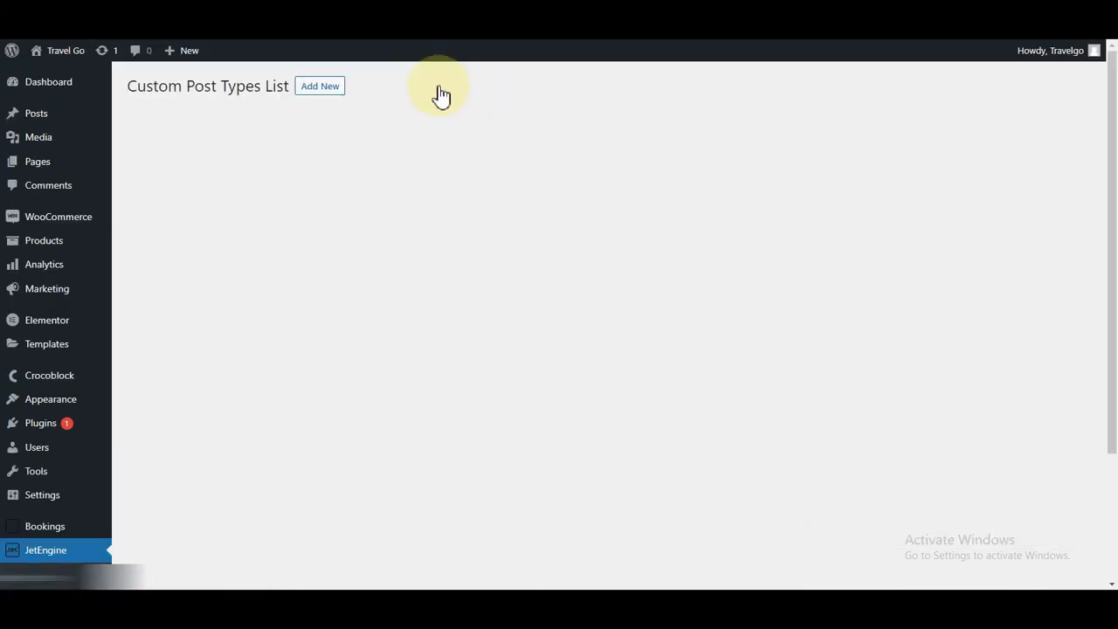
left_click(312, 90)
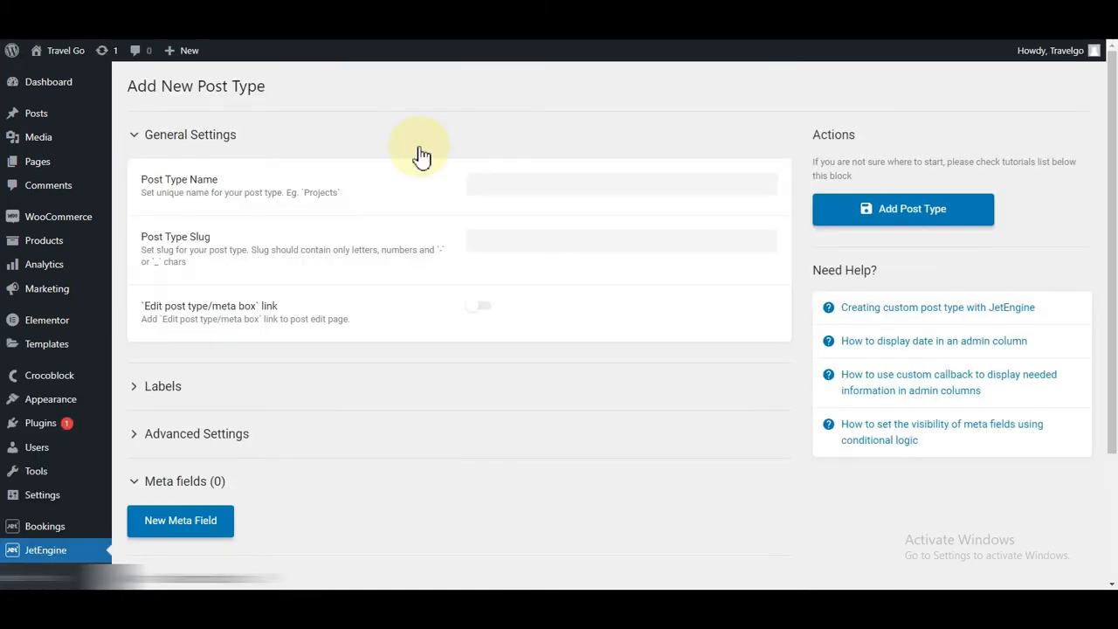
left_click(504, 181)
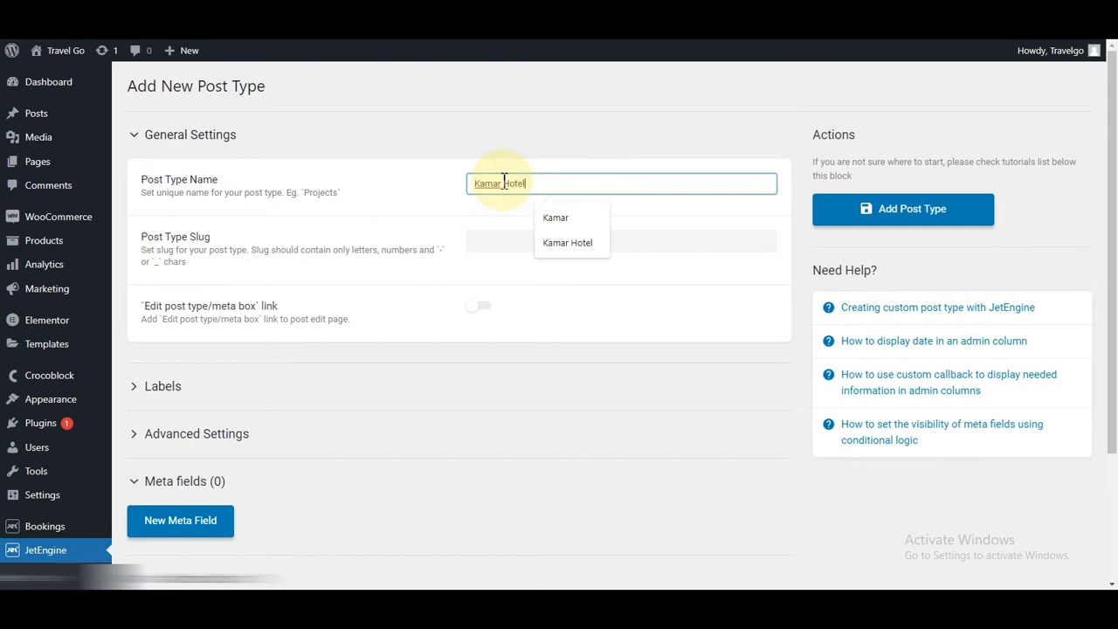
left_click(494, 241)
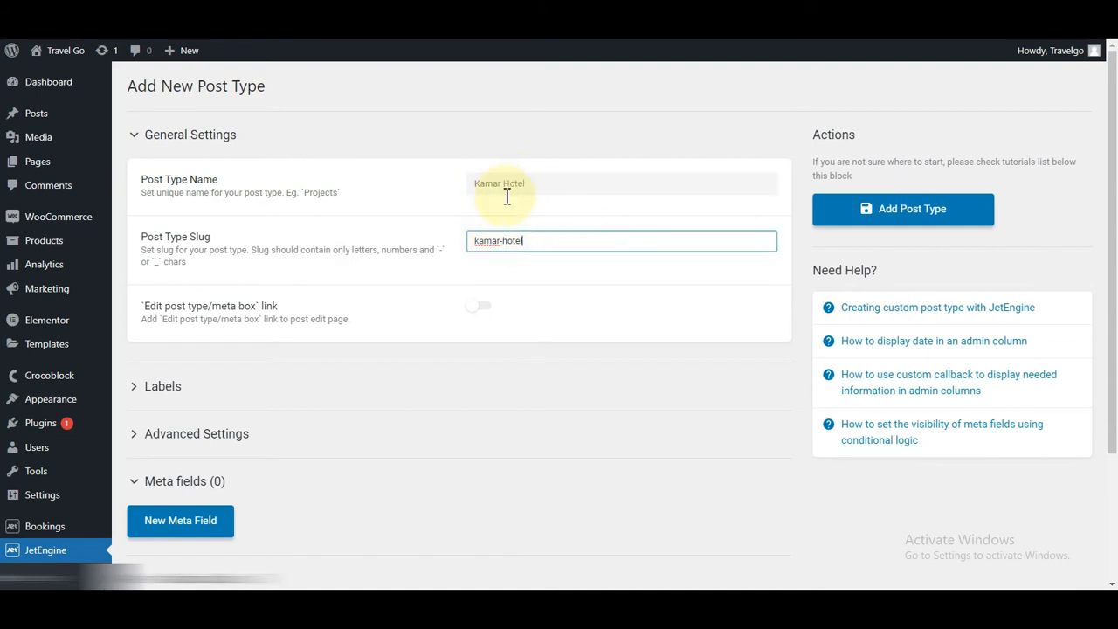
left_click(487, 313)
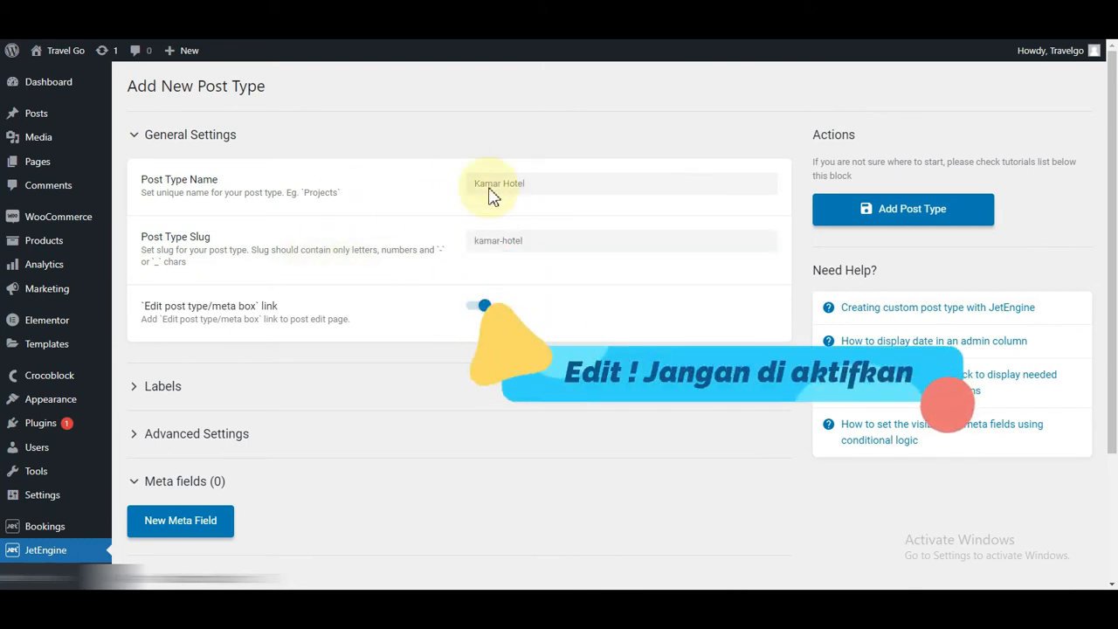
left_click(918, 223)
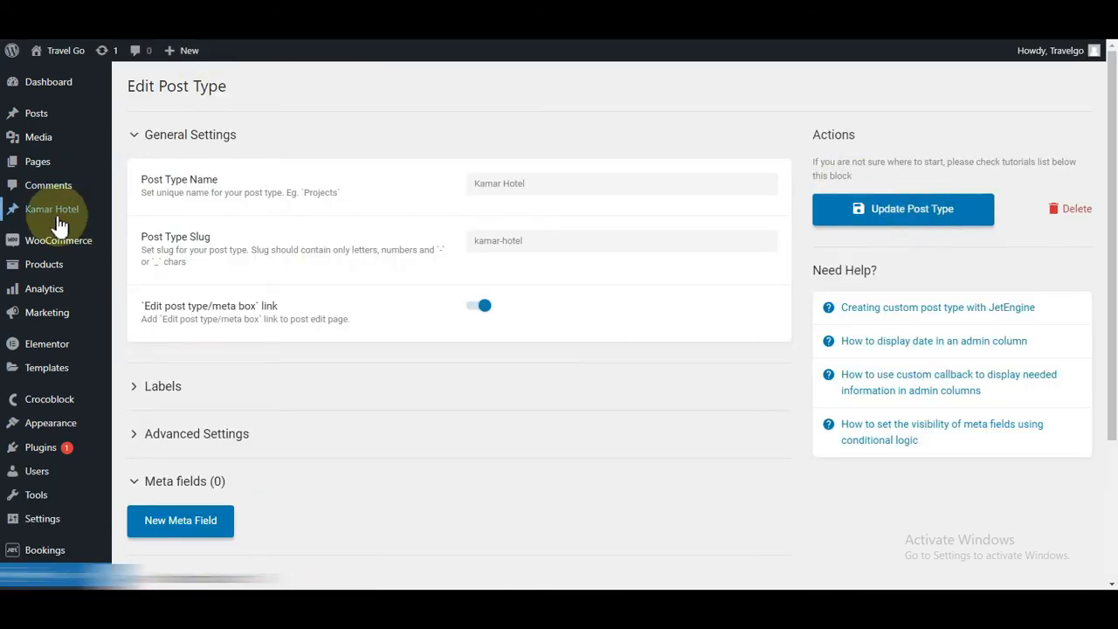
Step: Open the Kamar Hotel Add New form in a separate browser tab, then return to the post type editor
mouse_move(42, 218)
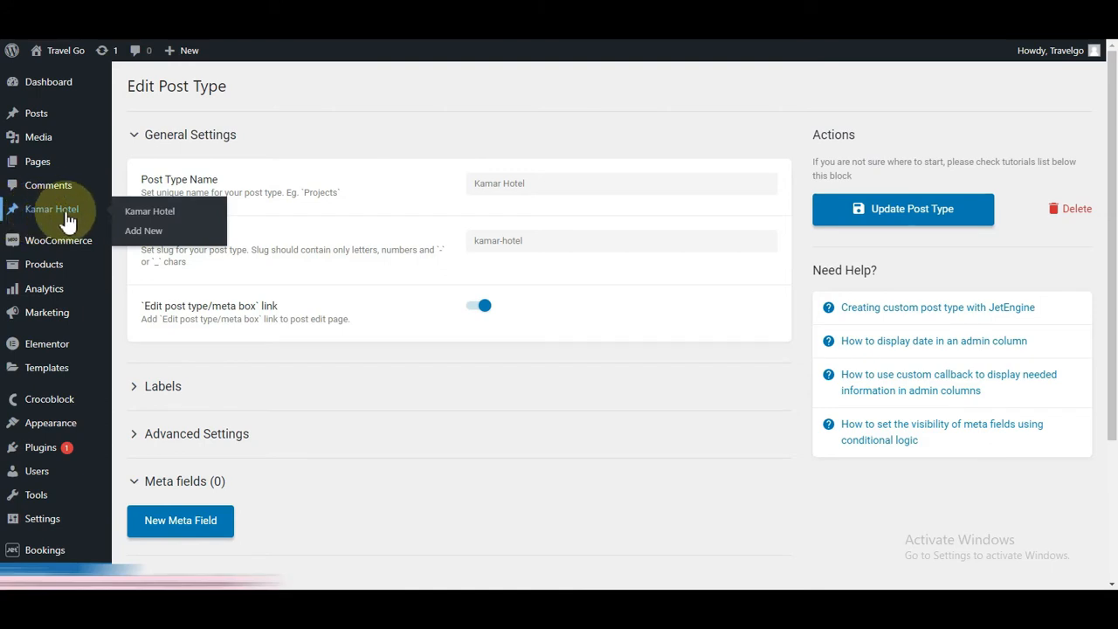
right_click(143, 236)
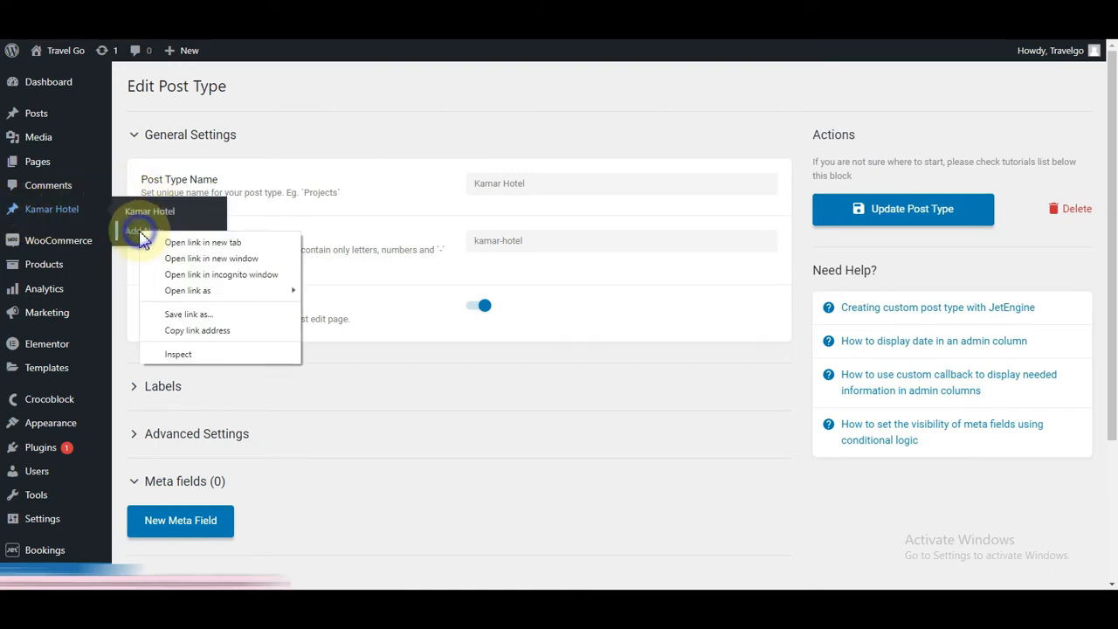
left_click(167, 241)
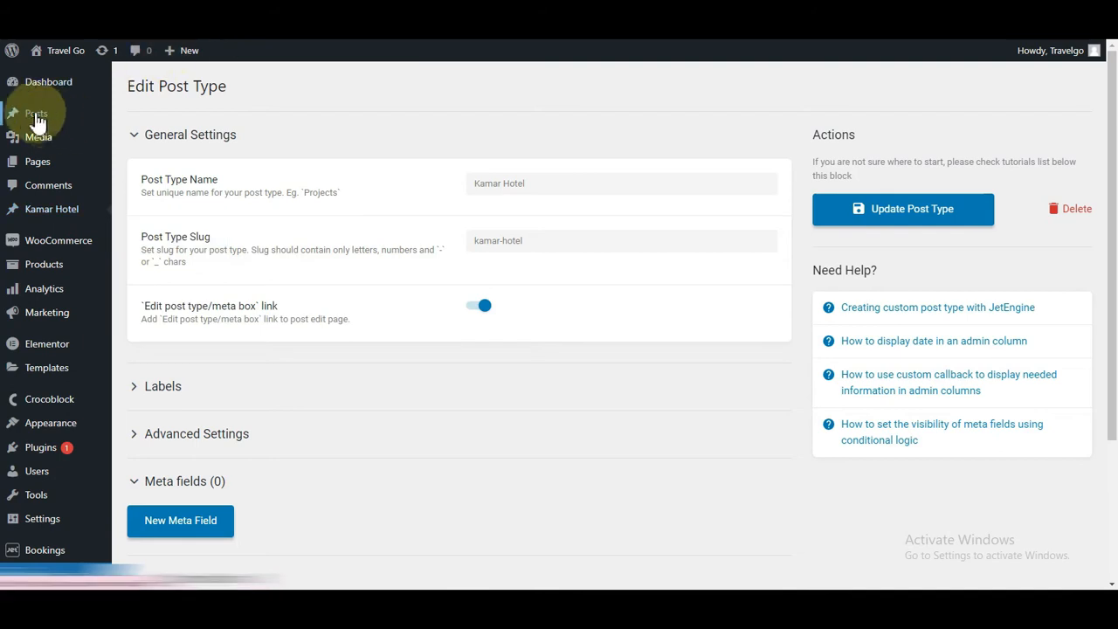
mouse_move(35, 120)
left_click(262, 19)
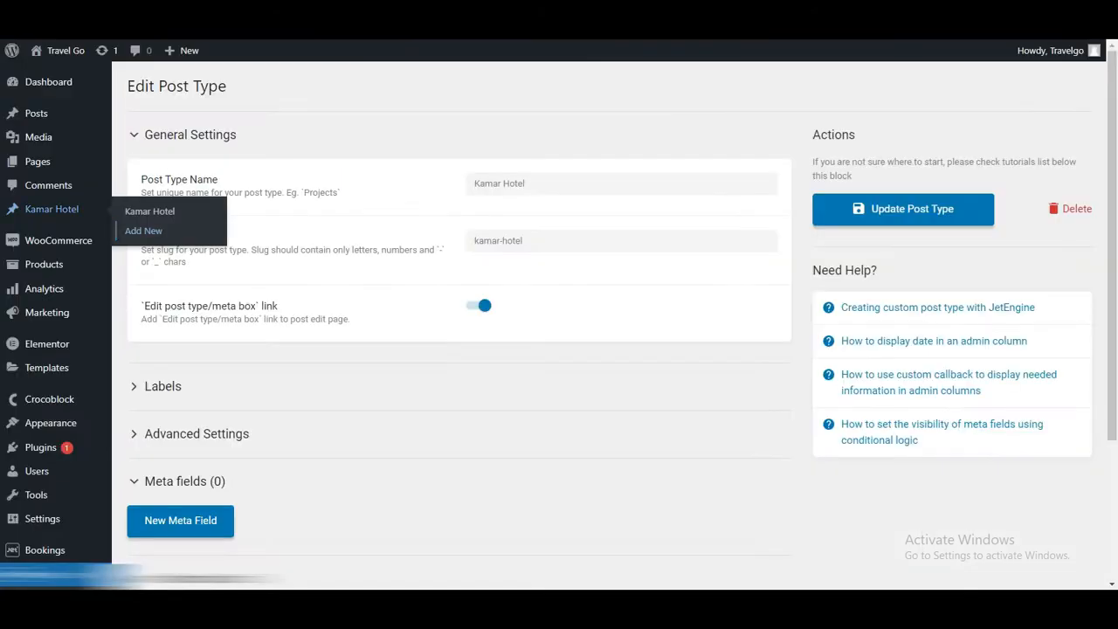
scroll(457, 424, "down", 3)
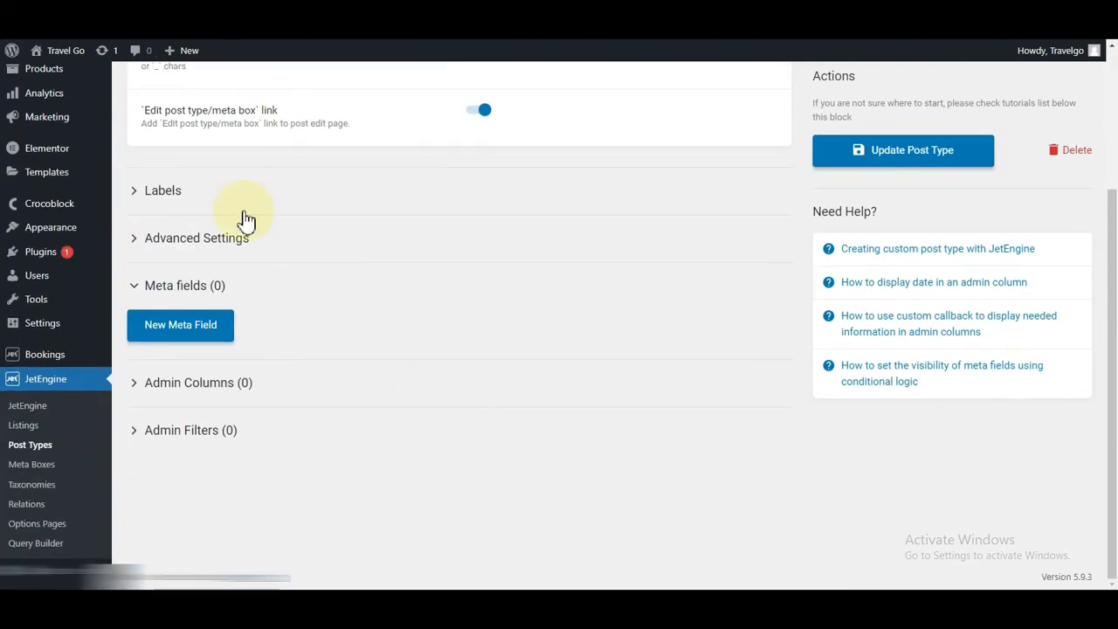
Step: Set the Kamar Hotel menu icon to the house icon dashicons-admin-home by searching 'ho'
left_click(153, 239)
scroll(283, 321, "down", 5)
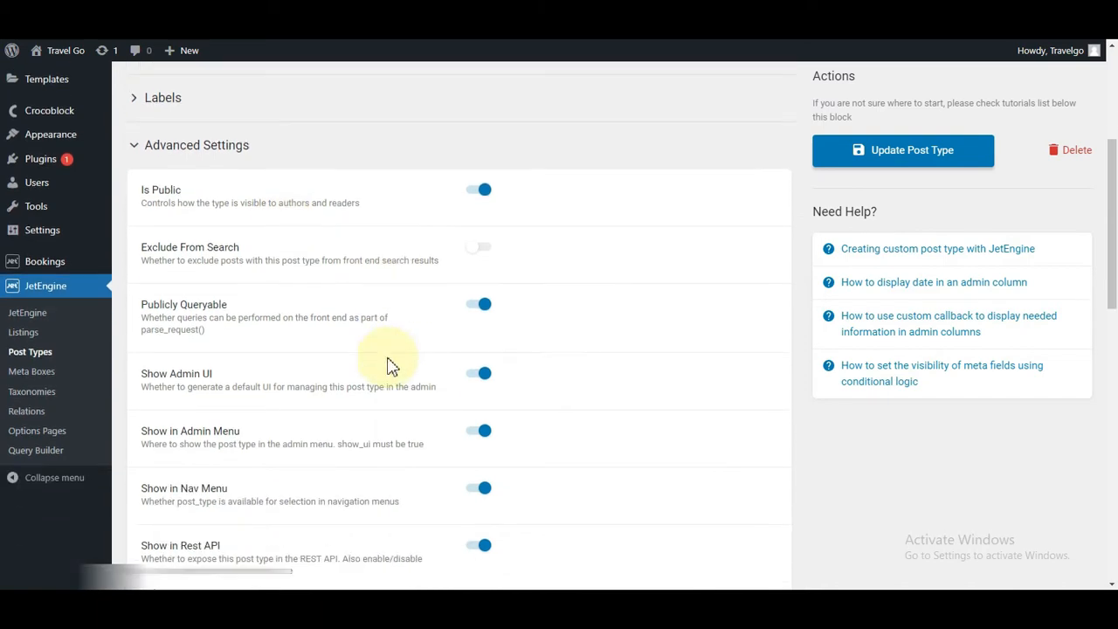
scroll(293, 467, "down", 7)
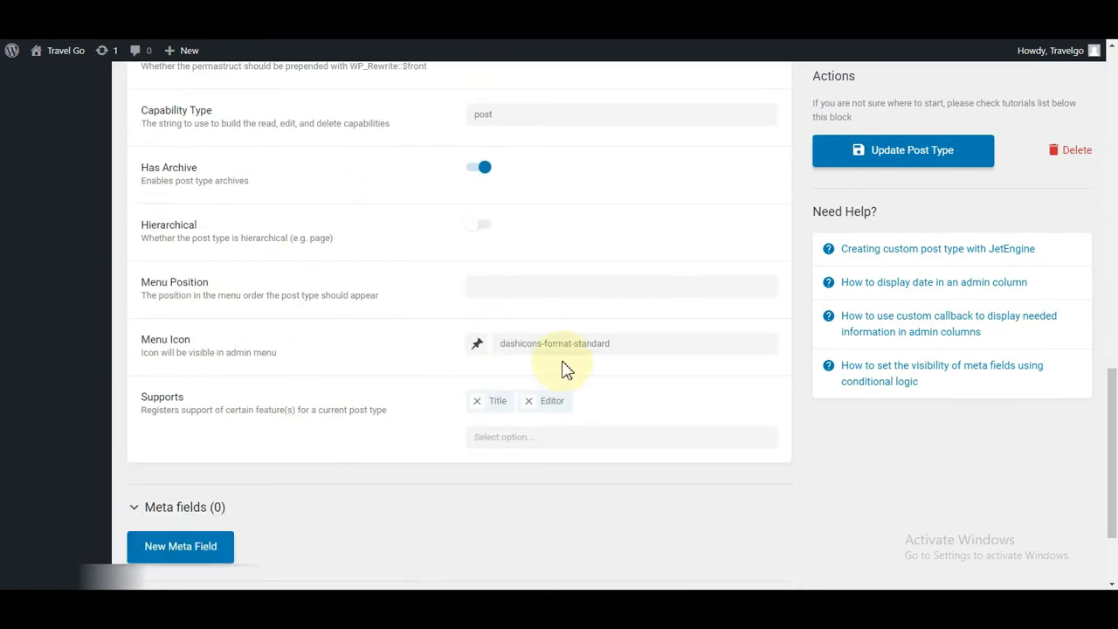
left_click(542, 344)
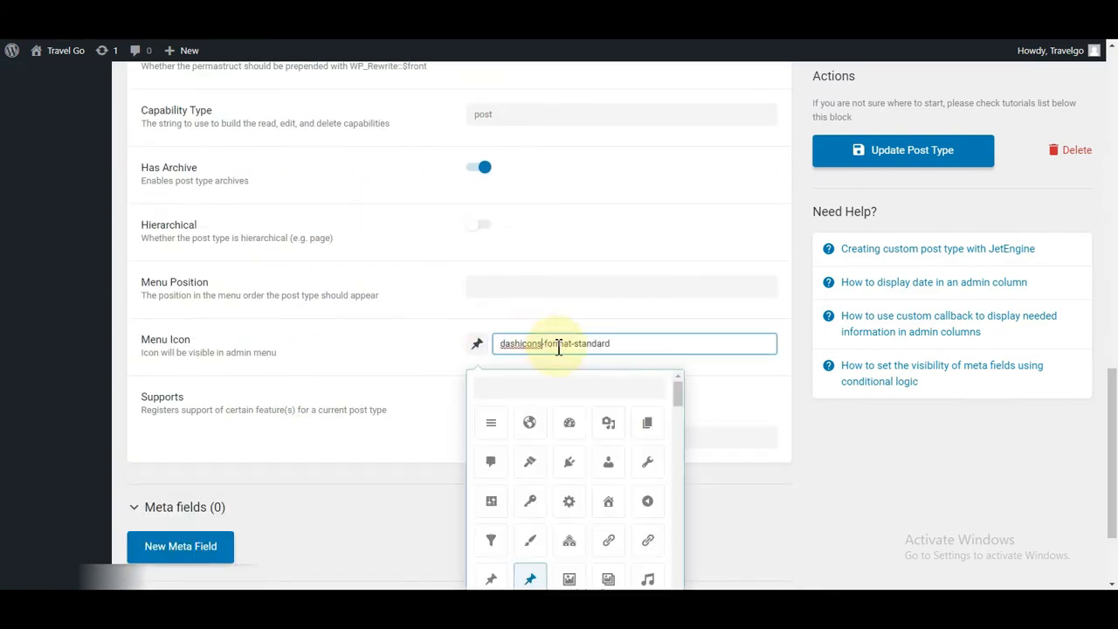
scroll(629, 419, "down", 4)
scroll(557, 498, "down", 2)
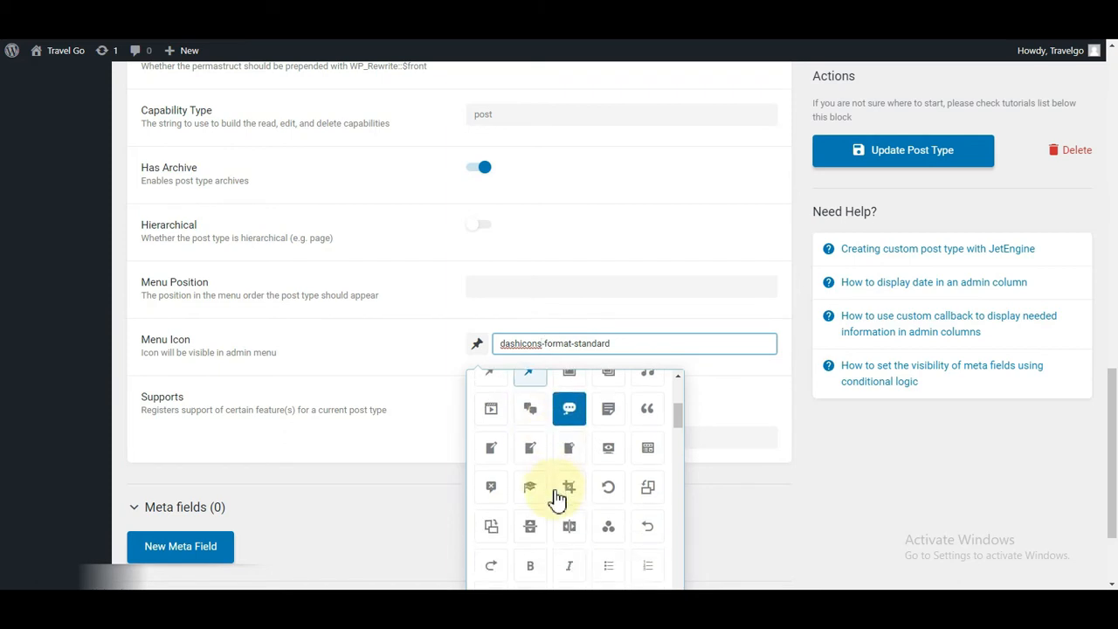
scroll(559, 499, "up", 6)
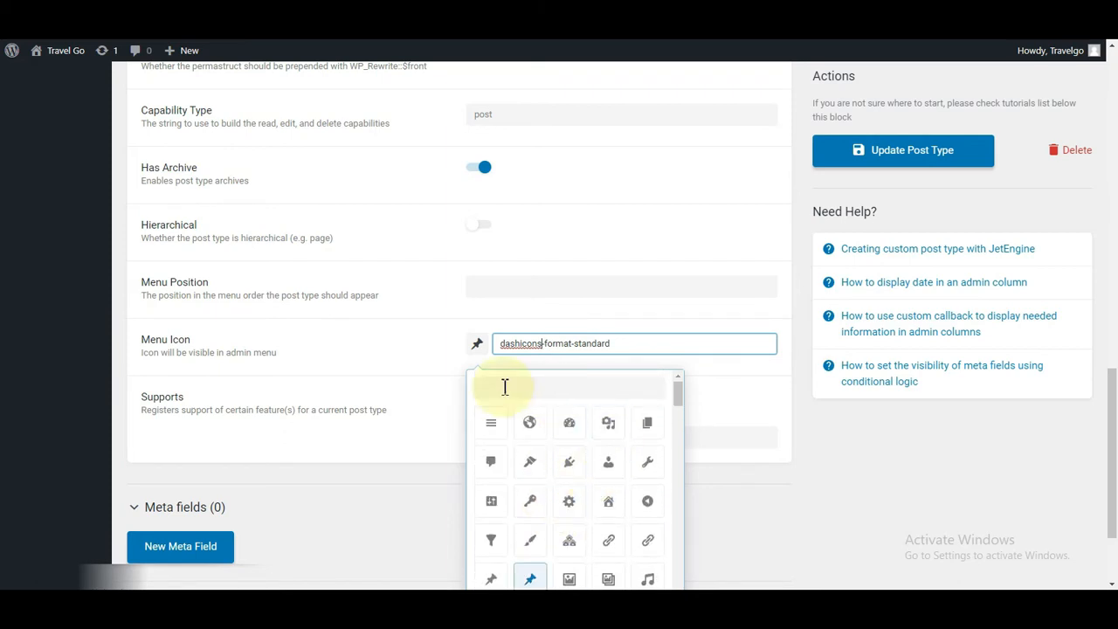
left_click(504, 387)
type("hot")
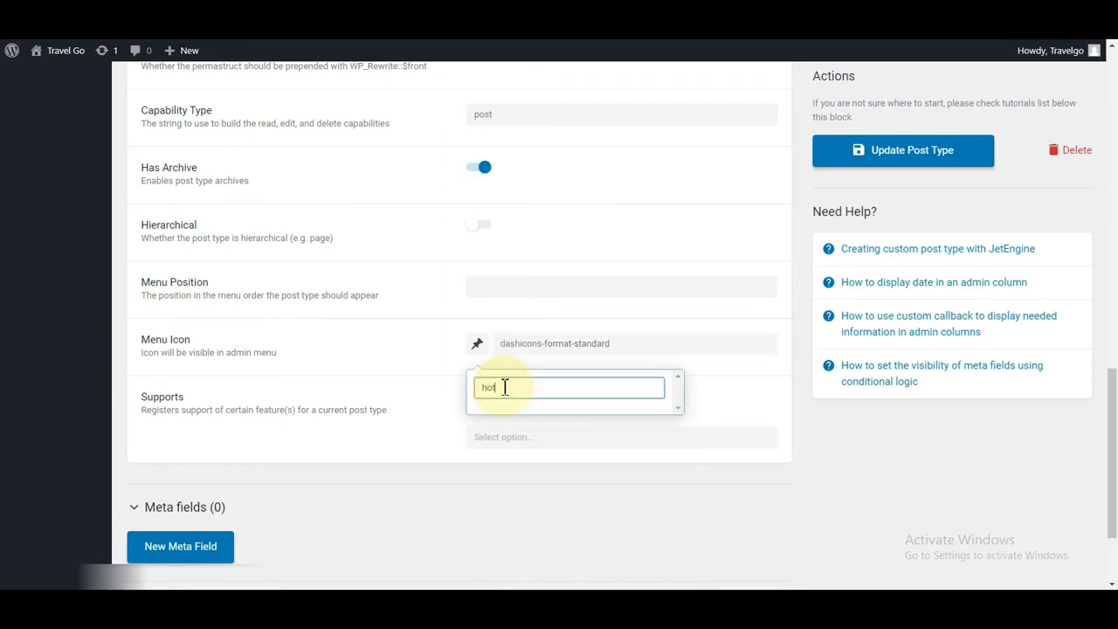
key("BackSpace")
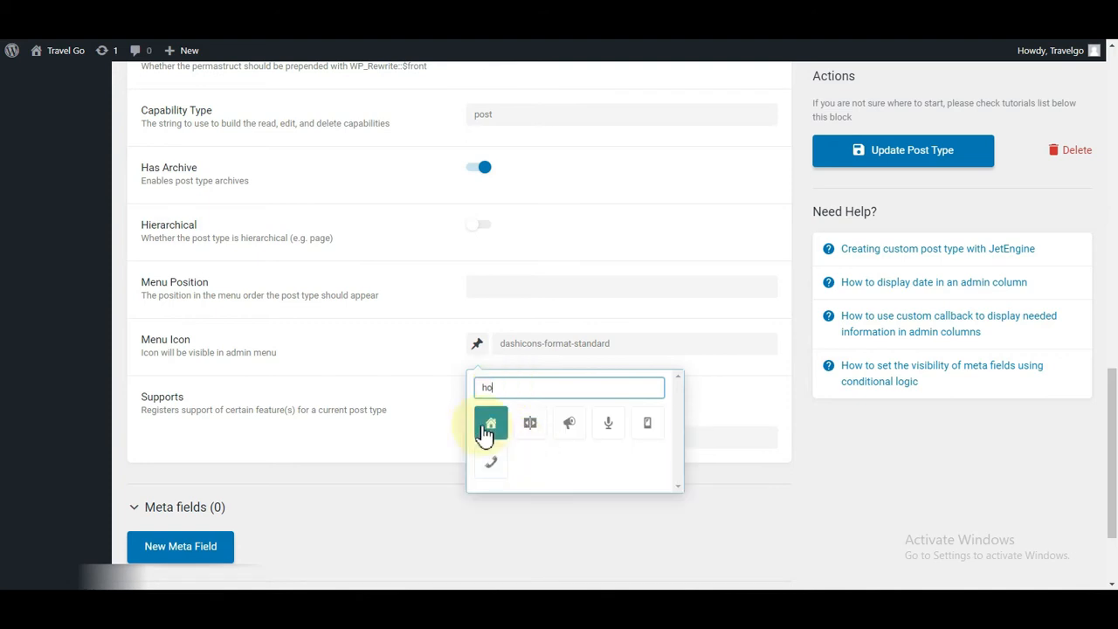
left_click(490, 426)
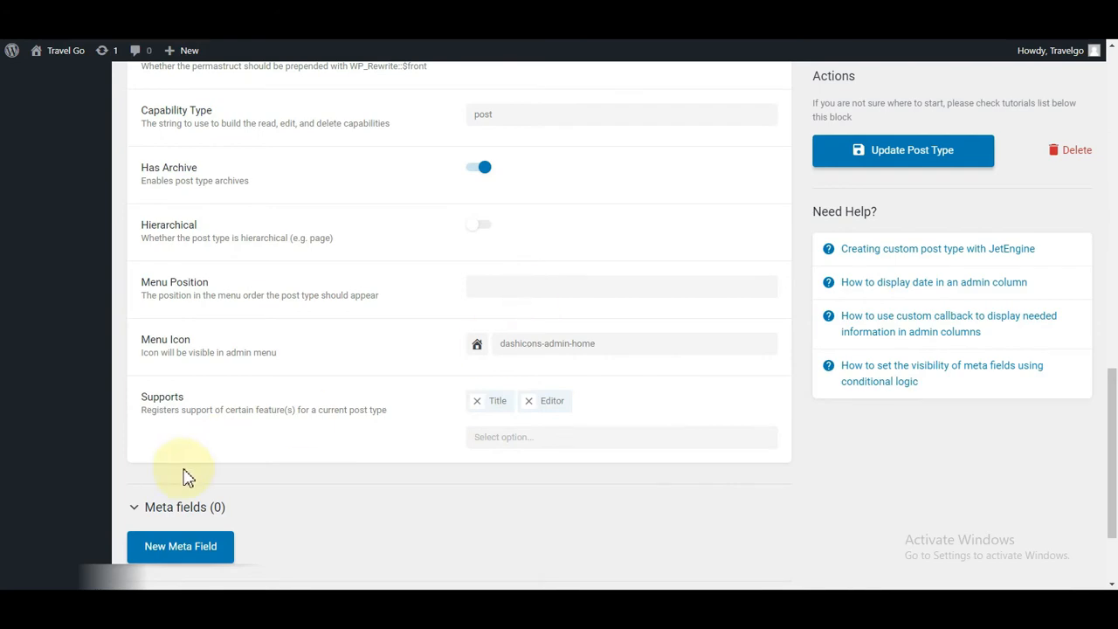
Step: Update the post type and go to the Kamar Hotel section
left_click(887, 150)
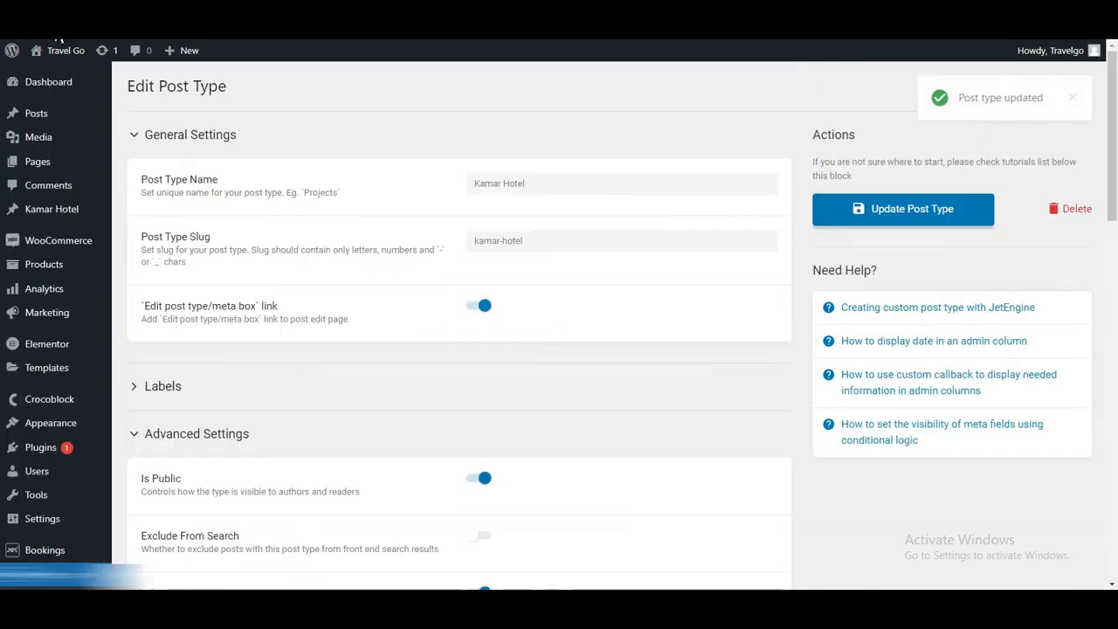
left_click(26, 211)
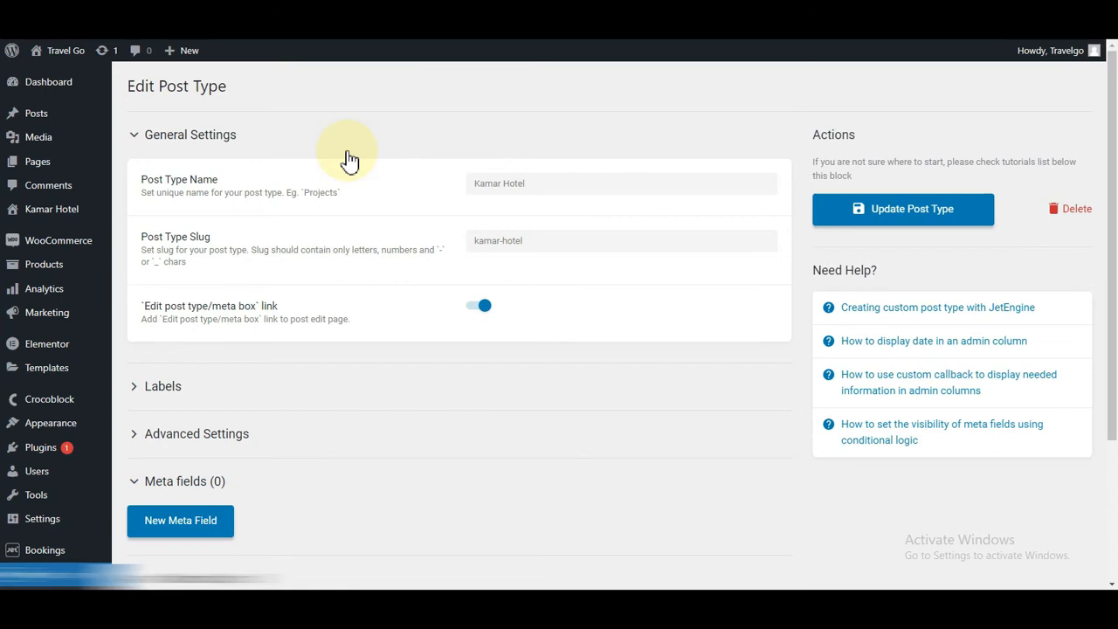
scroll(350, 157, "down", 2)
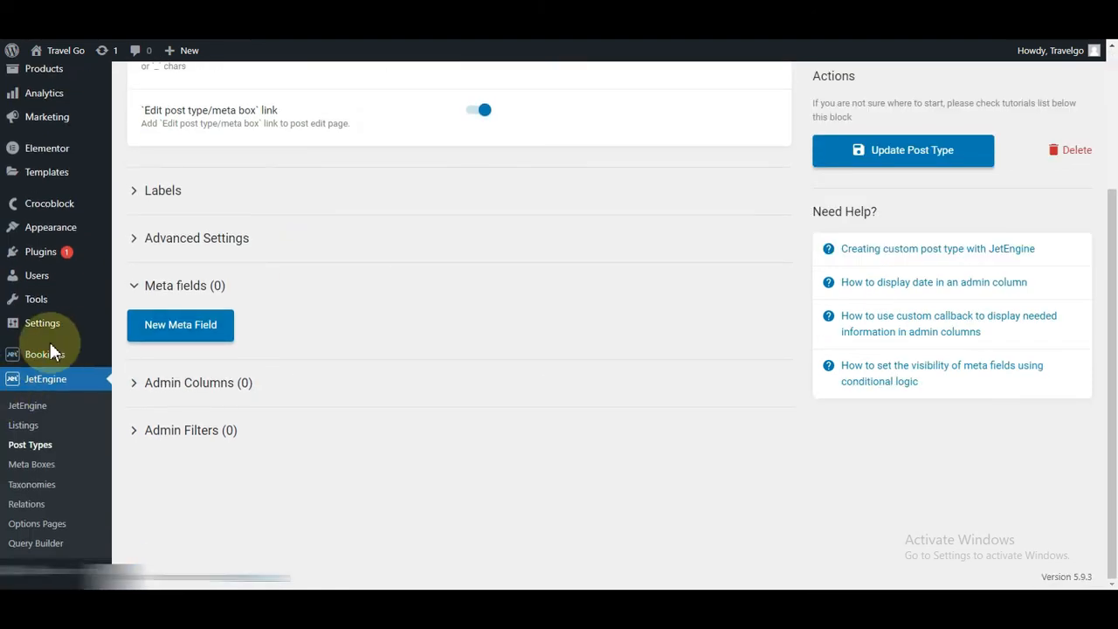
Step: In the Bookings setup wizard, choose Kamar Hotel as the booking instance post type and continue
mouse_move(21, 361)
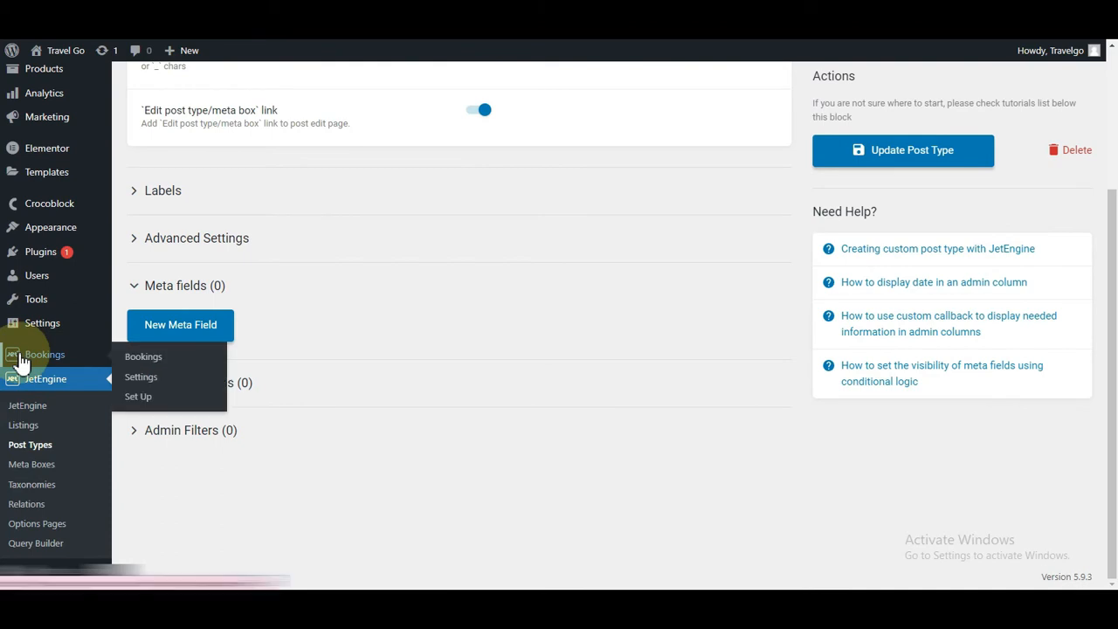
left_click(140, 397)
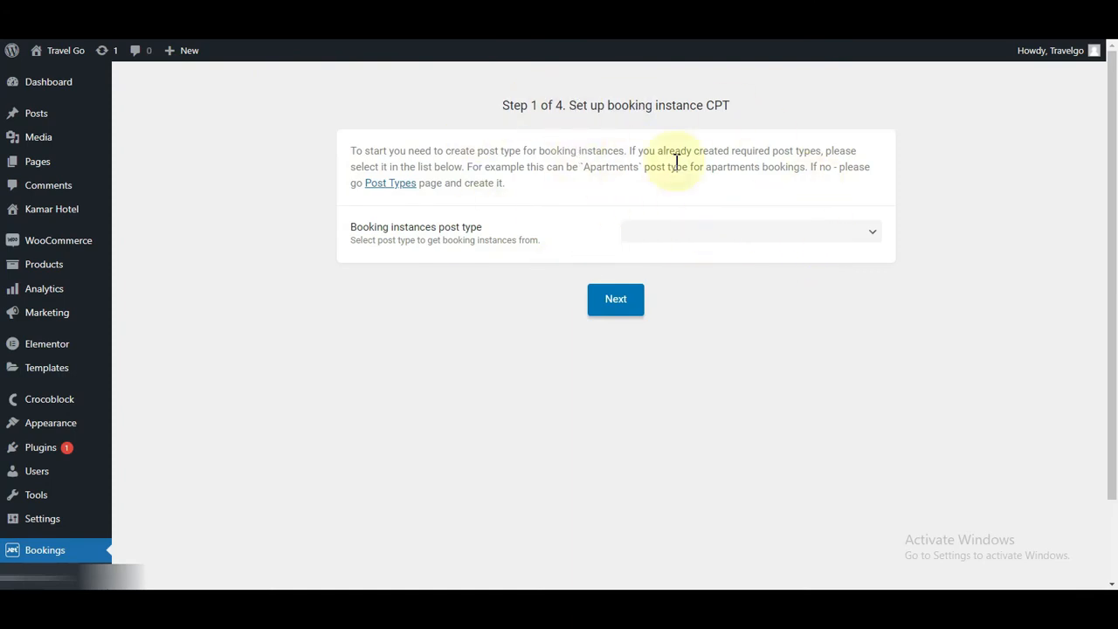
left_click(732, 241)
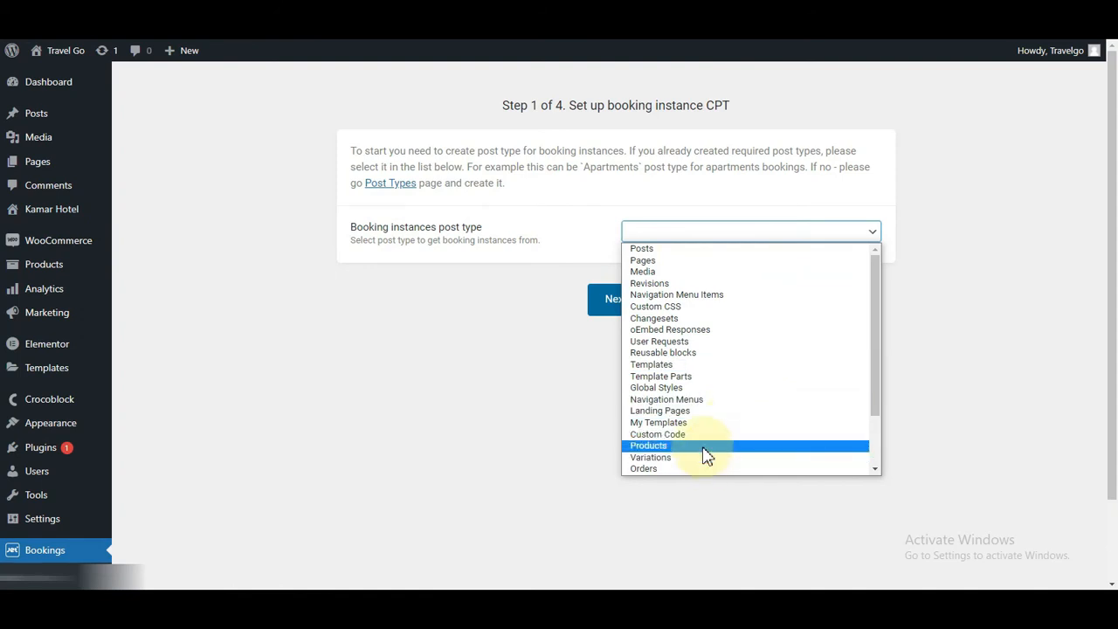
scroll(699, 447, "down", 2)
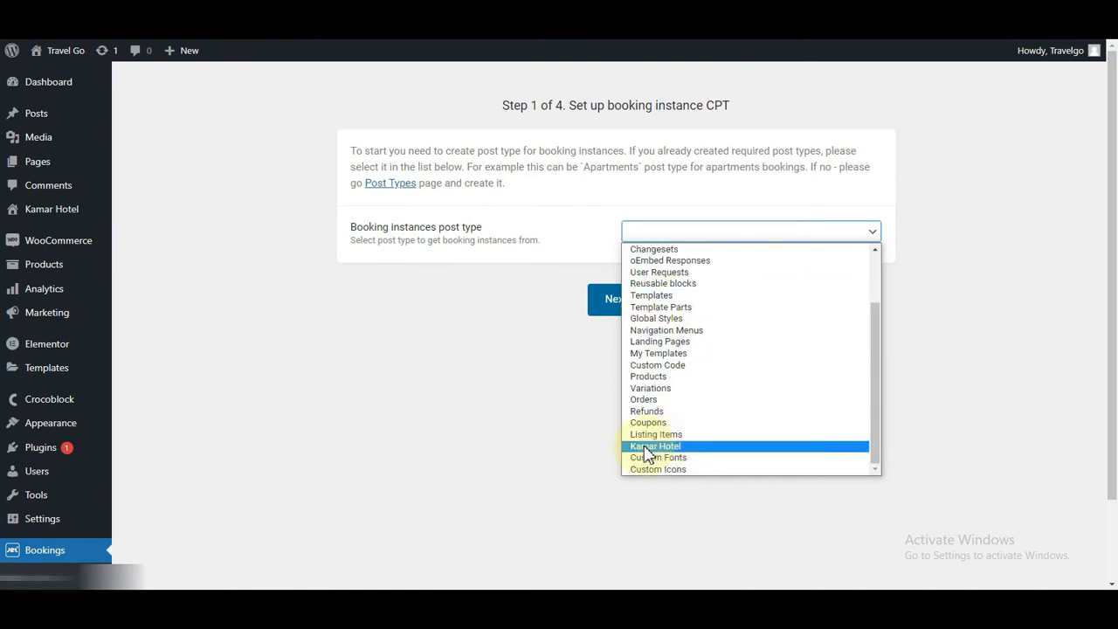
left_click(669, 448)
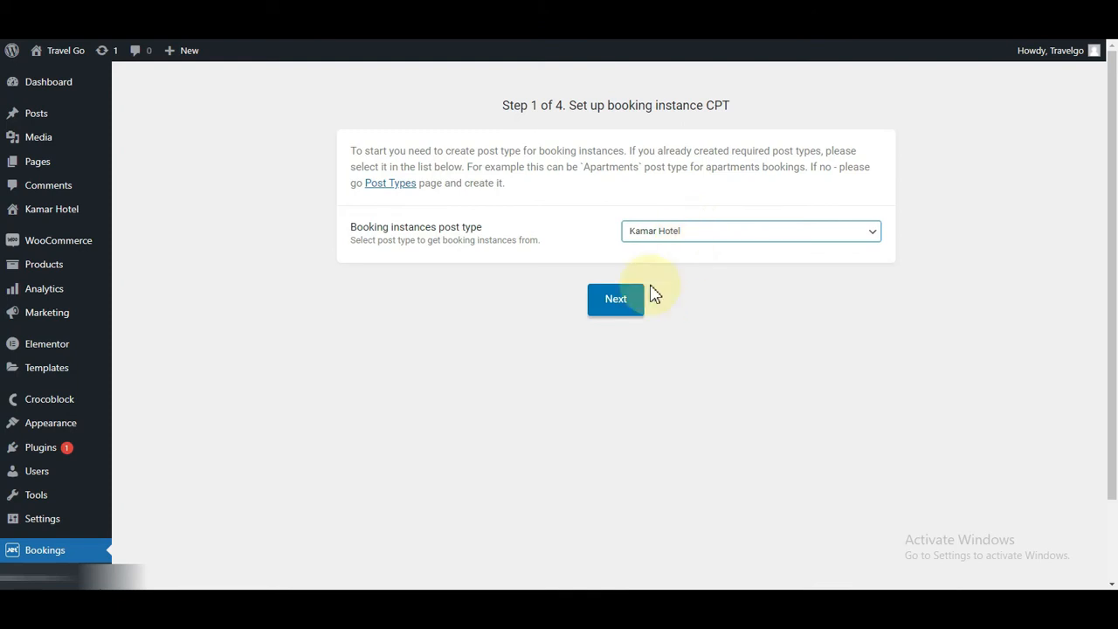
left_click(616, 301)
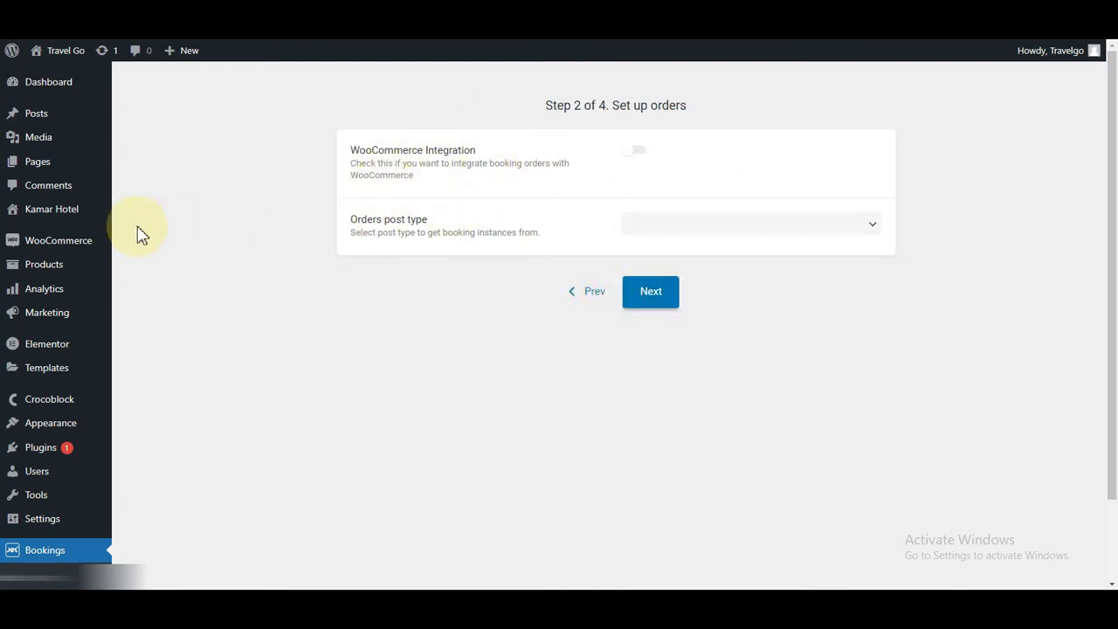
Step: Turn on WooCommerce Integration for booking orders and continue to the DB tables step
mouse_move(39, 248)
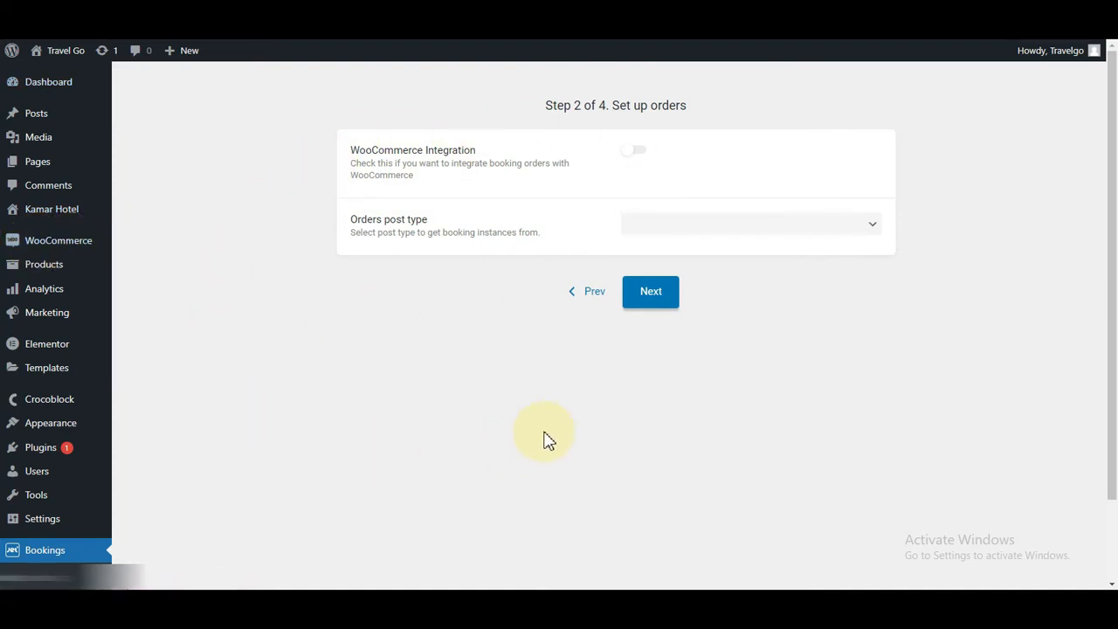
left_click(642, 160)
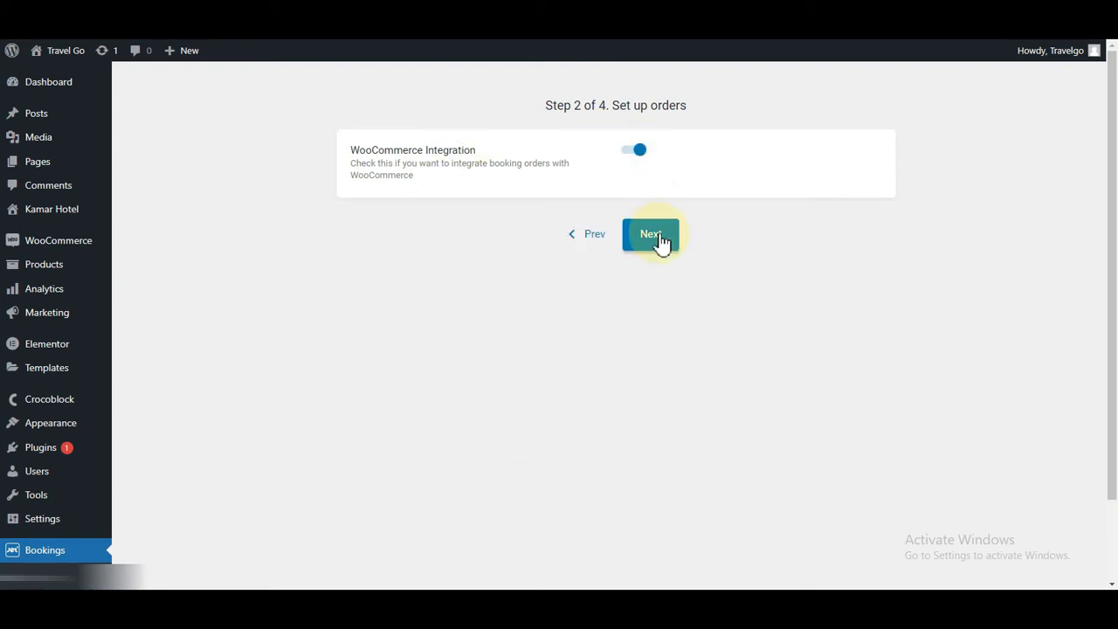
left_click(644, 238)
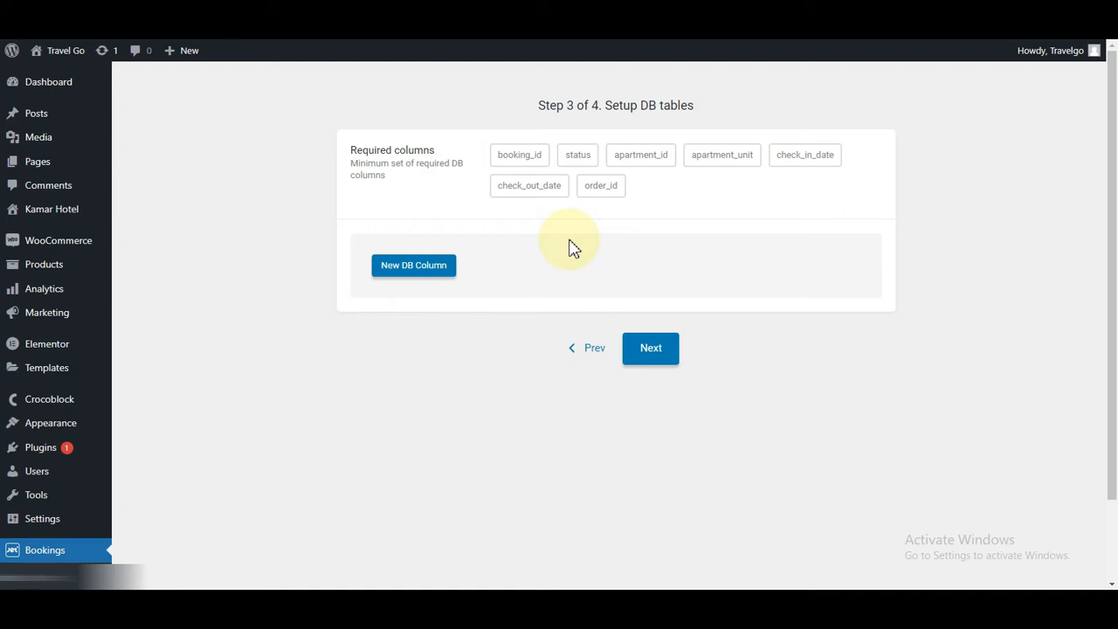
Step: Add two extra booking DB columns named total and tamu, then move on to step 4
left_click(393, 271)
left_click(656, 325)
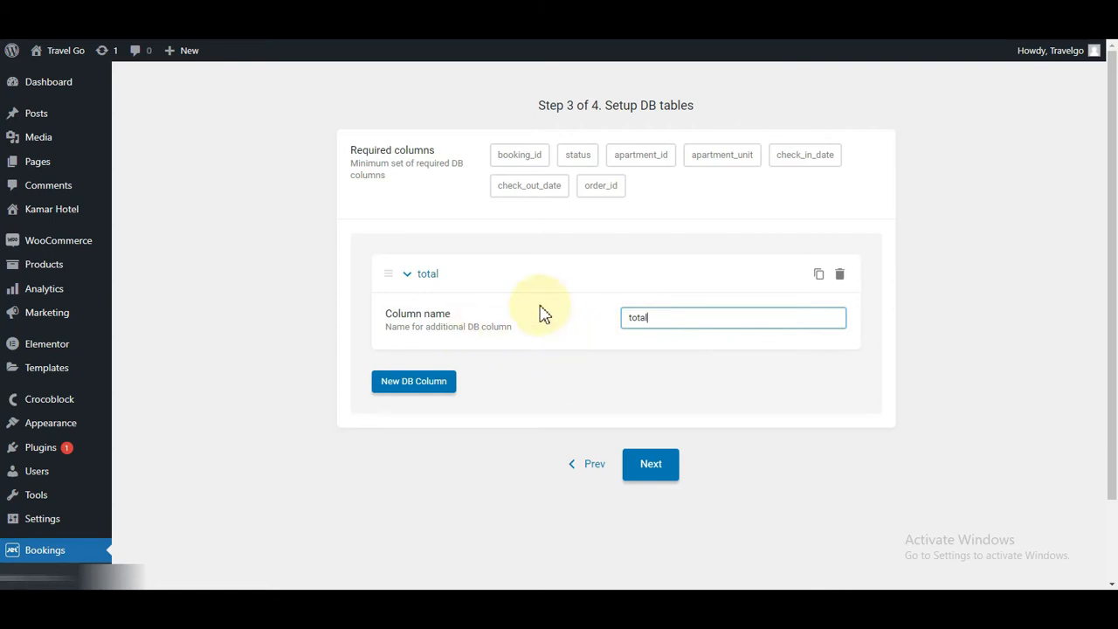
left_click(400, 383)
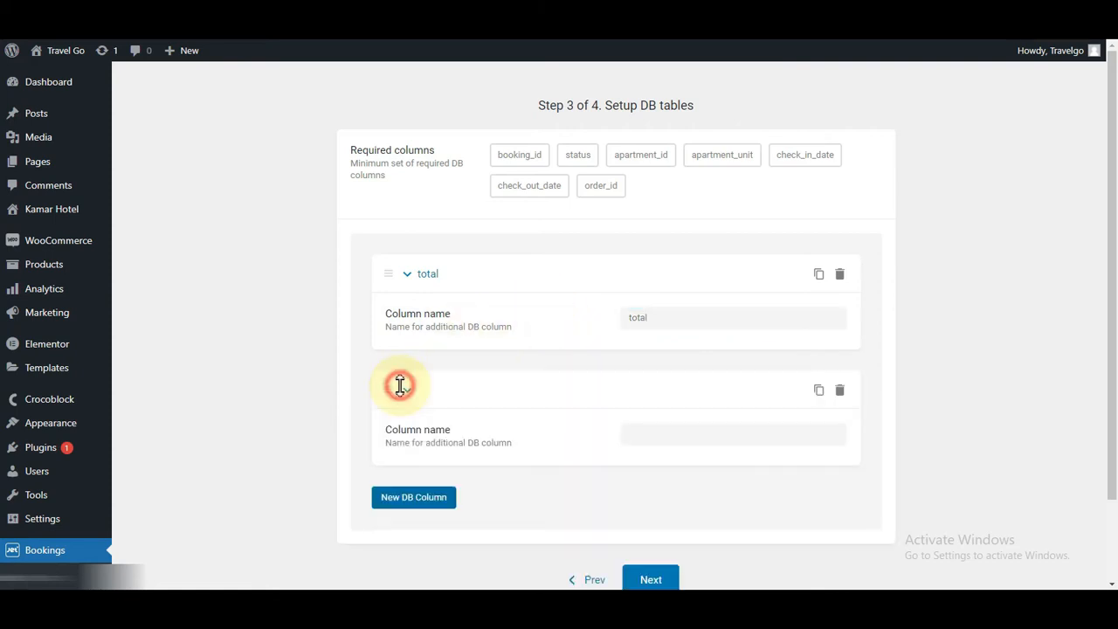
left_click(717, 435)
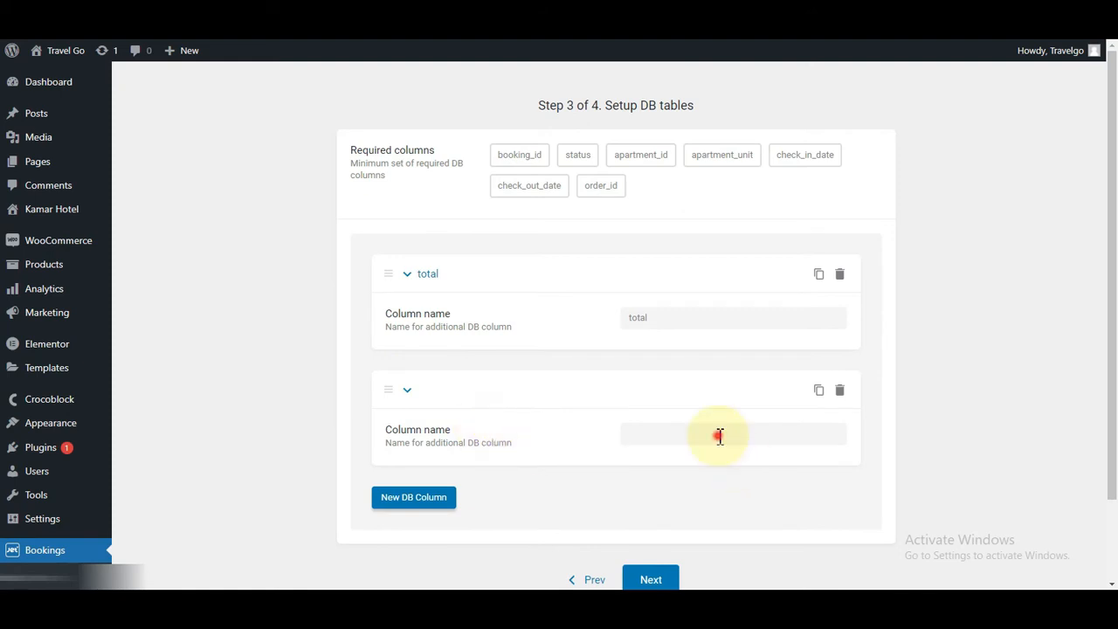
type("tamu")
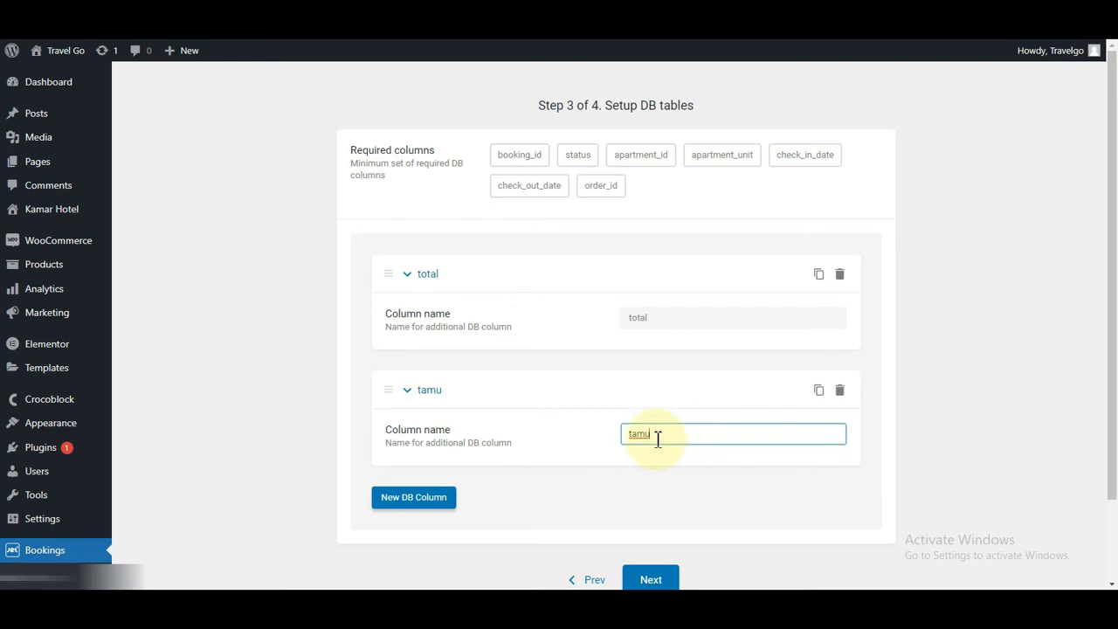
scroll(656, 440, "down", 3)
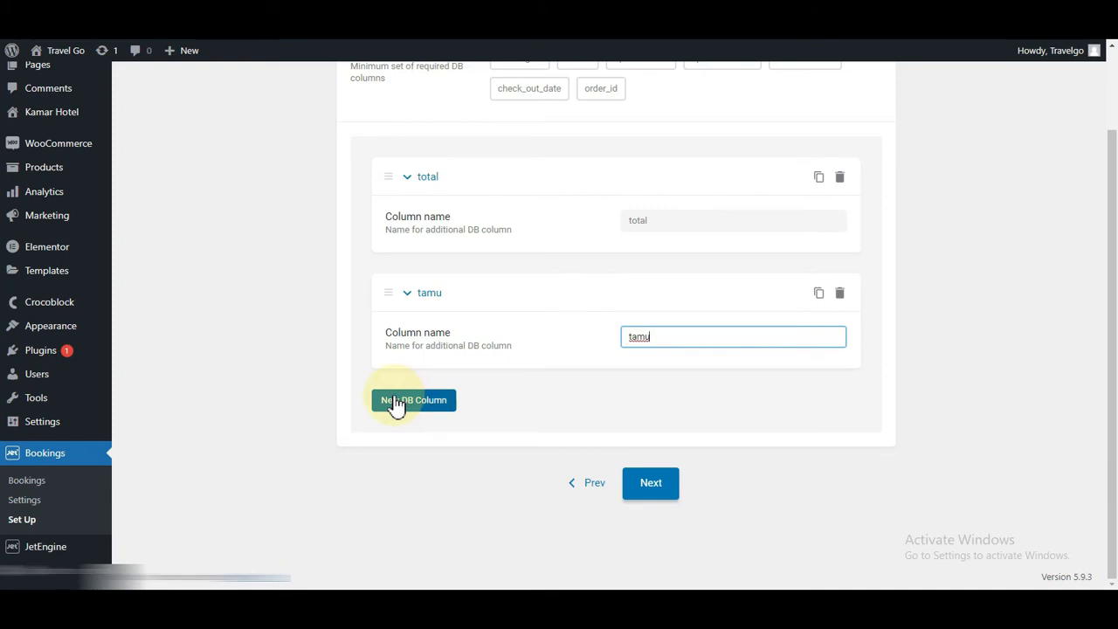
left_click(651, 483)
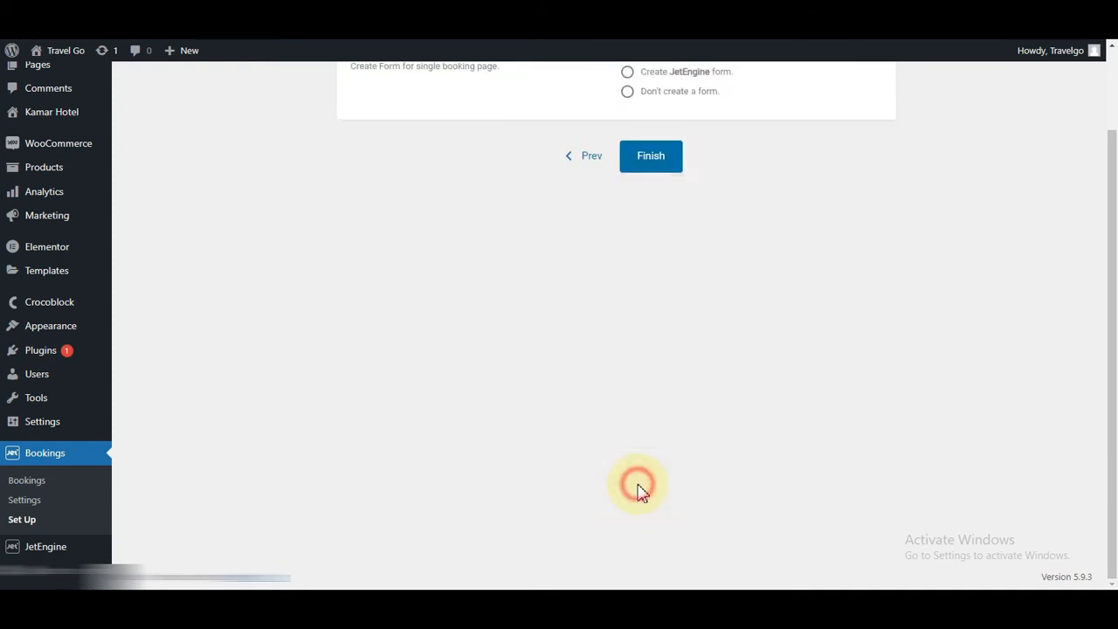
Step: Choose 'Create JetEngine form' and finish the booking setup wizard
scroll(743, 245, "up", 2)
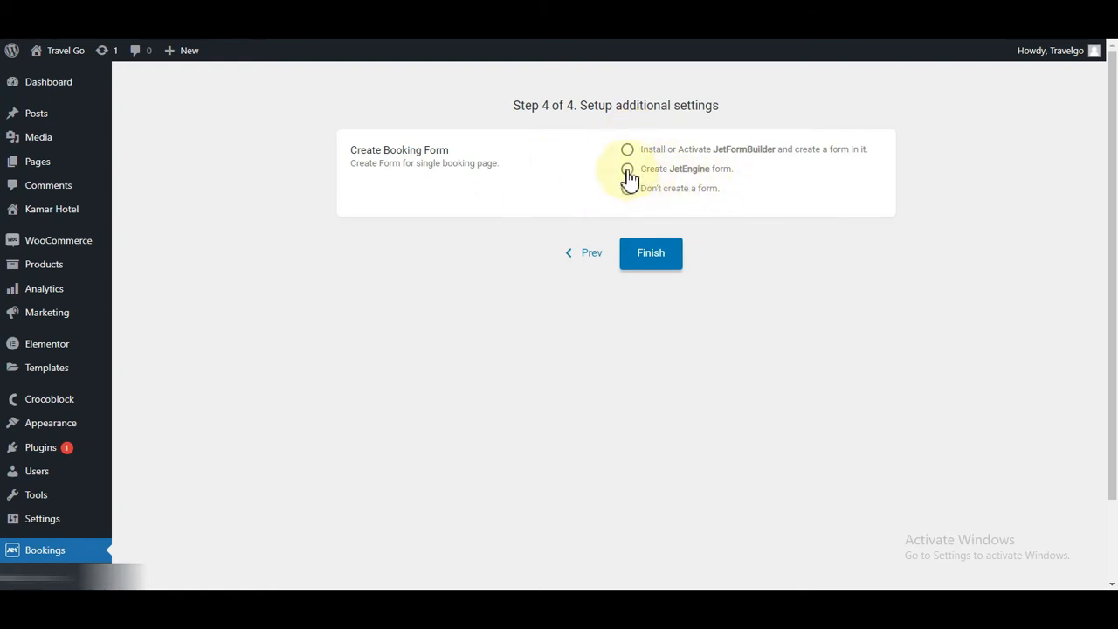
left_click(627, 170)
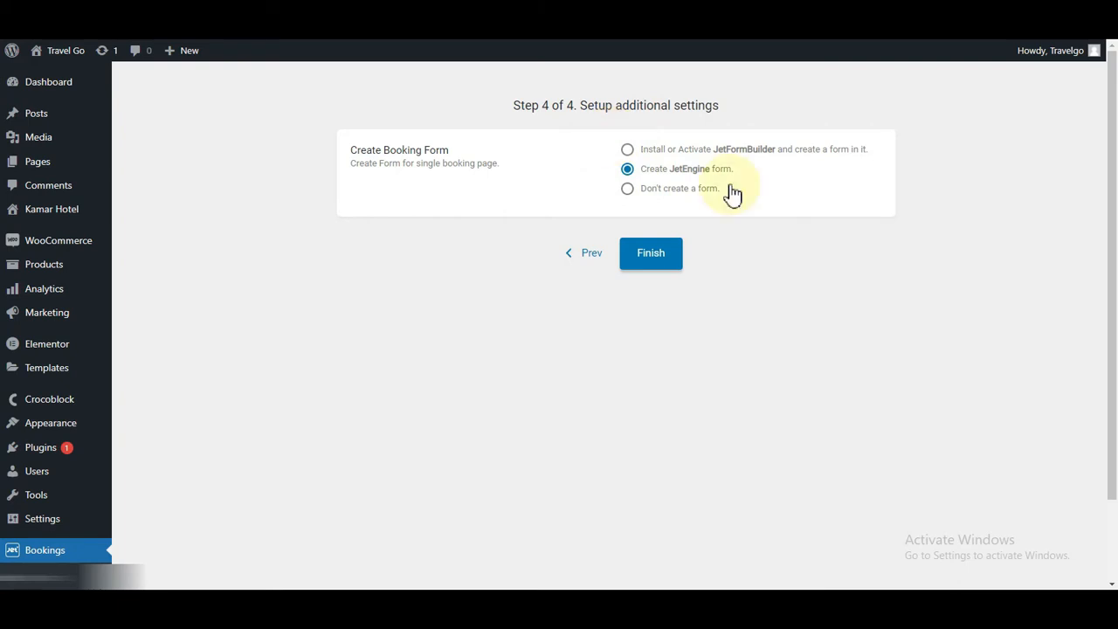
left_click(646, 253)
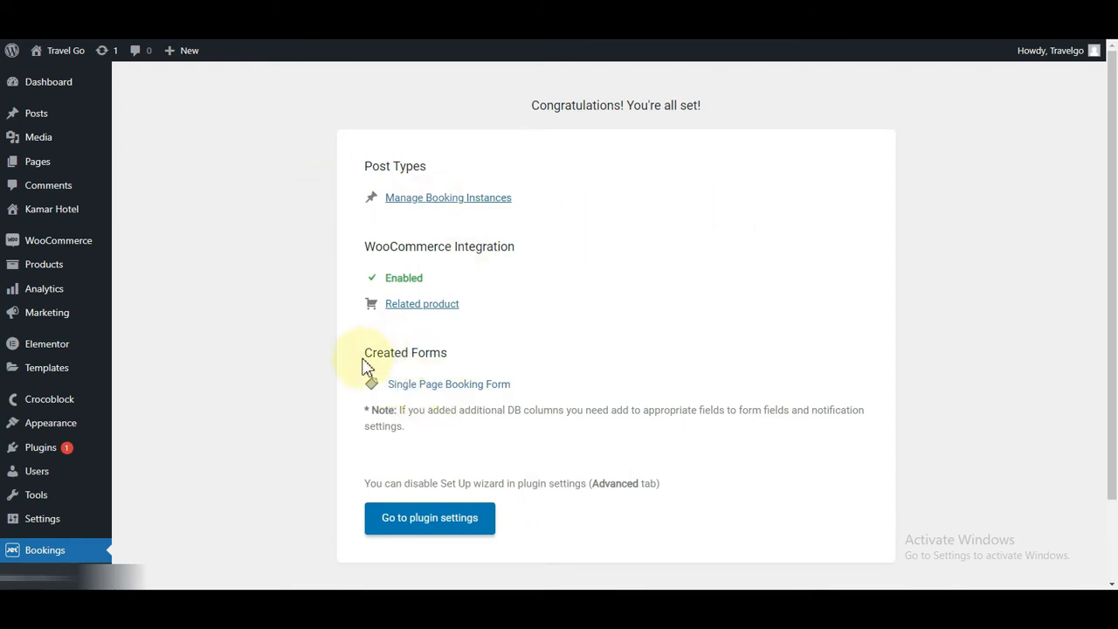
Step: Review the all-set summary's Created Forms and go to the booking plugin settings
left_click_drag(367, 354, 469, 355)
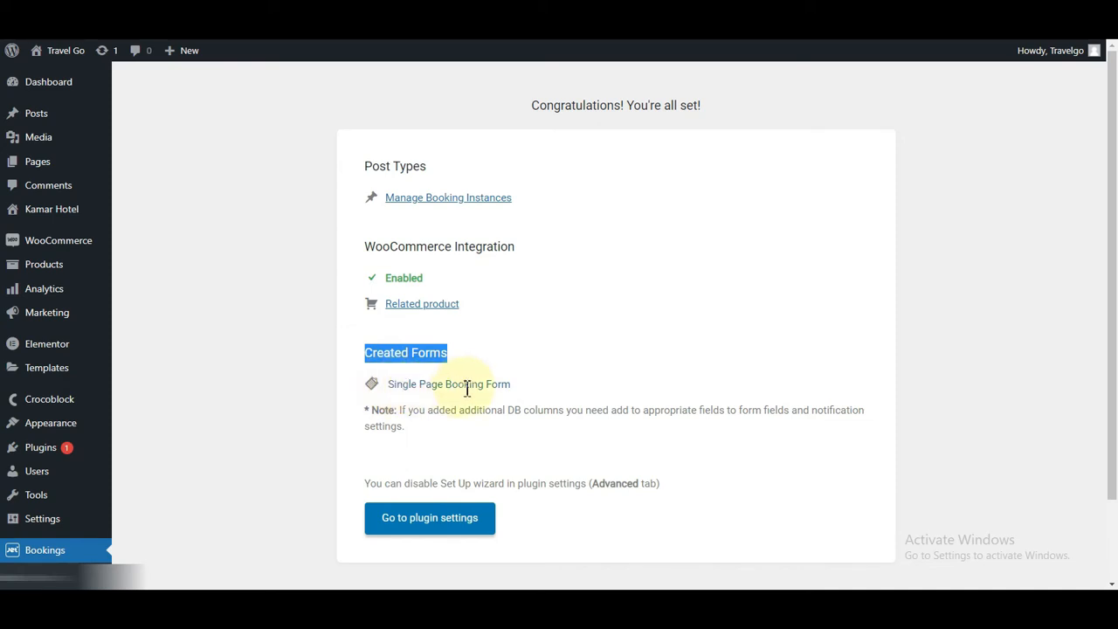
scroll(559, 382, "down", 2)
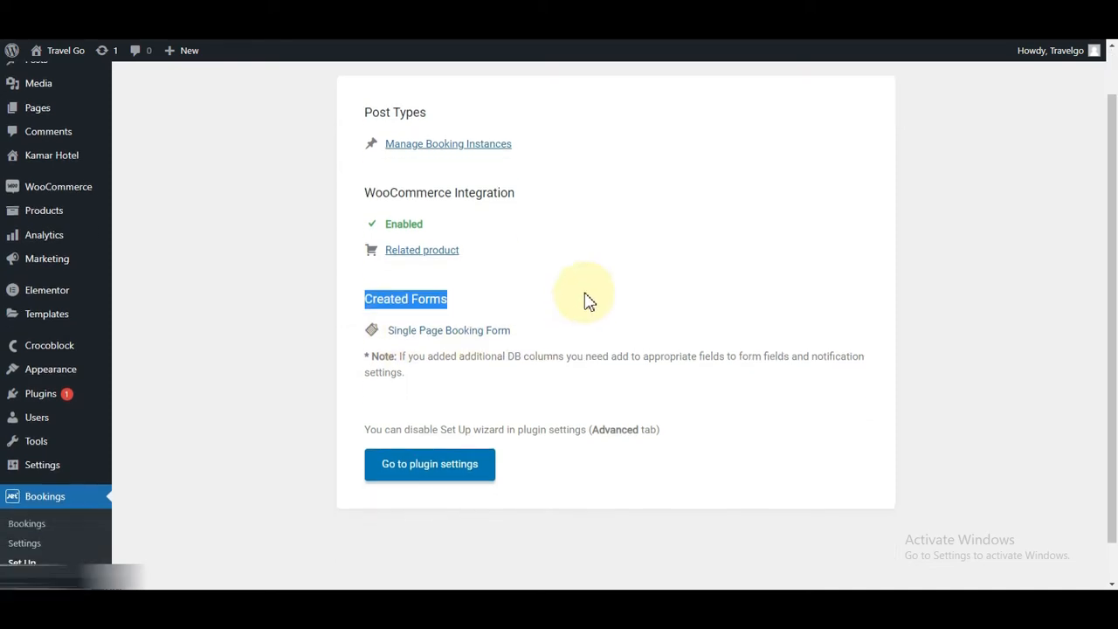
left_click(418, 452)
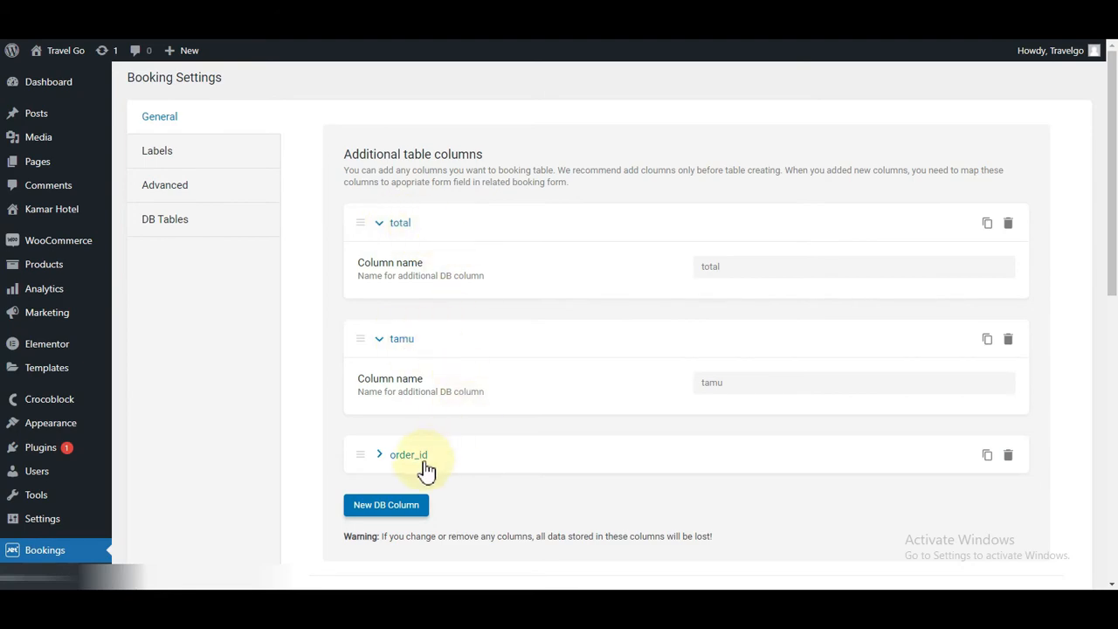
Step: Scroll through the General booking settings to review post type, booking period and WooCommerce options
scroll(625, 390, "down", 2)
scroll(626, 391, "down", 1)
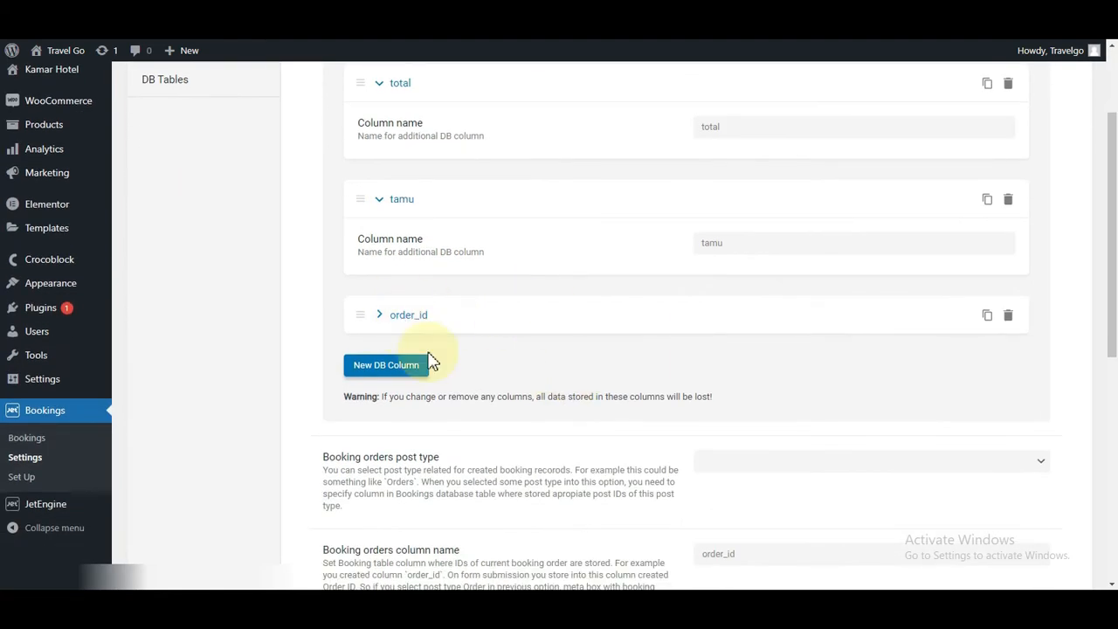
scroll(603, 455, "down", 3)
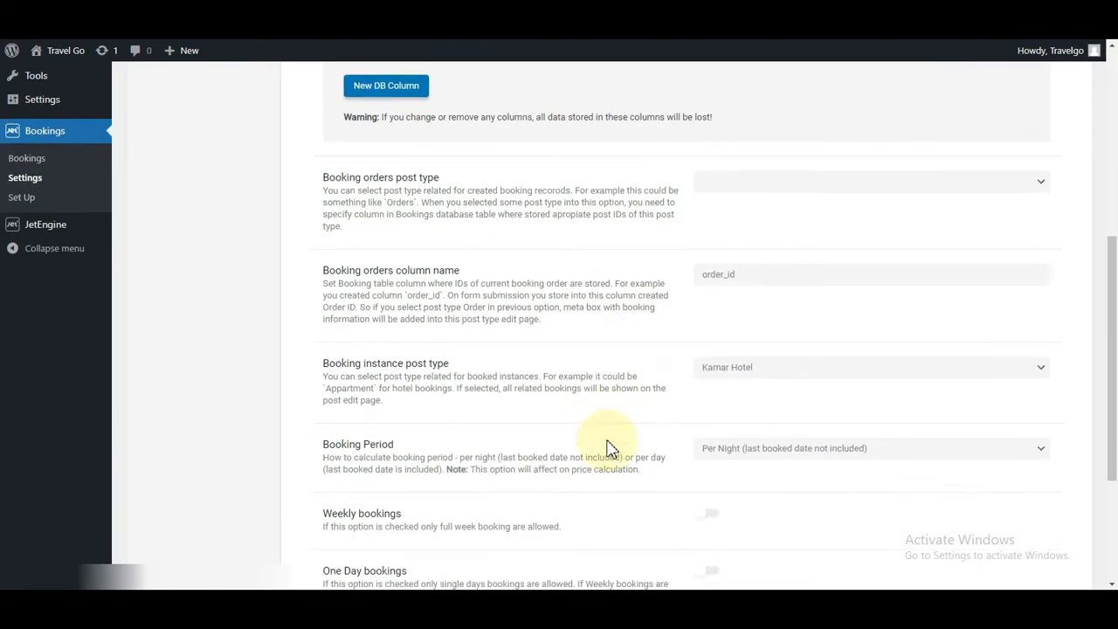
scroll(654, 369, "down", 3)
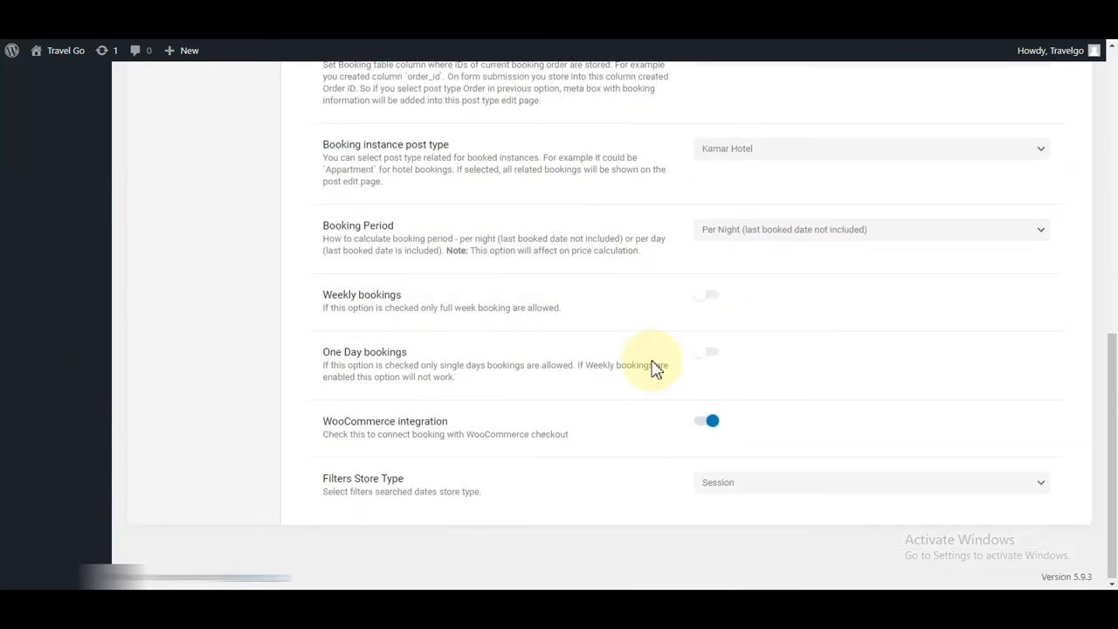
scroll(655, 370, "up", 10)
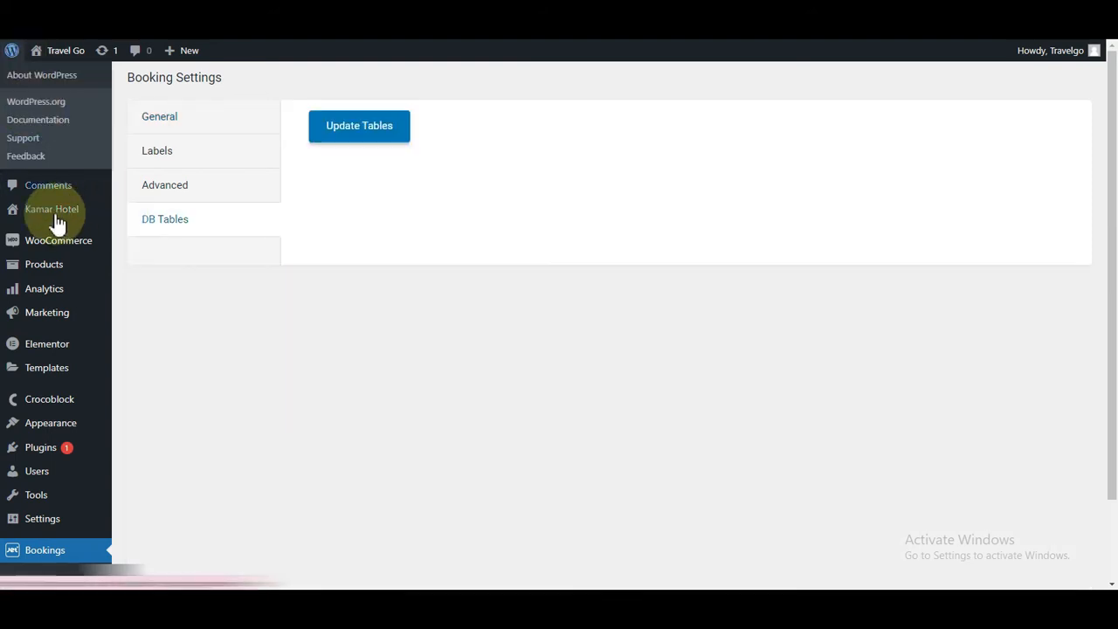
Step: Open a new Kamar Hotel editor in a separate tab and look it over
mouse_move(57, 220)
right_click(131, 236)
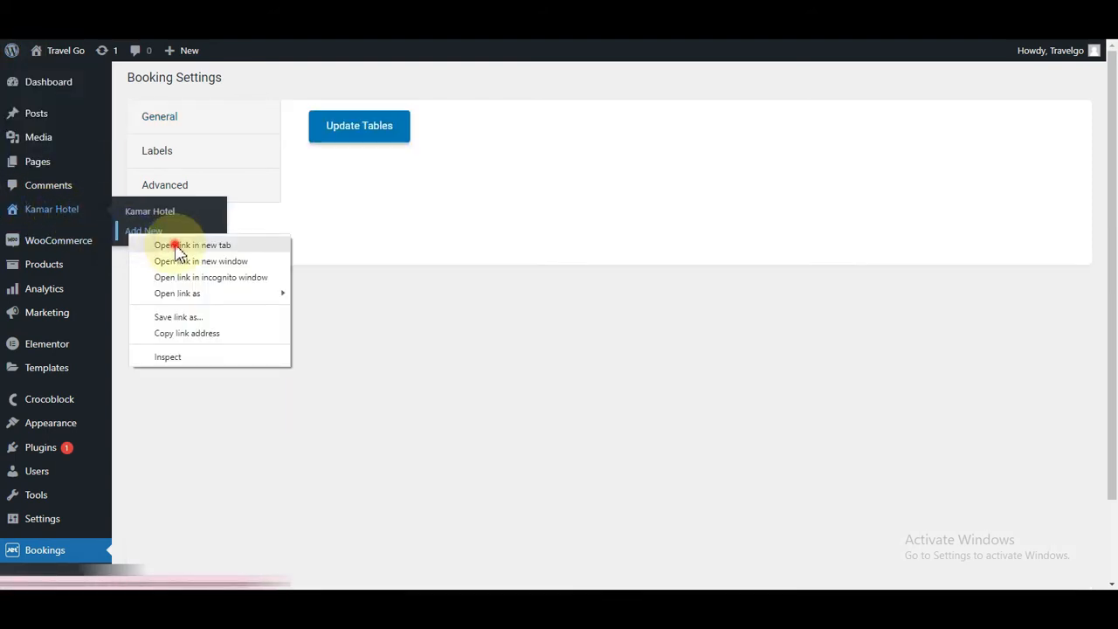
left_click(179, 248)
left_click(419, 12)
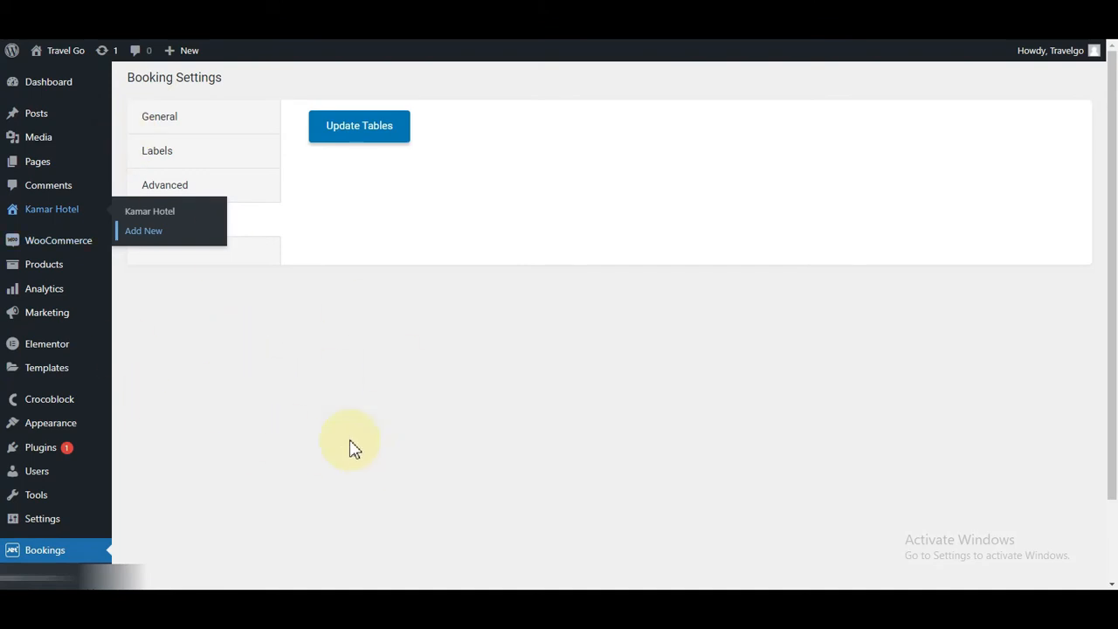
scroll(353, 448, "down", 2)
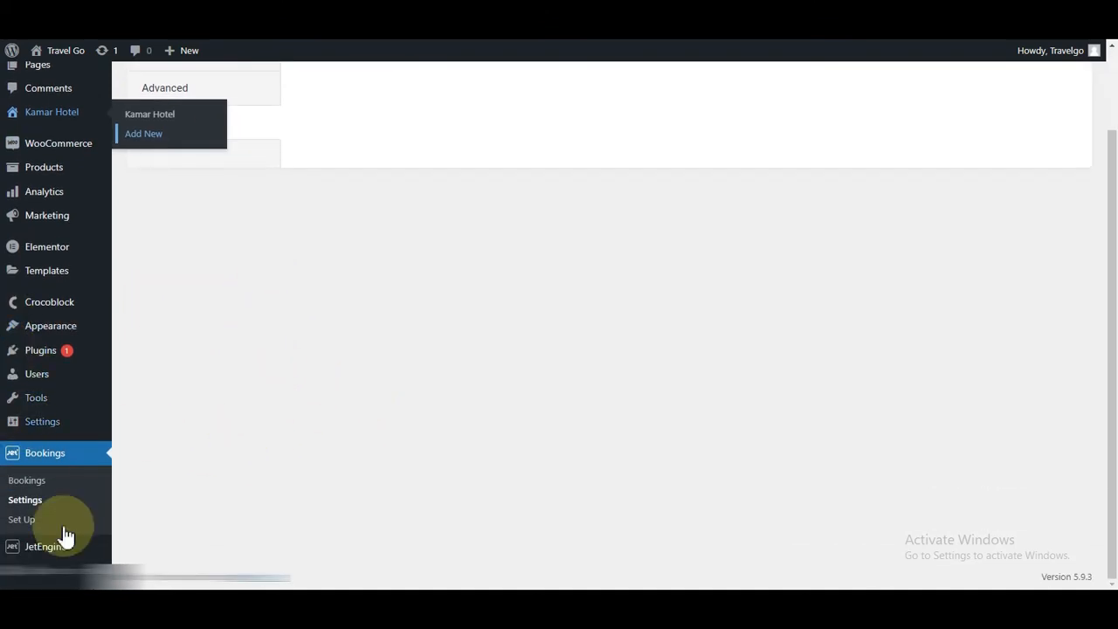
Step: Create a new JetEngine meta box titled 'ACF Kamar Hotel'
mouse_move(35, 553)
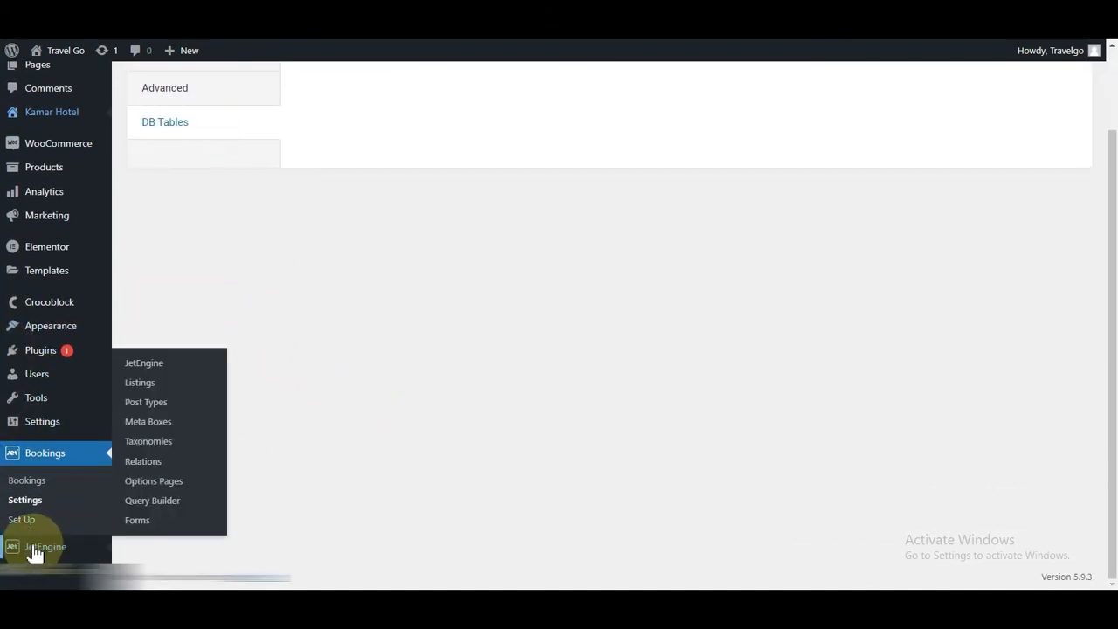
left_click(144, 419)
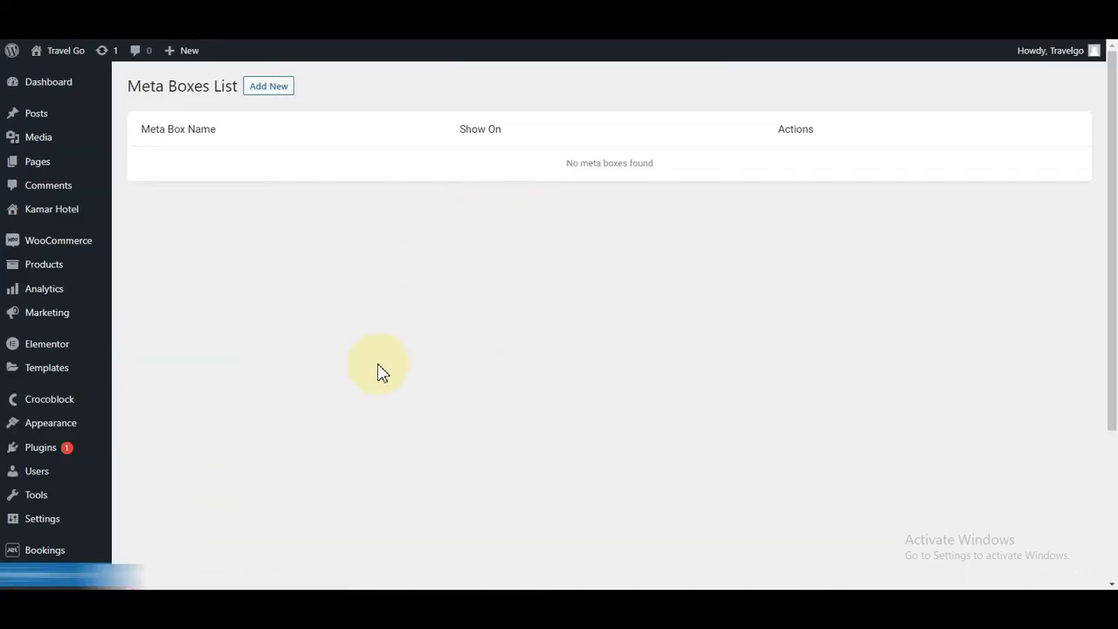
left_click(263, 92)
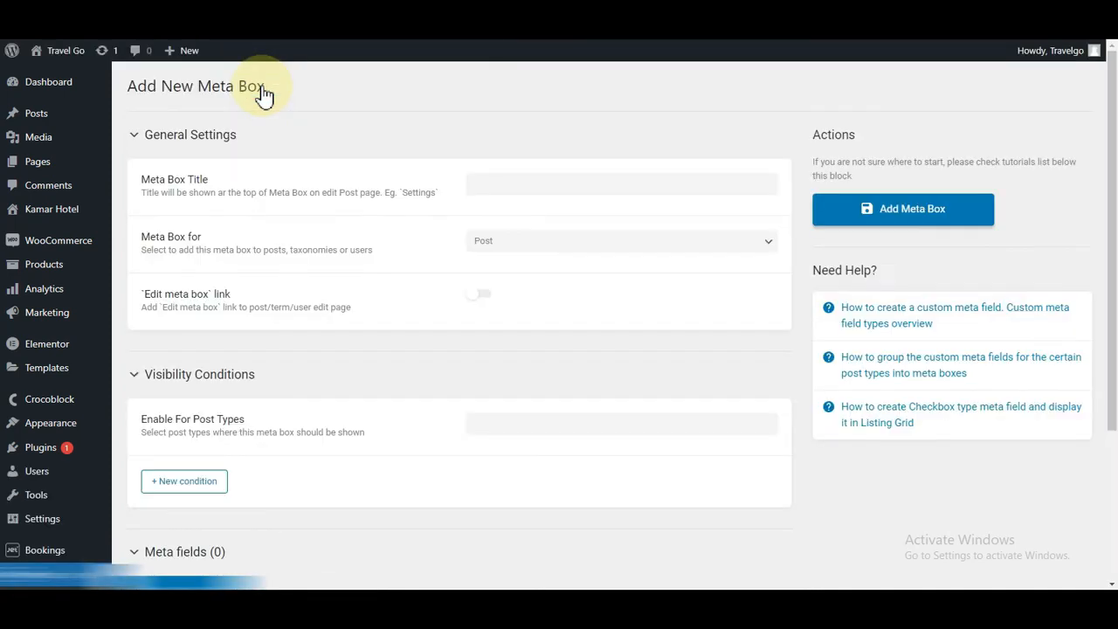
left_click(516, 188)
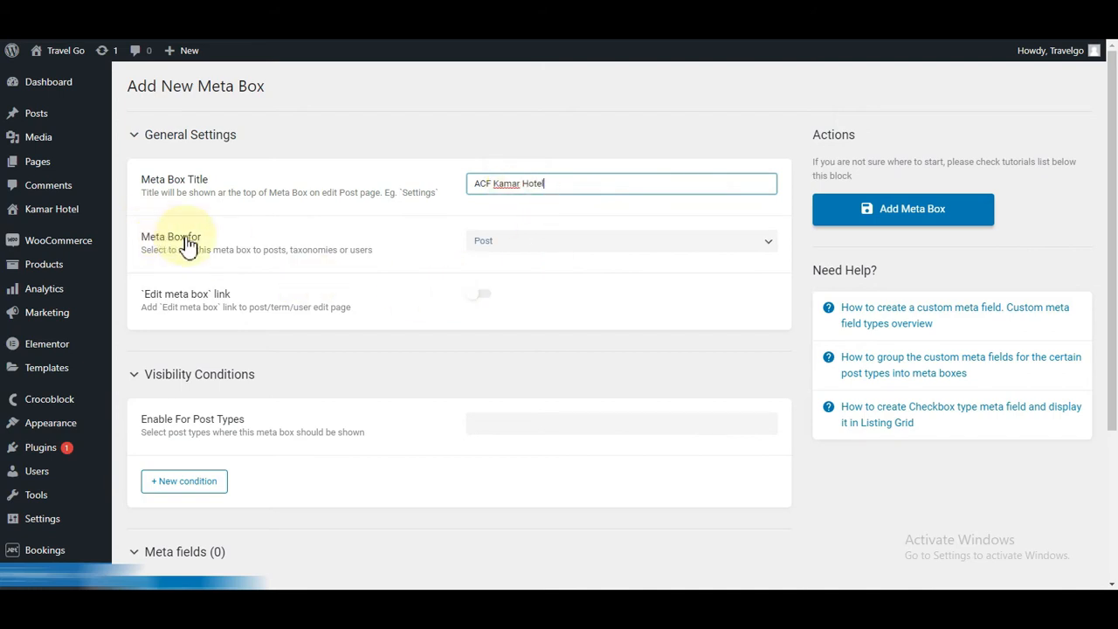
Step: Target Posts, restrict it to the Kamar Hotel post type, and save the meta box
left_click(537, 242)
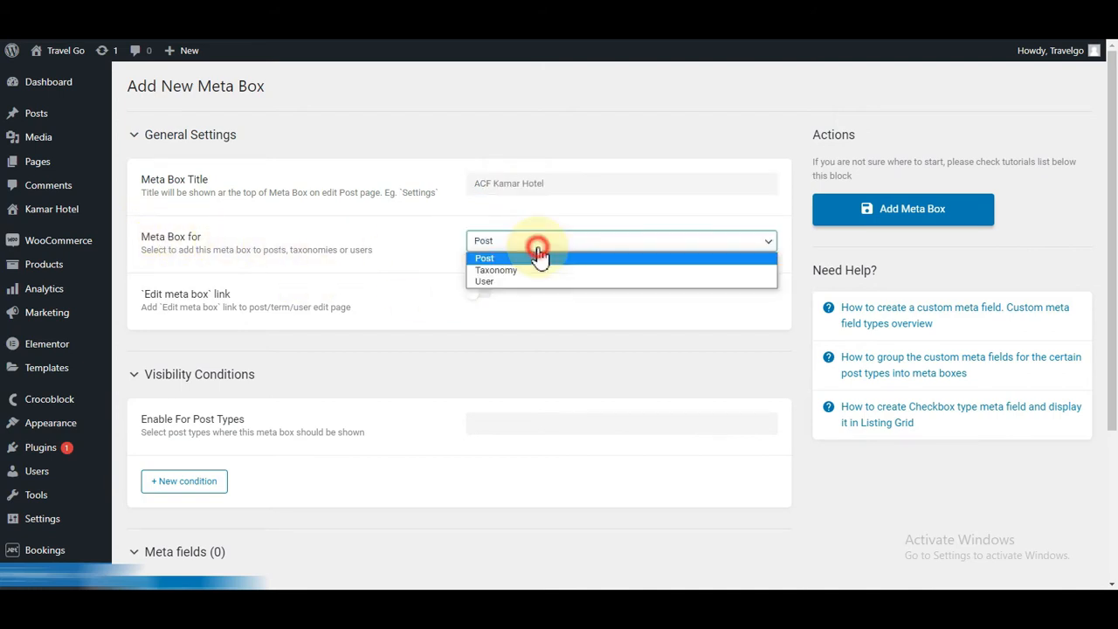
left_click(496, 259)
scroll(594, 277, "down", 3)
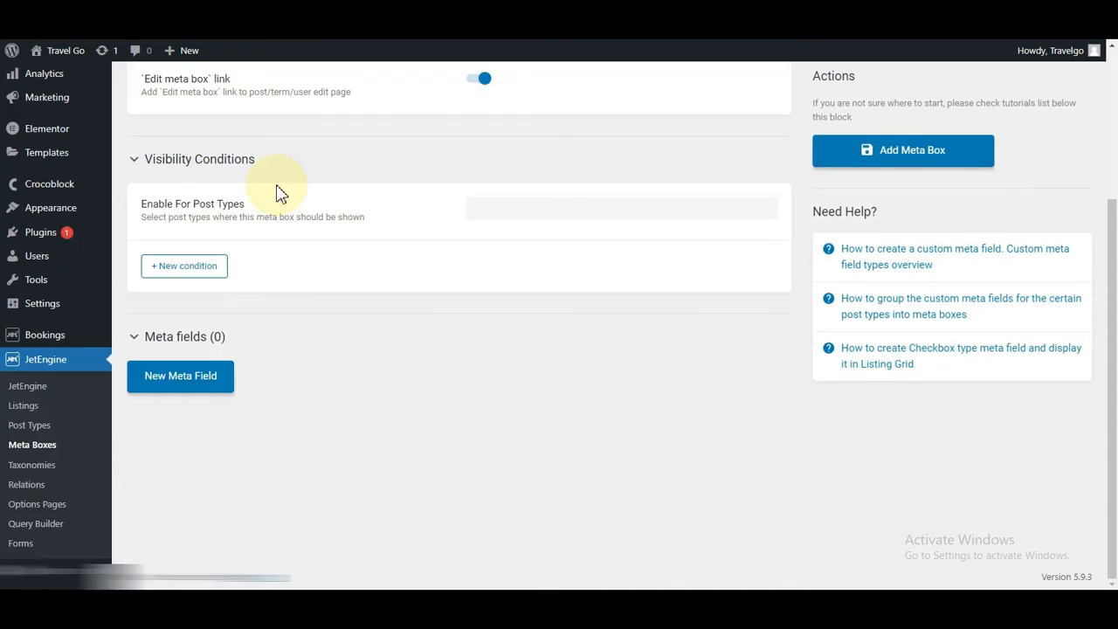
left_click(602, 206)
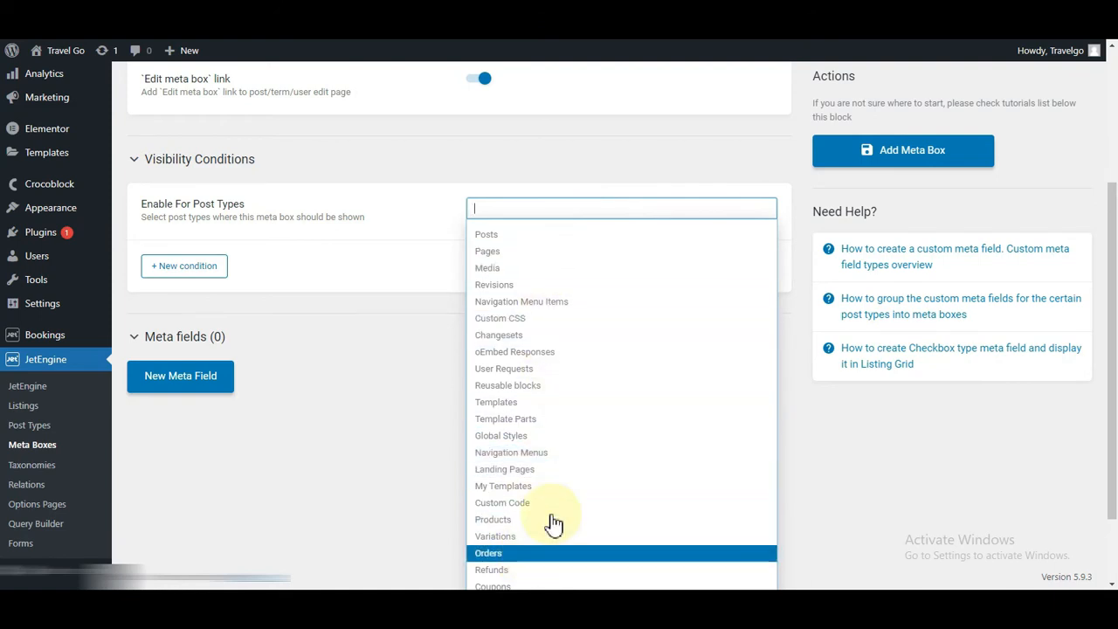
scroll(554, 374, "down", 1)
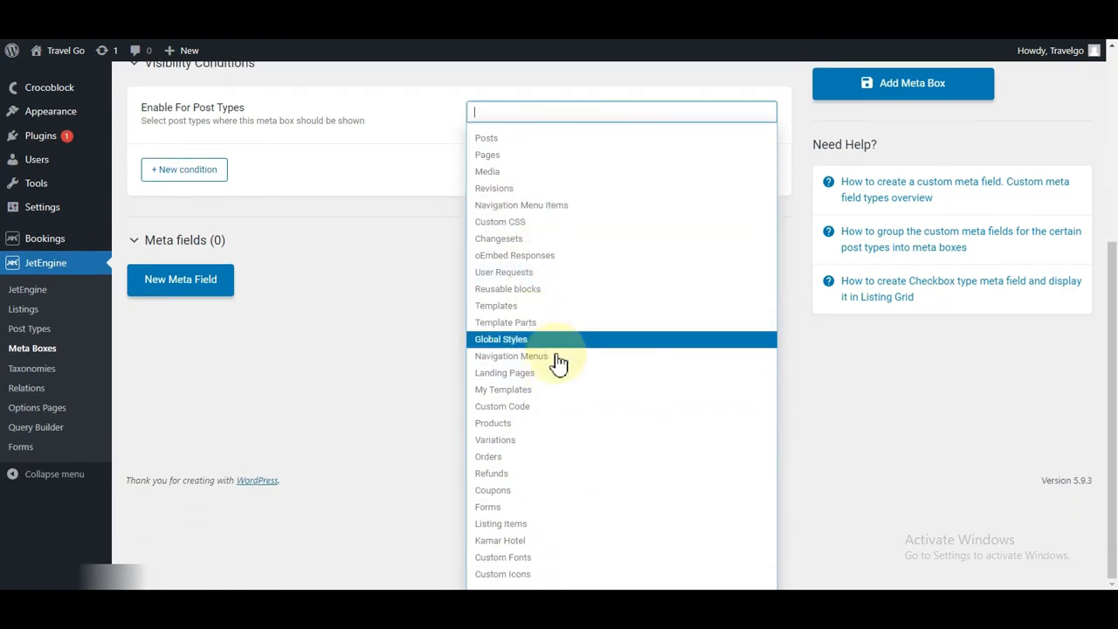
left_click(494, 540)
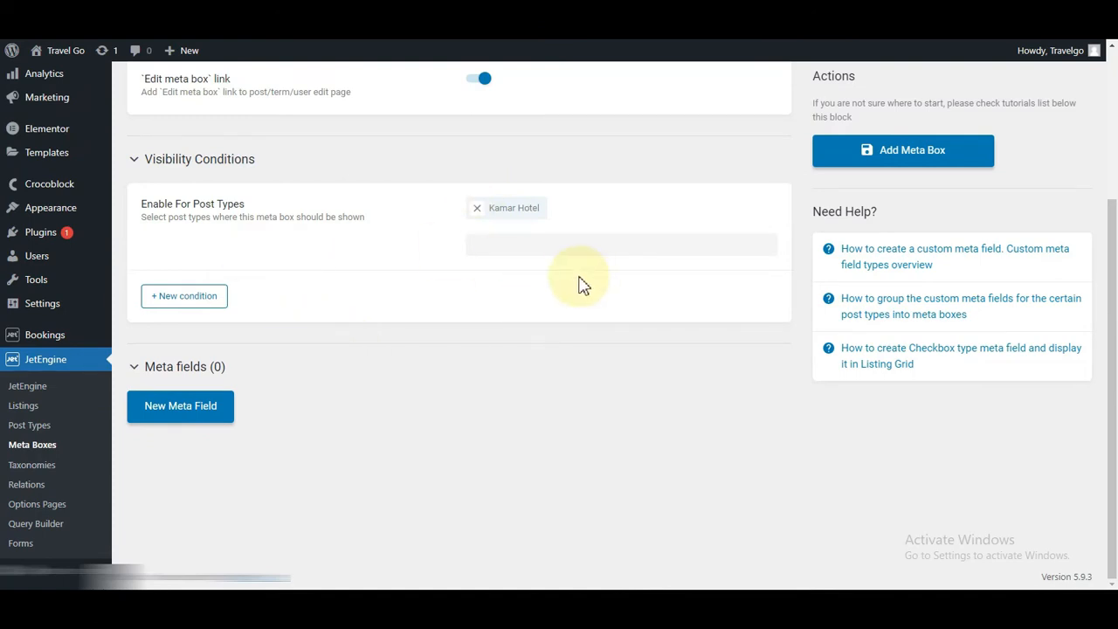
scroll(559, 285, "up", 2)
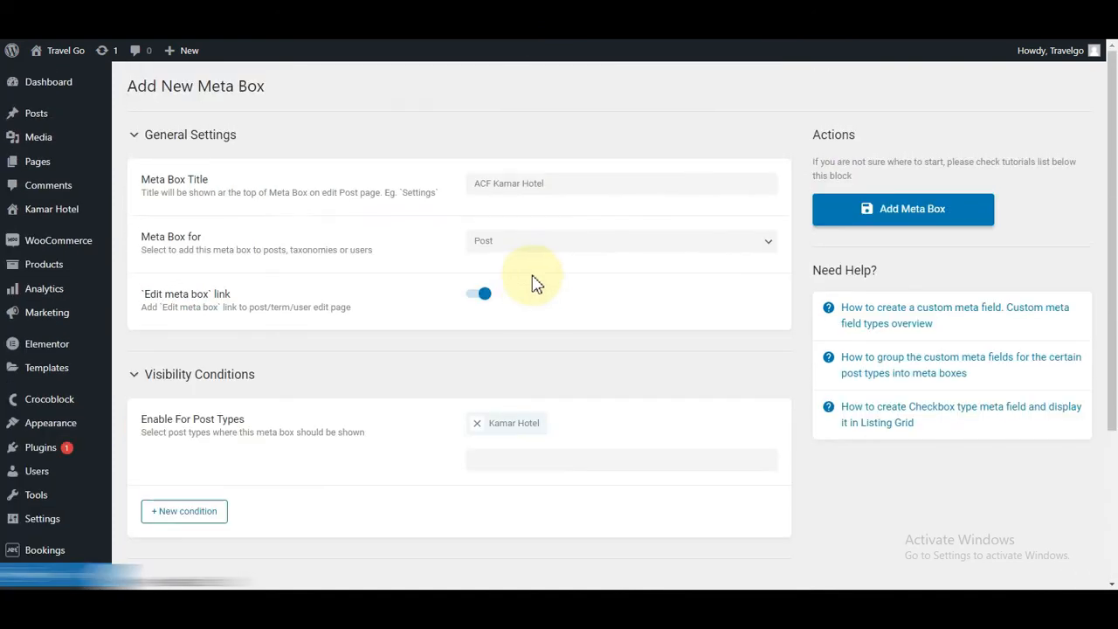
left_click(893, 215)
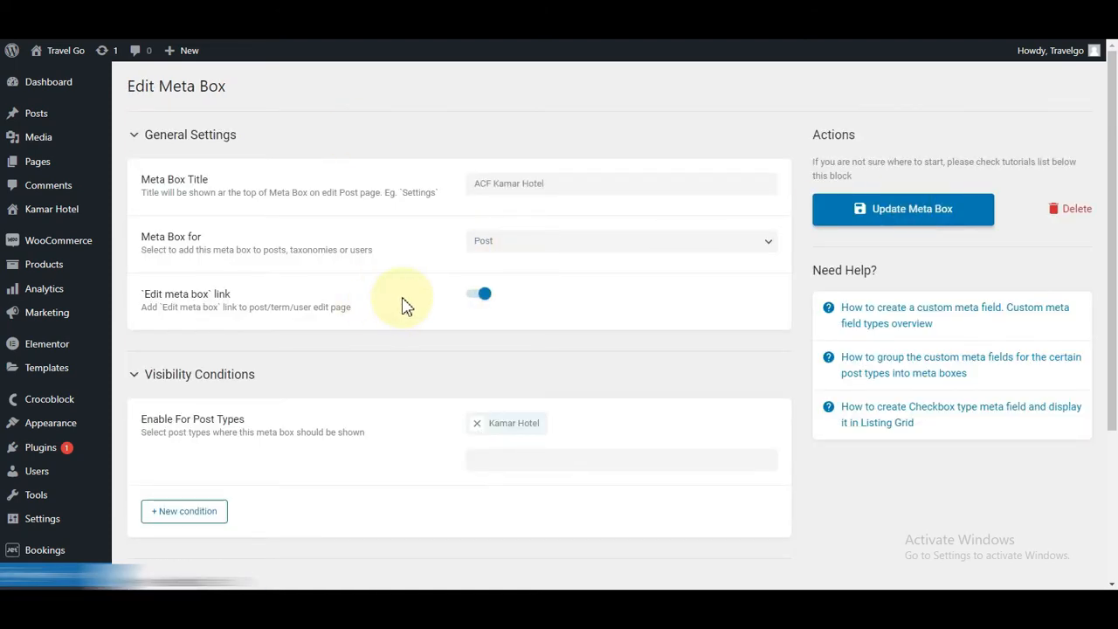
Step: Add a first meta field to the saved ACF Kamar Hotel meta box
scroll(407, 303, "down", 3)
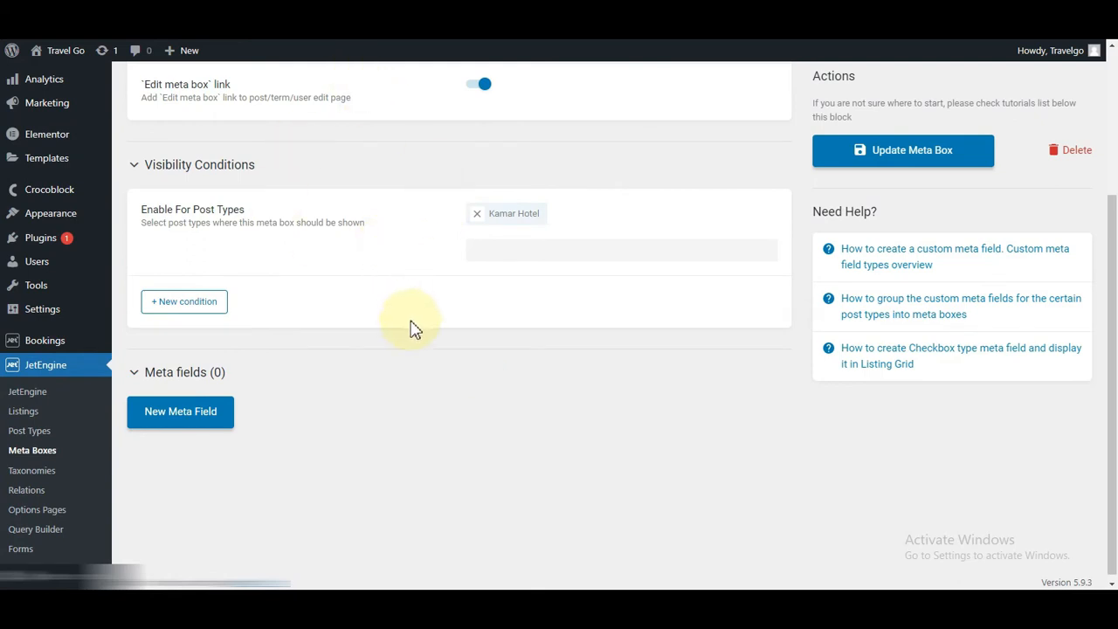
left_click(168, 428)
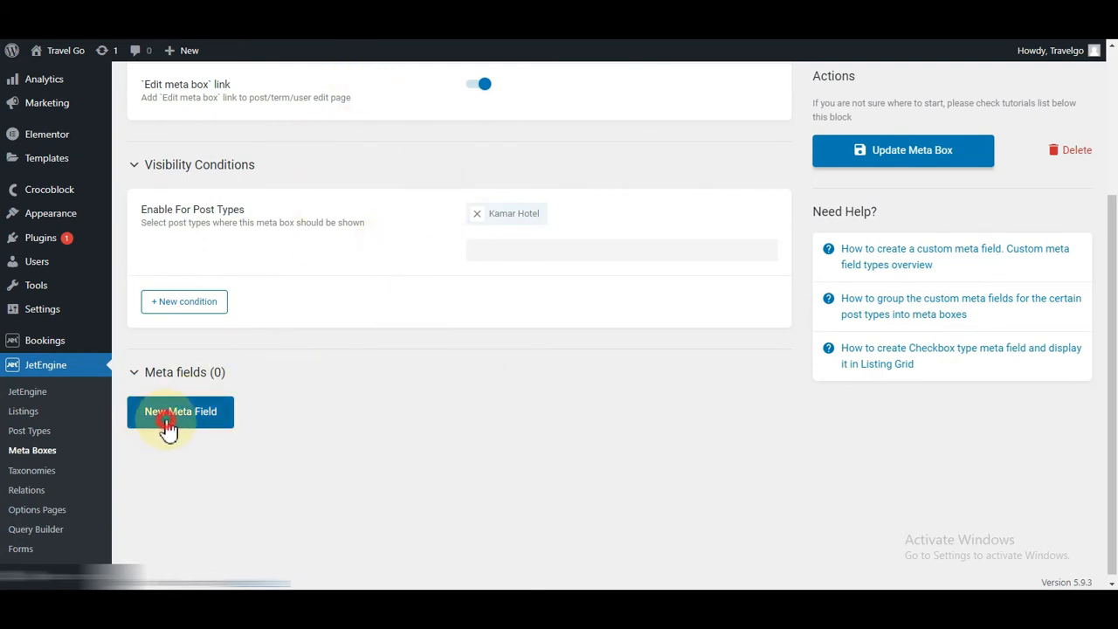
Step: Label the new field Deskripsi (ID deskripsi) and make it a Textarea field
scroll(449, 399, "down", 3)
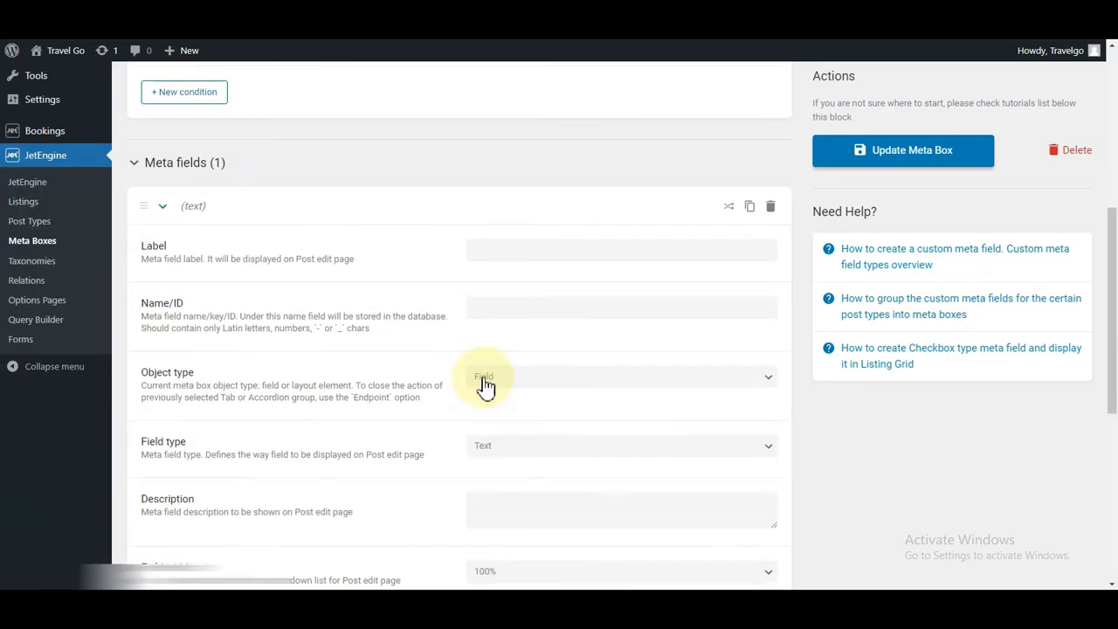
left_click(504, 246)
type("Deskripsi")
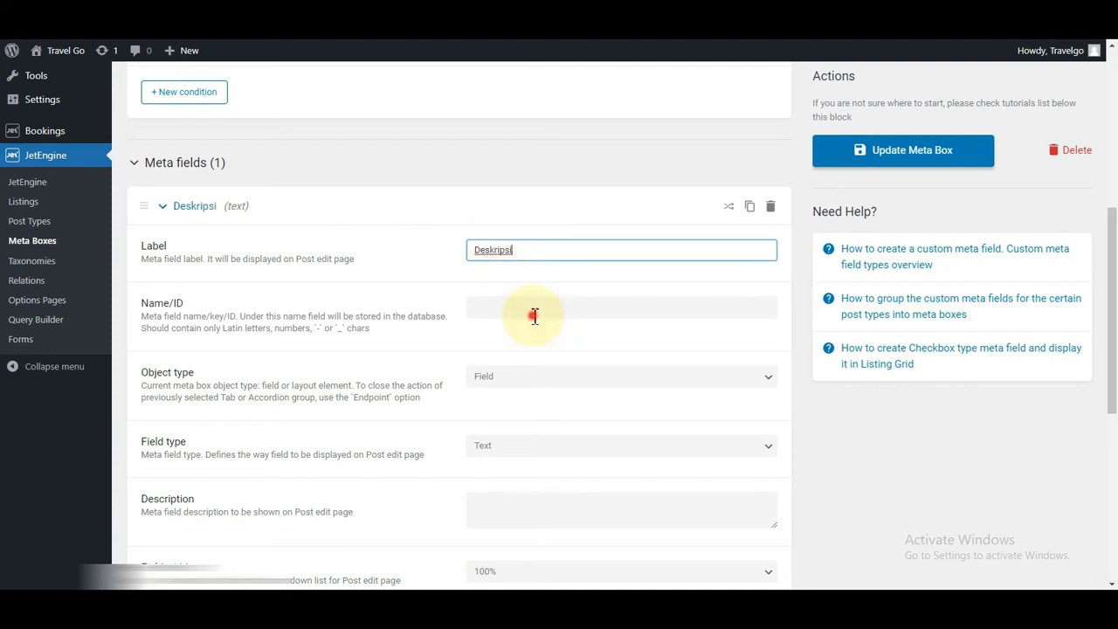
left_click(534, 315)
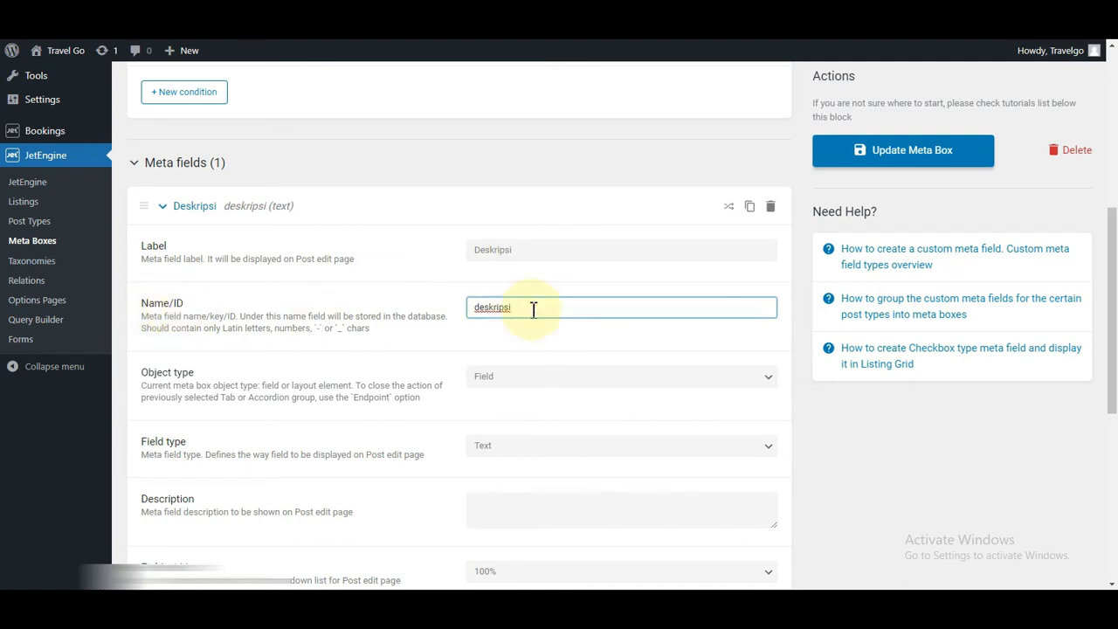
scroll(559, 271, "down", 2)
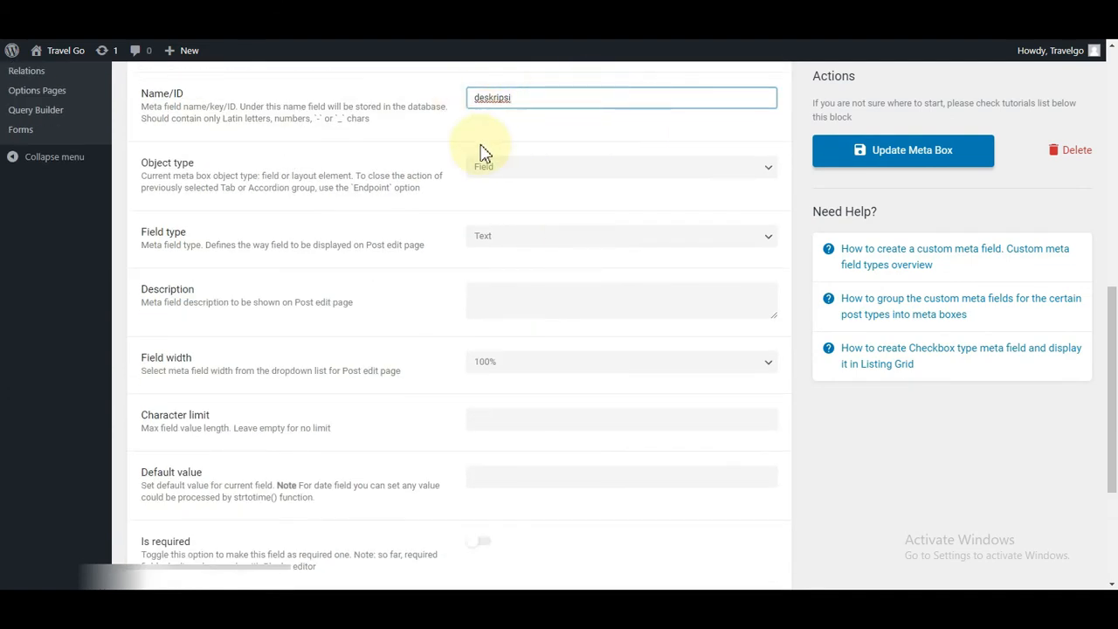
left_click_drag(344, 123, 301, 124)
left_click(320, 123)
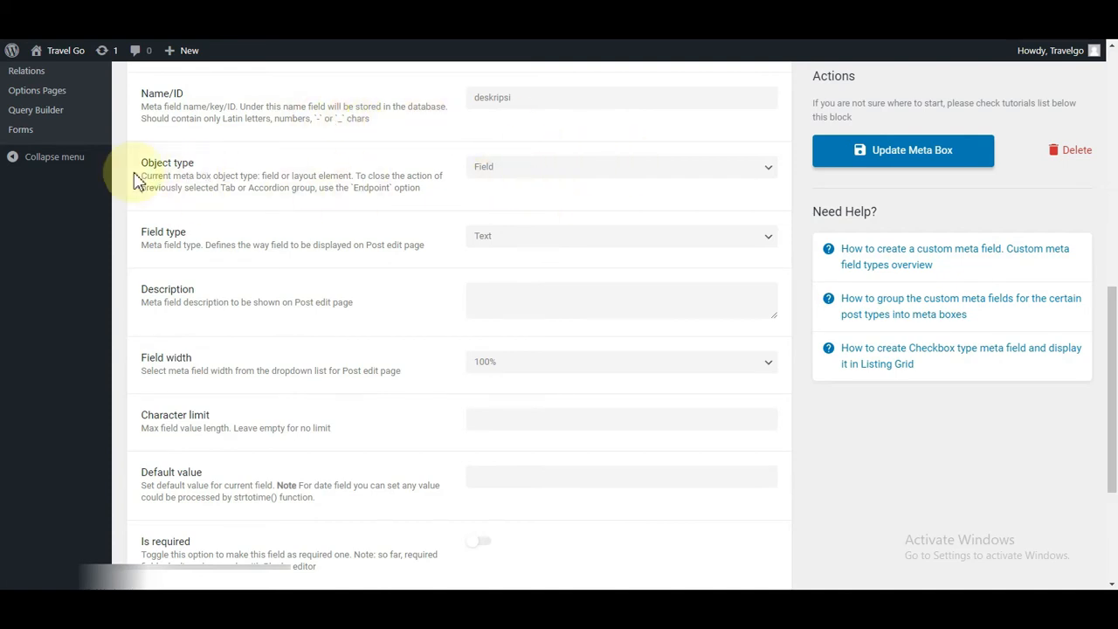
left_click(566, 166)
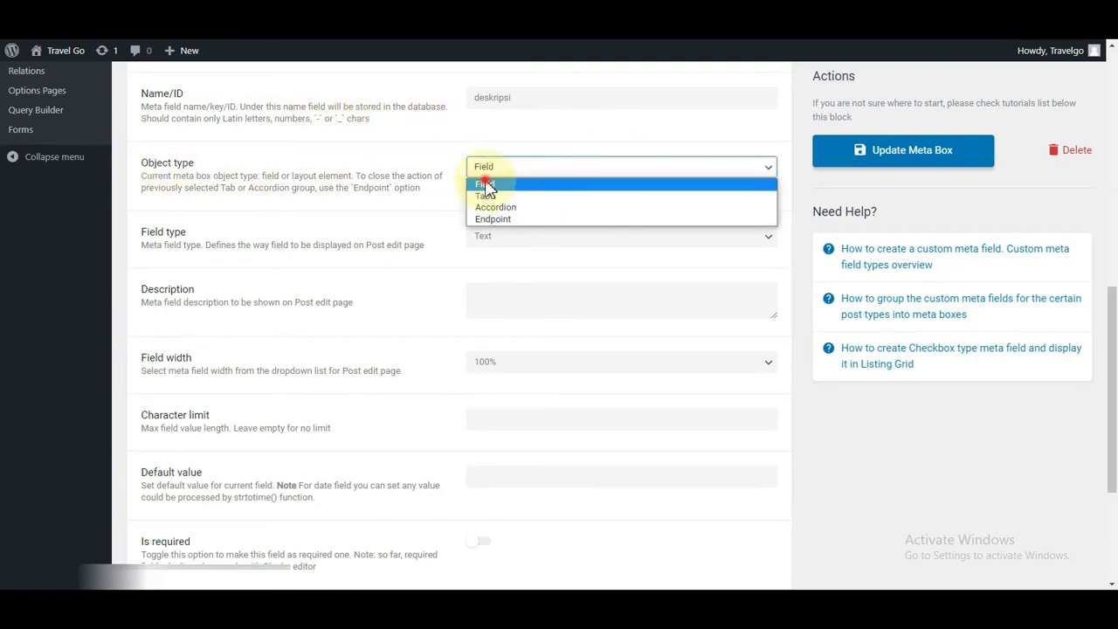
left_click(483, 180)
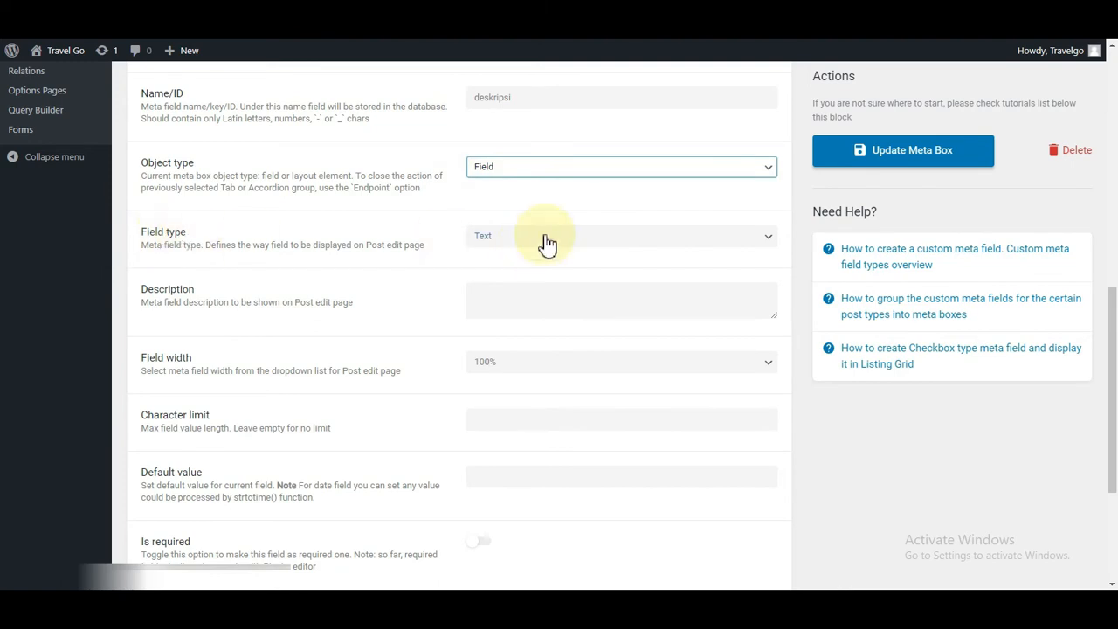
left_click(543, 235)
left_click(494, 302)
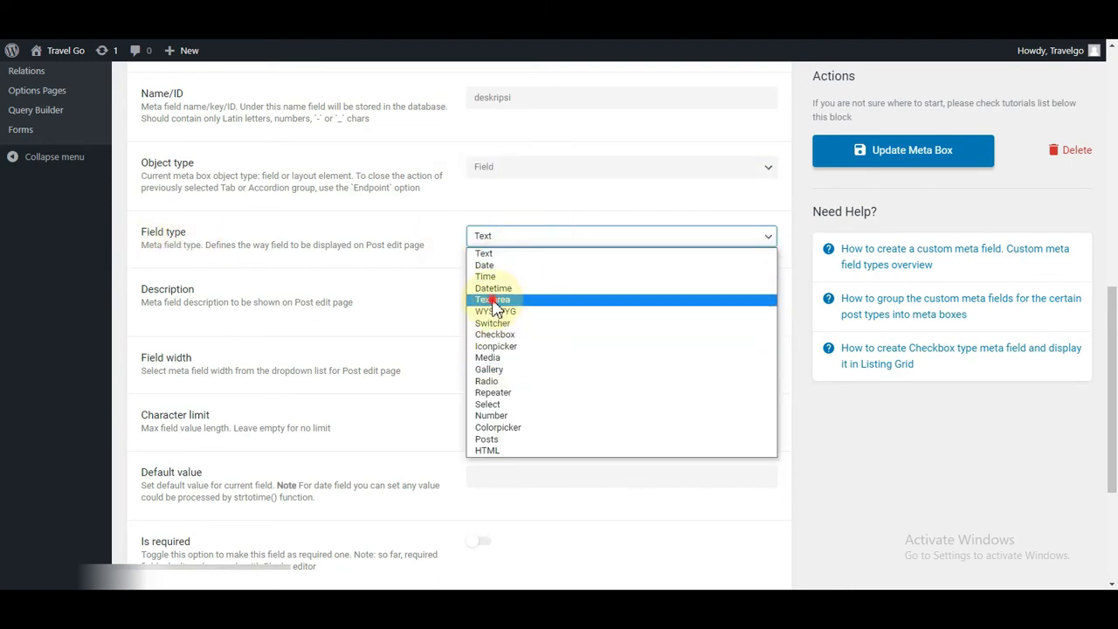
Step: Describe Deskripsi as 'Isi dengan deskrpsi singkat kamar hotel' and update the meta box
scroll(559, 271, "down", 2)
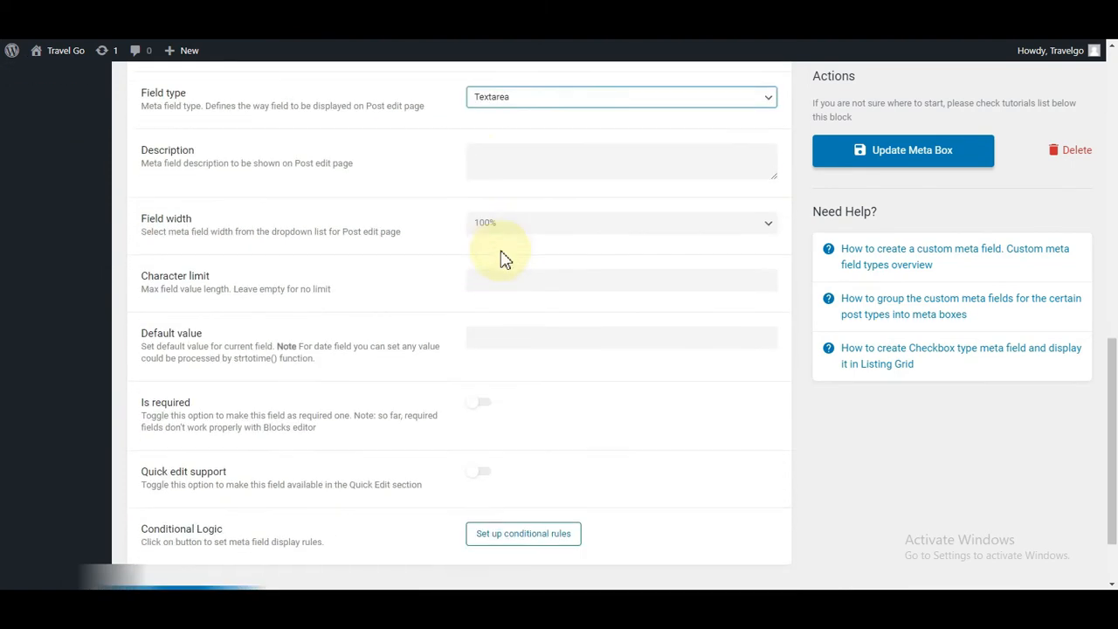
left_click(507, 155)
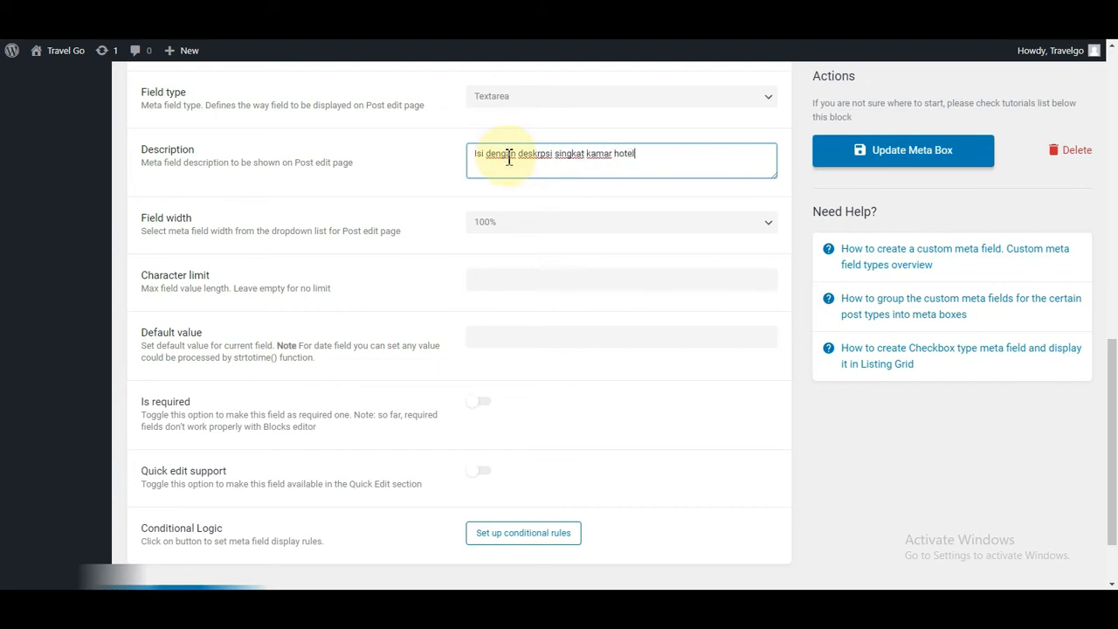
scroll(269, 174, "down", 1)
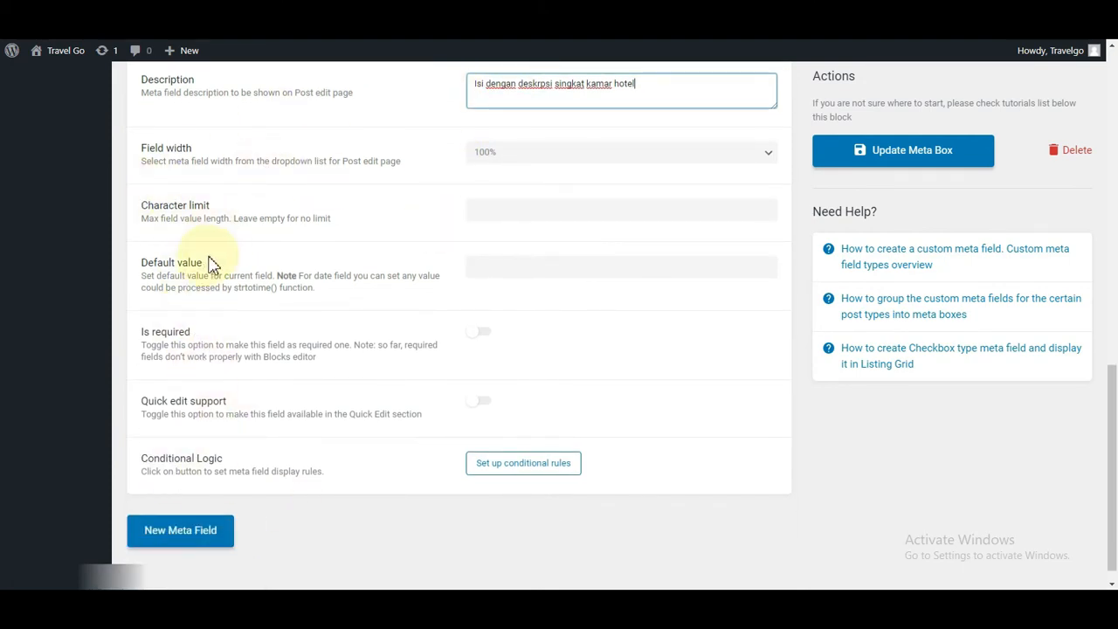
scroll(568, 350, "down", 1)
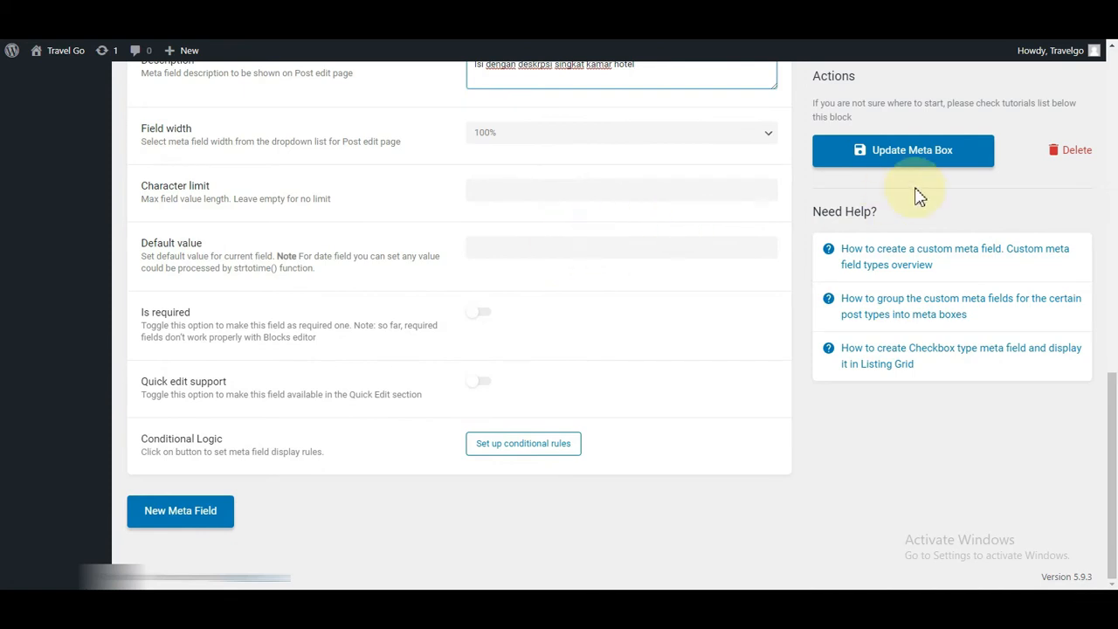
left_click(911, 150)
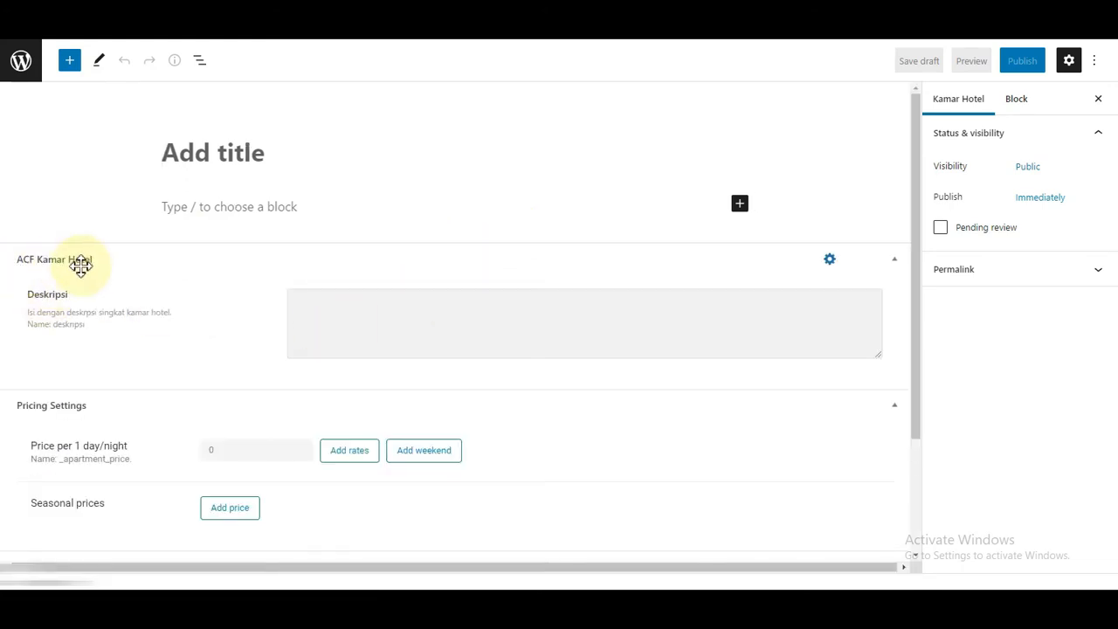
Step: Check the Deskripsi textarea in the ACF Kamar Hotel box of the new Kamar Hotel editor
left_click_drag(42, 297, 72, 303)
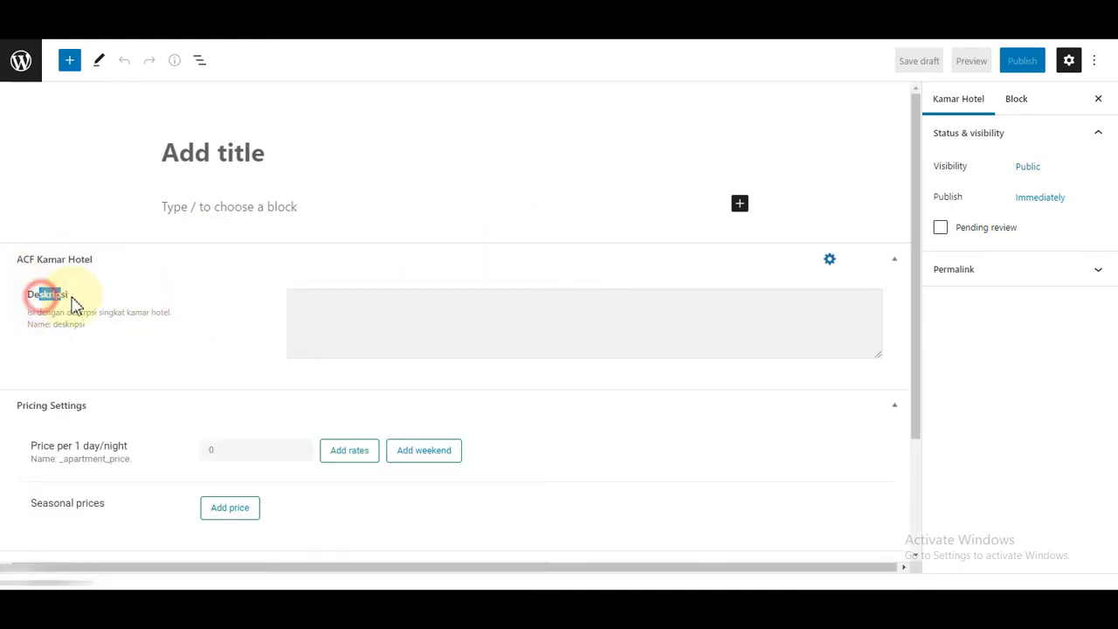
left_click(363, 319)
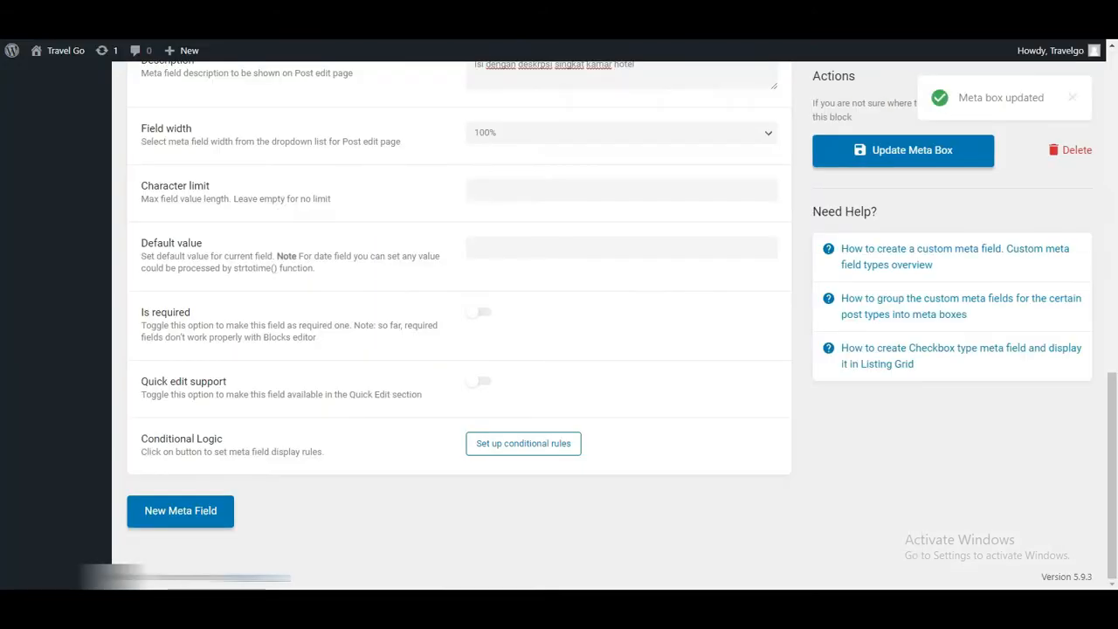
Step: Add a second meta field below Deskripsi and start entering its label
scroll(476, 419, "up", 5)
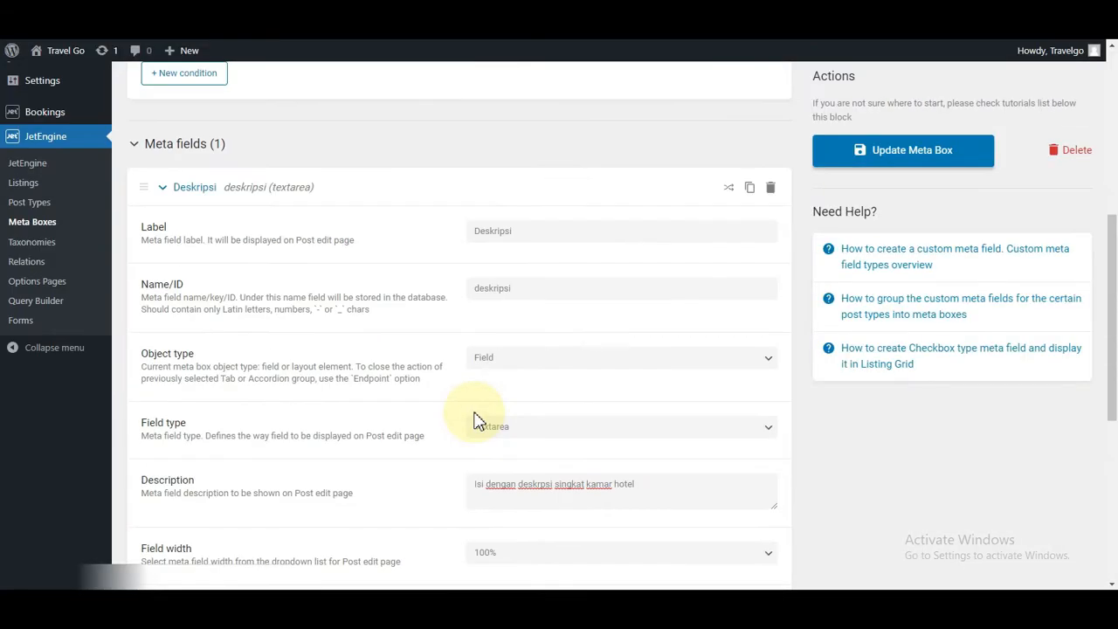
scroll(476, 419, "up", 5)
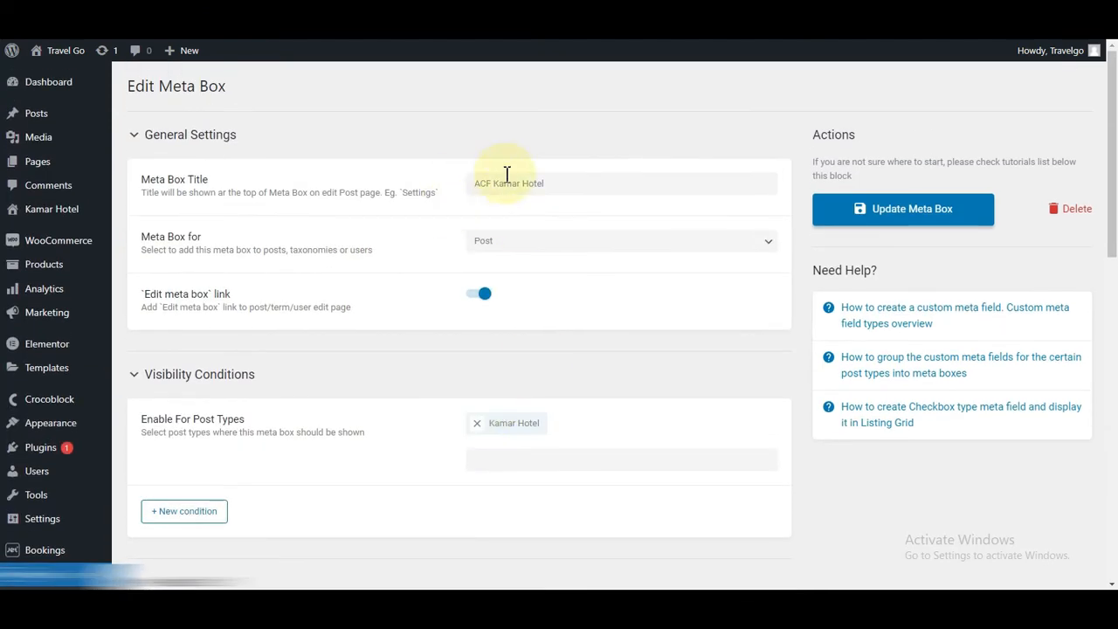
scroll(300, 349, "down", 15)
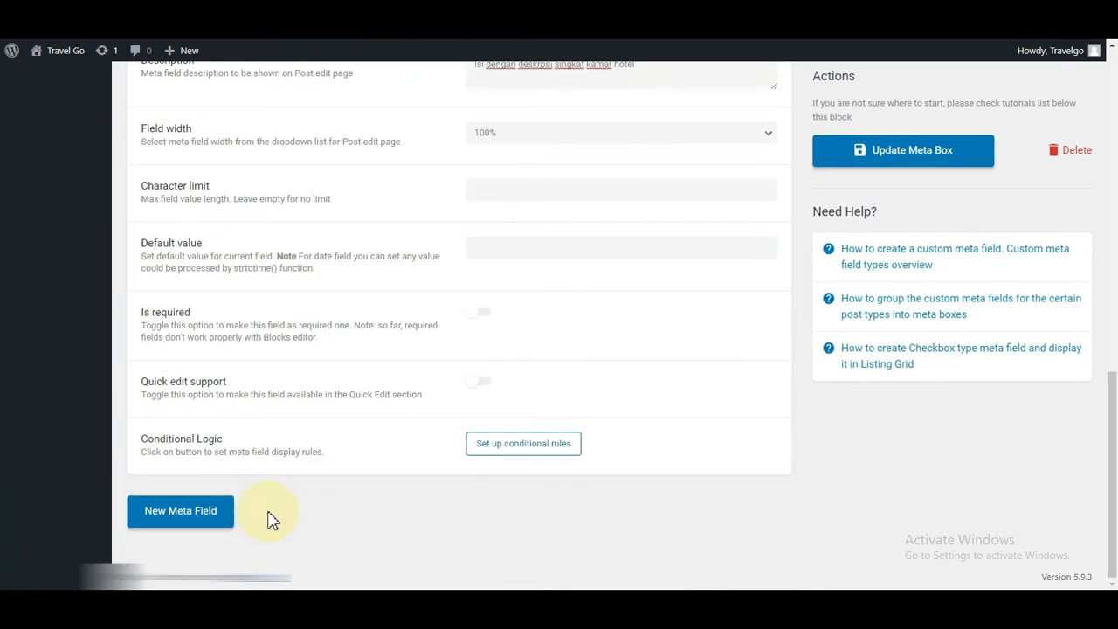
left_click(171, 525)
scroll(369, 440, "down", 4)
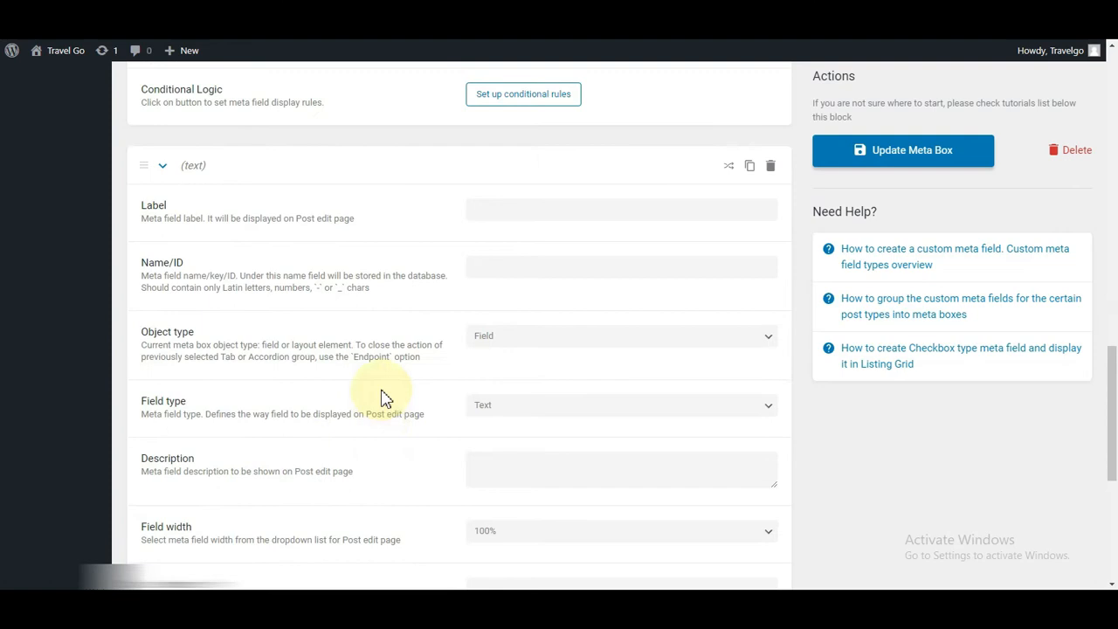
left_click(520, 214)
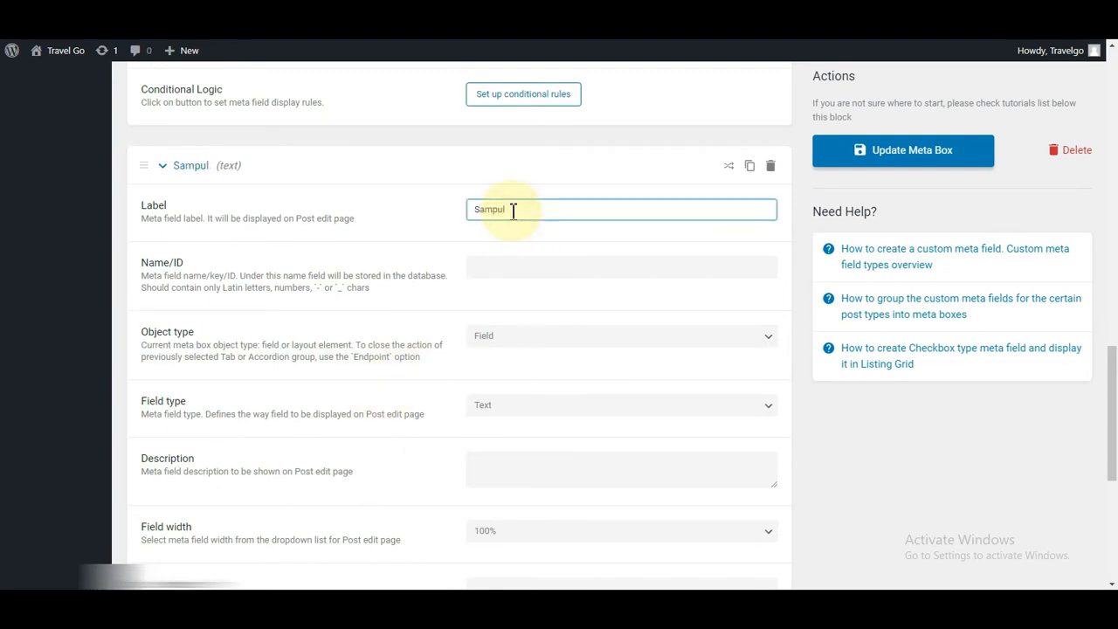
Step: Name the field Sampul (ID sampul) and describe it as 'Masukkan Photo Sampul Hotel'
left_click(502, 273)
scroll(538, 262, "down", 2)
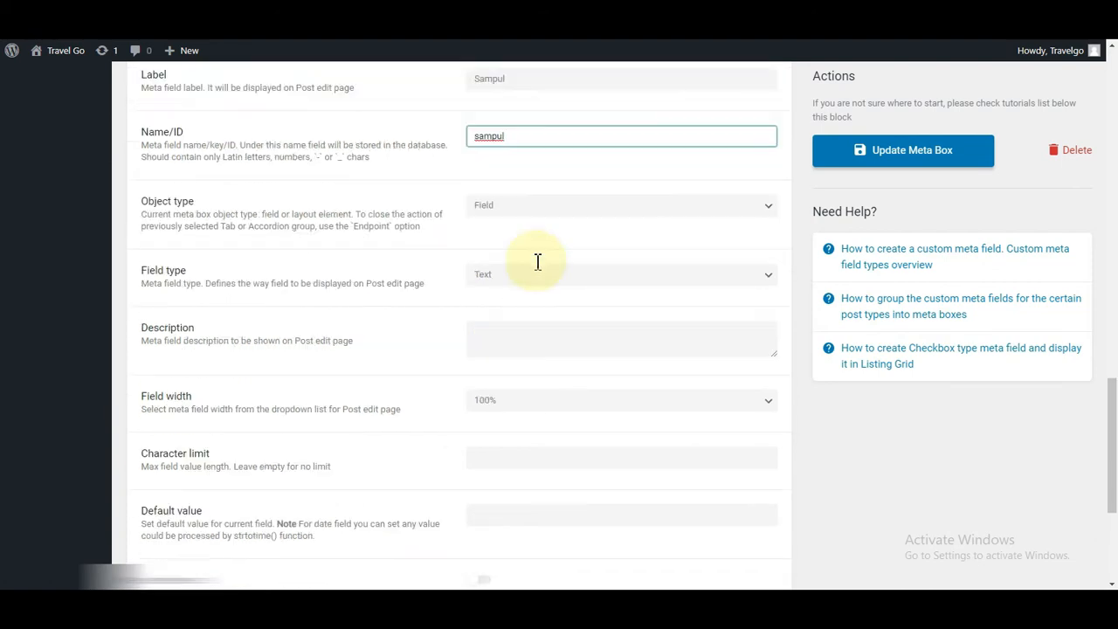
scroll(537, 157, "up", 2)
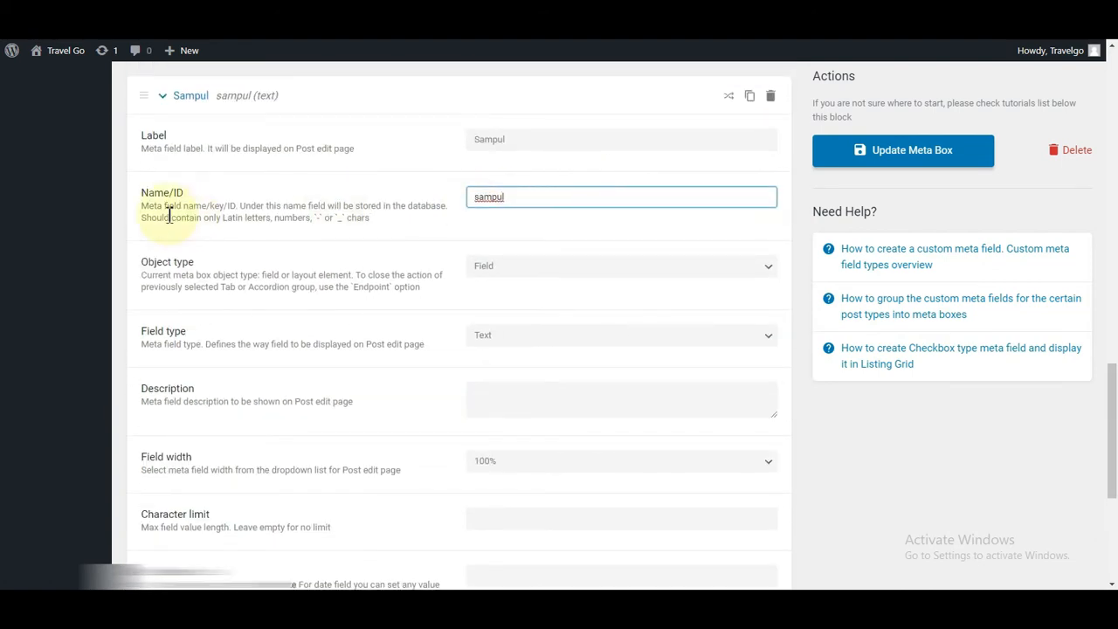
scroll(524, 237, "down", 2)
left_click(516, 257)
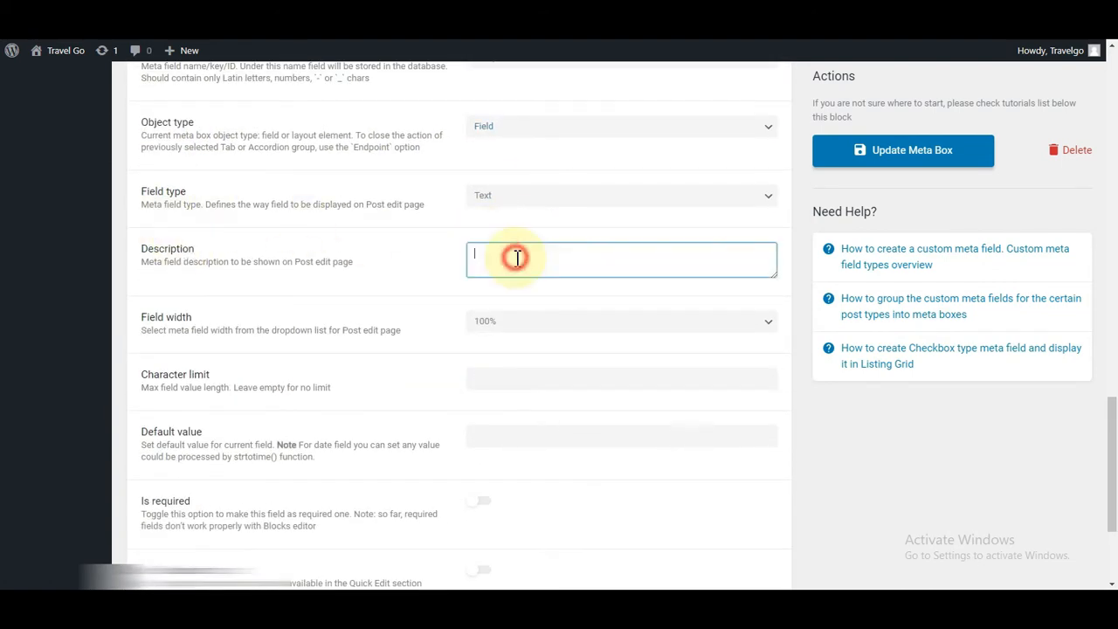
type("Masukkan Photo Sampul Hotel")
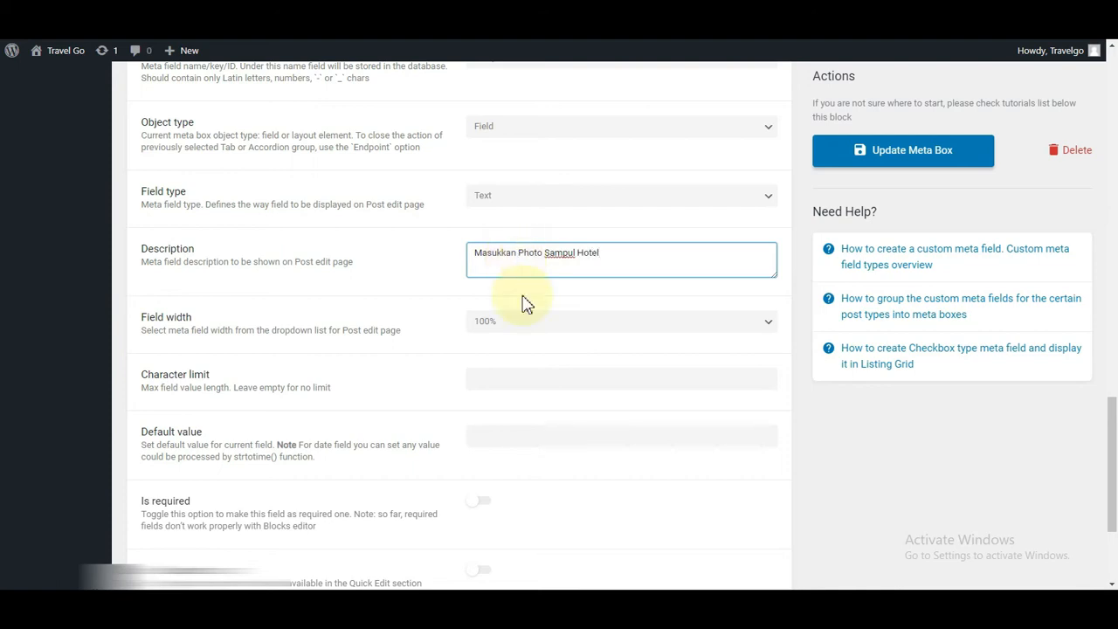
Step: Make Sampul a Media field storing an array with media ID and URL, then save
scroll(542, 310, "down", 2)
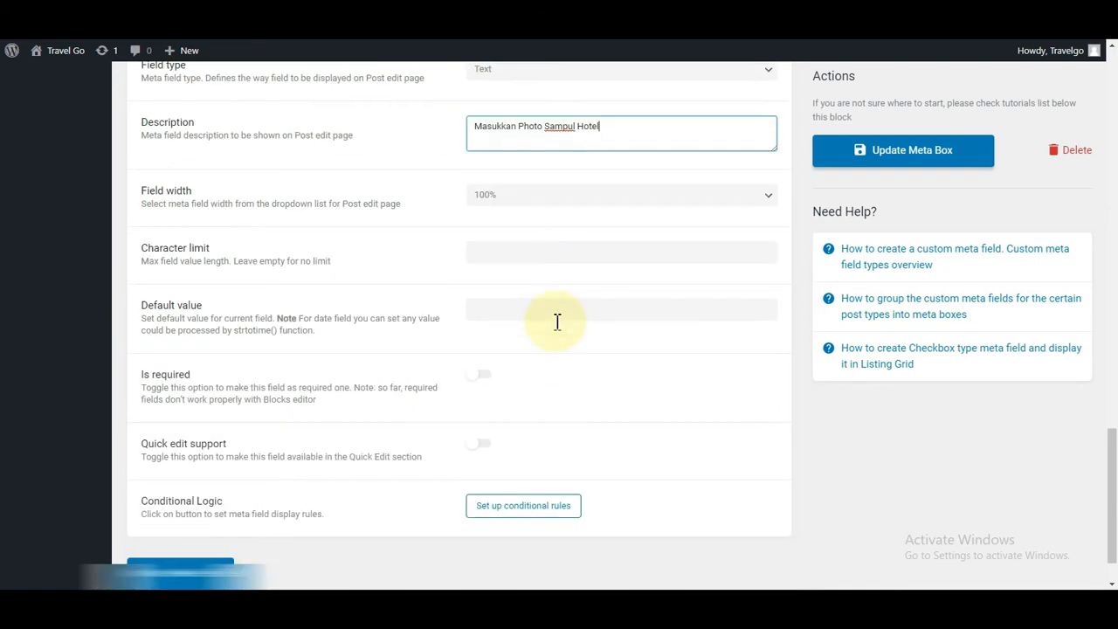
scroll(467, 341, "up", 1)
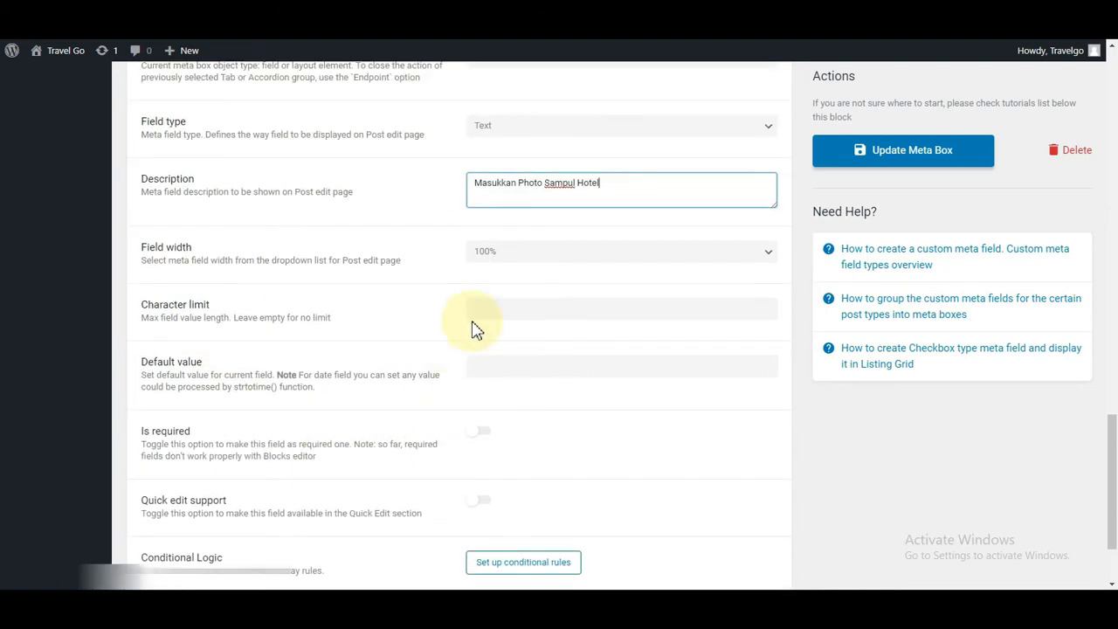
left_click(562, 129)
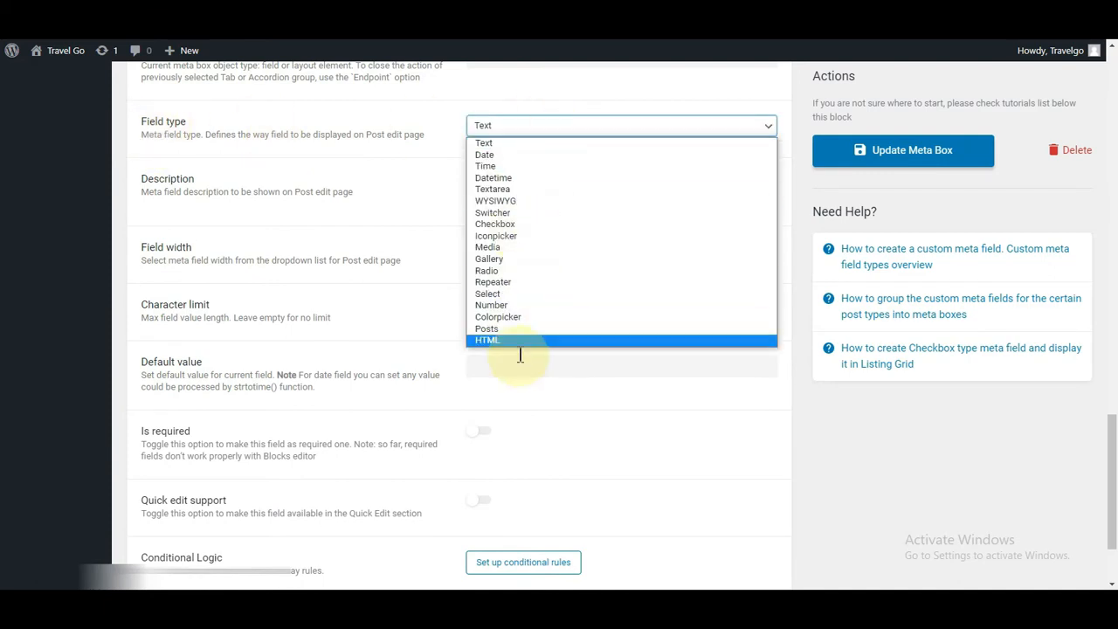
left_click(490, 247)
left_click(530, 267)
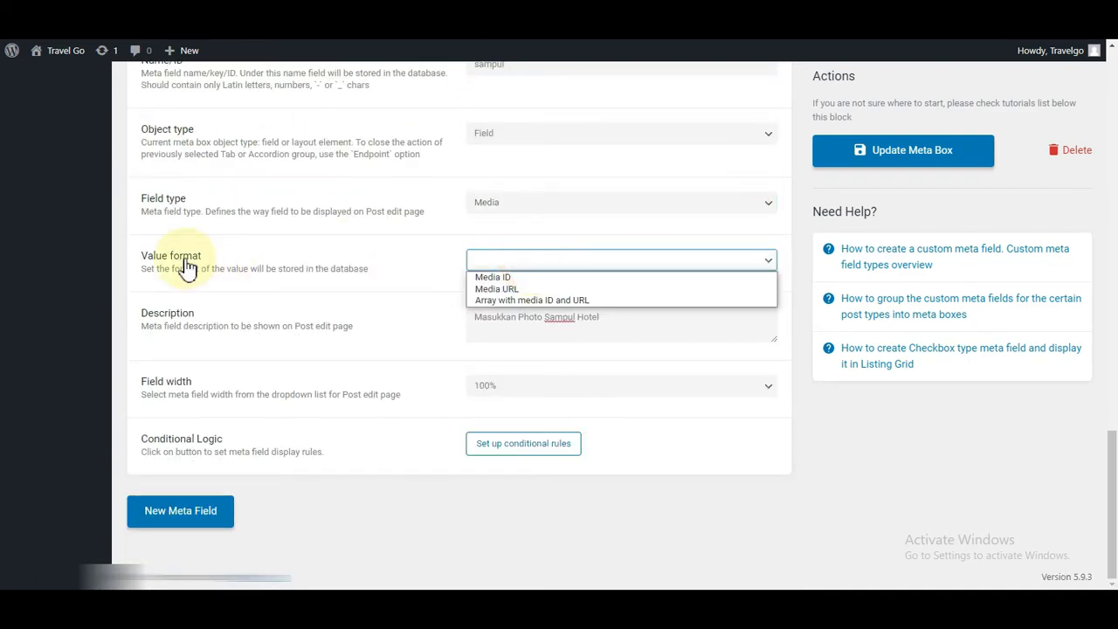
left_click(483, 301)
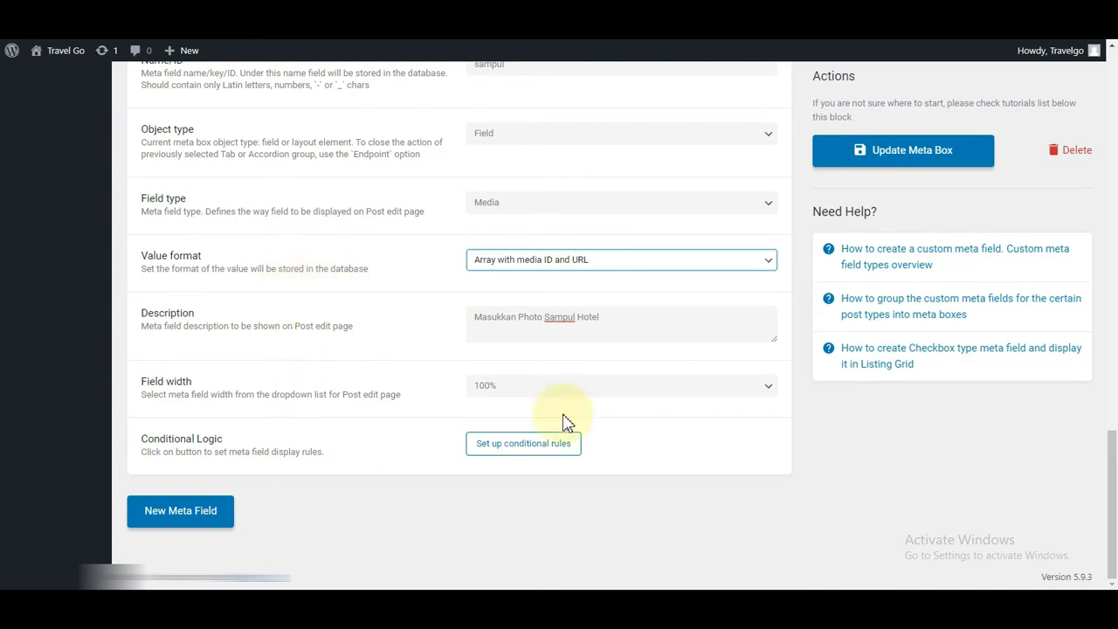
left_click(895, 152)
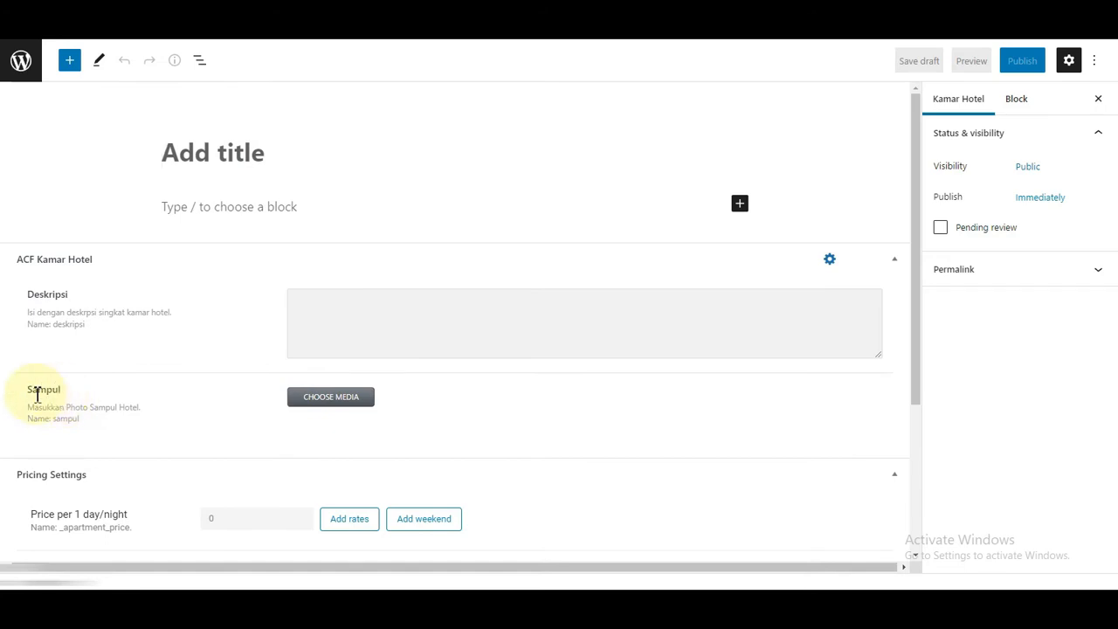
left_click_drag(38, 395, 133, 403)
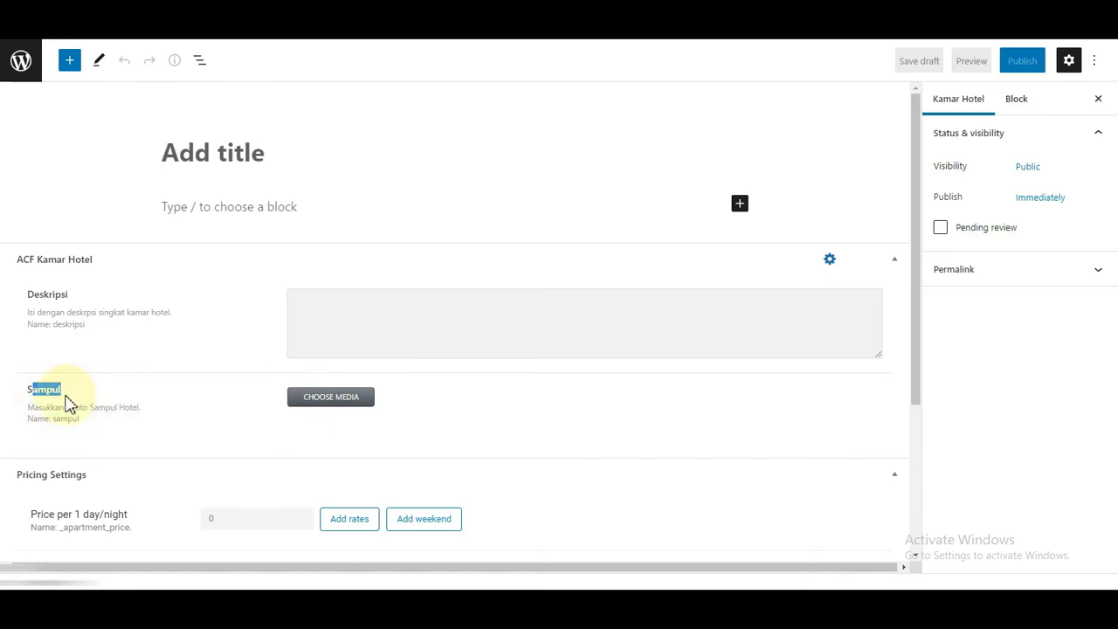
left_click(94, 402)
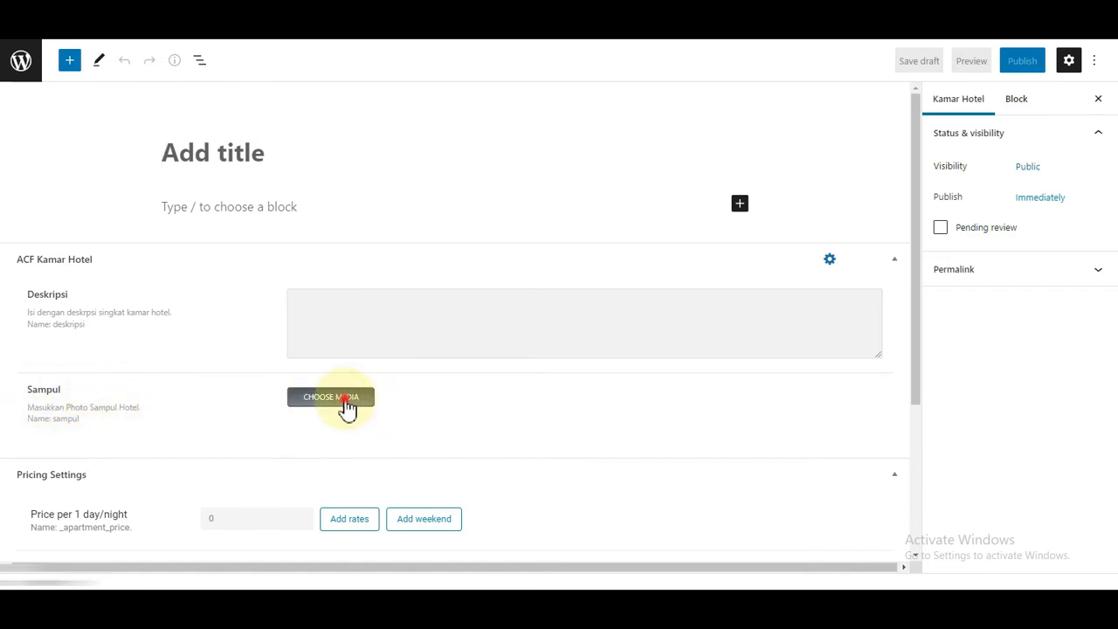
left_click(347, 400)
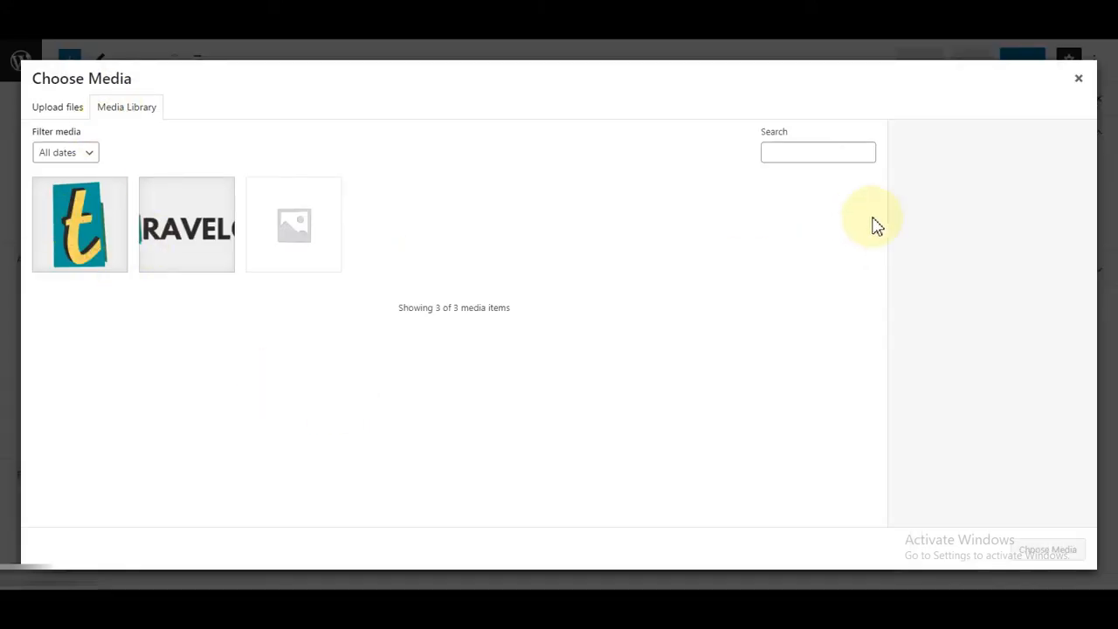
left_click(1080, 77)
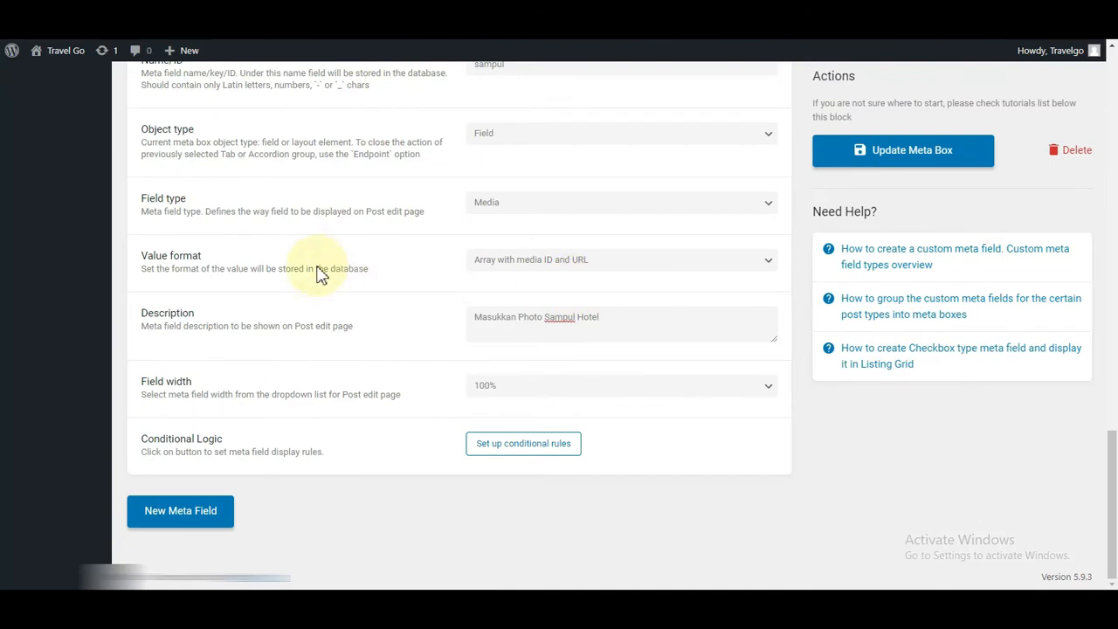
Step: Add a new meta field labelled Gallery, with its ID filled from the label
left_click(163, 516)
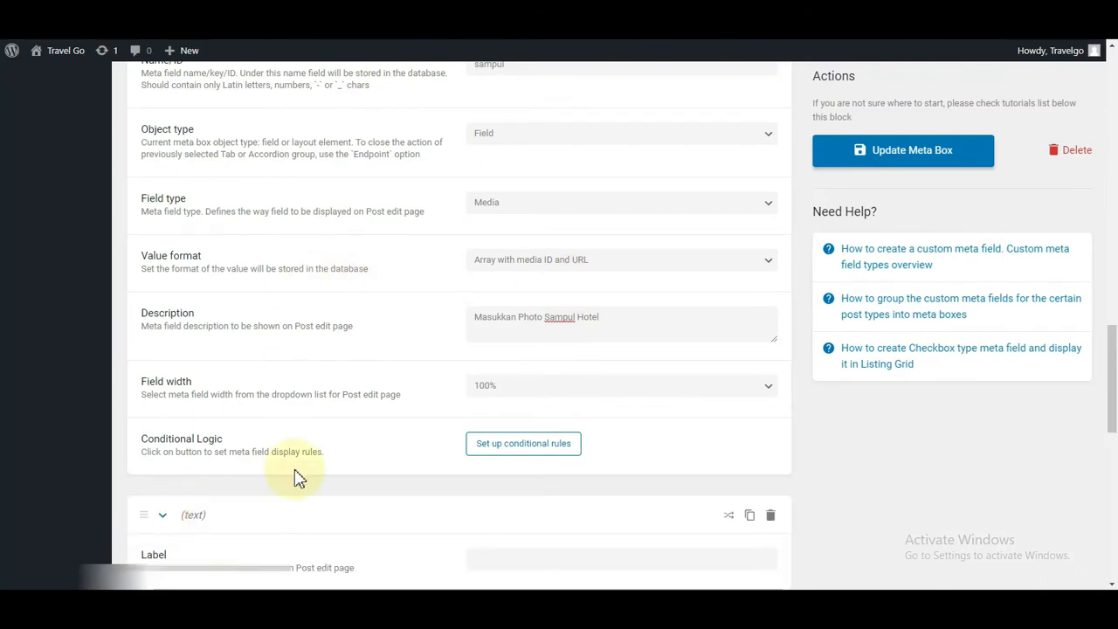
scroll(348, 393, "down", 3)
left_click(496, 282)
type("Gallery")
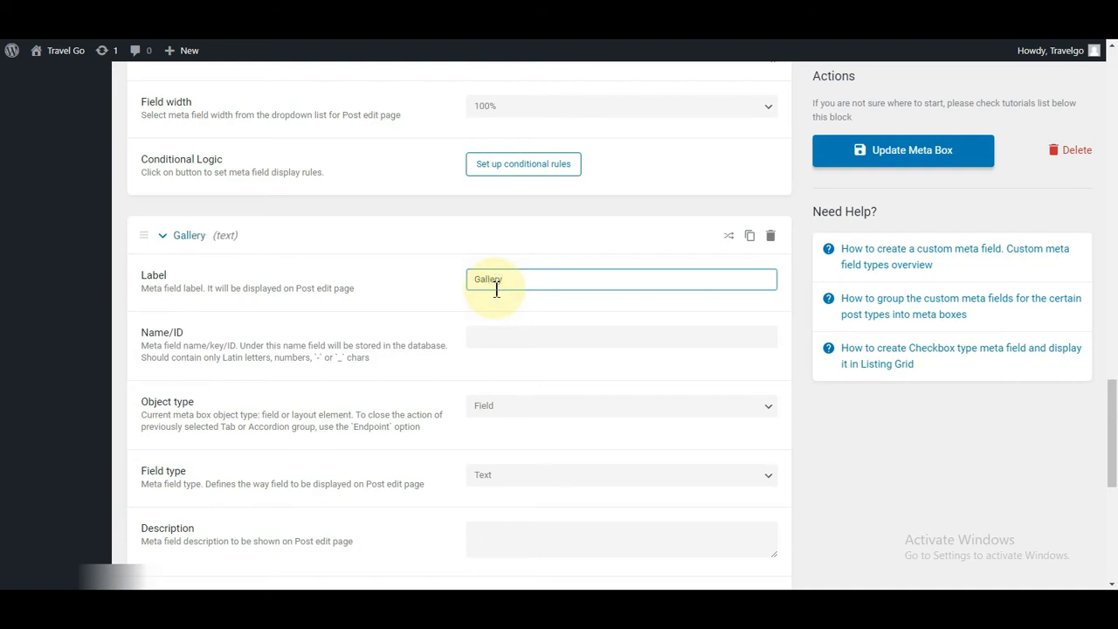
left_click(493, 342)
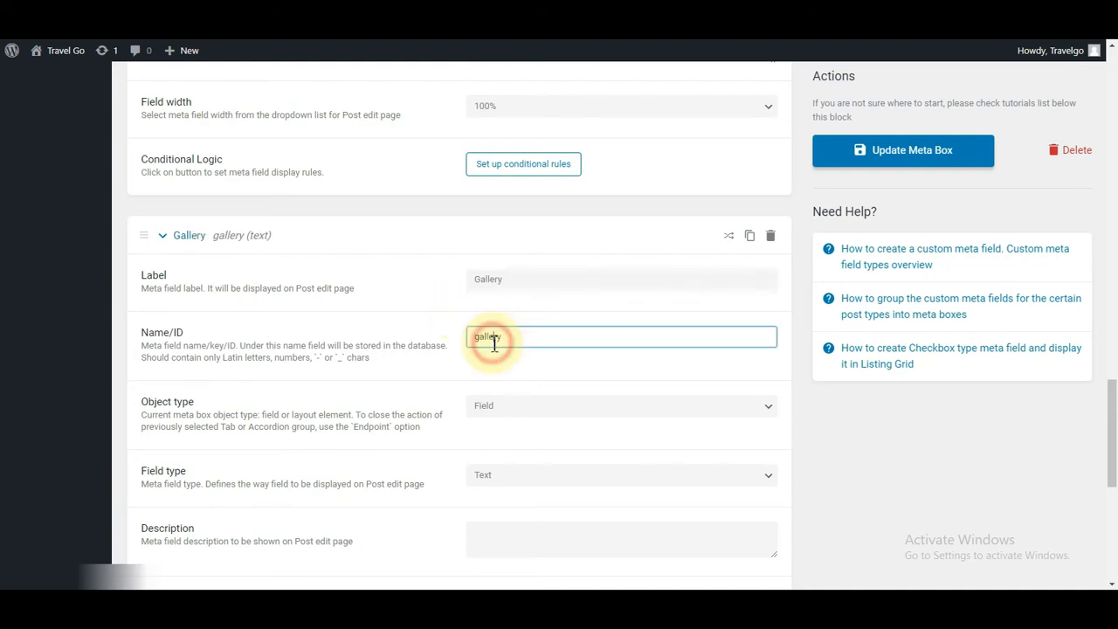
scroll(524, 262, "down", 3)
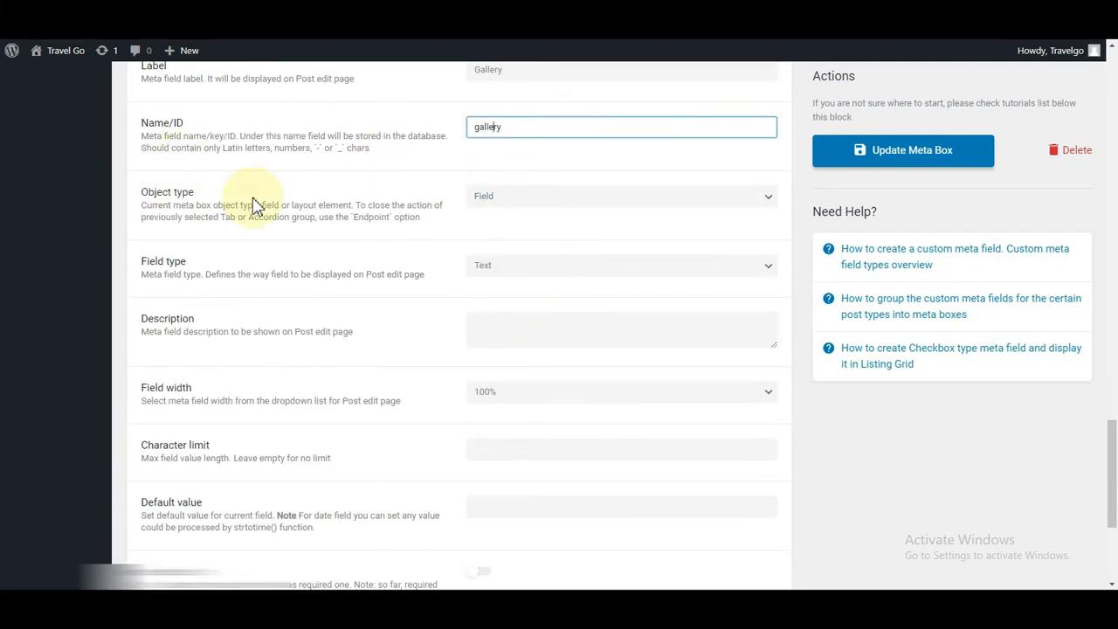
left_click(557, 203)
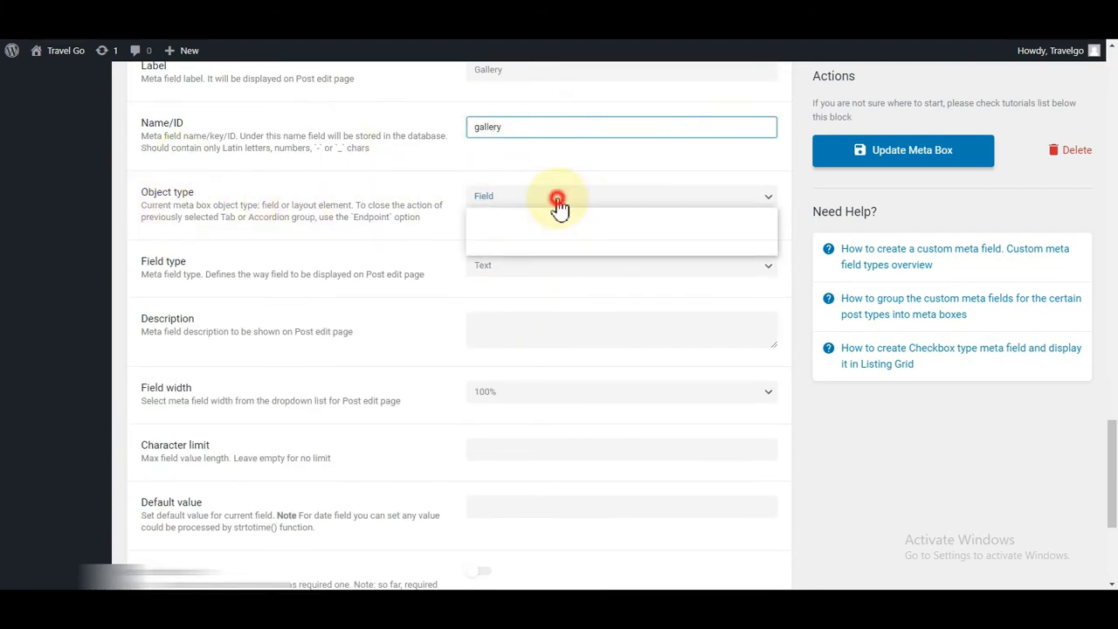
left_click(486, 215)
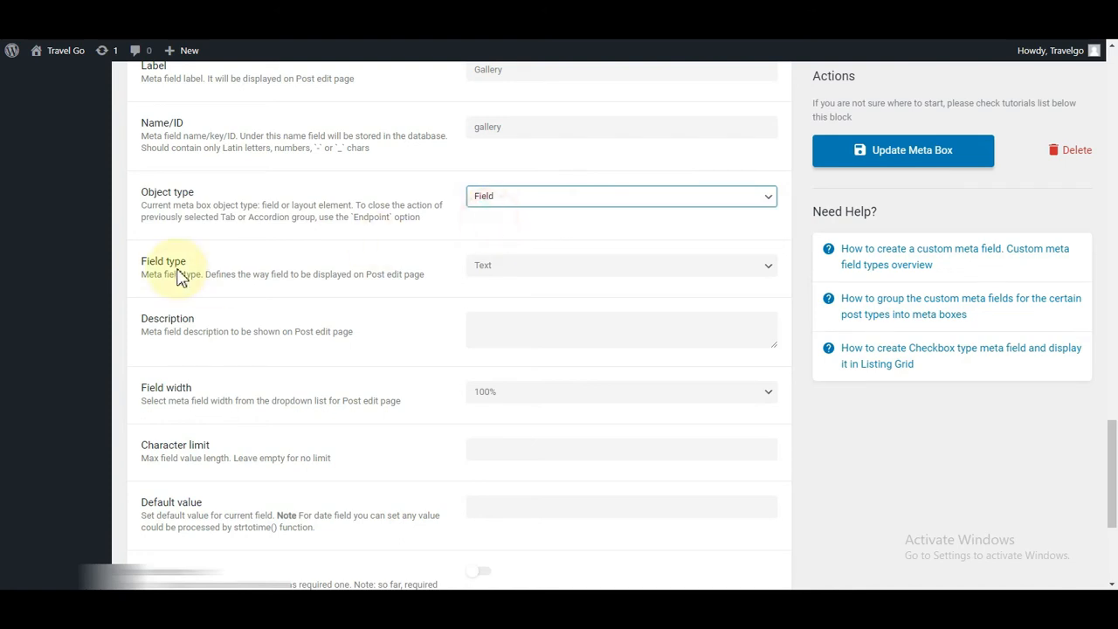
Step: Make it a Gallery field storing media ID and URL, described 'Masukkan Gambar hotel (Maksimal 5)'
left_click(564, 271)
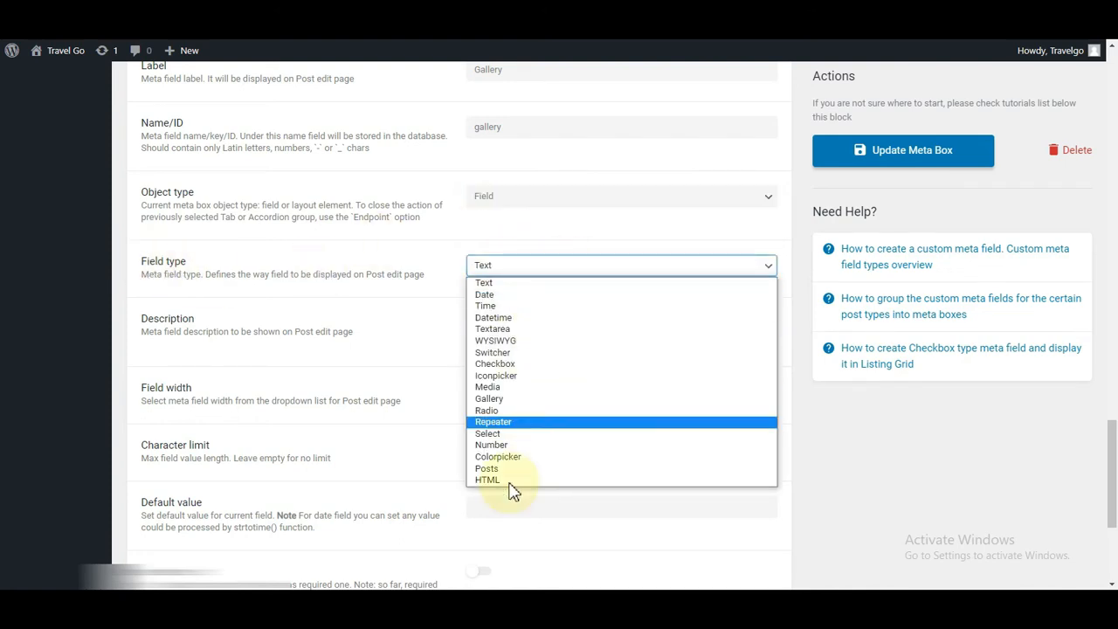
left_click(488, 404)
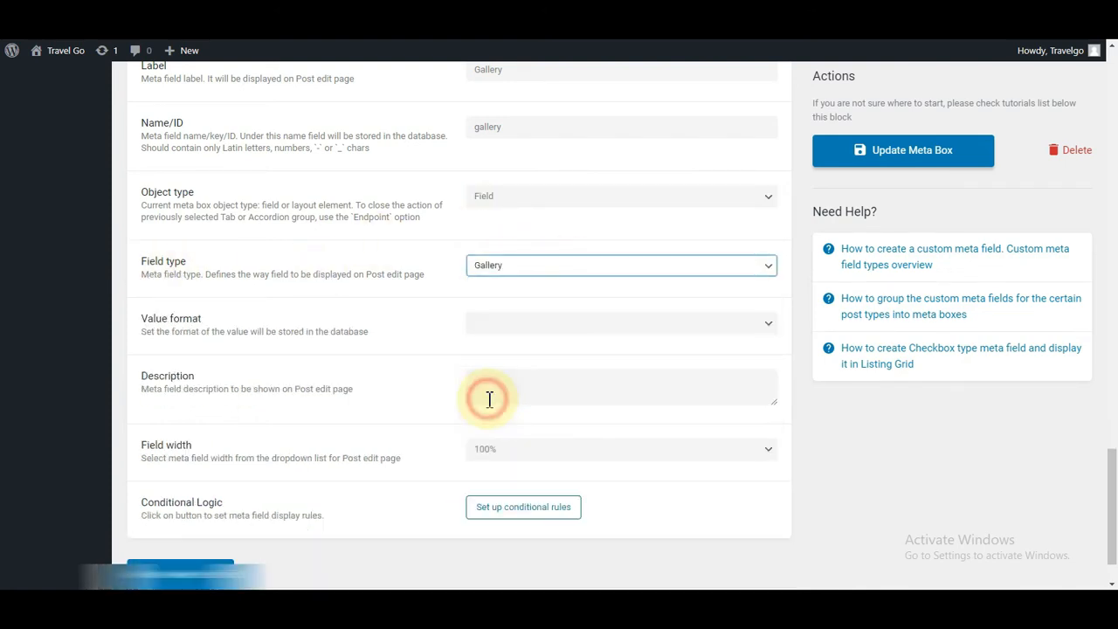
scroll(492, 315, "down", 2)
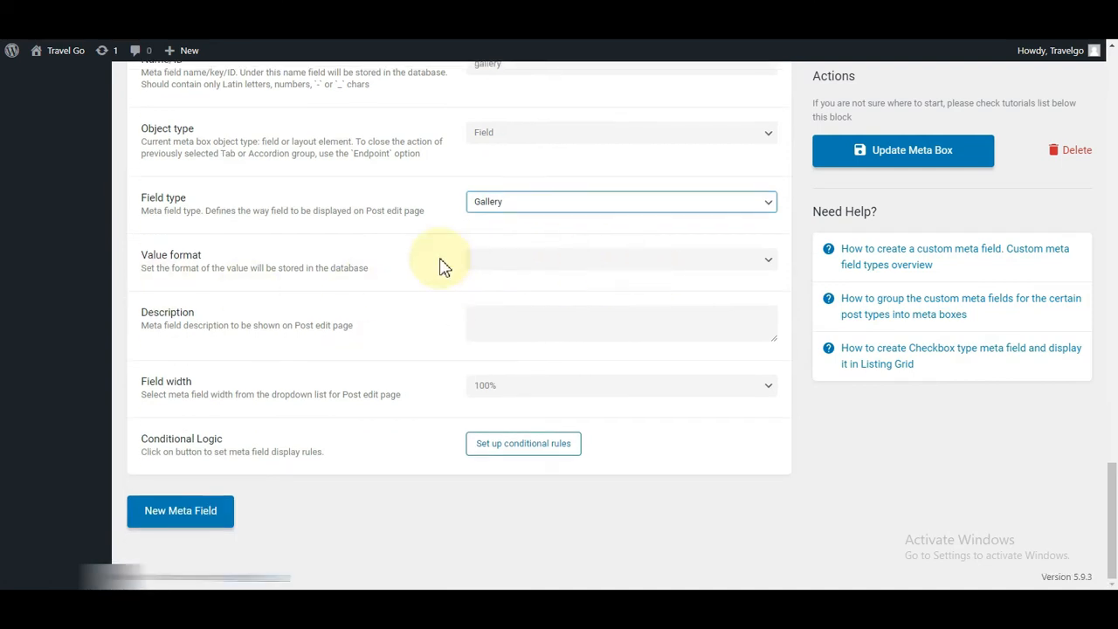
left_click(518, 262)
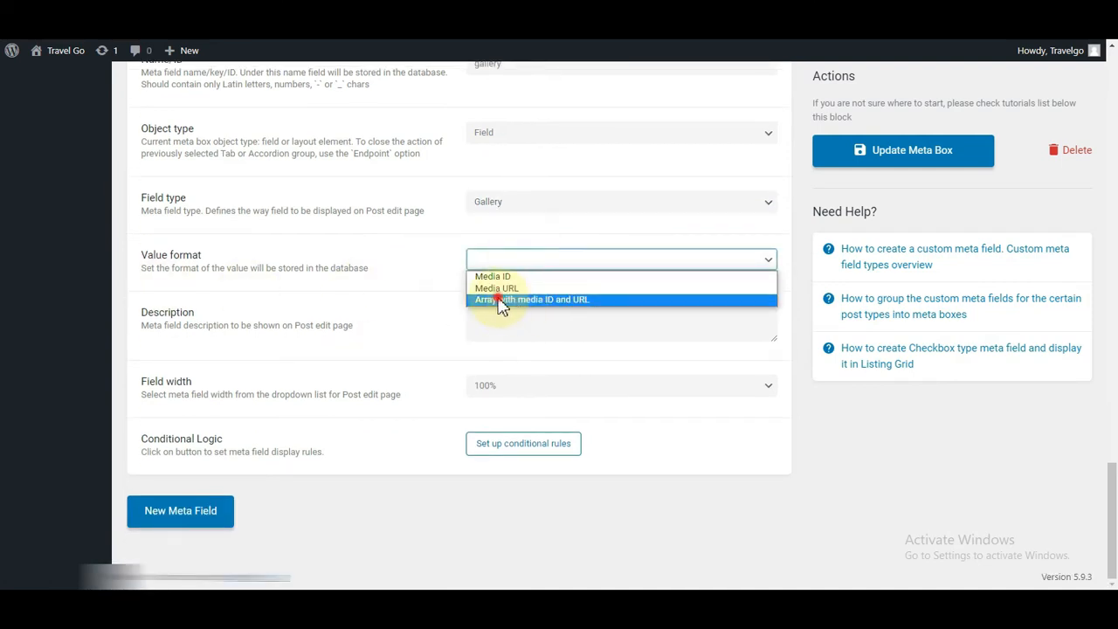
left_click(501, 302)
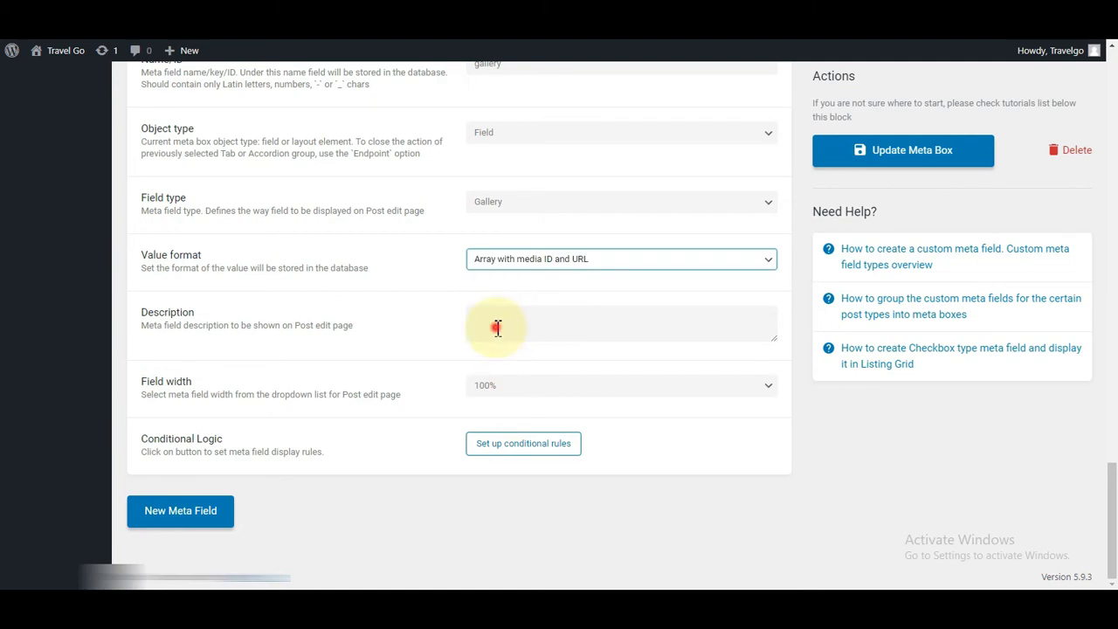
left_click(497, 327)
type("Masukkan Gambar hotel (Maksimal 5)")
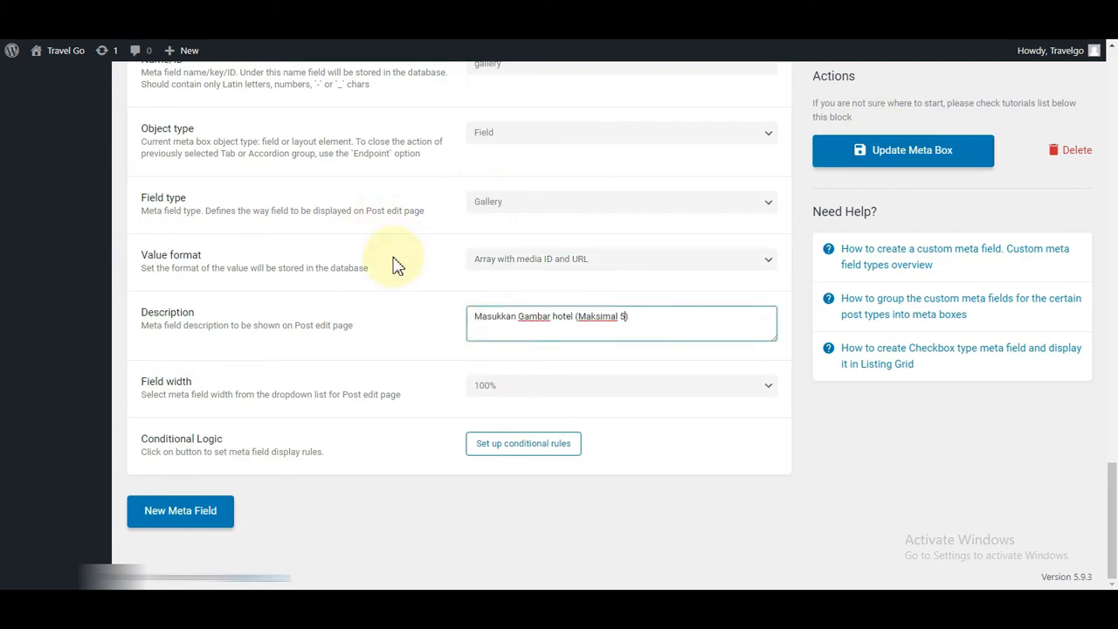
Step: Add another empty meta field below Gallery and start entering its label
left_click(178, 521)
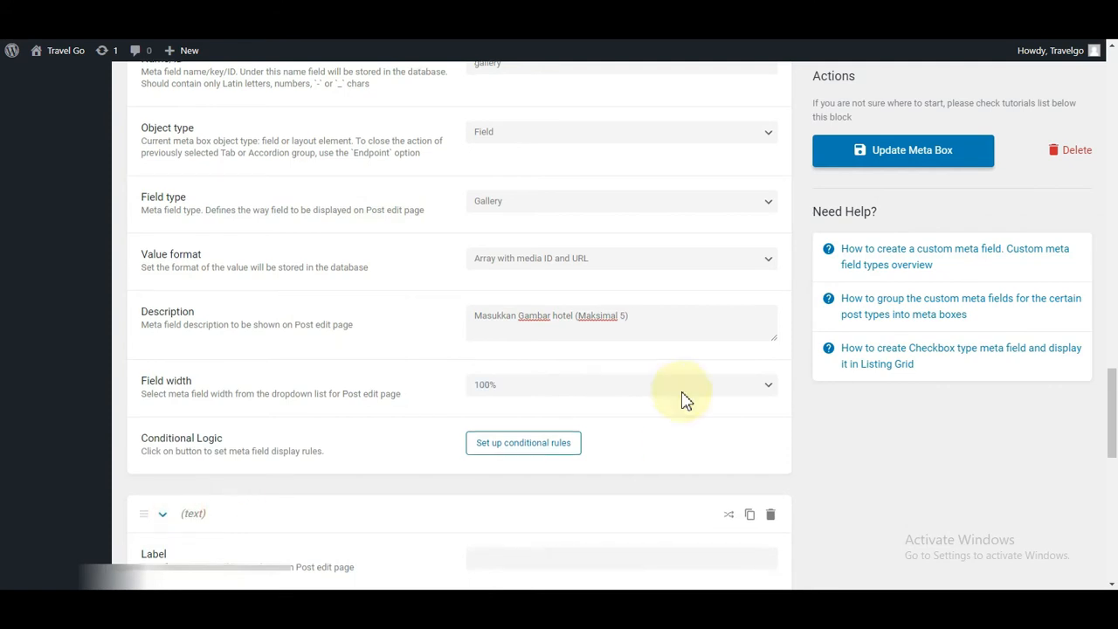
scroll(686, 400, "down", 3)
left_click(502, 348)
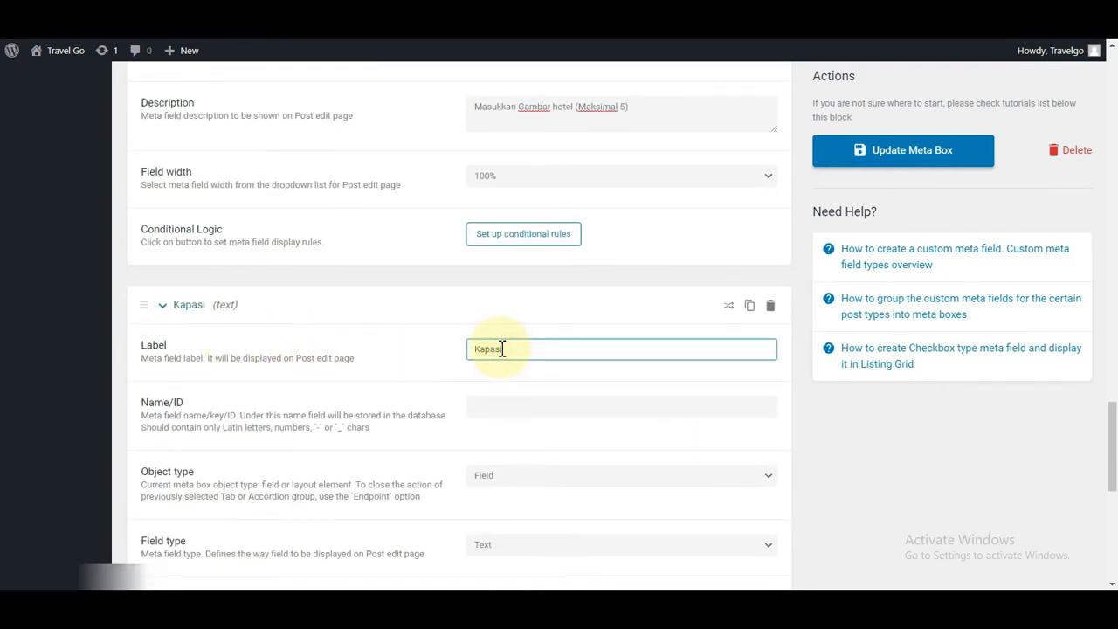
Step: Name the field Kapasitas and make it a Number field
left_click(512, 405)
scroll(595, 394, "down", 2)
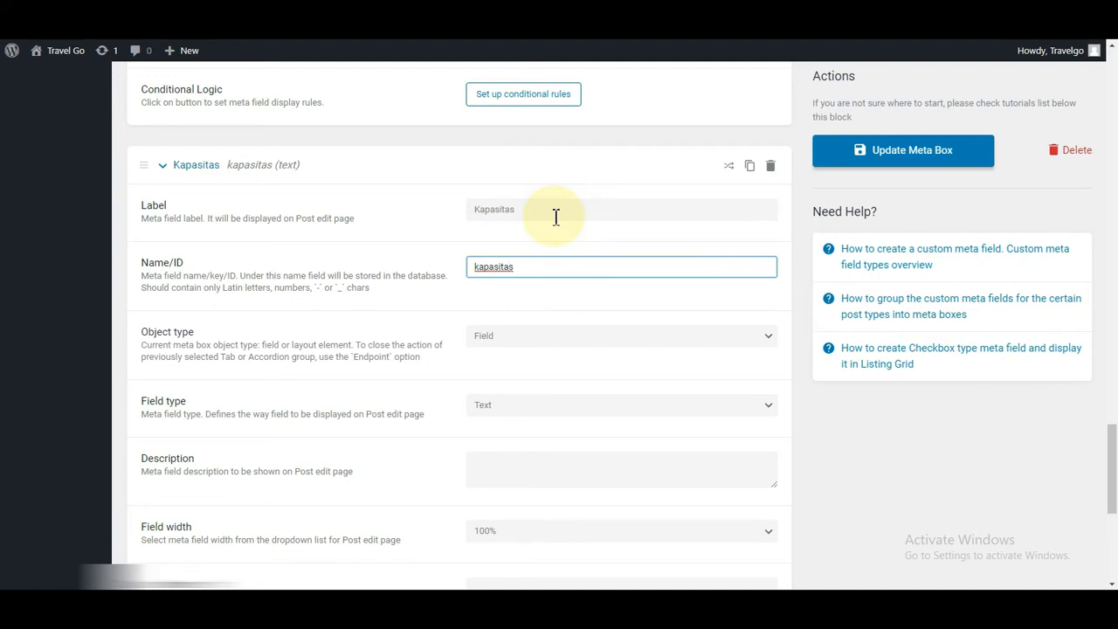
scroll(600, 243, "down", 1)
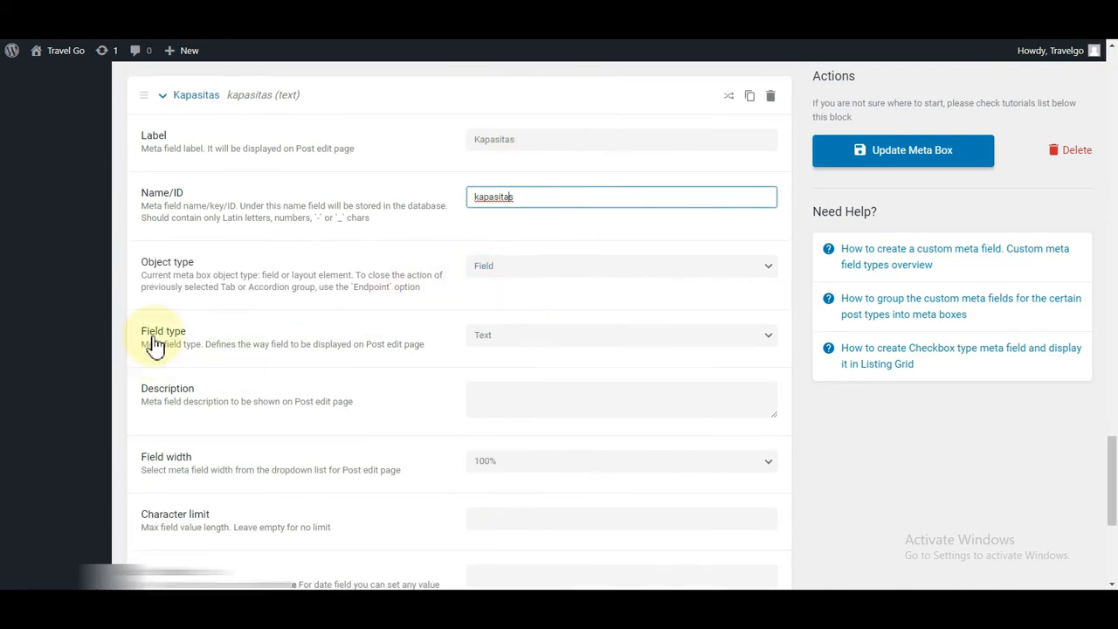
left_click(507, 342)
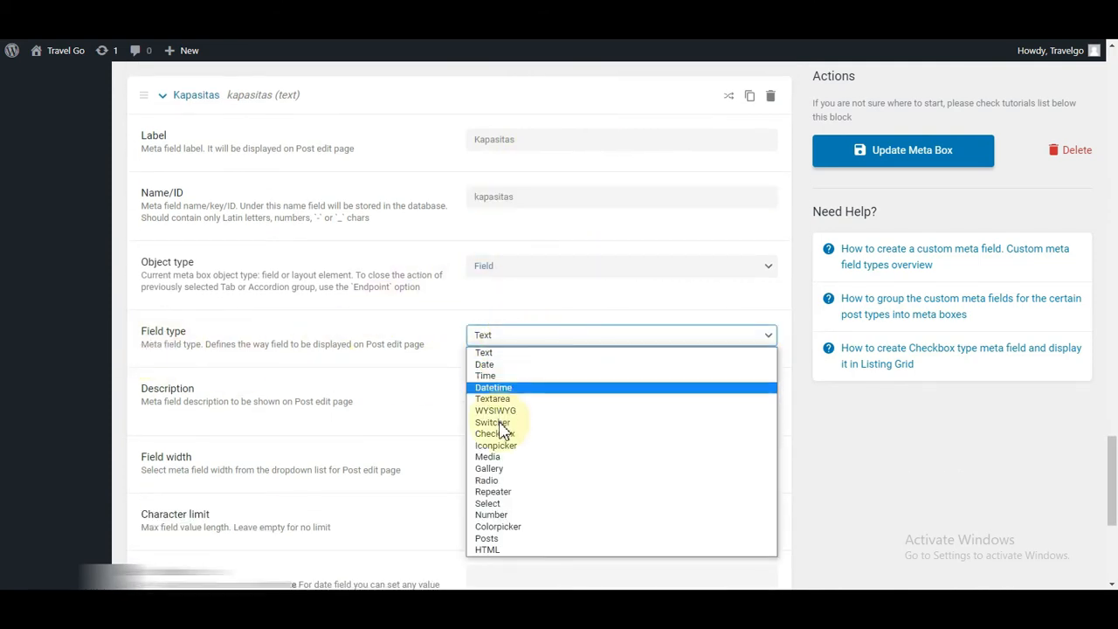
left_click(489, 514)
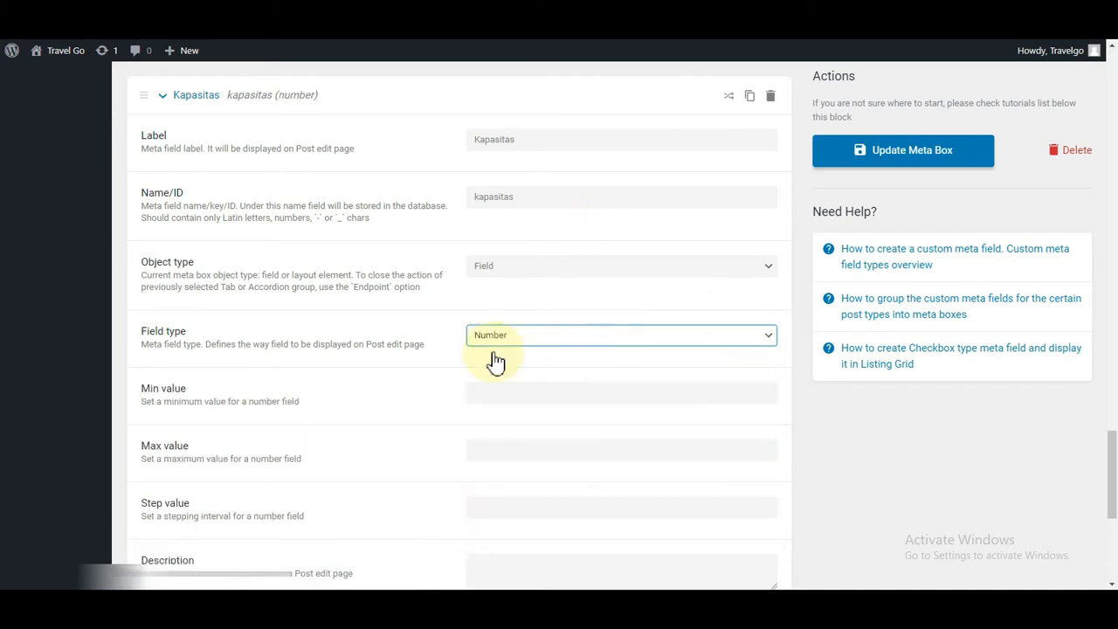
Step: Describe Kapasitas as 'Masukkan Kapasitas tamu' and update the meta box
scroll(495, 362, "down", 2)
scroll(407, 372, "down", 2)
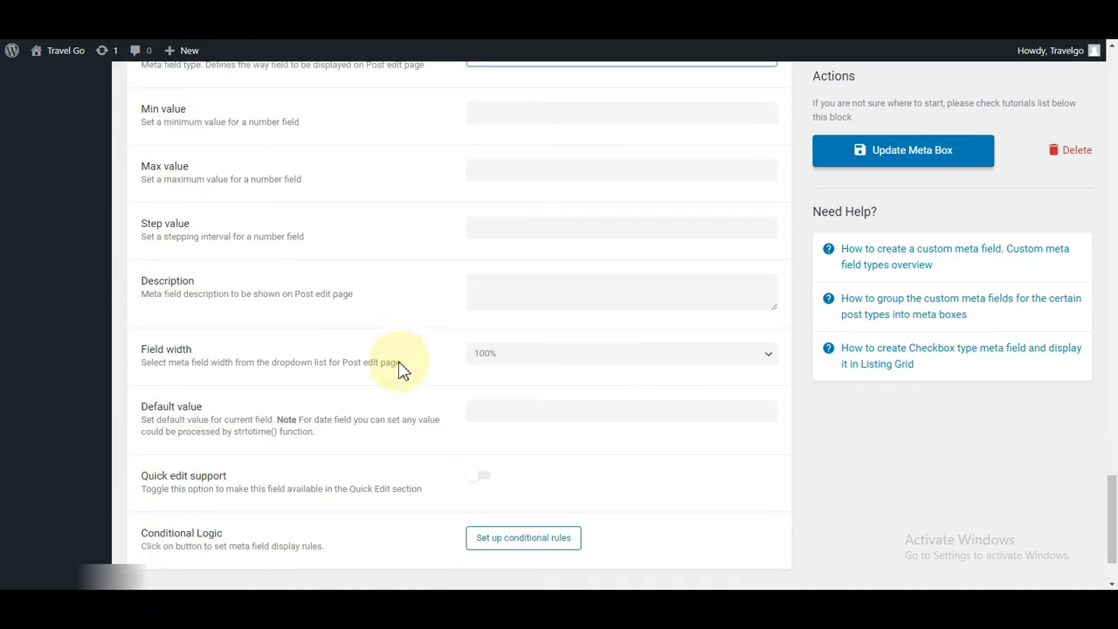
left_click(578, 289)
type("Masukkan Kapasitas ta")
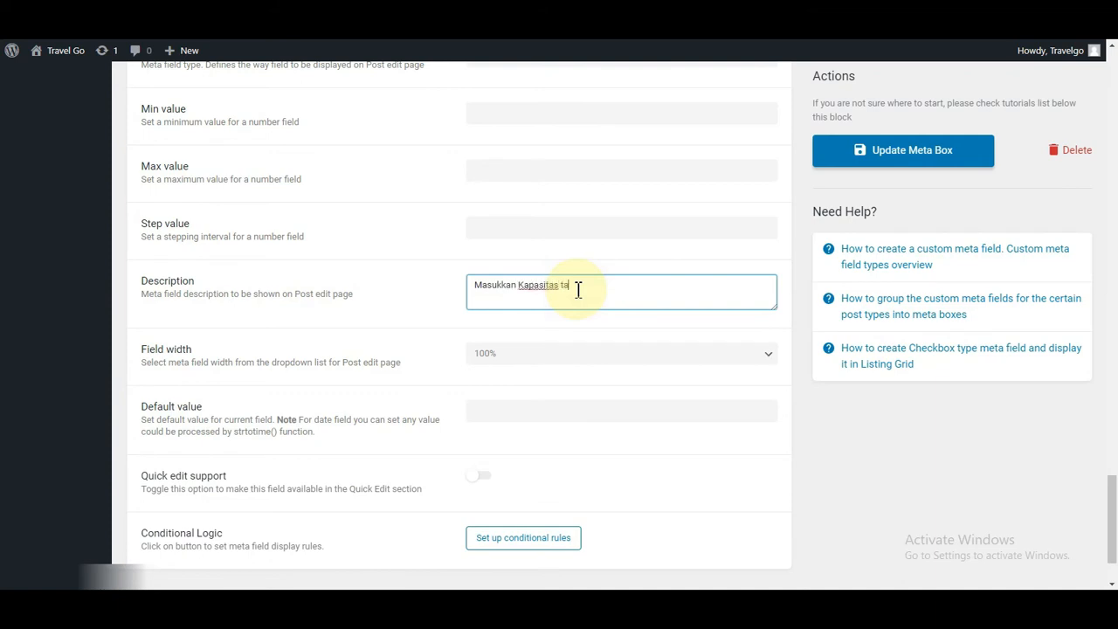
type("mu")
left_click(882, 152)
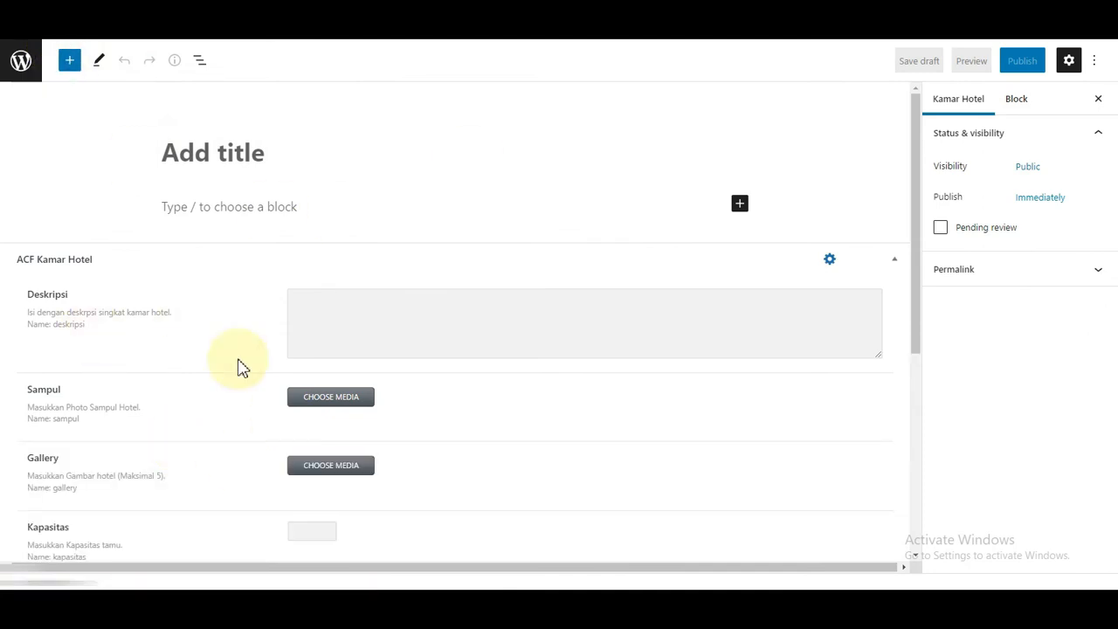
Step: Review the Deskripsi, Sampul, Gallery and Kapasitas fields, then begin titling the post 'Hotel Cantika'
scroll(127, 435, "down", 1)
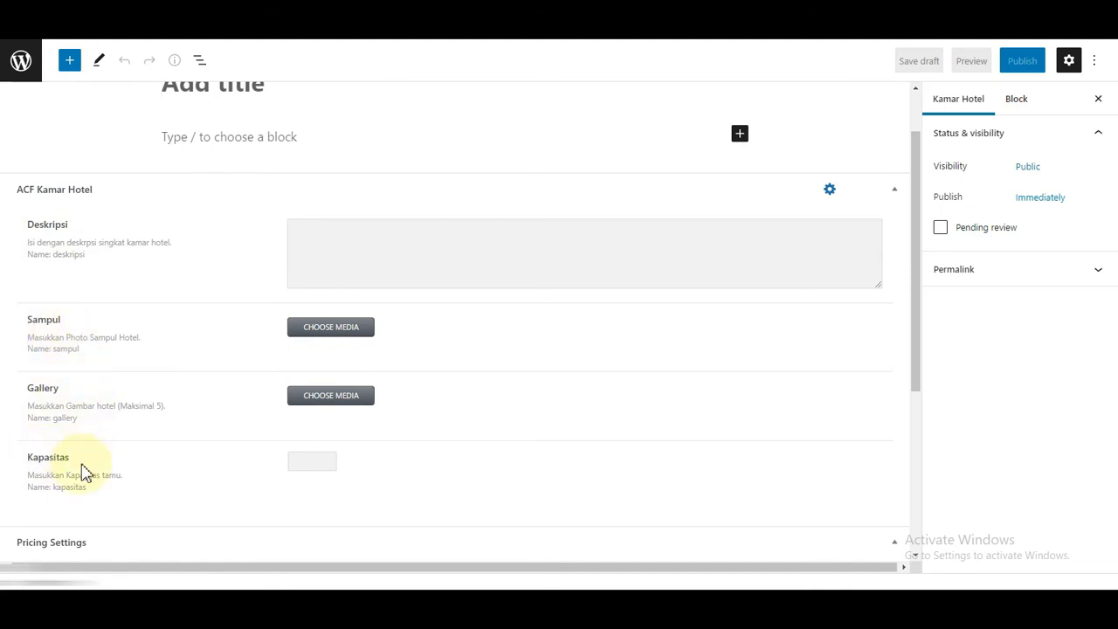
scroll(96, 463, "down", 2)
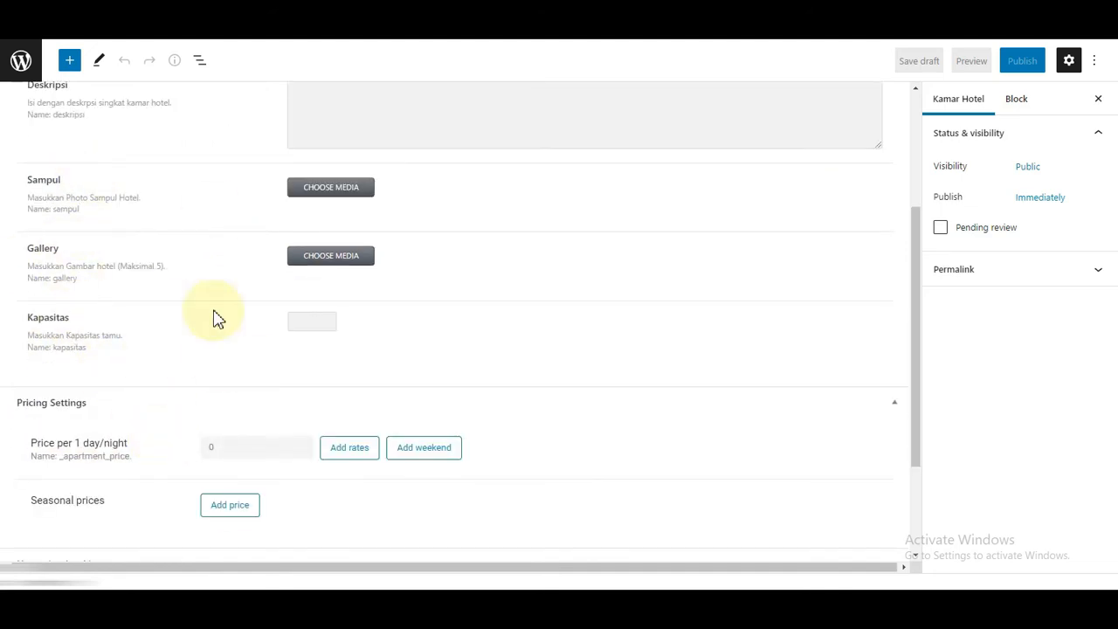
scroll(626, 294, "up", 3)
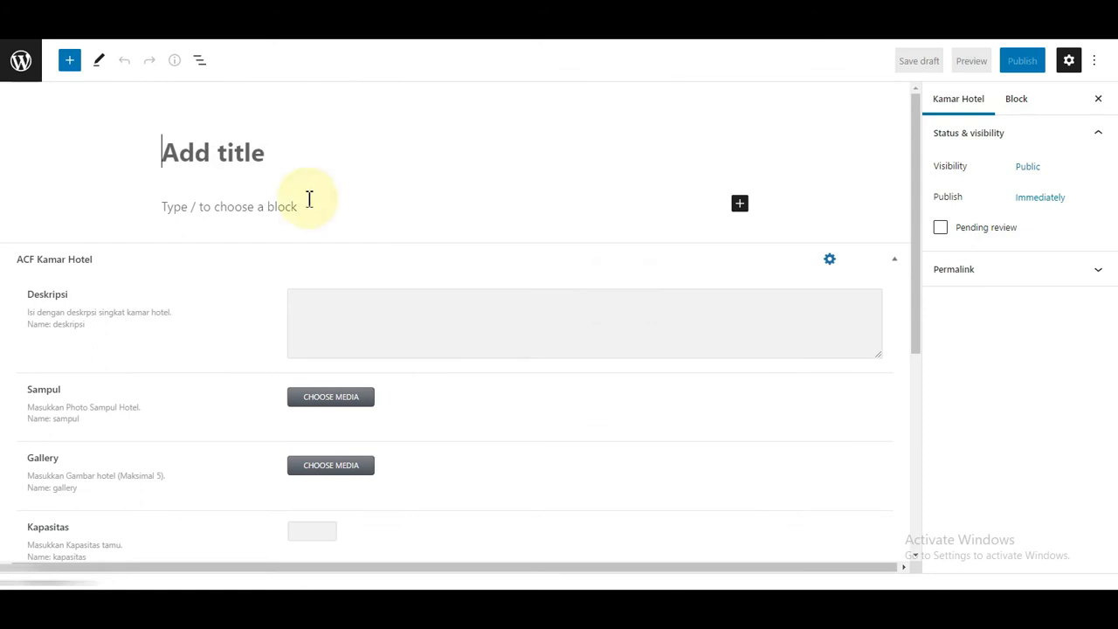
type("Hotel Cantika Bandung")
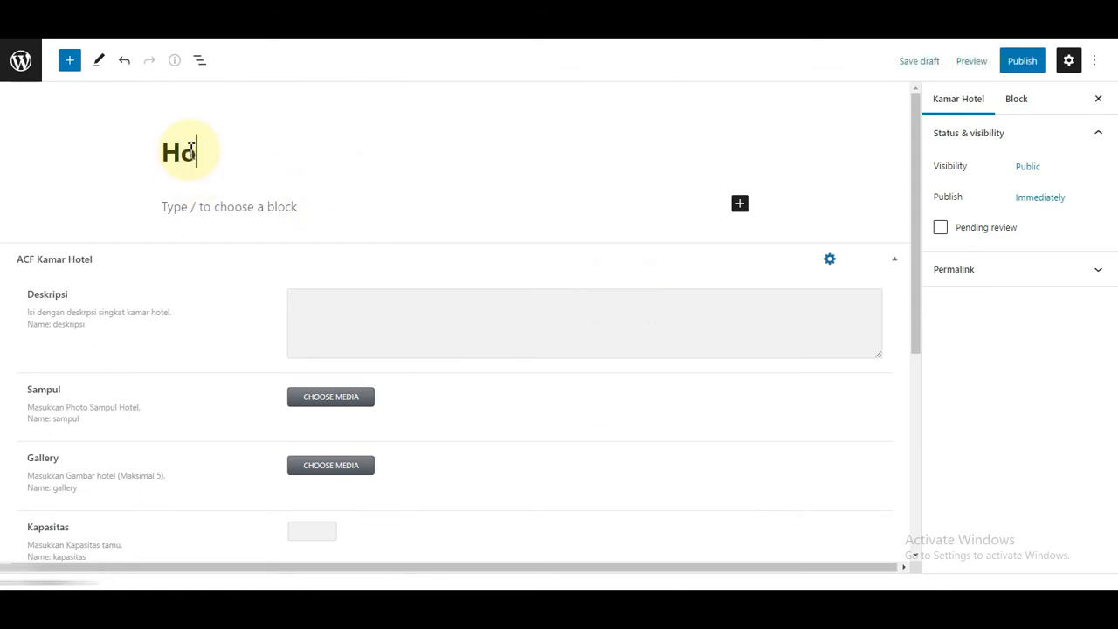
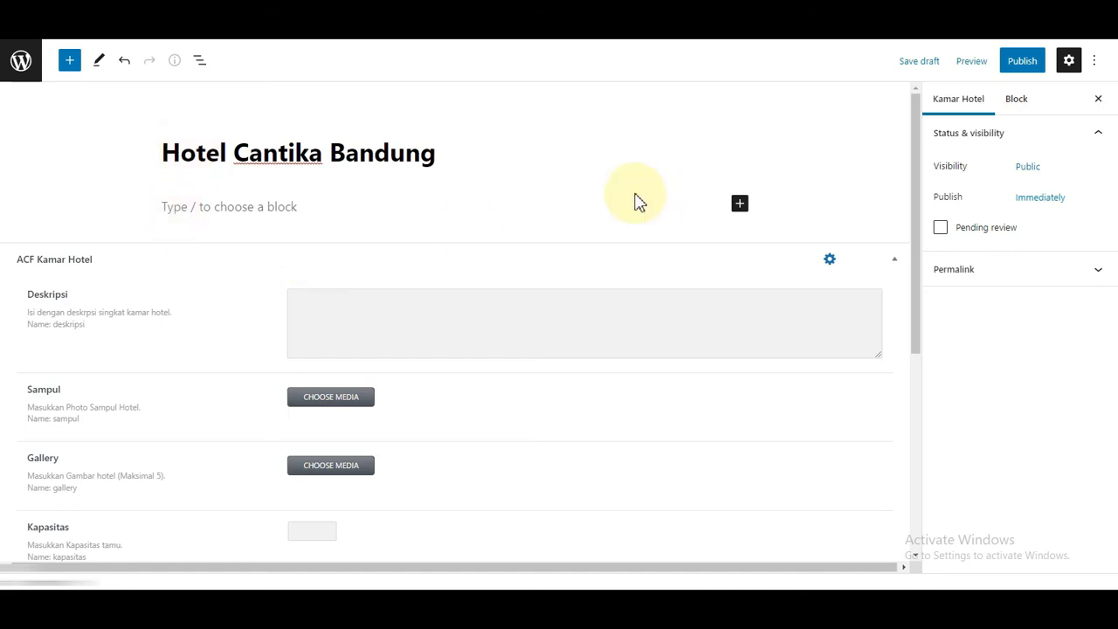
Step: Fill Deskripsi with 'Hotel cantika bandung, letak stategis nyaman dengan berbagai macam fasilitas' three times
left_click(357, 311)
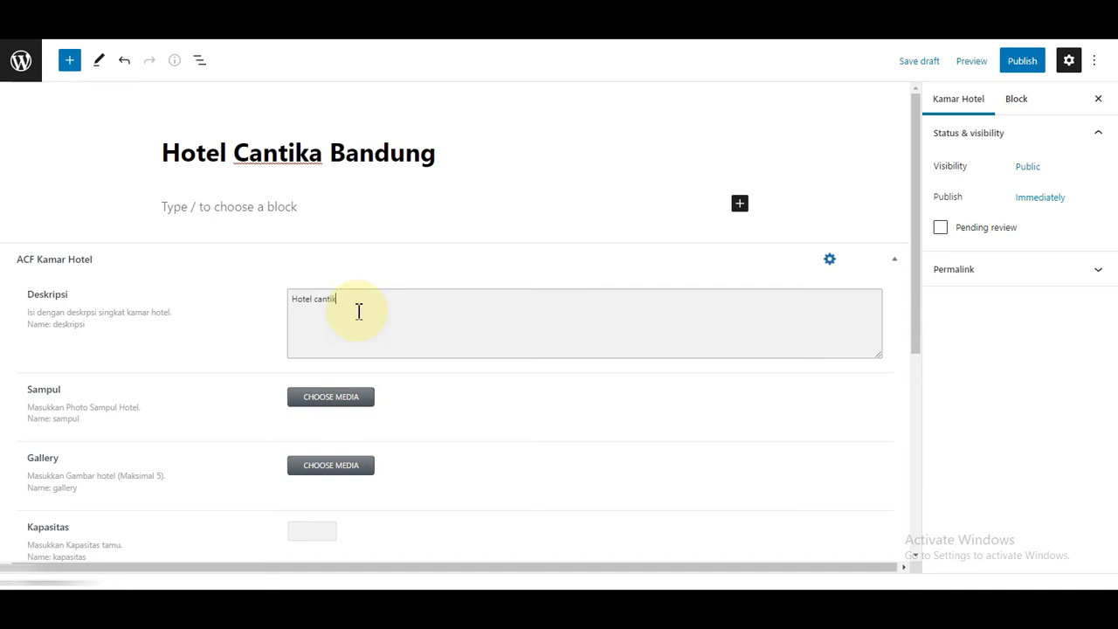
type("Hotel cantika bandung, letak stategis nyaman dengan berbagai macam fasilitas")
key("ctrl+a")
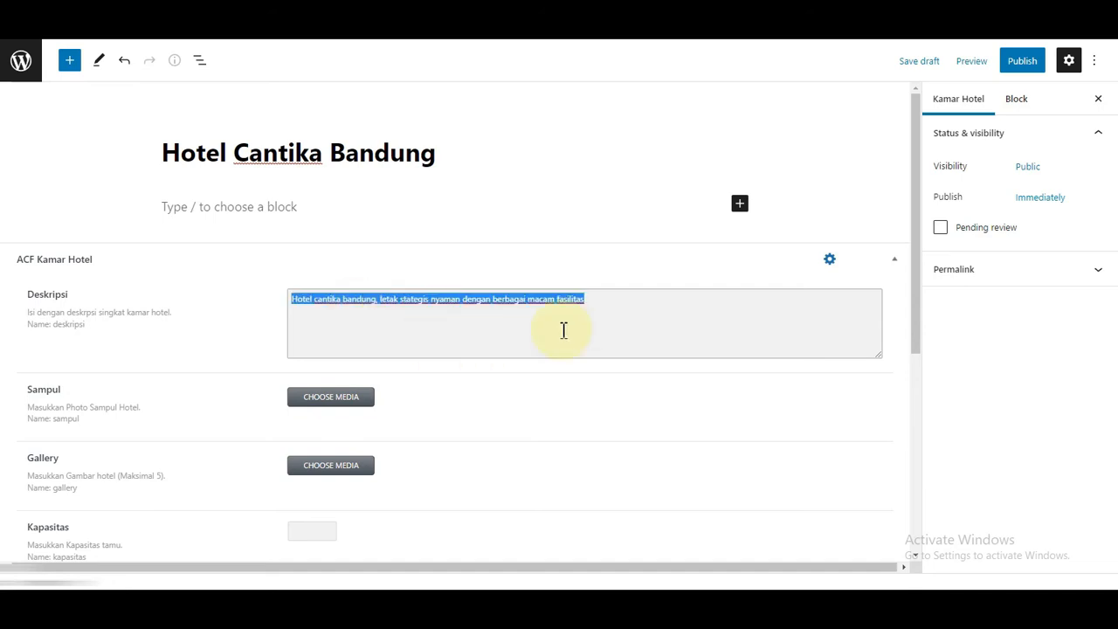
left_click(628, 304)
type("Hotel cantika bandung, letak stategis nyaman dengan berbagai macam fasilitas.")
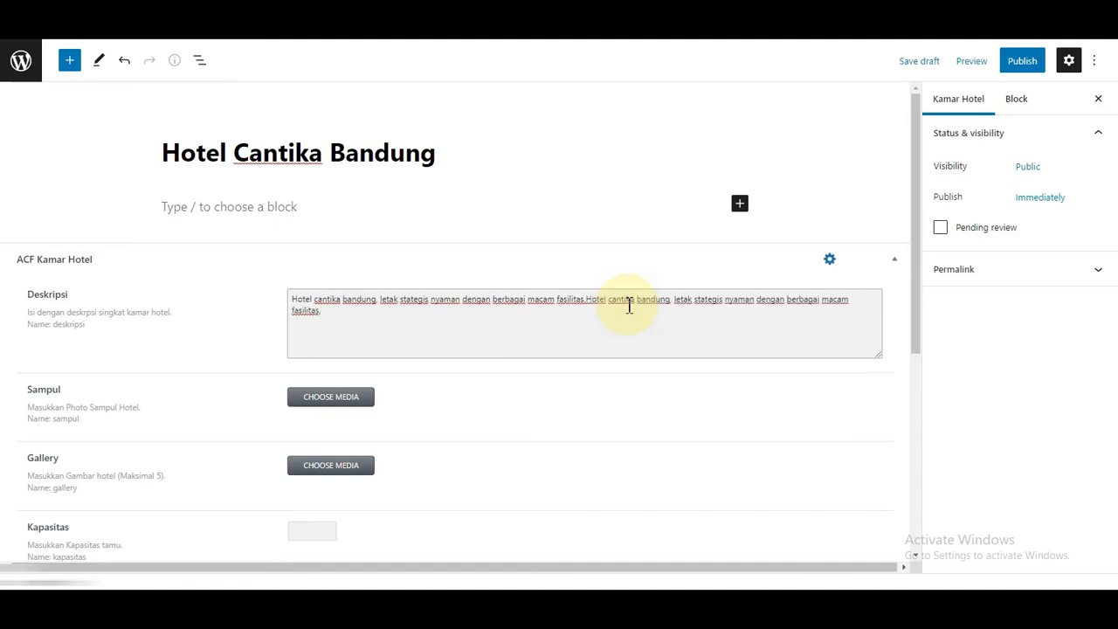
type("Hotel cantika bandung, letak stategis nyaman dengan berbagai macam fasilitas.")
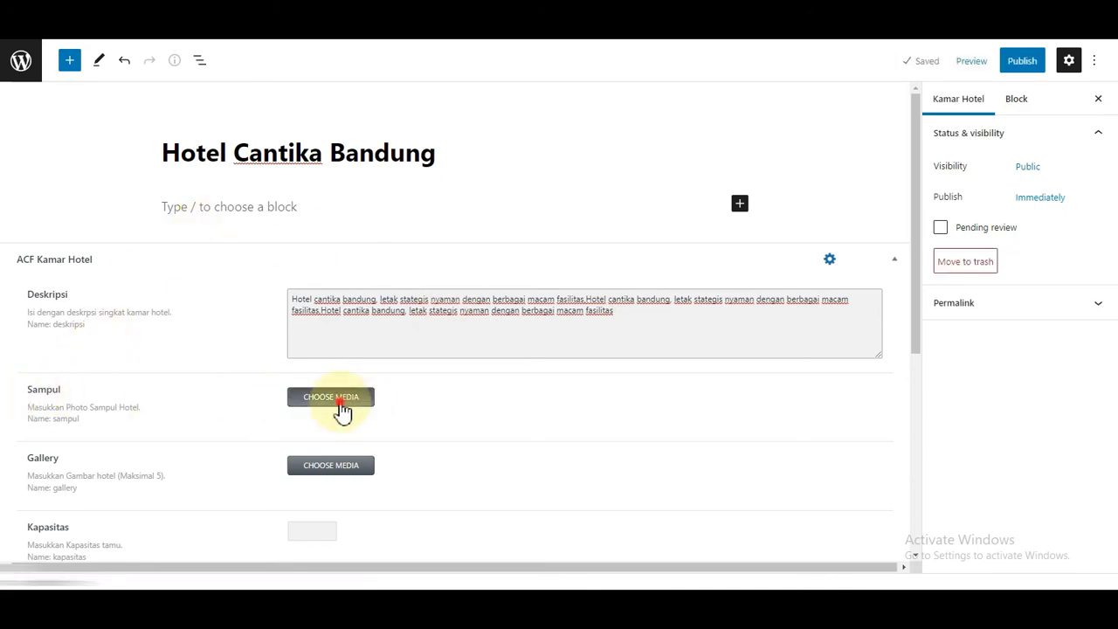
left_click(341, 409)
Step: Upload the poolside photo 305994658.jpg from Hotel Cantika Bandung and set it as the Sampul cover
left_click(55, 108)
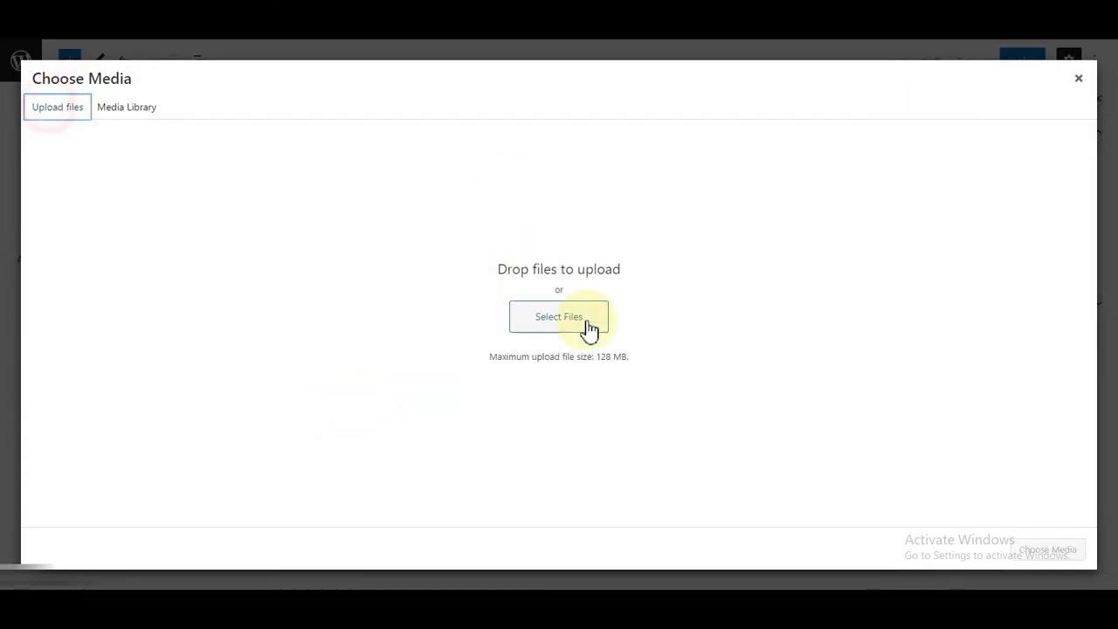
left_click(583, 316)
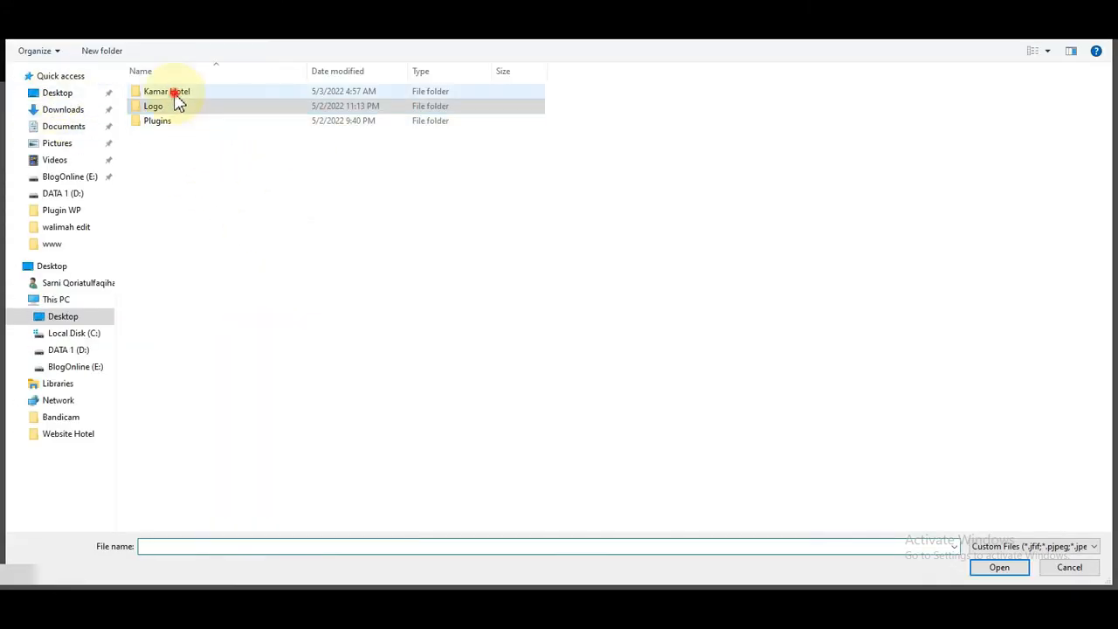
left_click(174, 96)
double_click(175, 95)
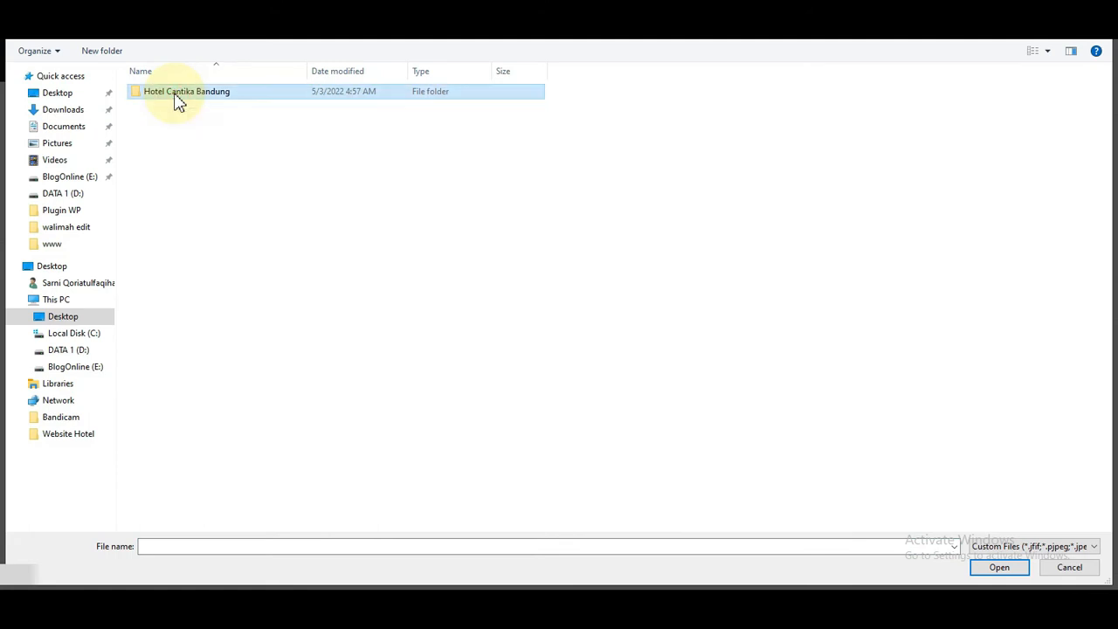
double_click(174, 92)
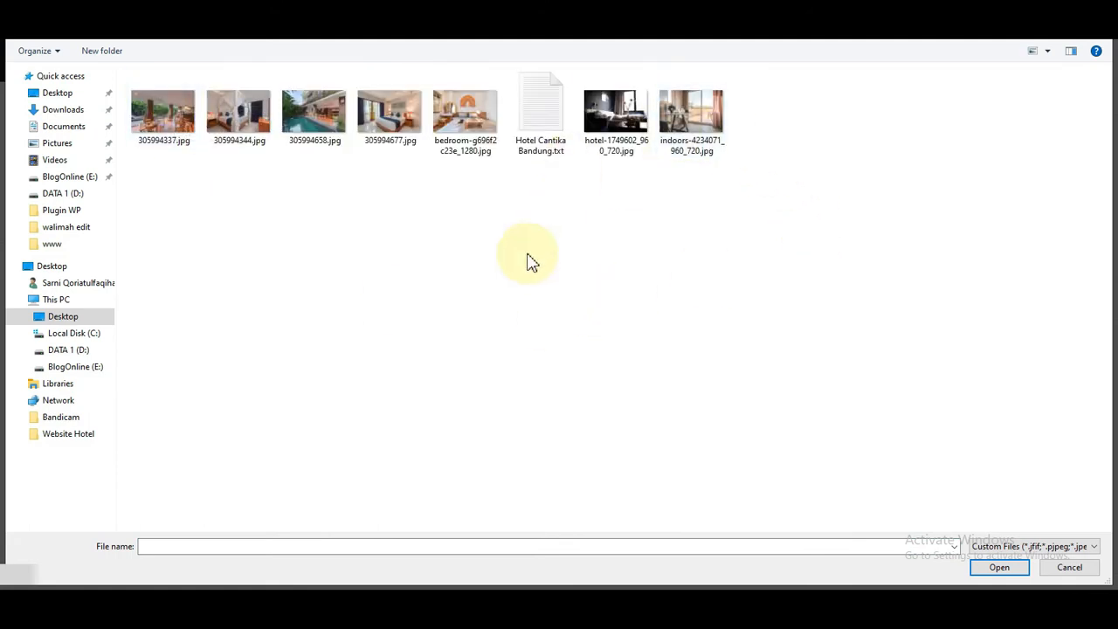
left_click(306, 122)
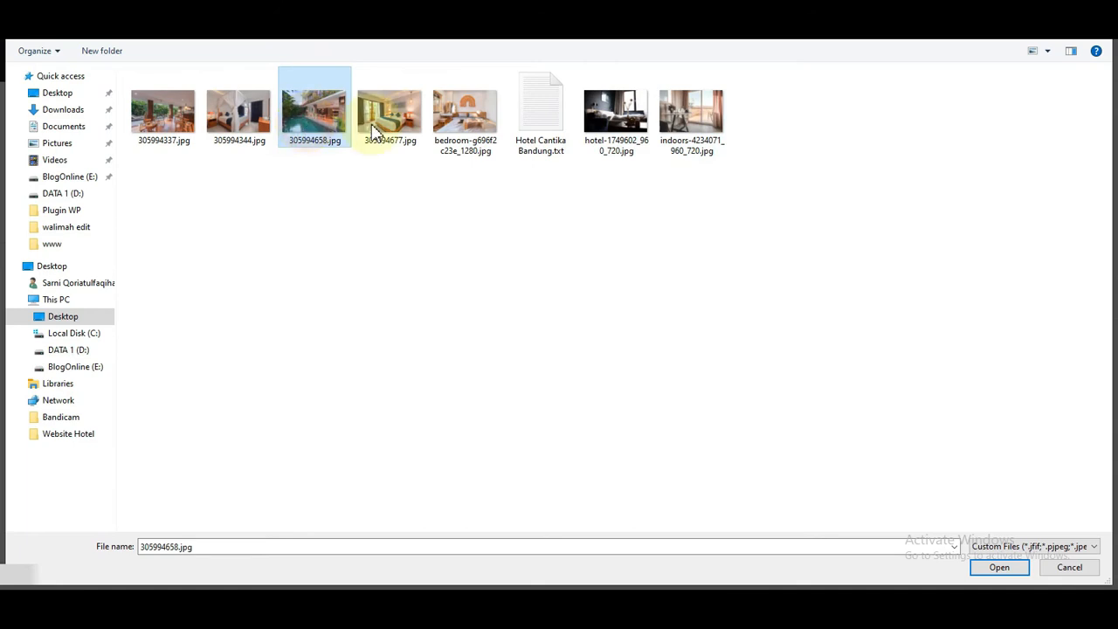
left_click(1000, 568)
left_click(1053, 550)
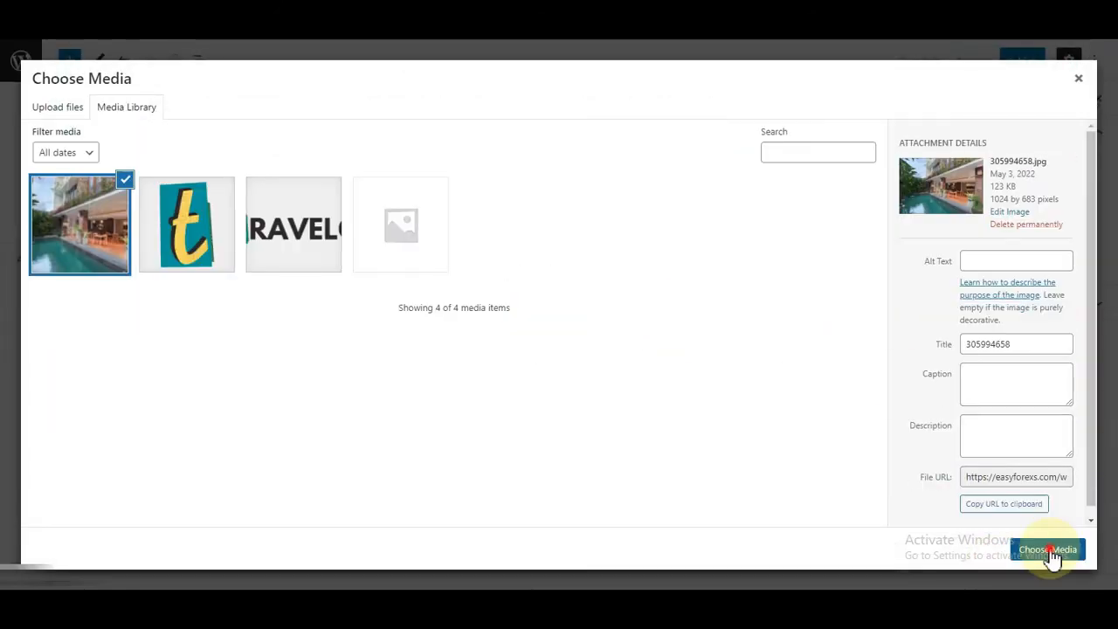
Step: Upload five room images, including indoors-4234071_960_720.jpg and 305994337.jpg, into the Gallery field
scroll(334, 363, "down", 3)
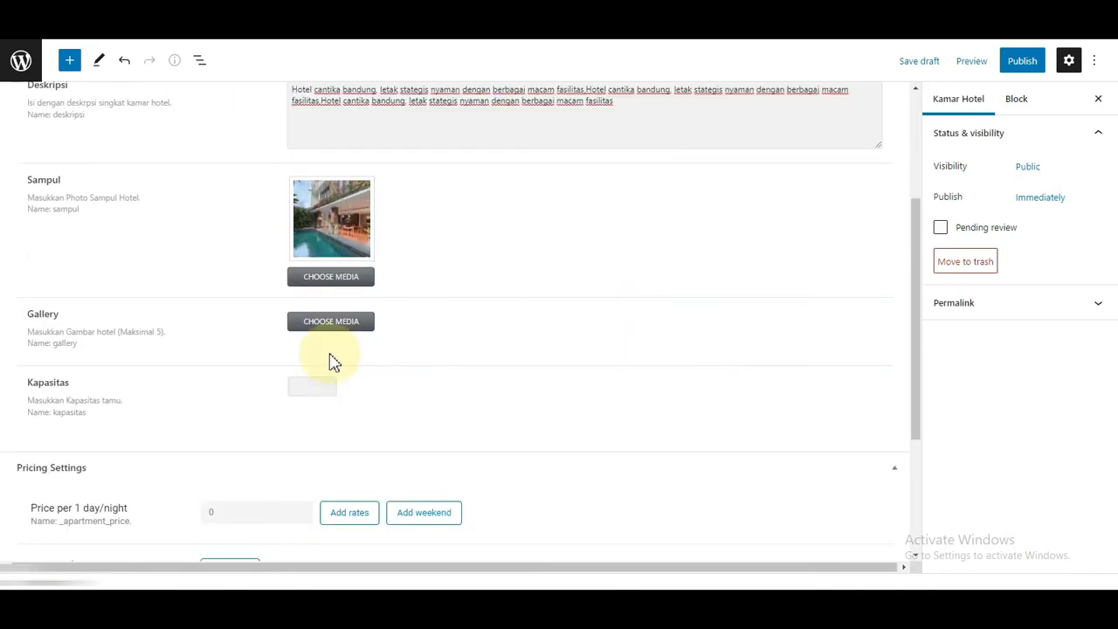
left_click(311, 325)
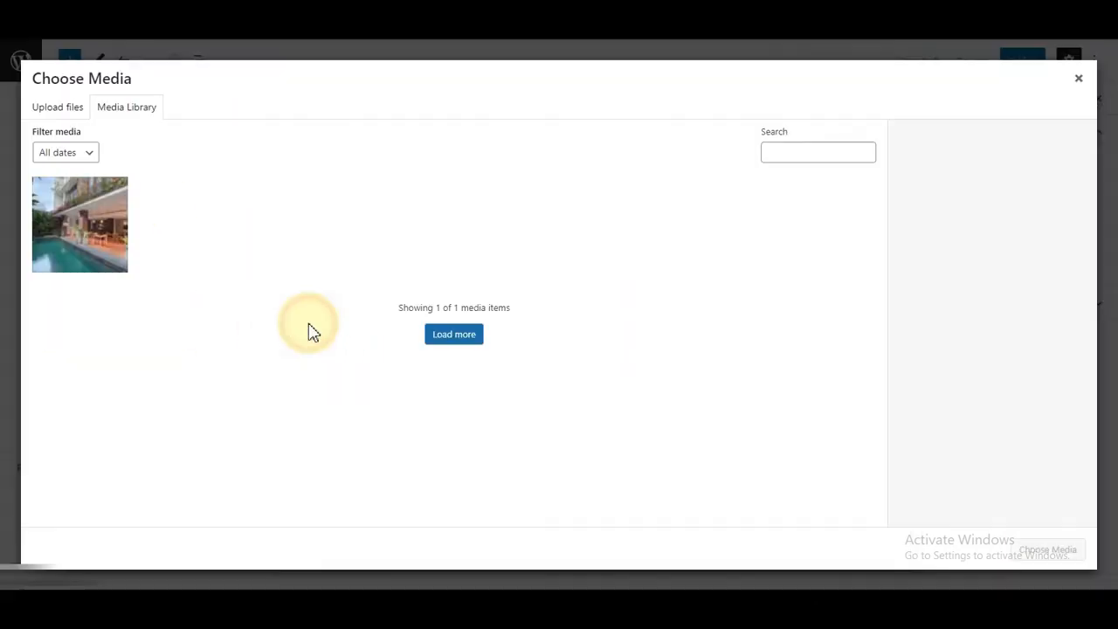
left_click(58, 108)
left_click(577, 316)
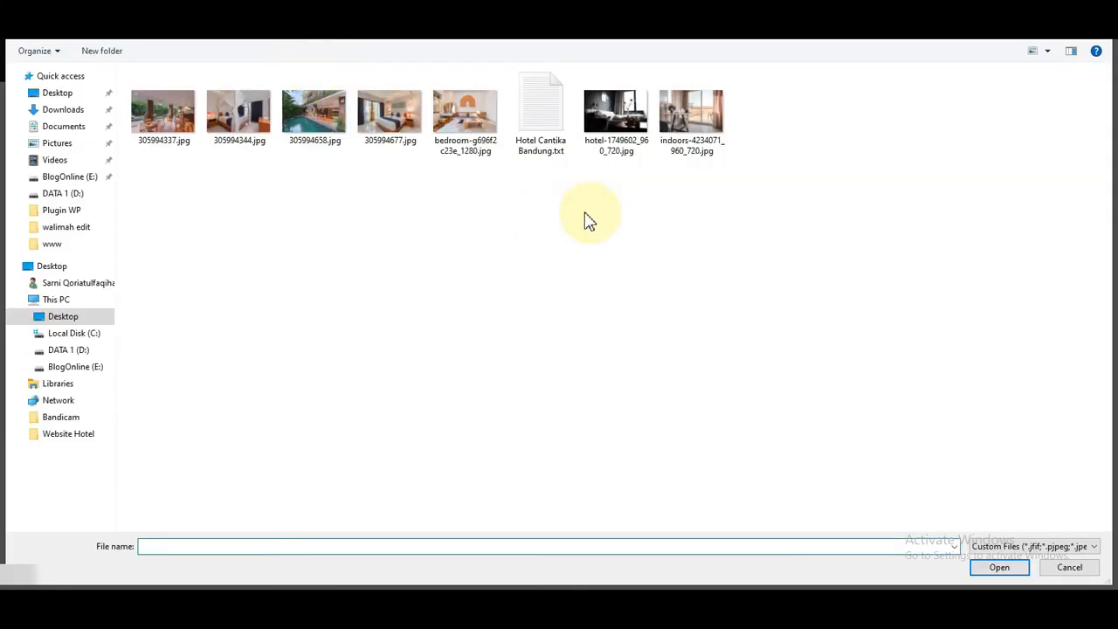
left_click(690, 114)
left_click(455, 135, "ctrl")
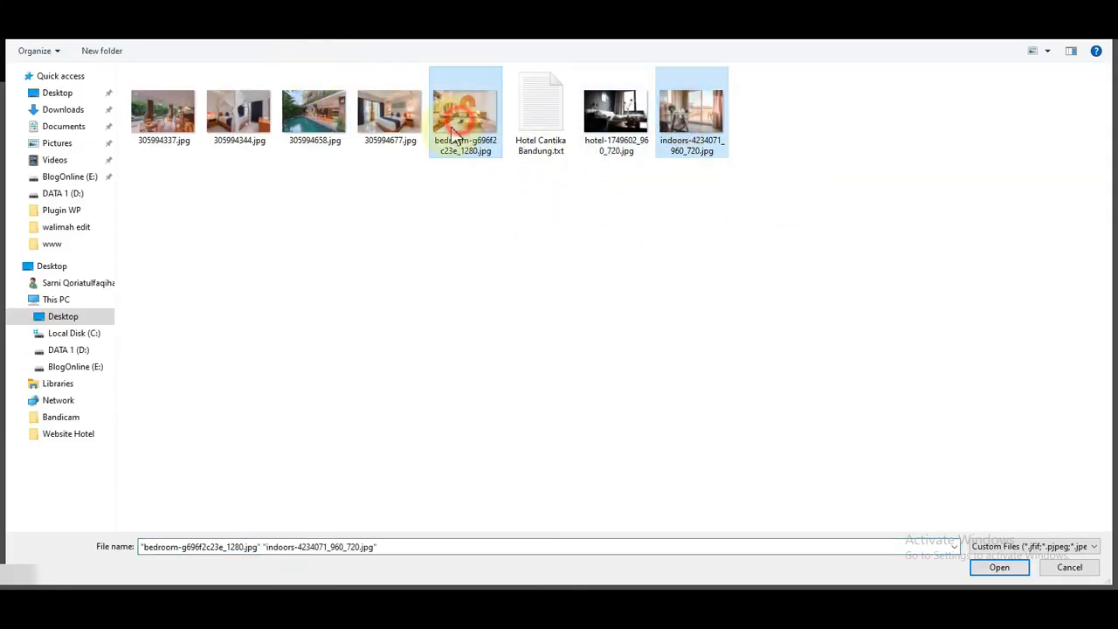
left_click(389, 139, "ctrl")
left_click(237, 136, "ctrl")
left_click(164, 129, "ctrl")
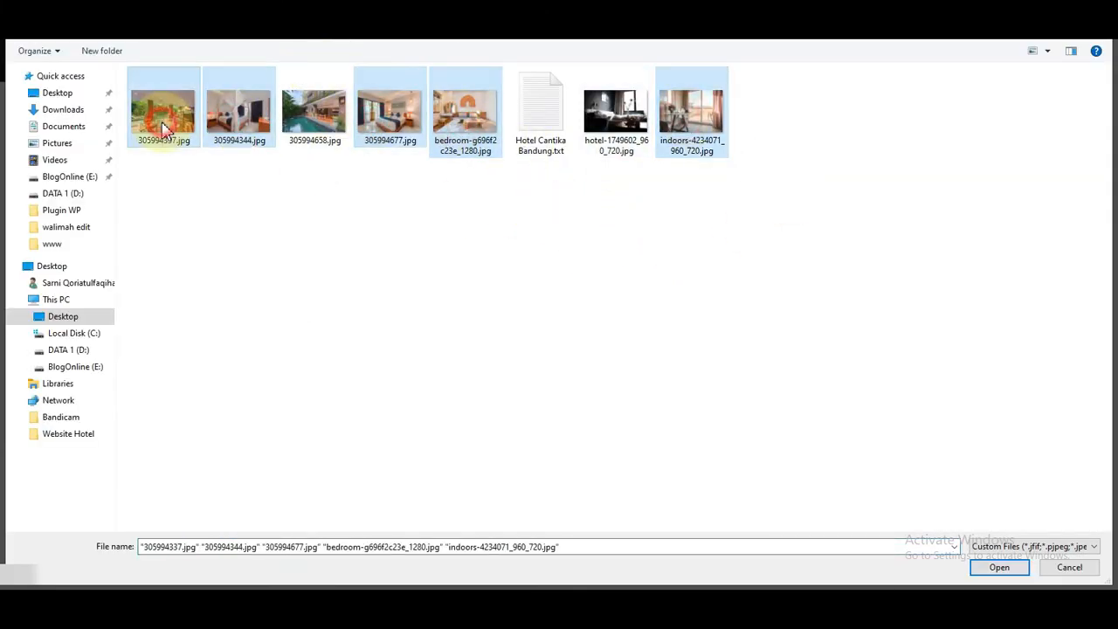
left_click(1000, 567)
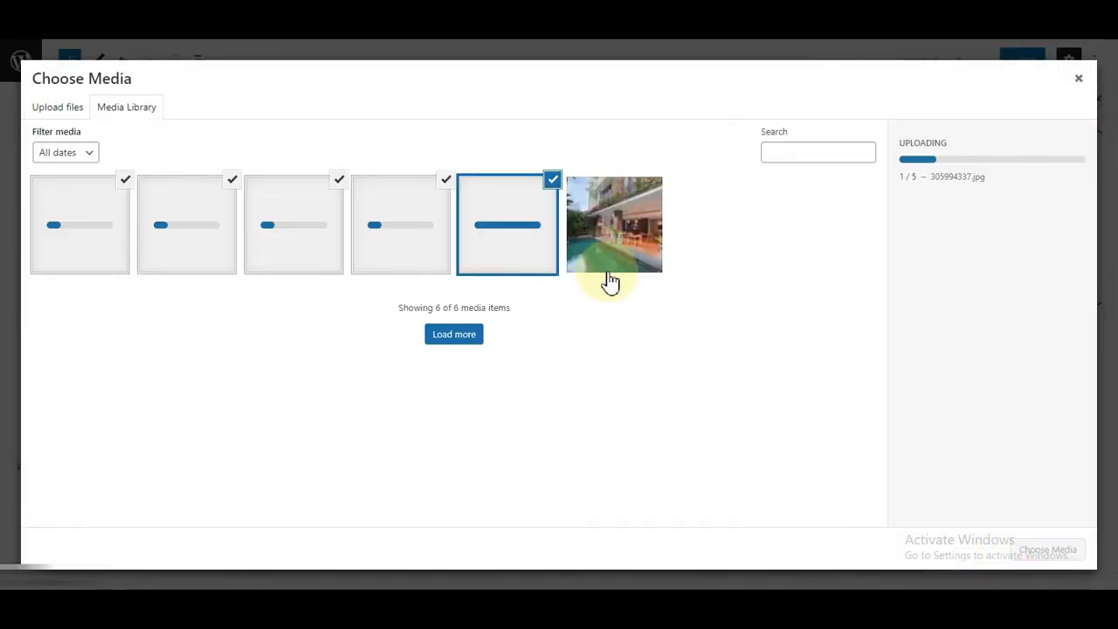
left_click(1031, 564)
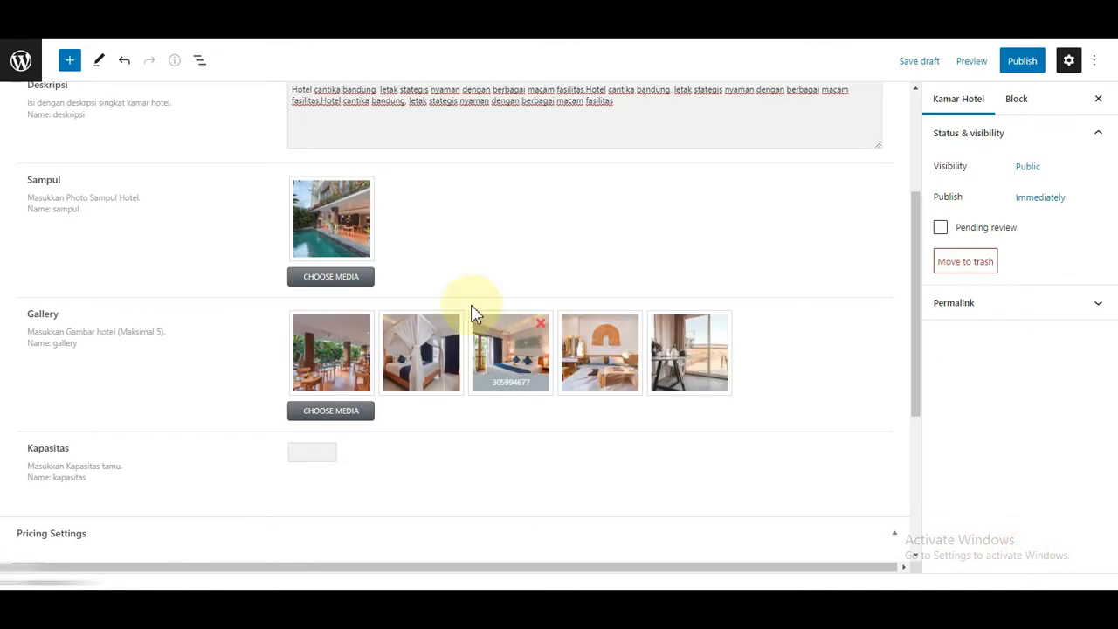
Step: Set Kapasitas to 2 and the price per 1 day/night to 250000
scroll(376, 218, "down", 3)
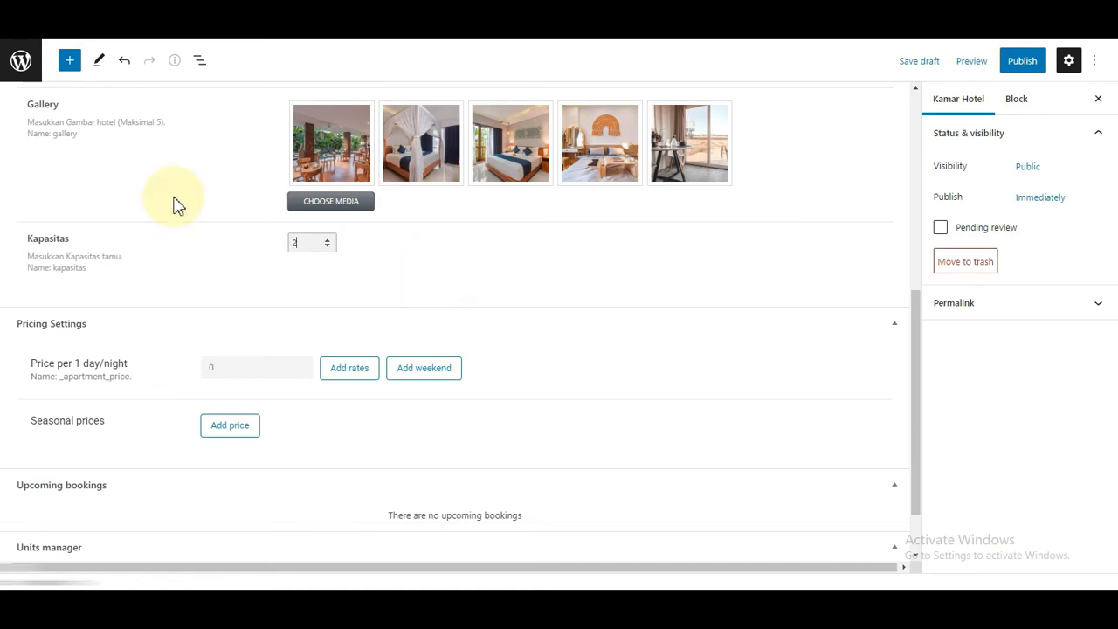
scroll(367, 331, "down", 1)
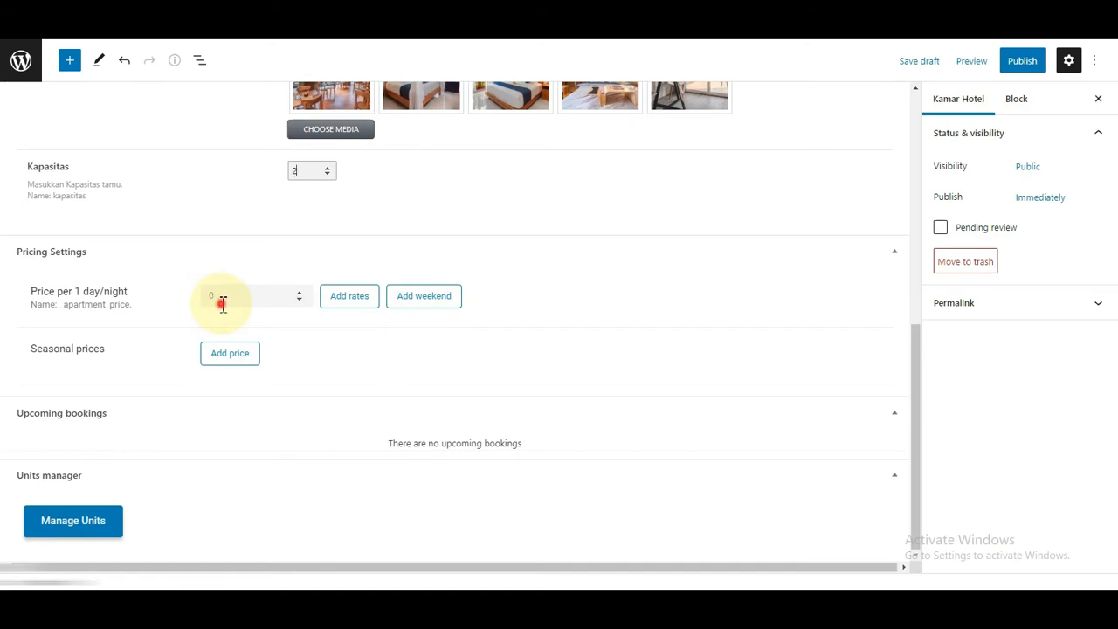
left_click(223, 302)
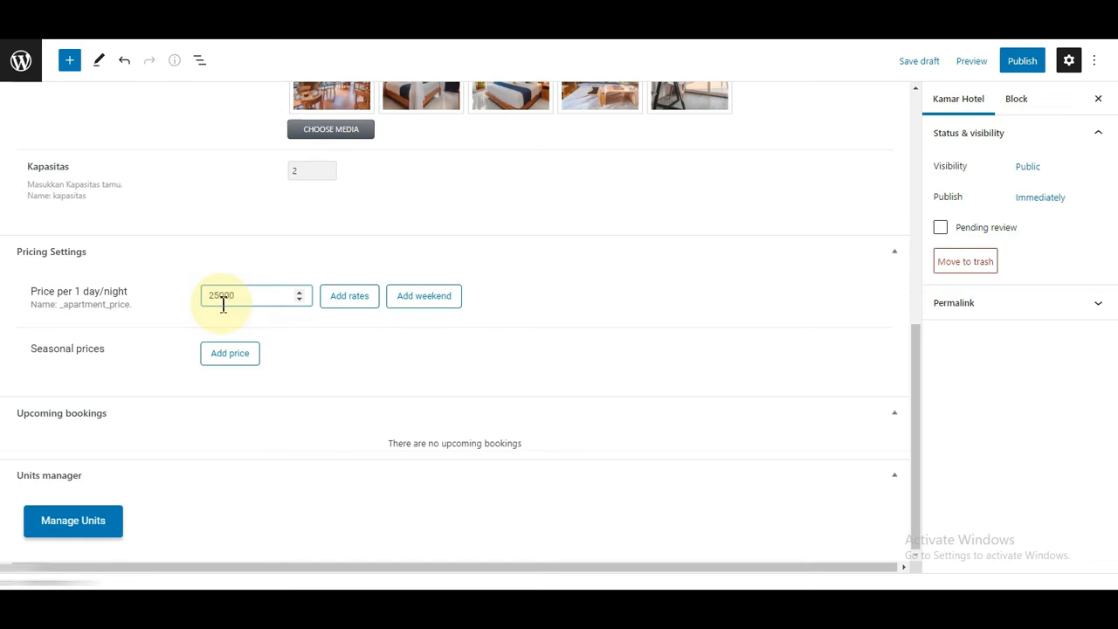
left_click(334, 350)
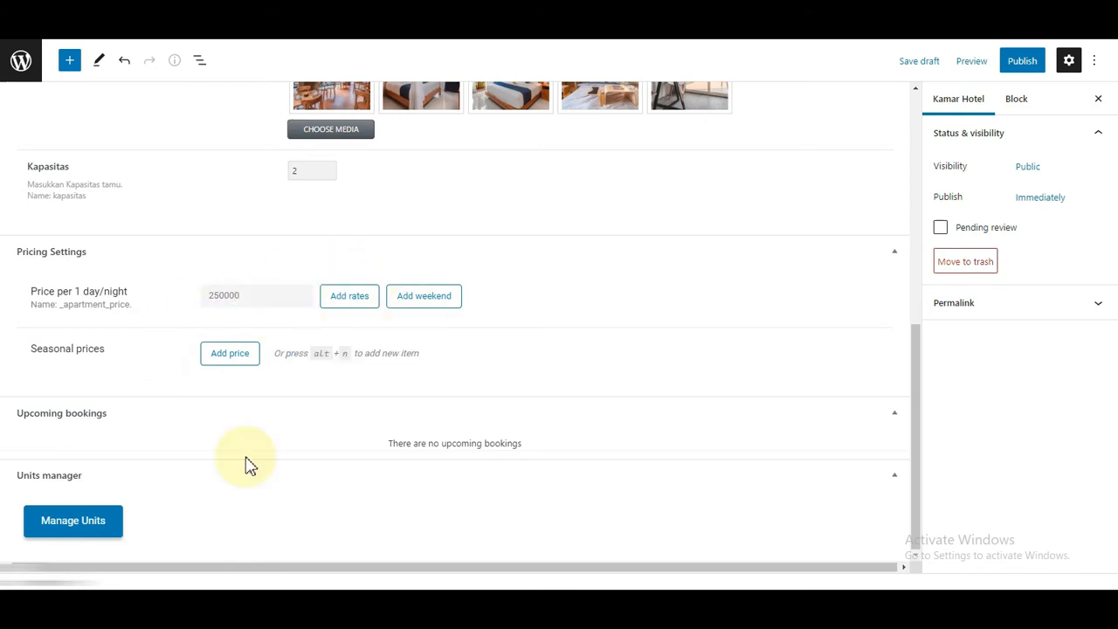
scroll(525, 311, "up", 7)
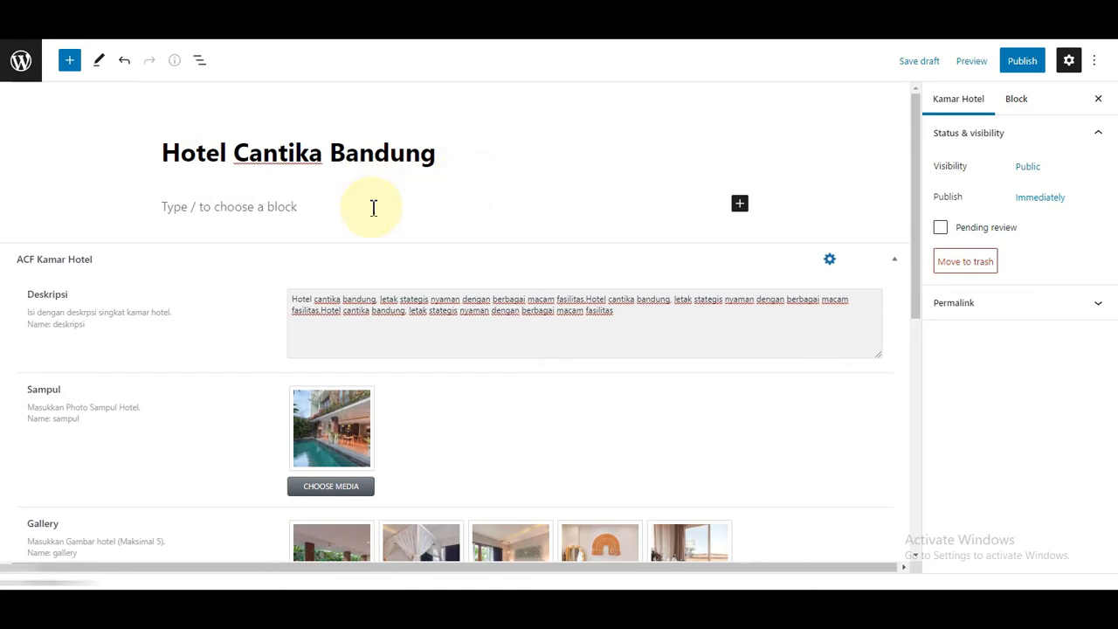
scroll(375, 207, "down", 7)
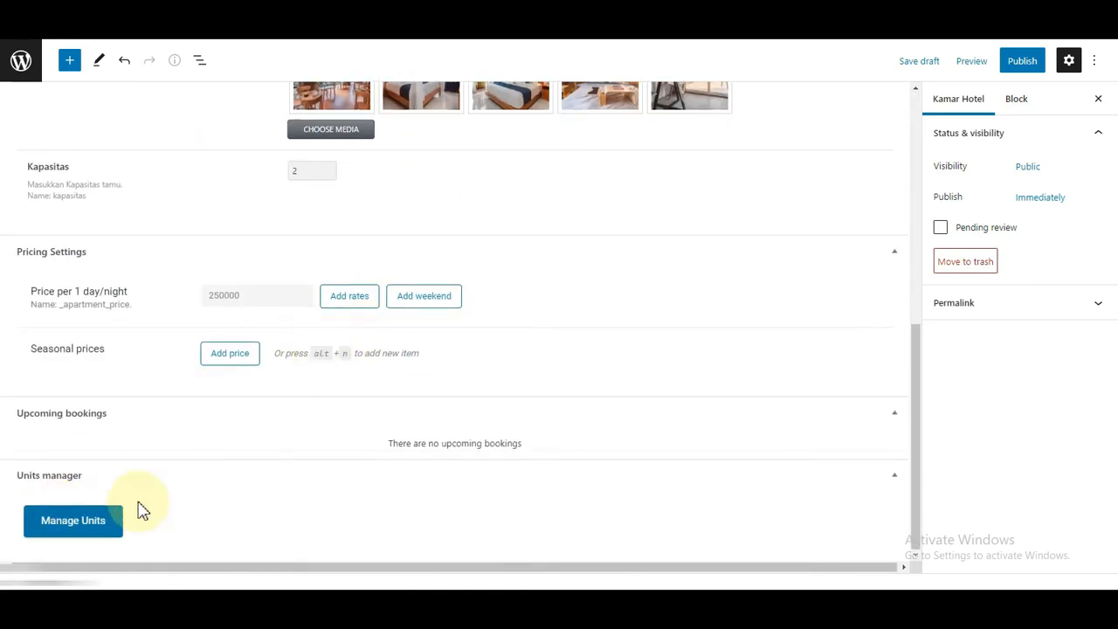
Step: Create one unit titled Kamar A in the units manager
left_click(65, 528)
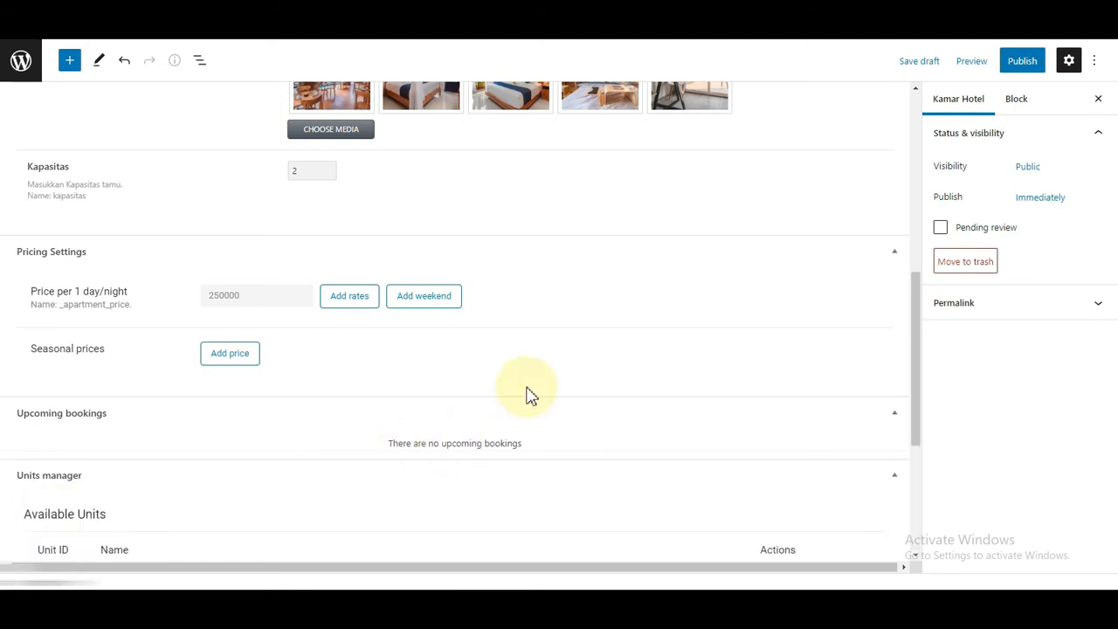
scroll(337, 384, "down", 3)
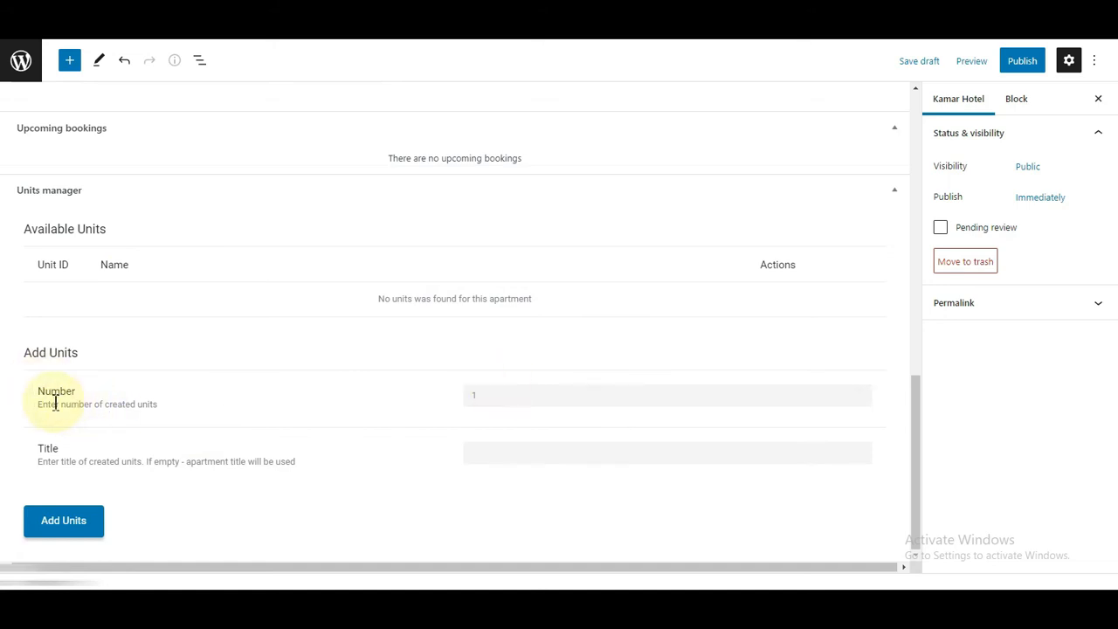
left_click(516, 401)
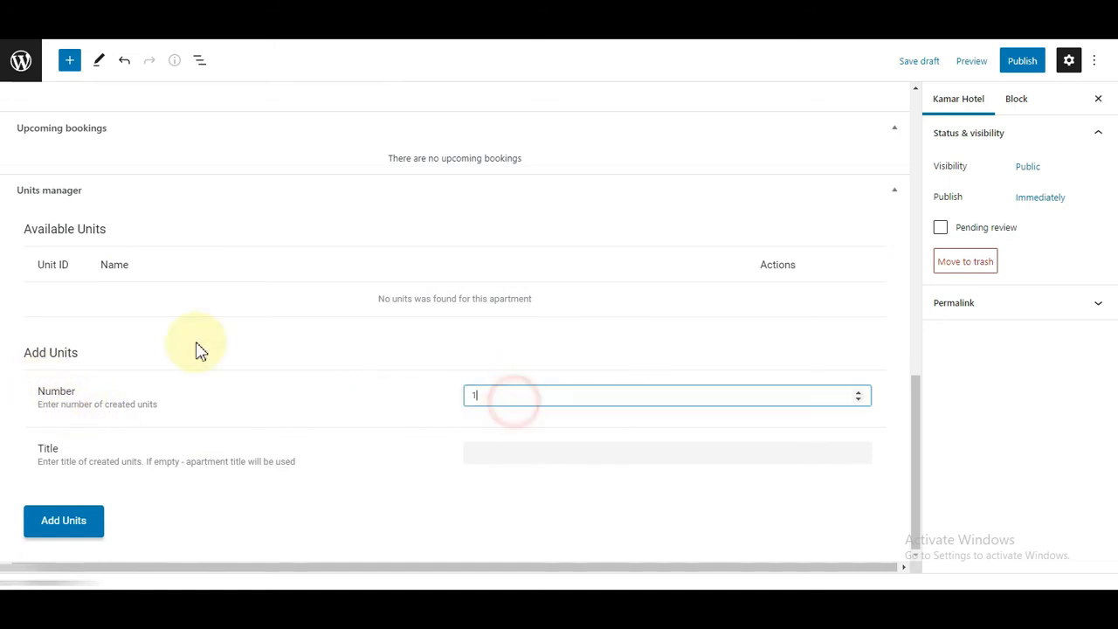
left_click(480, 456)
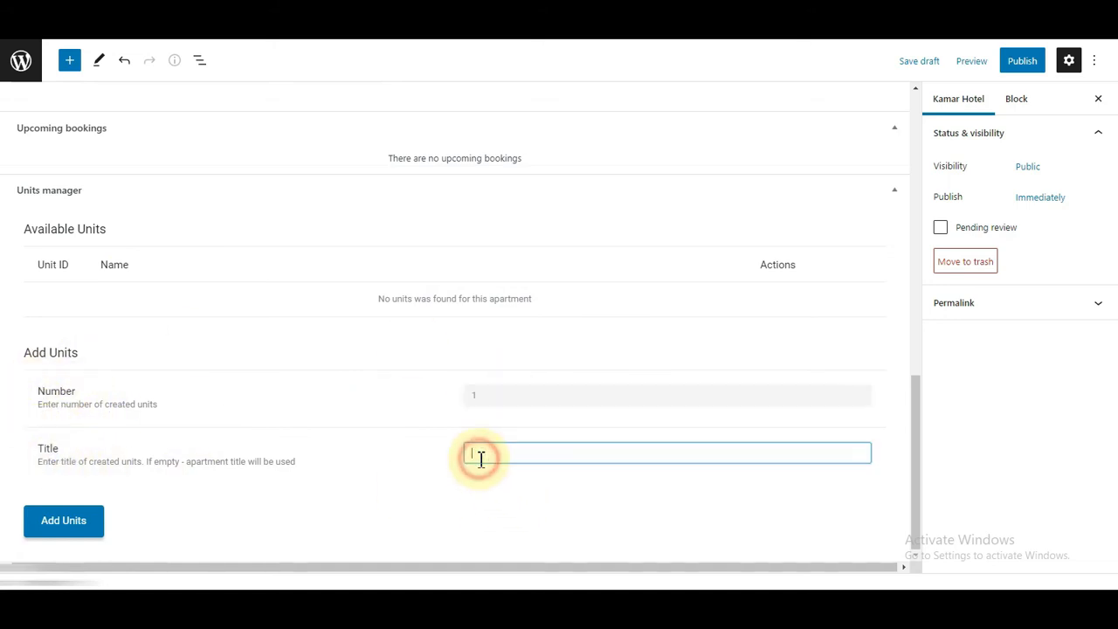
type("Kamar A")
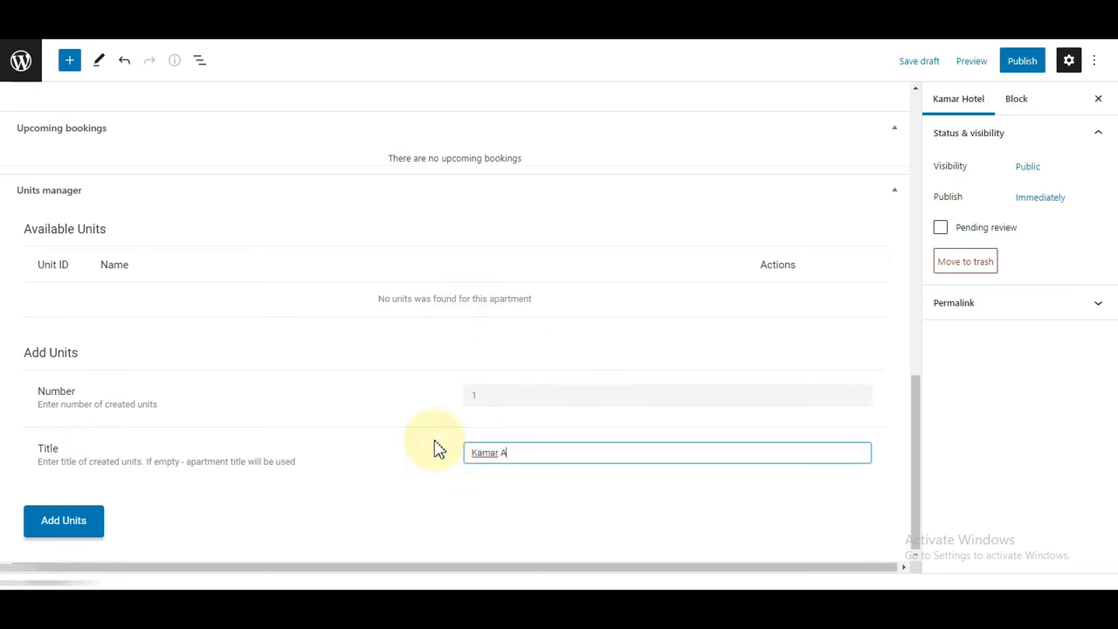
left_click(58, 528)
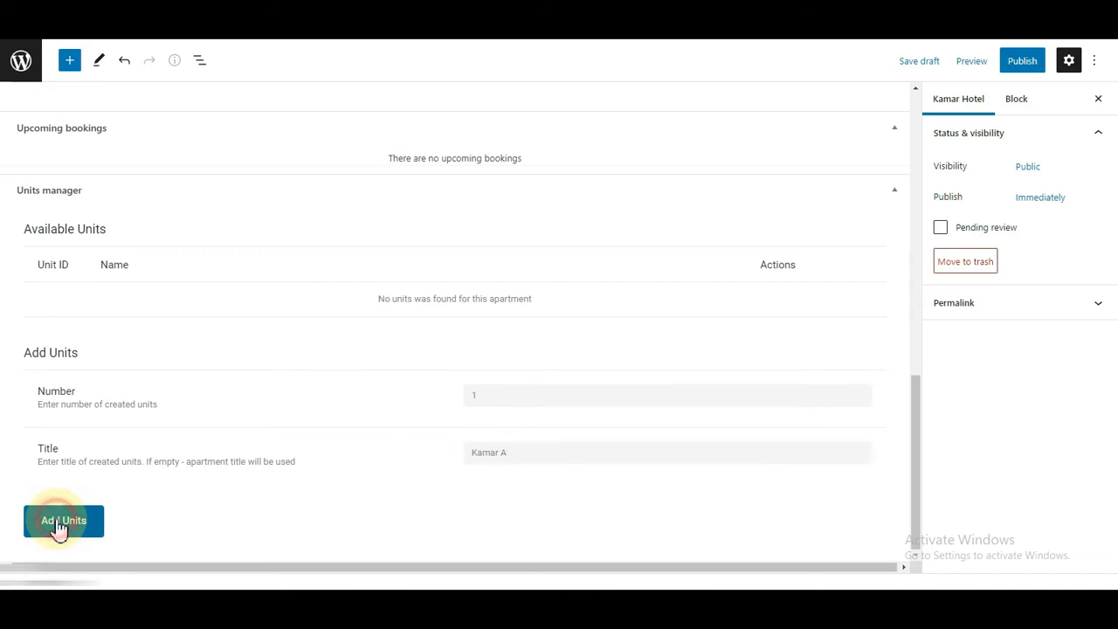
Step: Add two Kamar B units, then delete the extra Kamar B 3 unit
double_click(489, 402)
type("2")
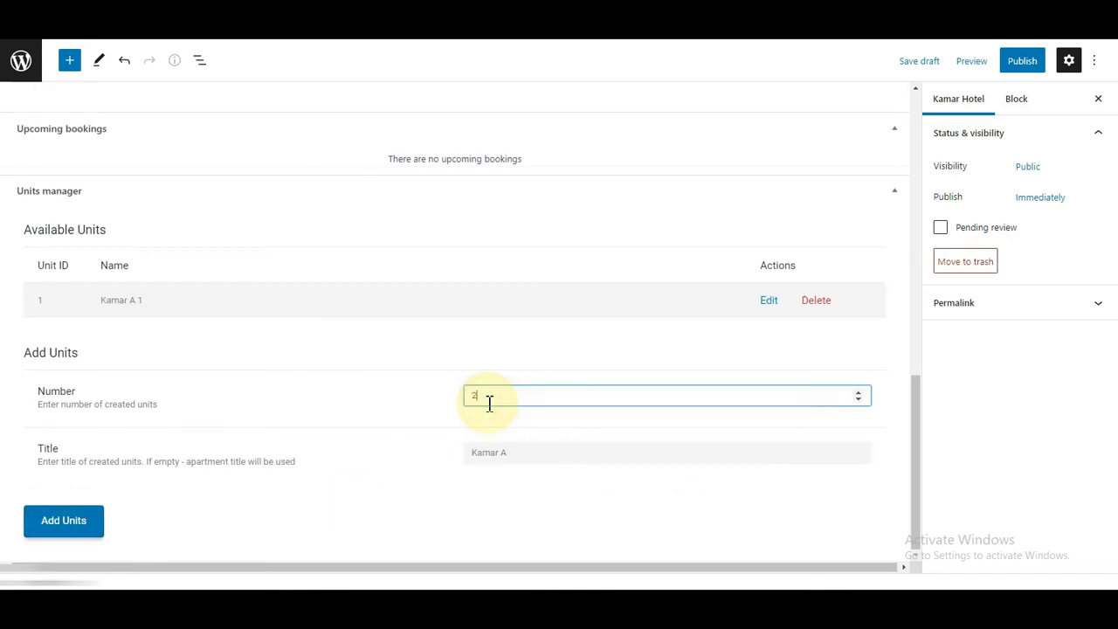
left_click(524, 459)
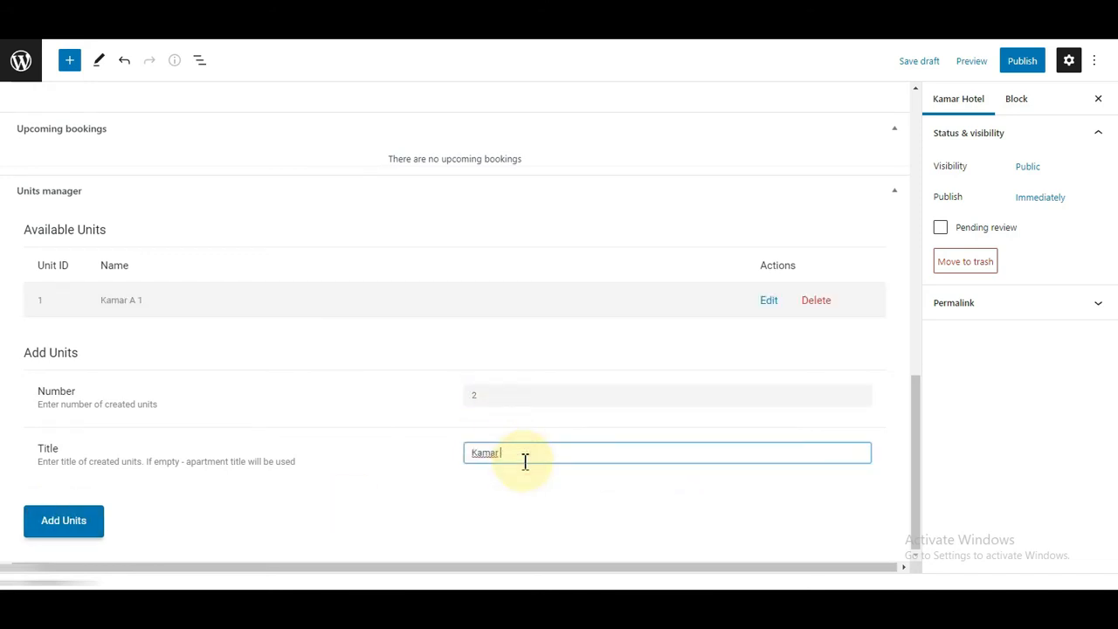
left_click(38, 533)
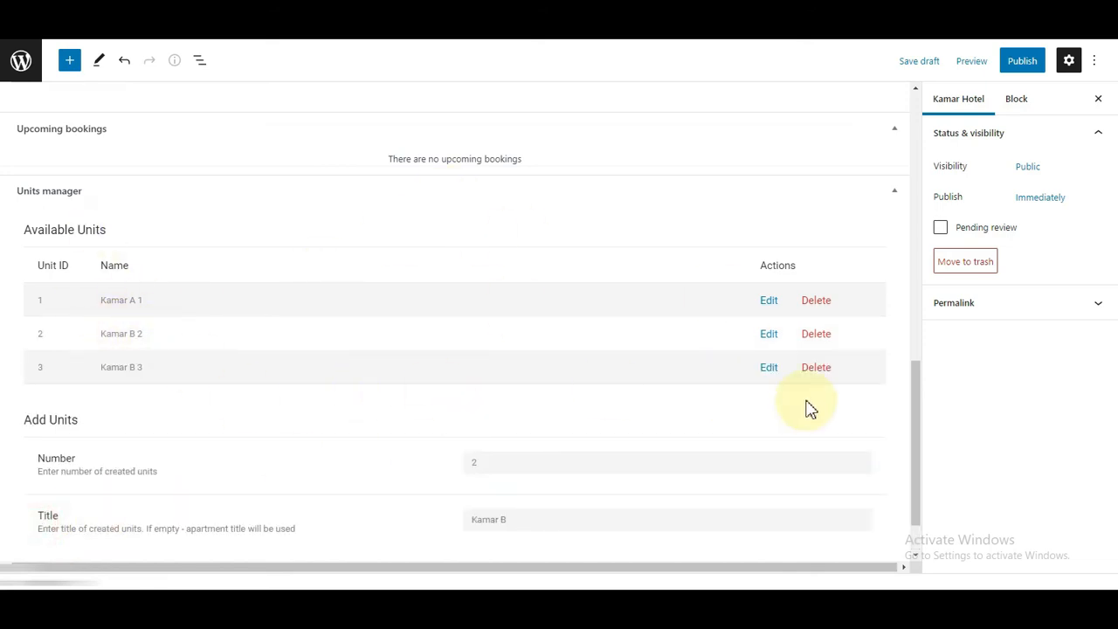
left_click(815, 370)
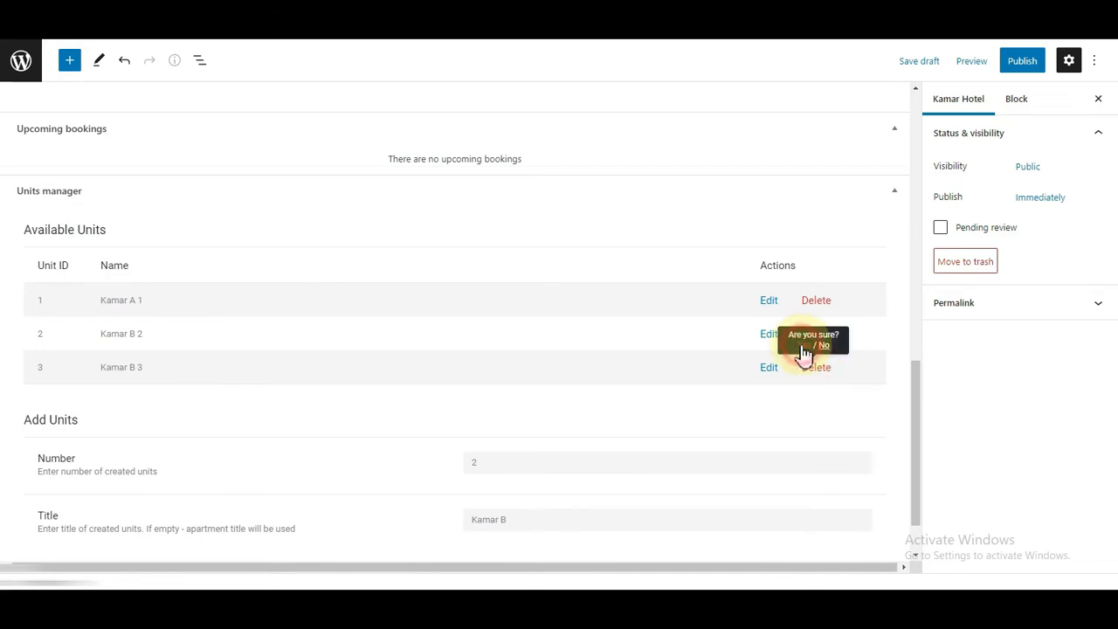
left_click(804, 346)
scroll(799, 294, "up", 8)
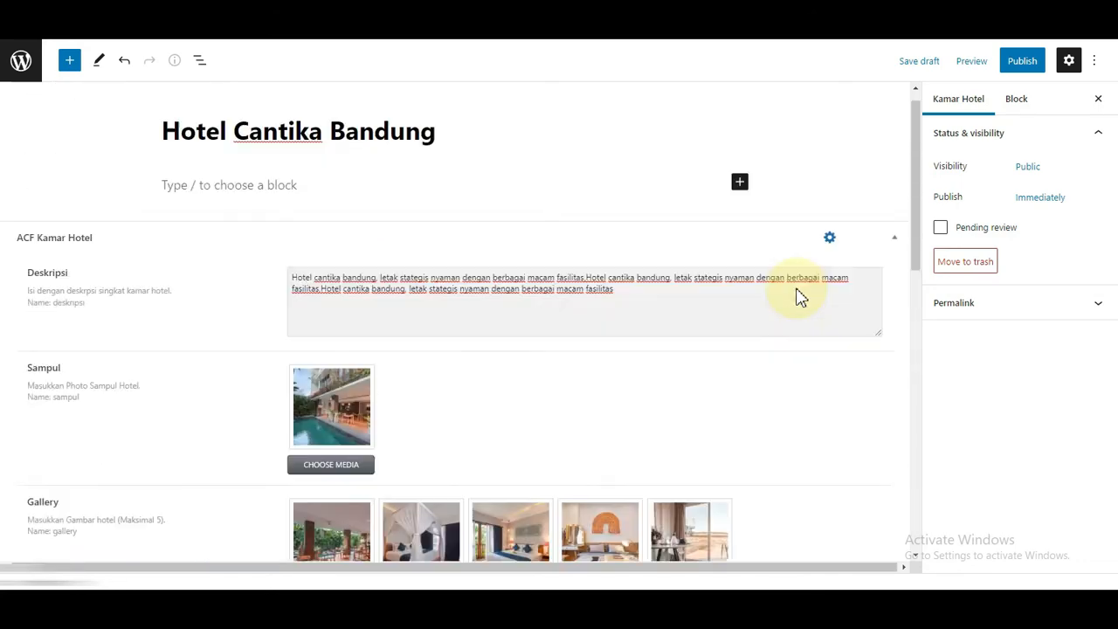
scroll(797, 296, "down", 10)
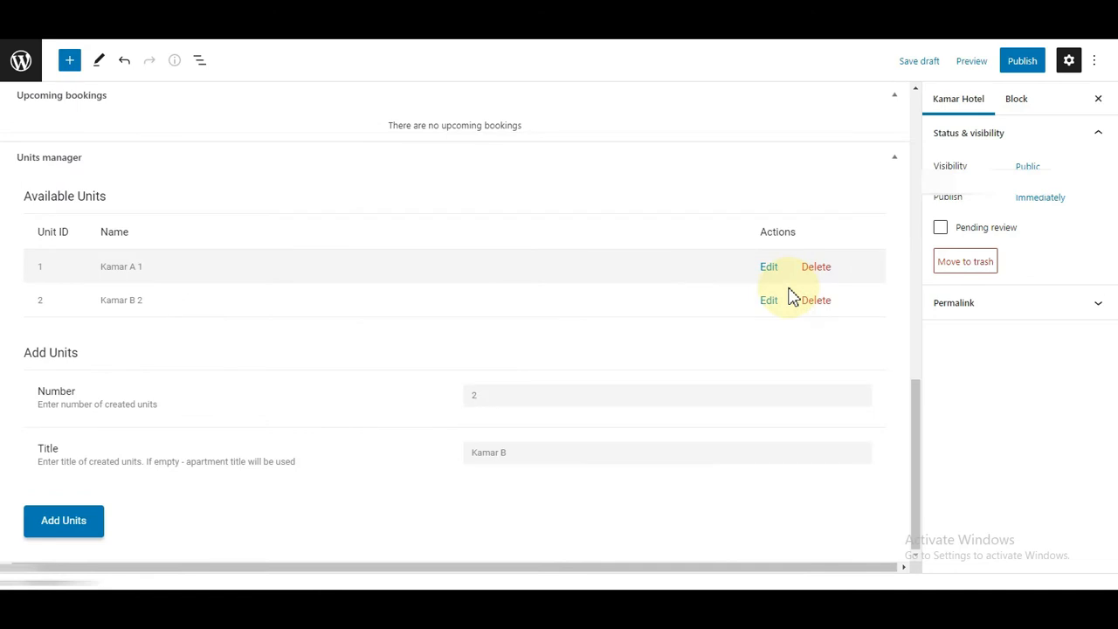
scroll(790, 295, "up", 10)
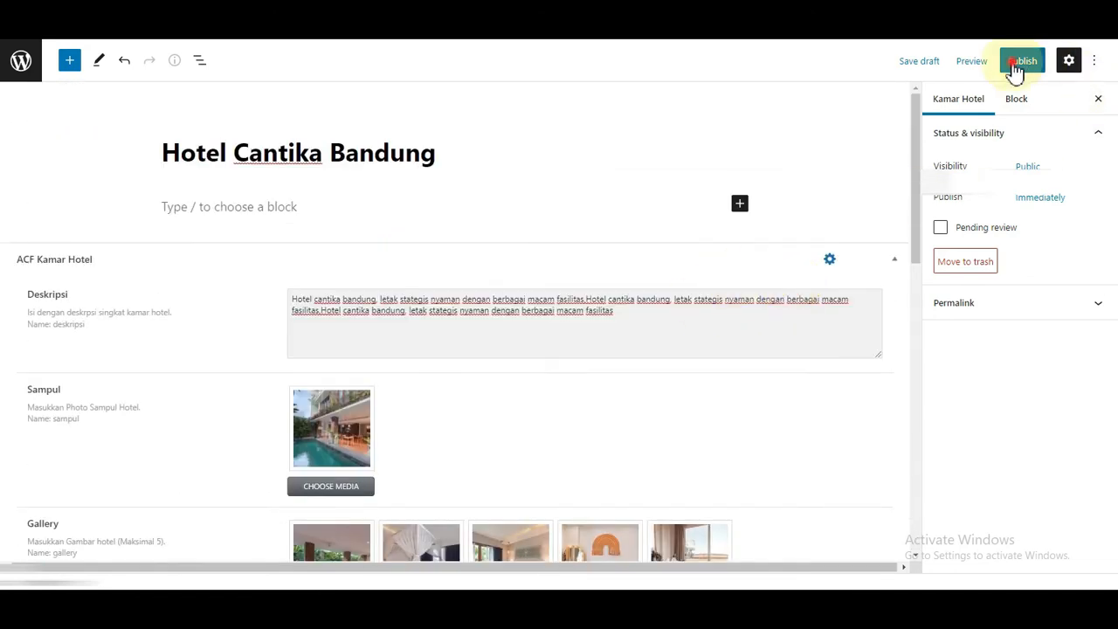
Step: Publish Hotel Cantika Bandung and go to the Kamar Hotel posts list
left_click(1014, 70)
left_click(962, 70)
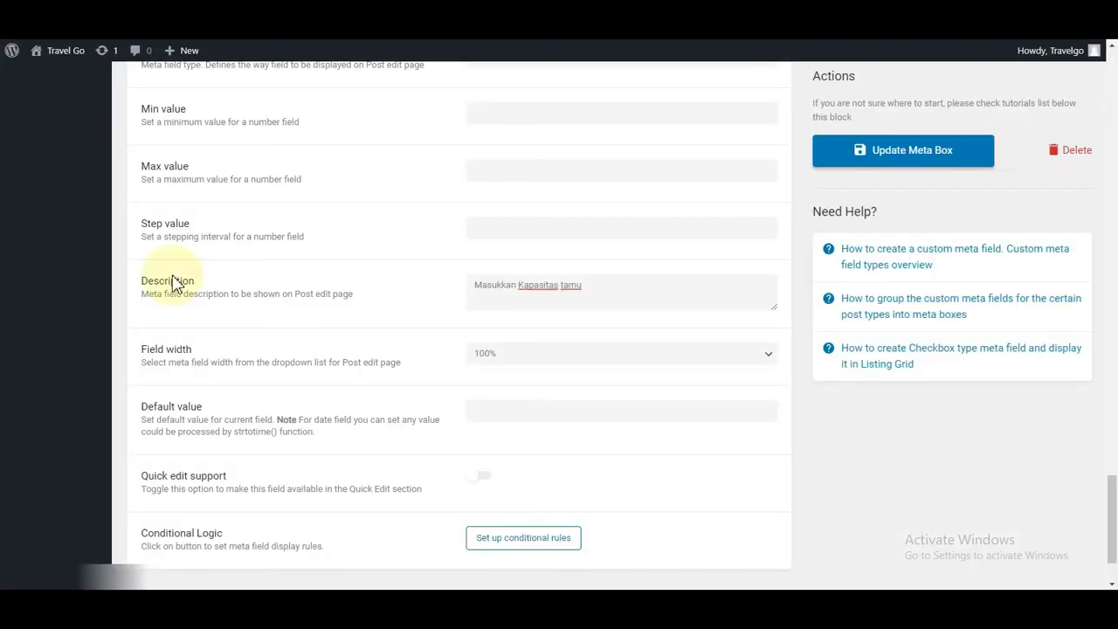
scroll(175, 285, "up", 15)
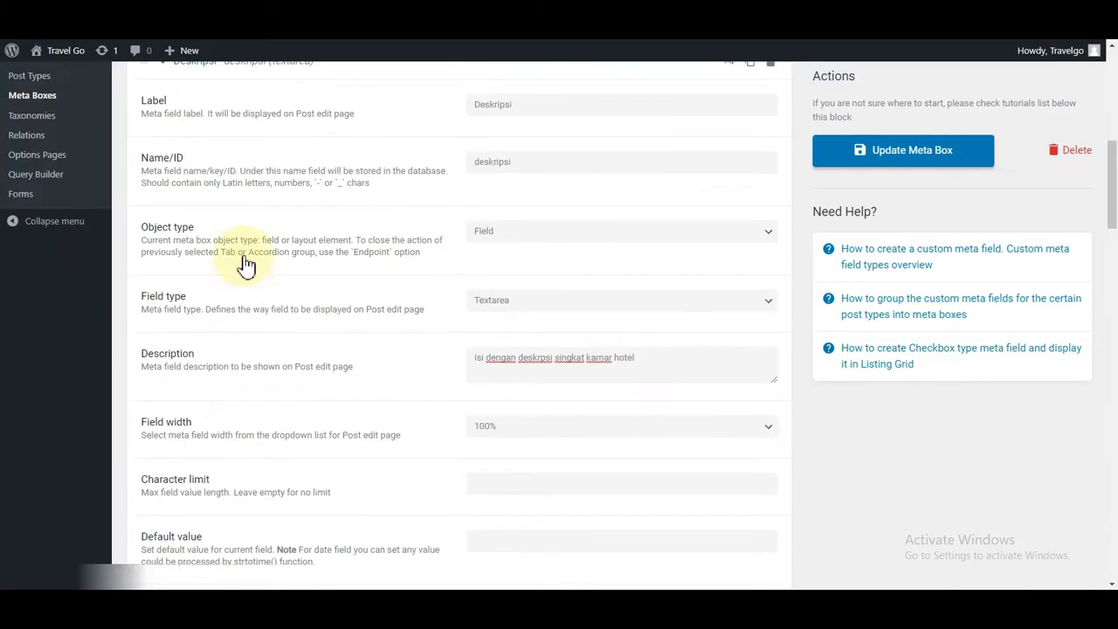
scroll(218, 218, "up", 10)
mouse_move(33, 216)
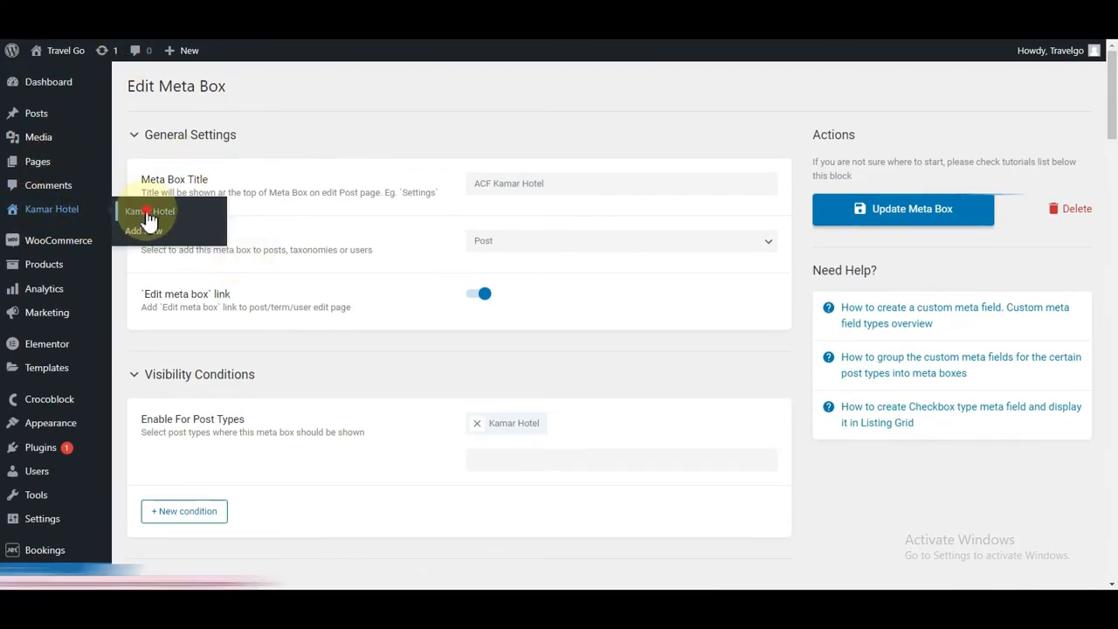
left_click(196, 212)
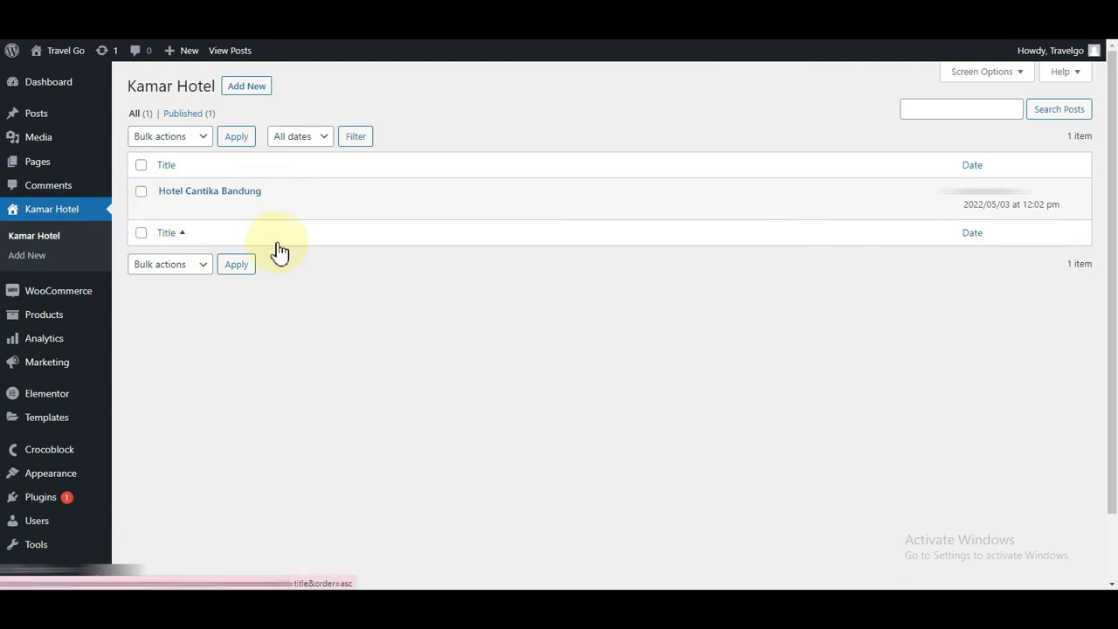
left_click(265, 210)
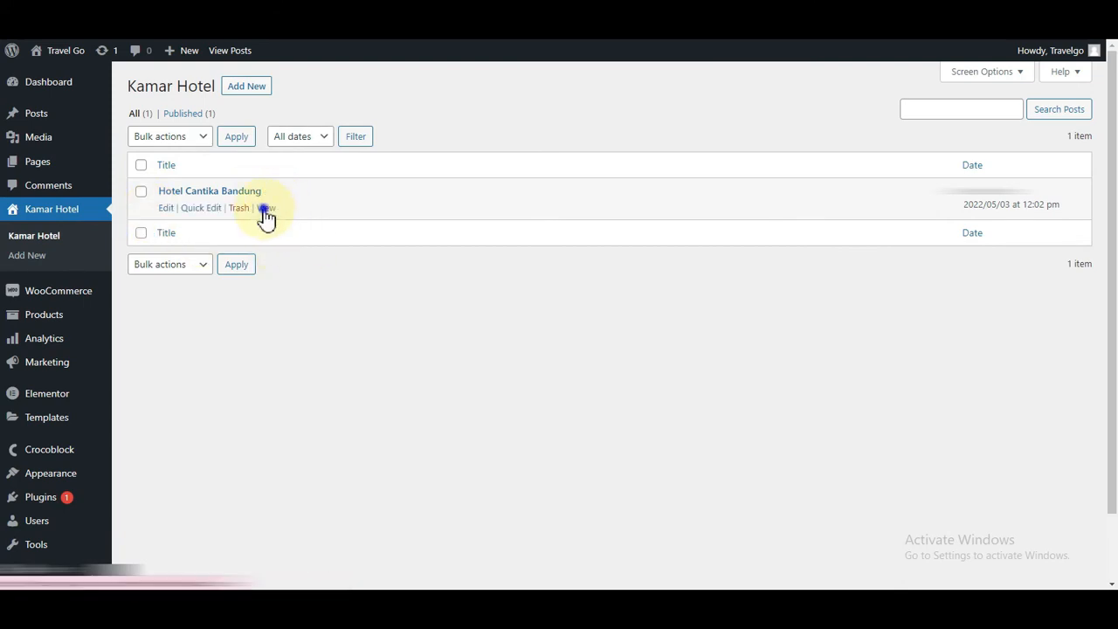
right_click(266, 214)
left_click(293, 218)
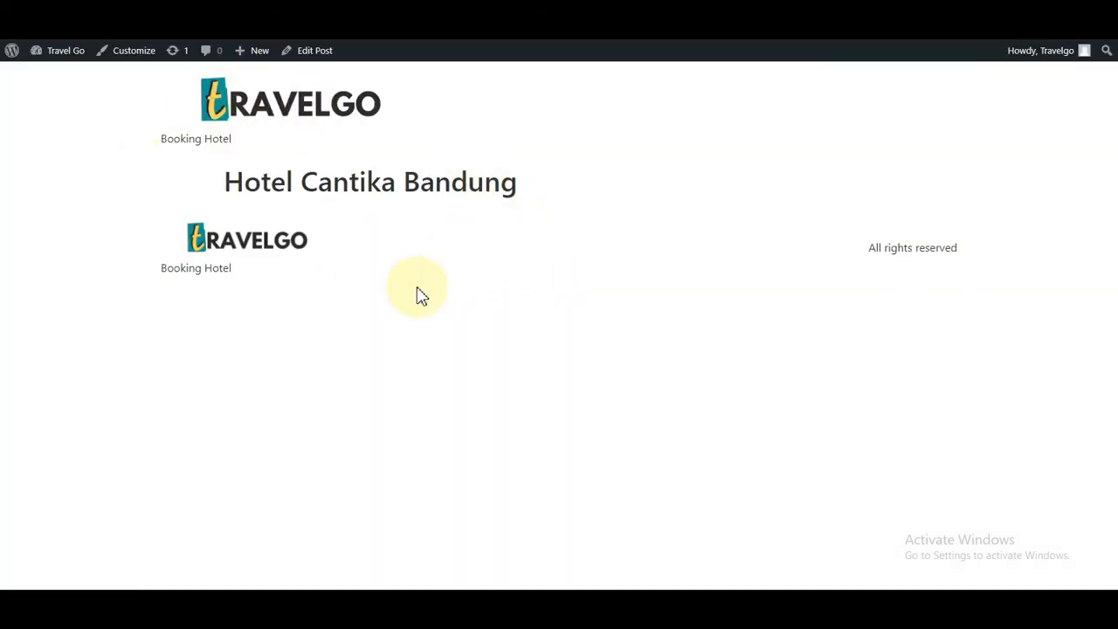
left_click_drag(541, 187, 135, 194)
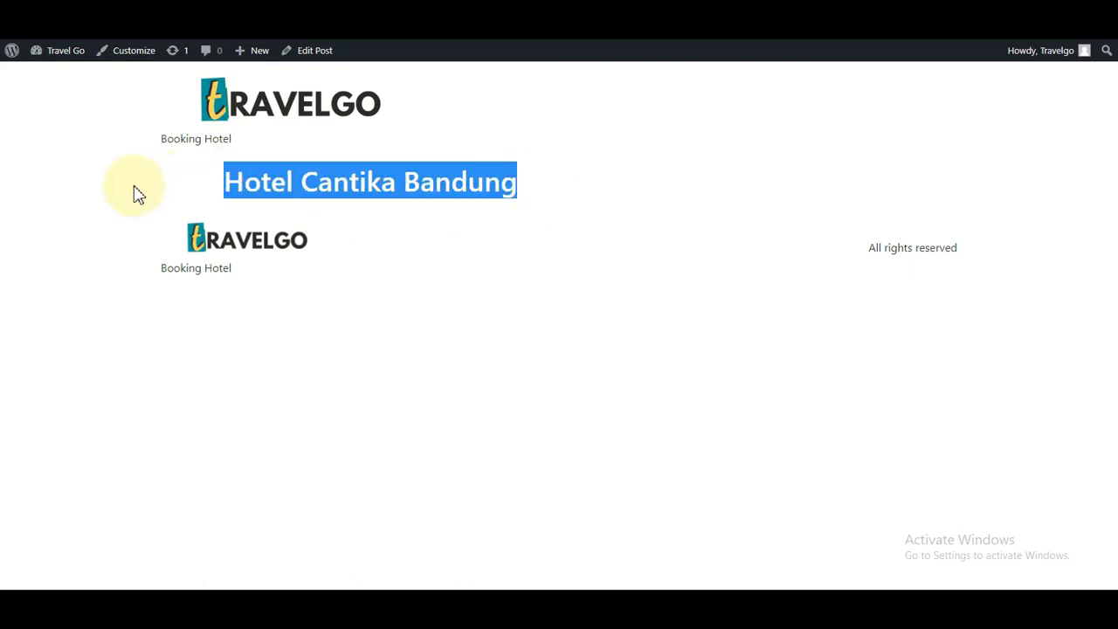
left_click(357, 189)
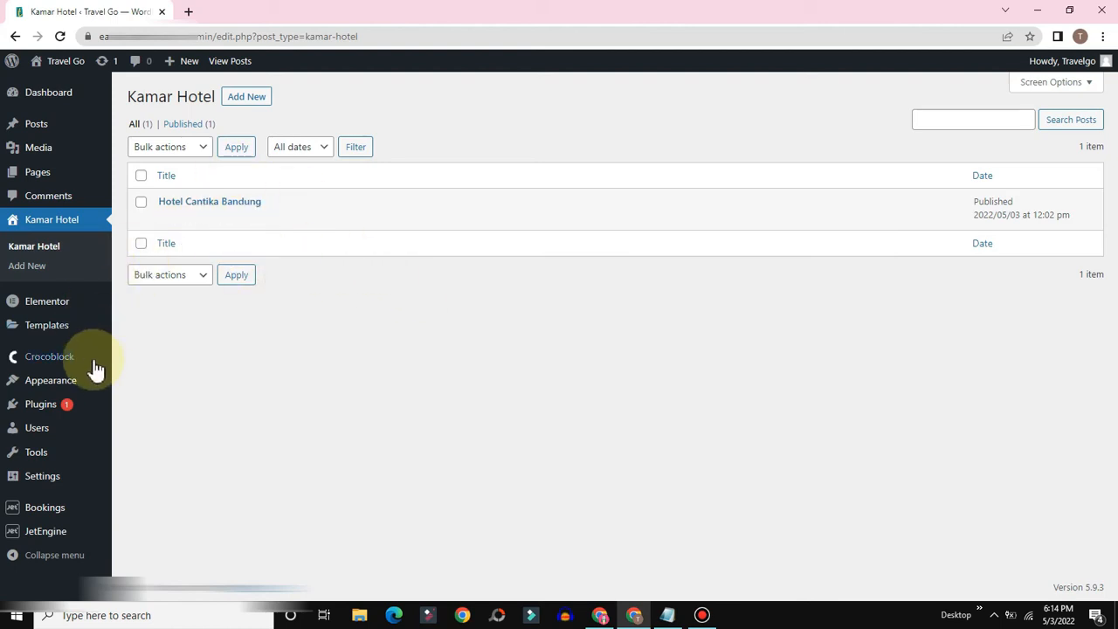
Step: Create a Single Post template named 'Template Single Post Kamar' from Saved Templates
mouse_move(45, 336)
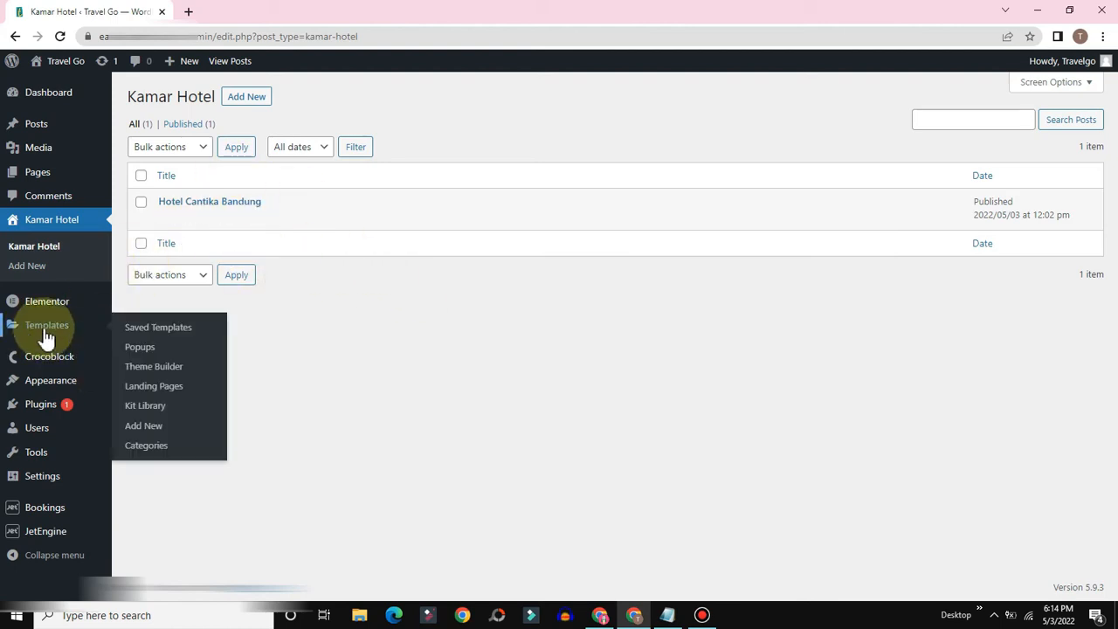
left_click(156, 333)
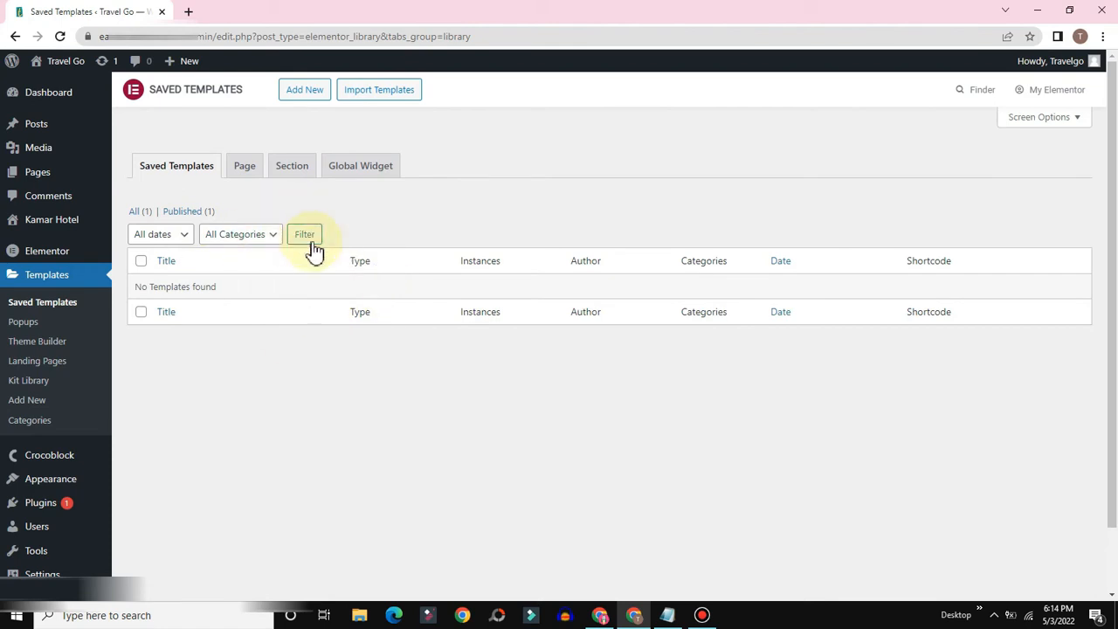
left_click(301, 100)
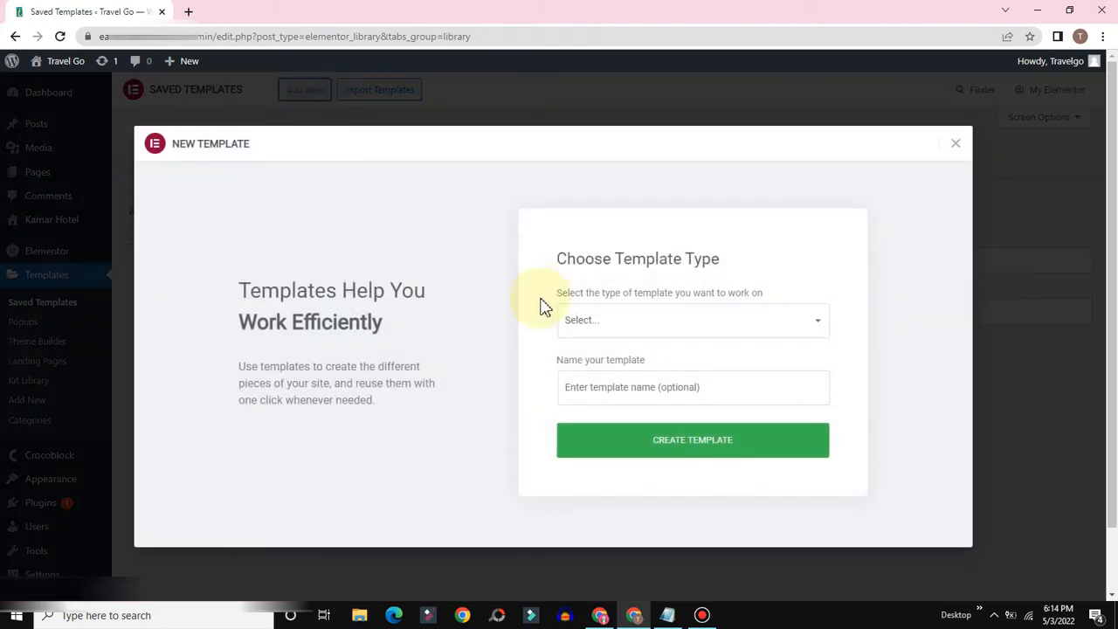
left_click(644, 319)
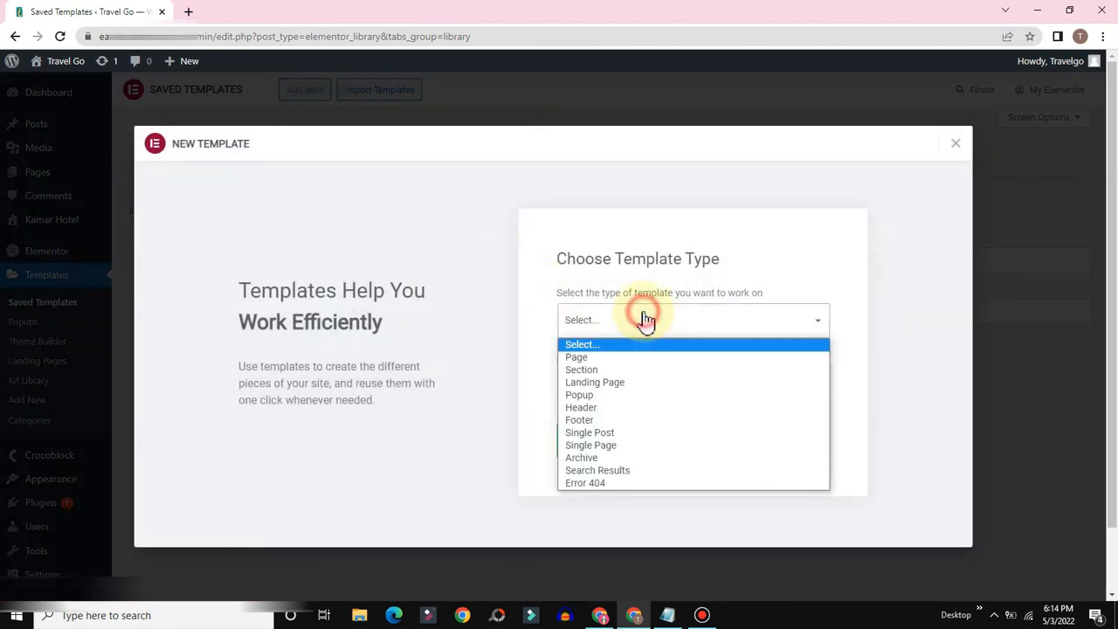
left_click(599, 434)
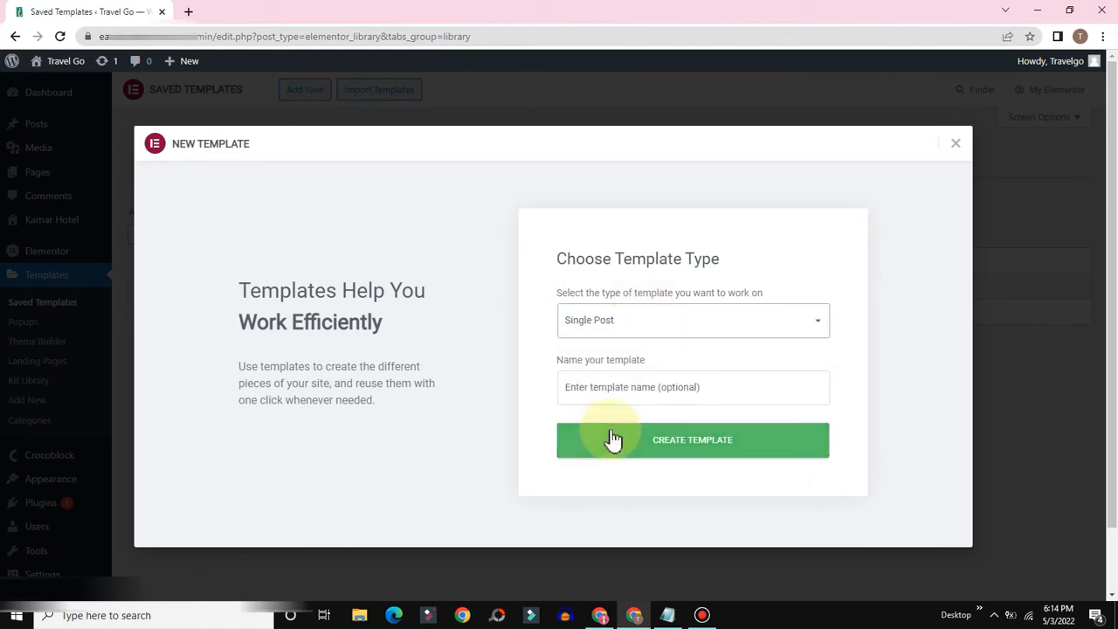
left_click(584, 390)
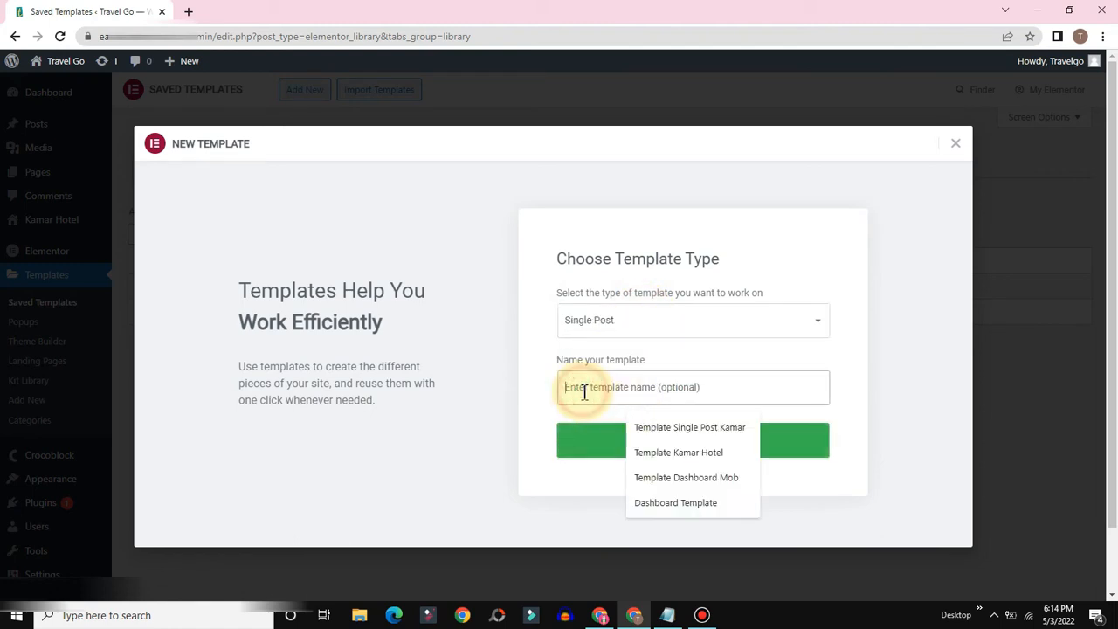
left_click(661, 435)
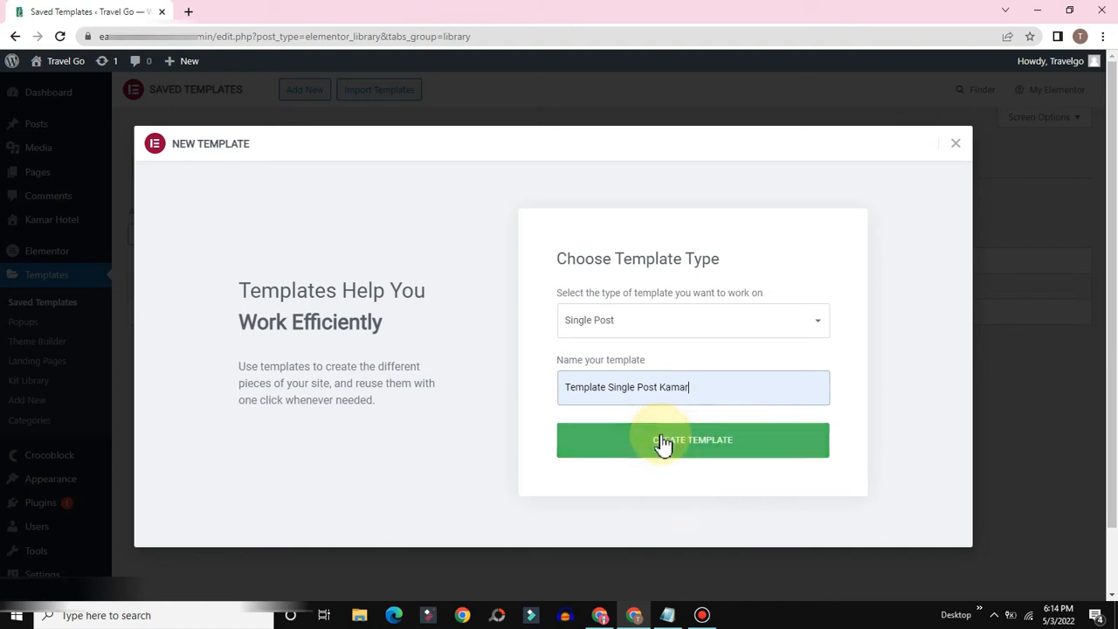
left_click(686, 455)
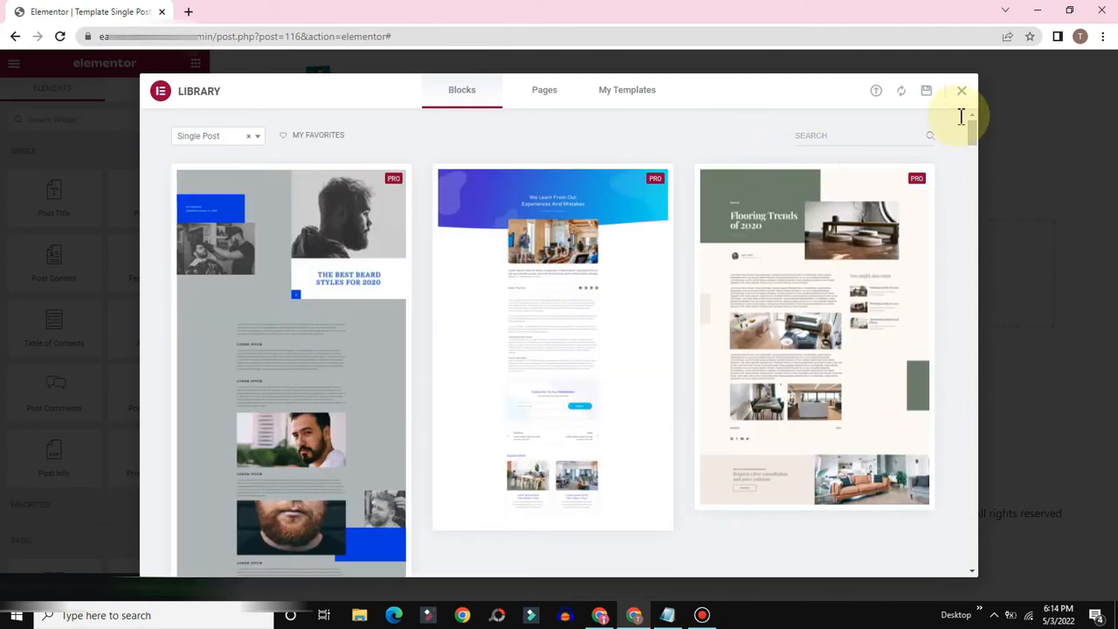
Step: Set the template's page layout to Elementor Full Width
left_click(962, 91)
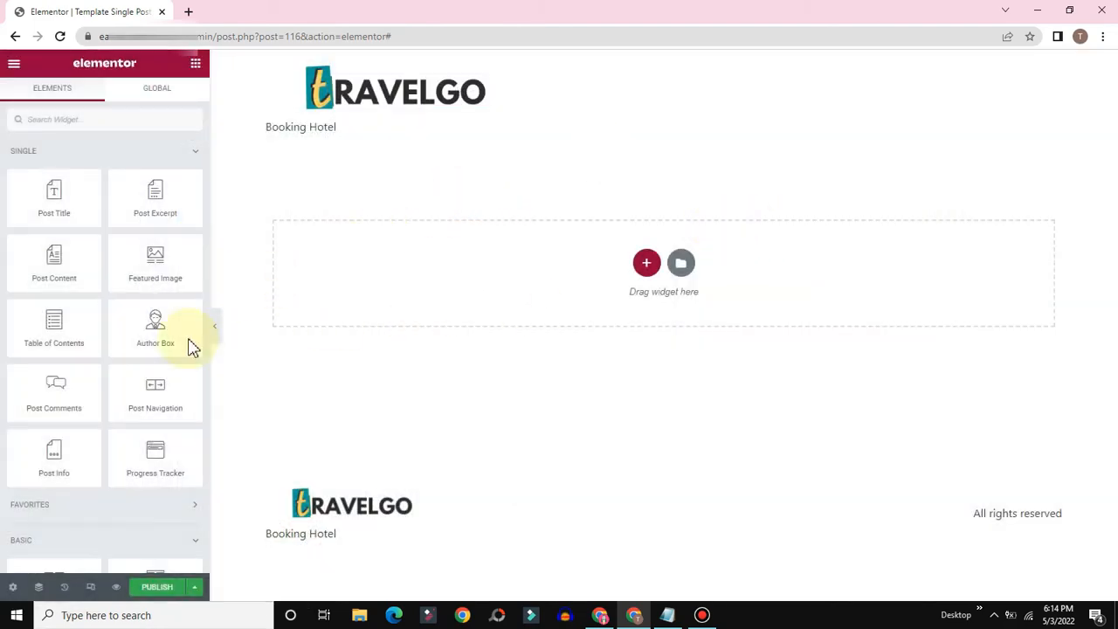
left_click(8, 589)
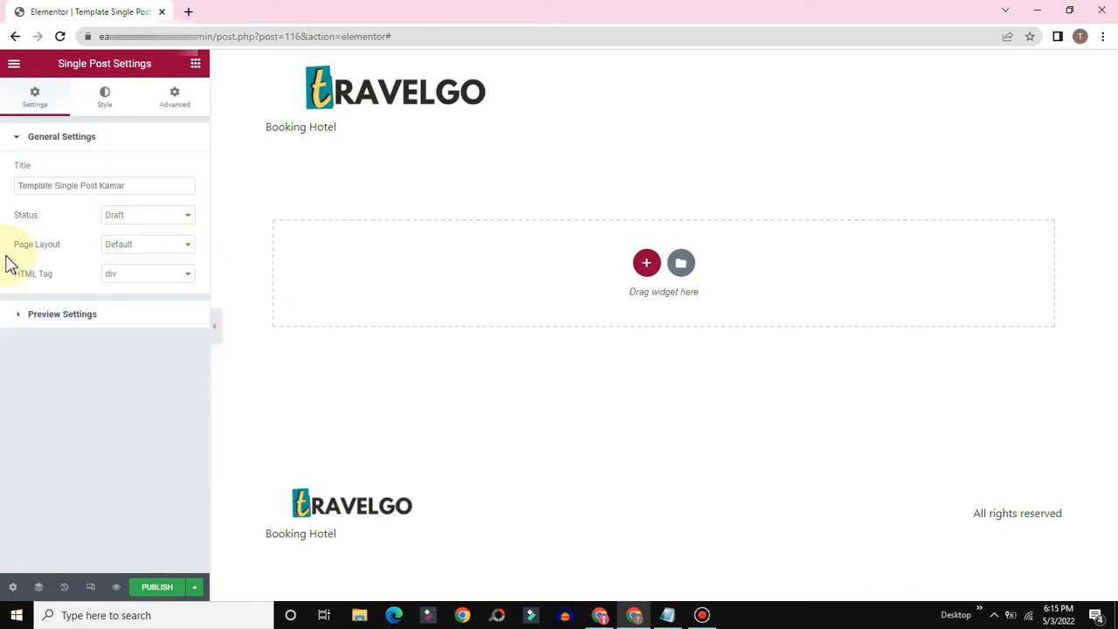
left_click(157, 250)
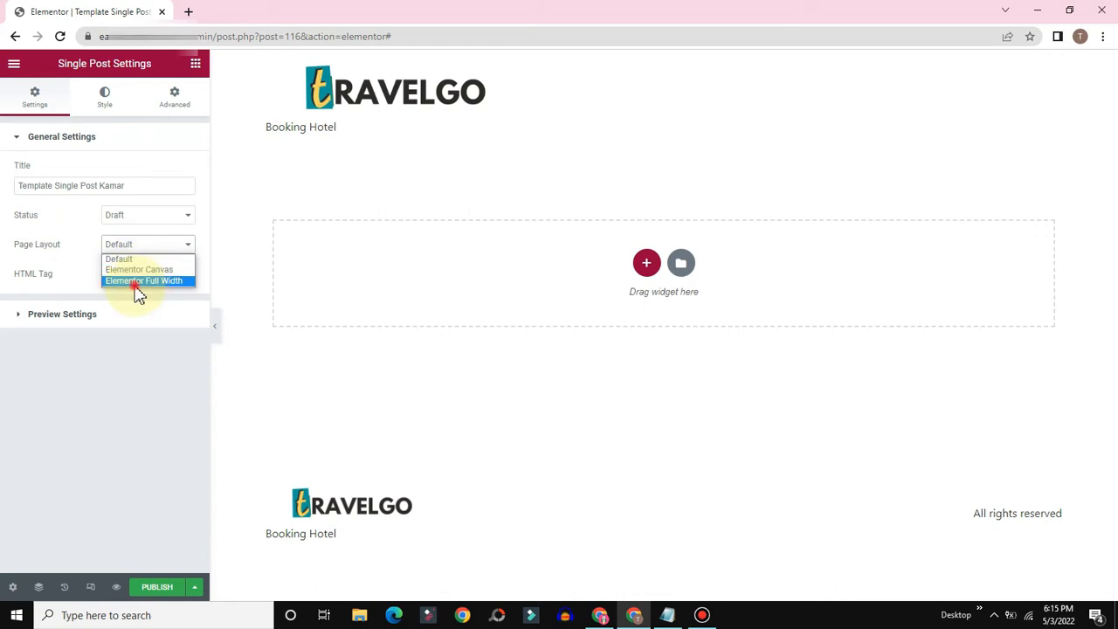
left_click(137, 283)
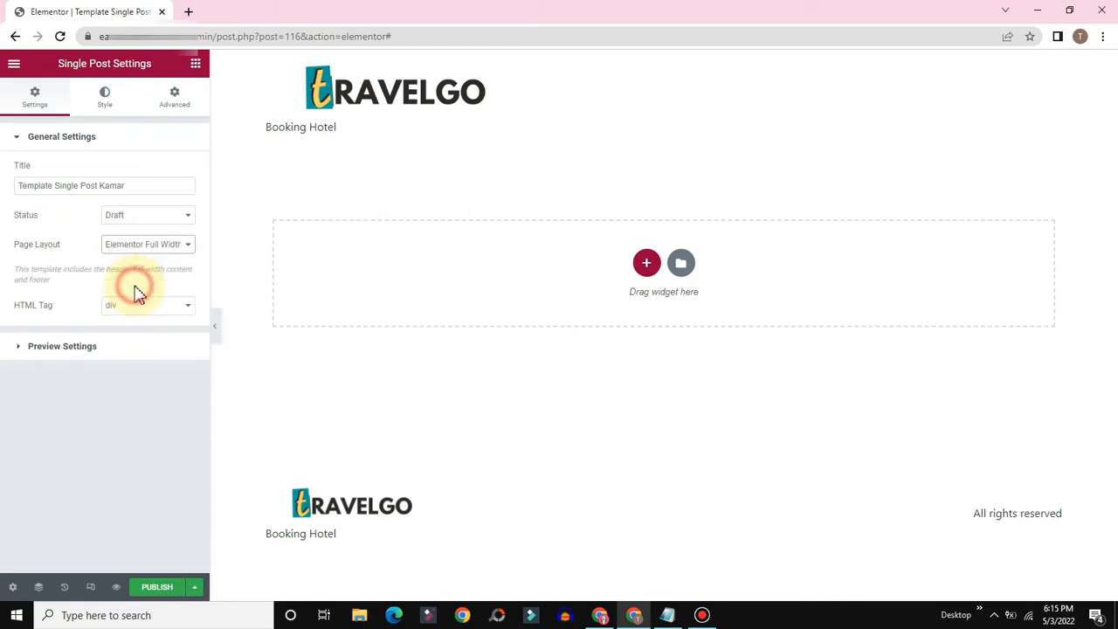
Step: Preview the template with the Kamar Hotel post Hotel Cantika Bandung and apply it
left_click(41, 347)
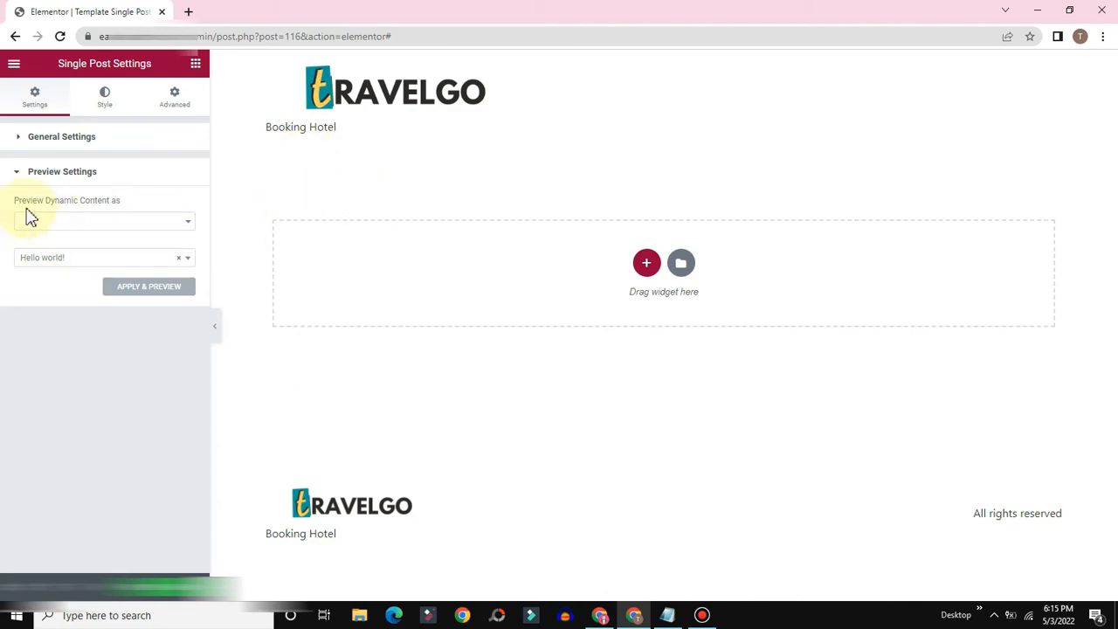
left_click(37, 229)
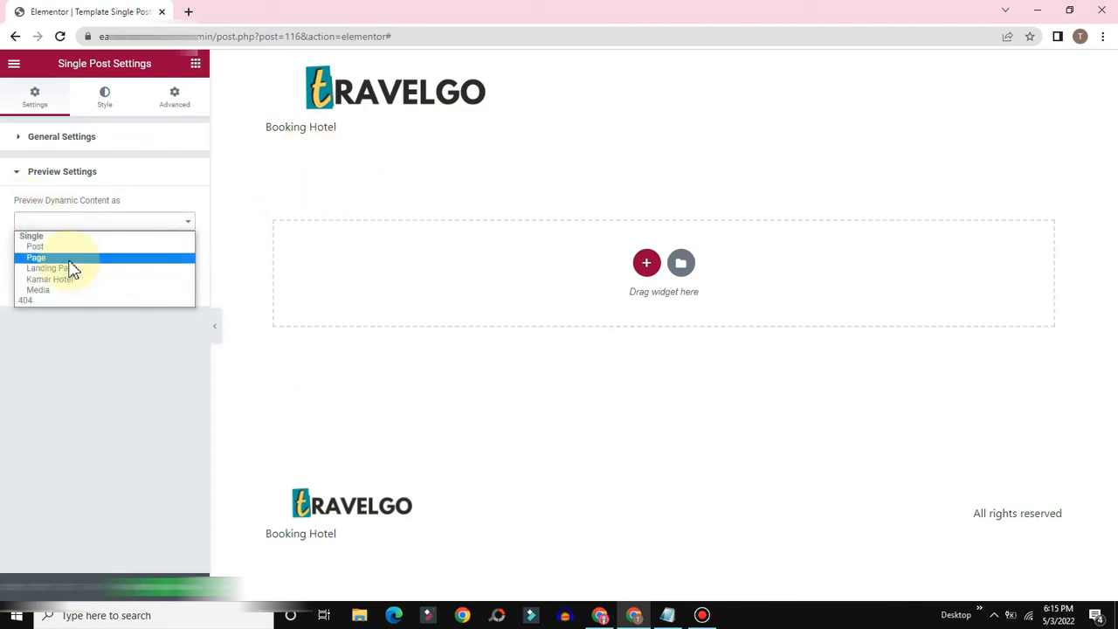
left_click(37, 278)
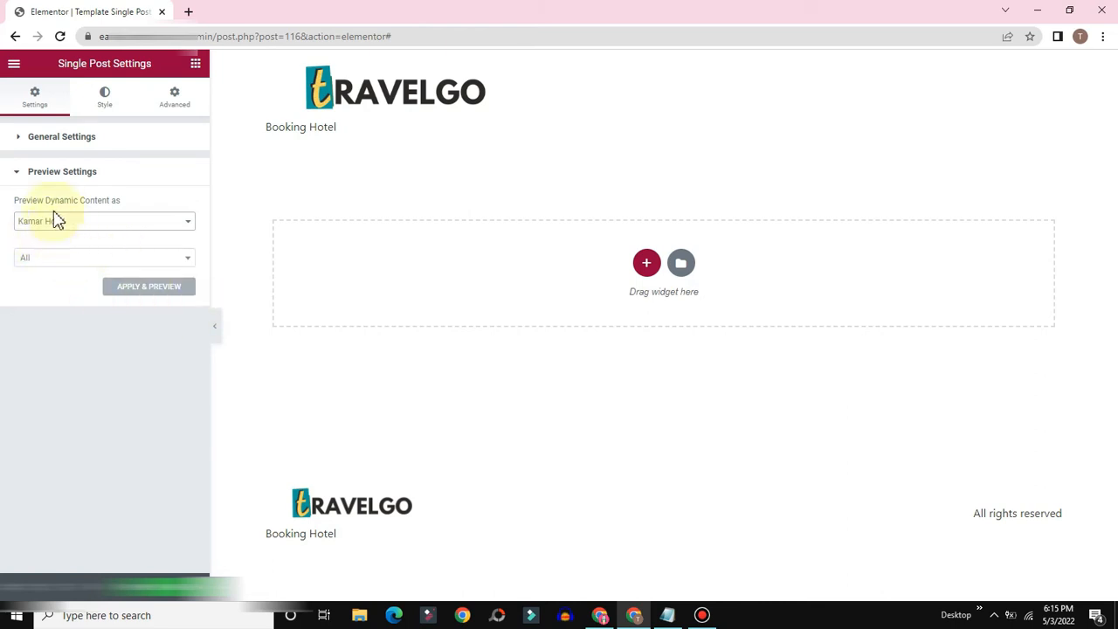
left_click(39, 259)
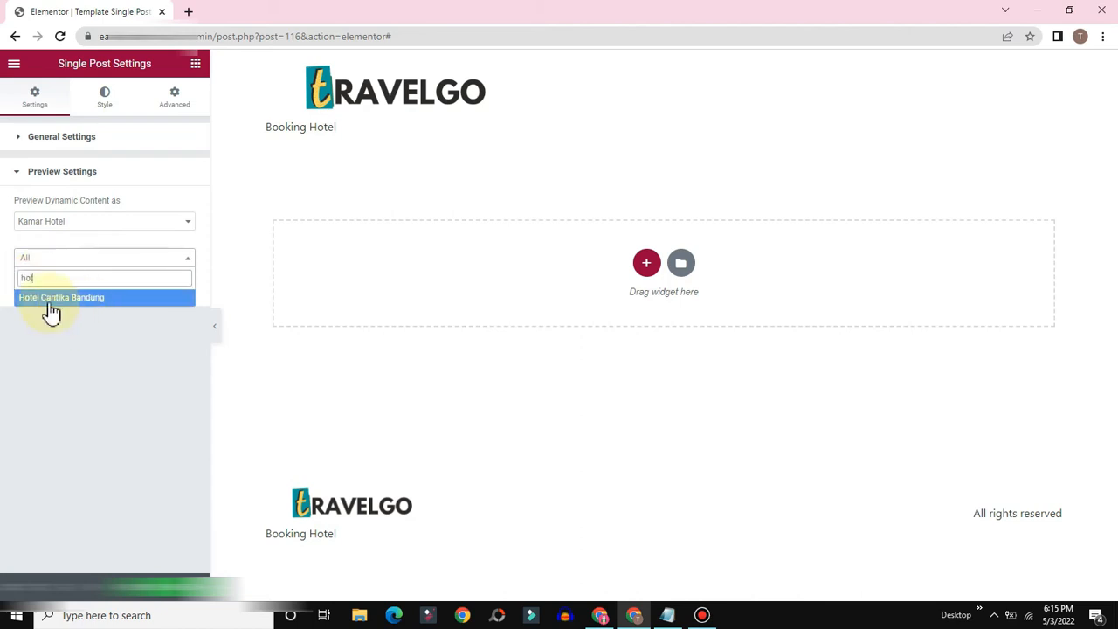
left_click(50, 302)
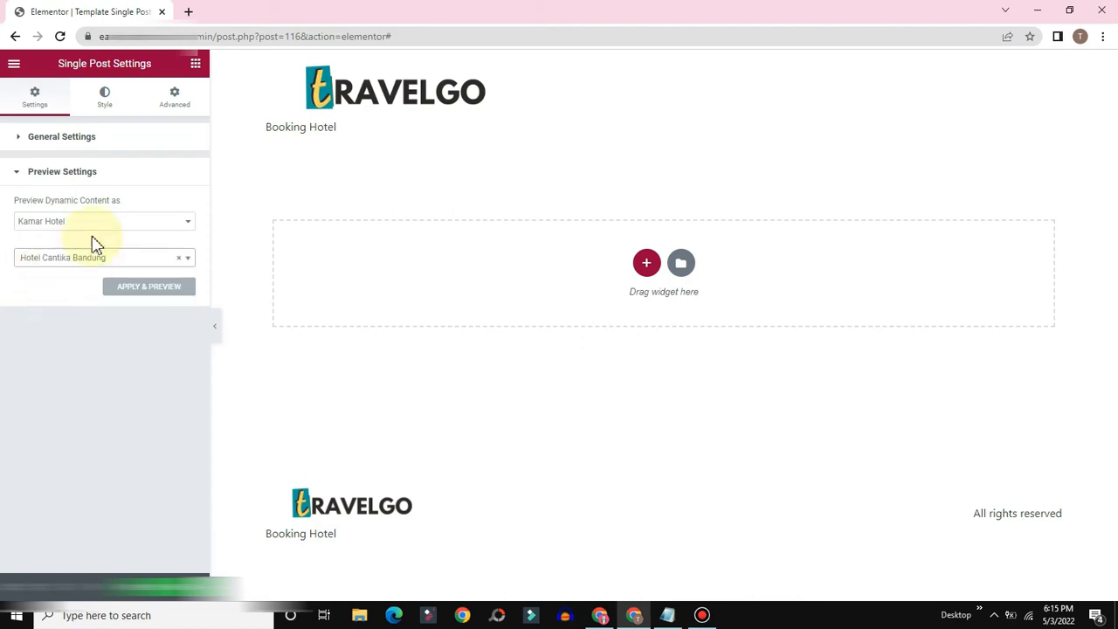
left_click(128, 288)
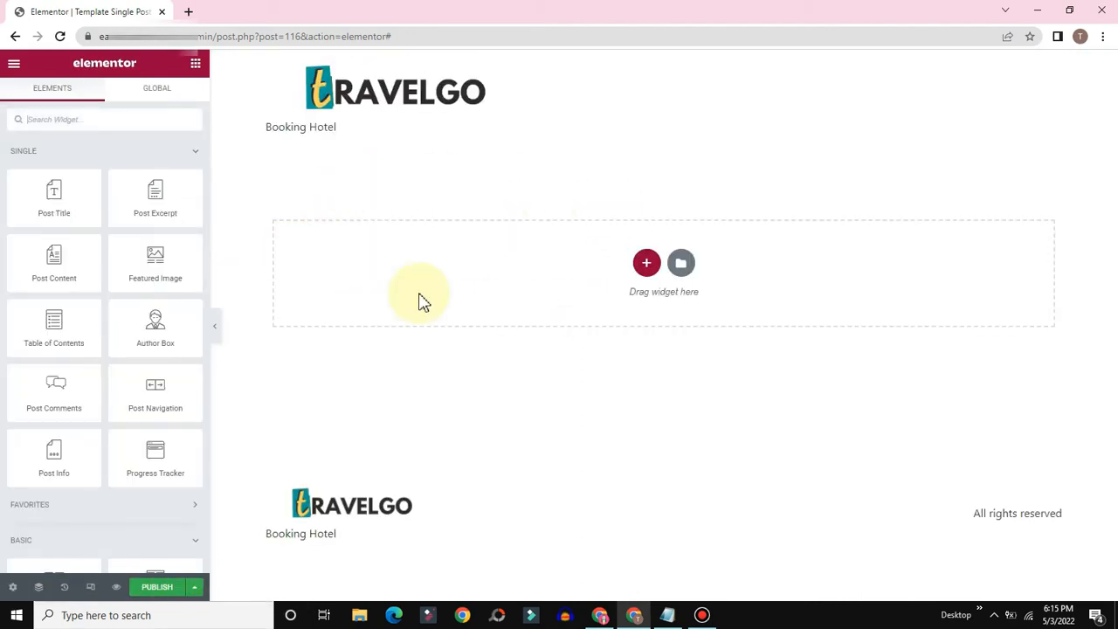
left_click(12, 587)
Step: Add a Heading widget, clear its sample text and bind the title to Post Title
left_click(68, 346)
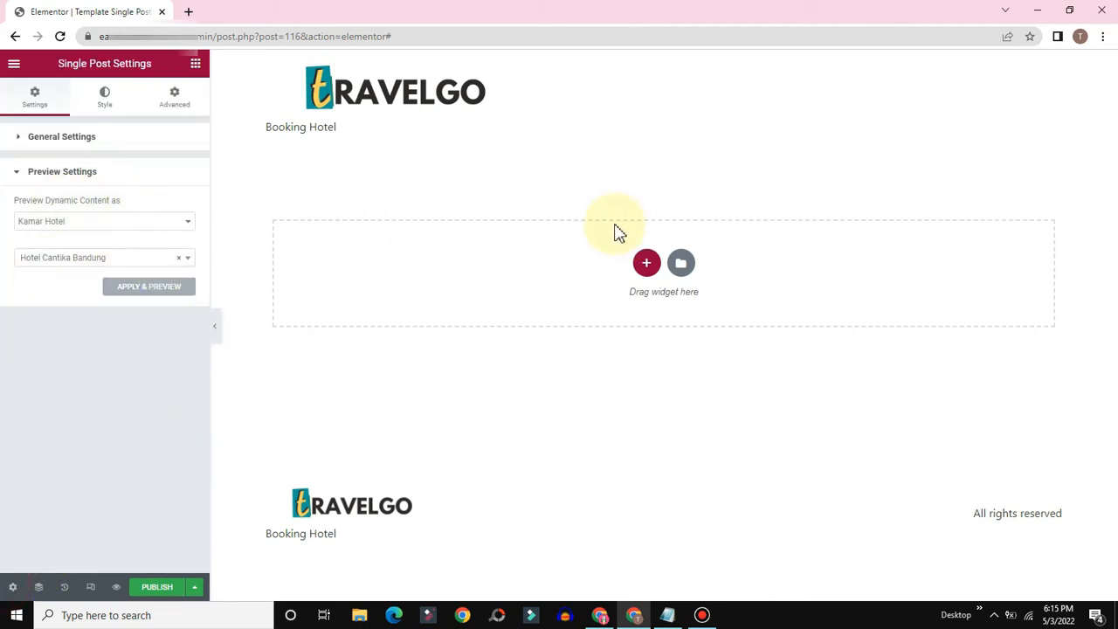
left_click(194, 67)
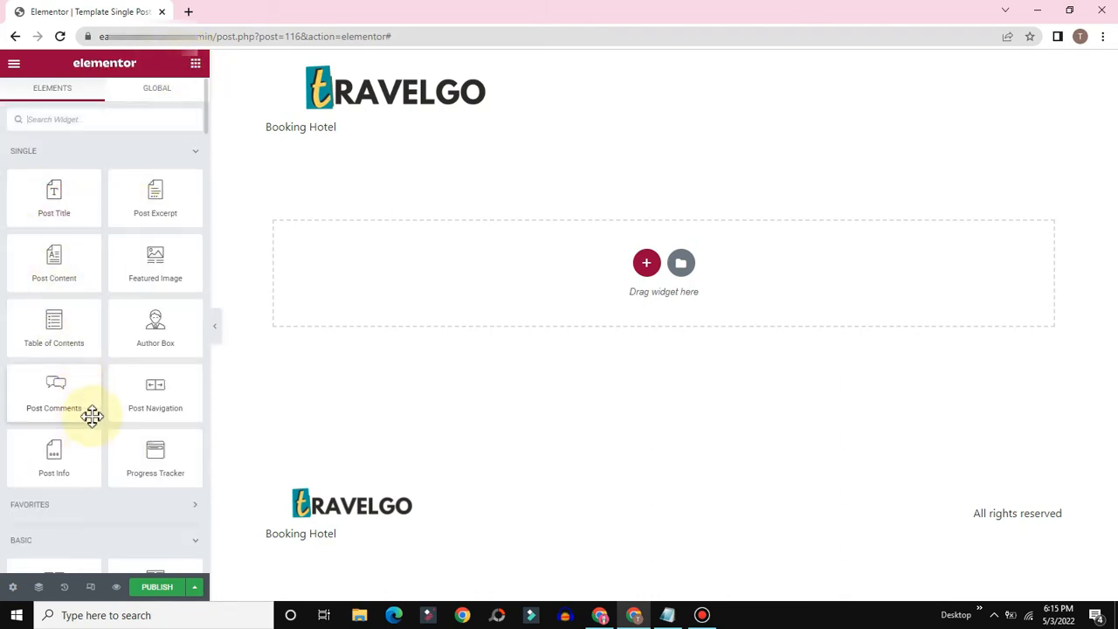
scroll(93, 416, "down", 3)
left_click_drag(153, 319, 516, 276)
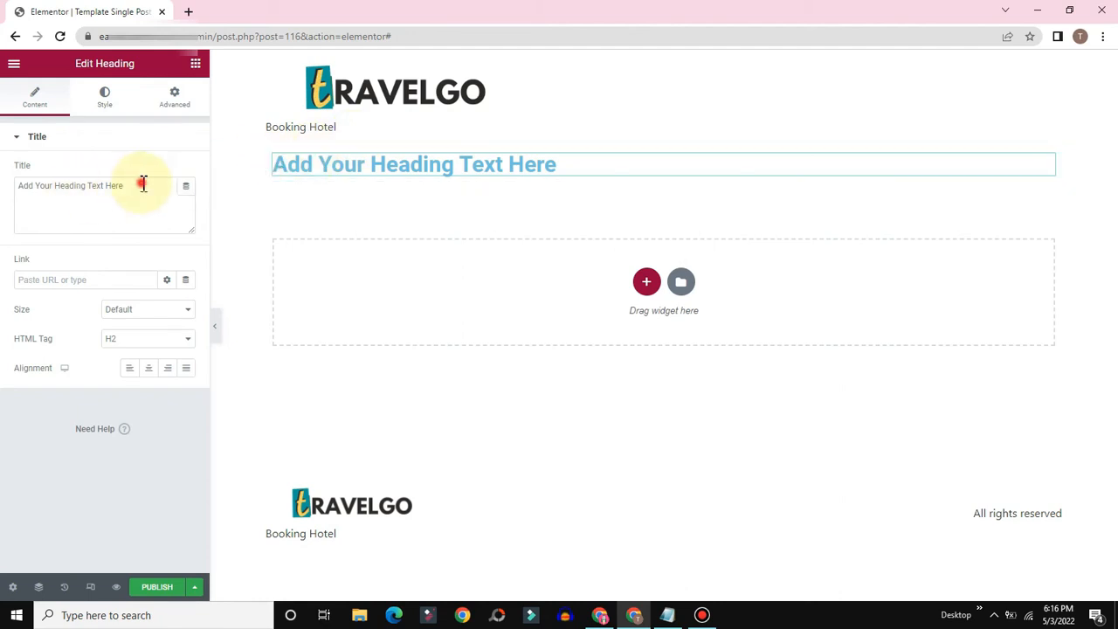
left_click_drag(143, 186, 18, 179)
key("BackSpace")
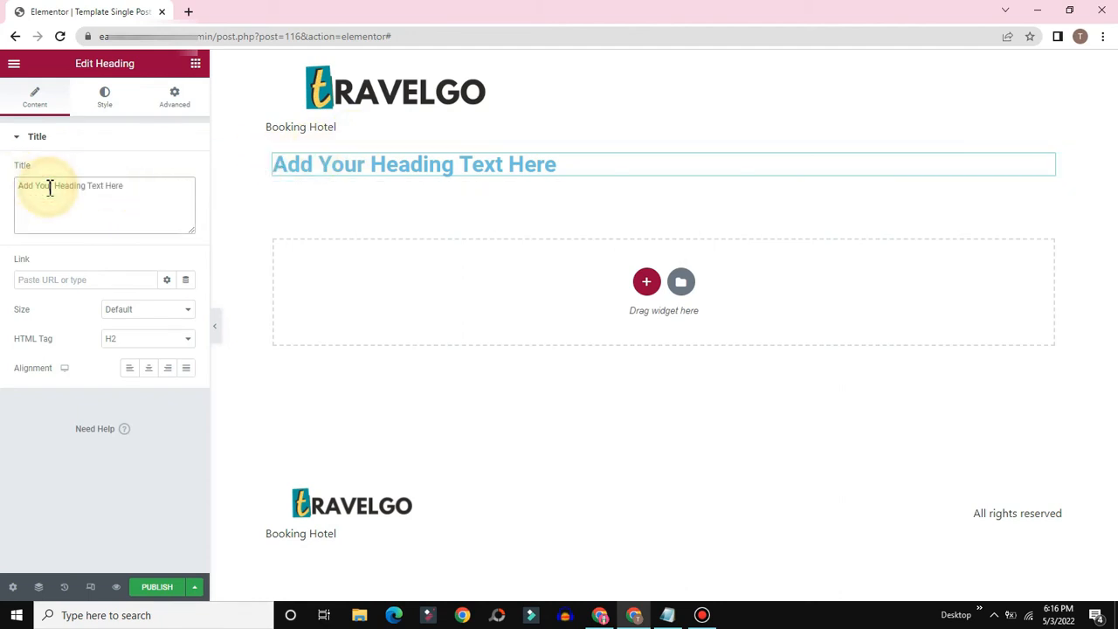
left_click(106, 141)
left_click(62, 141)
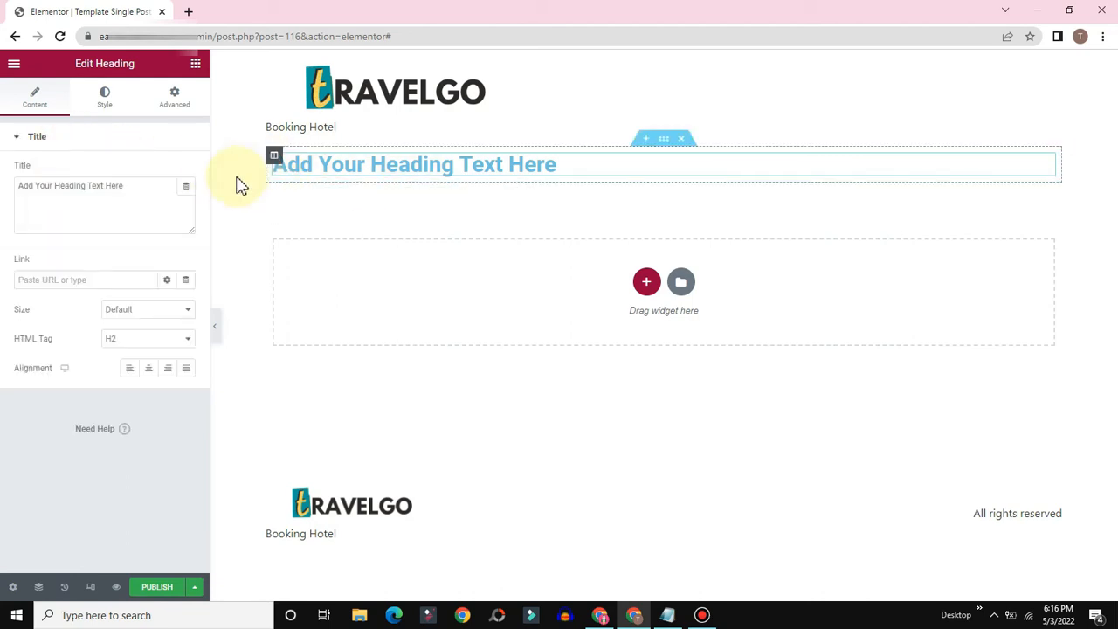
left_click(186, 190)
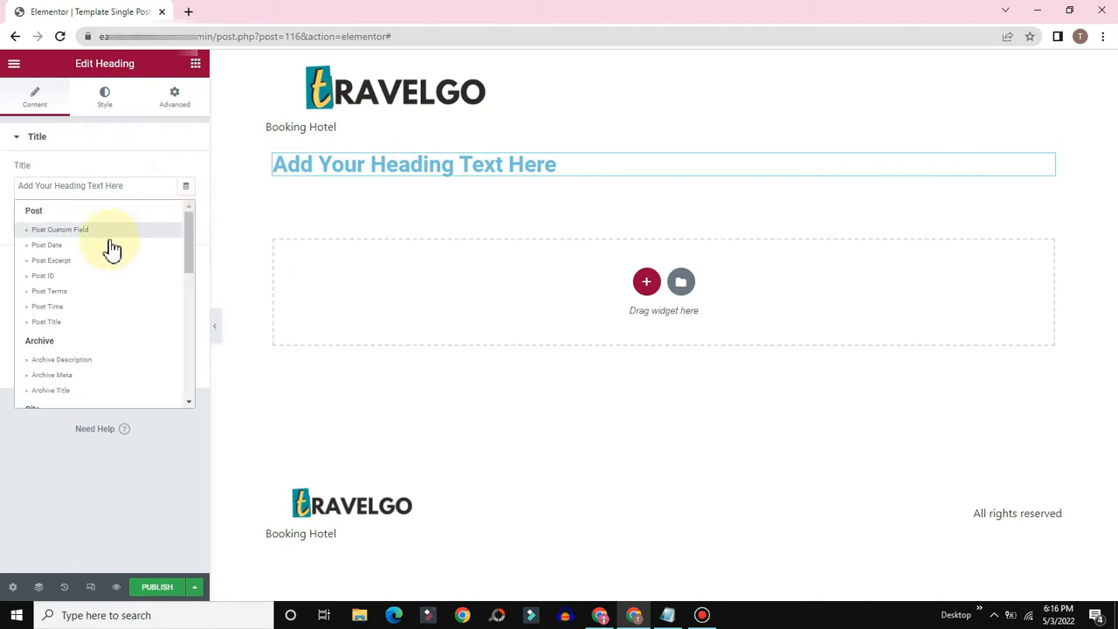
left_click(46, 323)
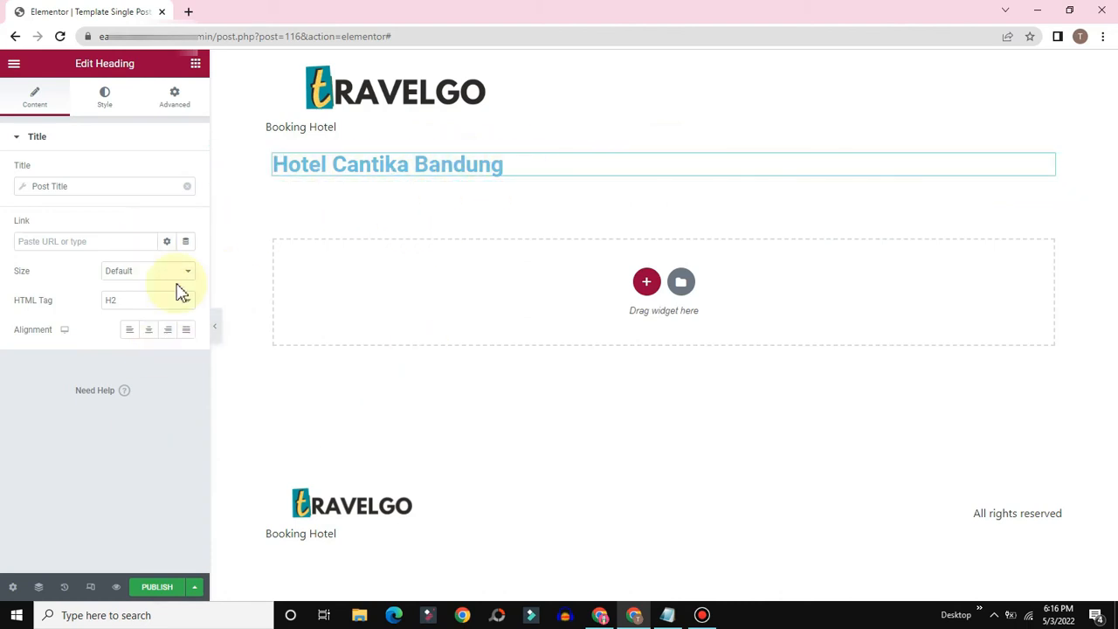
Step: Recheck that the preview settings still use the Hotel Cantika Bandung post
left_click(13, 587)
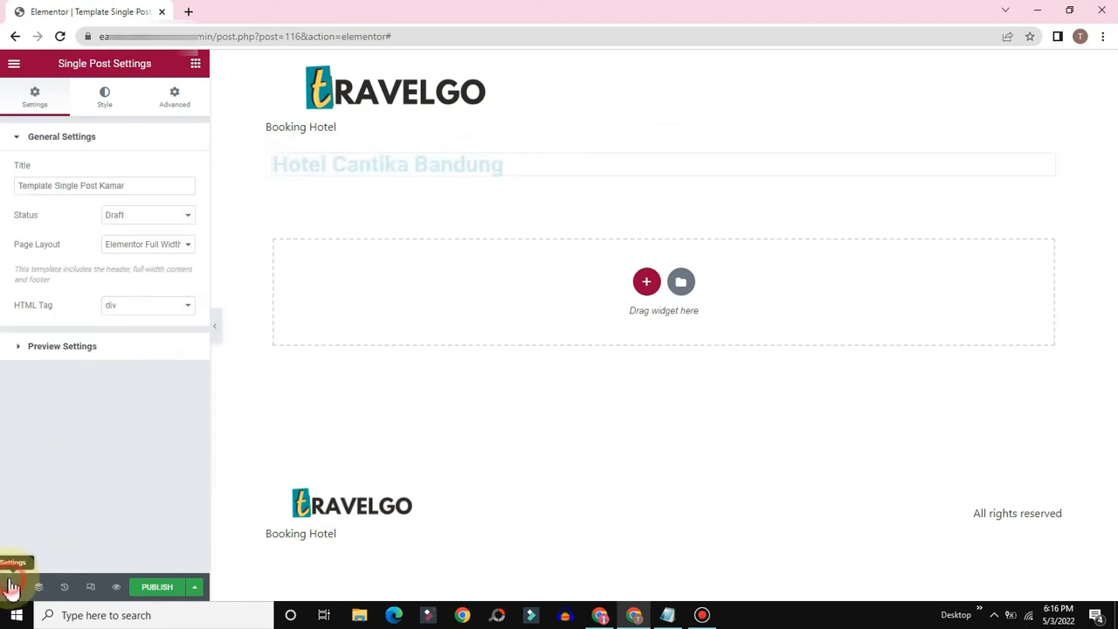
left_click(66, 348)
left_click(81, 262)
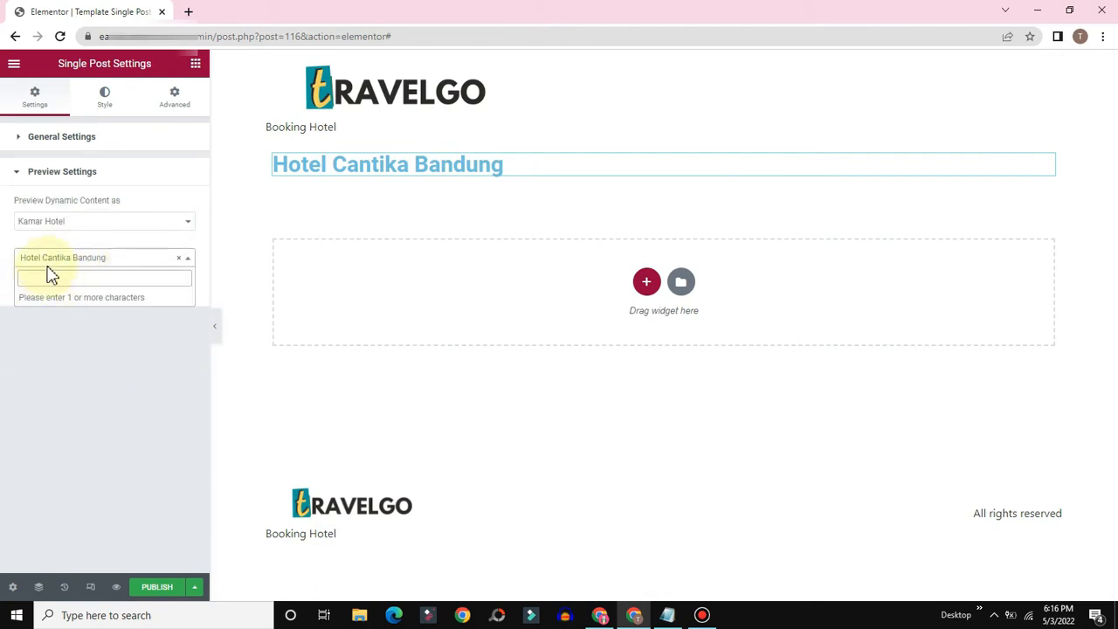
left_click(67, 373)
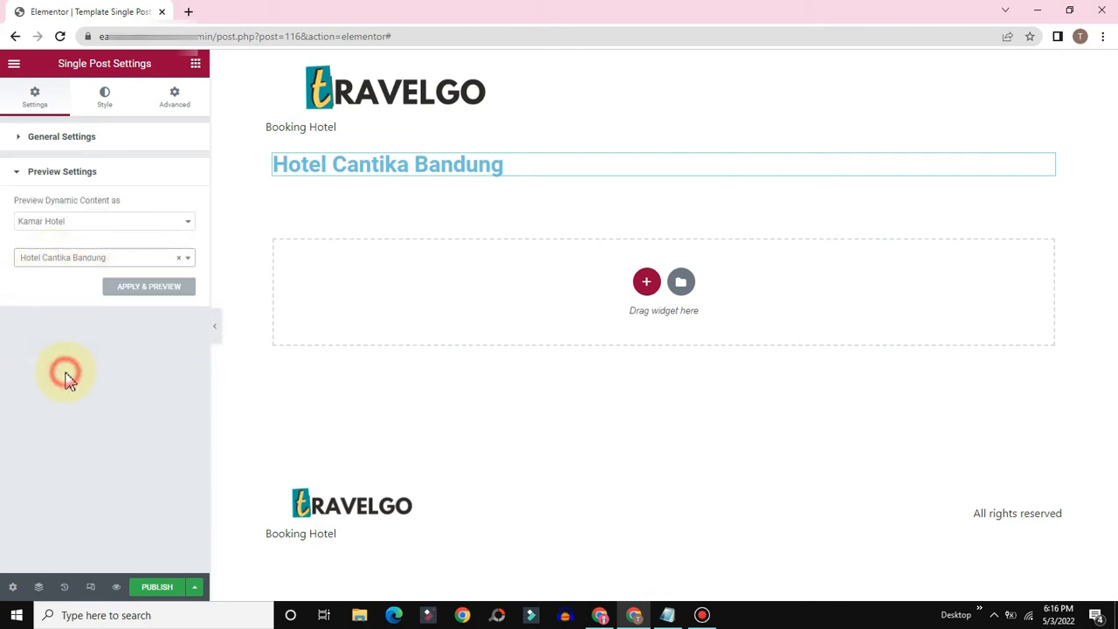
left_click(449, 229)
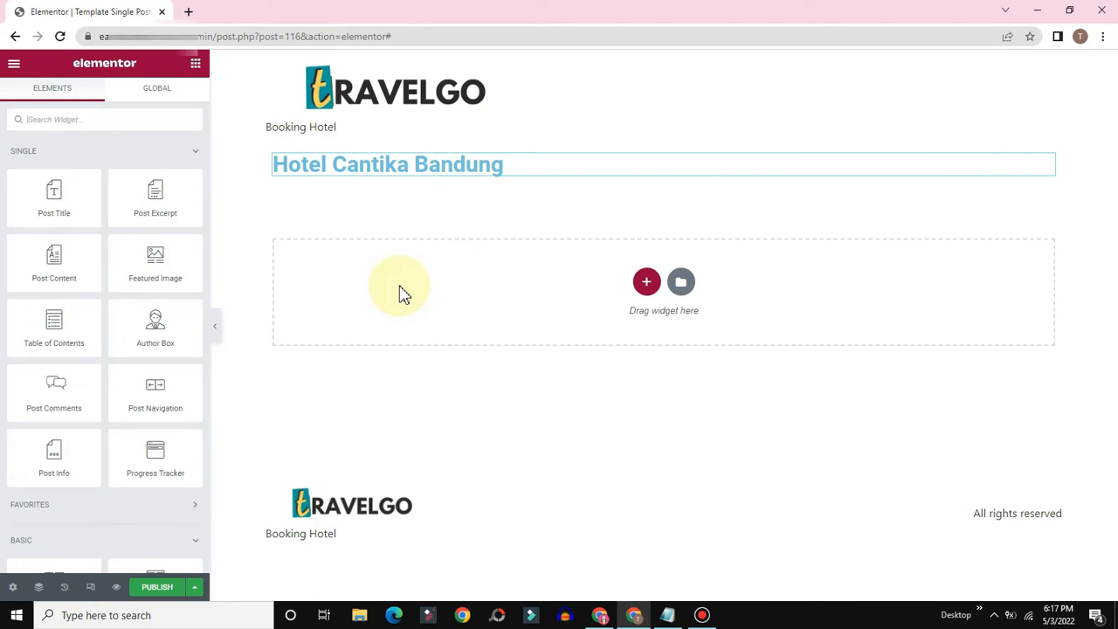
Step: Add an Image widget below the heading bound to the JetEngine Custom Image field Sampul
scroll(113, 306, "down", 5)
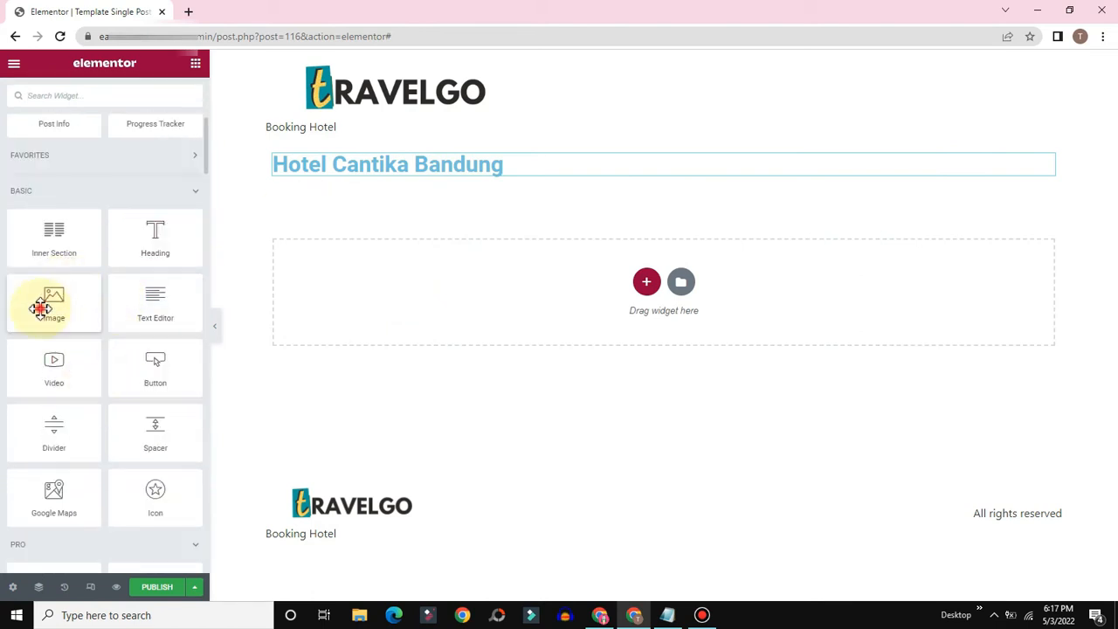
left_click_drag(40, 308, 369, 175)
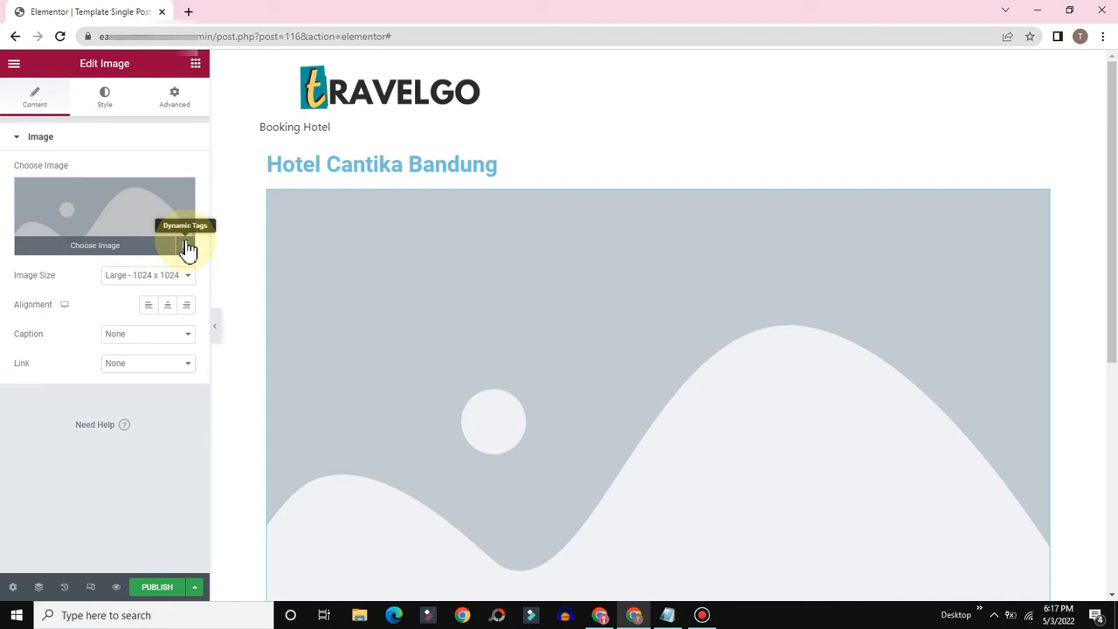
left_click(186, 247)
scroll(148, 310, "down", 1)
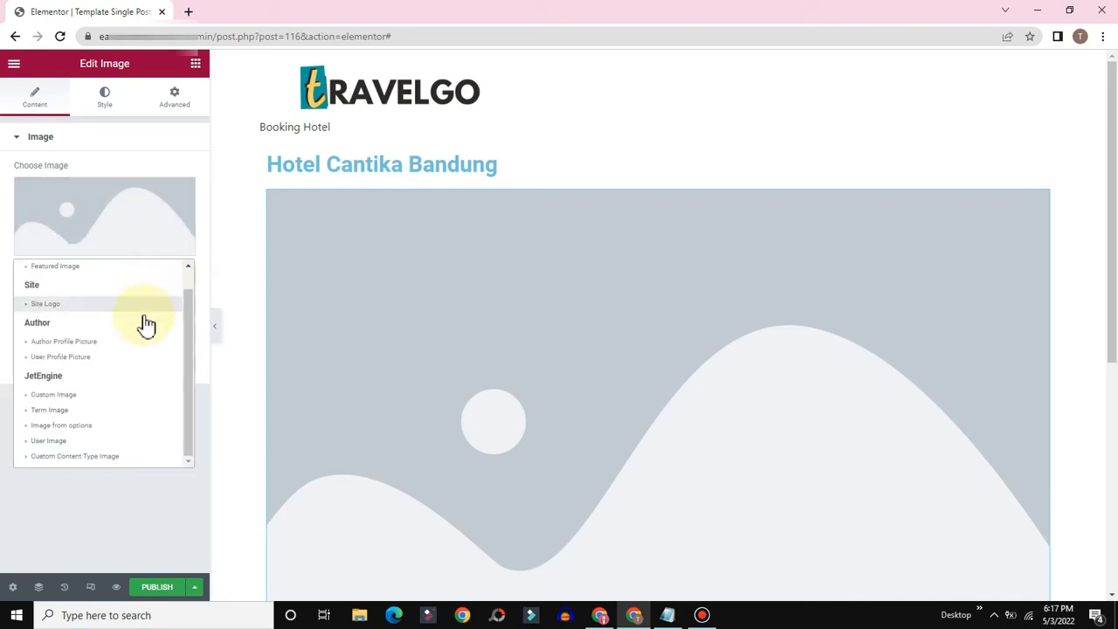
left_click(67, 397)
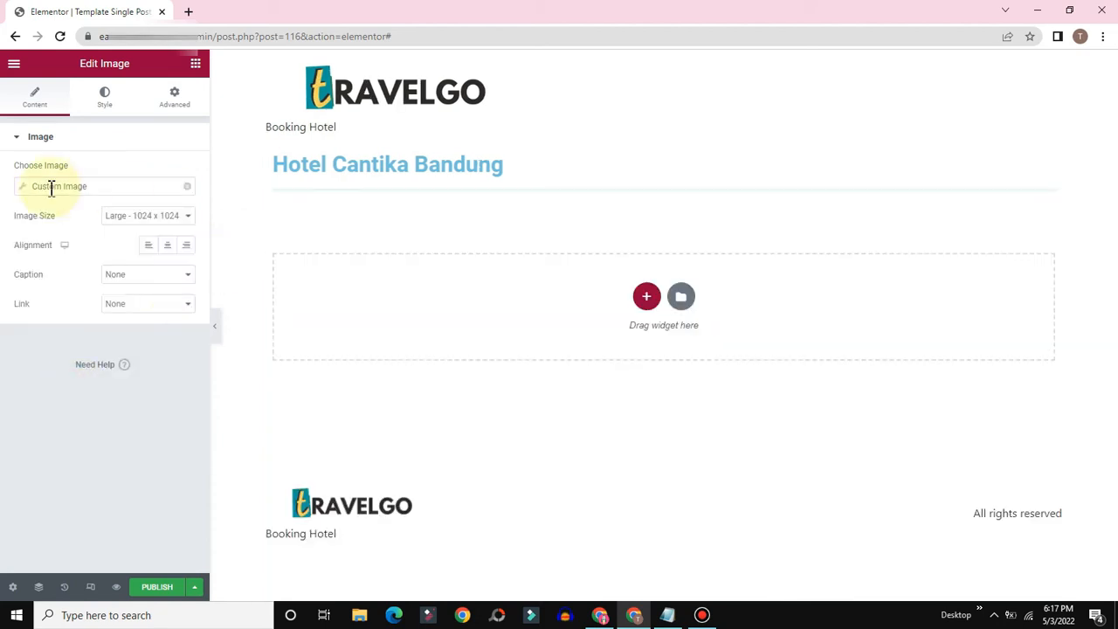
left_click(24, 192)
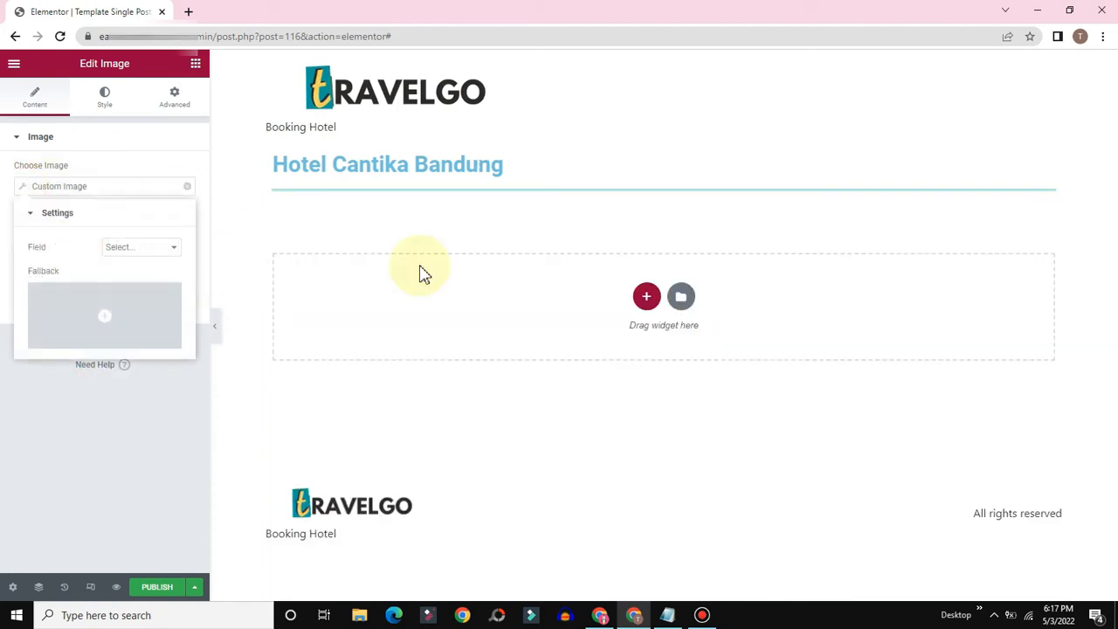
left_click(131, 249)
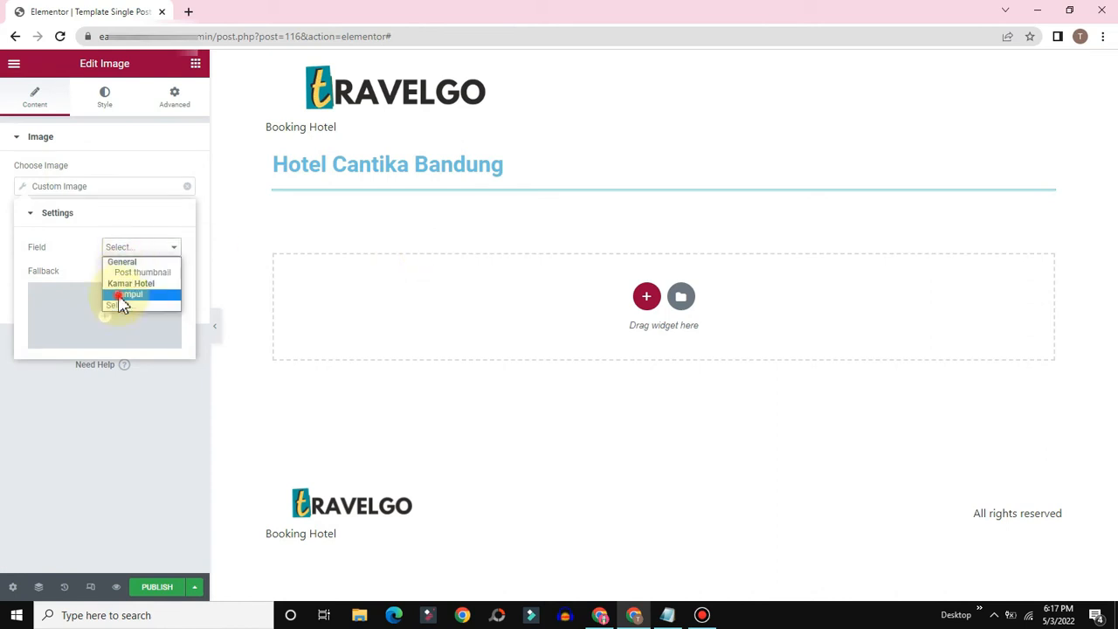
left_click(125, 295)
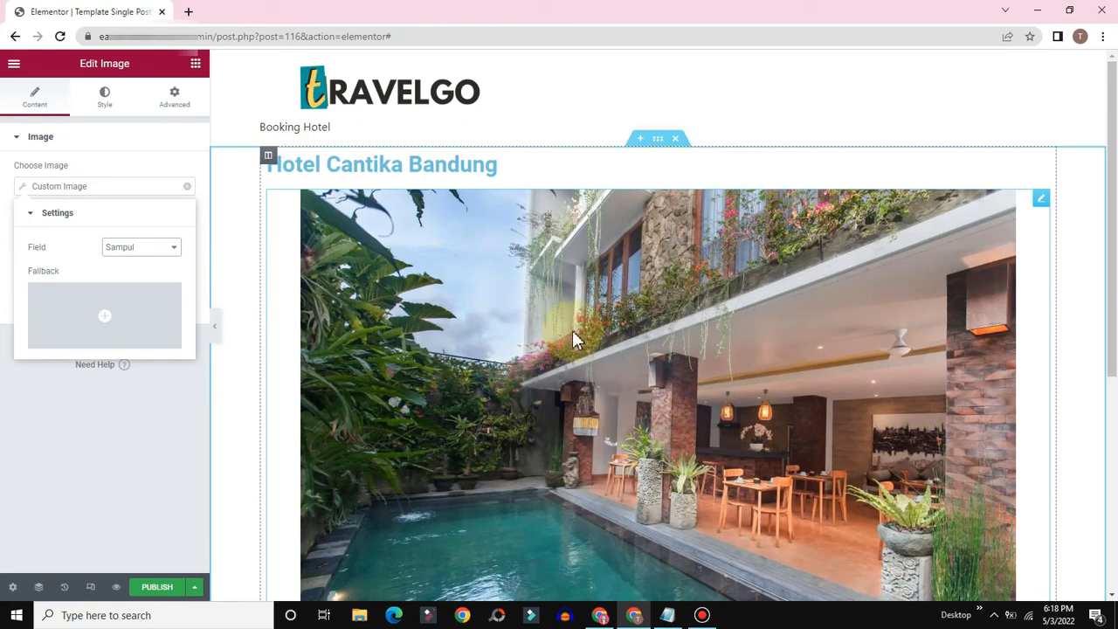
Step: Choose a placeholder picture as the image's fallback
left_click(91, 342)
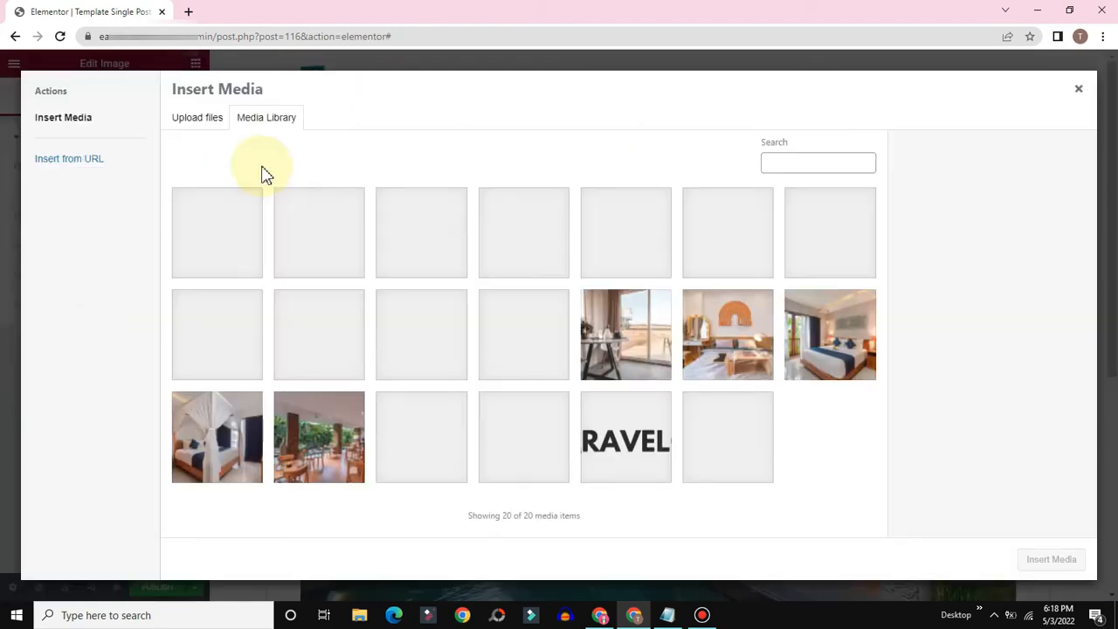
left_click(410, 258)
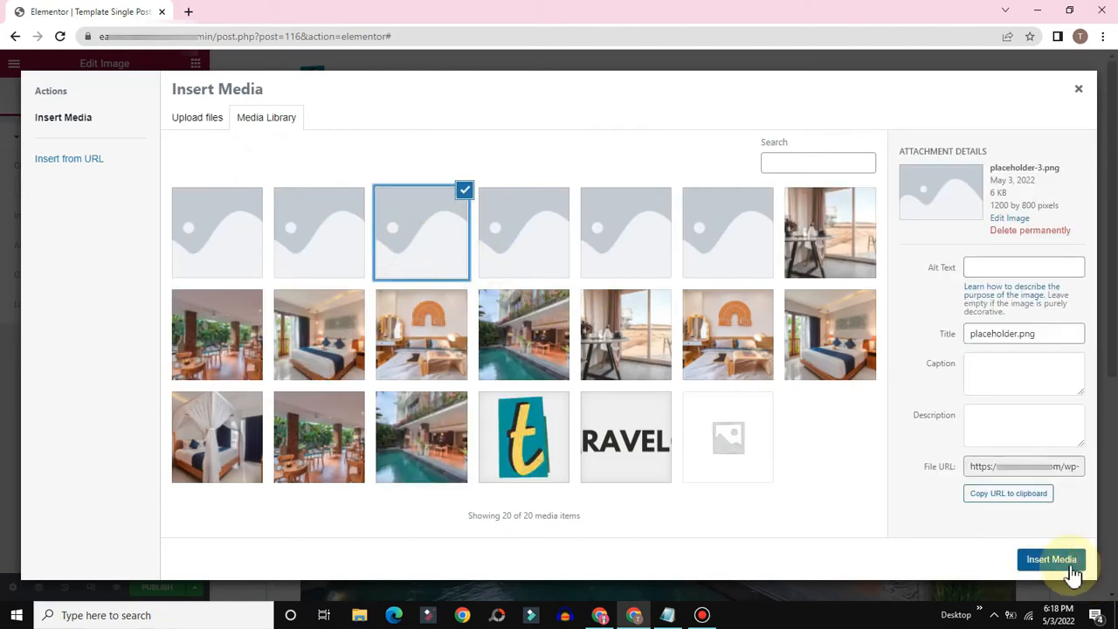
left_click(1062, 561)
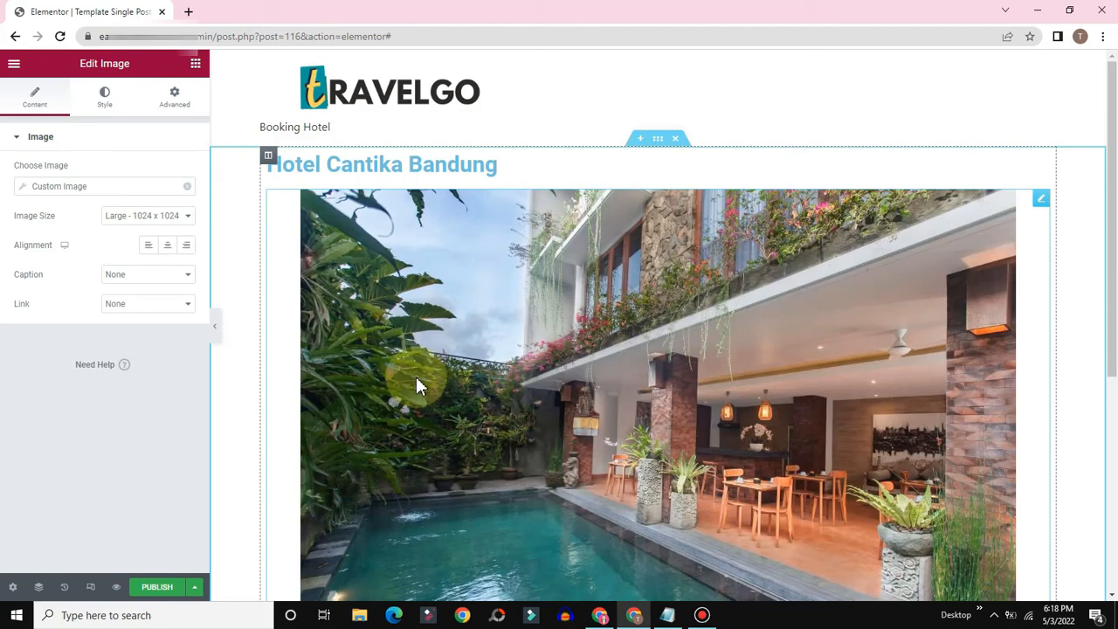
scroll(599, 394, "down", 4)
scroll(603, 398, "up", 4)
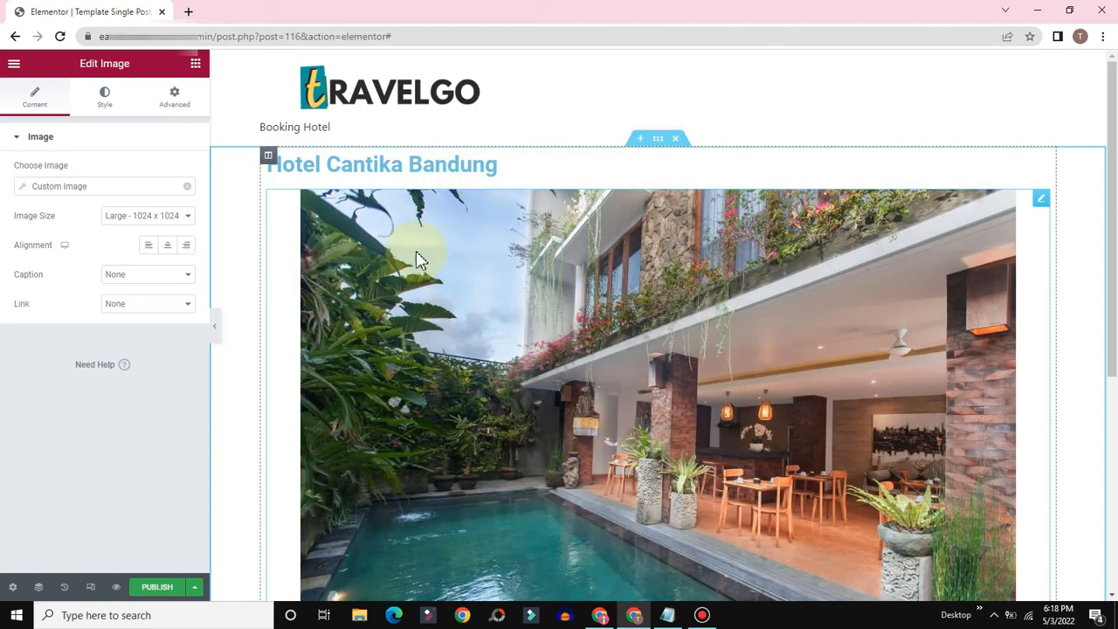
scroll(466, 350, "down", 2)
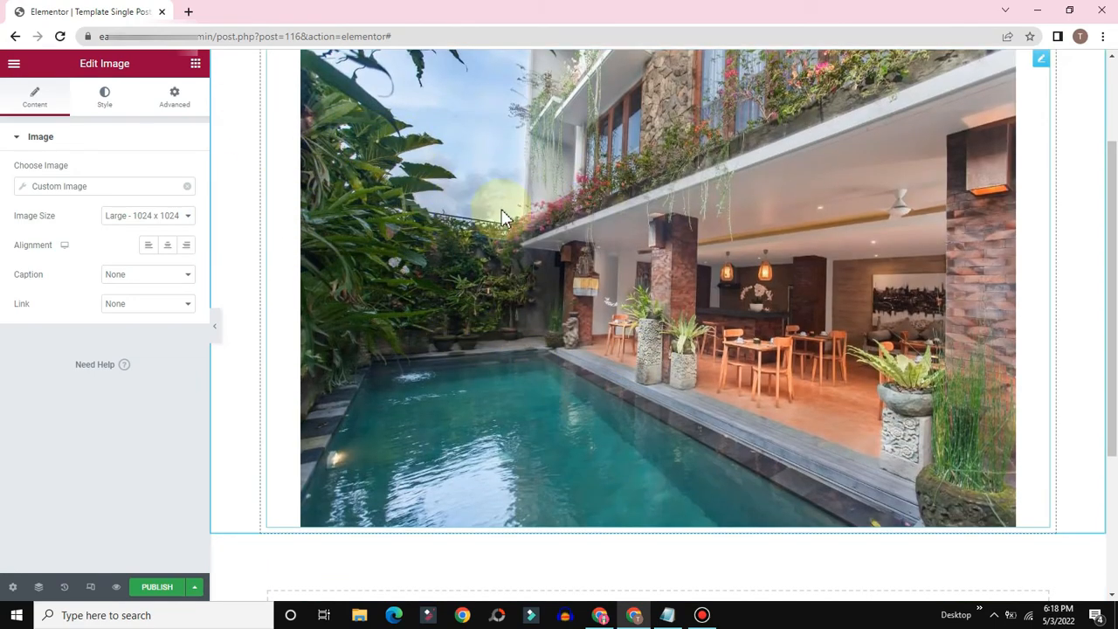
Step: Publish the template with an Include condition for all Kamar Hotel posts
left_click(154, 597)
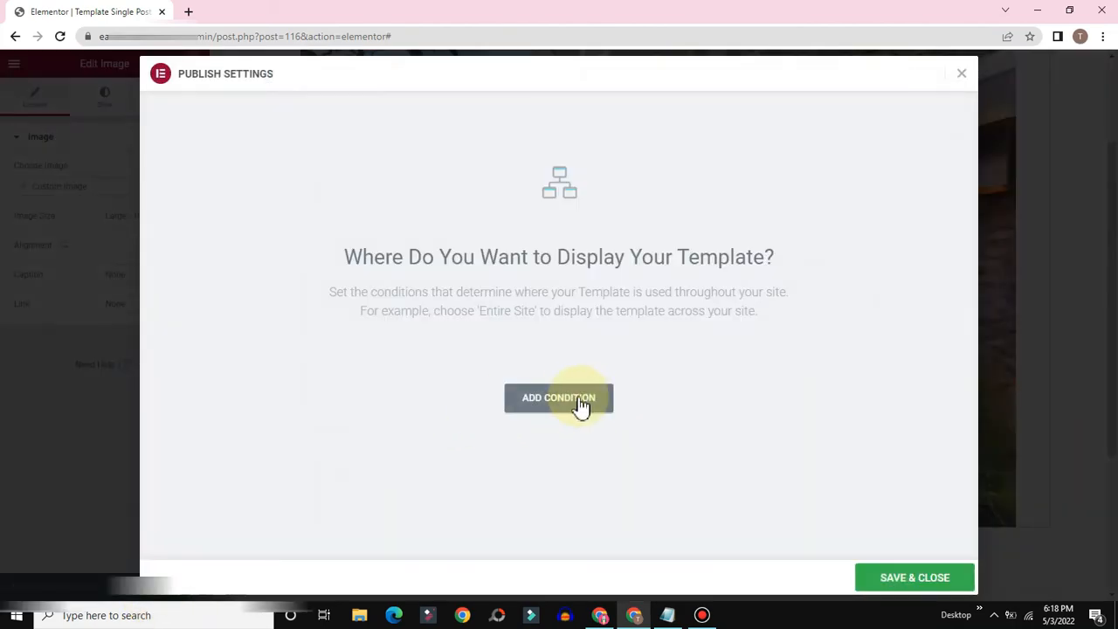
left_click(566, 404)
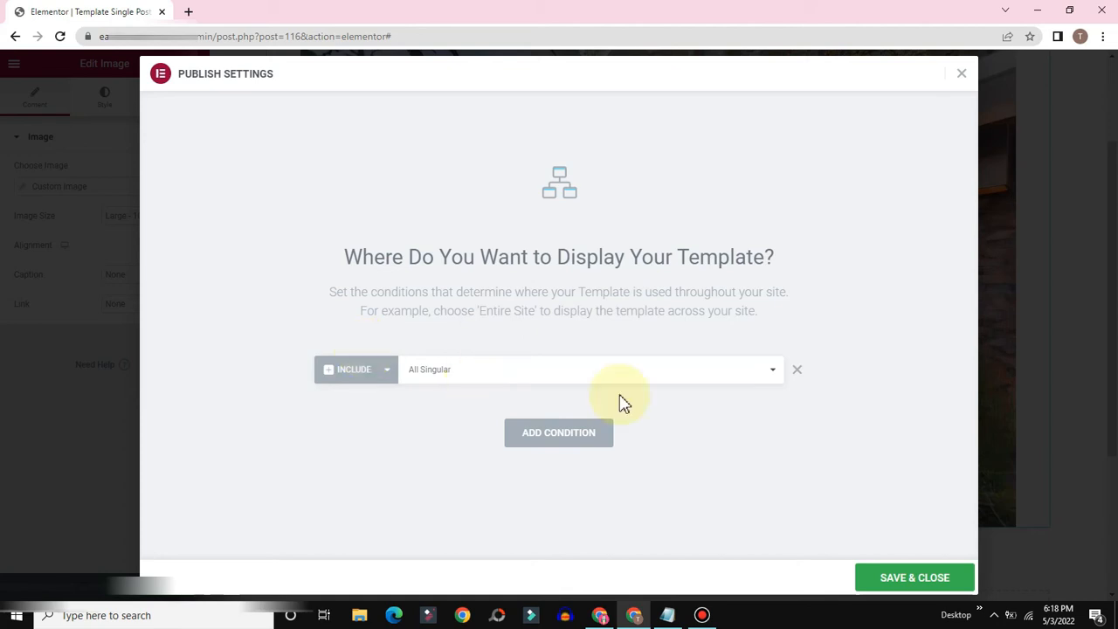
left_click(642, 376)
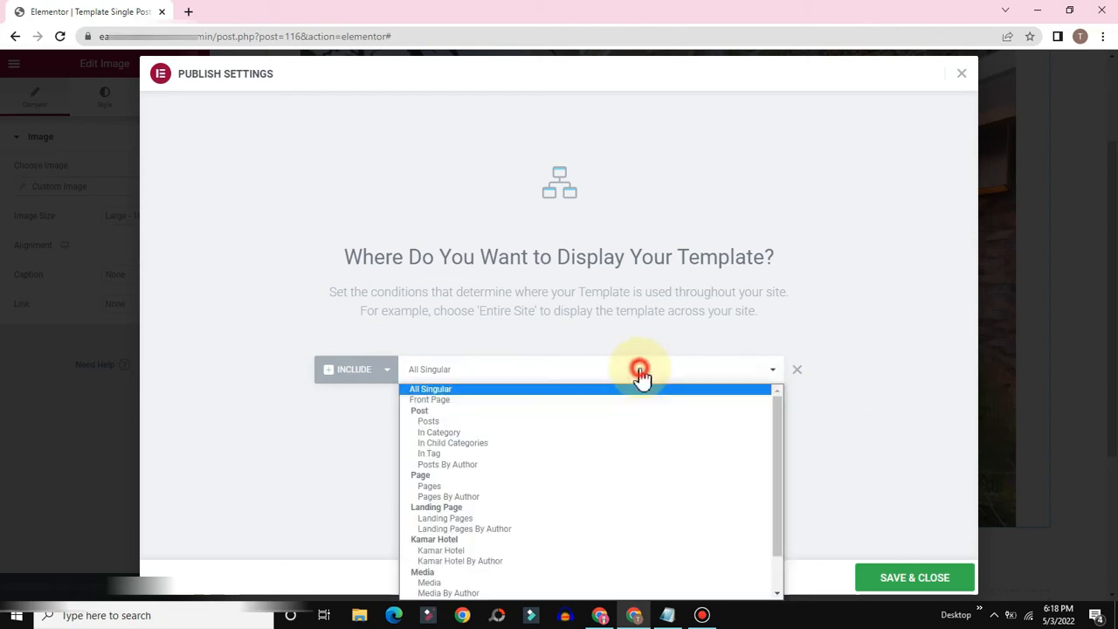
left_click(432, 552)
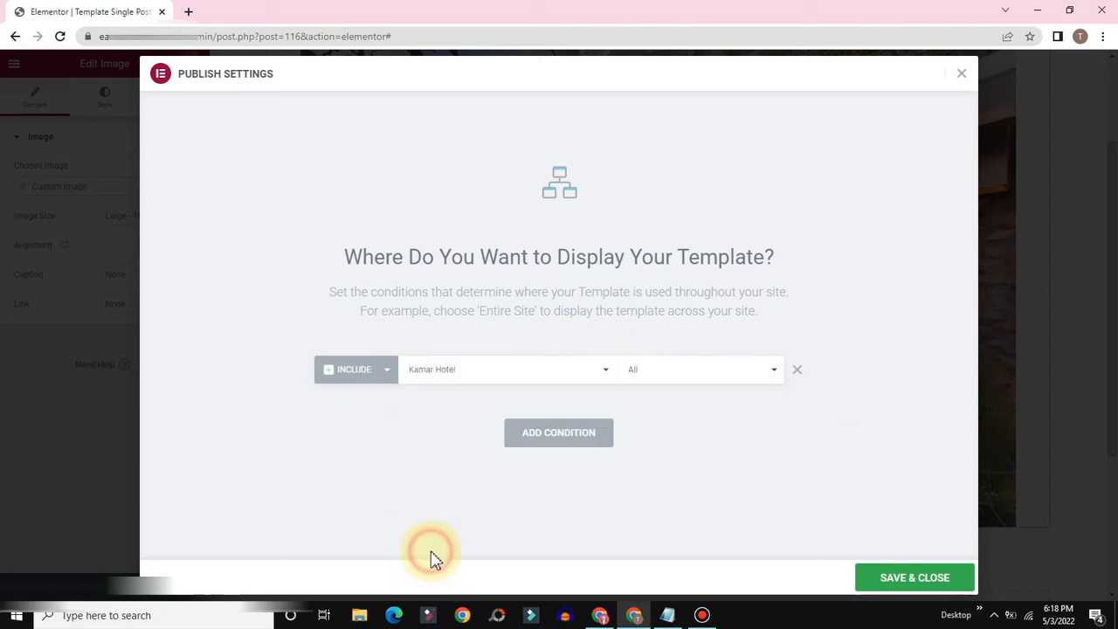
left_click(494, 376)
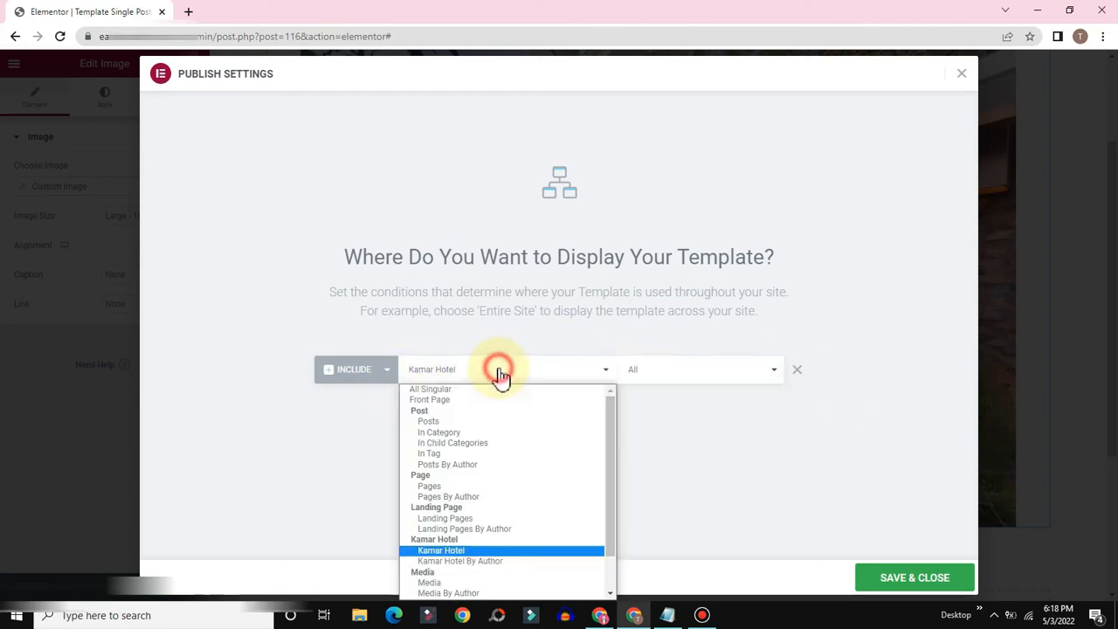
left_click(439, 551)
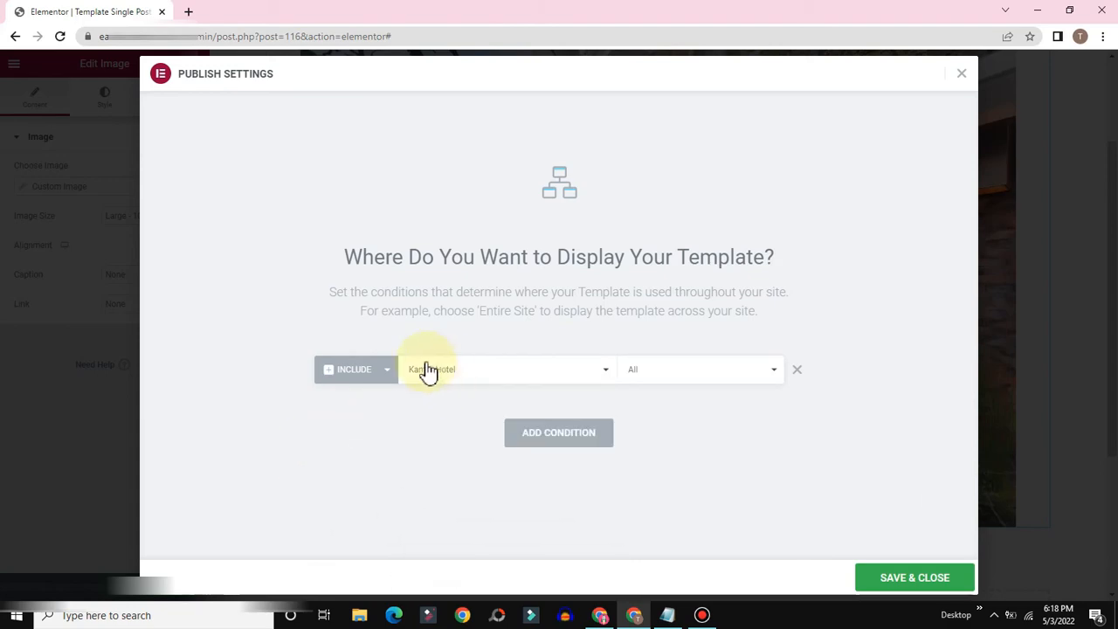
left_click(897, 586)
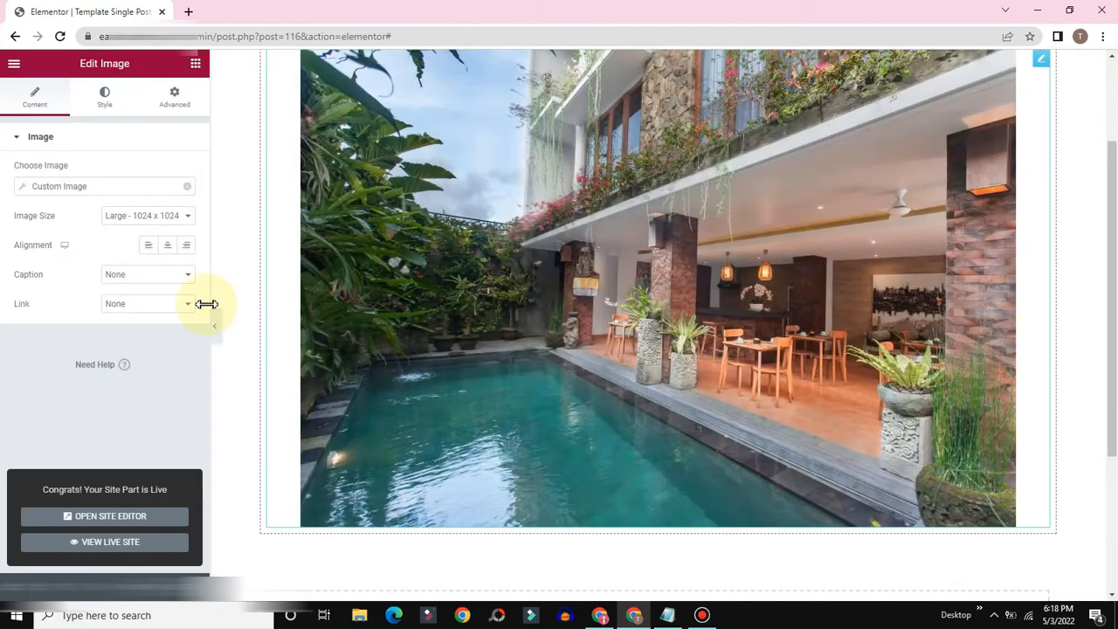
Step: Exit Elementor to the dashboard and go to the Kamar Hotel posts list
left_click(13, 68)
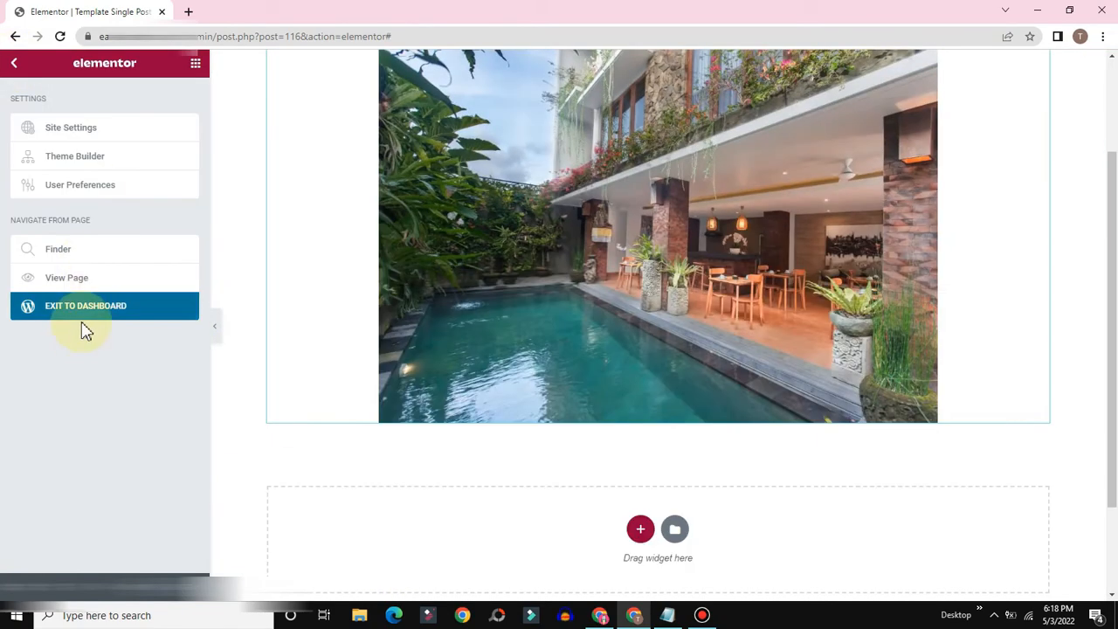
left_click(70, 308)
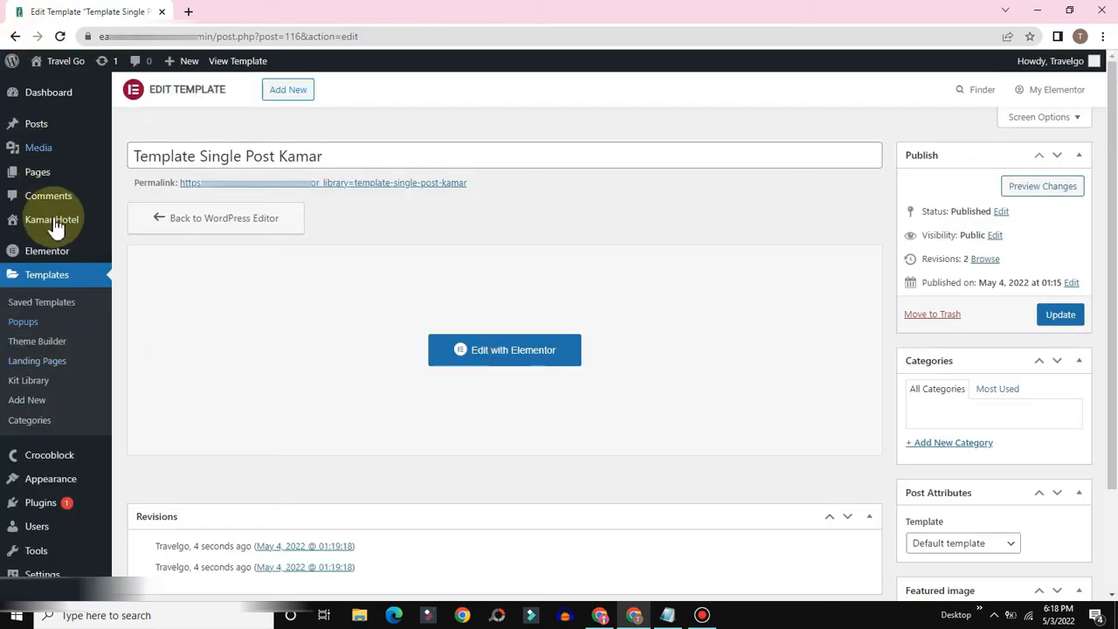
mouse_move(55, 219)
left_click(143, 221)
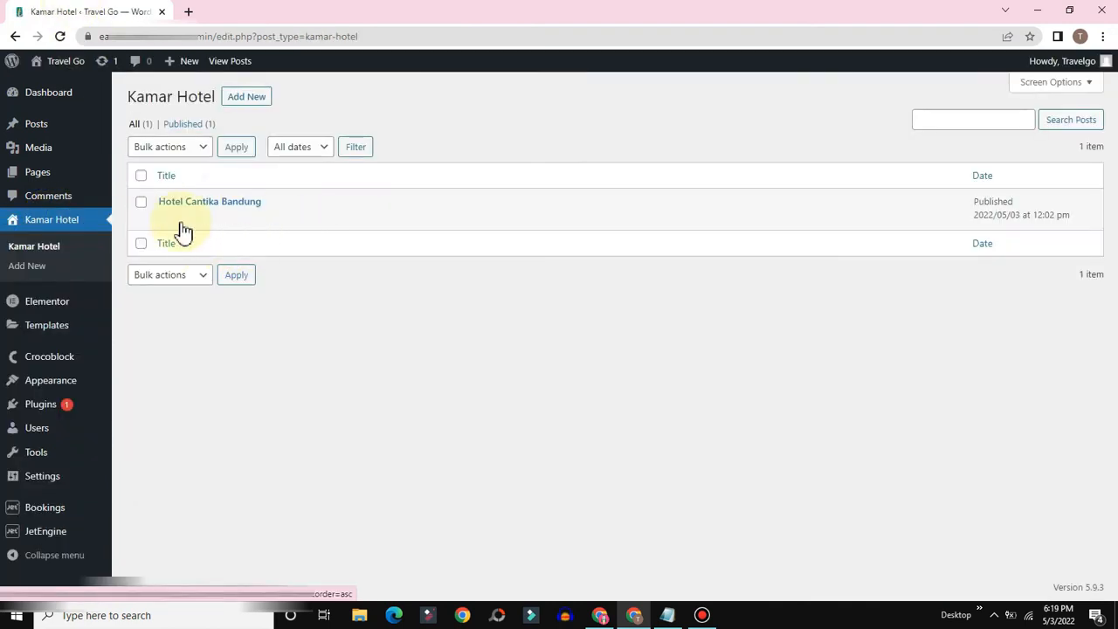
Step: Open the Hotel Cantika Bandung post's View link in a new tab
mouse_move(182, 215)
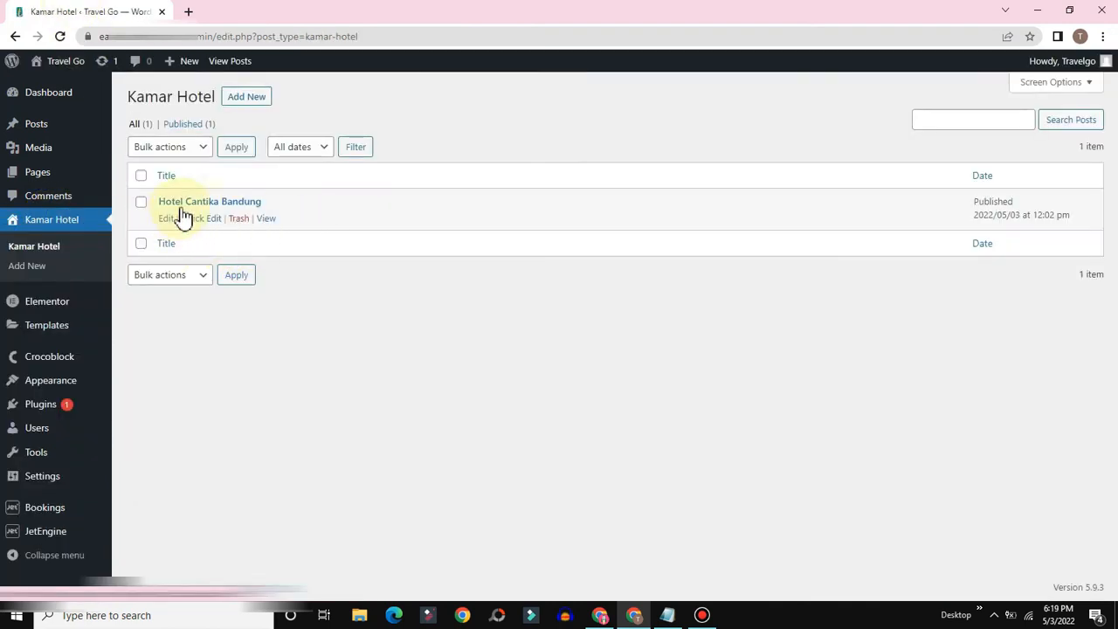
right_click(265, 220)
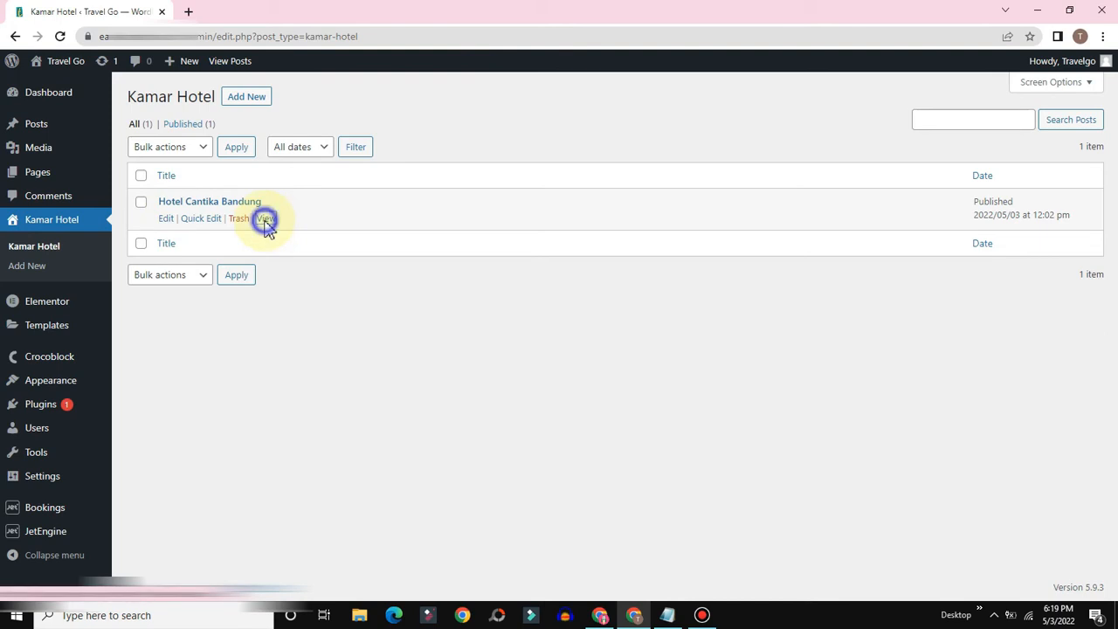
left_click(292, 230)
left_click(219, 11)
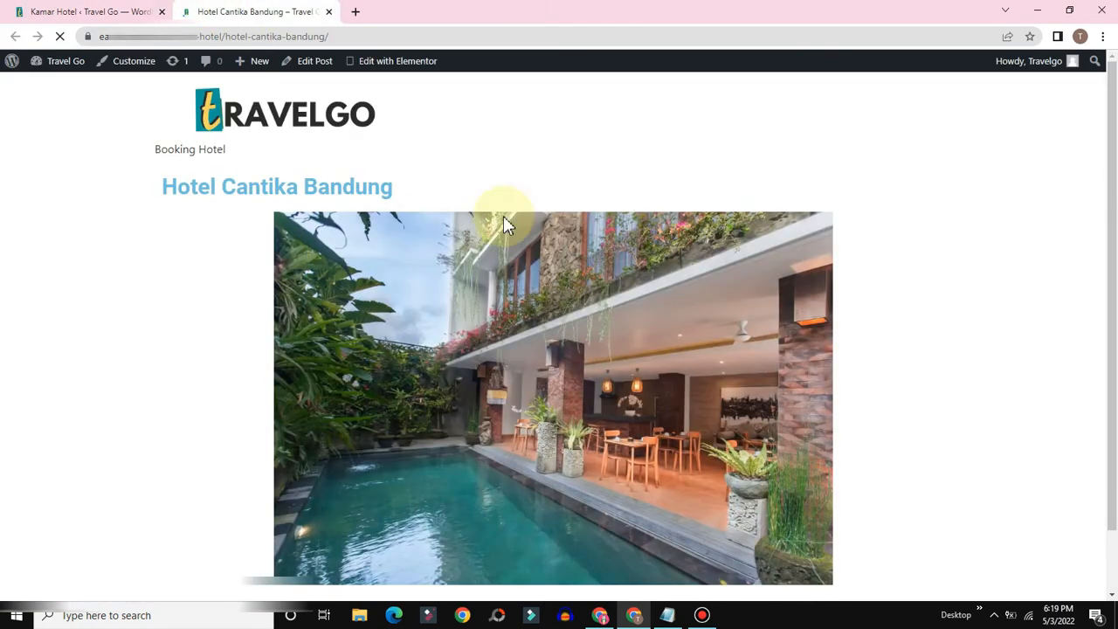
Step: Review the live Hotel Cantika Bandung page, then return to the Kamar Hotel list
scroll(429, 339, "down", 1)
scroll(498, 446, "up", 1)
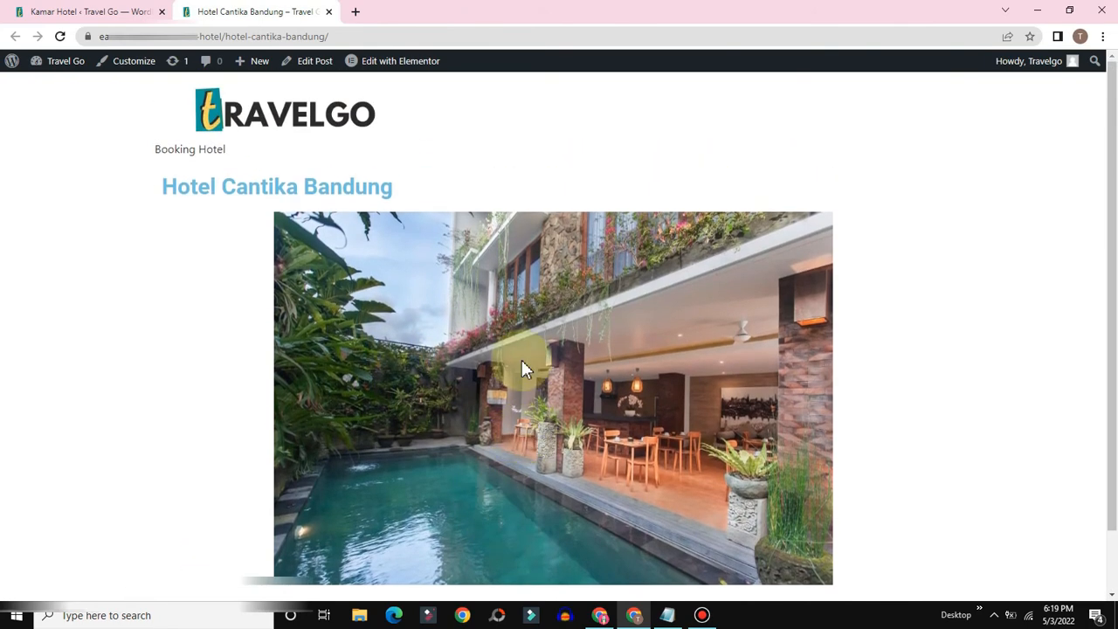
scroll(611, 396, "down", 1)
scroll(437, 332, "up", 1)
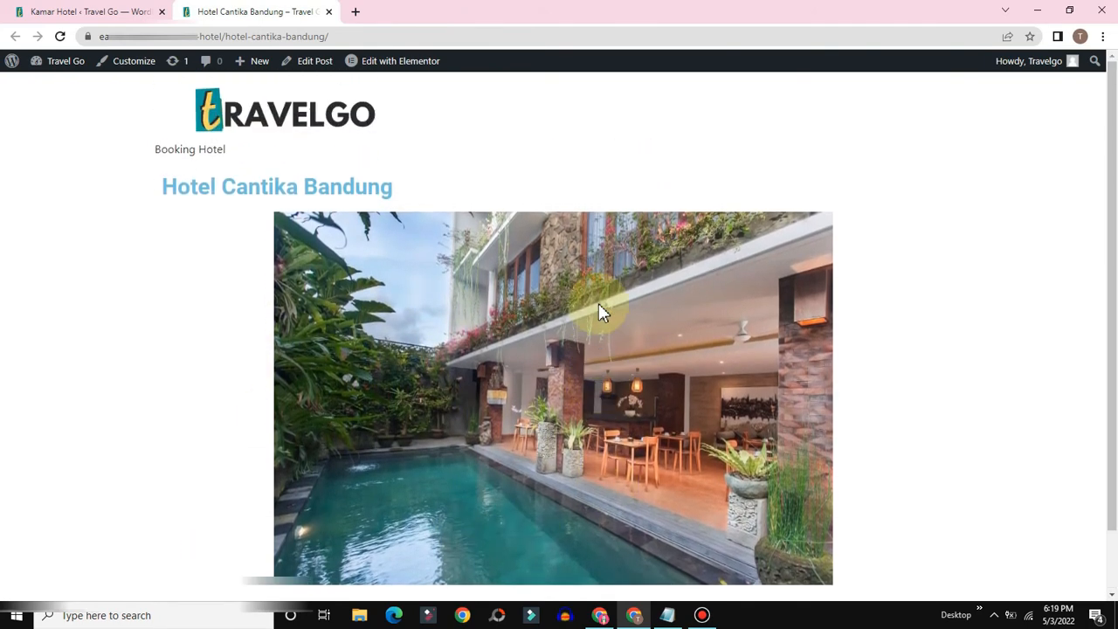
left_click_drag(407, 184, 165, 190)
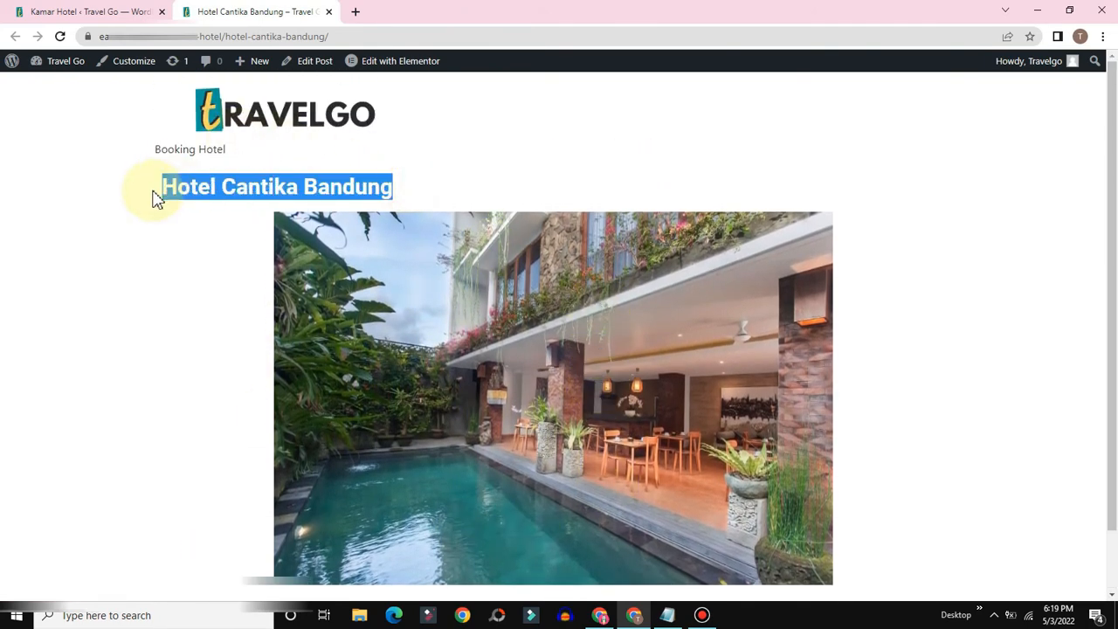
scroll(514, 394, "down", 1)
scroll(554, 419, "up", 1)
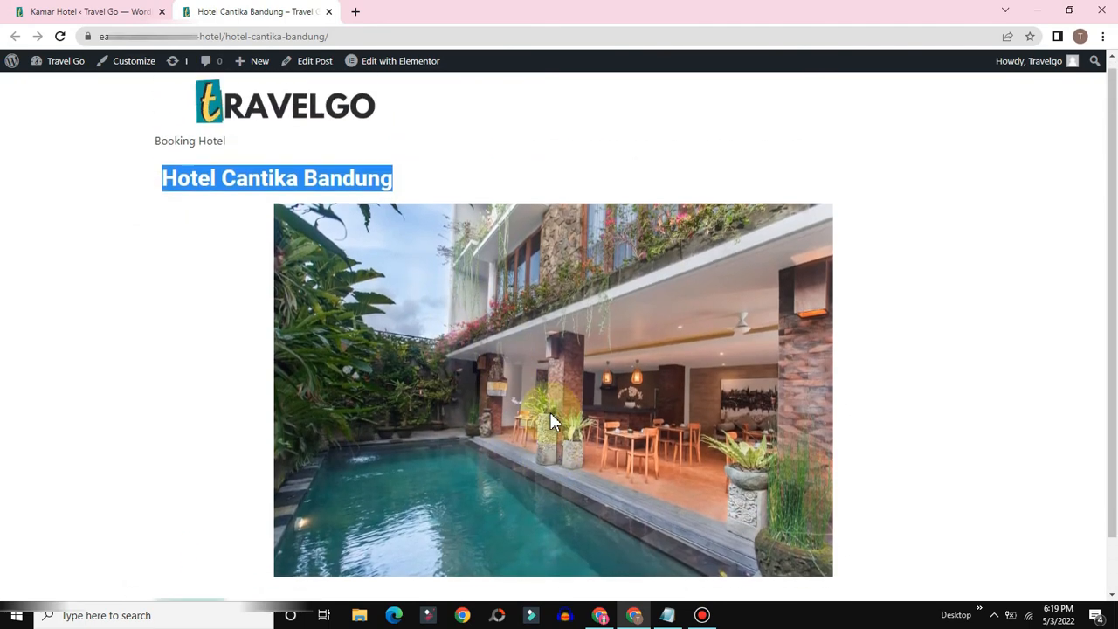
left_click(144, 328)
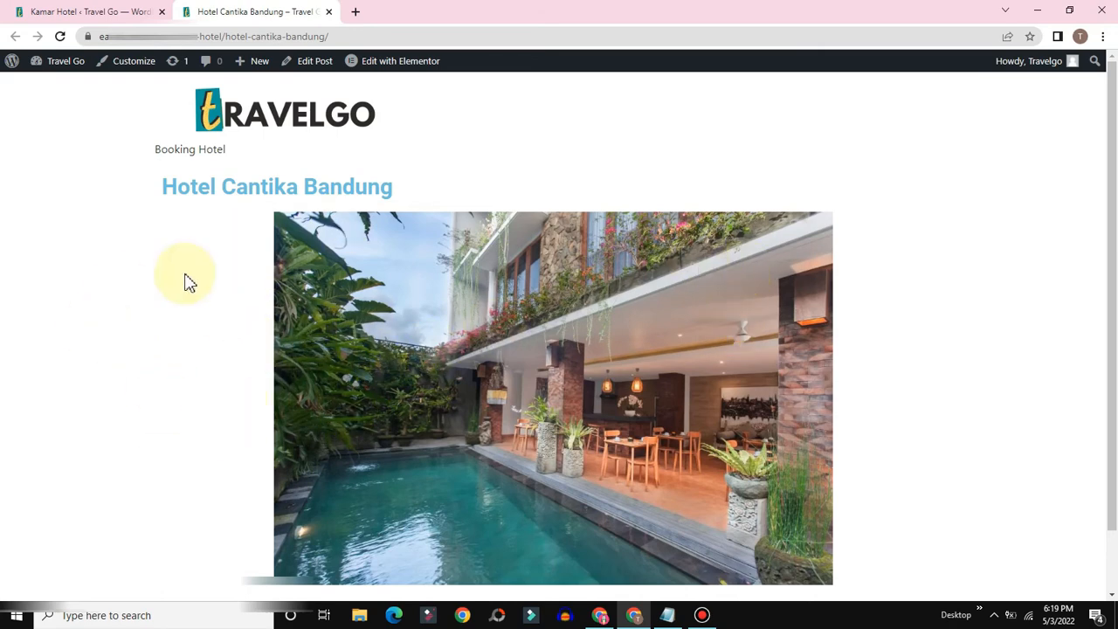
left_click(67, 11)
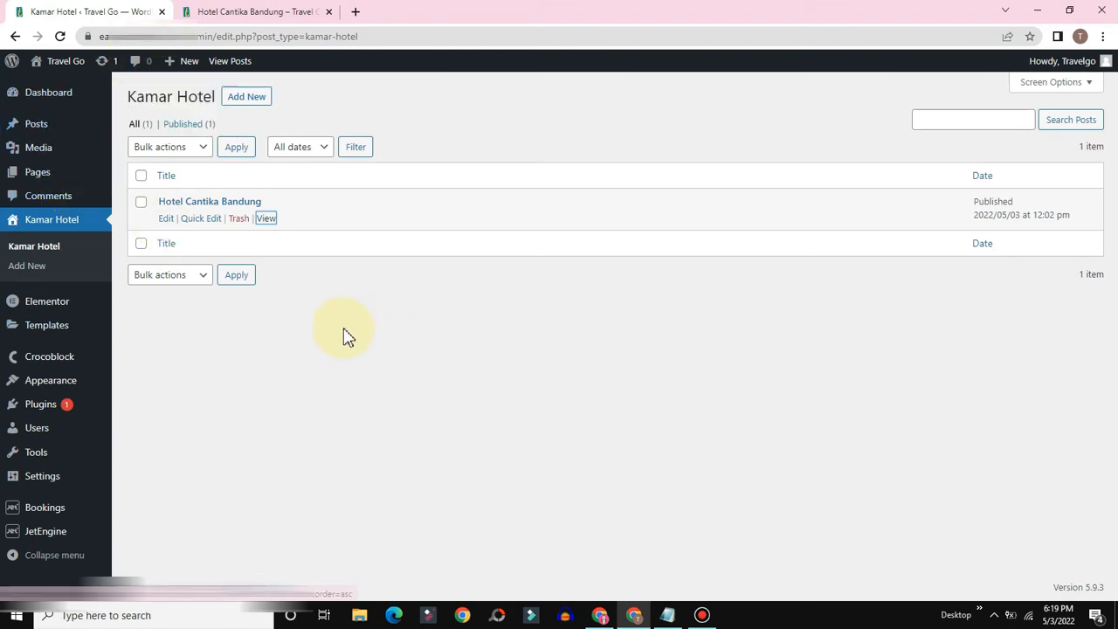
Step: Go to the Saved Templates library and reload it
mouse_move(35, 325)
left_click(160, 338)
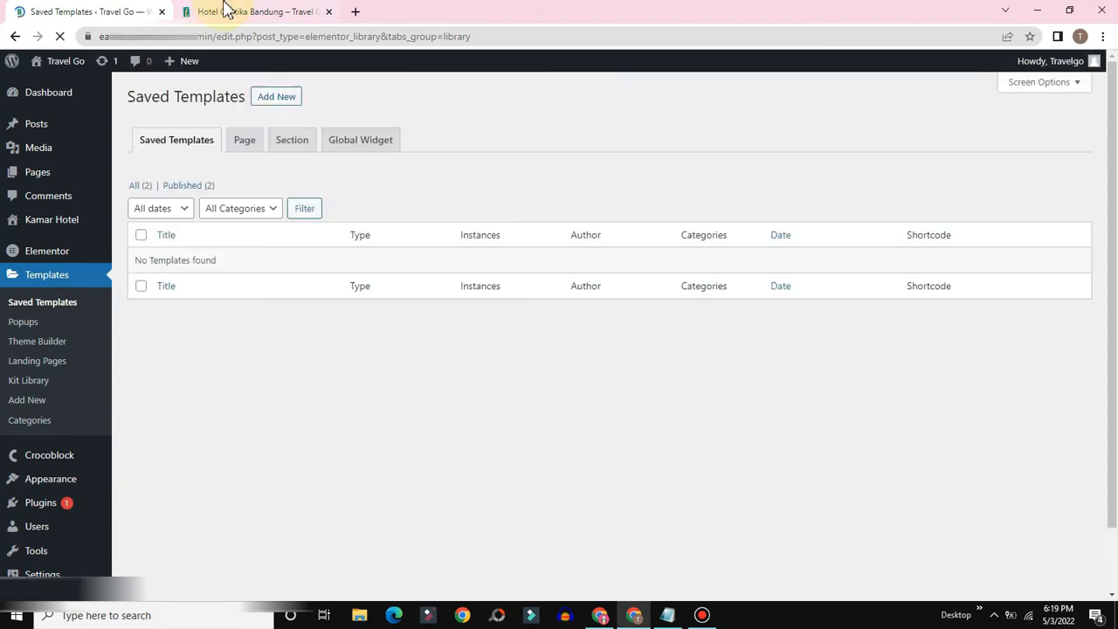
left_click(229, 12)
left_click(70, 11)
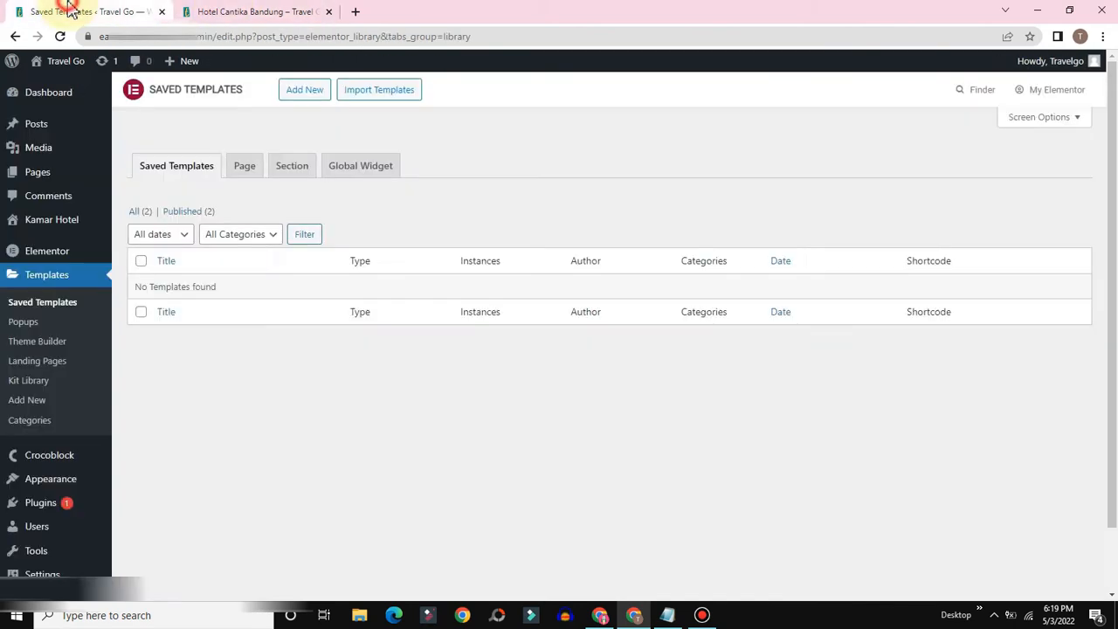
left_click(27, 304)
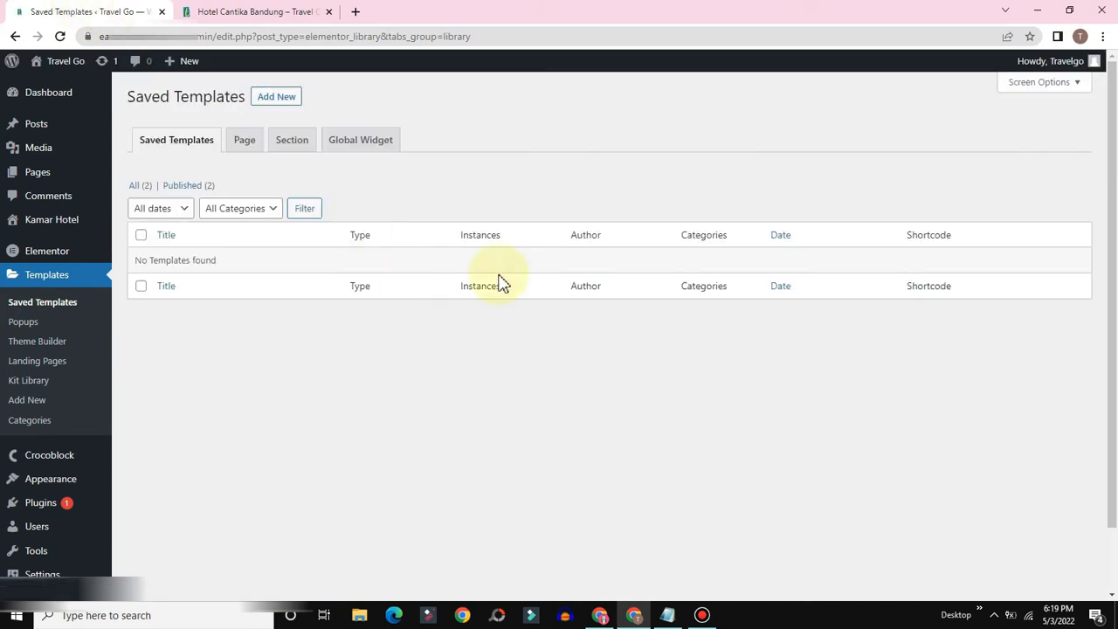
Step: Import the template file elementor-87-2022-05-03.json into the library
left_click(359, 94)
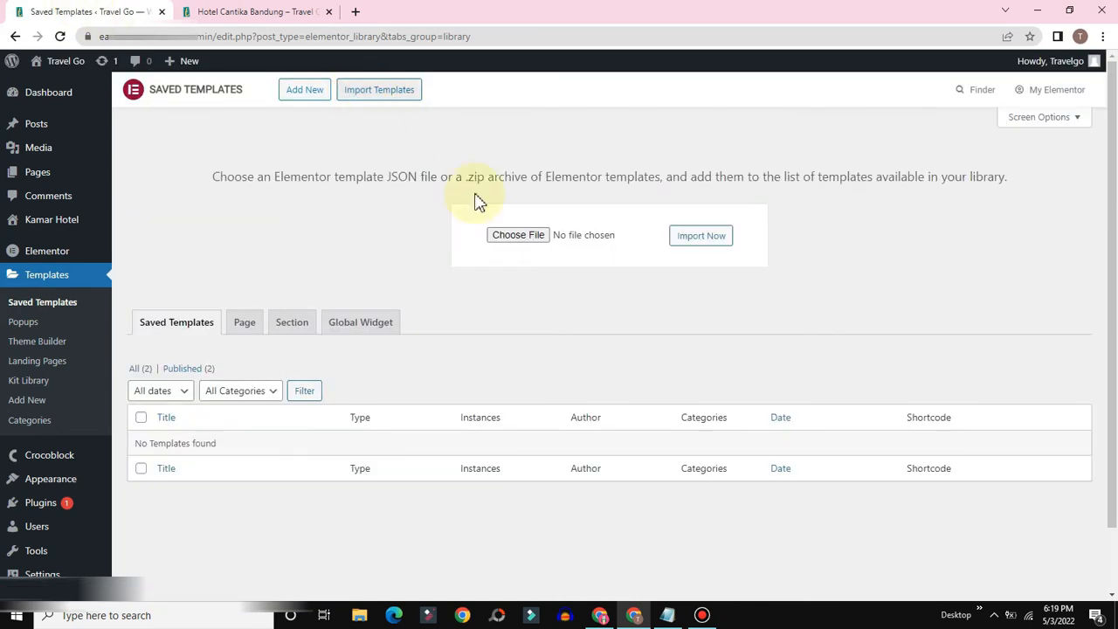
left_click(517, 237)
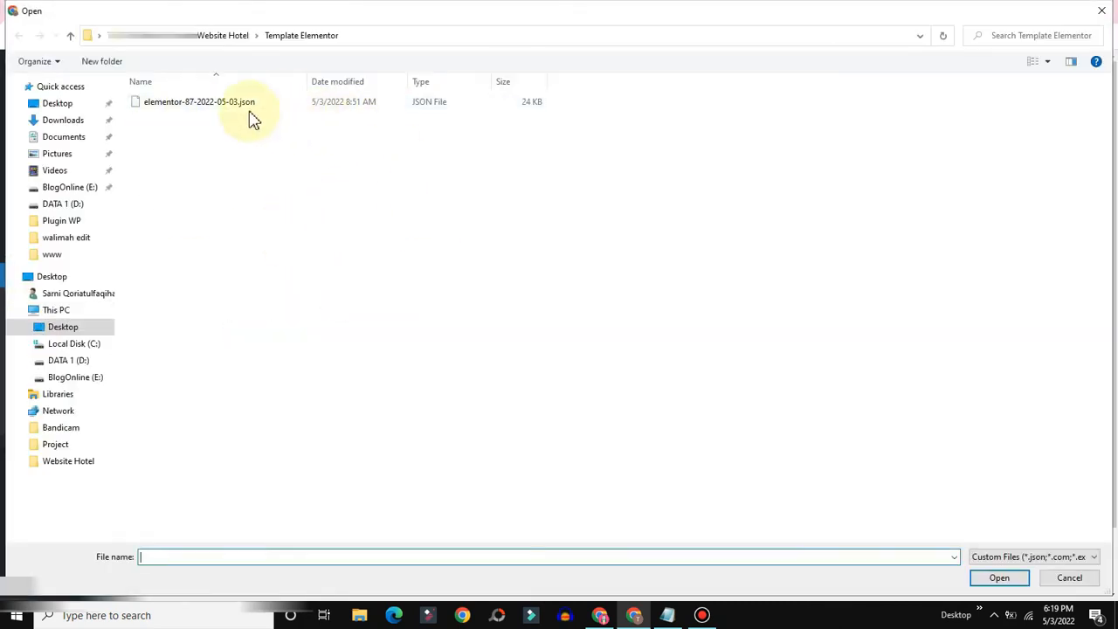
left_click(215, 103)
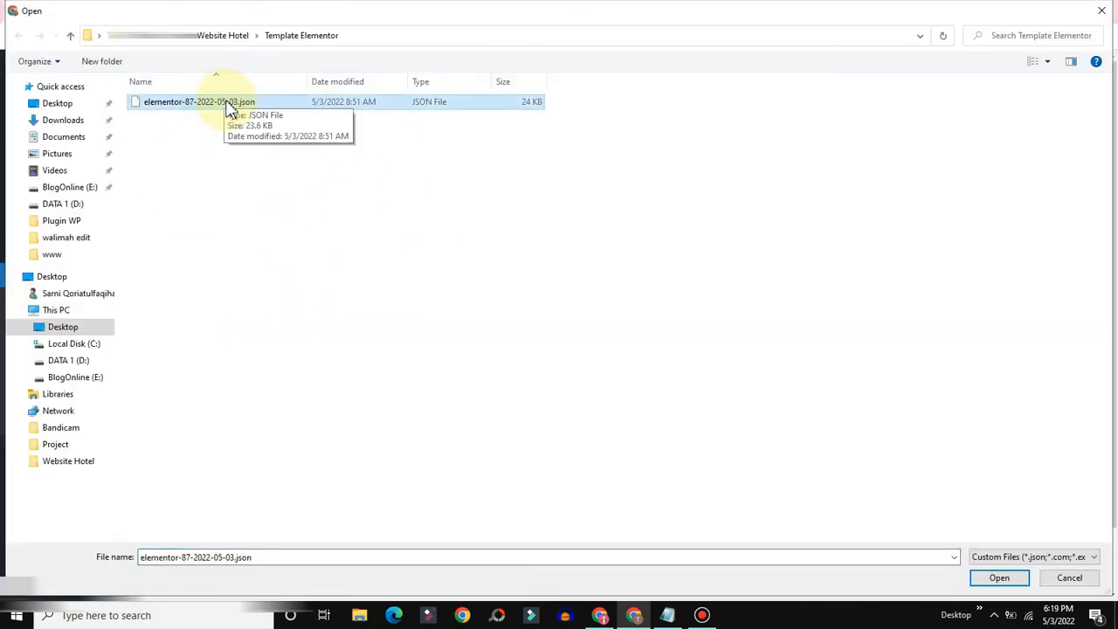
left_click(996, 580)
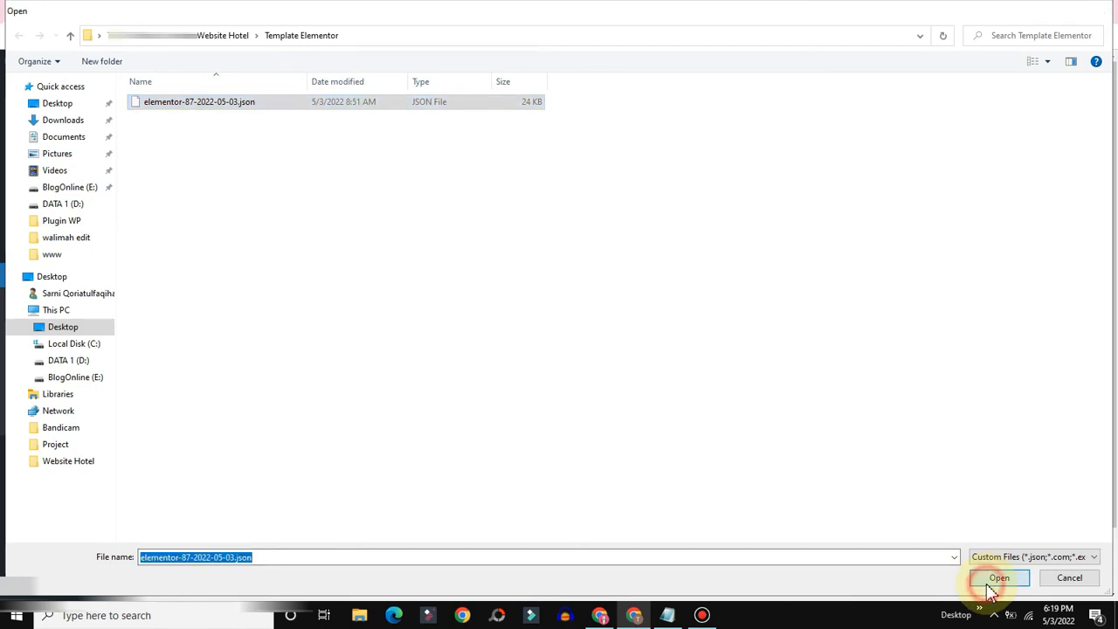
left_click(690, 237)
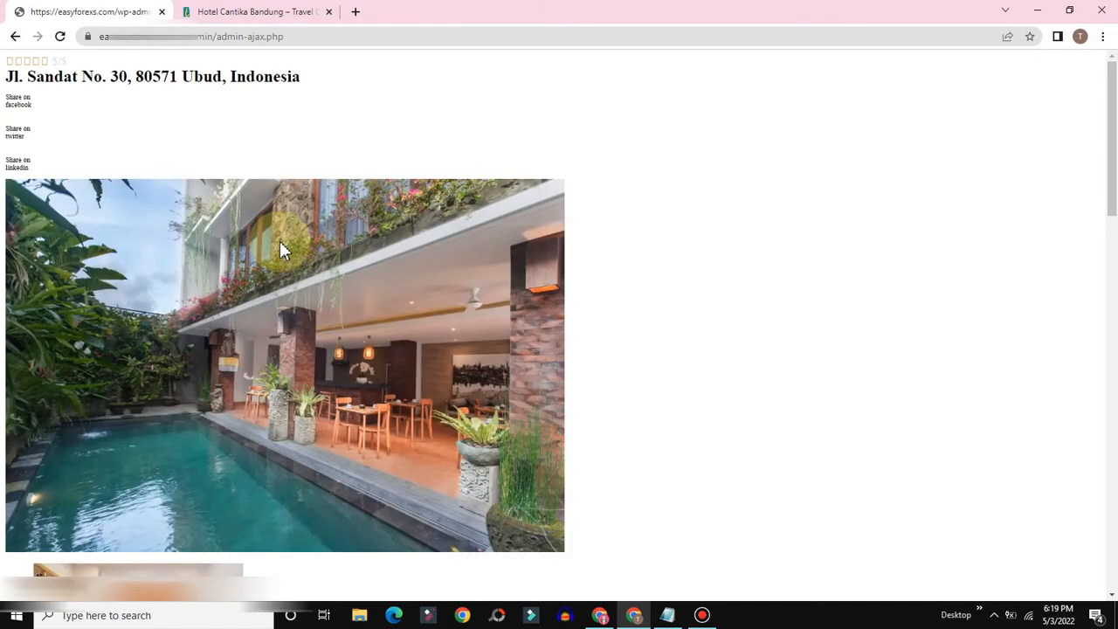
scroll(367, 342, "down", 4)
scroll(376, 336, "up", 4)
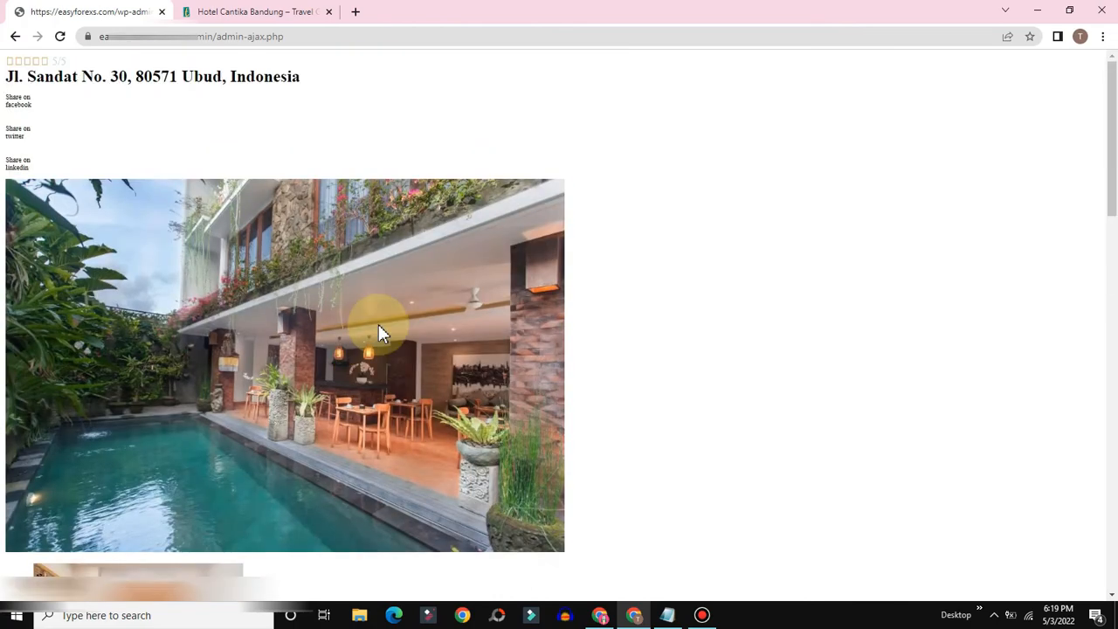
Step: Go back to Saved Templates and list All templates
left_click(12, 38)
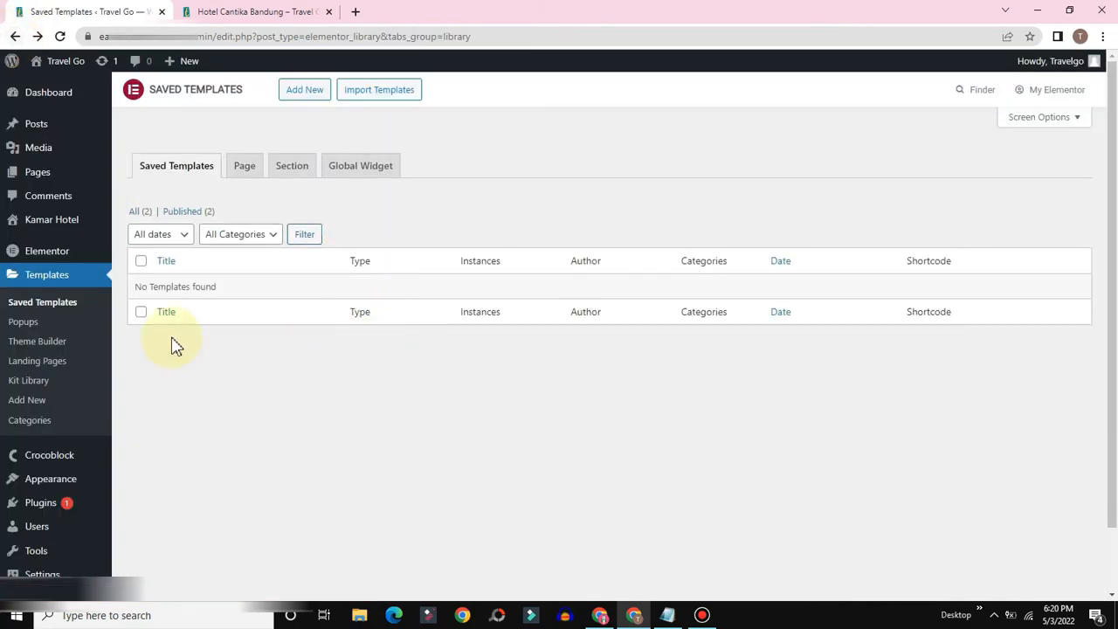
left_click(135, 213)
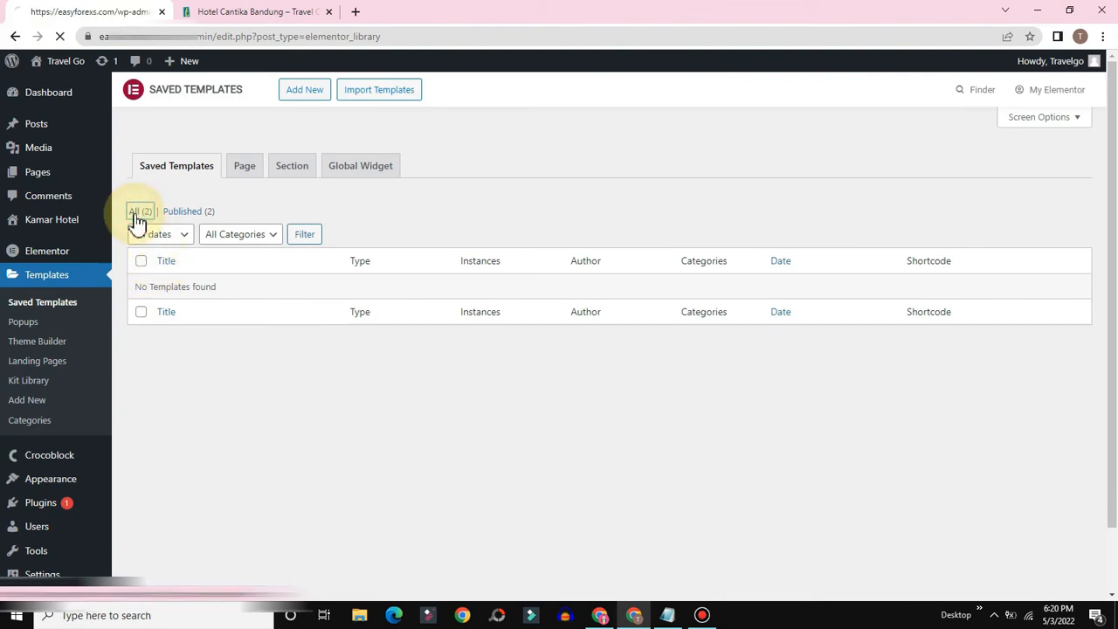
mouse_move(183, 295)
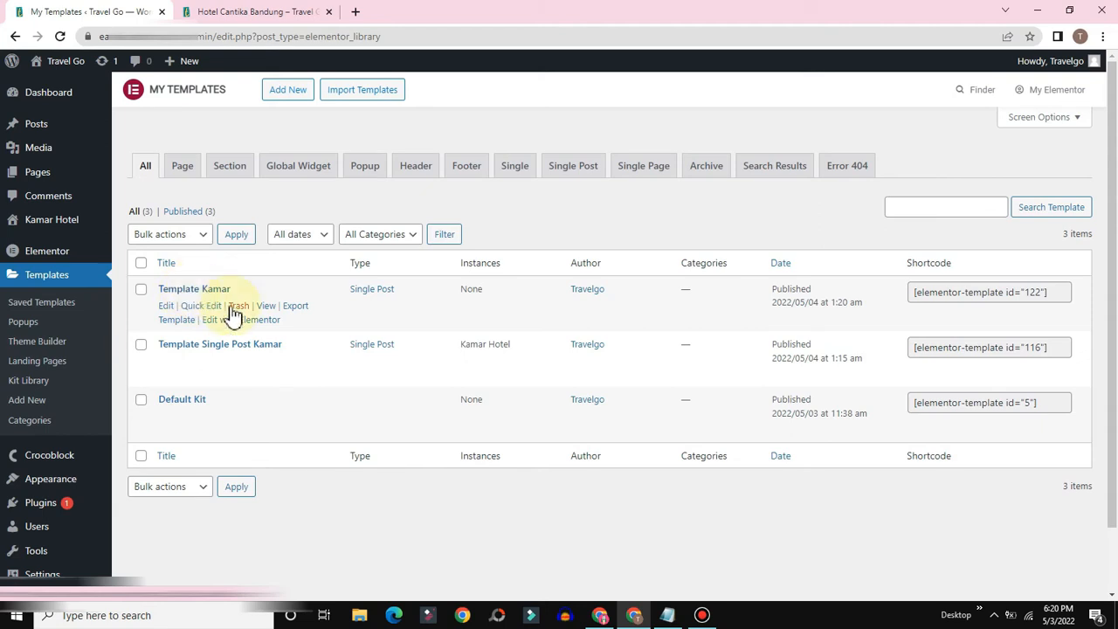
mouse_move(240, 358)
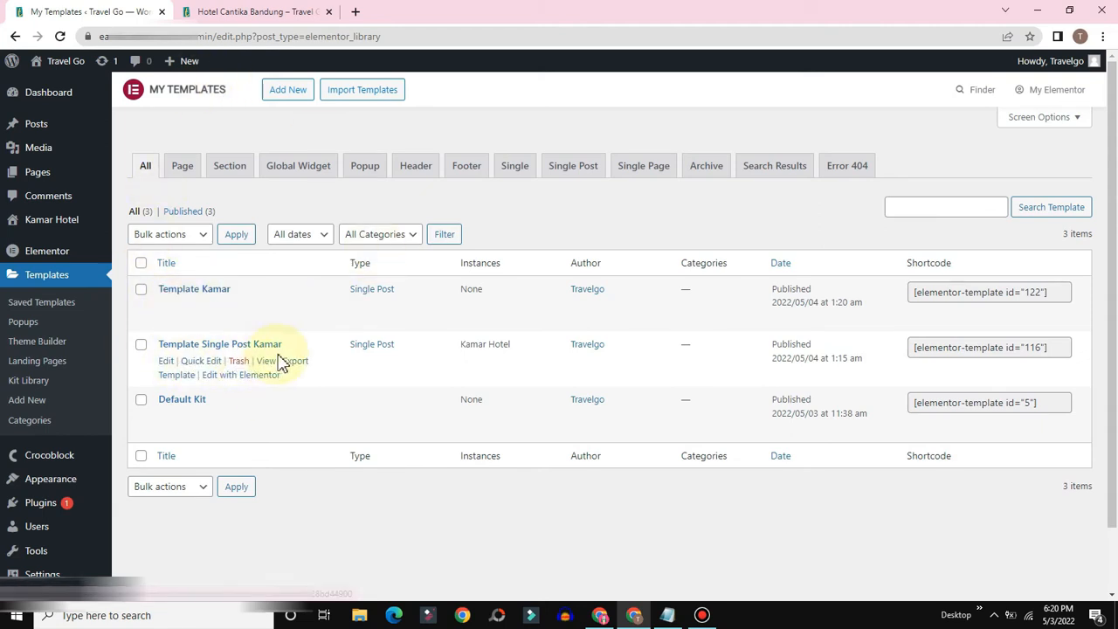
Step: In Template Single Post Kamar, replace the title-and-image section with Template Kamar, skipping document settings
left_click(239, 377)
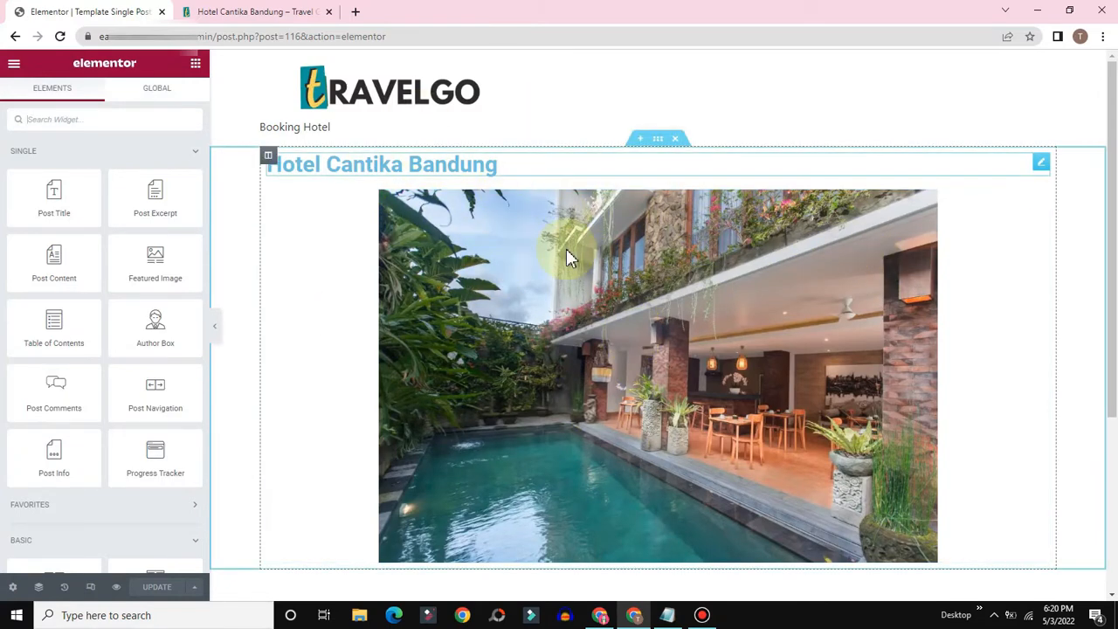
left_click(677, 138)
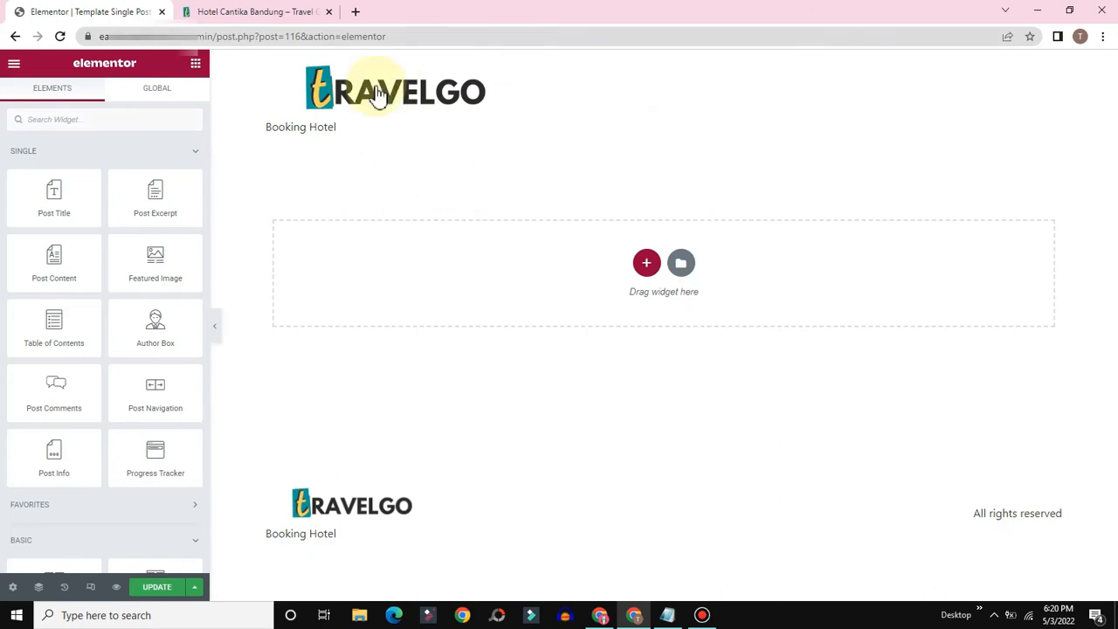
left_click(687, 269)
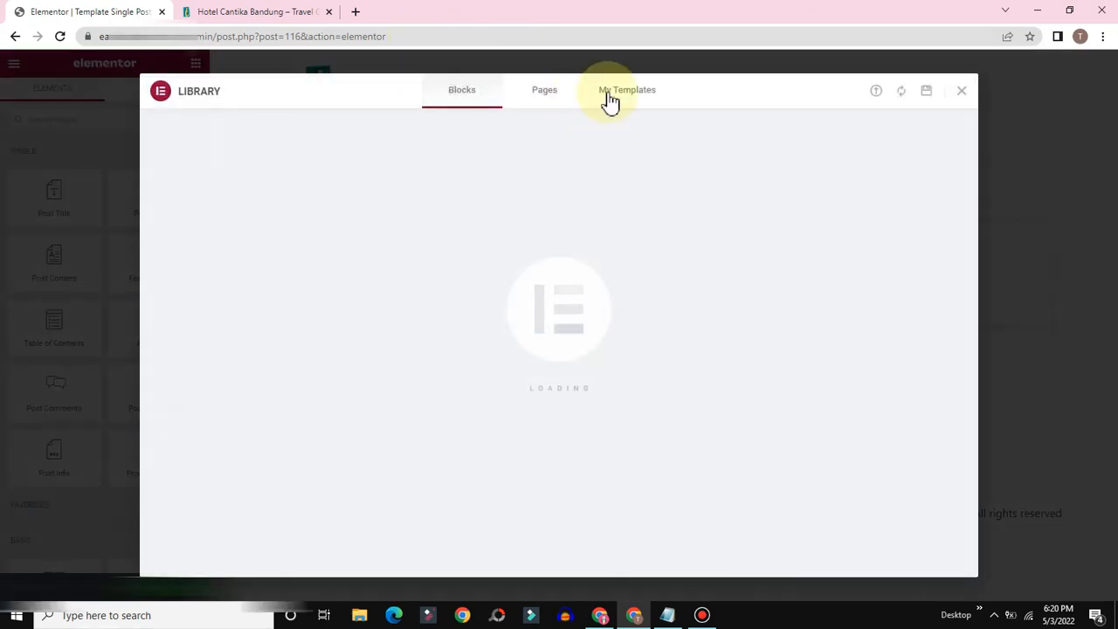
left_click(610, 97)
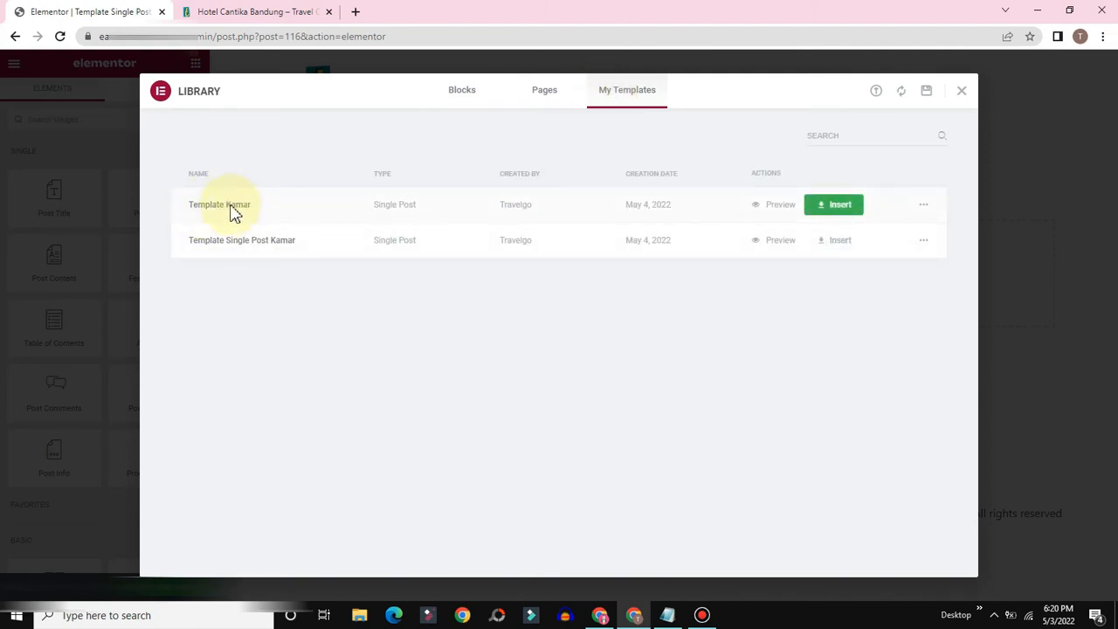
left_click(822, 206)
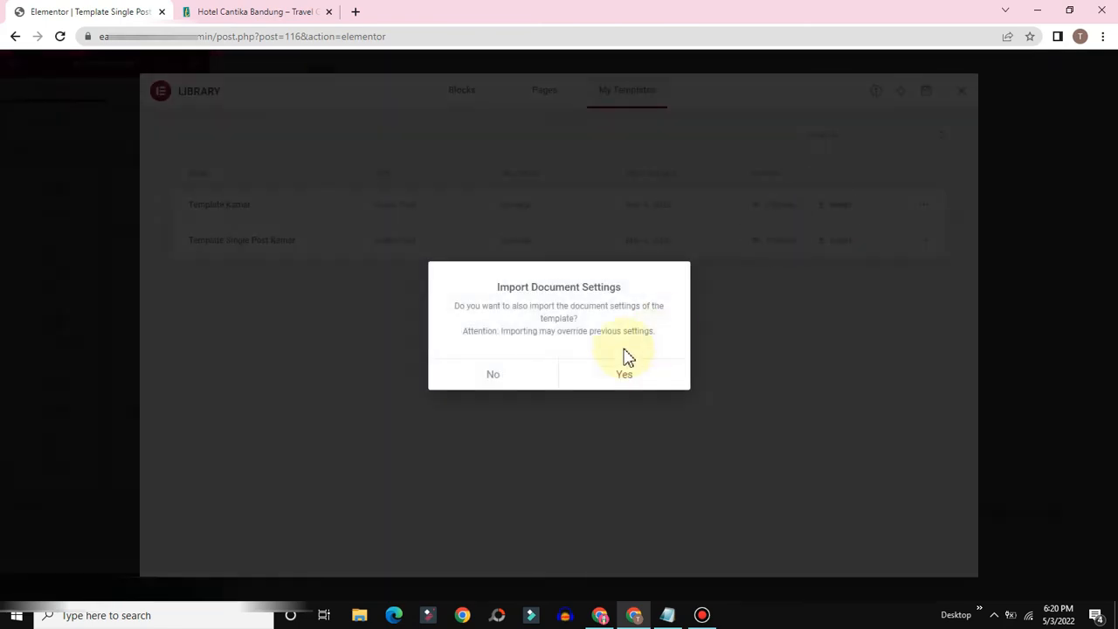
left_click(470, 375)
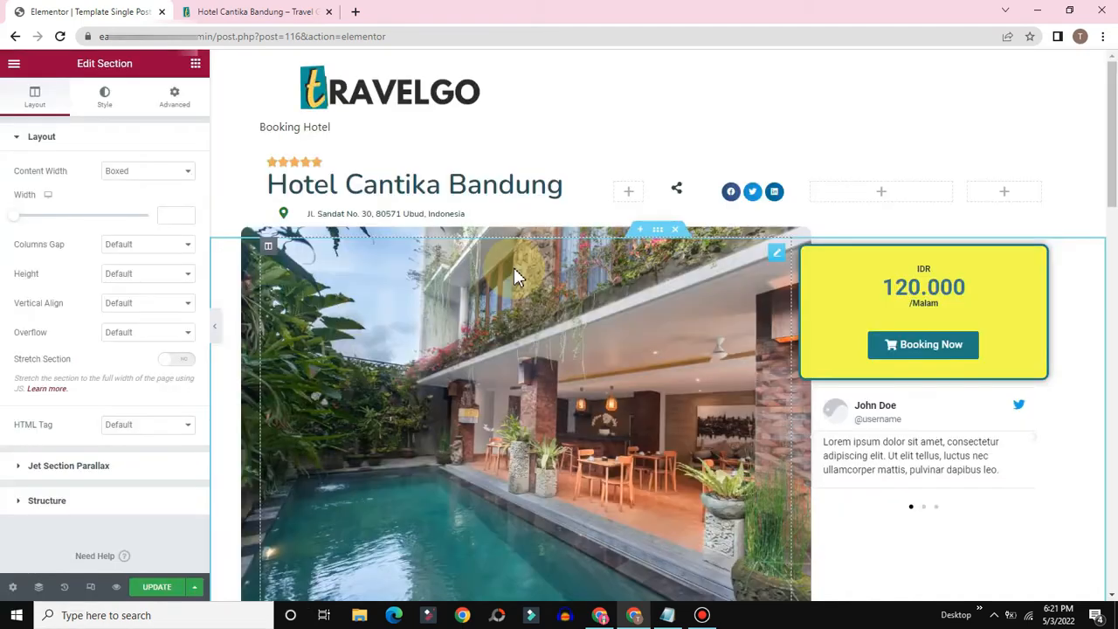
Step: Review the inserted layout and save the template with UPDATE
scroll(517, 349, "down", 10)
scroll(673, 380, "down", 5)
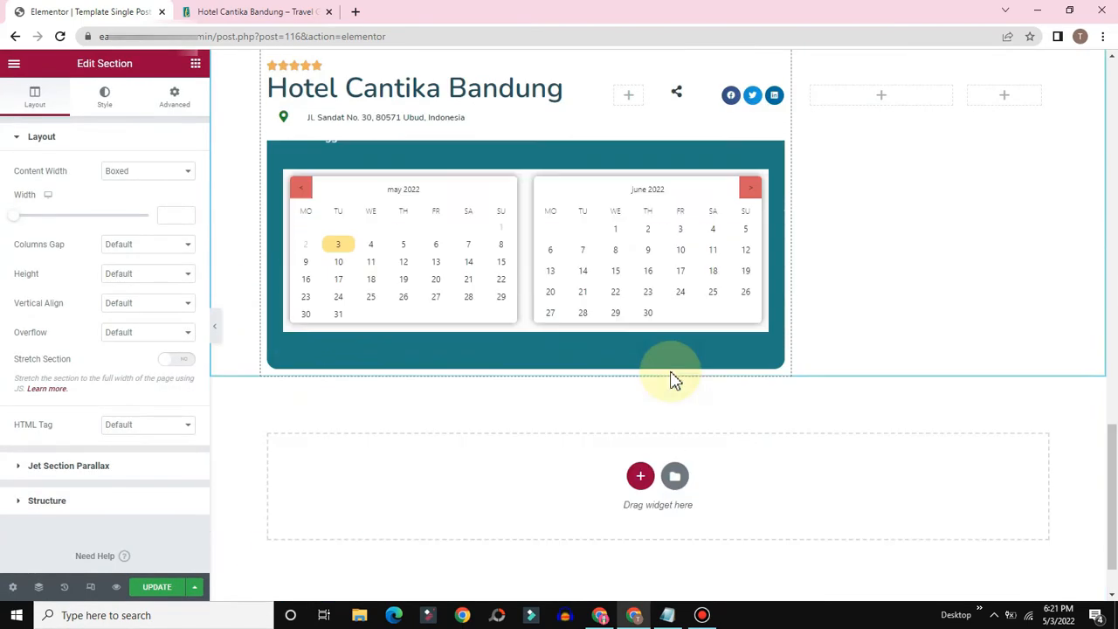
scroll(673, 380, "up", 15)
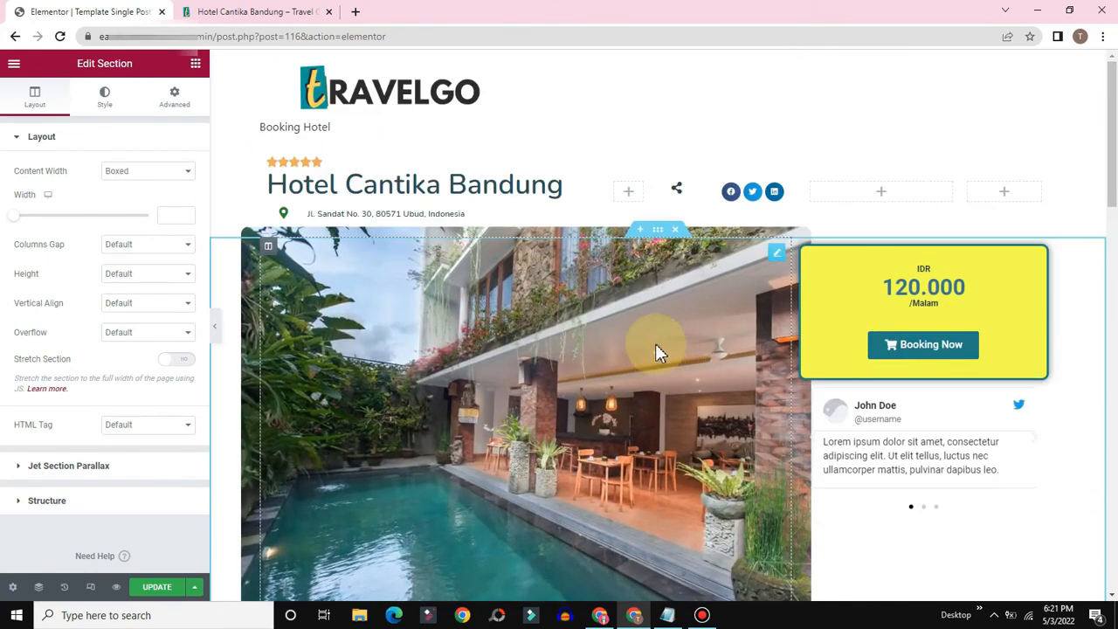
left_click(178, 596)
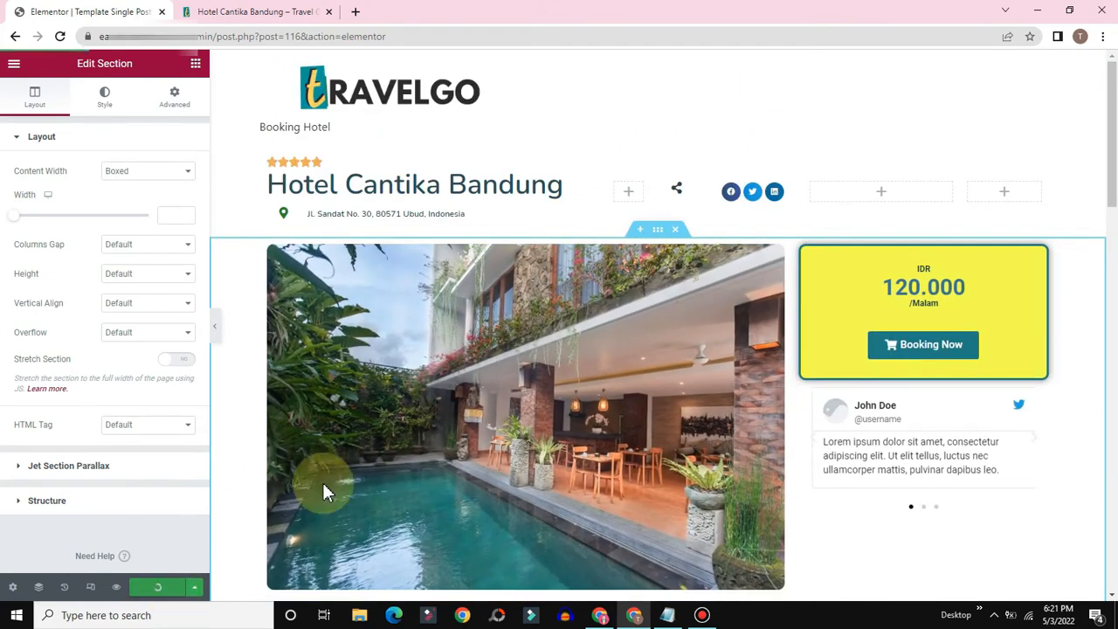
Step: Reload the live Hotel Cantika Bandung page and review its price and description
left_click(219, 12)
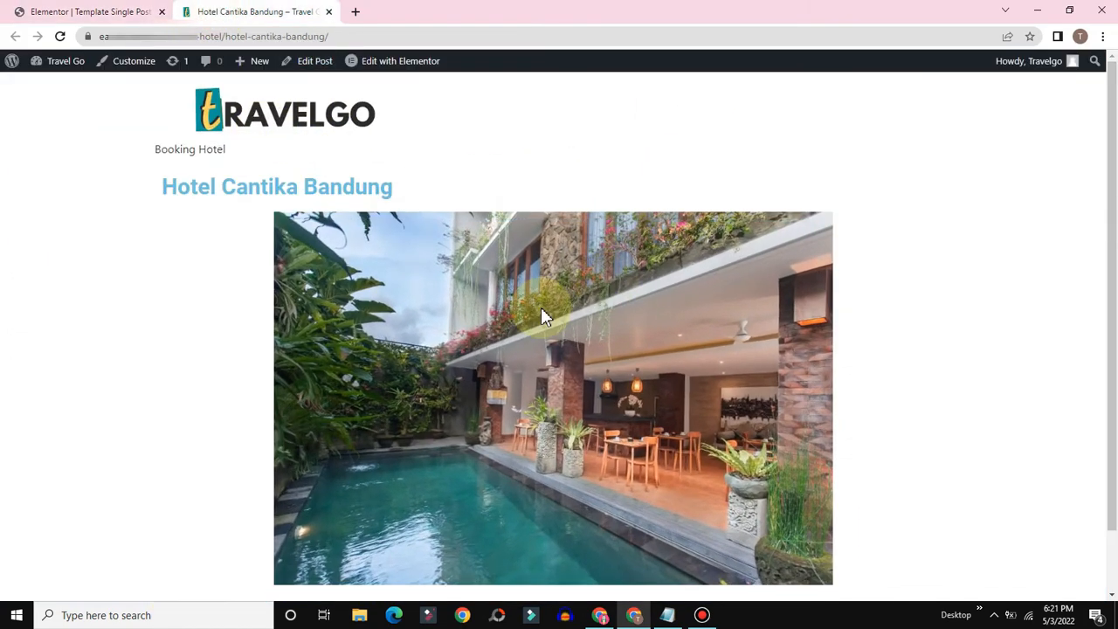
left_click(60, 36)
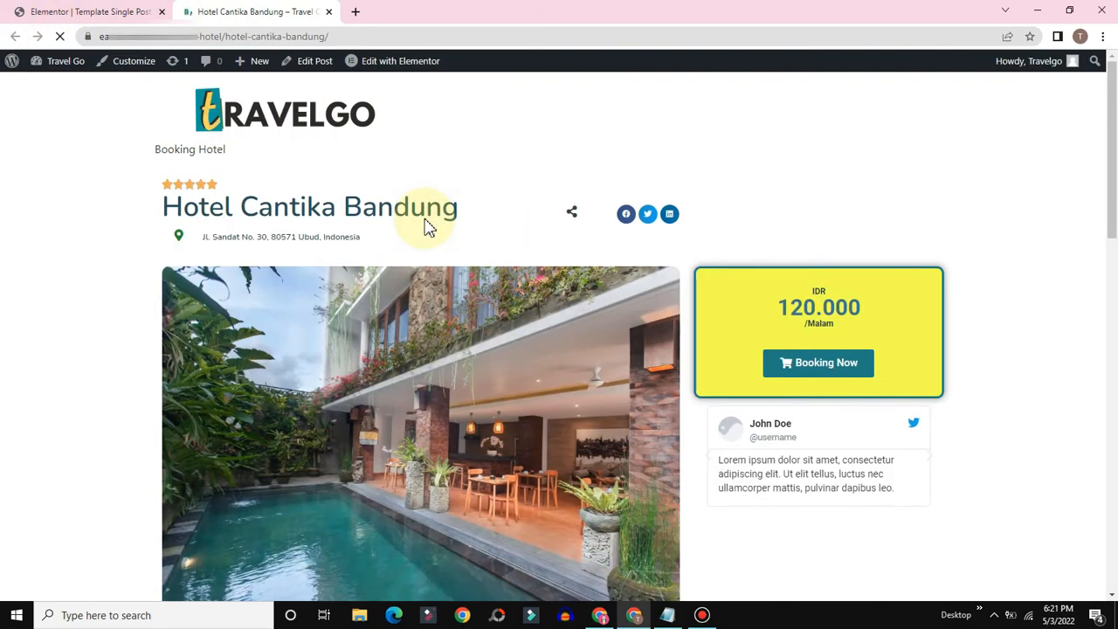
scroll(343, 394, "down", 10)
scroll(437, 467, "up", 10)
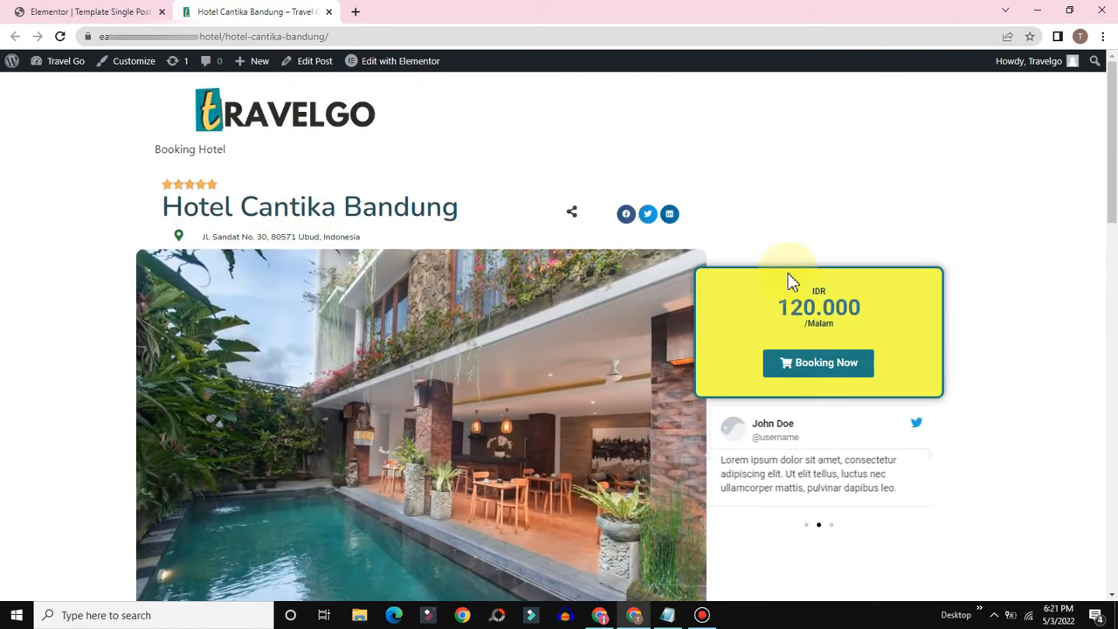
left_click_drag(790, 307, 879, 312)
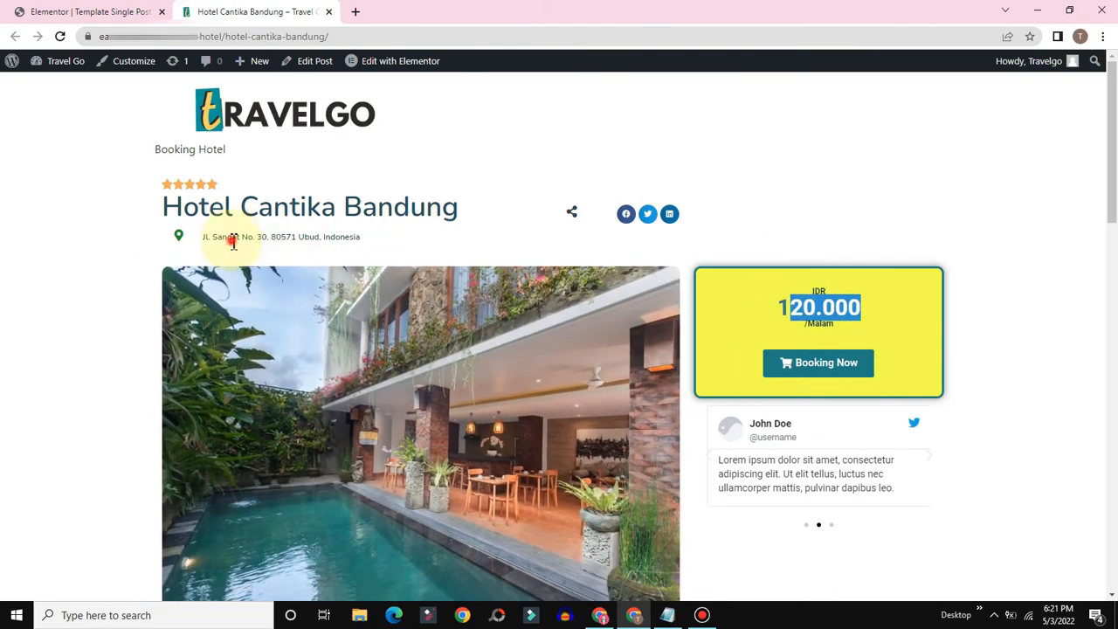
left_click_drag(234, 243, 349, 232)
scroll(493, 283, "down", 4)
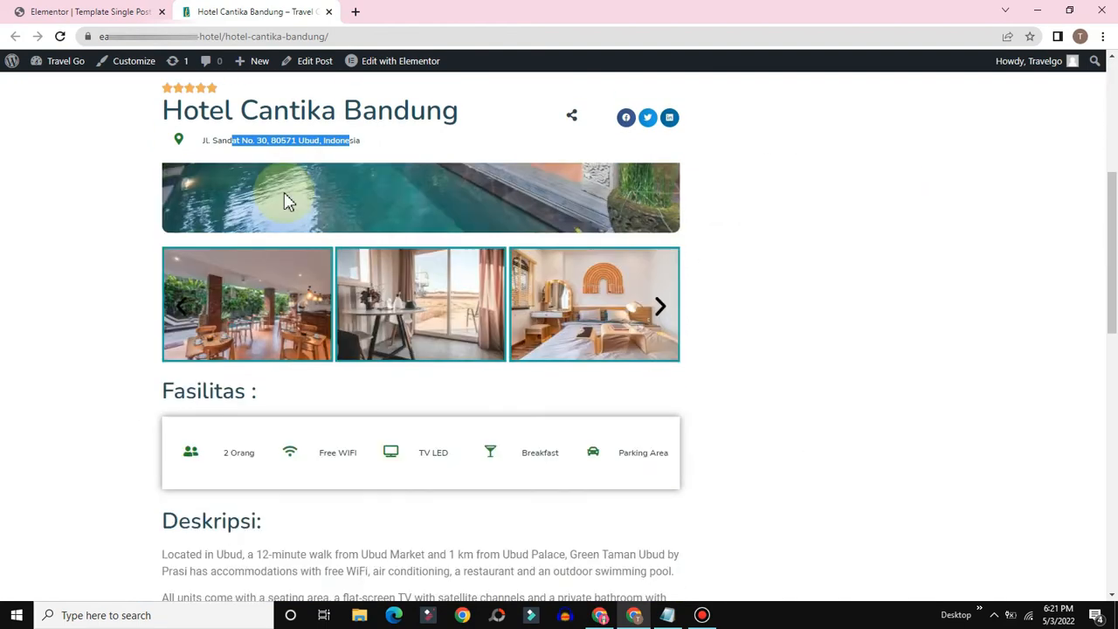
scroll(269, 487, "down", 2)
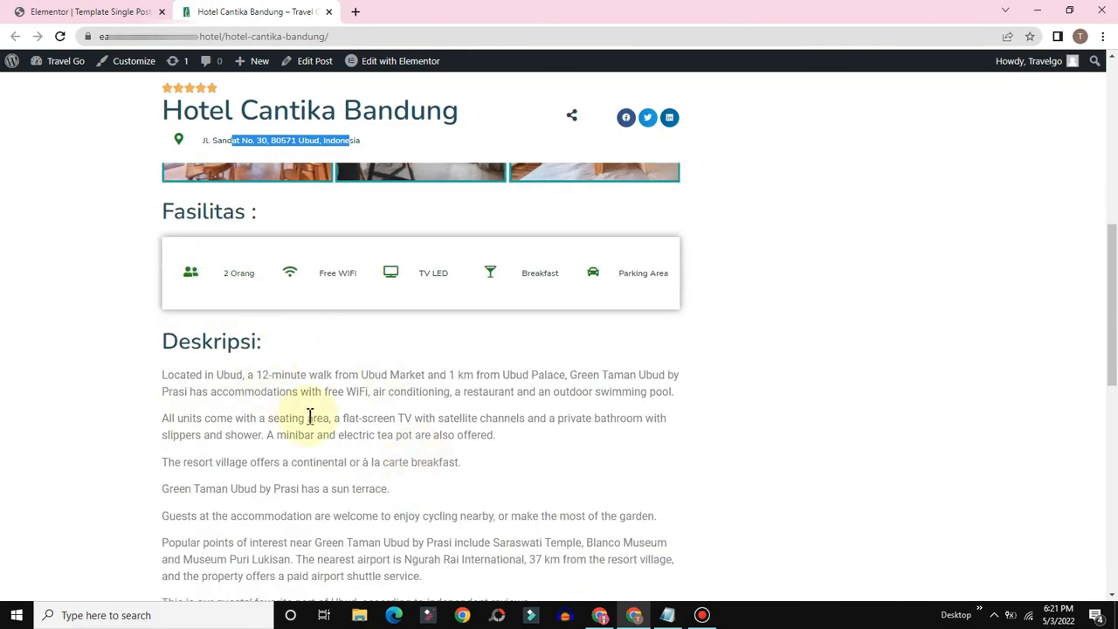
scroll(310, 417, "down", 3)
left_click_drag(455, 377, 268, 262)
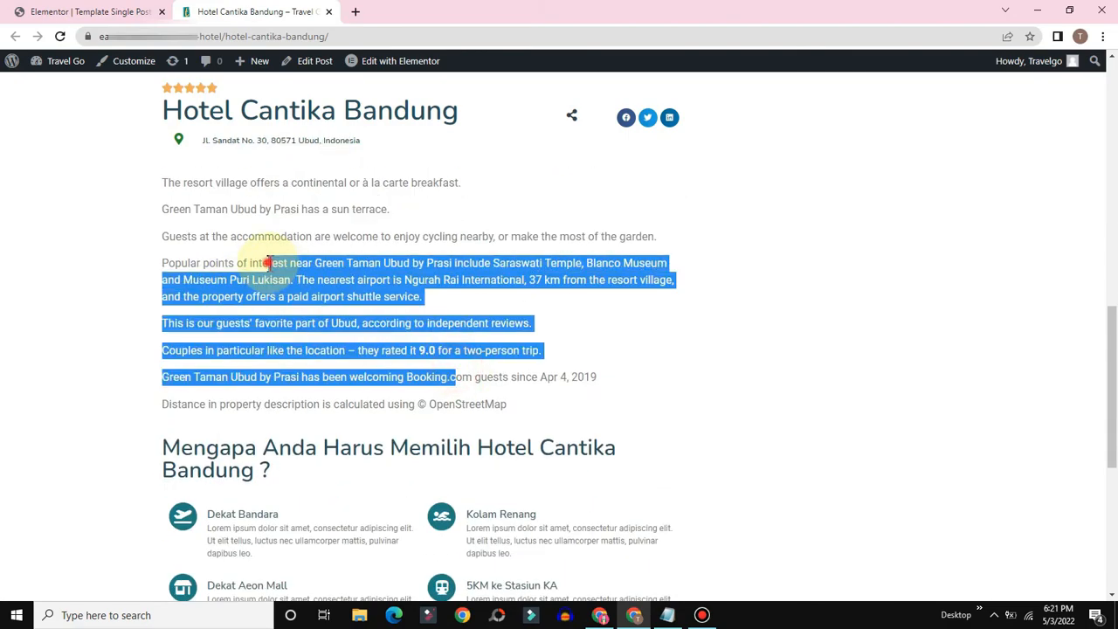
left_click(268, 262)
scroll(524, 279, "up", 6)
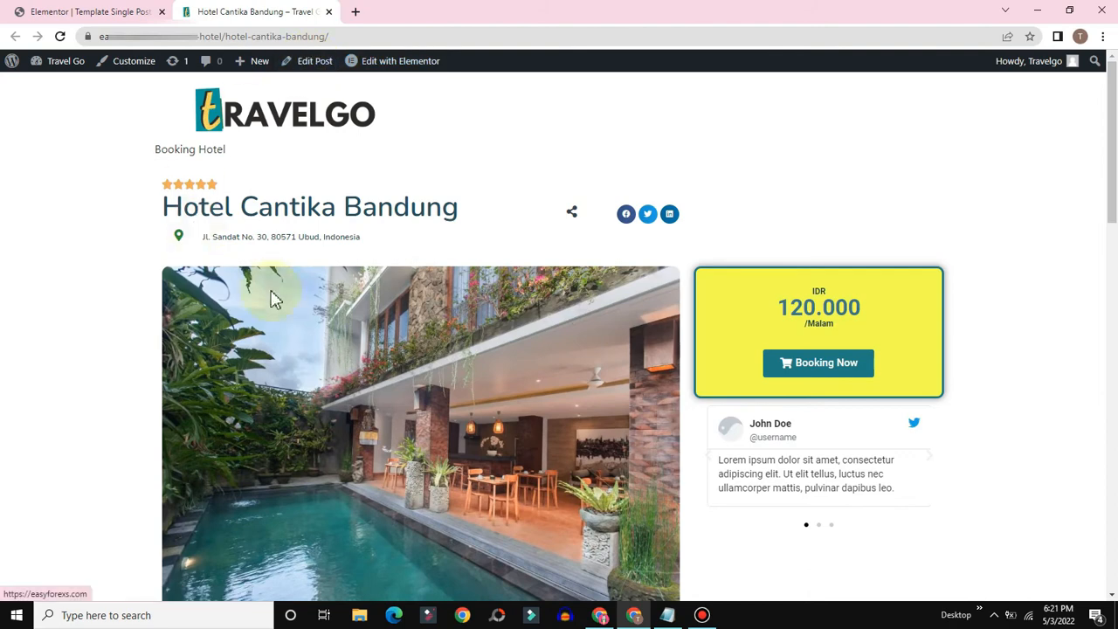
Step: Open the hotel post's Edit Post link in a new tab
left_click(310, 70)
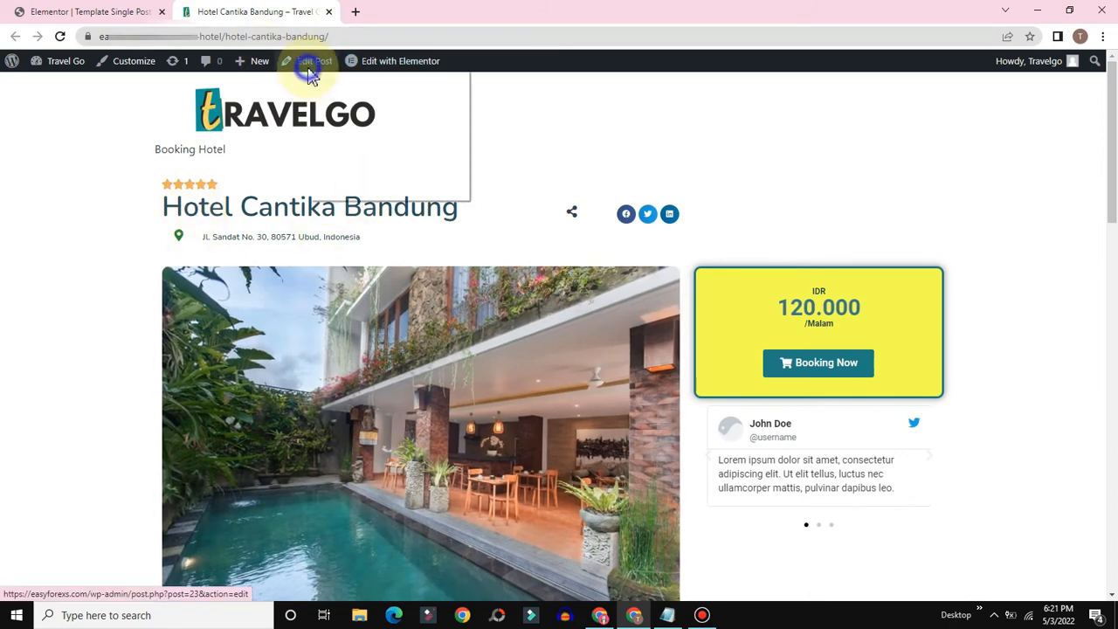
right_click(311, 70)
left_click(354, 80)
Step: Compare the editor's Deskripsi field with the live page description, then return to Elementor
left_click(402, 10)
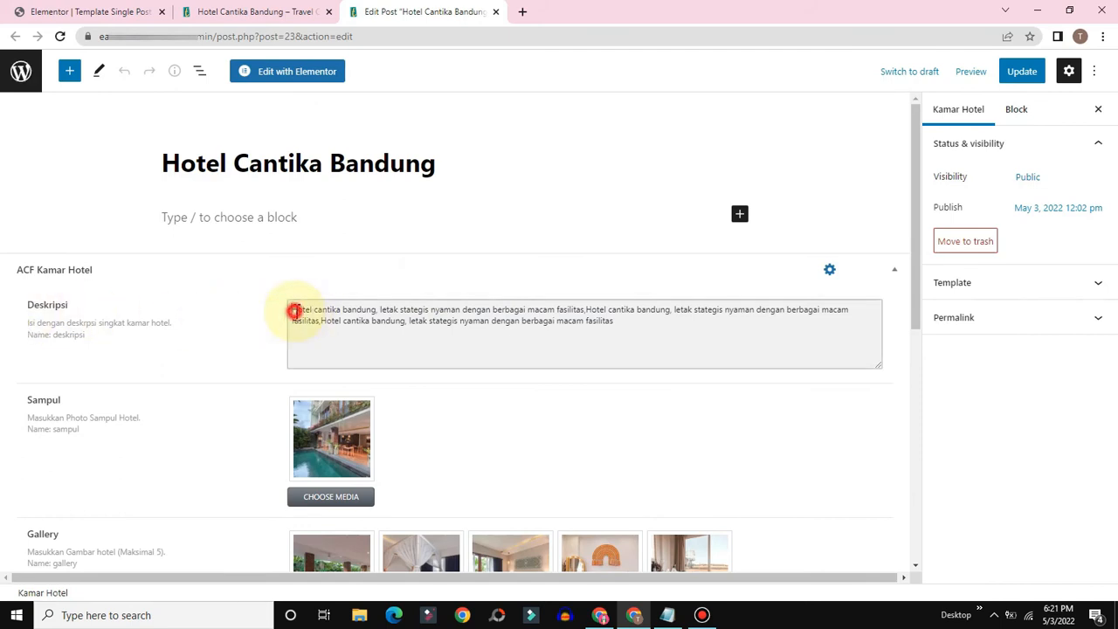
left_click_drag(294, 312, 327, 307)
left_click(642, 325)
left_click(234, 10)
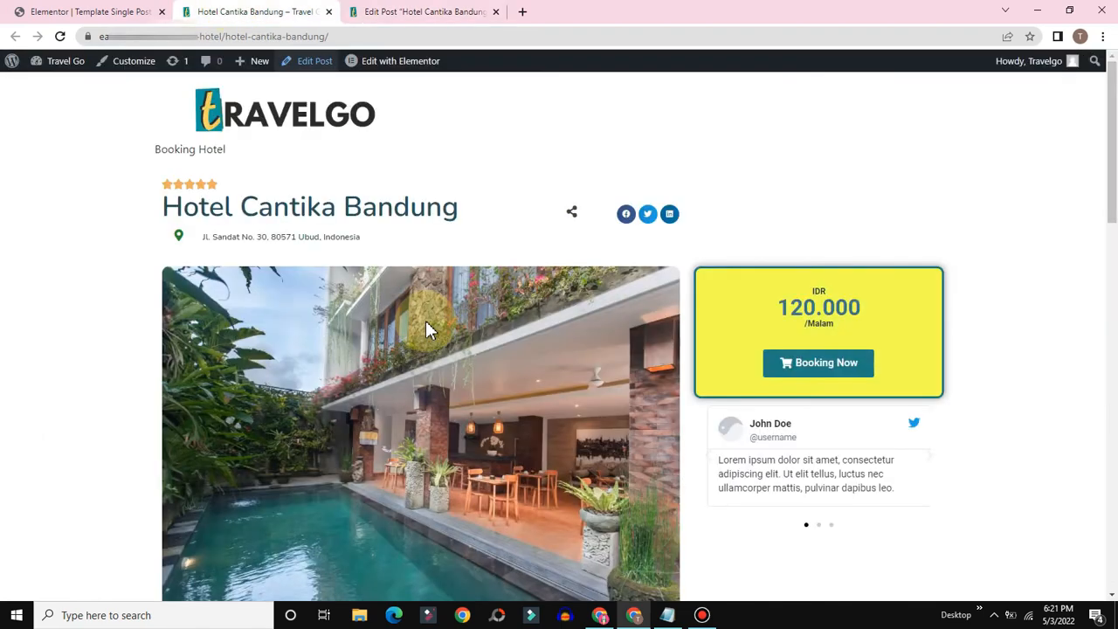
scroll(428, 341, "down", 5)
left_click_drag(541, 471, 204, 299)
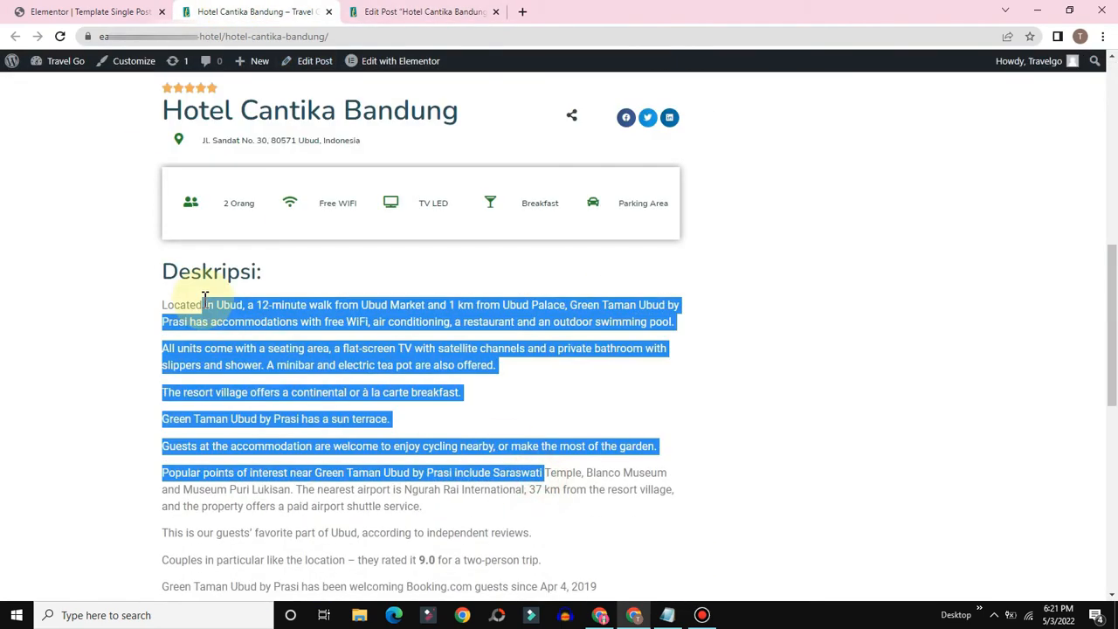
left_click(203, 300)
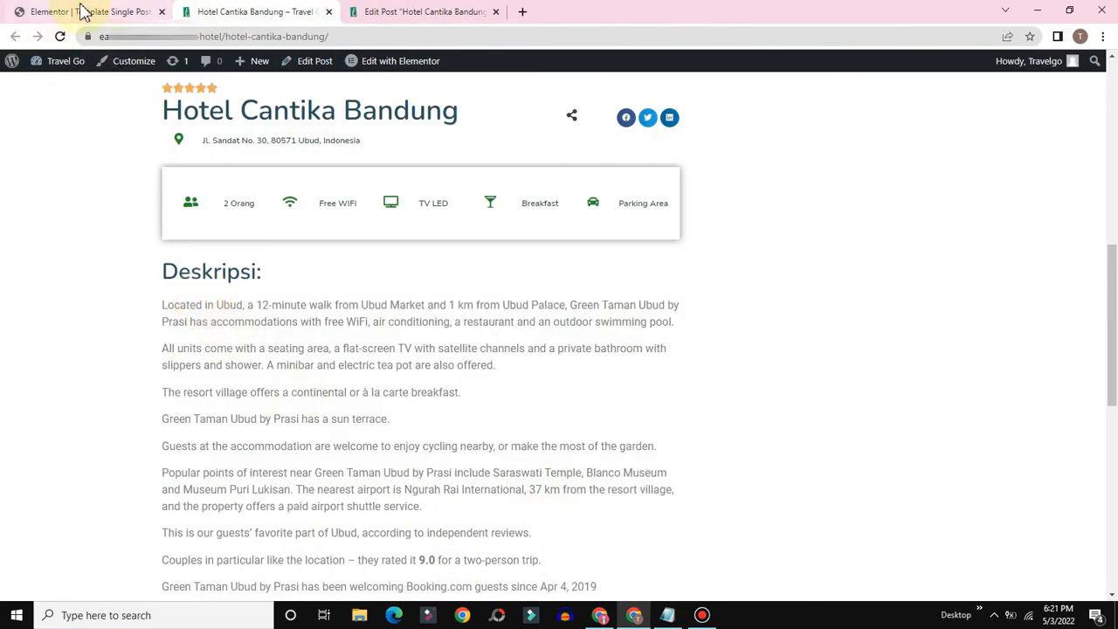
left_click(81, 11)
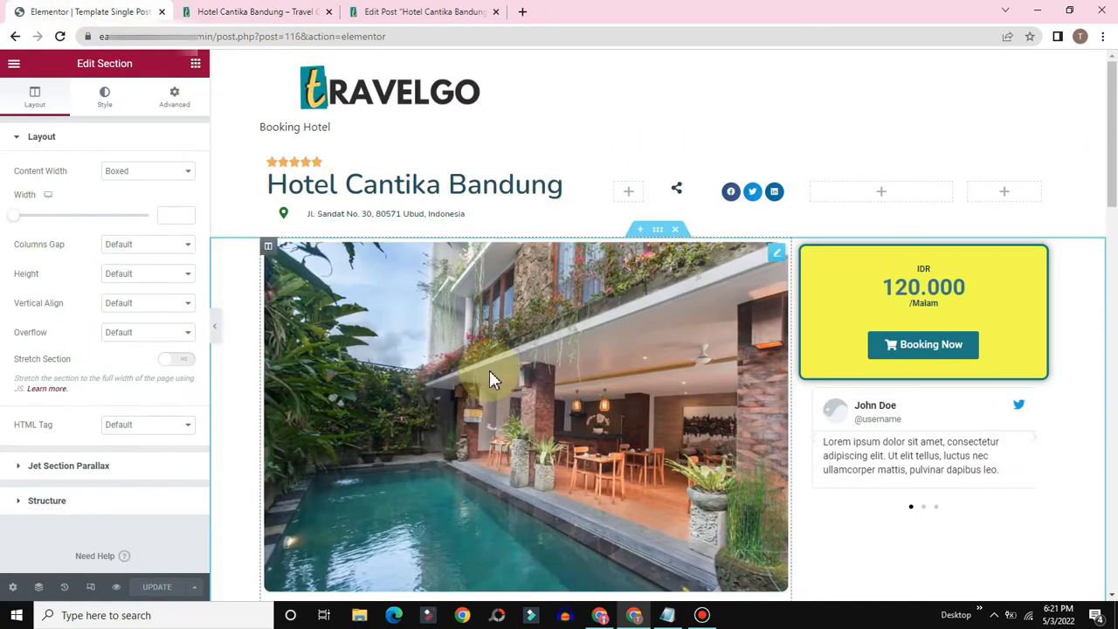
Step: Bind the Deskripsi text block to a JetEngine Custom Field set to Deskripsi
scroll(650, 287, "down", 10)
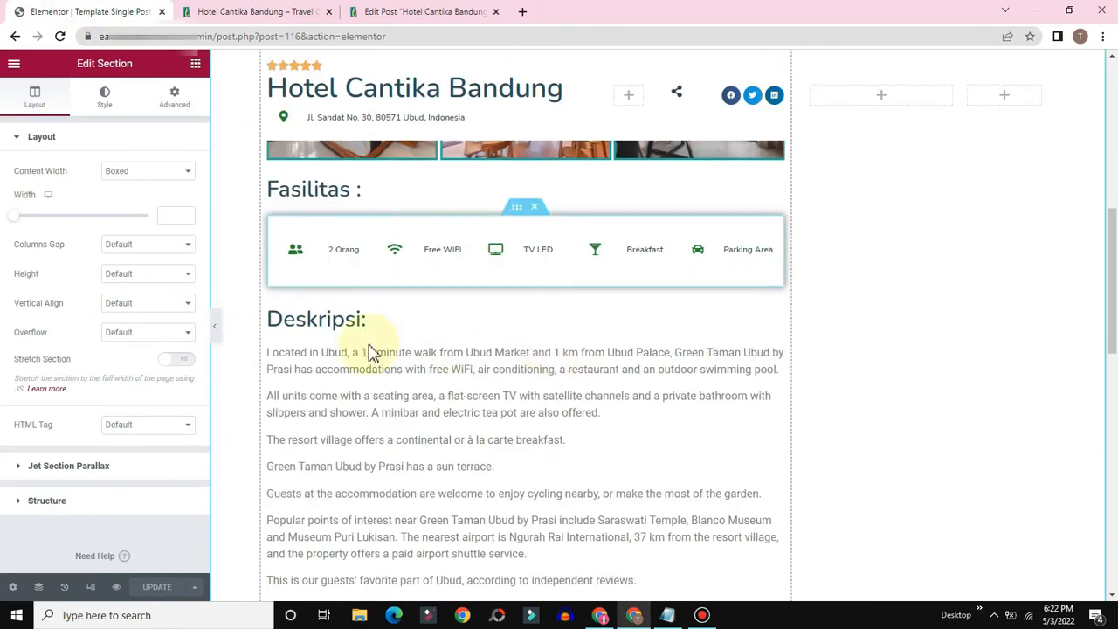
scroll(664, 349, "down", 1)
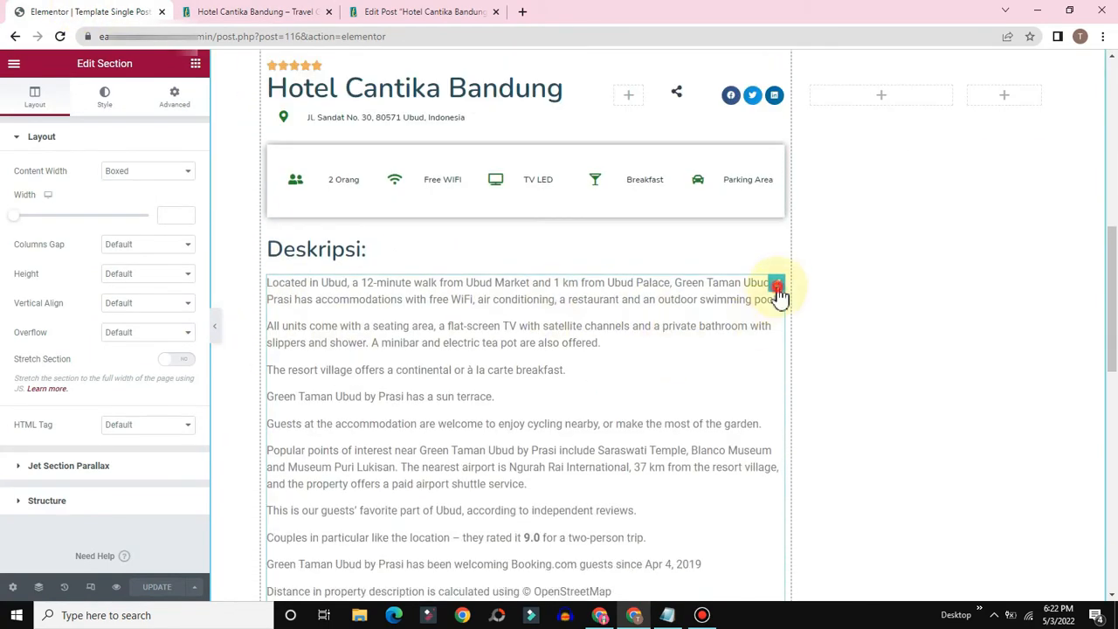
left_click(777, 290)
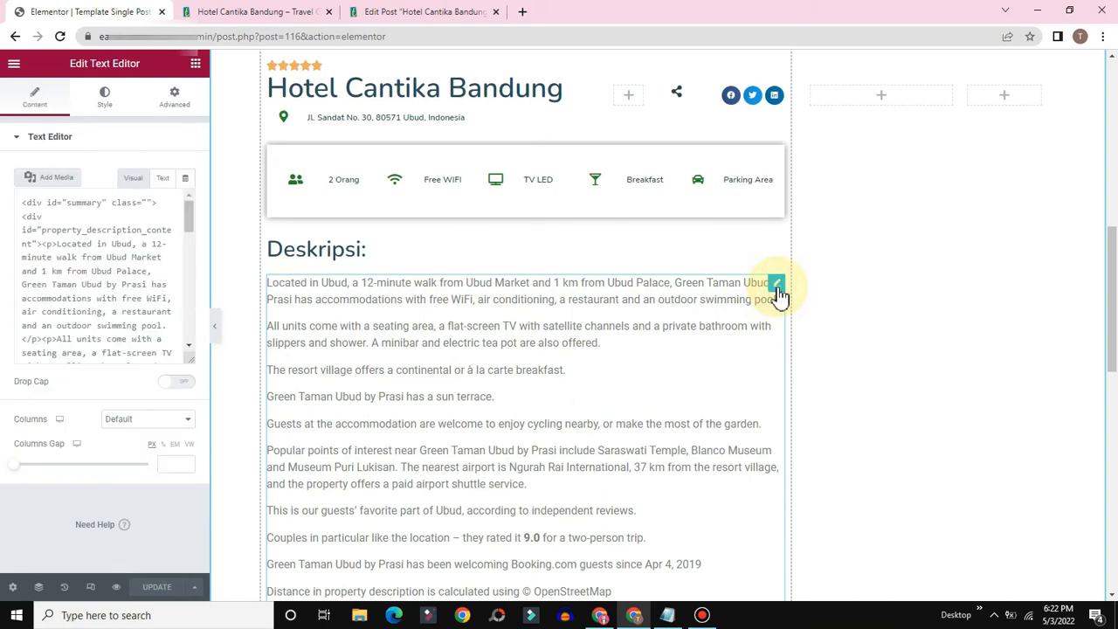
left_click(185, 185)
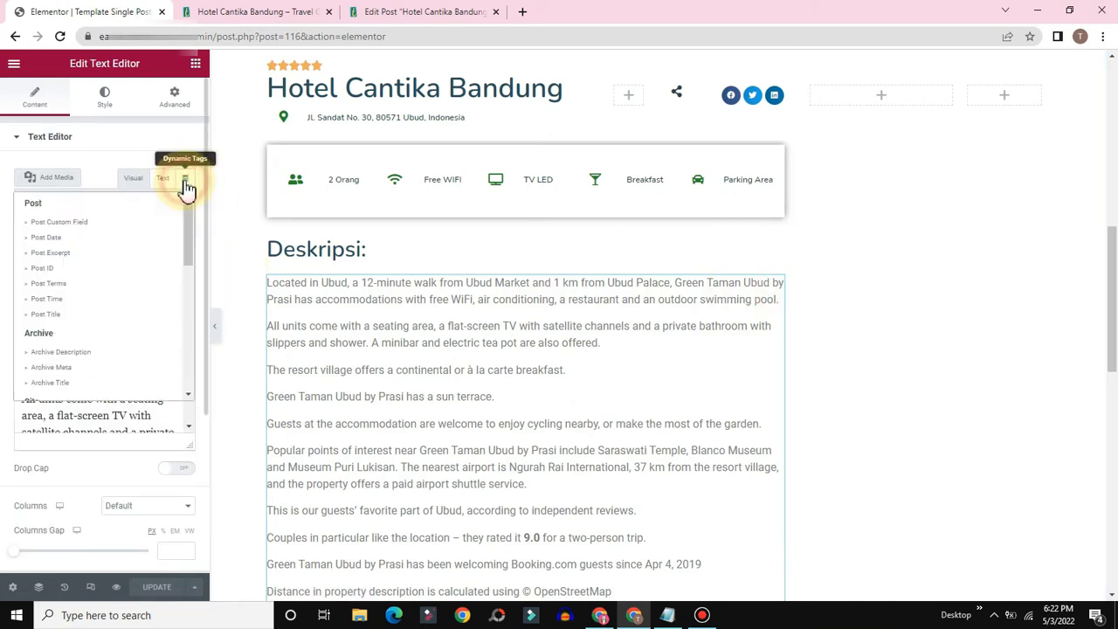
scroll(133, 267, "down", 3)
scroll(131, 274, "down", 5)
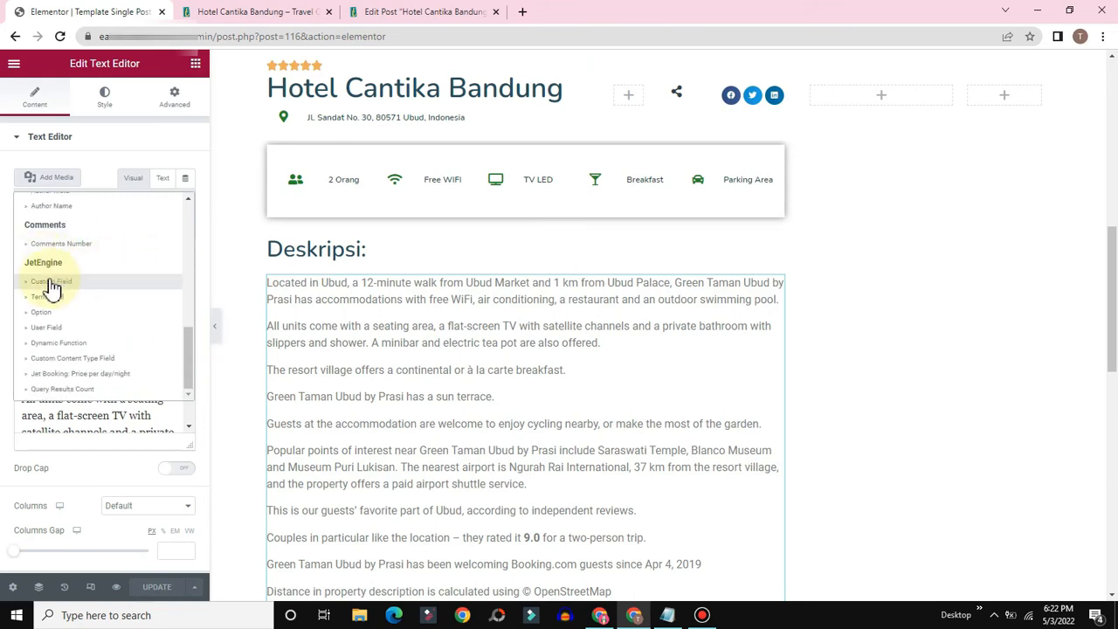
left_click(50, 283)
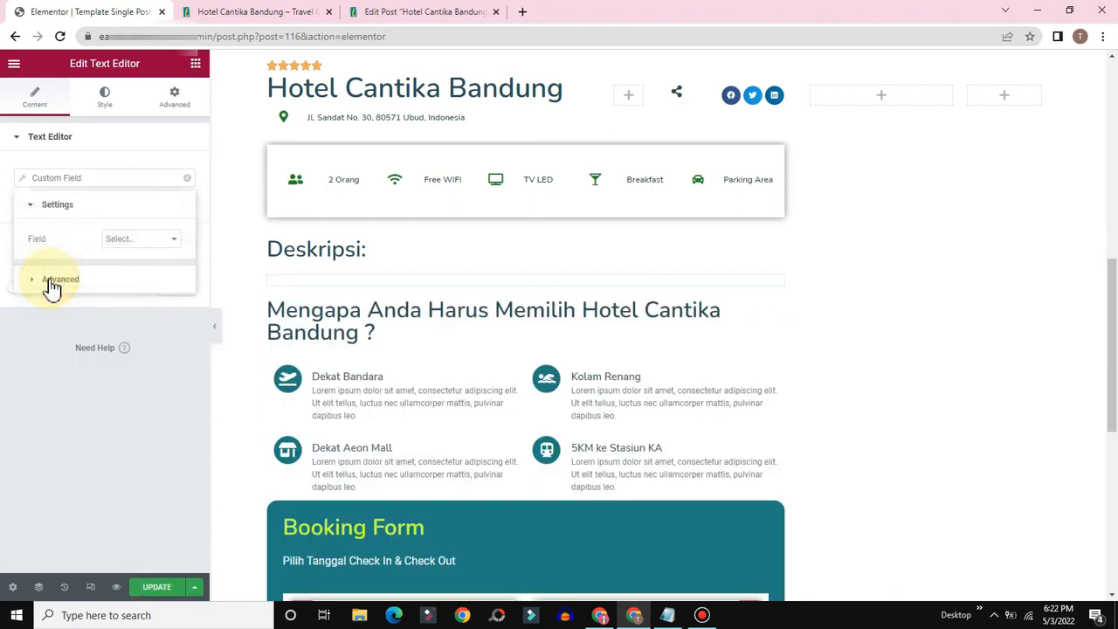
left_click(125, 247)
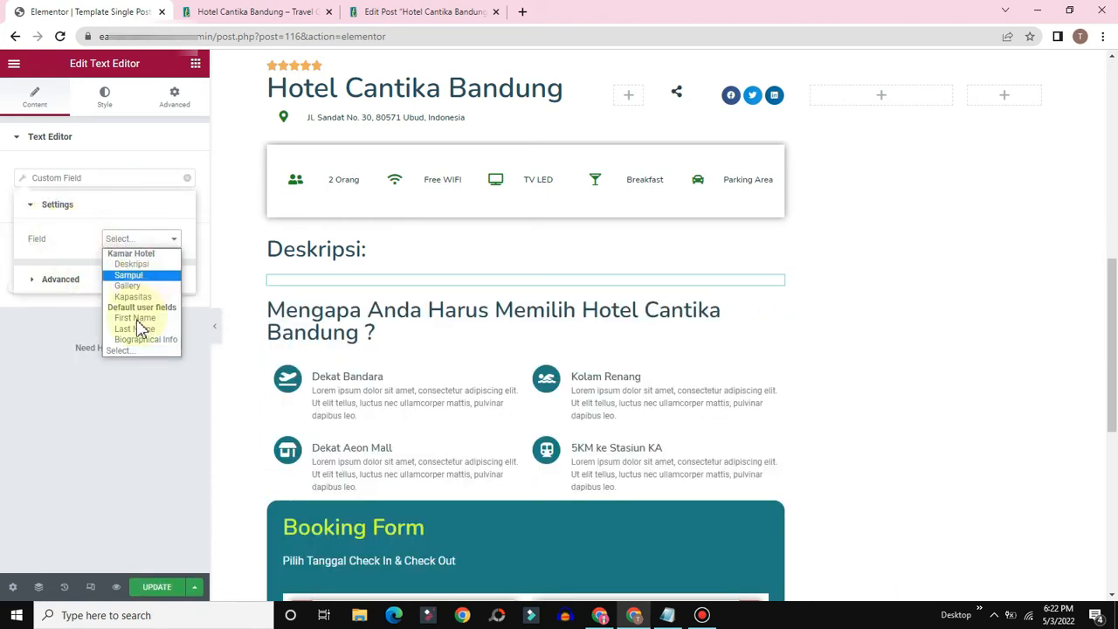
left_click(131, 265)
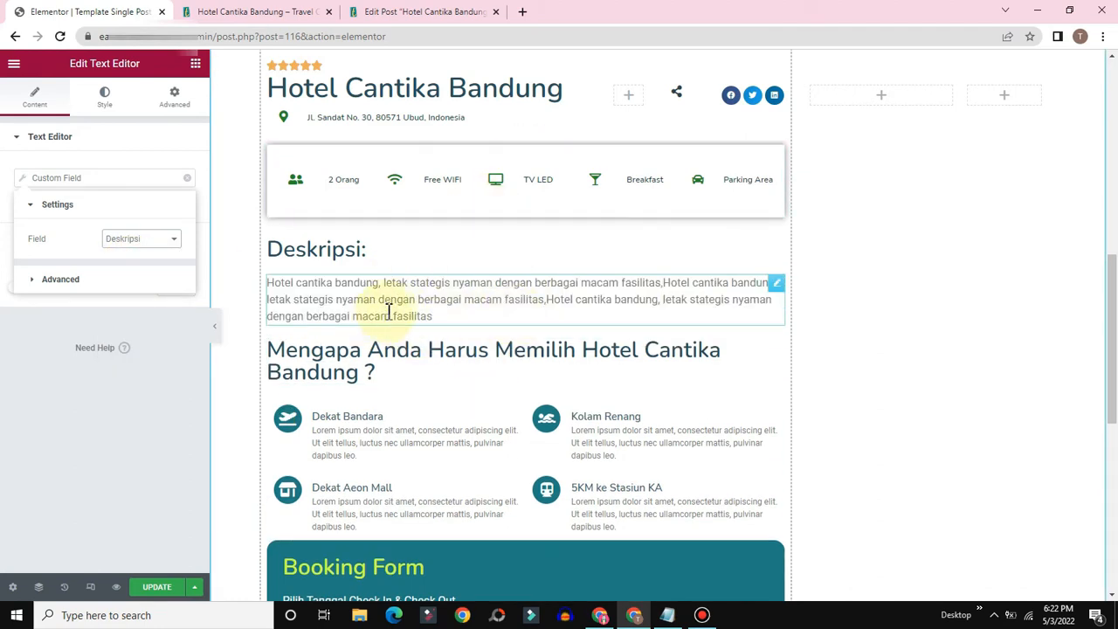
Step: Recheck the post's edit screen fields, then return to the template editor
left_click(410, 11)
left_click(333, 314)
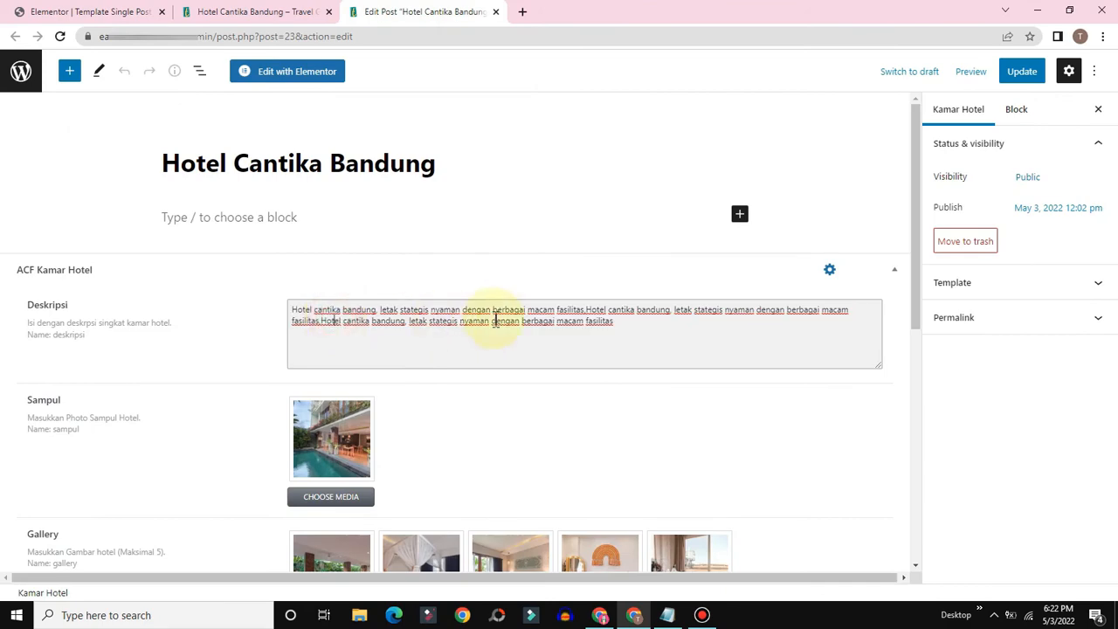
scroll(491, 382, "down", 2)
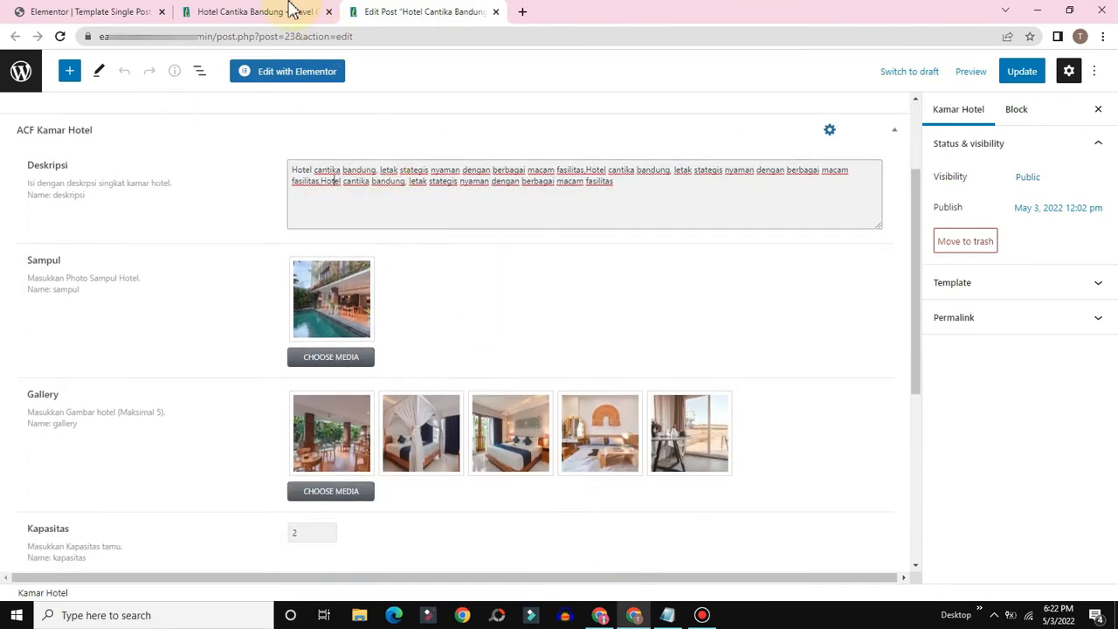
left_click(130, 12)
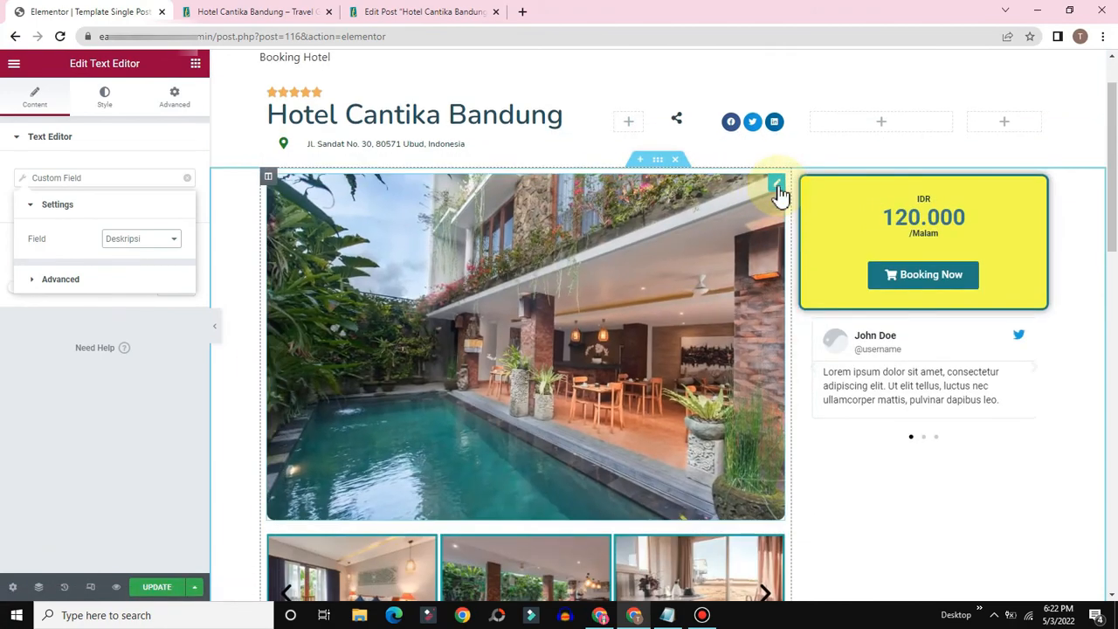
Step: Bind the large hotel photo to a JetEngine Custom Image using the Sampul field
left_click(778, 186)
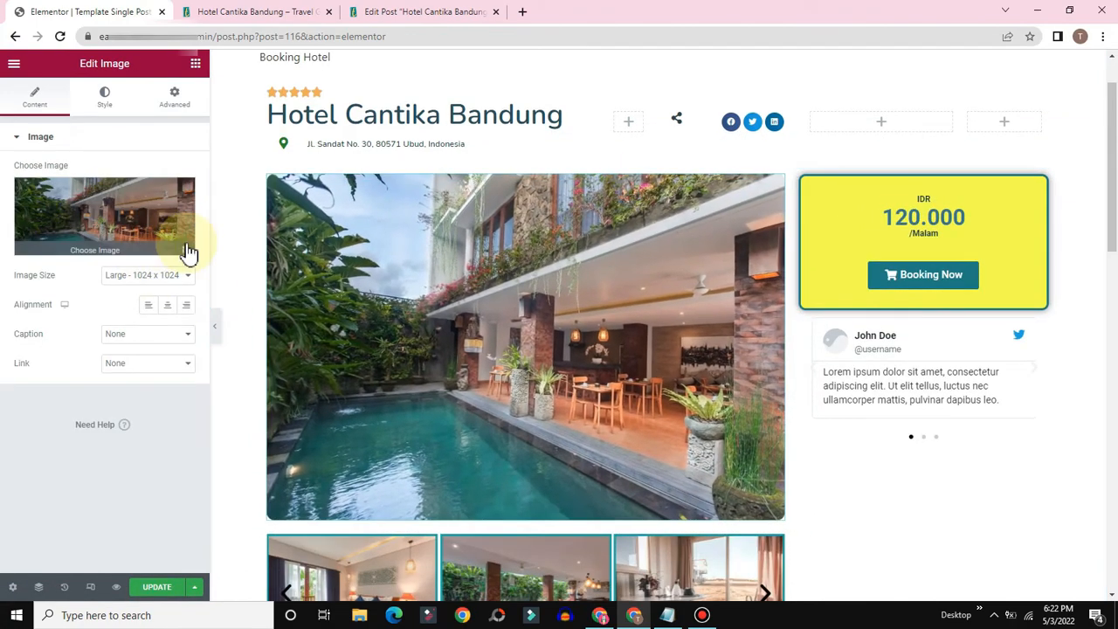
left_click(188, 252)
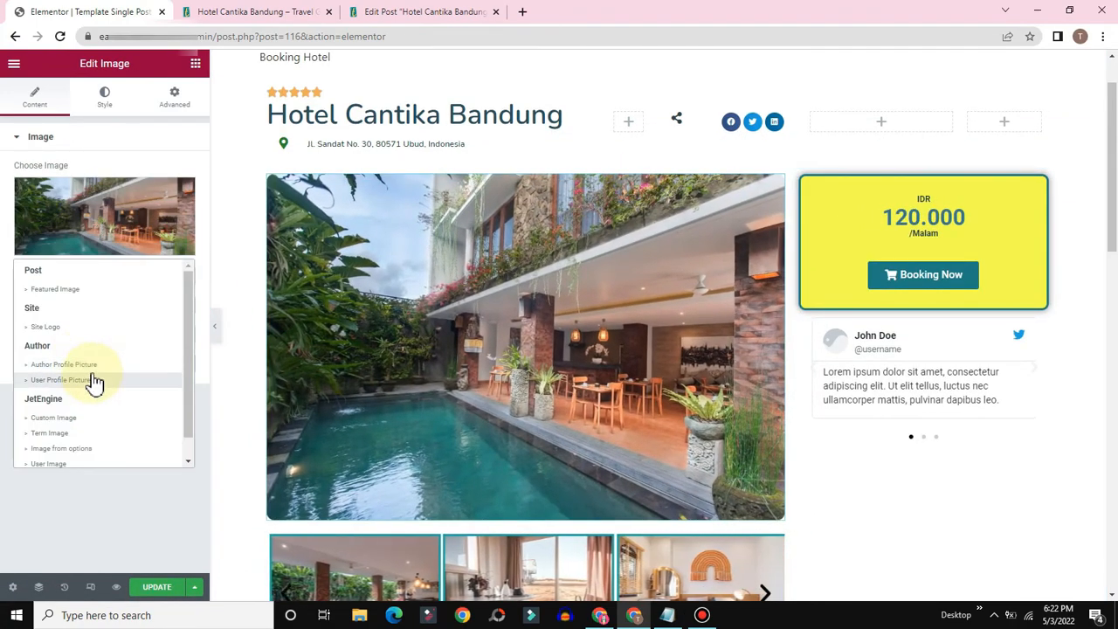
scroll(70, 429, "down", 1)
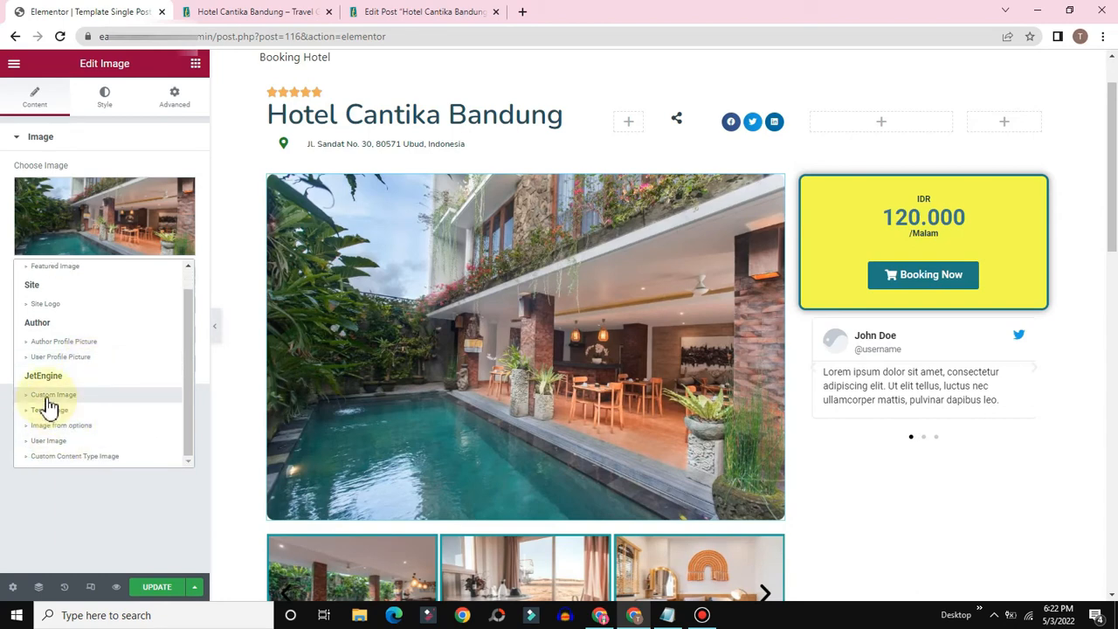
left_click(48, 396)
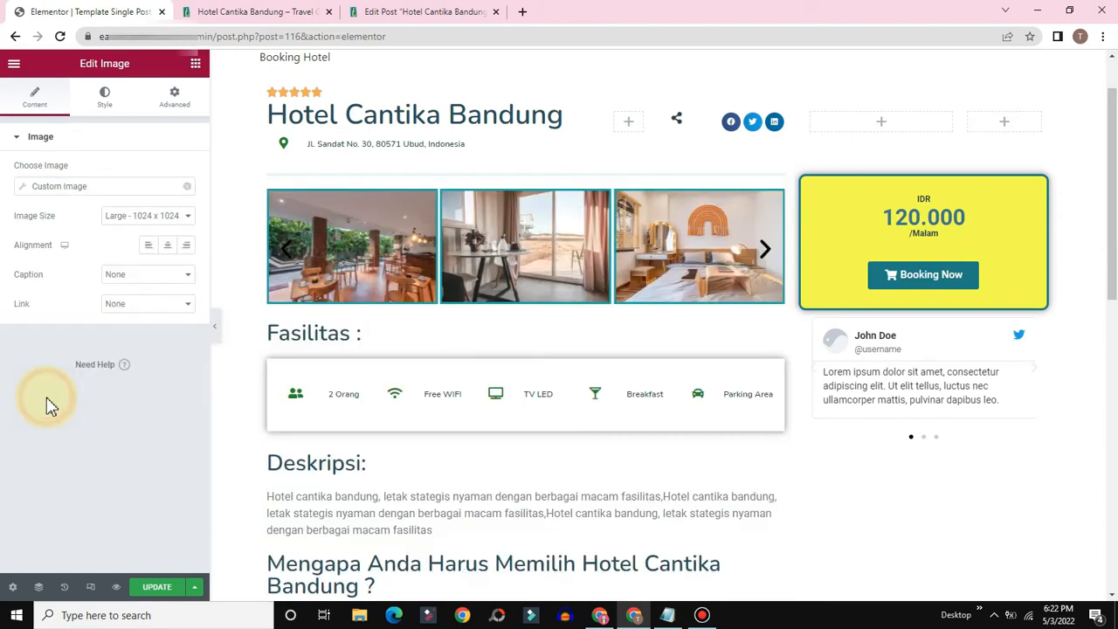
left_click(27, 189)
left_click(155, 247)
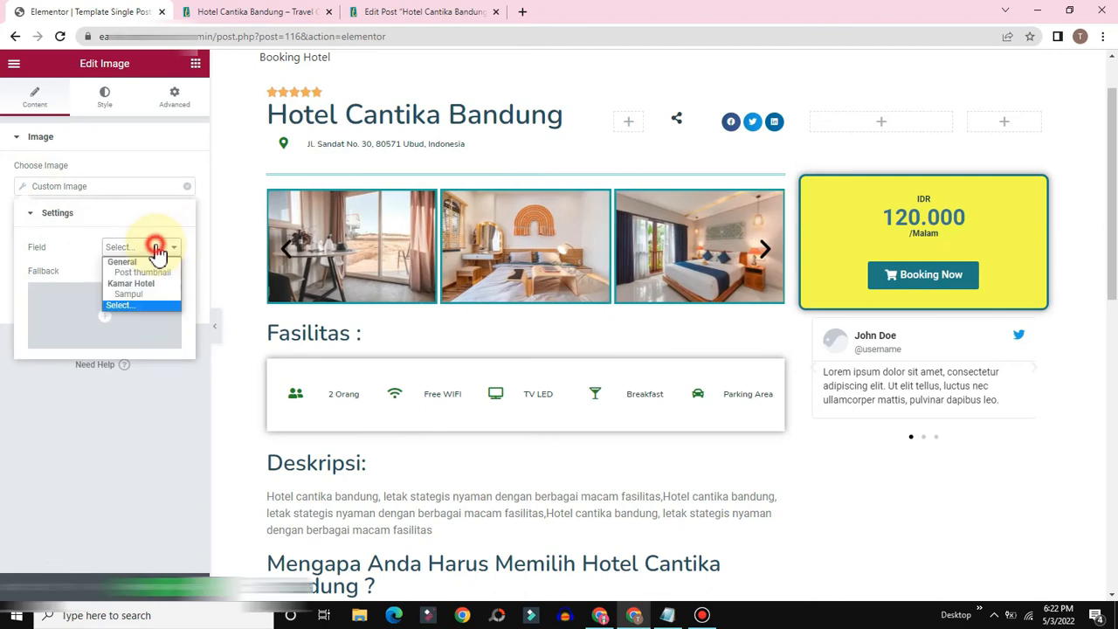
left_click(128, 297)
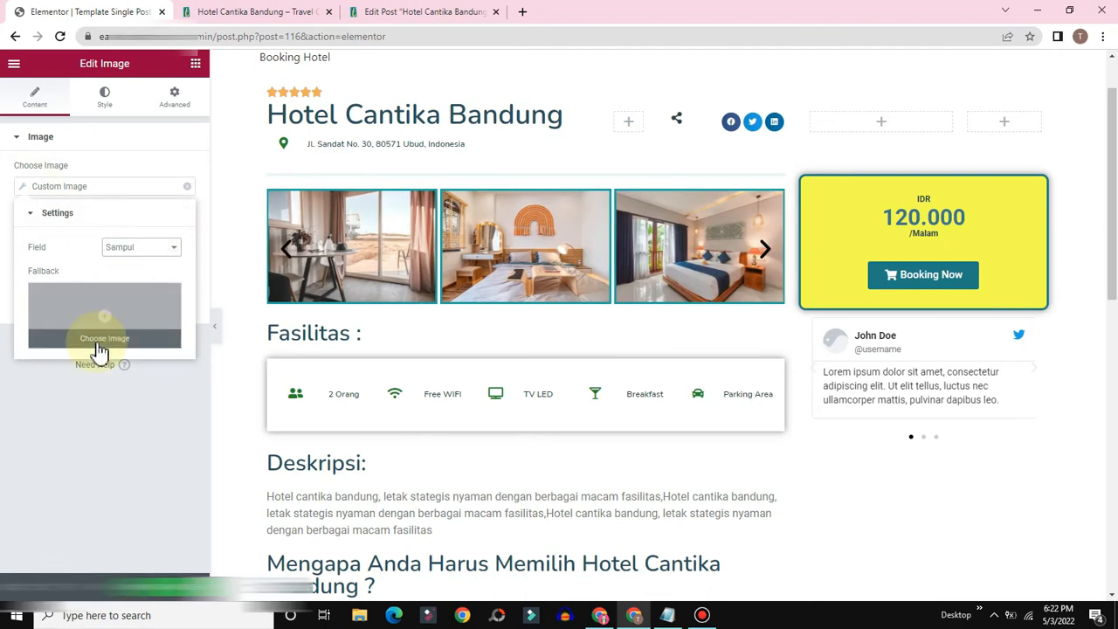
left_click(101, 402)
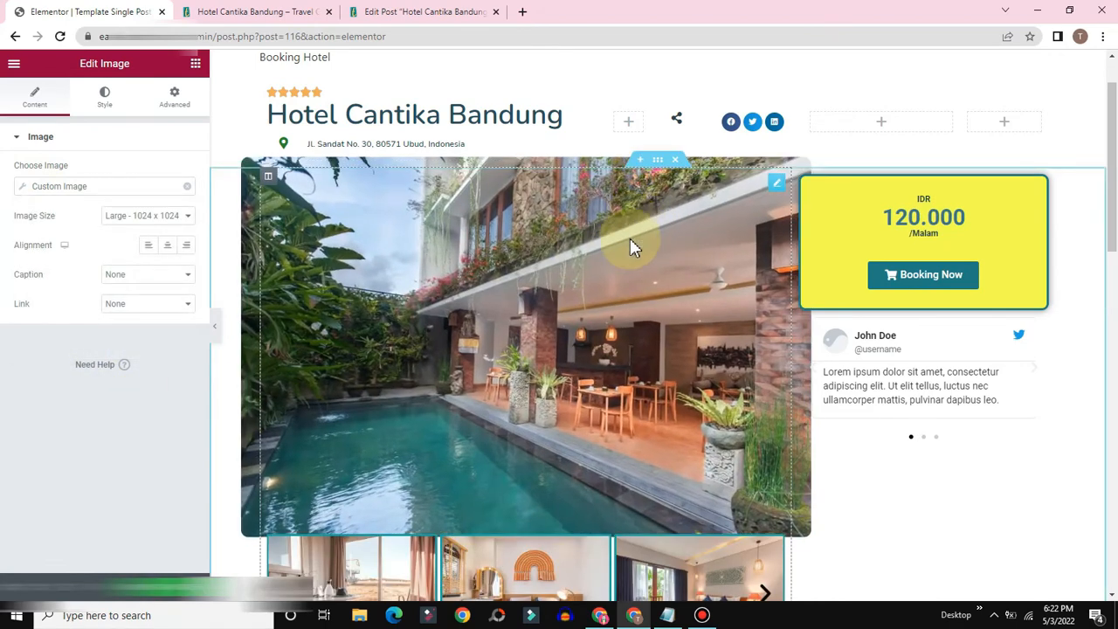
scroll(484, 366, "down", 1)
scroll(486, 374, "down", 2)
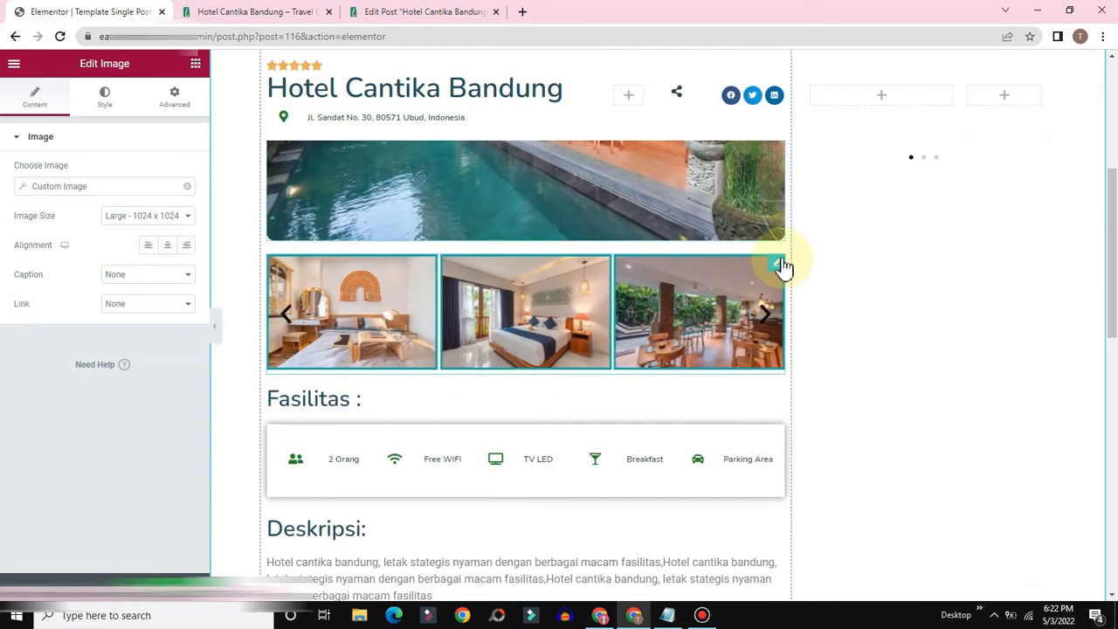
Step: Remove all fixed images from the thumbnail carousel's gallery
left_click(778, 265)
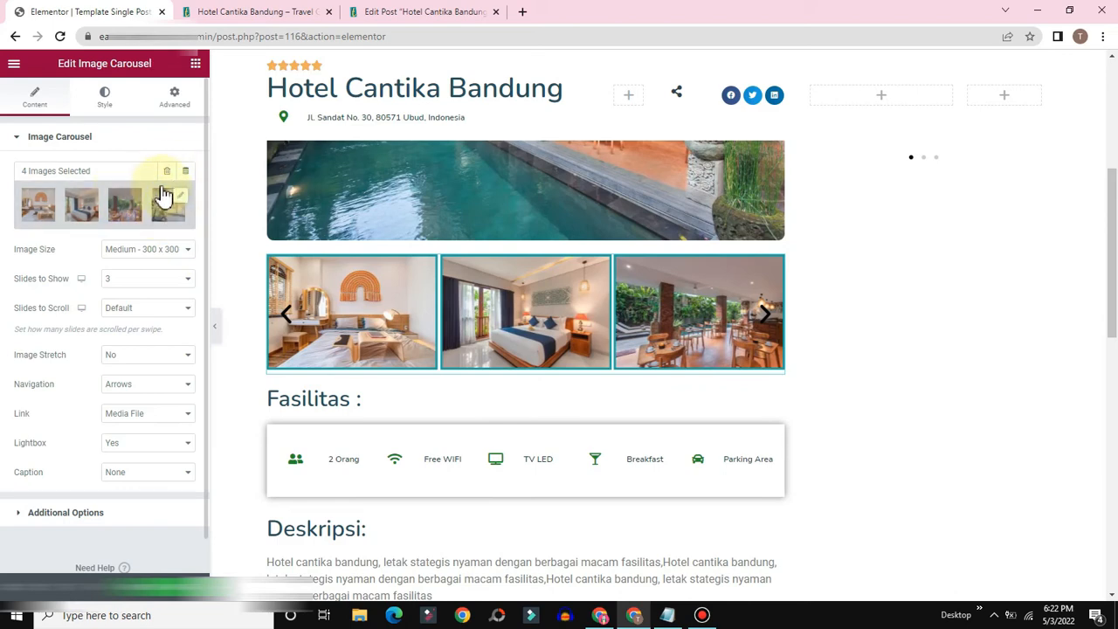
left_click(167, 170)
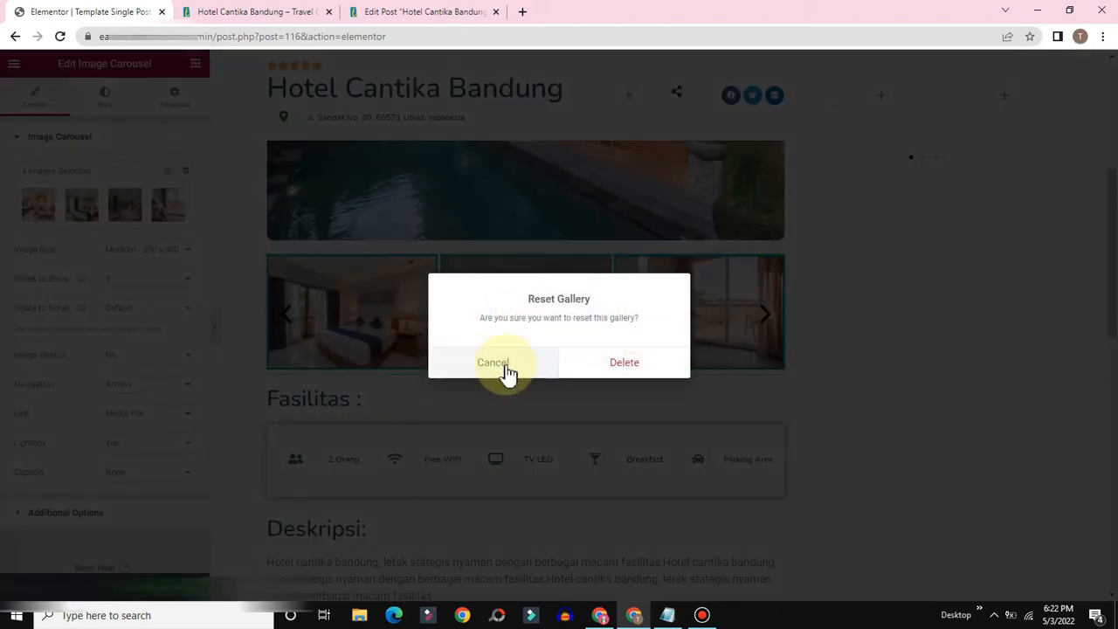
left_click(616, 362)
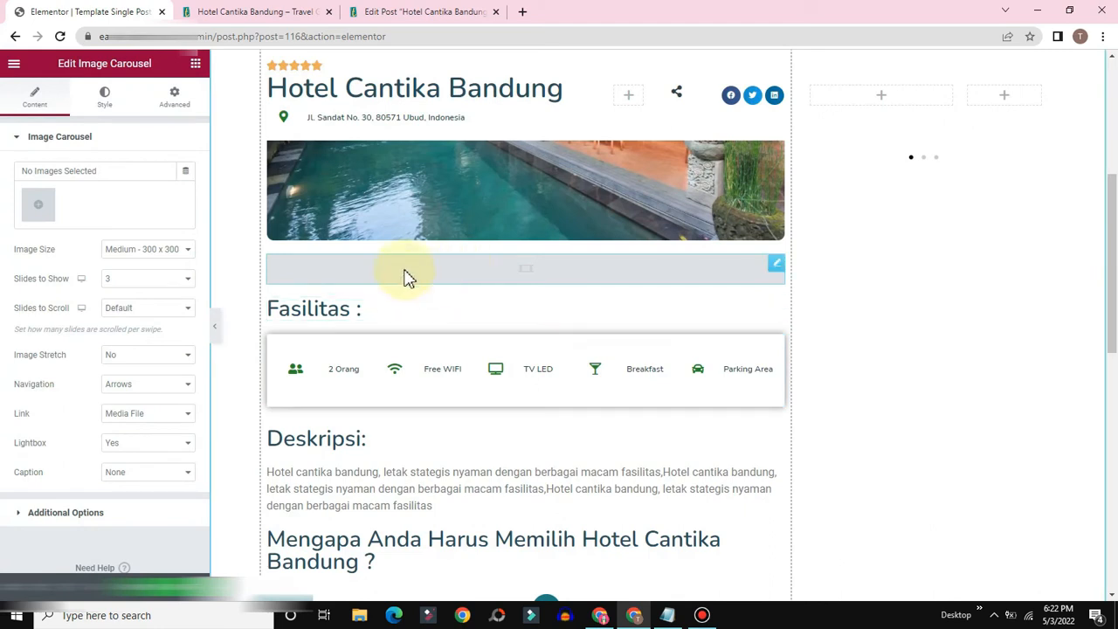
Step: Set the carousel's dynamic source to JetEngine Gallery with field Gallery
left_click(186, 177)
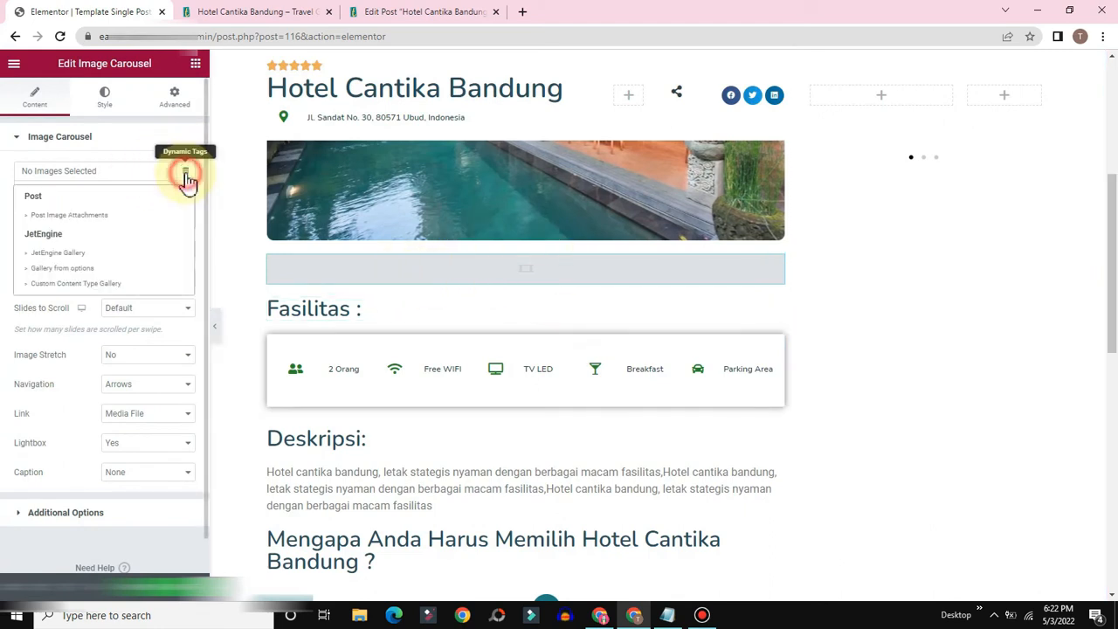
left_click(42, 254)
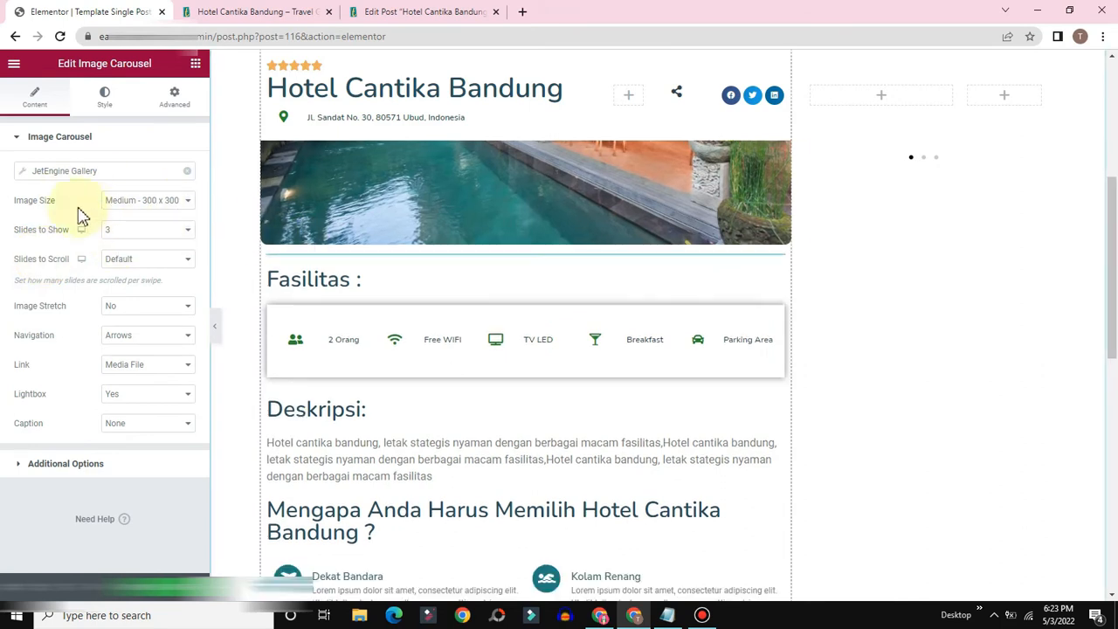
left_click(21, 172)
left_click(149, 233)
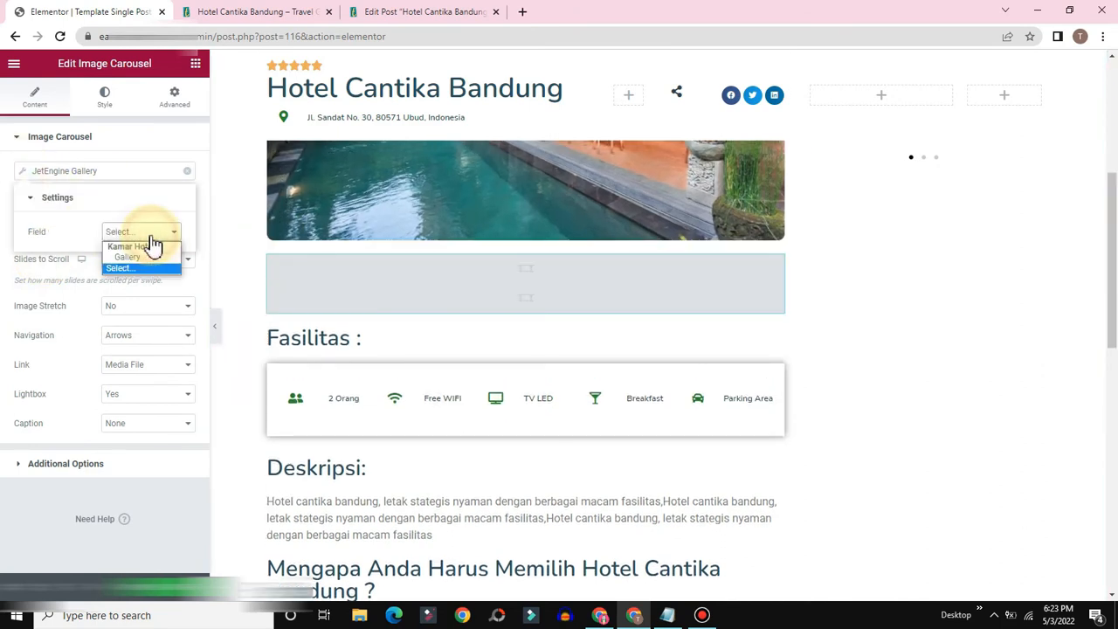
left_click(120, 260)
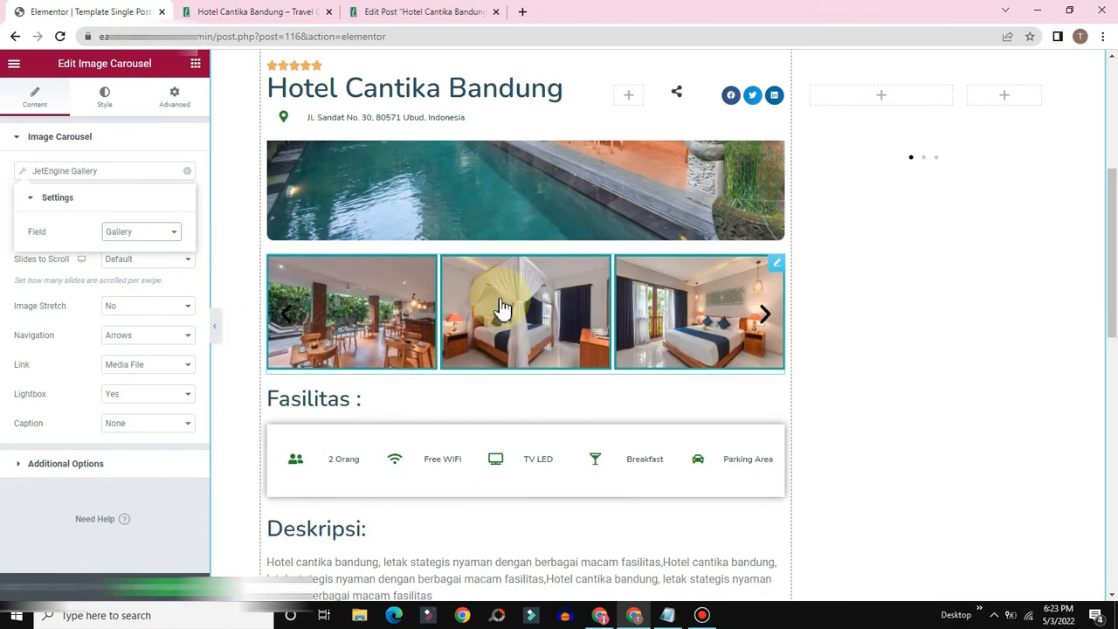
scroll(493, 345, "down", 7)
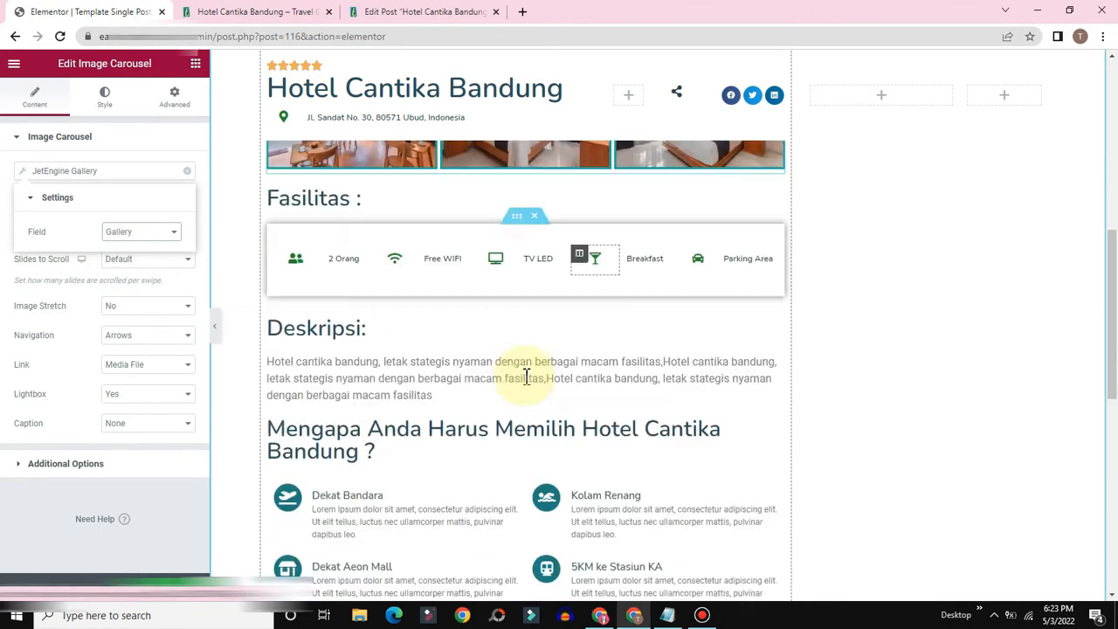
scroll(654, 363, "up", 3)
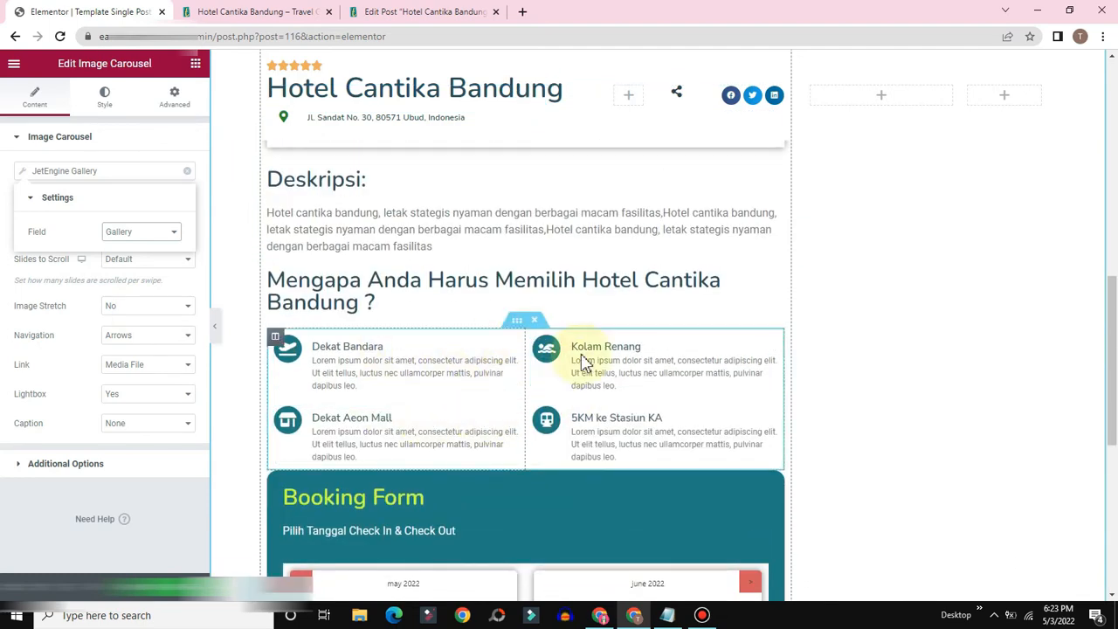
scroll(534, 258, "up", 5)
scroll(534, 254, "down", 2)
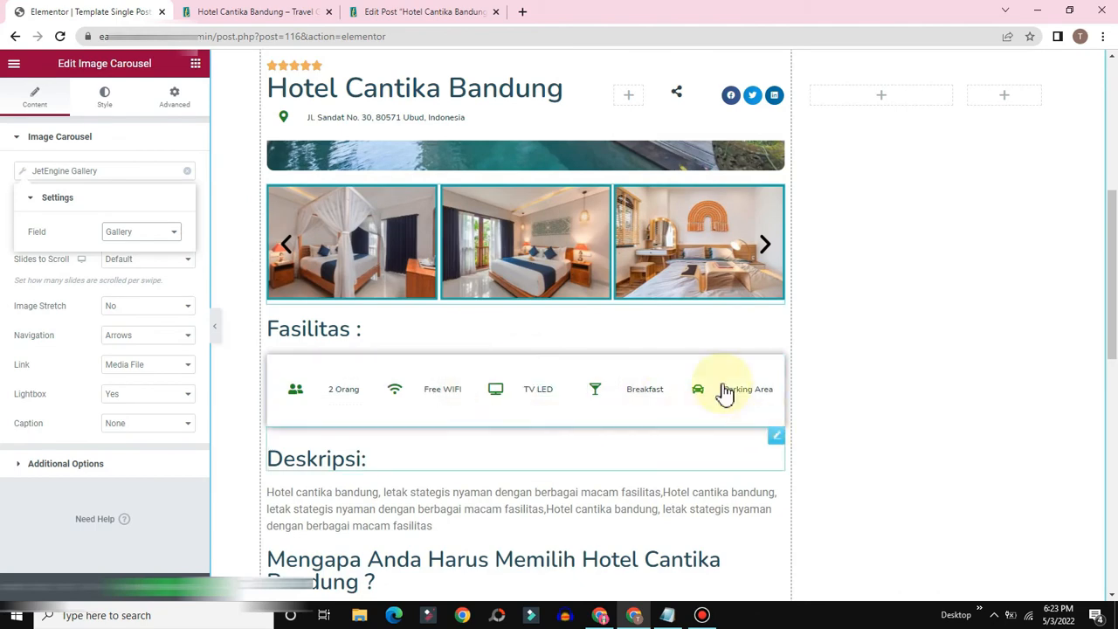
scroll(525, 437, "down", 10)
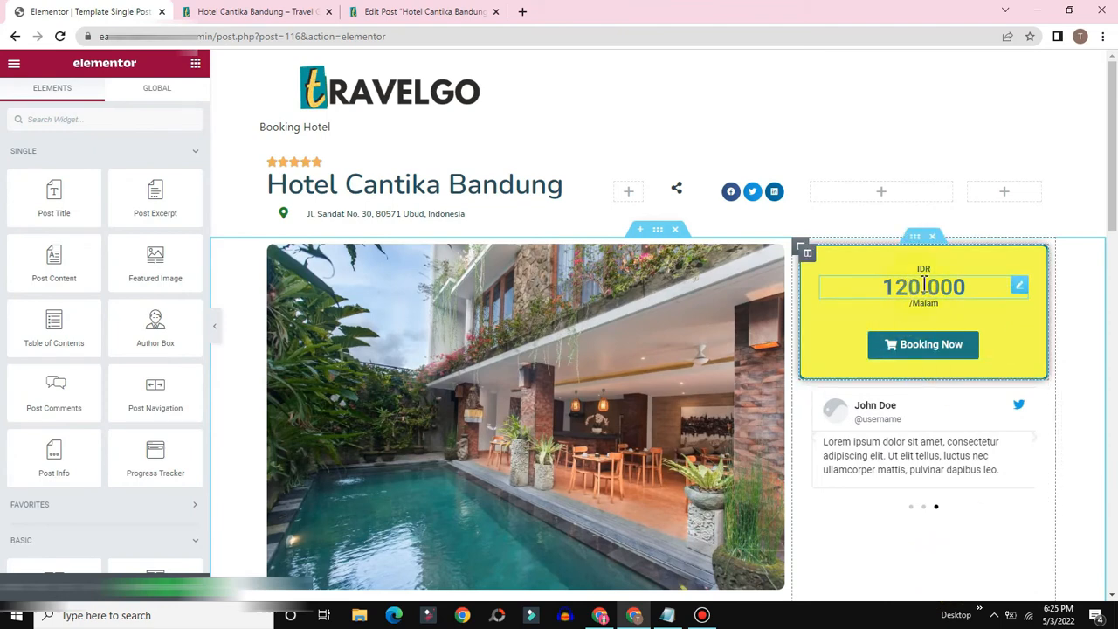
Step: Copy the price field name _apartment_price from the post's edit screen, then return to Elementor
left_click(425, 10)
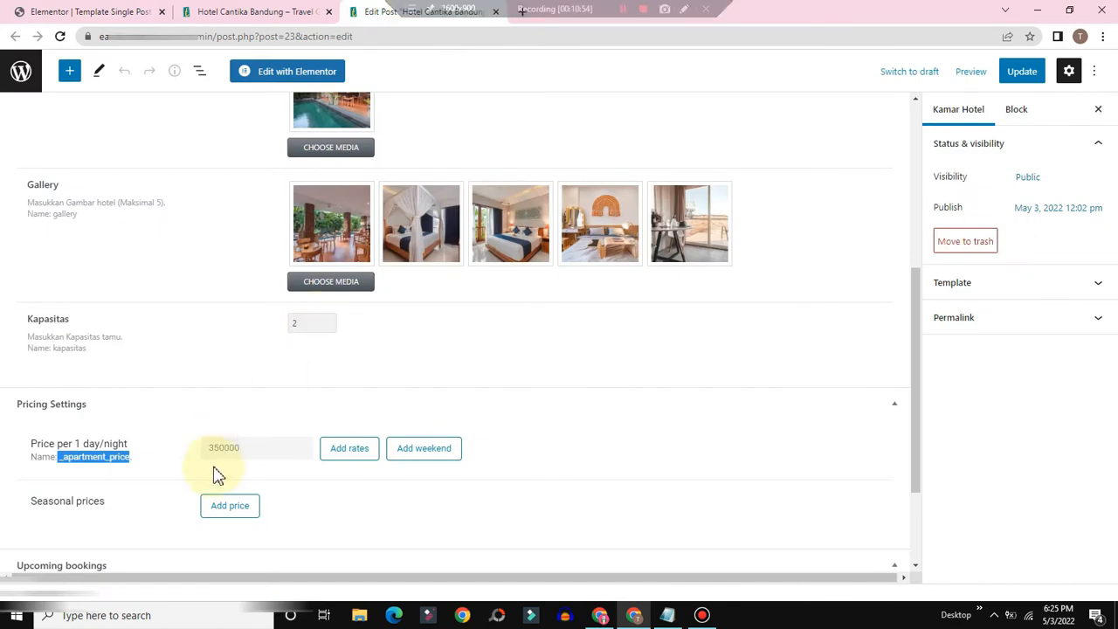
left_click(234, 451)
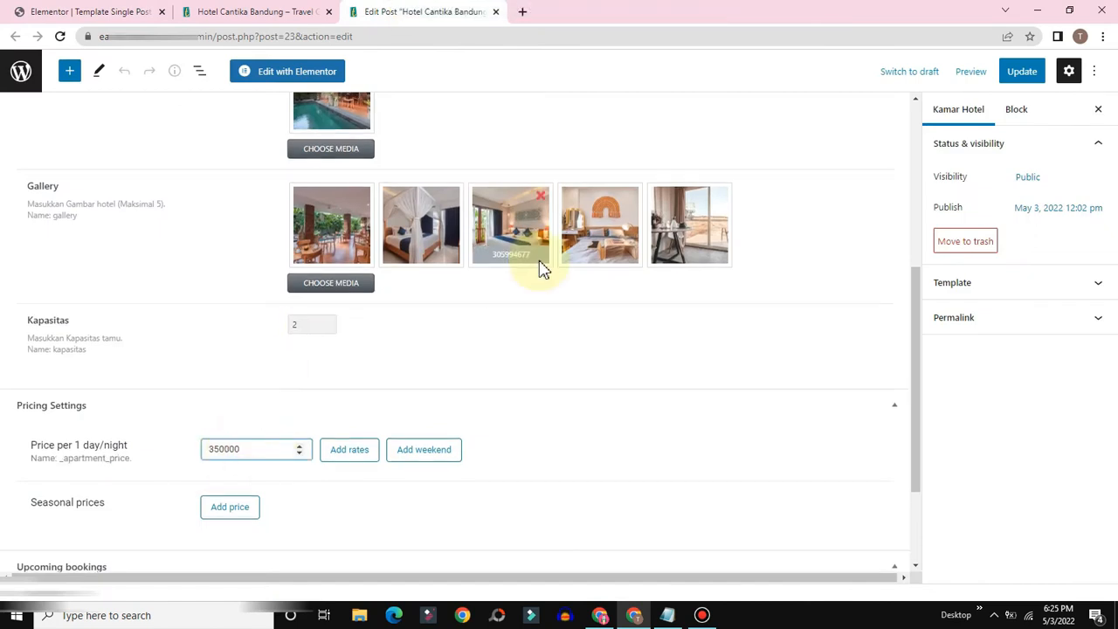
scroll(509, 252, "up", 6)
scroll(319, 315, "down", 3)
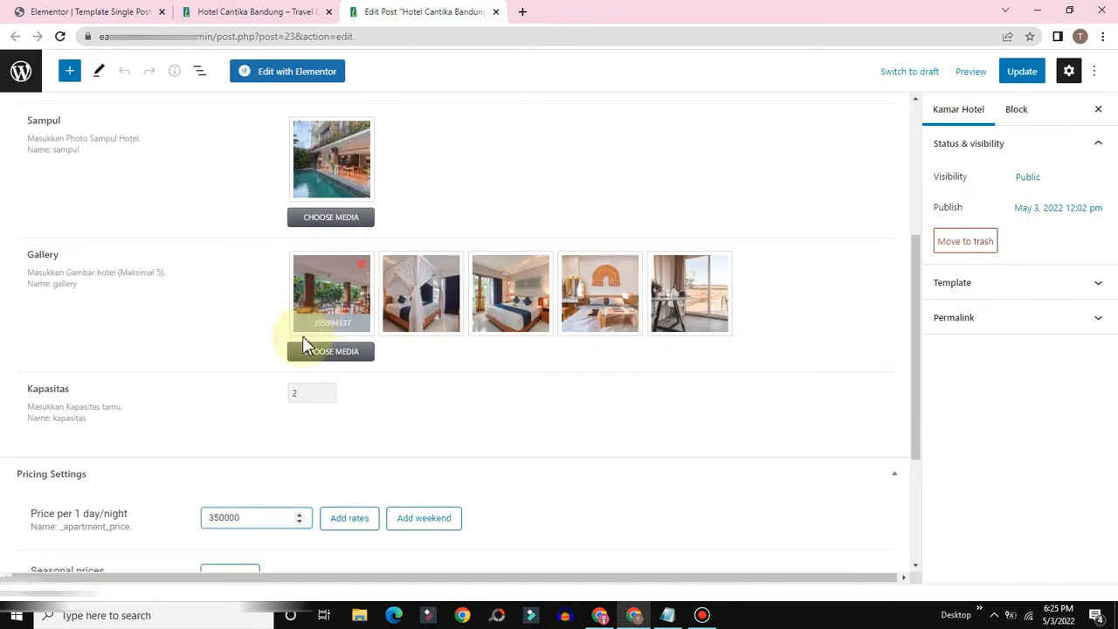
scroll(210, 425, "down", 2)
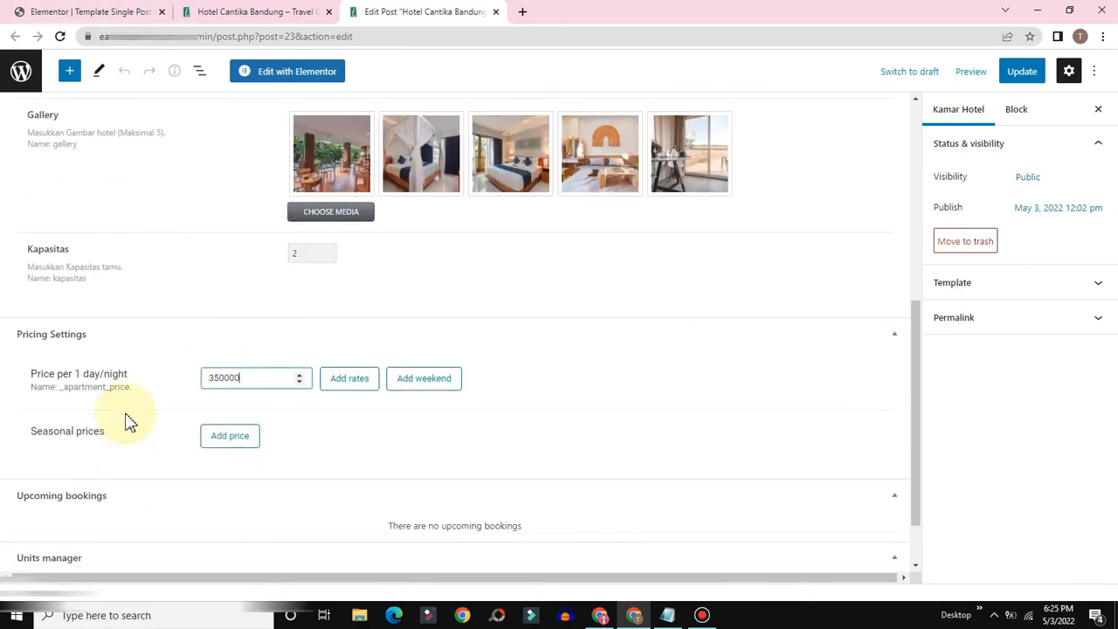
left_click(130, 387)
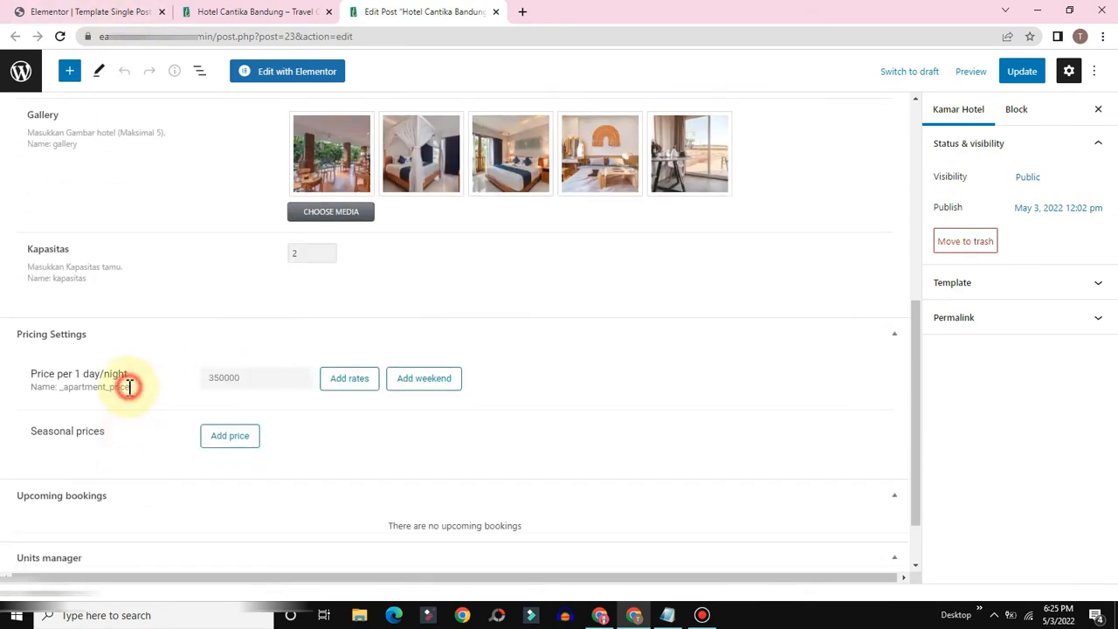
right_click(75, 389)
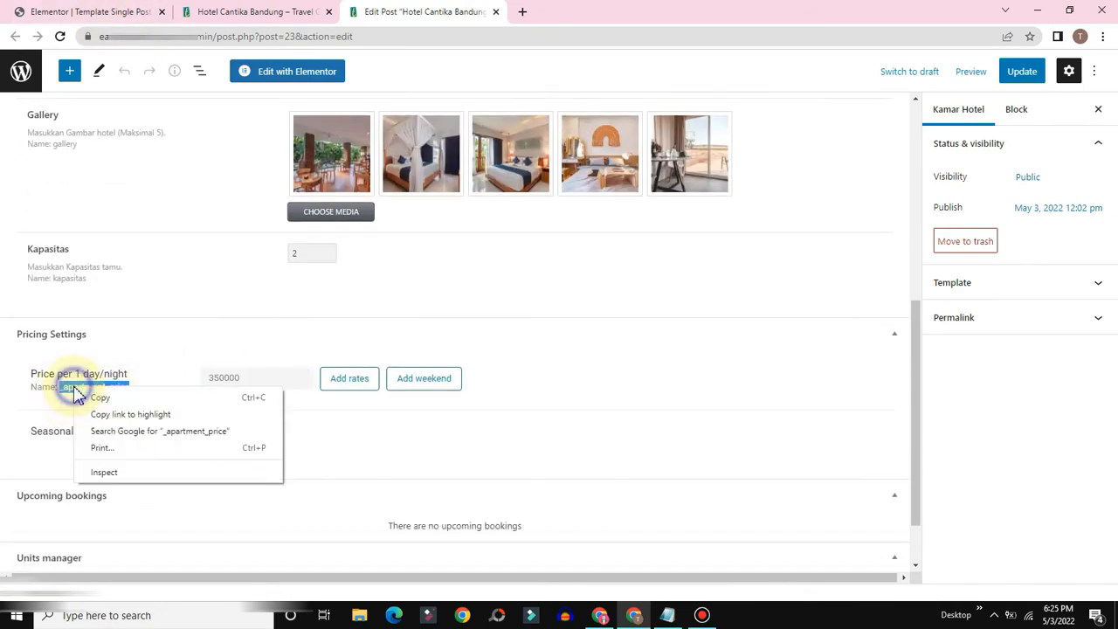
left_click(92, 400)
left_click(103, 11)
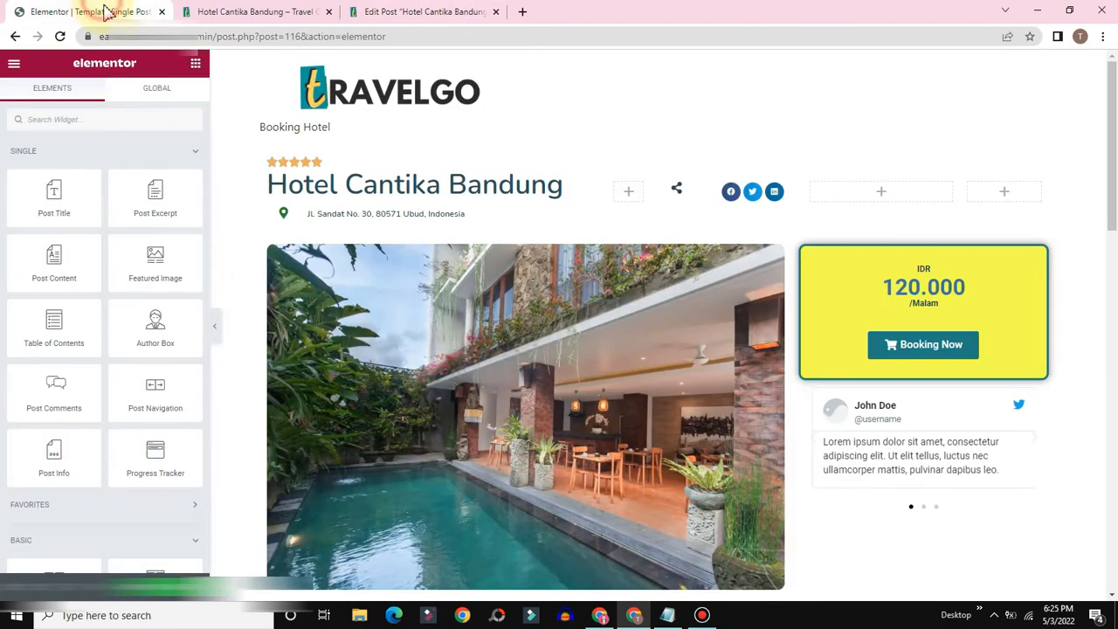
Step: Search widgets for 'dyn' and drop a Dynamic Field below 120.000 in the price box
left_click(62, 116)
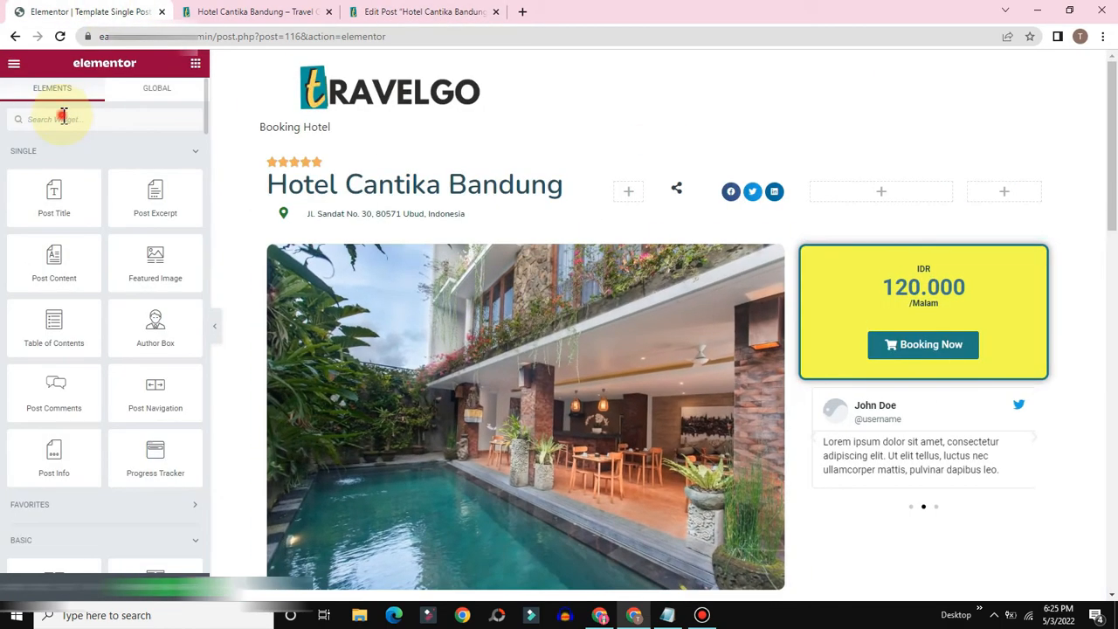
type("dyn")
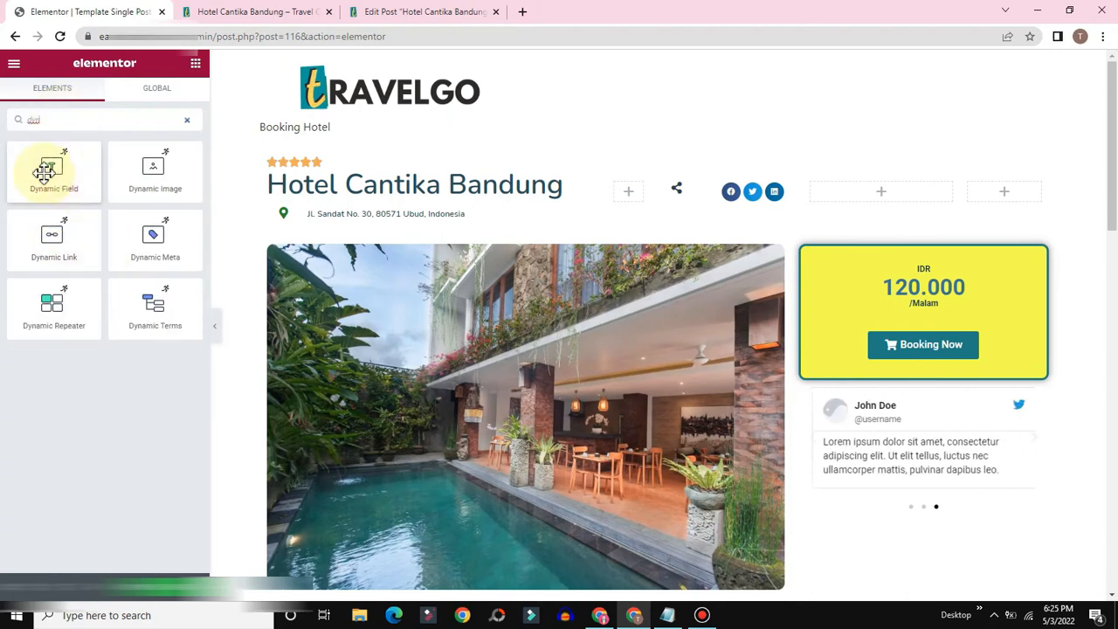
left_click_drag(54, 169, 918, 312)
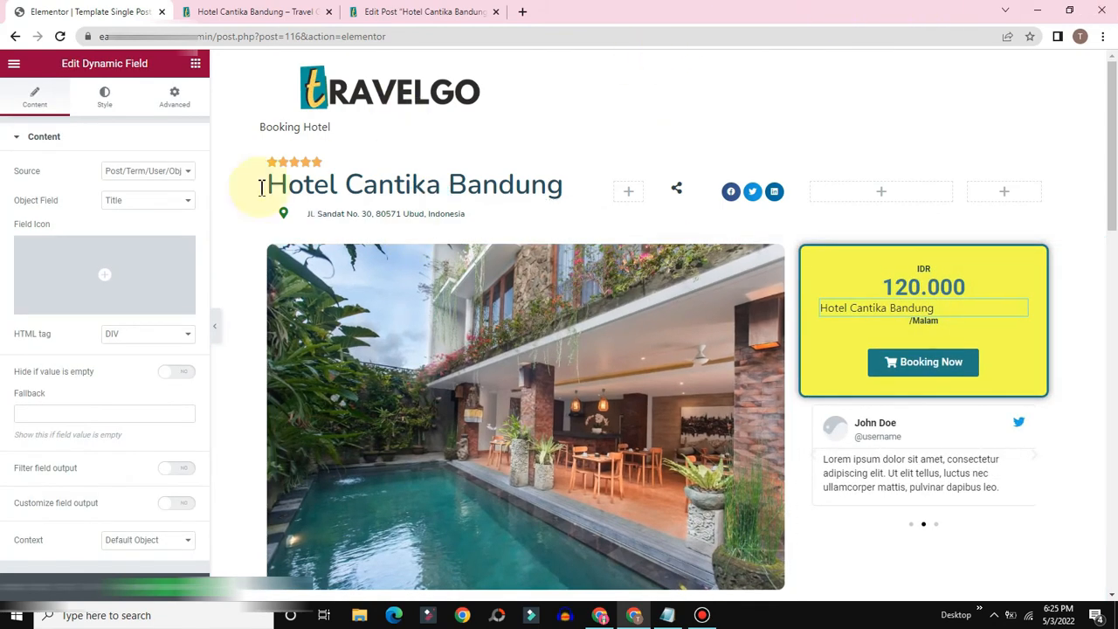
Step: Set the price field's source to Meta Data with custom meta key _apartment_price
left_click(171, 176)
left_click(121, 195)
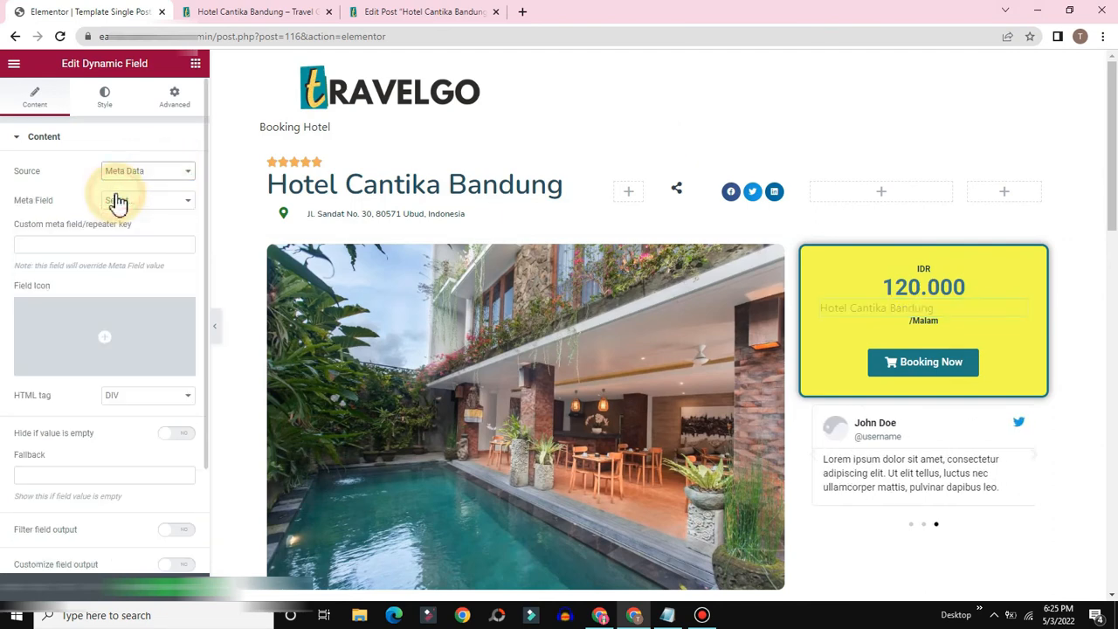
right_click(45, 247)
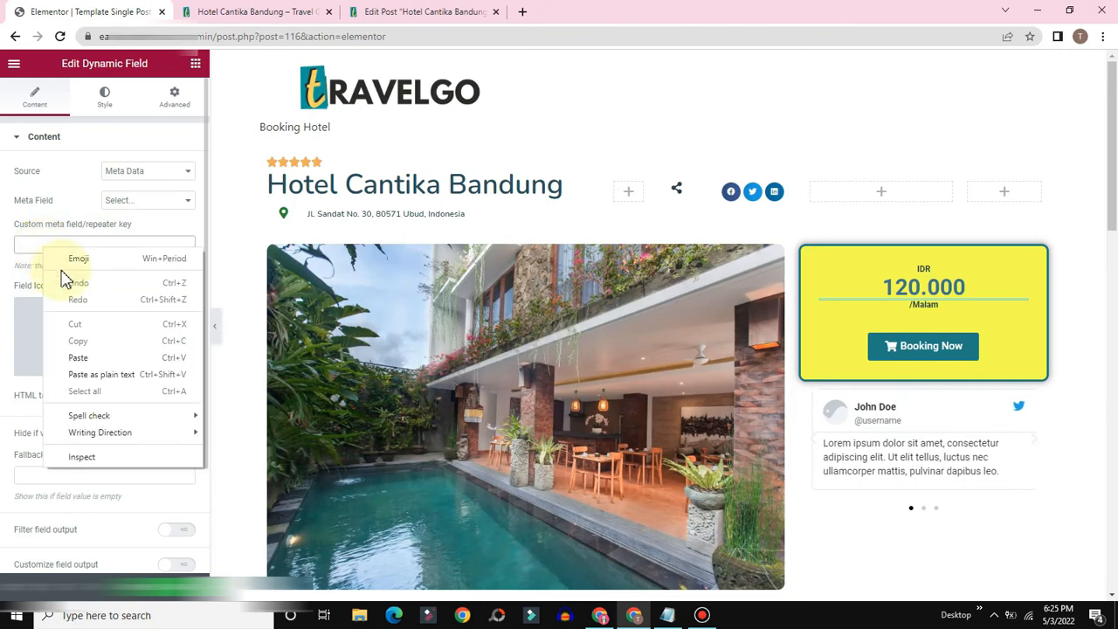
left_click(79, 358)
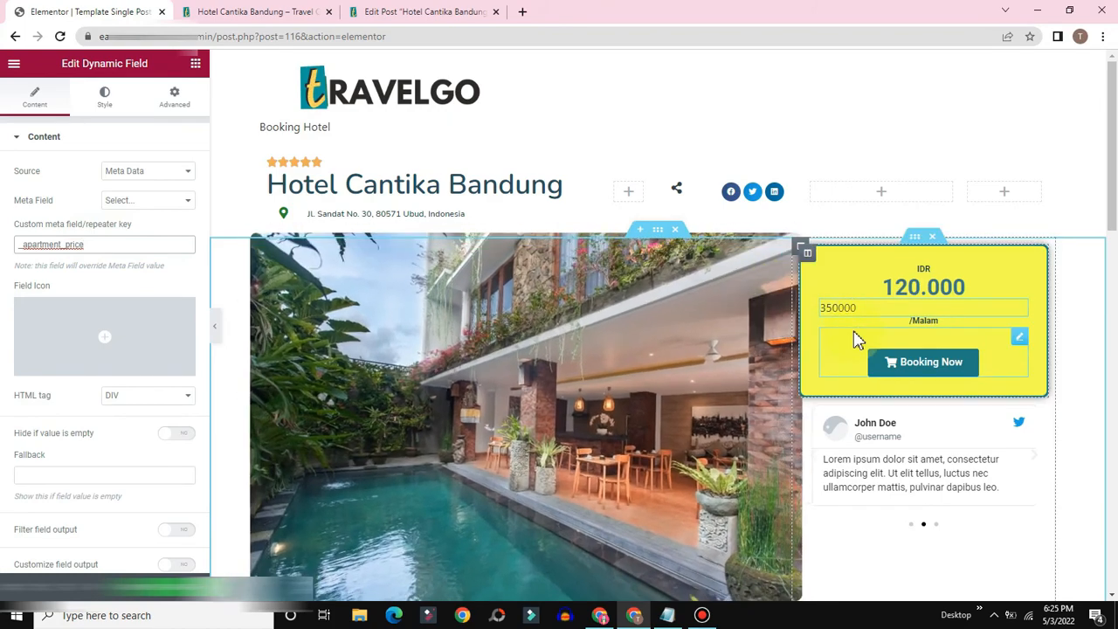
Step: Confirm in the hotel post editor that the stored price is 350000, then return to the template
left_click(406, 11)
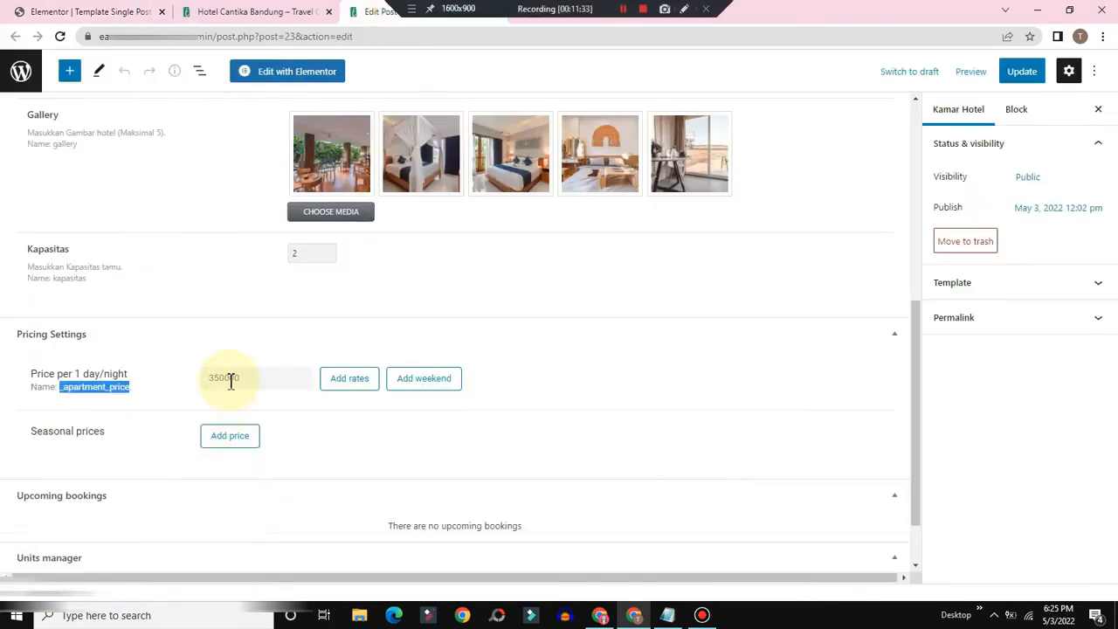
left_click(257, 378)
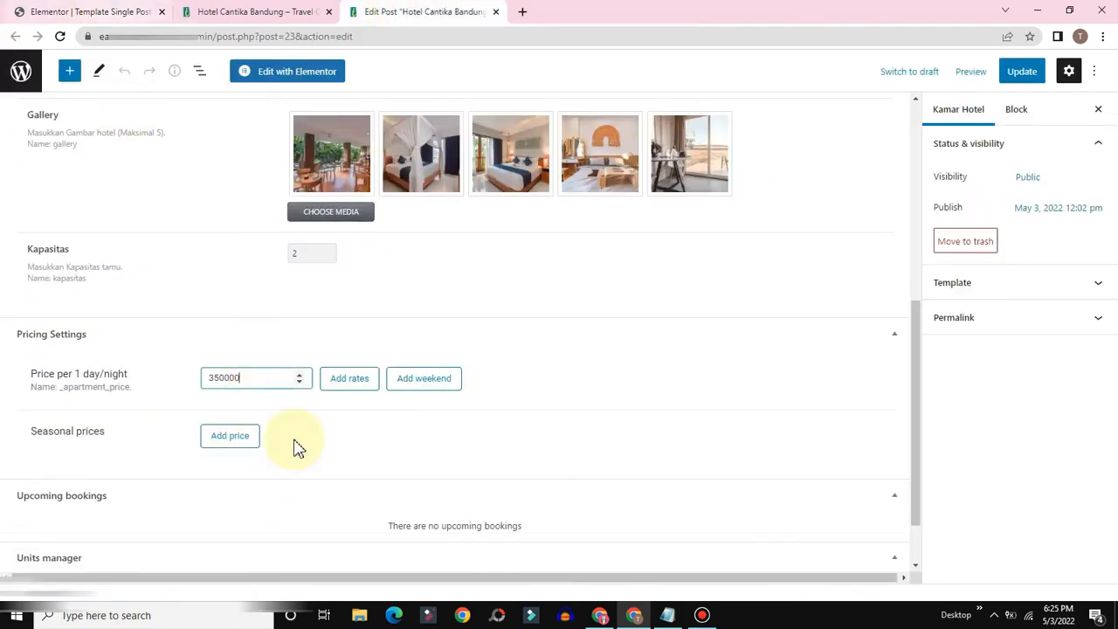
left_click(113, 10)
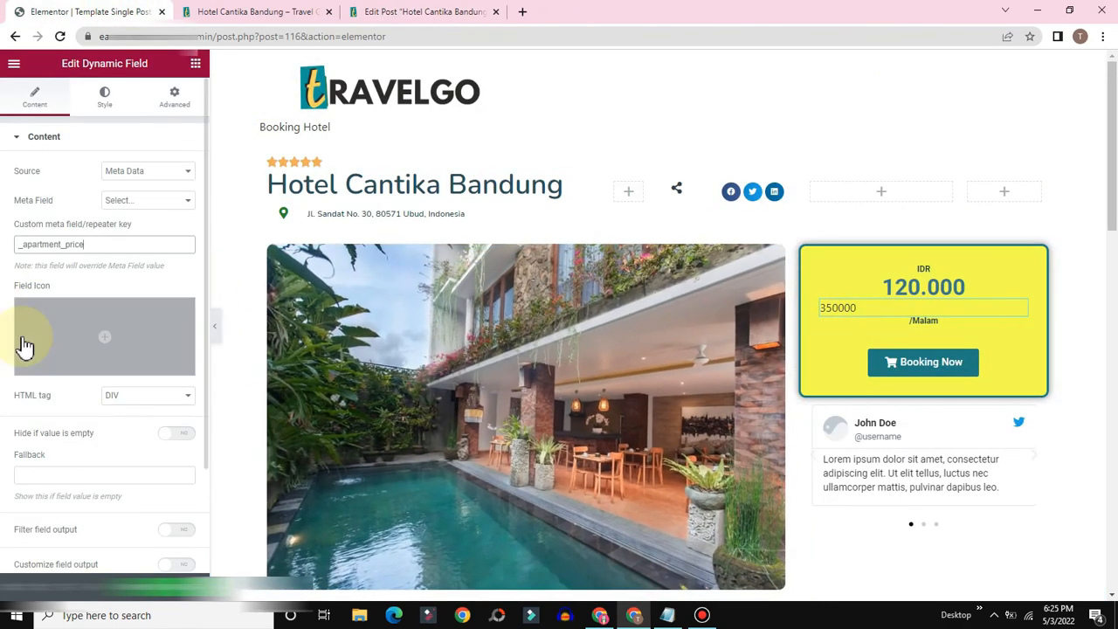
scroll(99, 341, "down", 2)
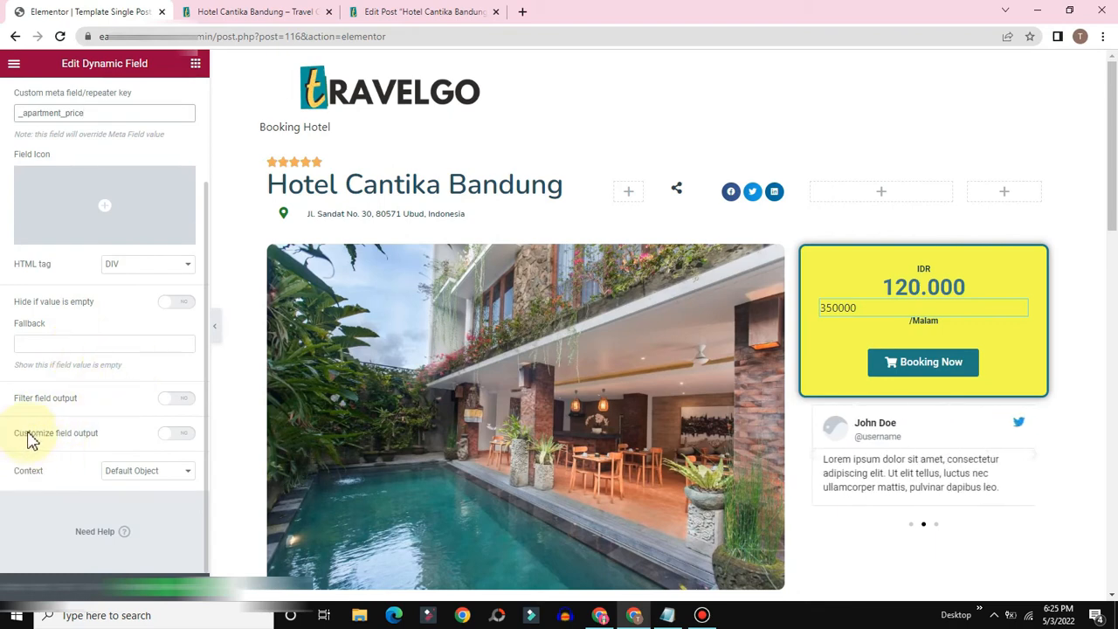
Step: Format the price output as 'IDR %s', centred, with a teal colour and bold typography
left_click(180, 434)
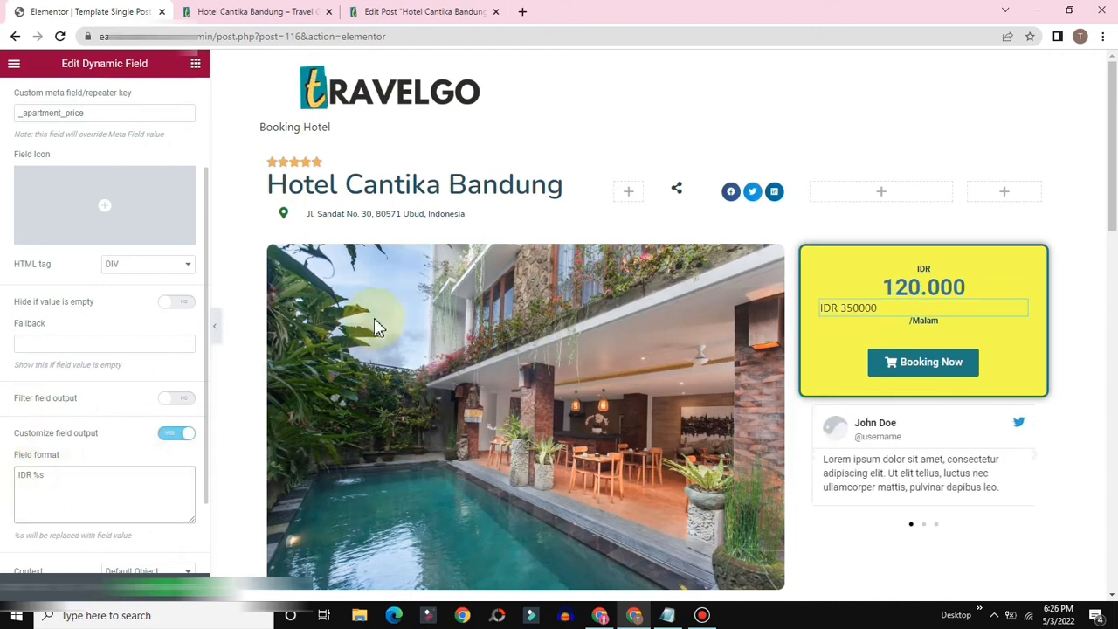
scroll(61, 227, "up", 2)
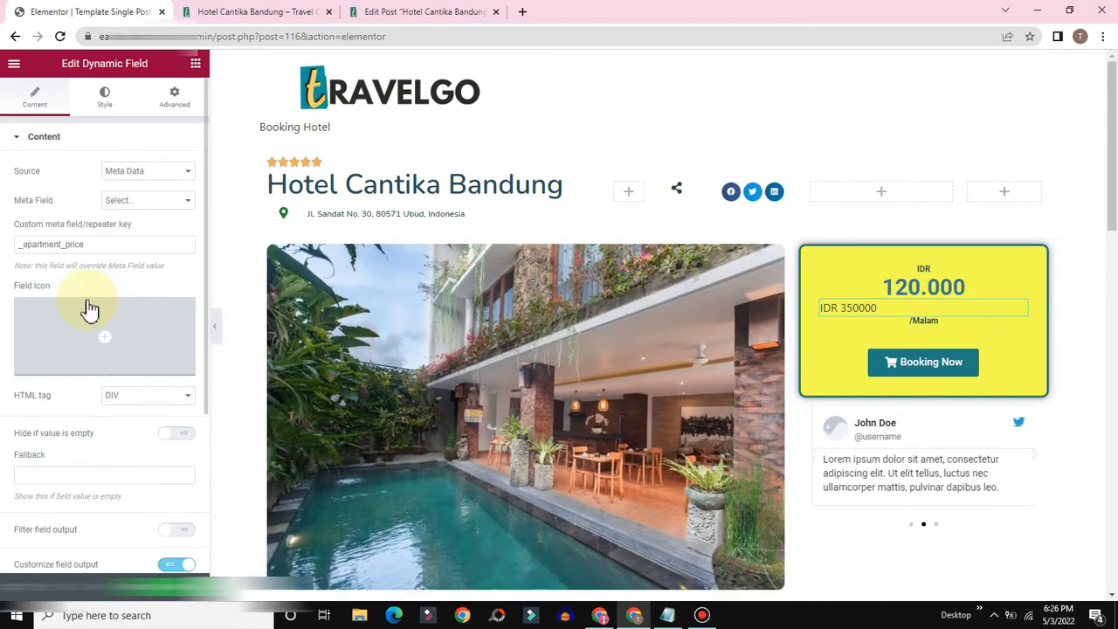
left_click(106, 98)
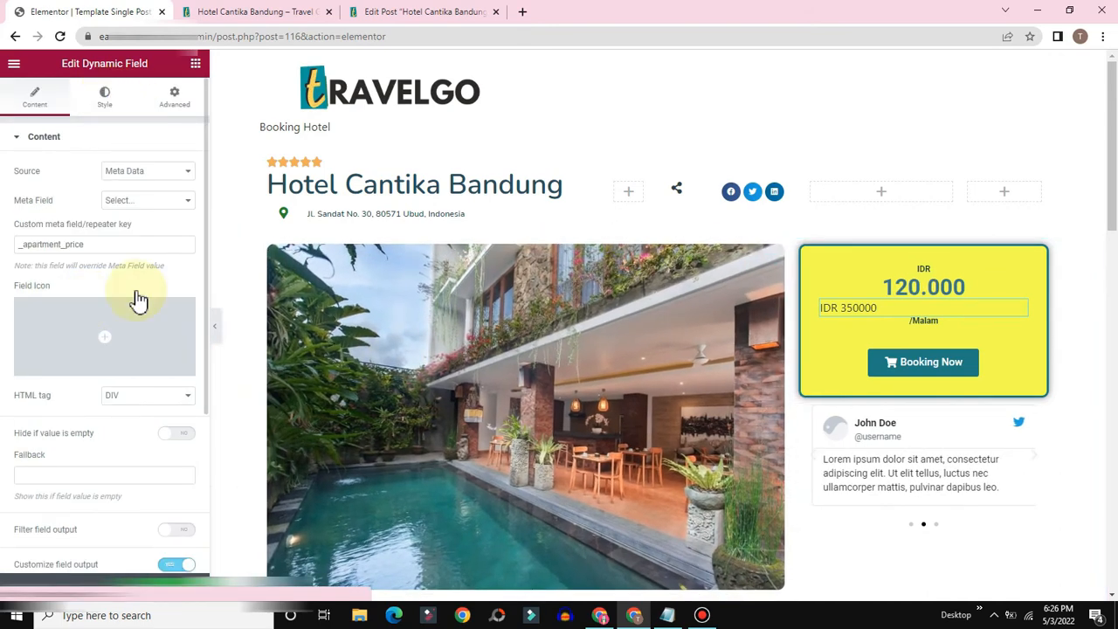
left_click(167, 347)
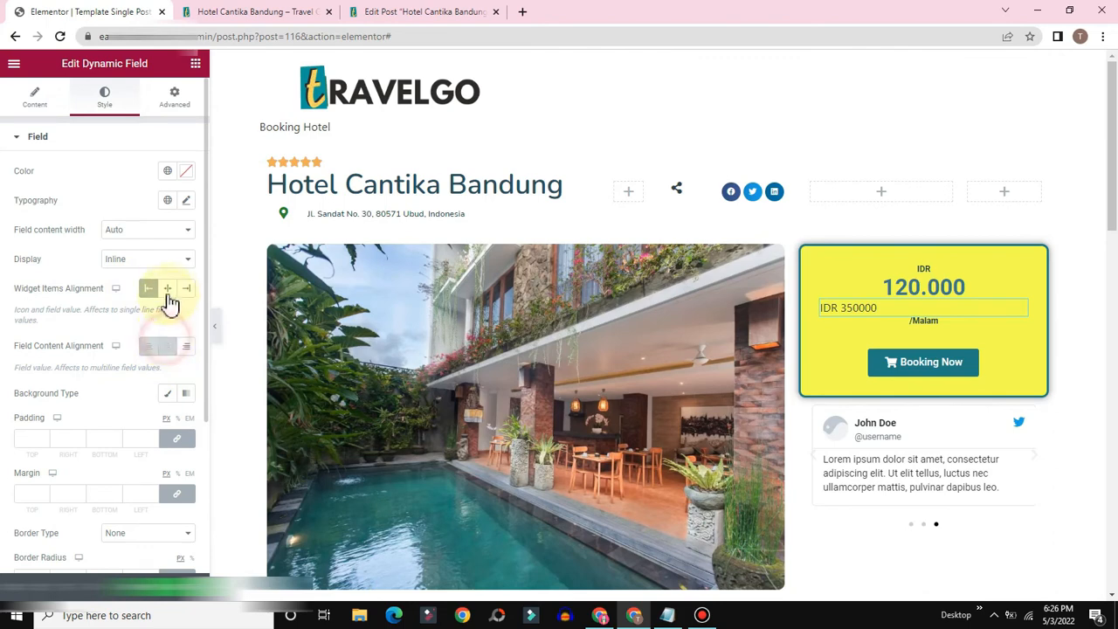
left_click(167, 289)
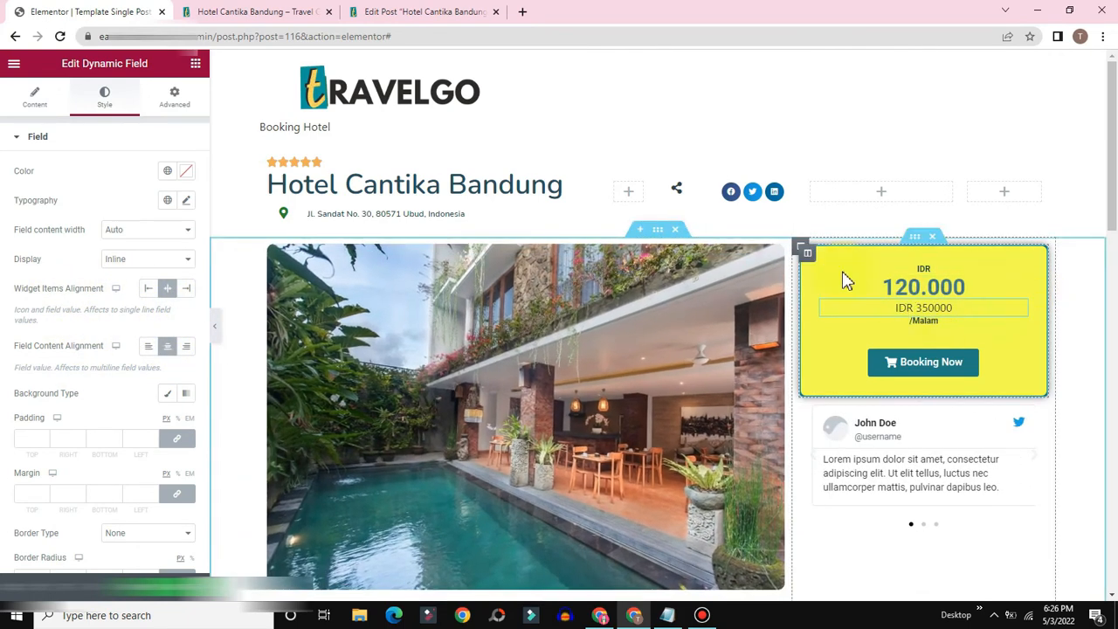
left_click(187, 175)
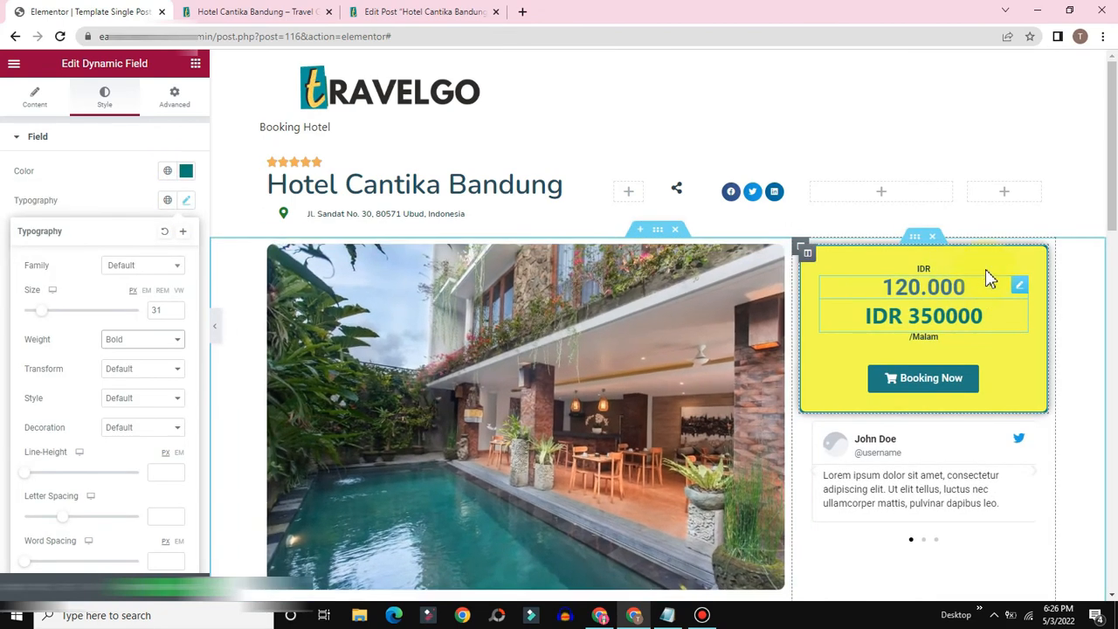
Step: Delete the static 120.000 price heading
left_click(1021, 287)
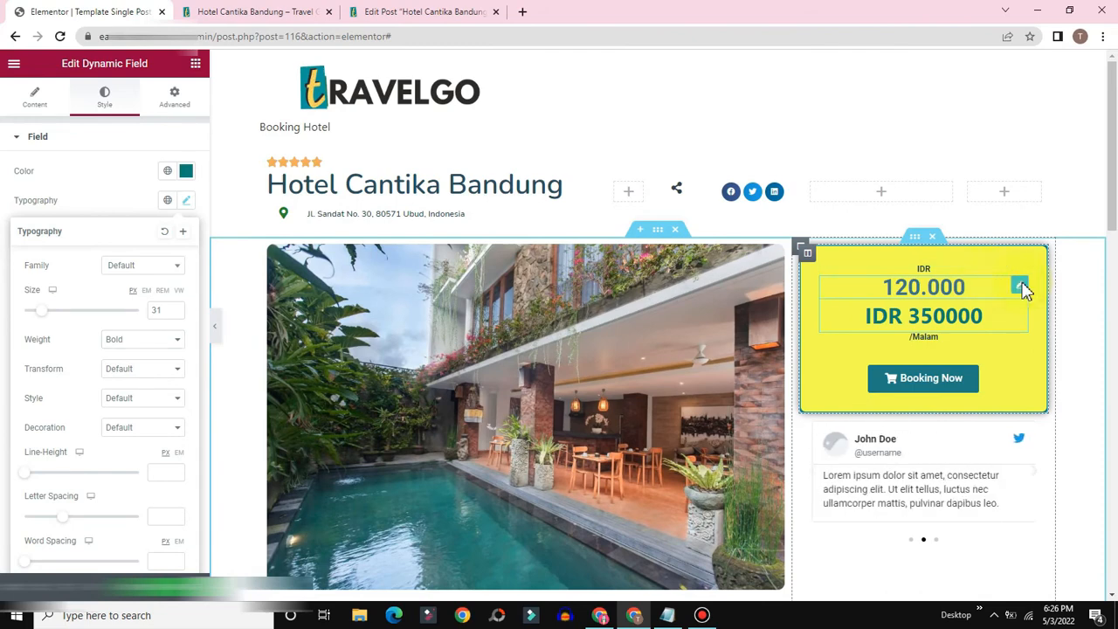
right_click(1021, 288)
left_click(1017, 484)
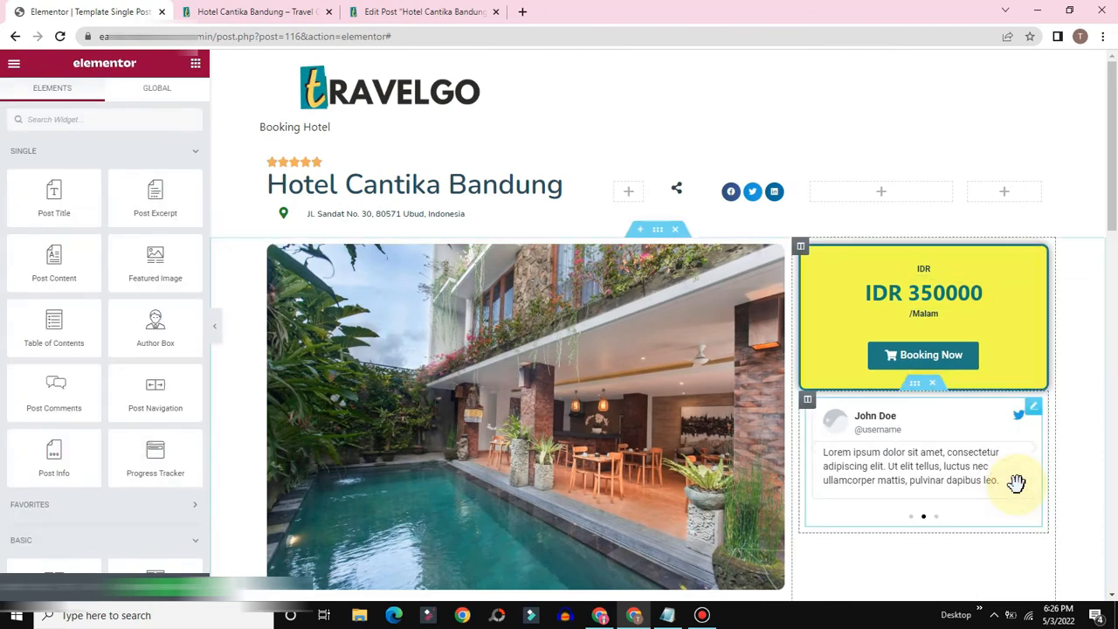
Step: Select the address heading and save the template with the dynamic IDR price
left_click_drag(1111, 179, 1111, 232)
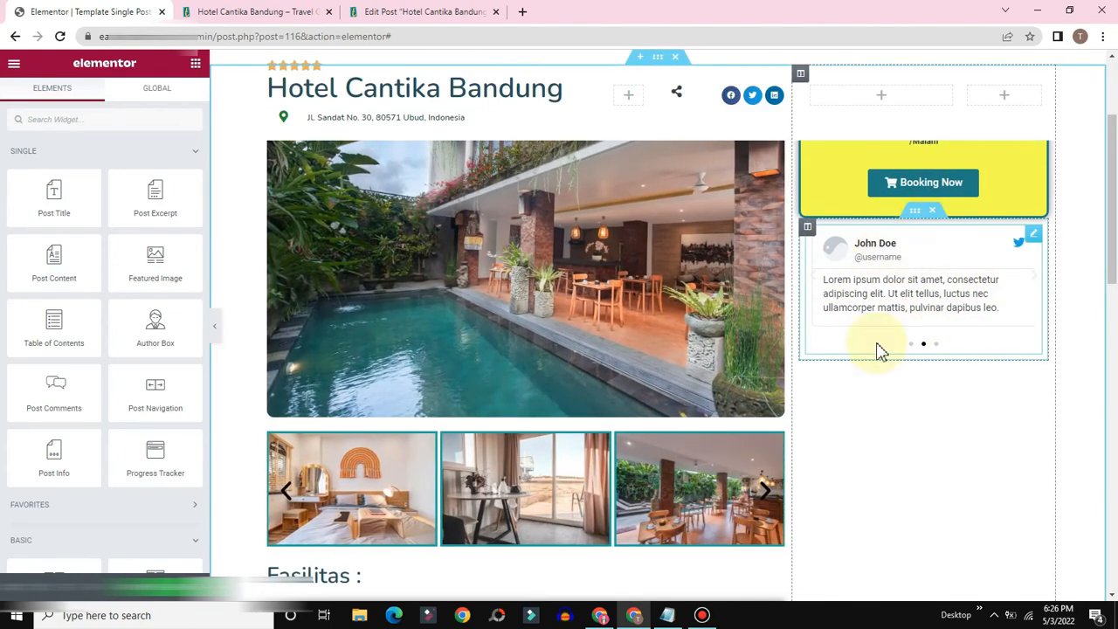
scroll(904, 428, "up", 2)
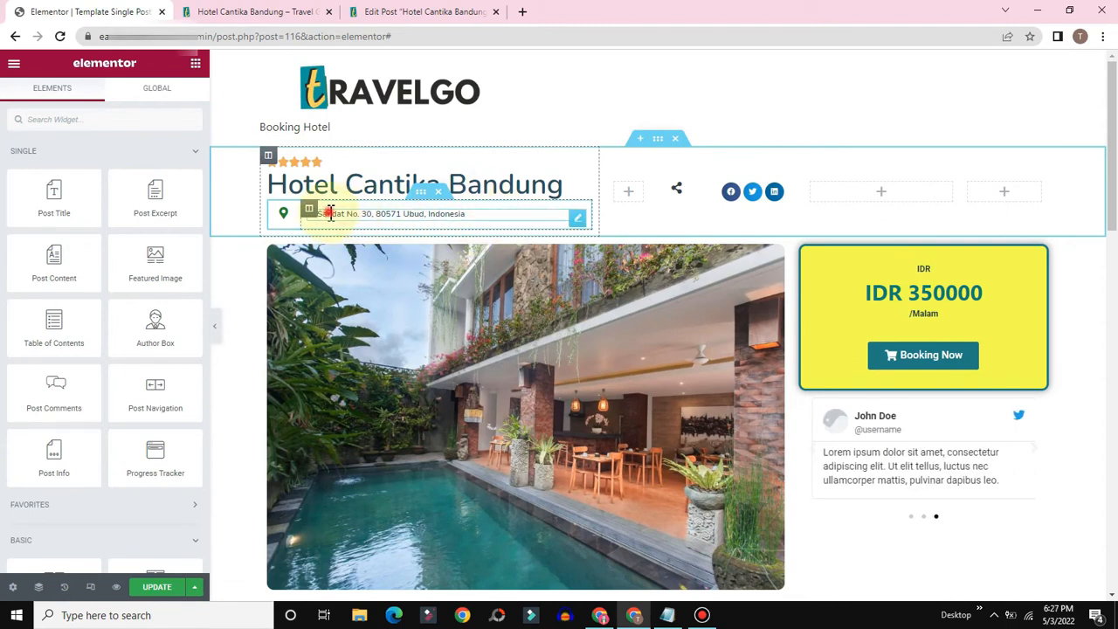
left_click(465, 214)
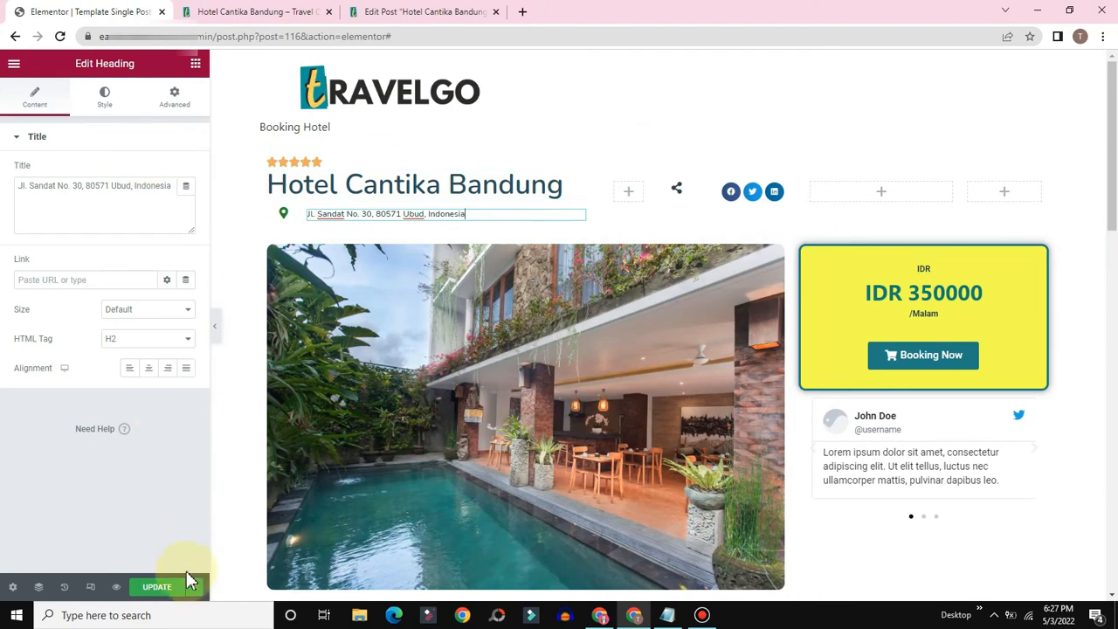
left_click(154, 592)
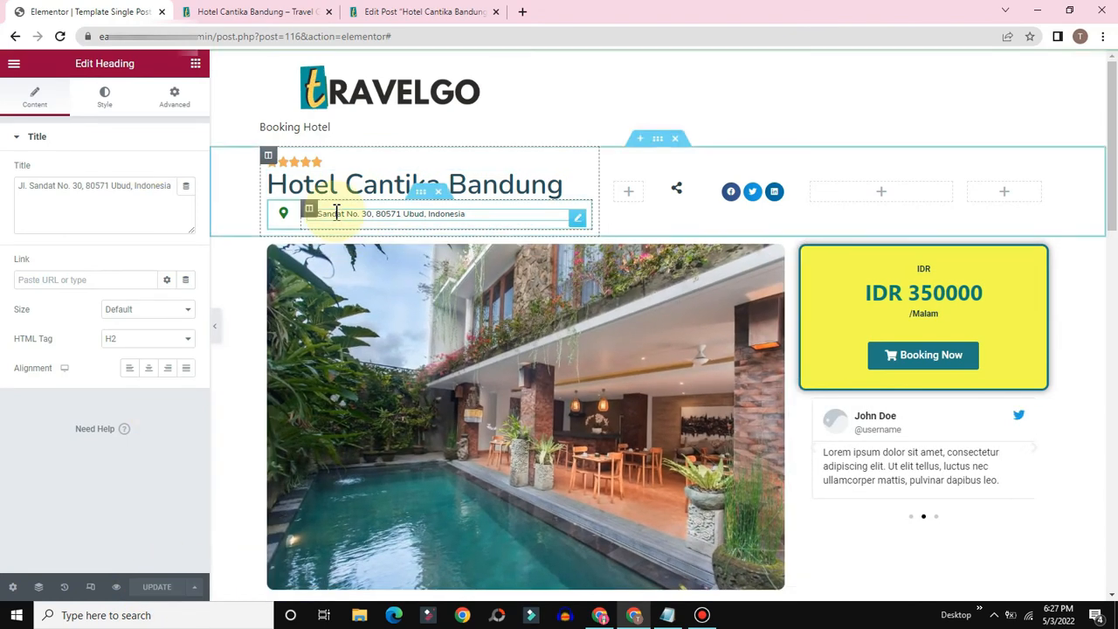
Step: Try binding the address heading to the Sarana custom field, then remove the tag to keep it static
left_click(185, 185)
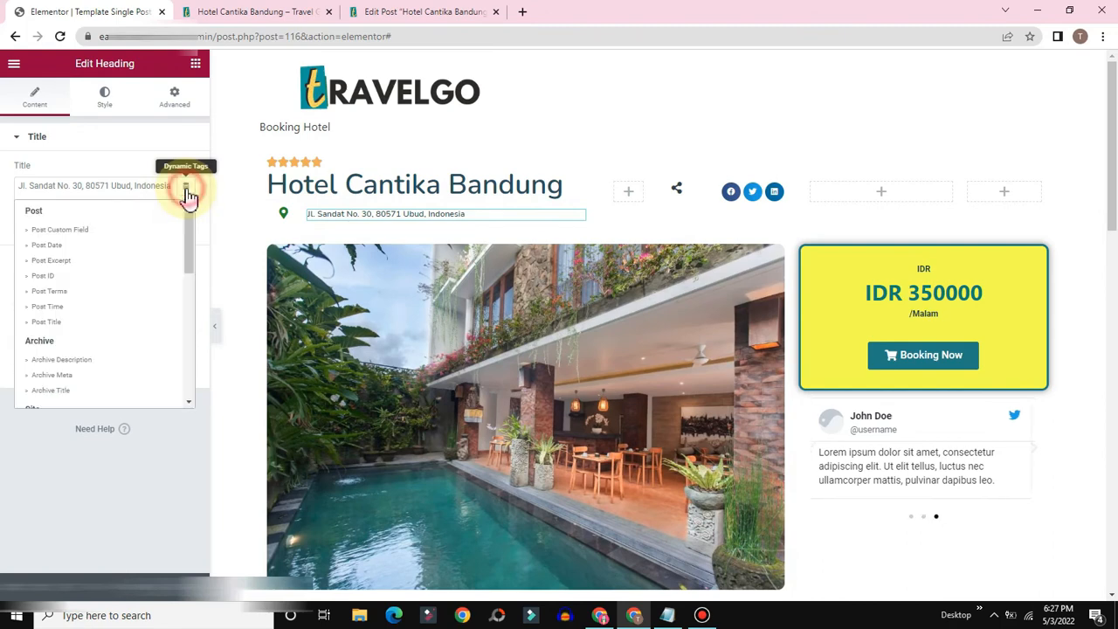
scroll(69, 319, "down", 5)
left_click(50, 295)
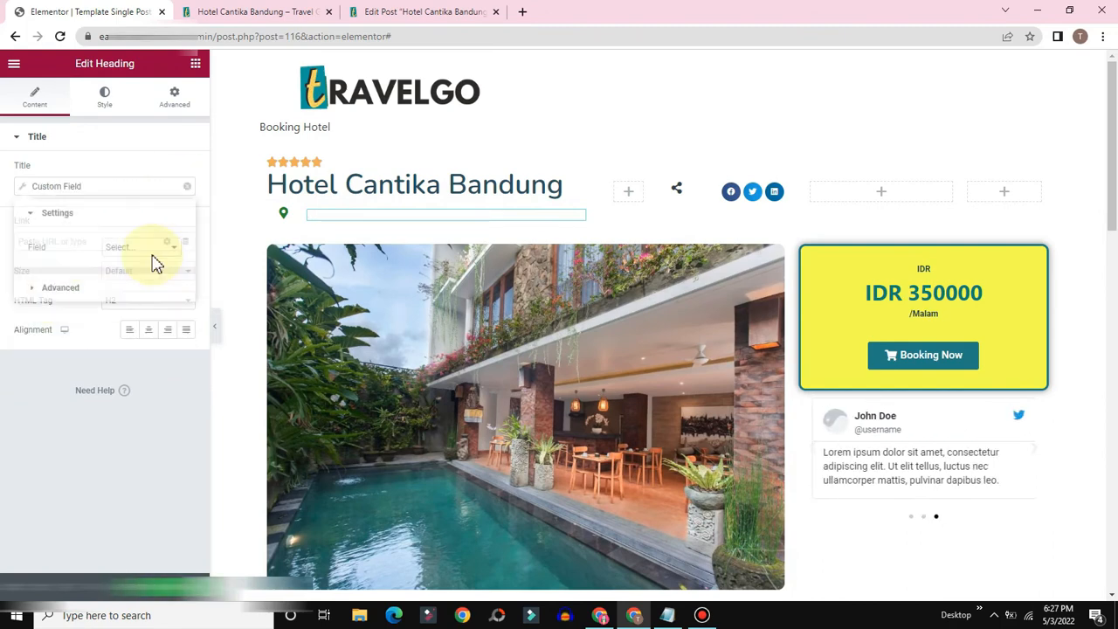
left_click(145, 250)
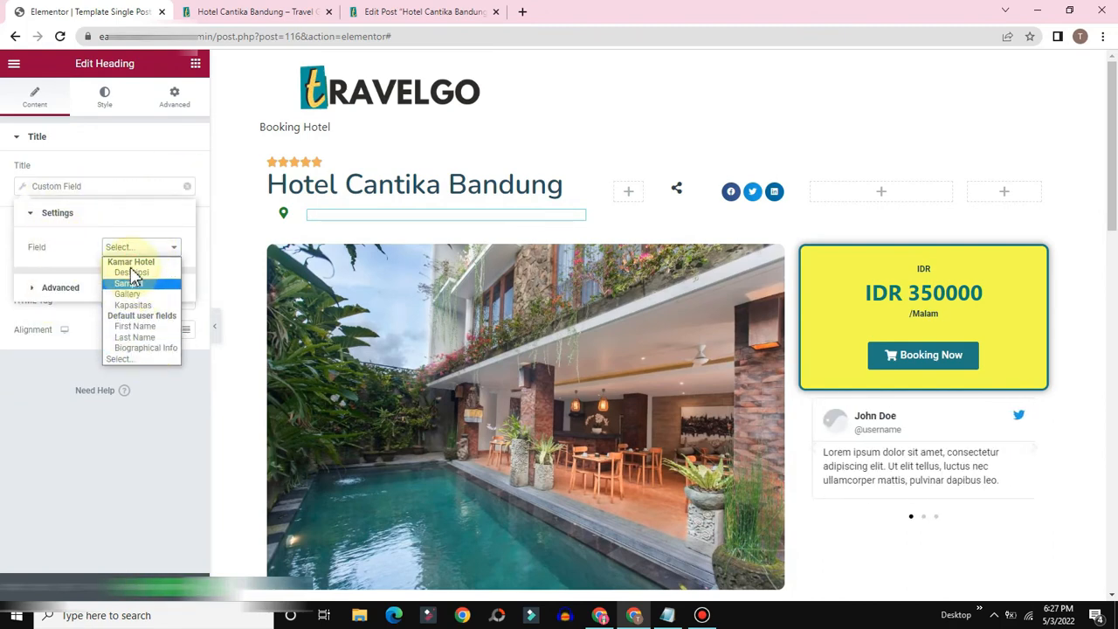
left_click(131, 282)
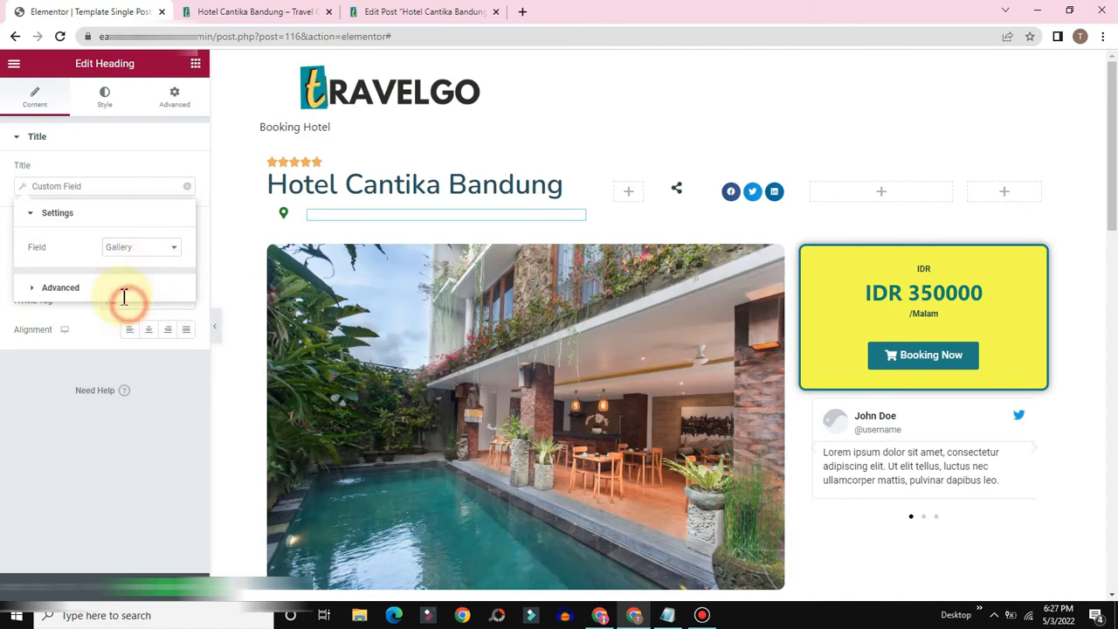
left_click(187, 186)
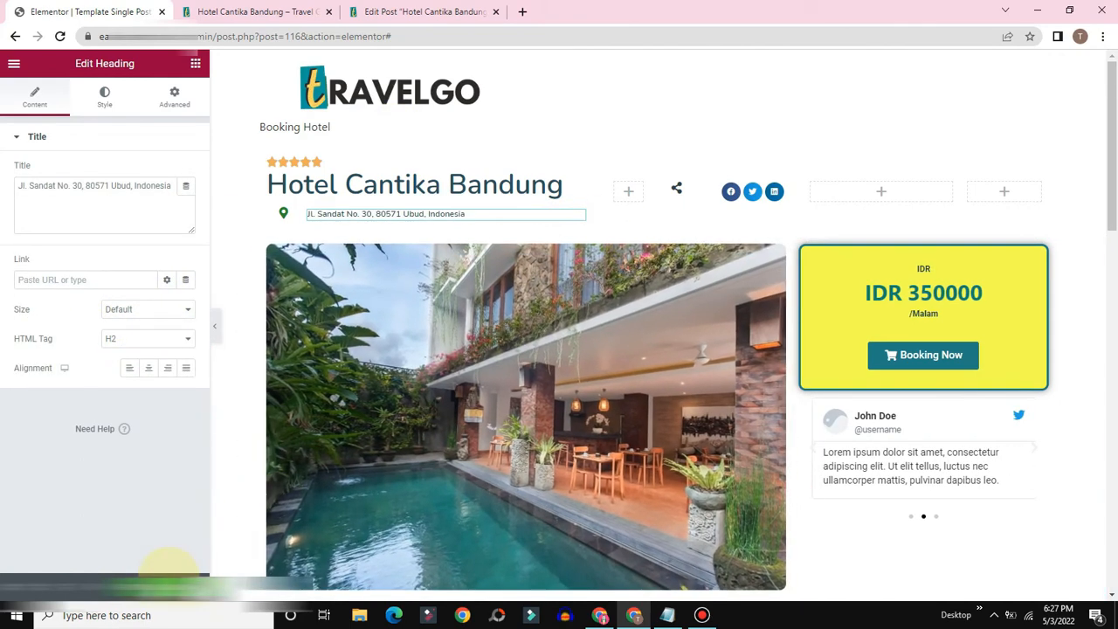
left_click(430, 10)
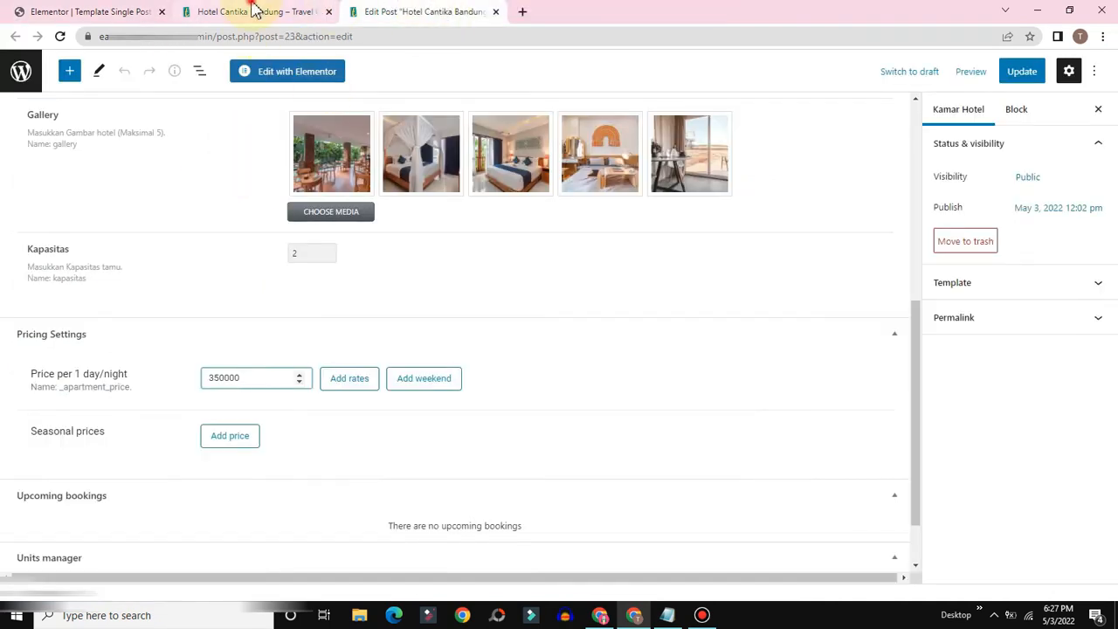
Step: Go from the hotel page to JetEngine's Meta Boxes list in the dashboard
left_click(255, 10)
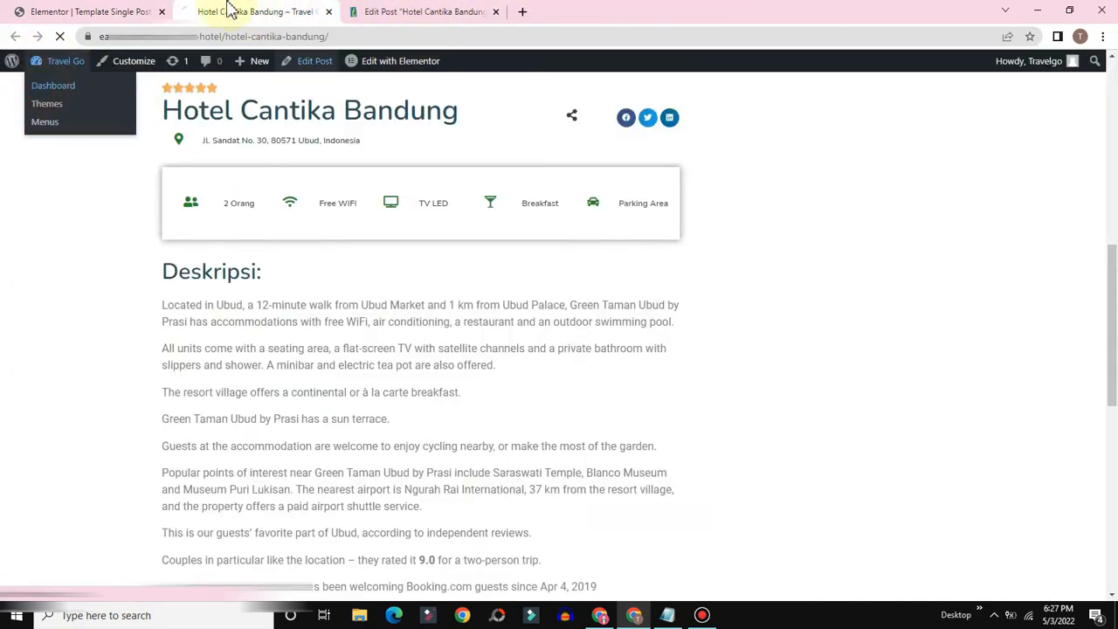
scroll(110, 305, "down", 2)
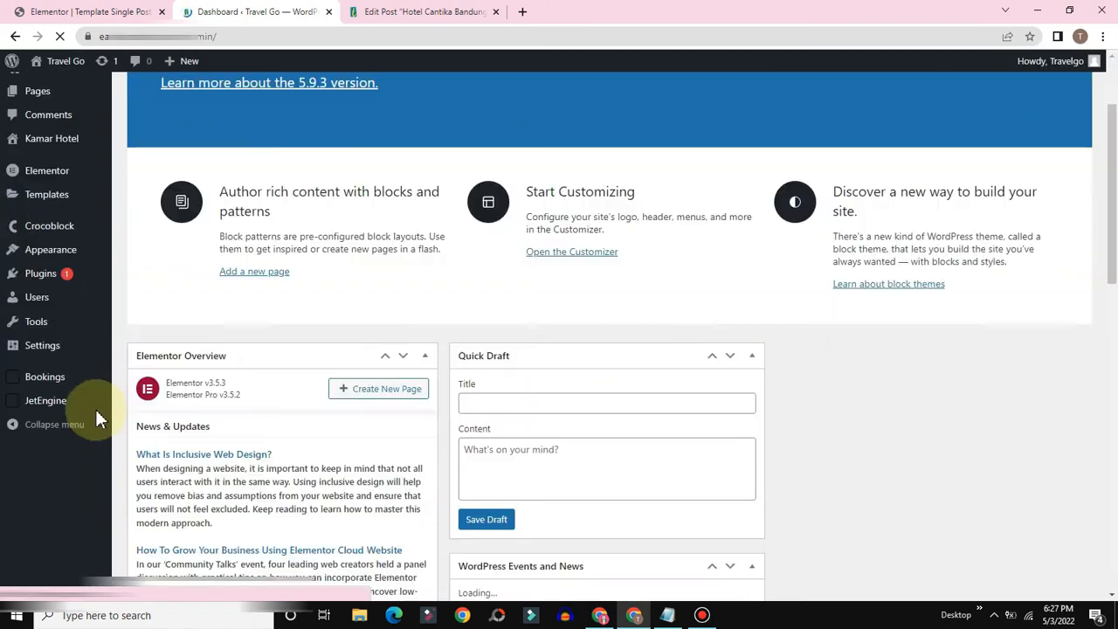
mouse_move(44, 532)
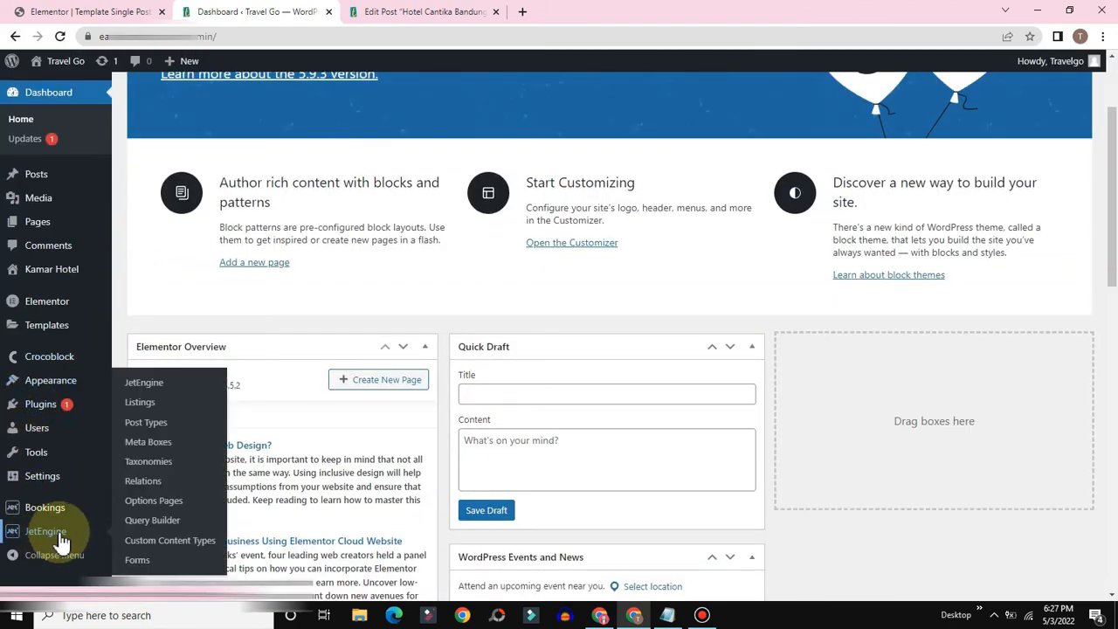
left_click(153, 444)
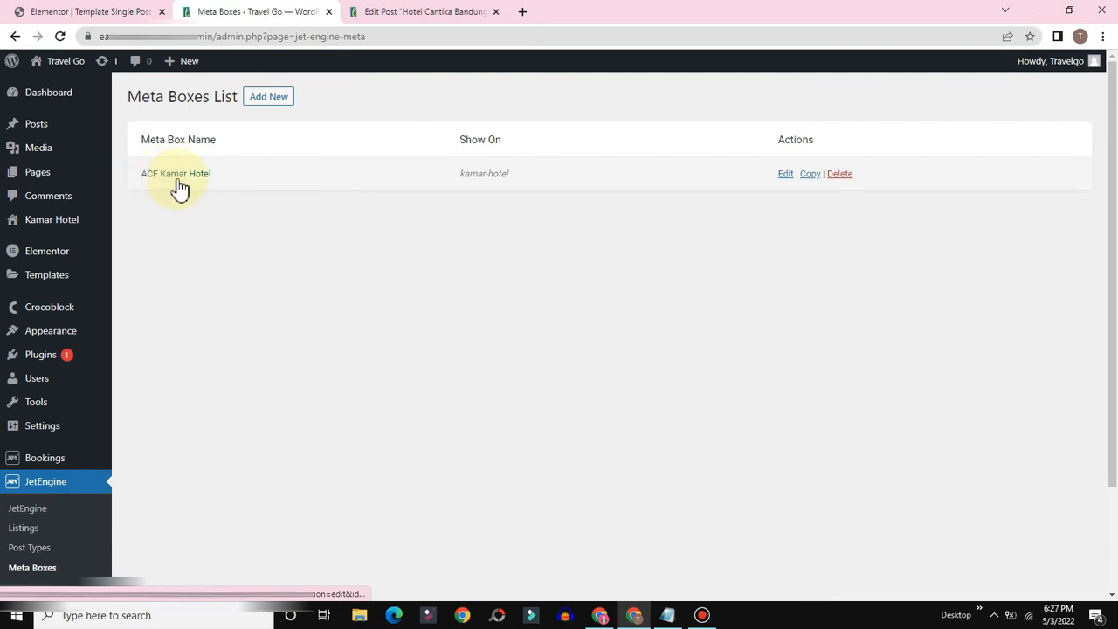
Step: Add a new meta field to ACF Kamar Hotel labelled Alamat with ID alamat
left_click(786, 175)
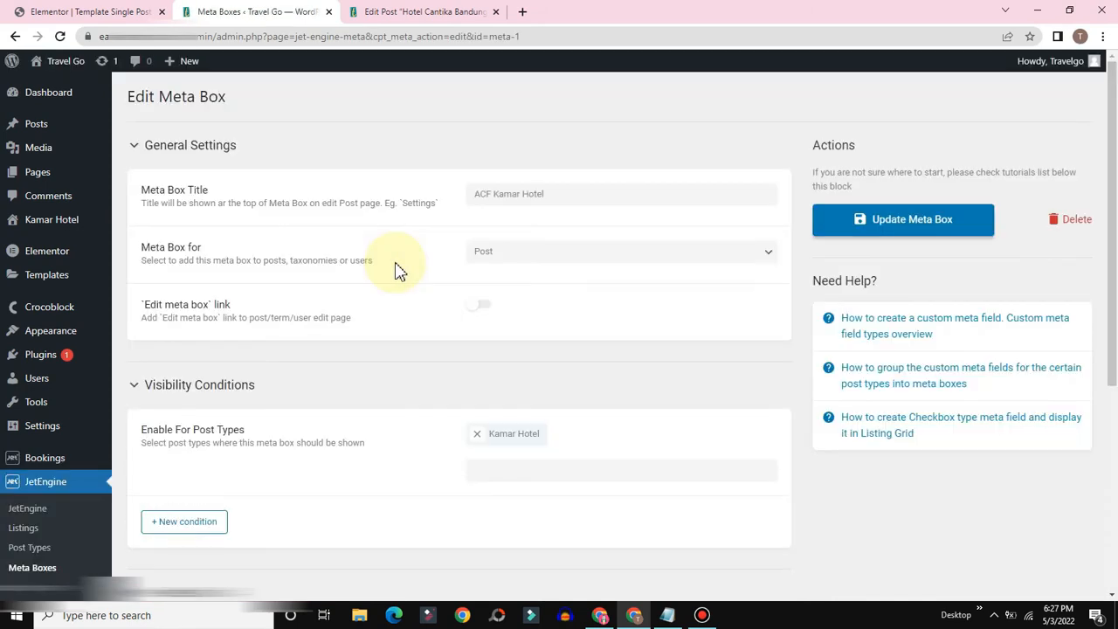
scroll(395, 271, "down", 3)
scroll(395, 270, "down", 1)
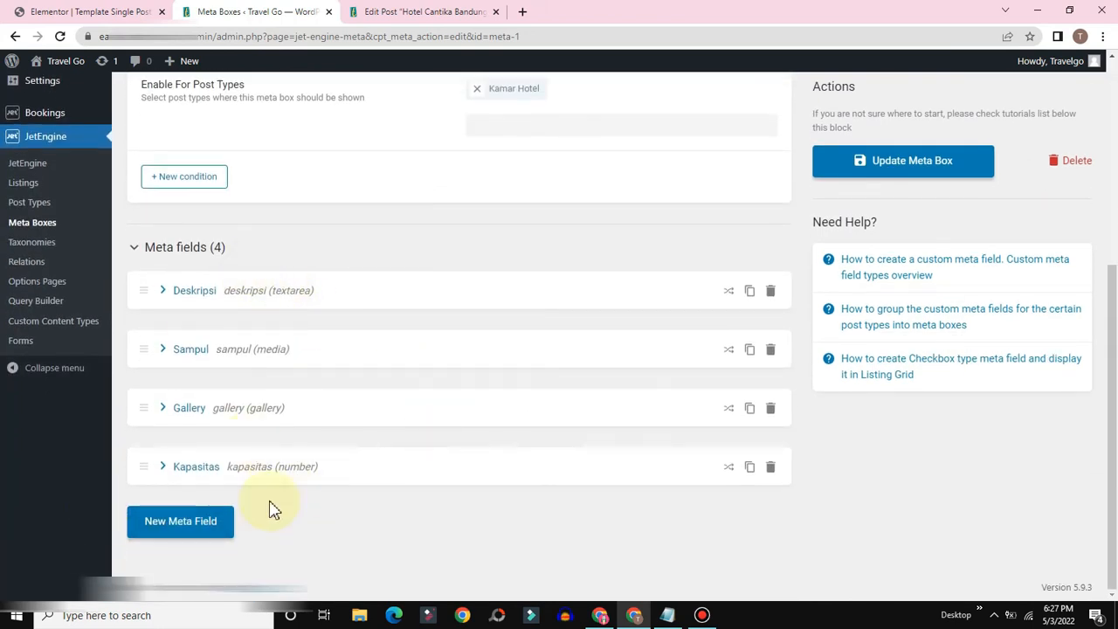
left_click(166, 530)
scroll(288, 487, "down", 3)
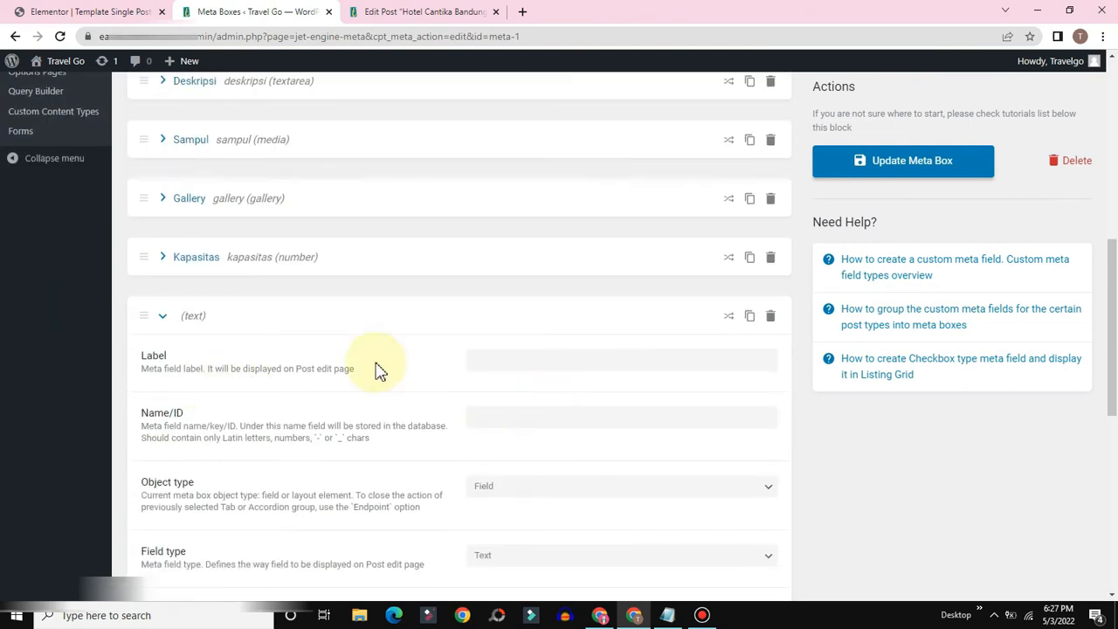
scroll(377, 370, "down", 2)
left_click(501, 219)
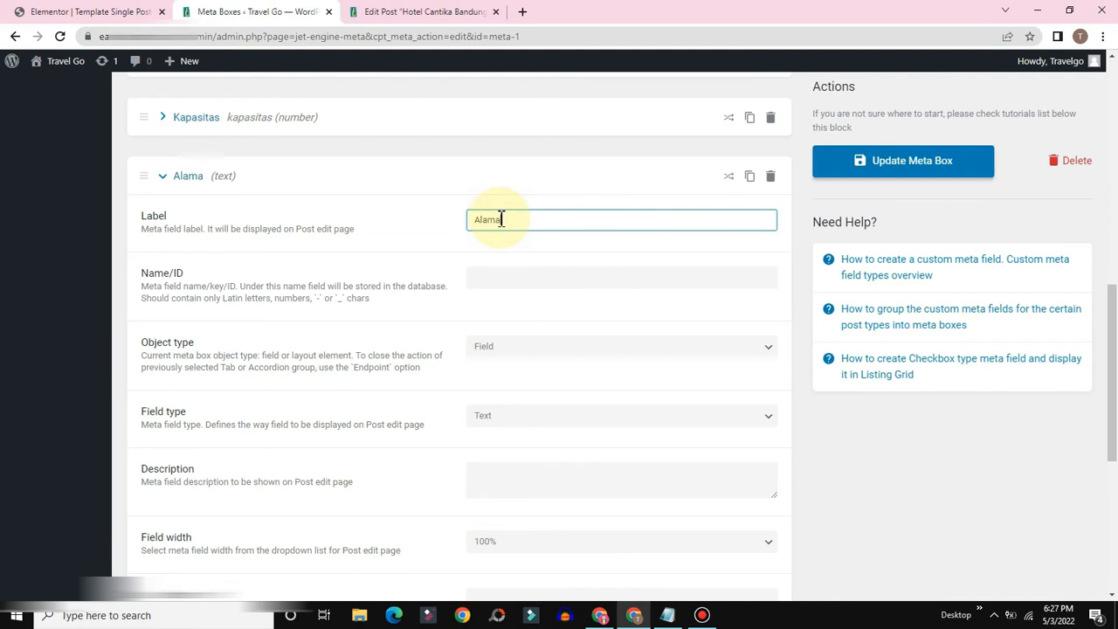
type("Alamat")
left_click(499, 279)
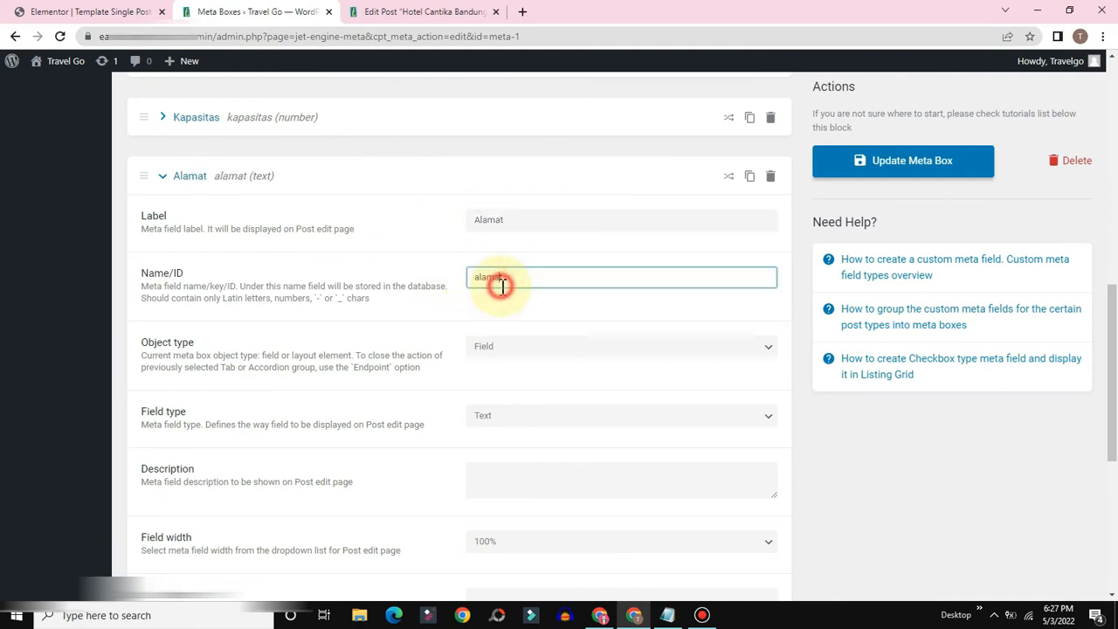
Step: Keep the Alamat field type as Text and update the meta box
scroll(525, 382, "down", 1)
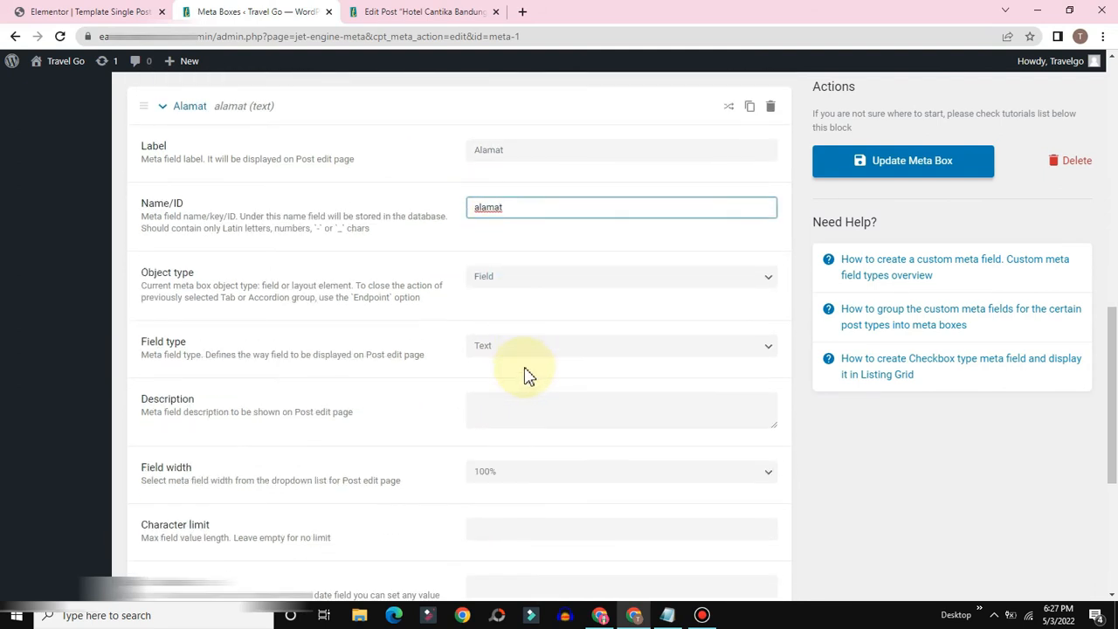
left_click(511, 349)
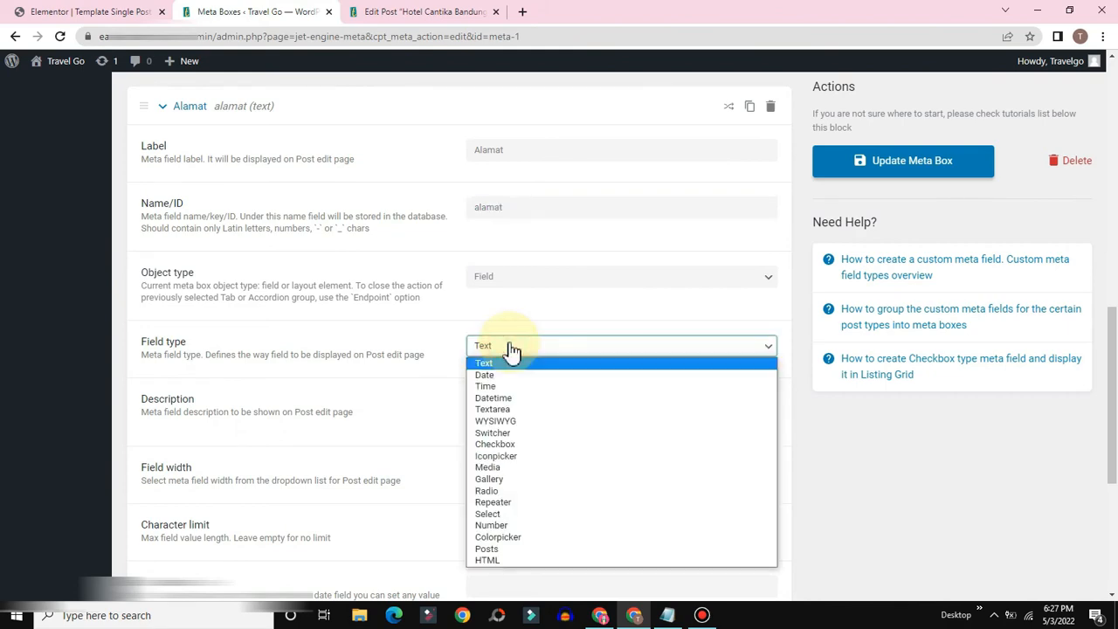
left_click(510, 347)
scroll(511, 349, "down", 3)
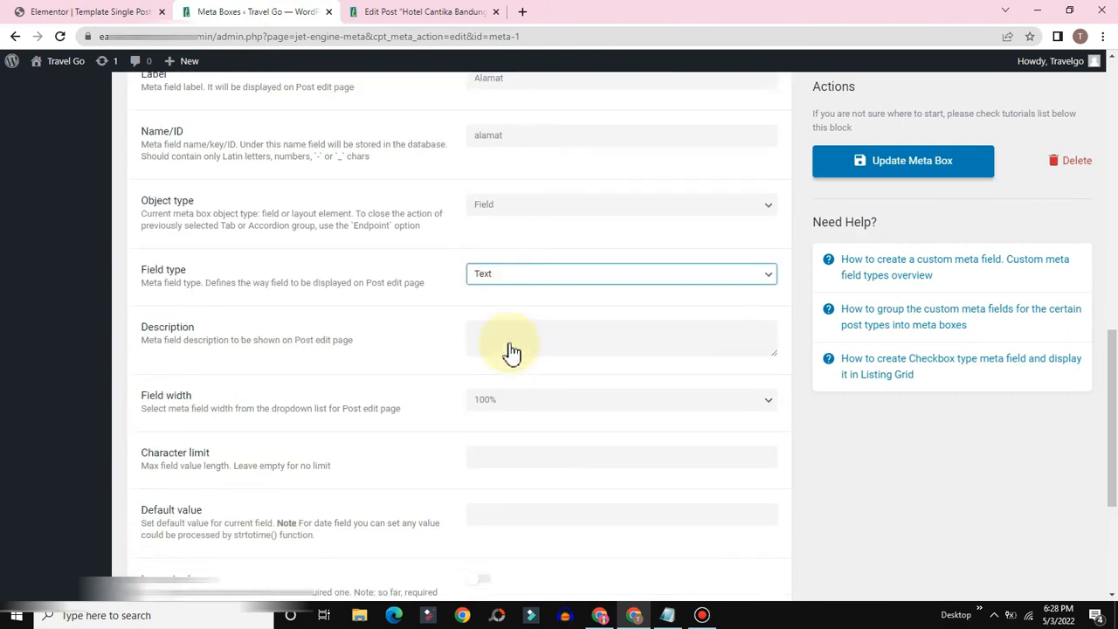
left_click(946, 170)
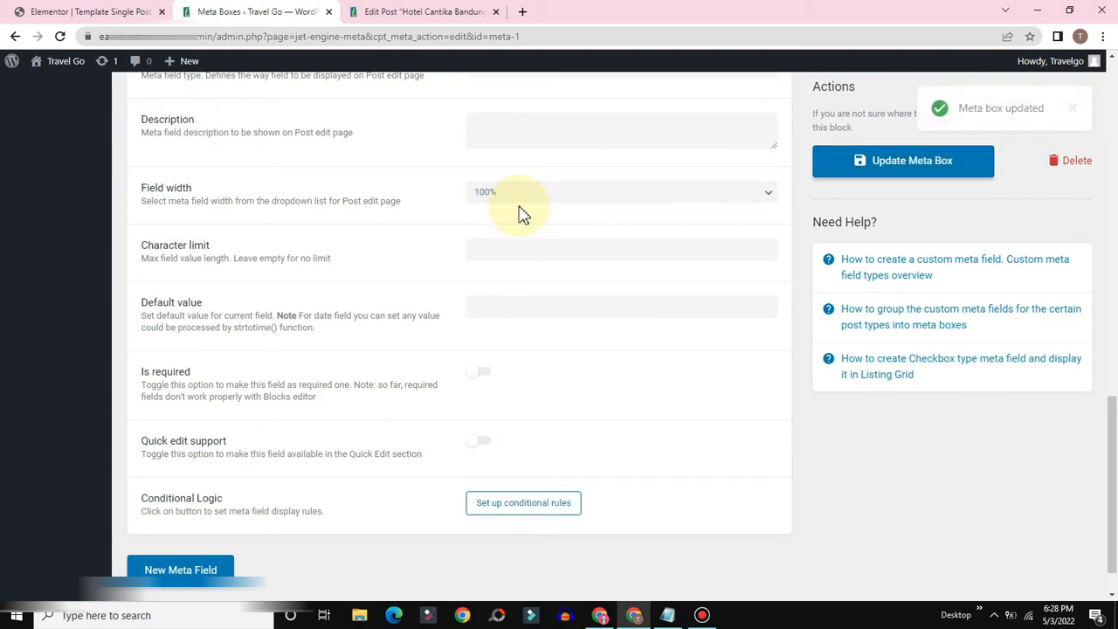
left_click(395, 8)
scroll(431, 360, "up", 5)
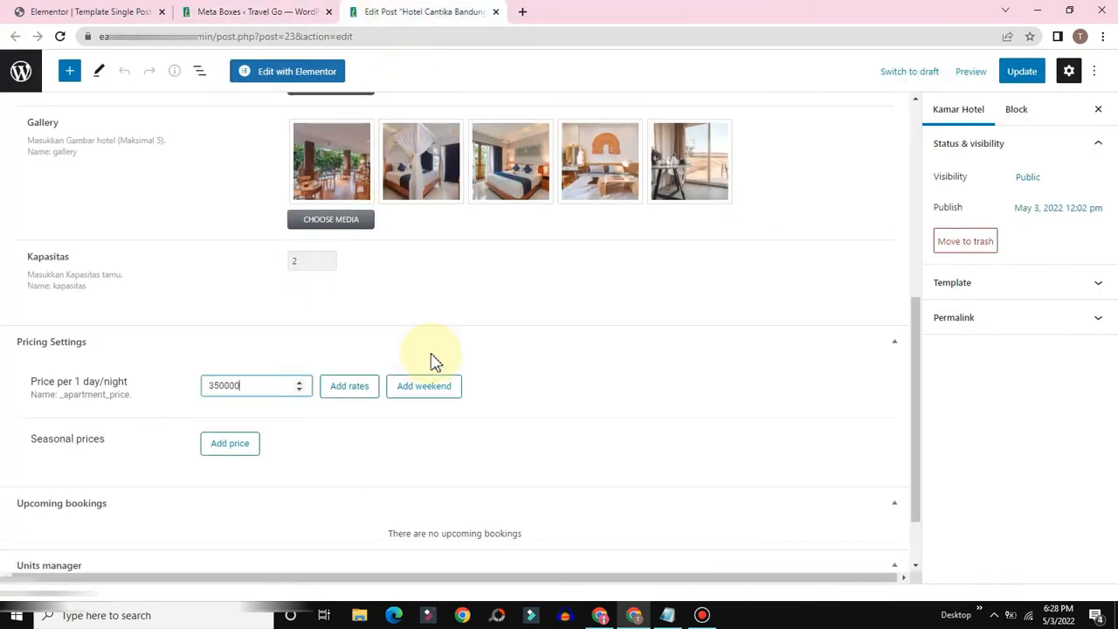
Step: Reload the Hotel Cantika Bandung post, enter its street address in Alamat, and update it
left_click(59, 36)
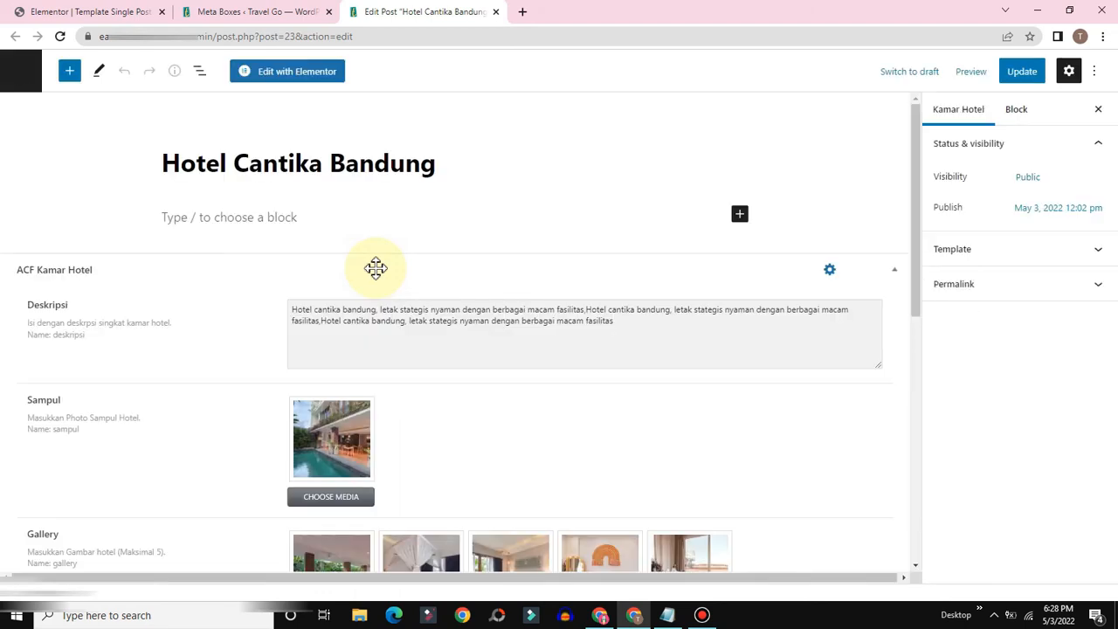
scroll(375, 268, "down", 5)
scroll(375, 270, "down", 1)
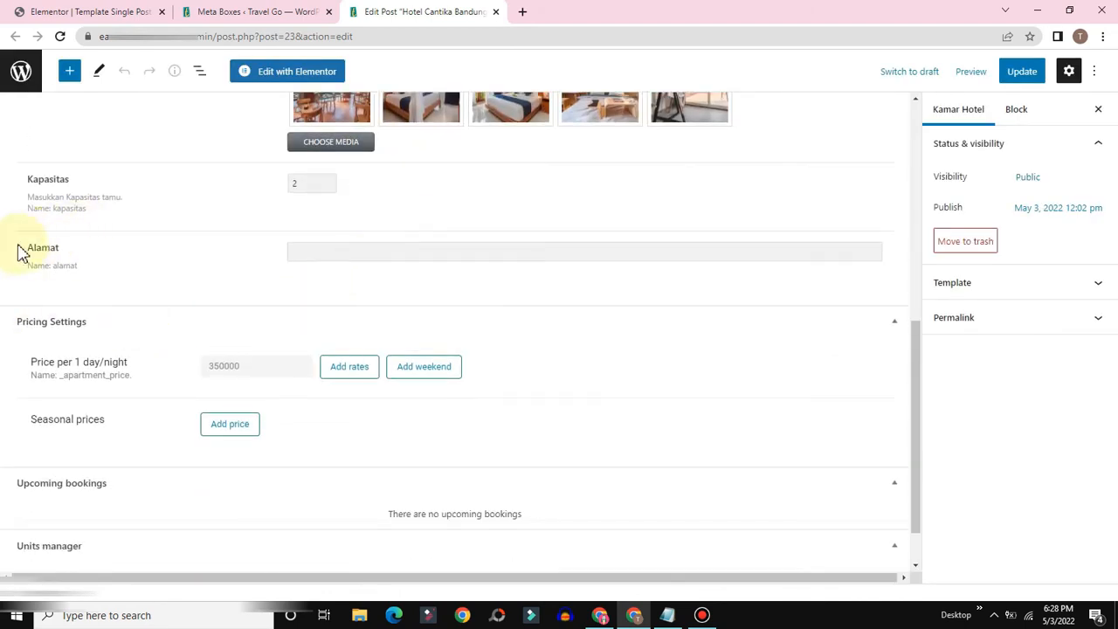
left_click(345, 251)
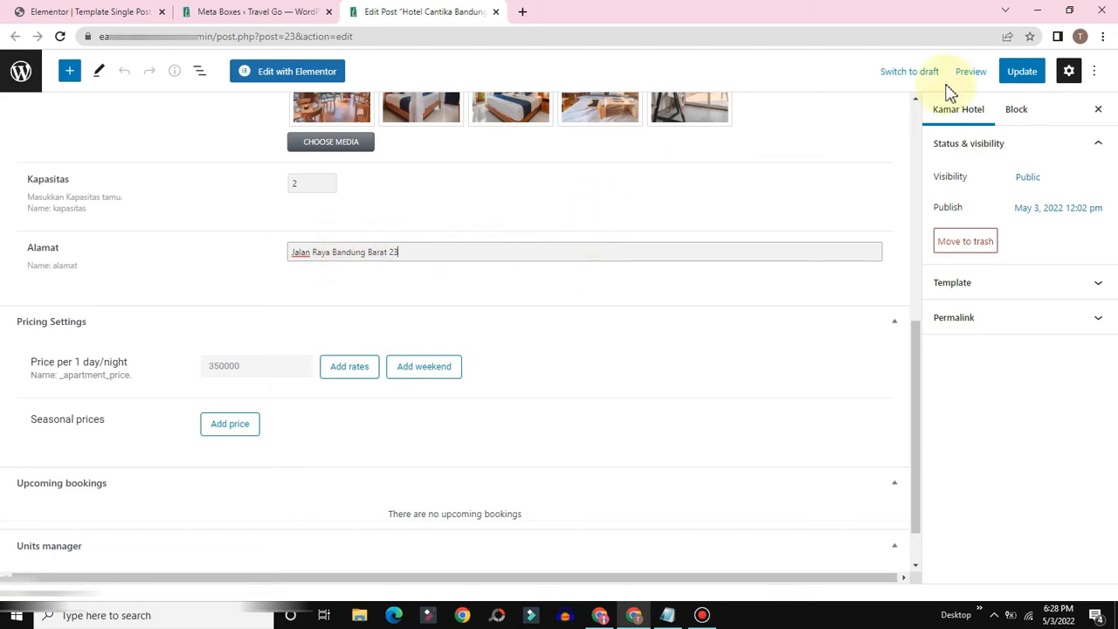
left_click(1021, 71)
left_click(67, 11)
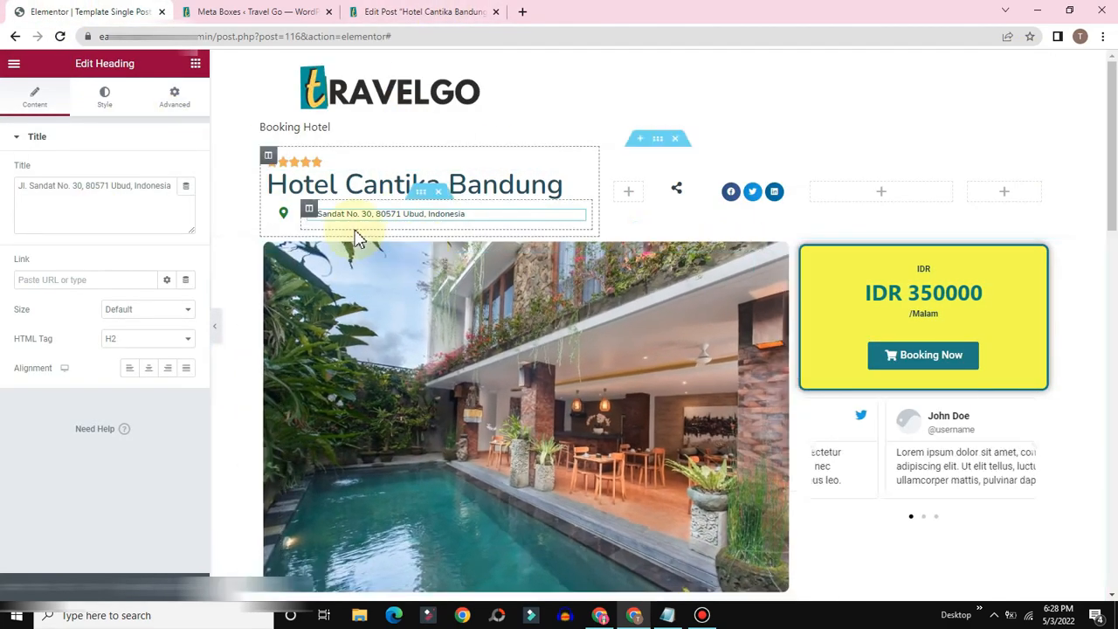
Step: Reload the template, bind the address heading to the JetEngine Custom Field Alamat, and update
left_click(59, 39)
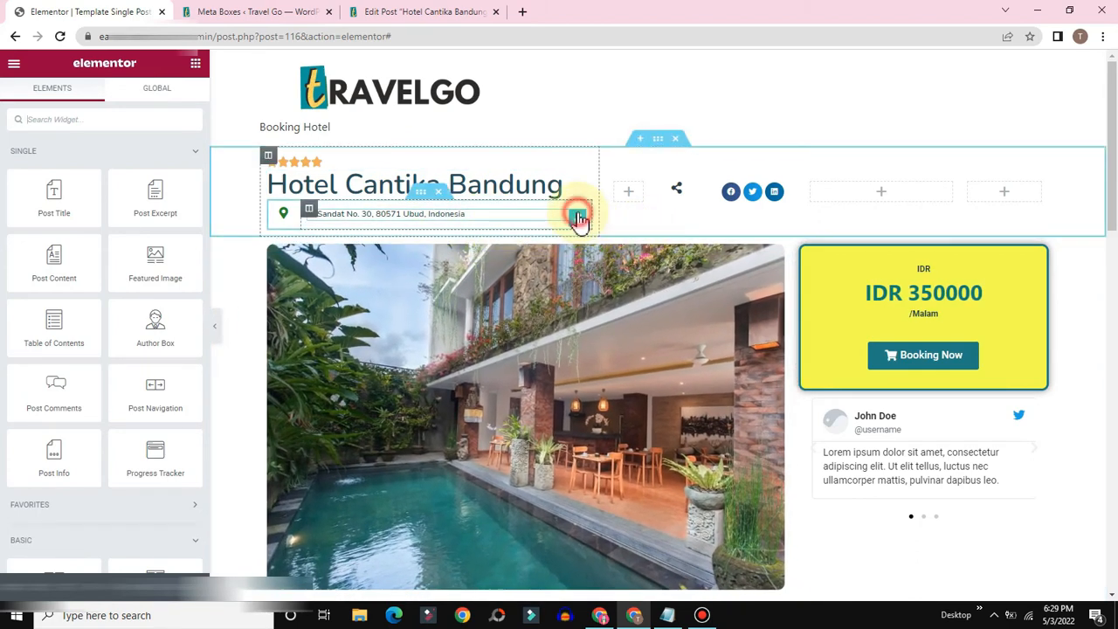
left_click(578, 217)
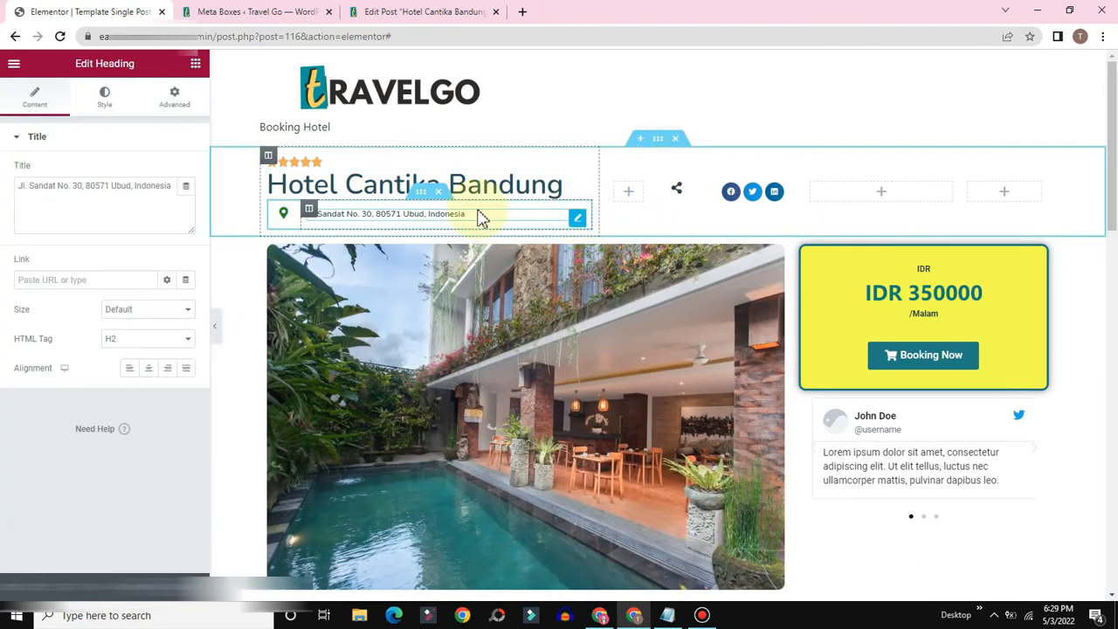
left_click(186, 187)
scroll(122, 297, "down", 5)
scroll(105, 314, "down", 3)
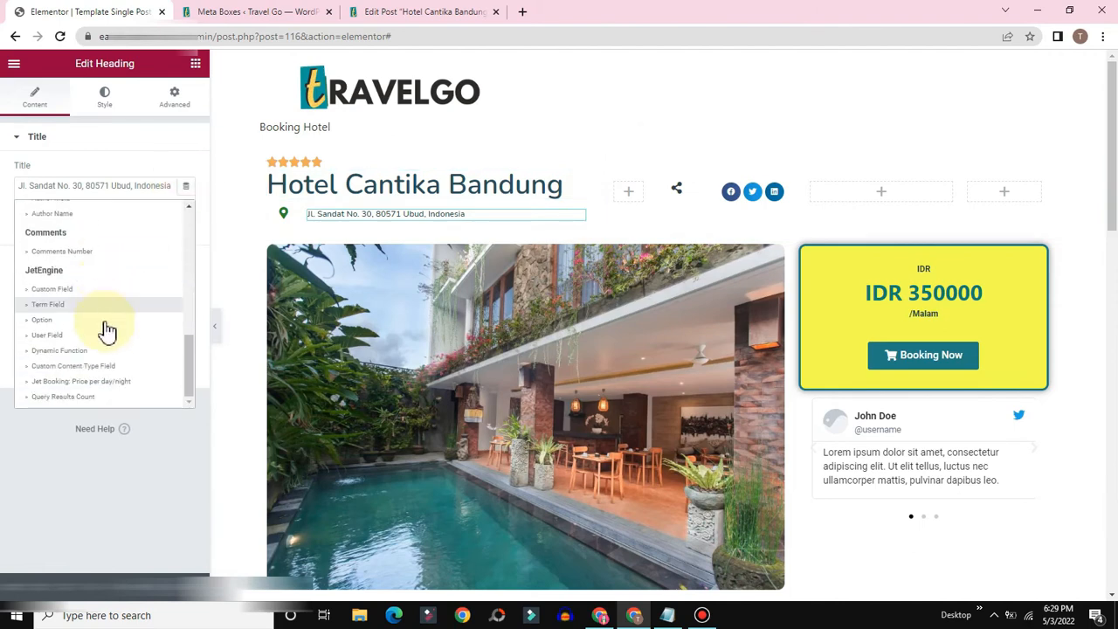
left_click(44, 290)
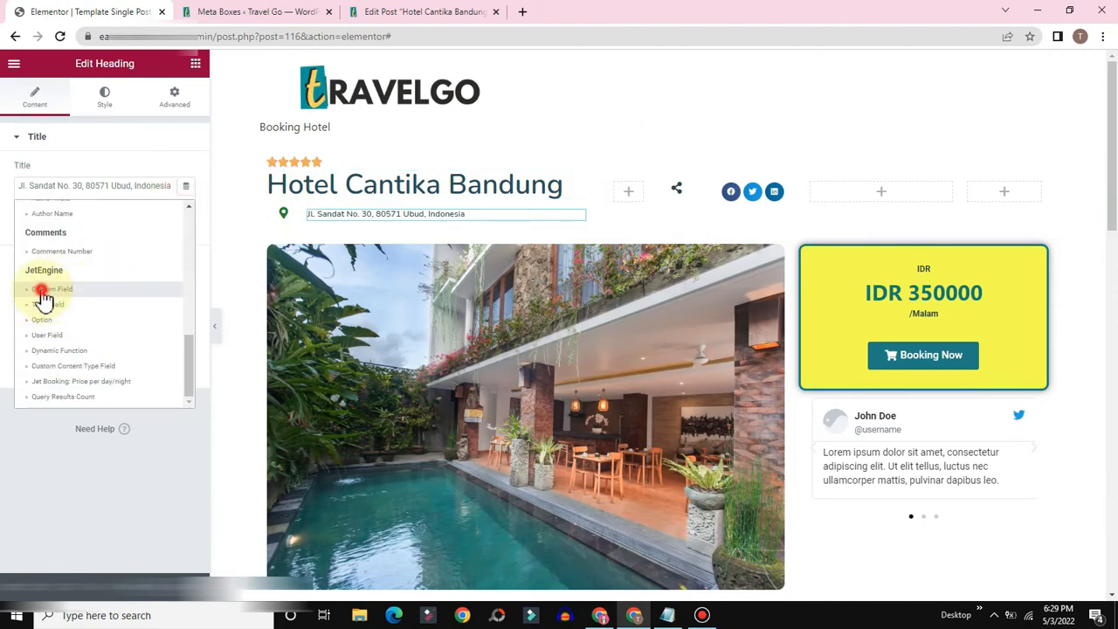
left_click(123, 251)
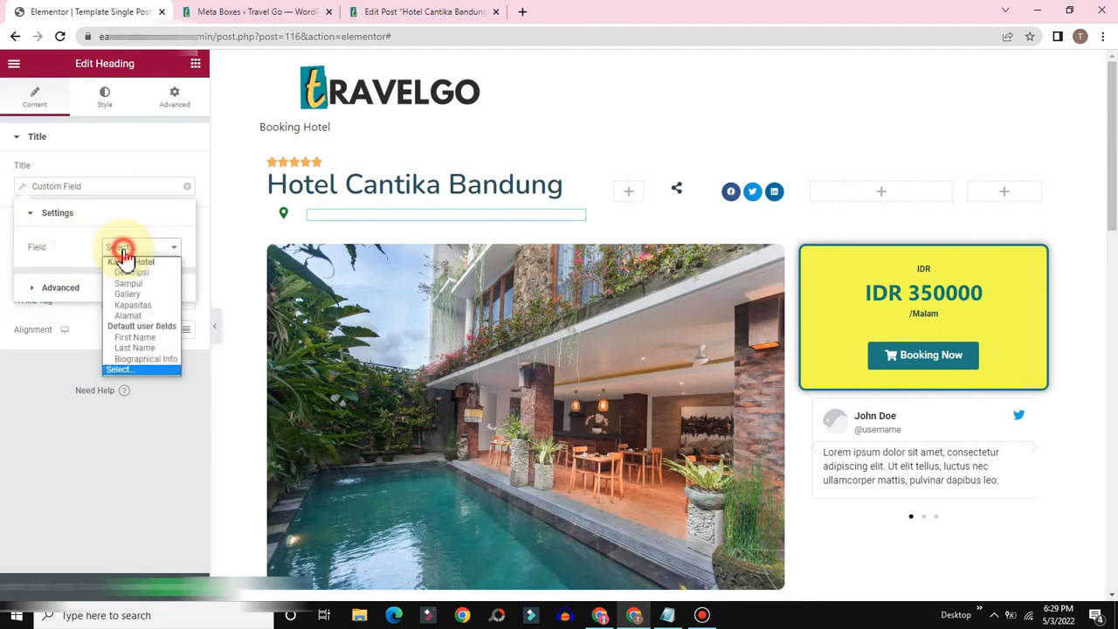
left_click(128, 316)
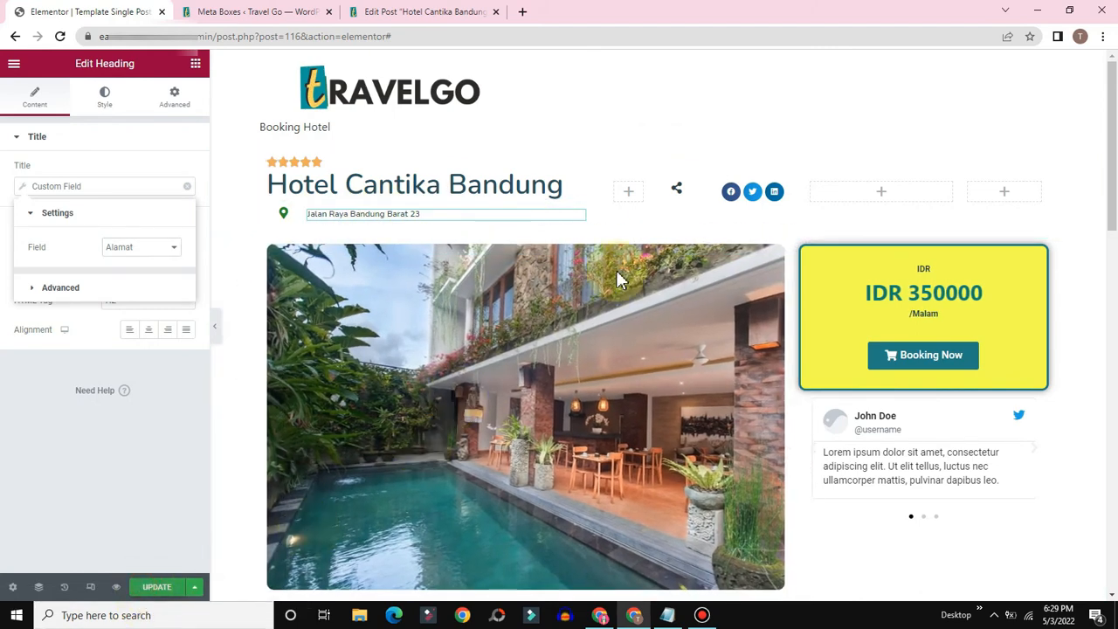
left_click(150, 588)
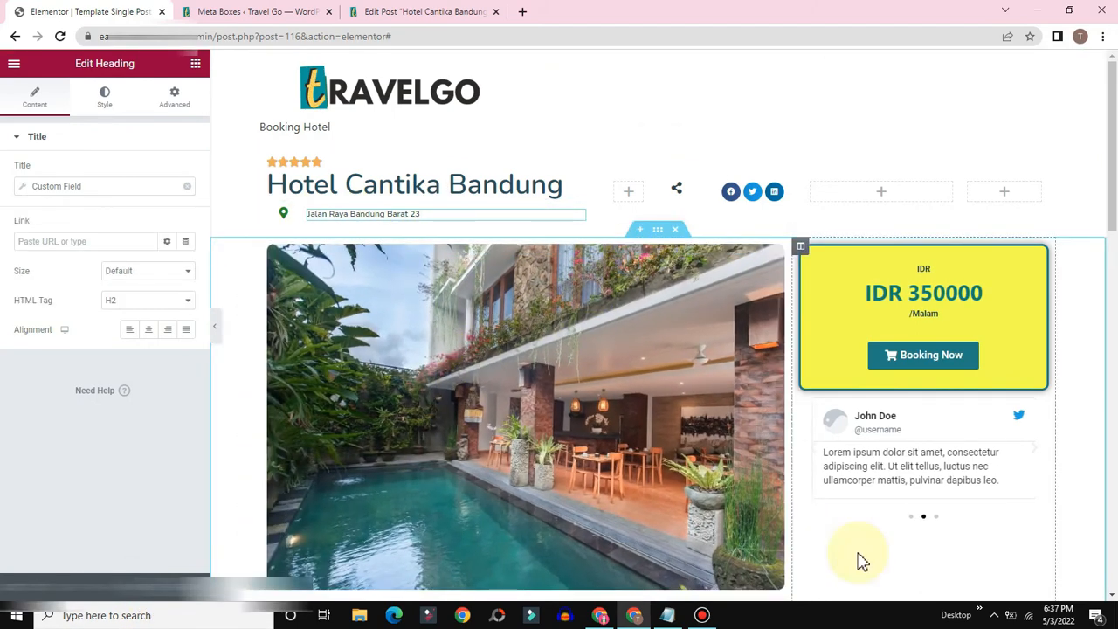
scroll(862, 562, "down", 2)
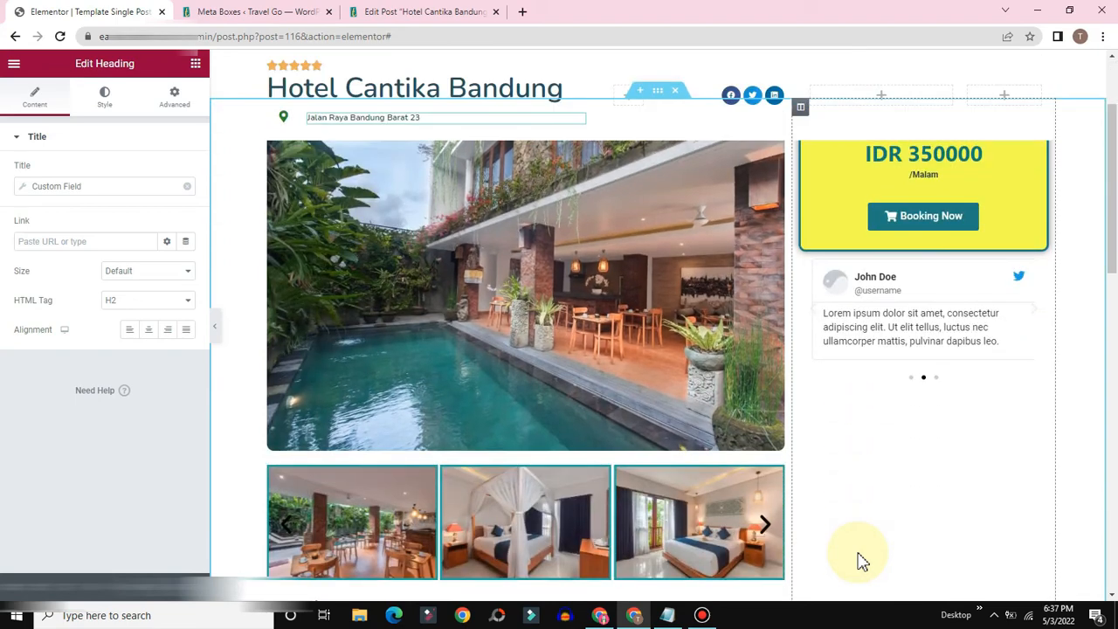
scroll(862, 562, "up", 3)
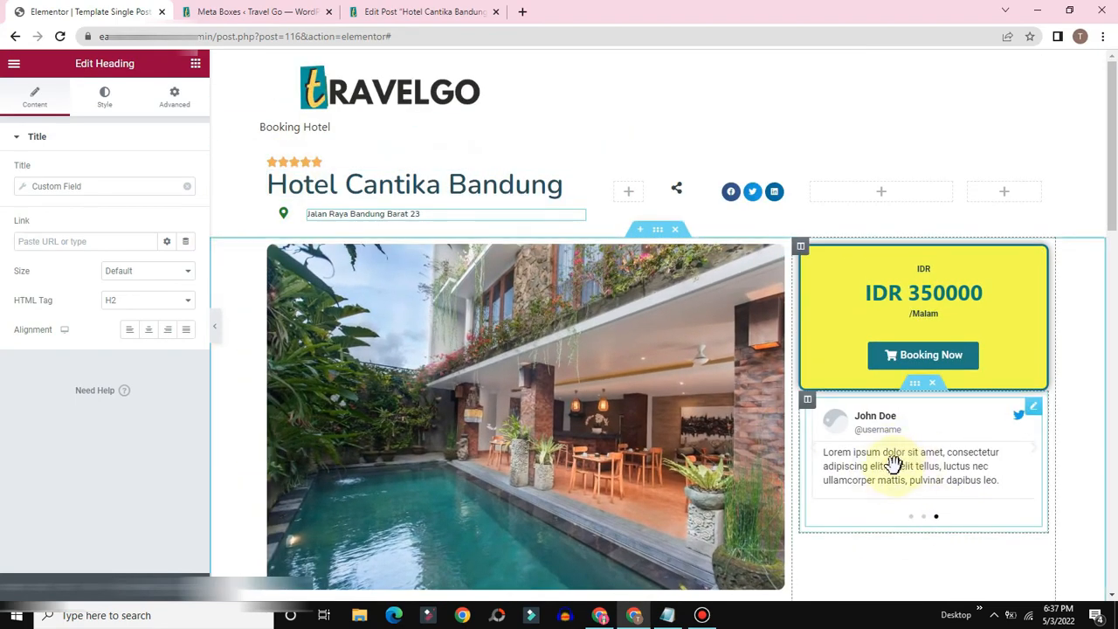
scroll(853, 483, "down", 4)
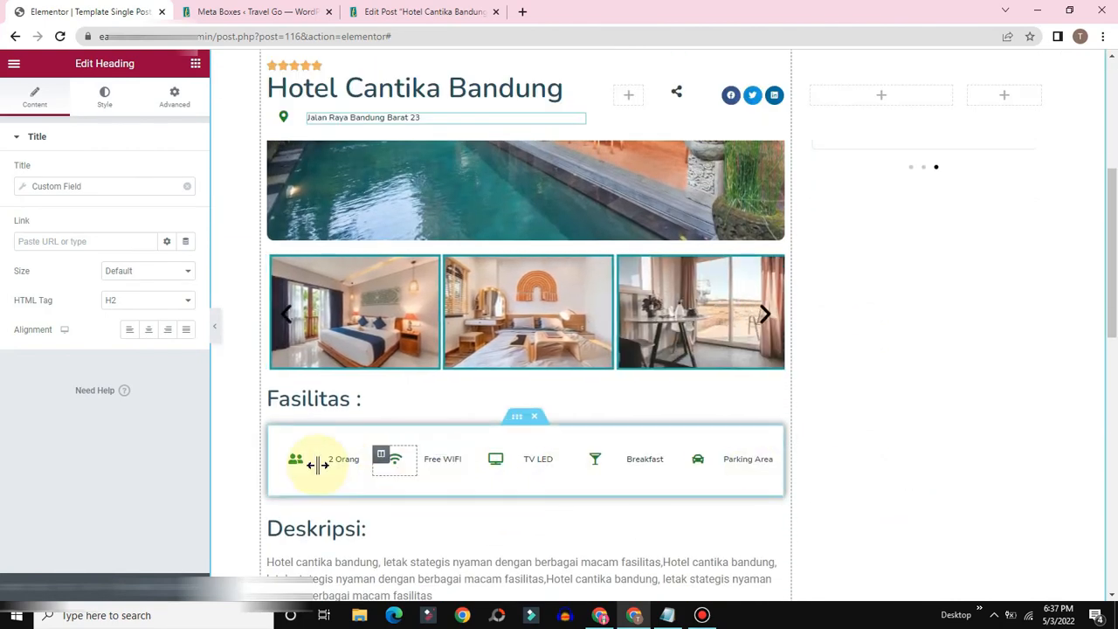
scroll(603, 524, "down", 4)
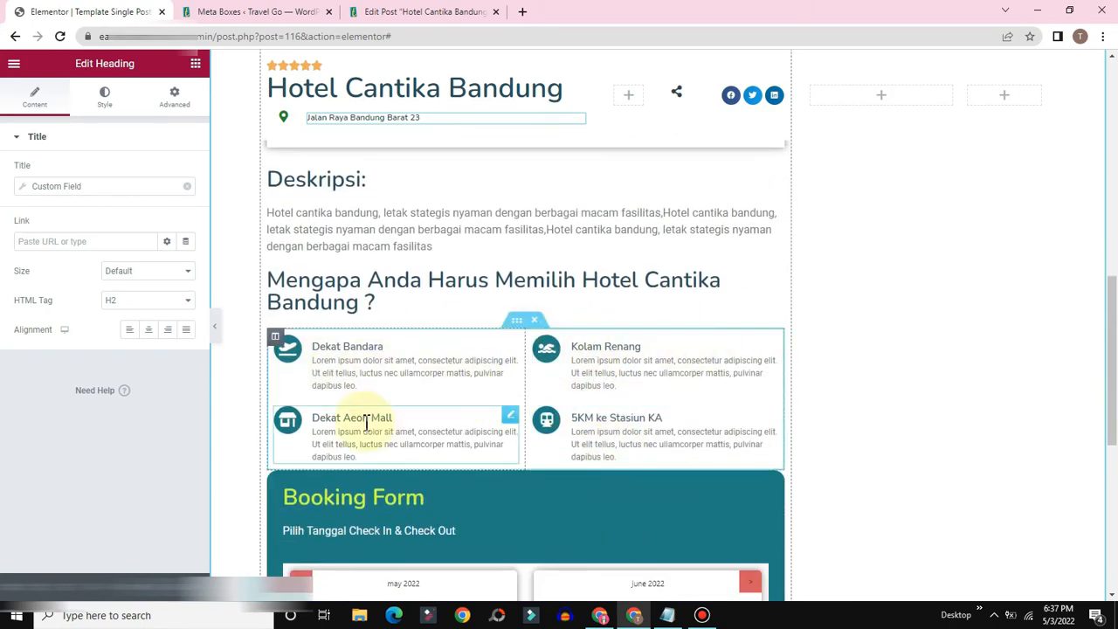
scroll(420, 341, "down", 3)
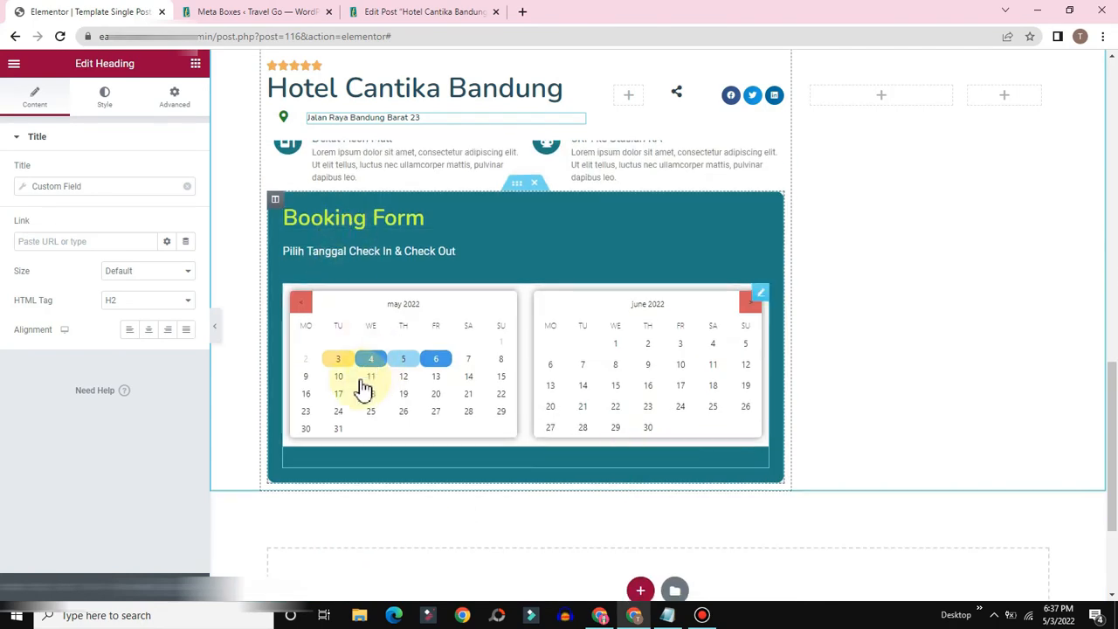
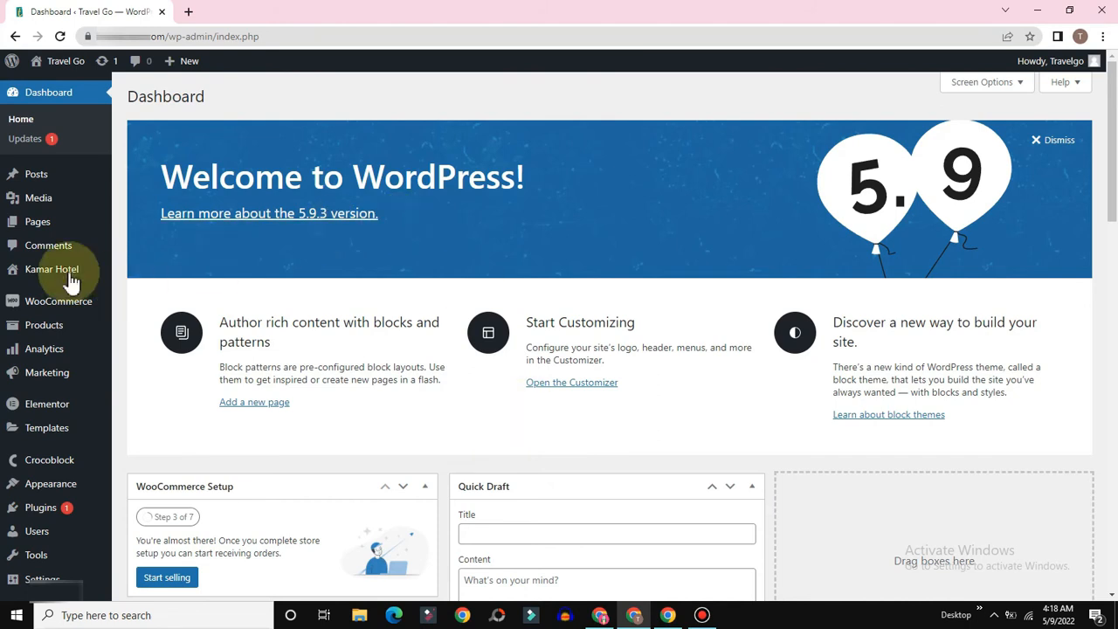
Step: Open JetEngine's Forms list to find the published Single Page Booking Form
mouse_move(30, 303)
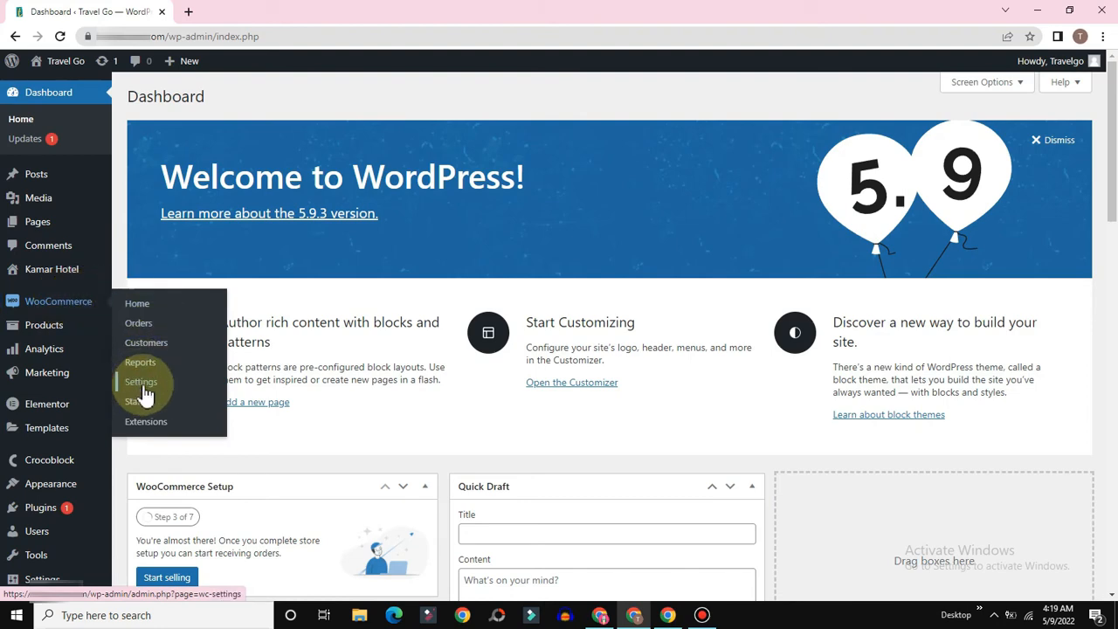
scroll(457, 429, "down", 3)
scroll(428, 403, "down", 3)
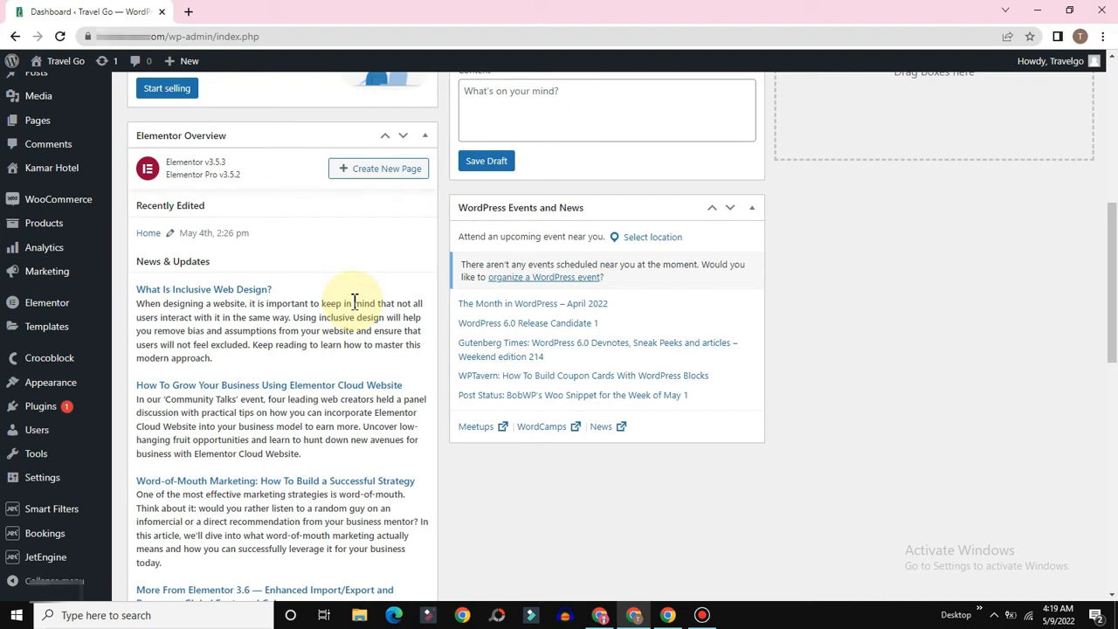
mouse_move(45, 556)
left_click(138, 561)
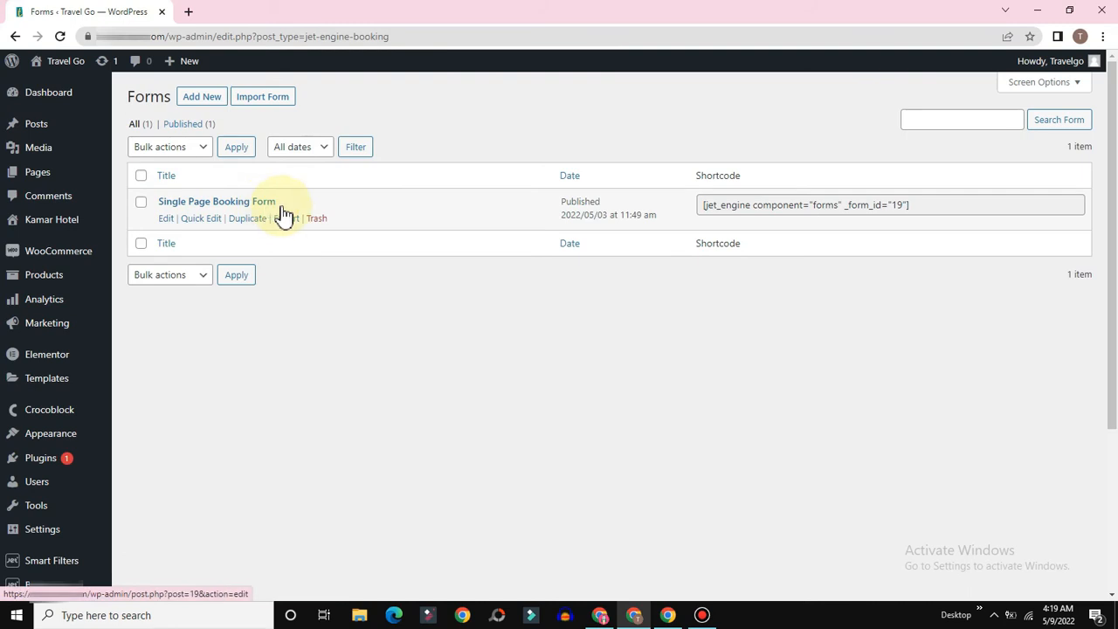
scroll(320, 379, "down", 3)
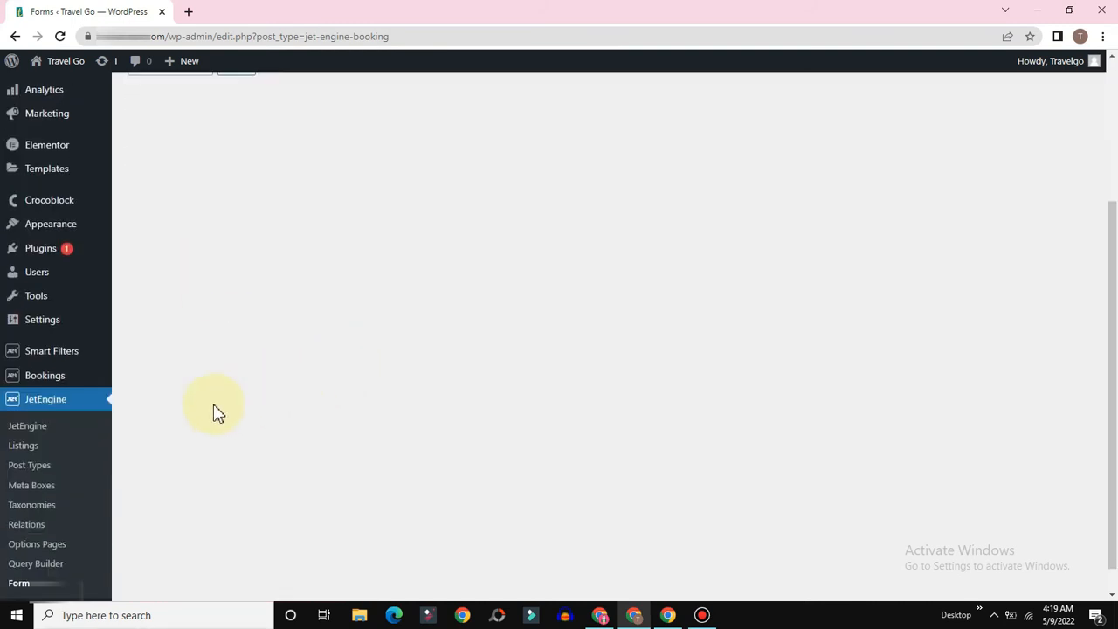
mouse_move(50, 385)
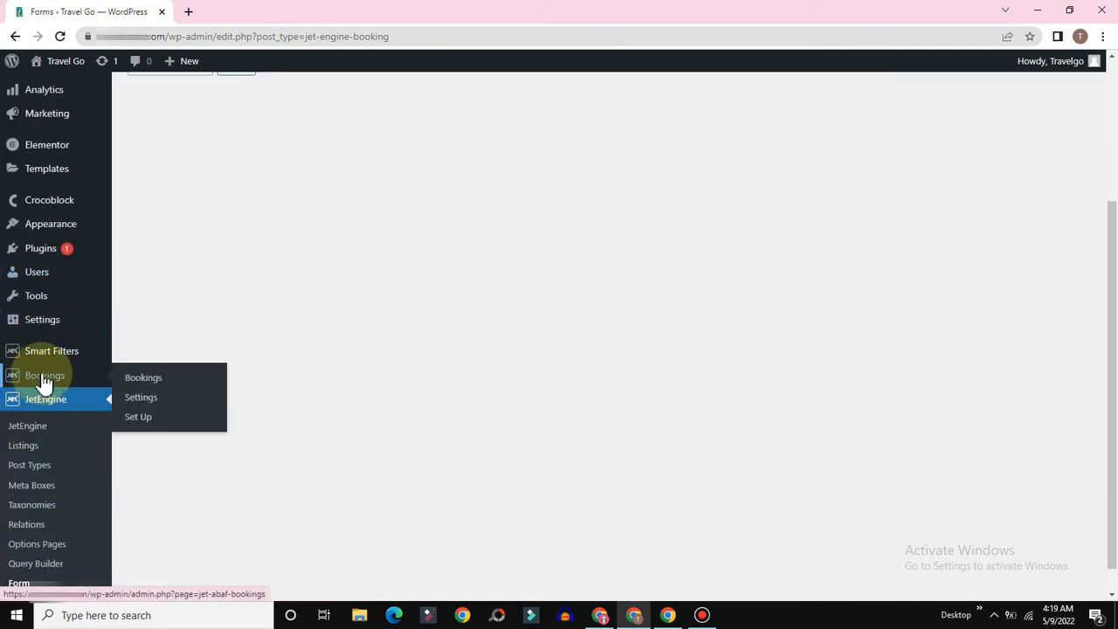
left_click(144, 416)
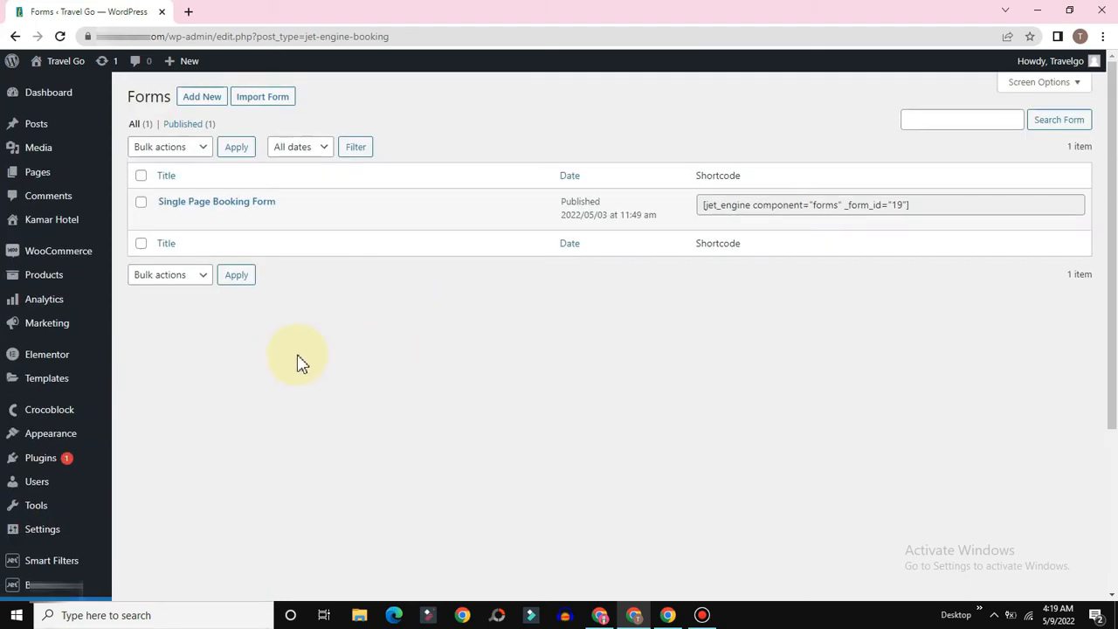
scroll(492, 367, "down", 3)
scroll(484, 375, "up", 3)
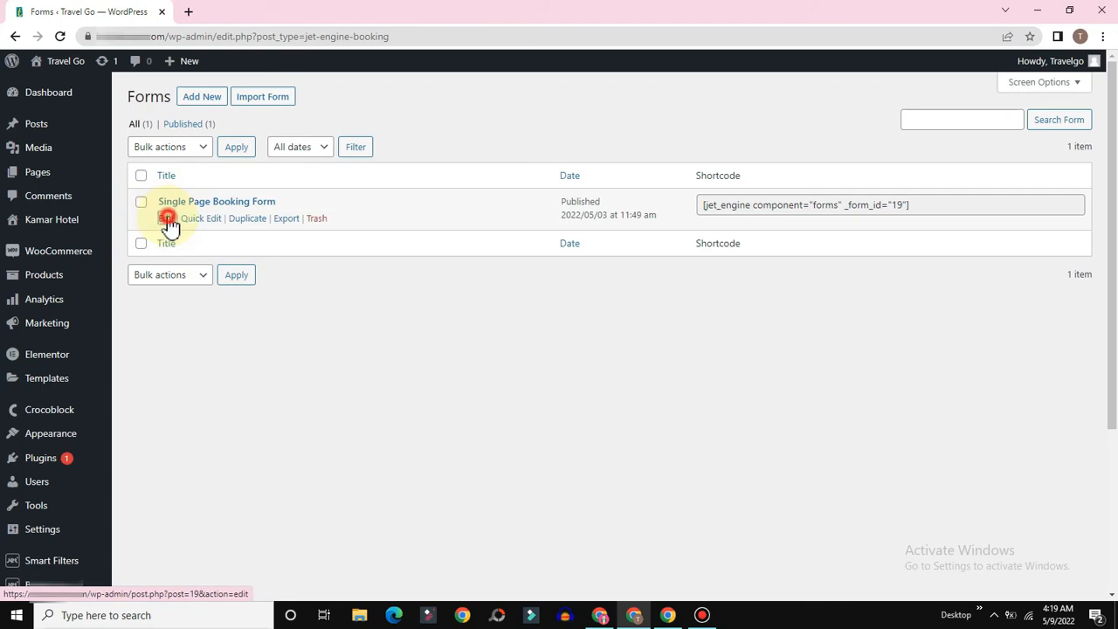
Step: Edit the Single Page Booking Form, add a new field and open its settings
left_click(166, 219)
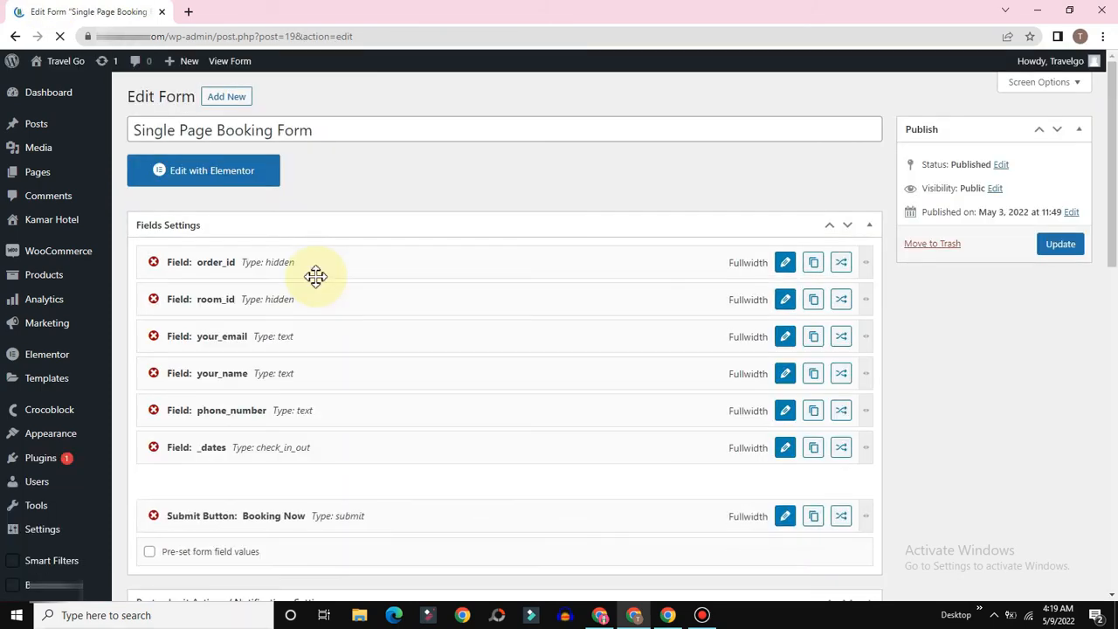
scroll(394, 291, "down", 1)
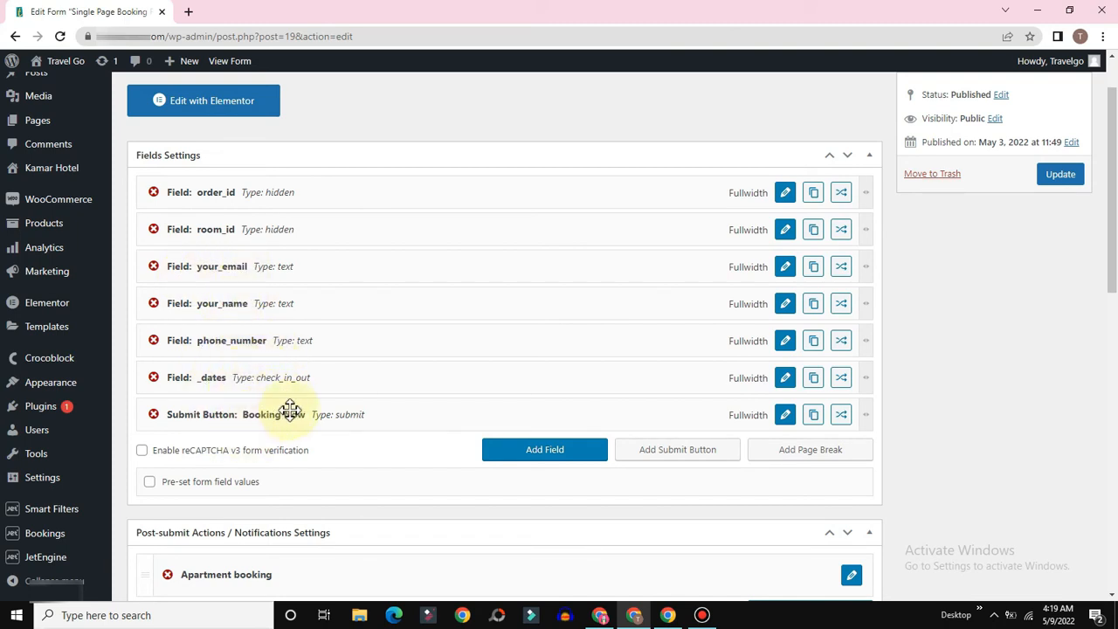
scroll(503, 328, "down", 2)
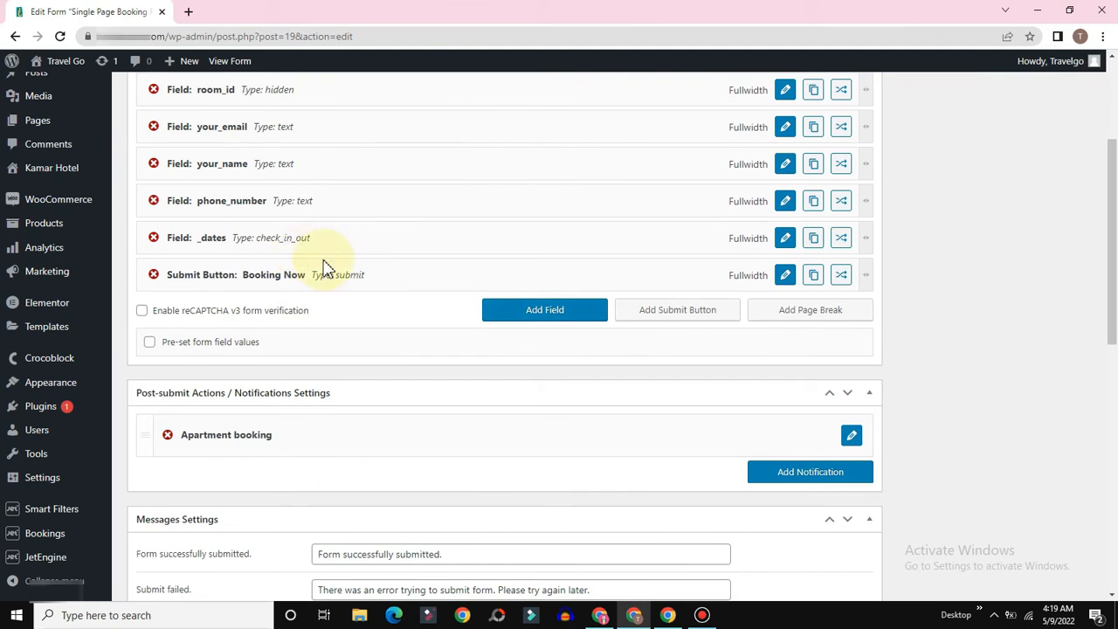
left_click(545, 316)
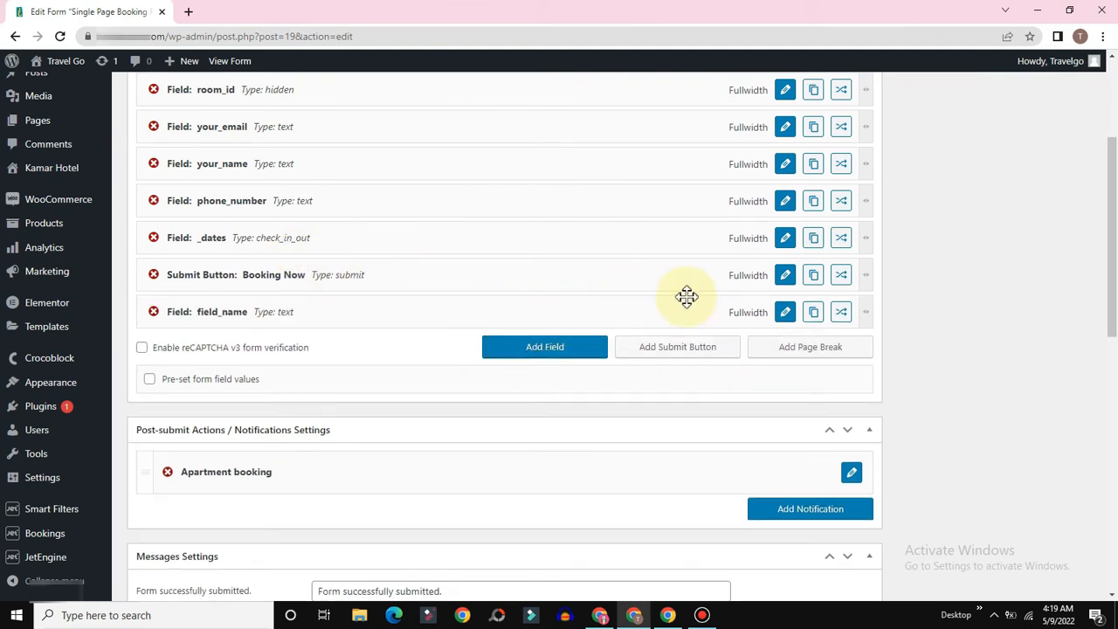
left_click(785, 312)
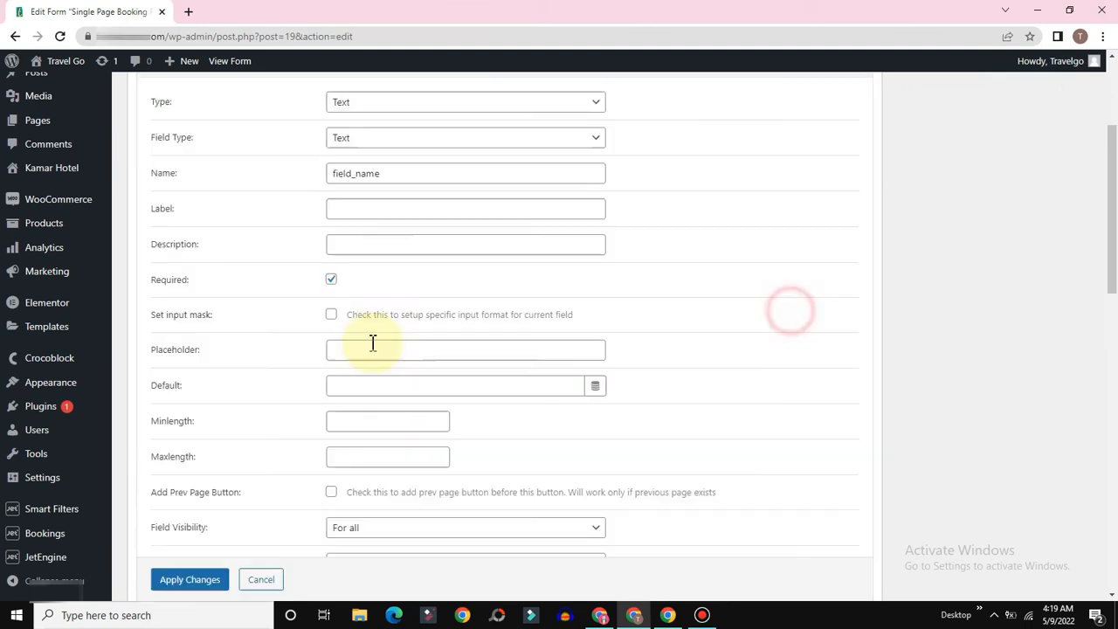
scroll(496, 200, "up", 2)
Step: Name the new field Tamu and label it Jumlah Tamu
left_click(426, 313)
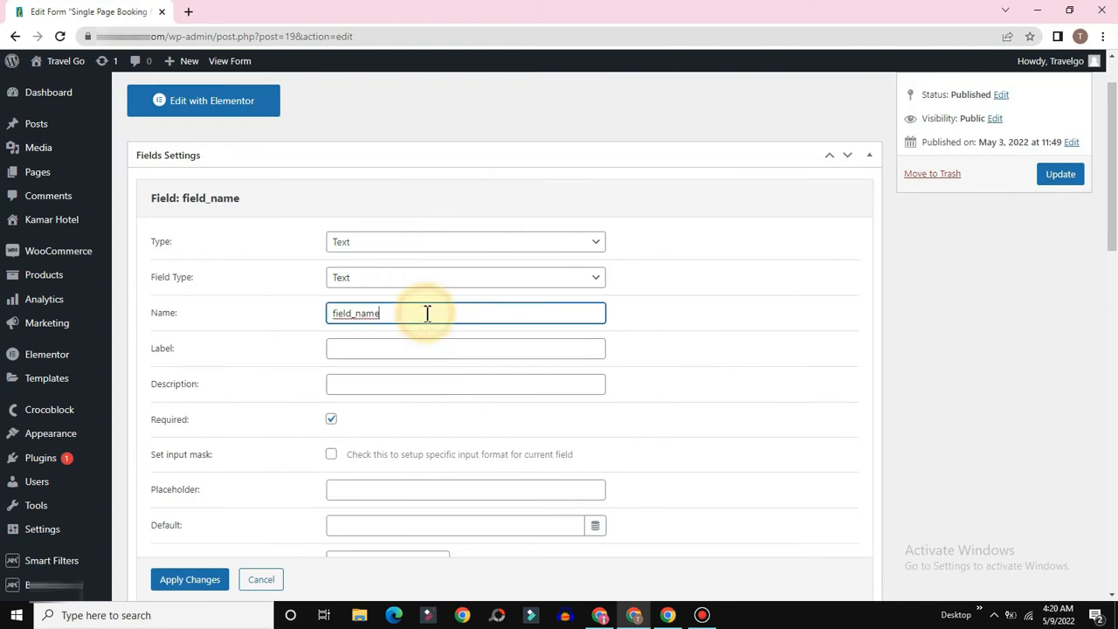
key("BackSpace")
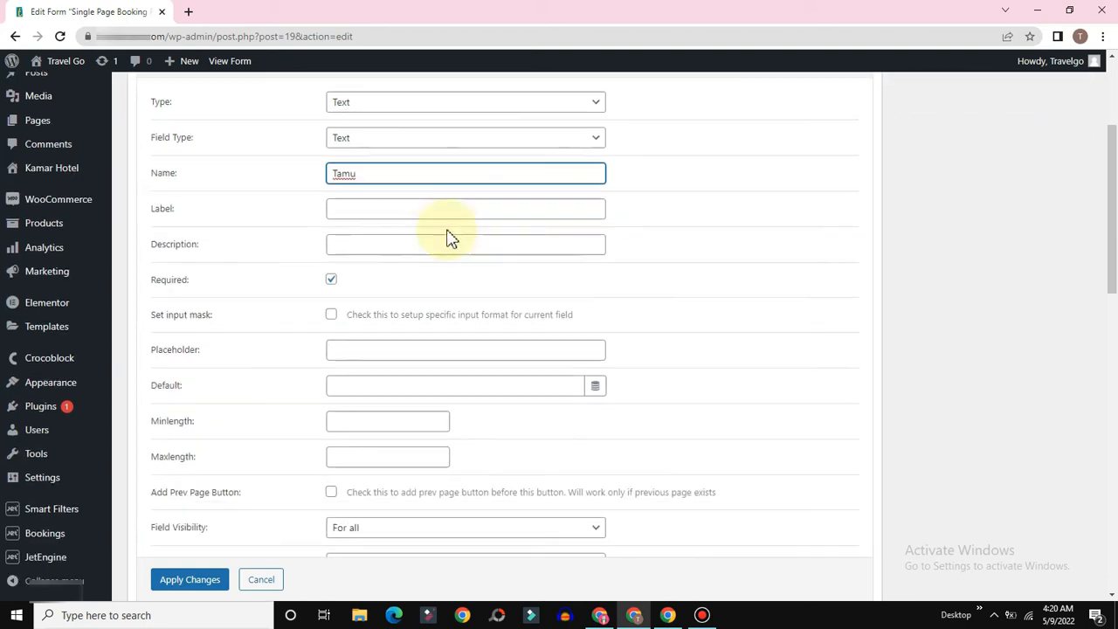
scroll(454, 227, "down", 2)
left_click(338, 207)
type("Jumlah Tamu")
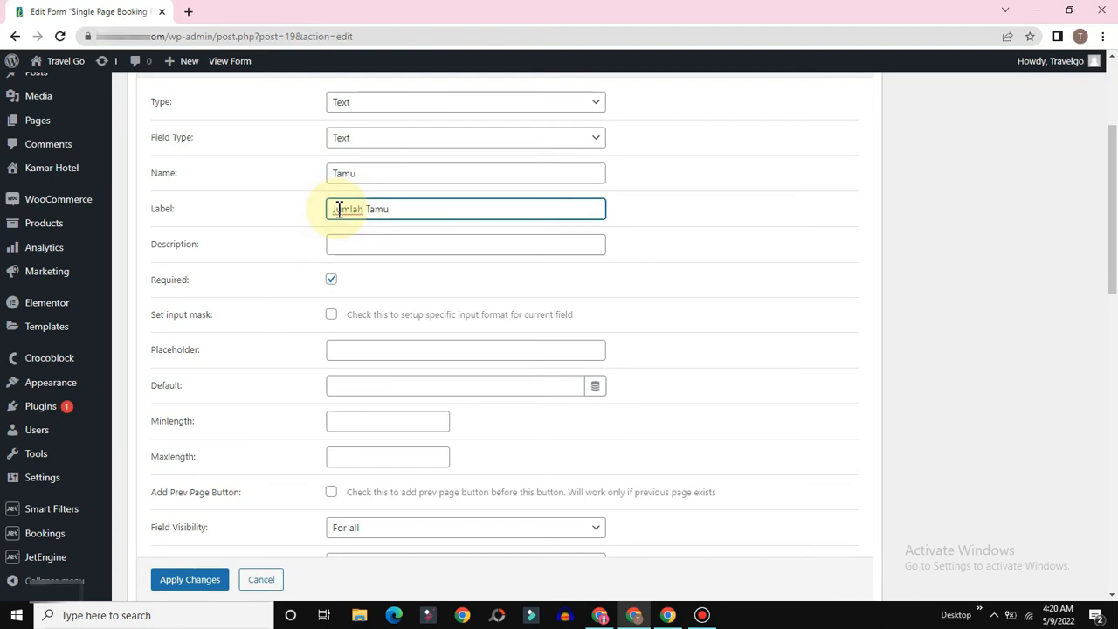
scroll(428, 293, "down", 1)
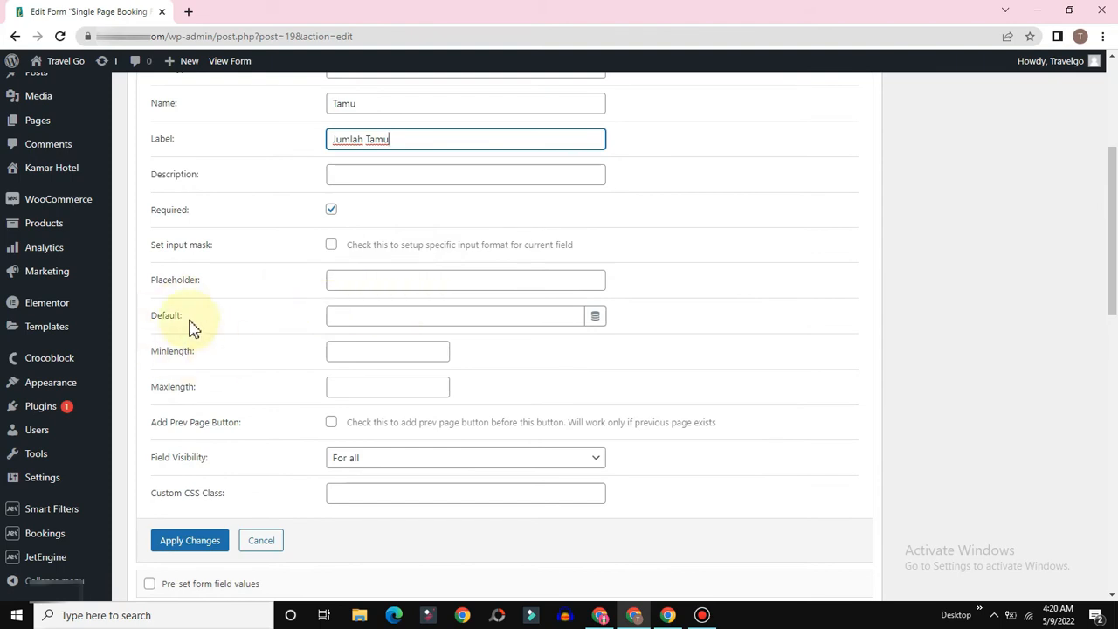
scroll(472, 300, "down", 1)
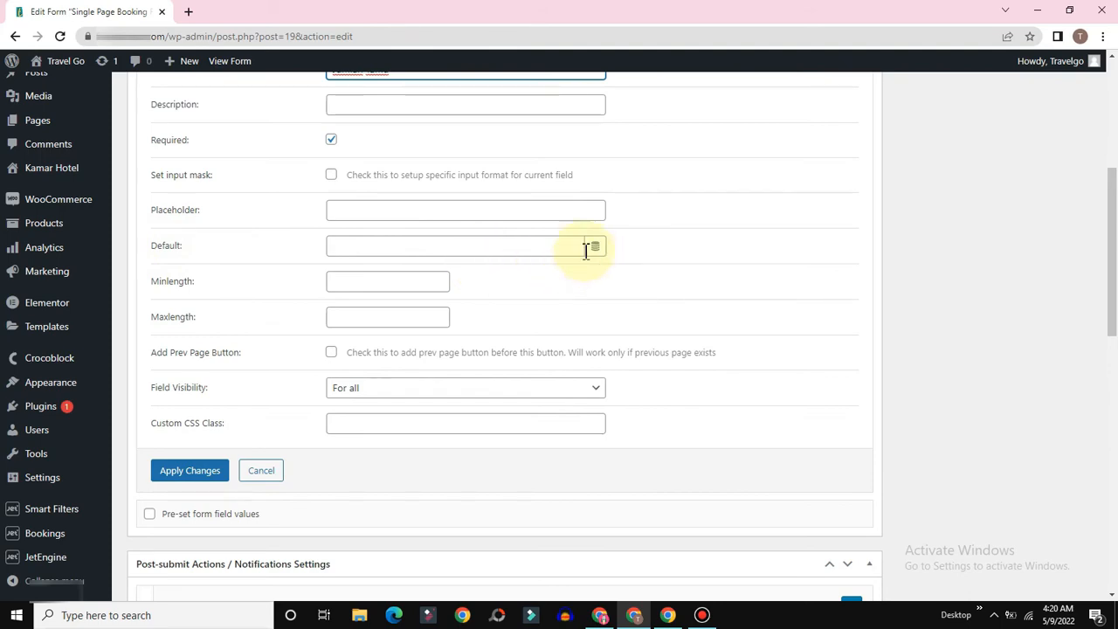
scroll(561, 312, "up", 1)
scroll(494, 194, "up", 2)
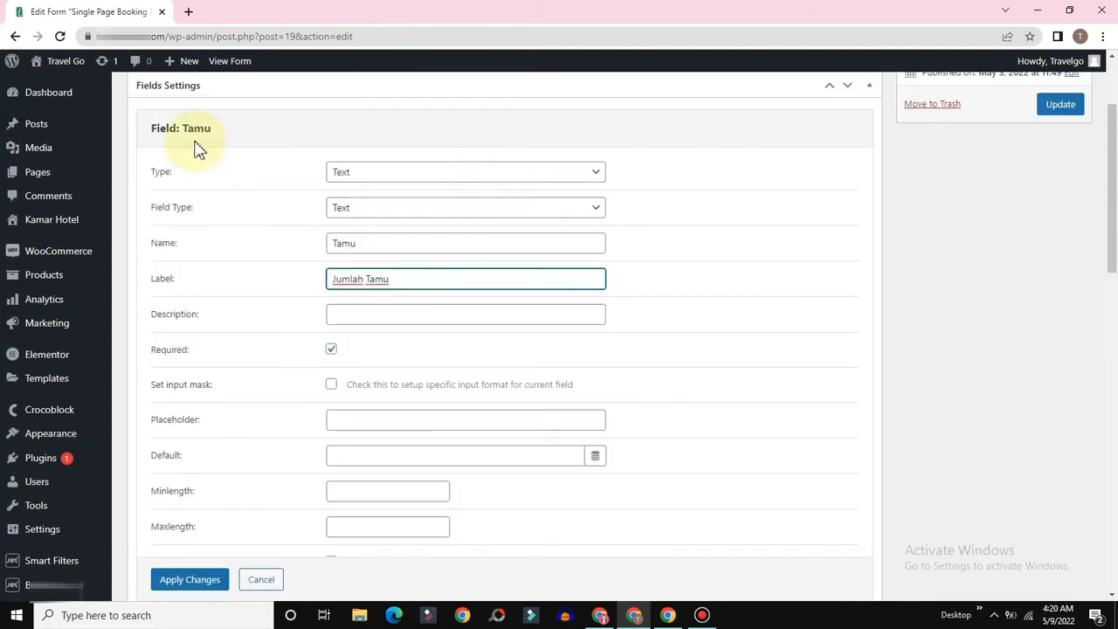
Step: Make the guest field a Select field and rename it tamu
left_click(425, 174)
left_click(345, 232)
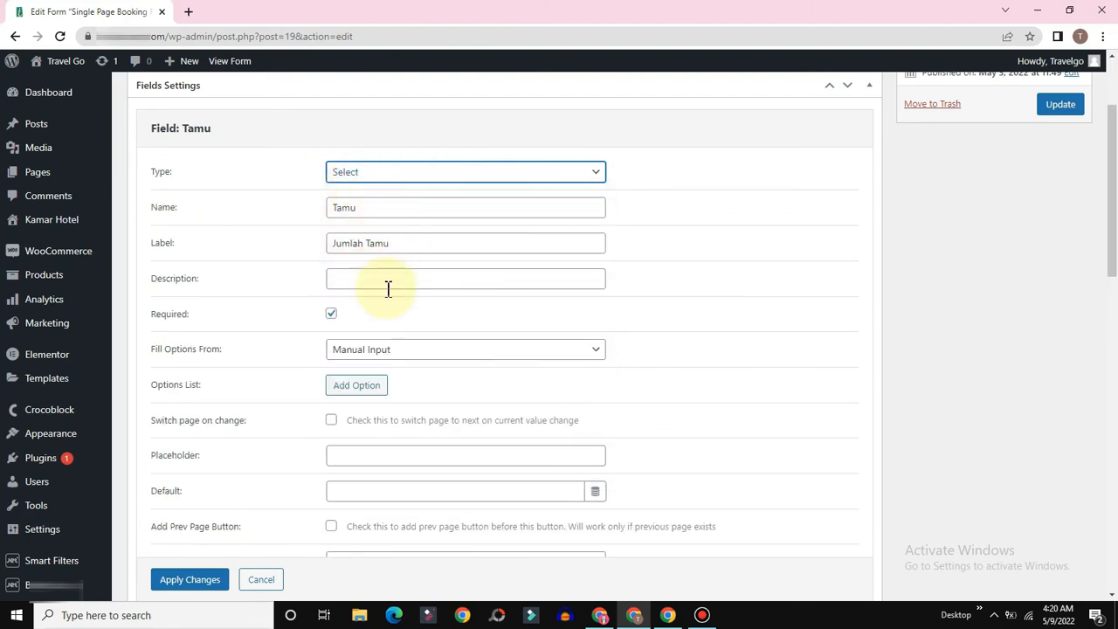
left_click(386, 207)
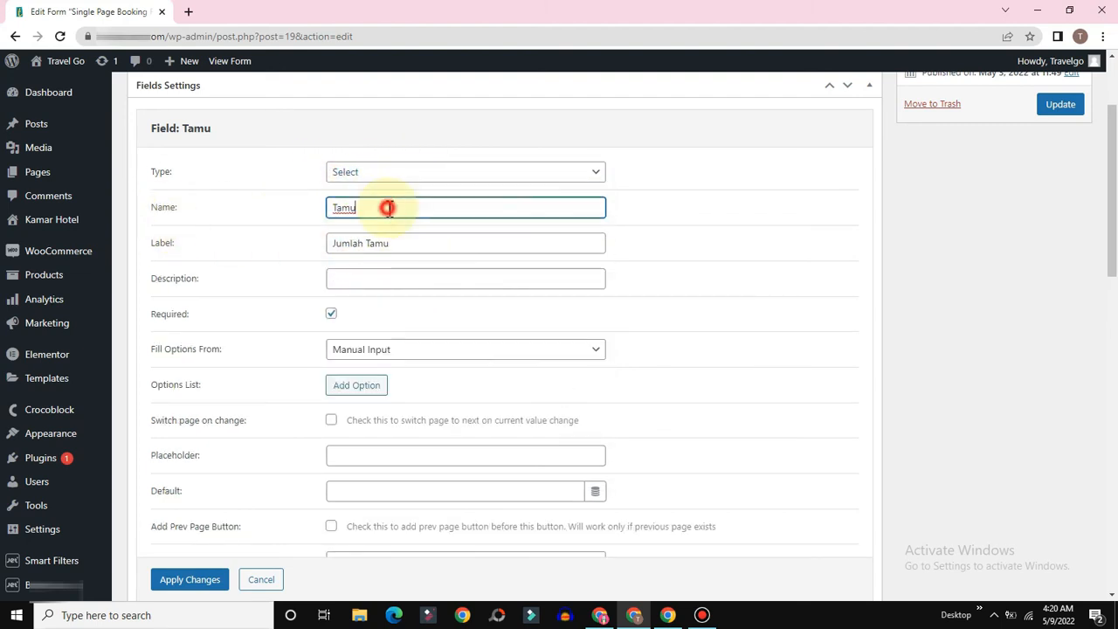
key("BackSpace")
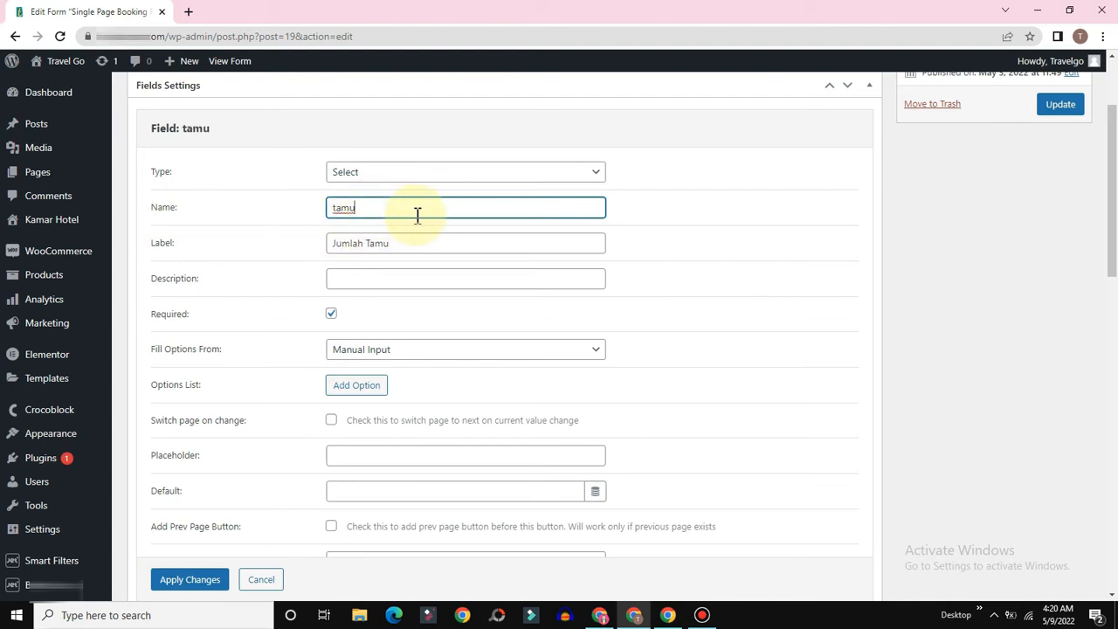
Step: Have its options generated dynamically using the Numbers range generator
scroll(417, 215, "down", 2)
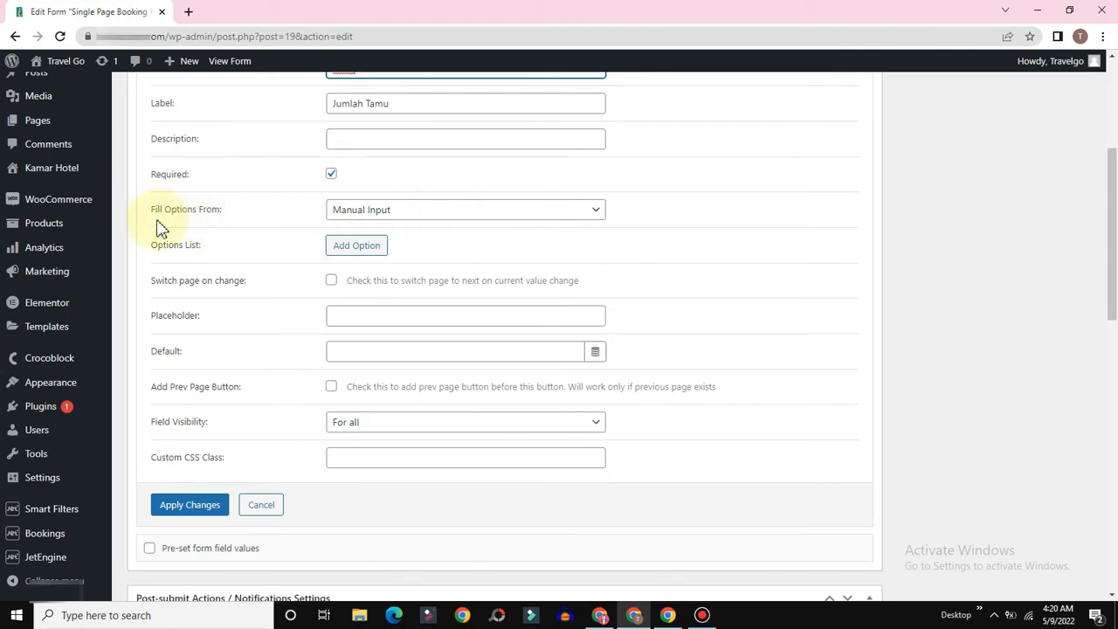
left_click(458, 213)
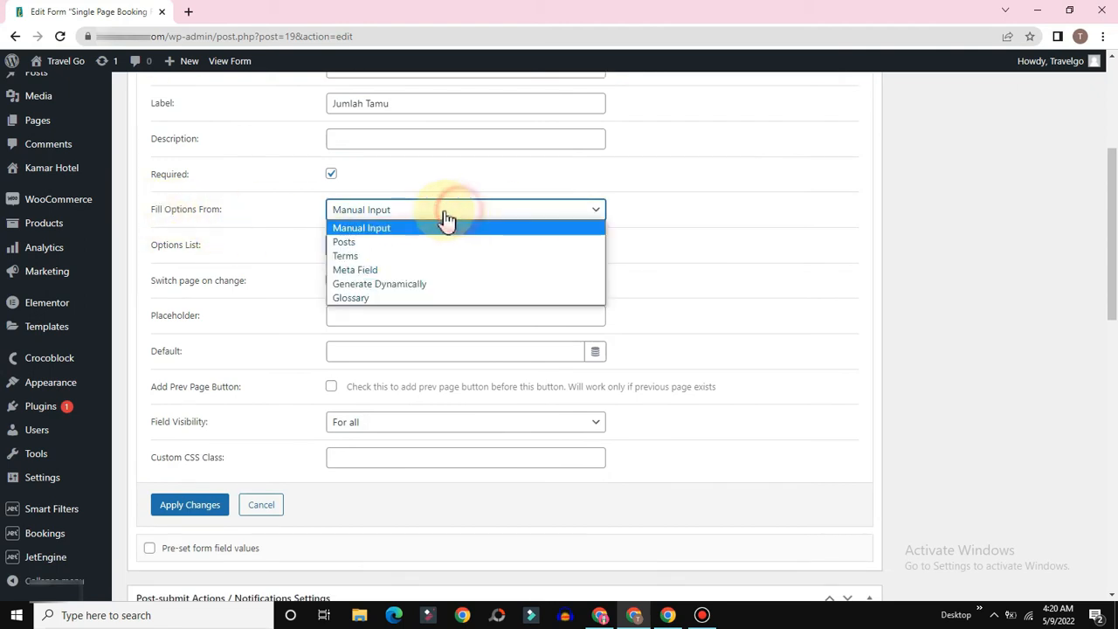
left_click(424, 286)
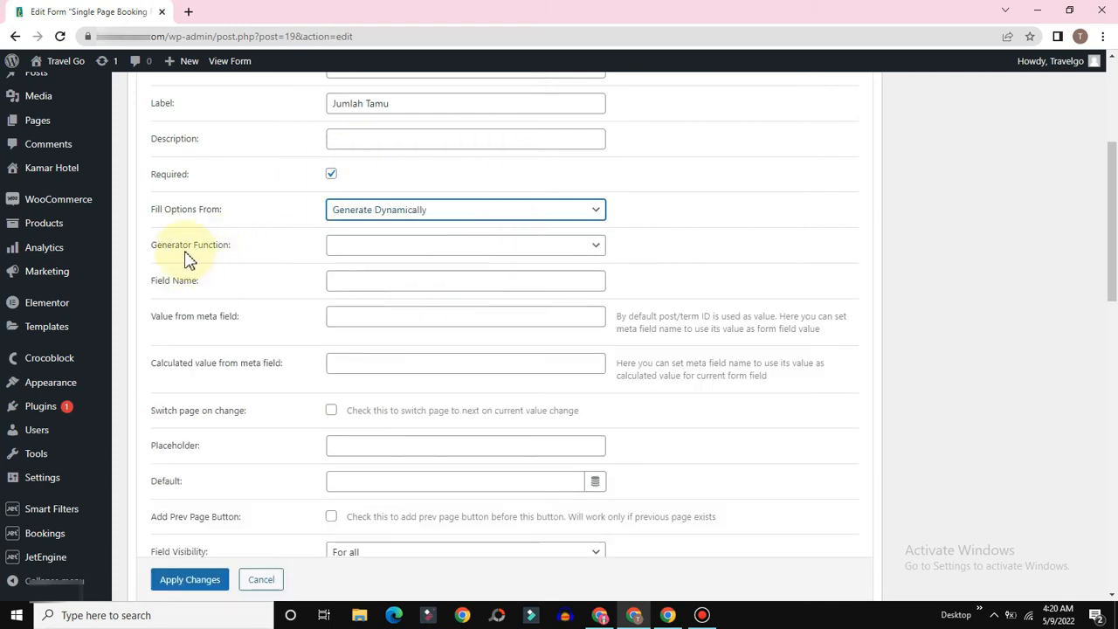
left_click(433, 249)
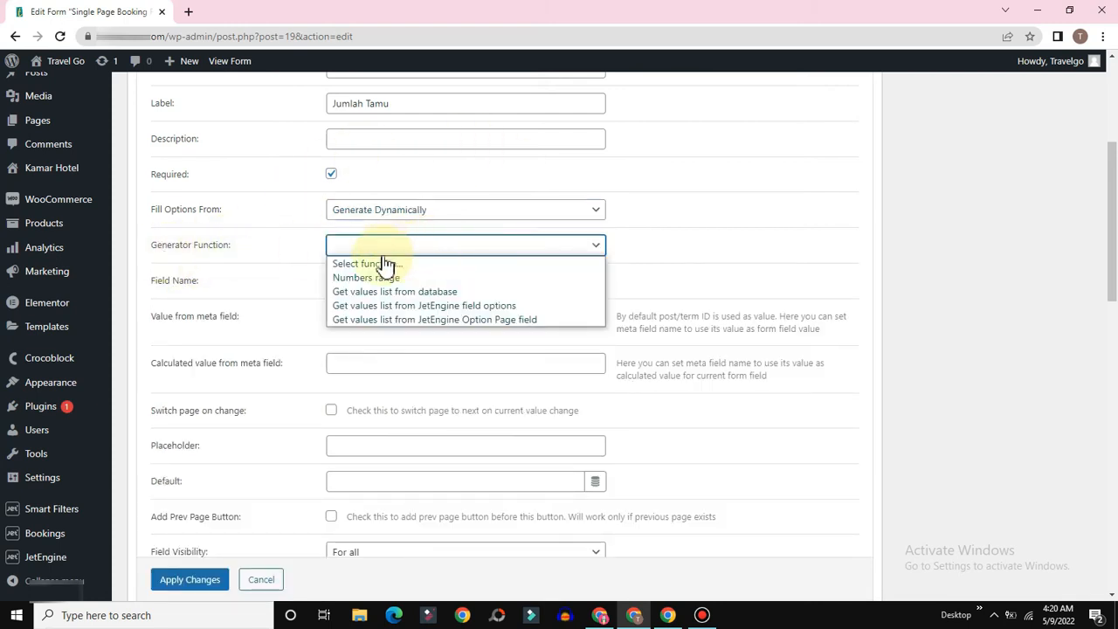
left_click(350, 277)
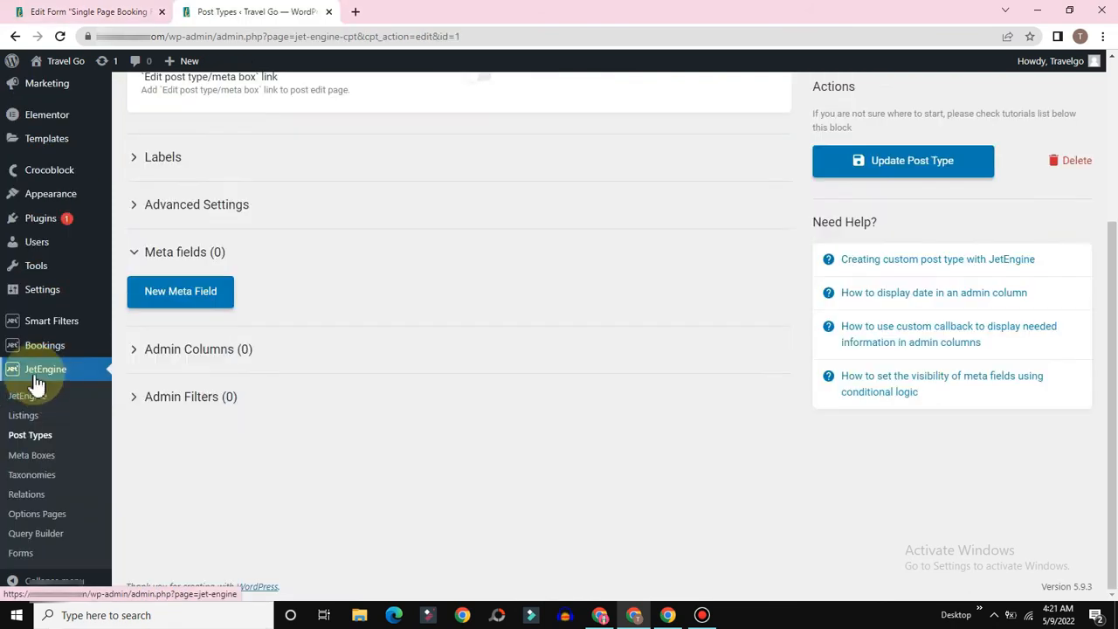
Step: Open the ACF Kamar Hotel meta box, then select the generator's Field Name box in the form
left_click(28, 463)
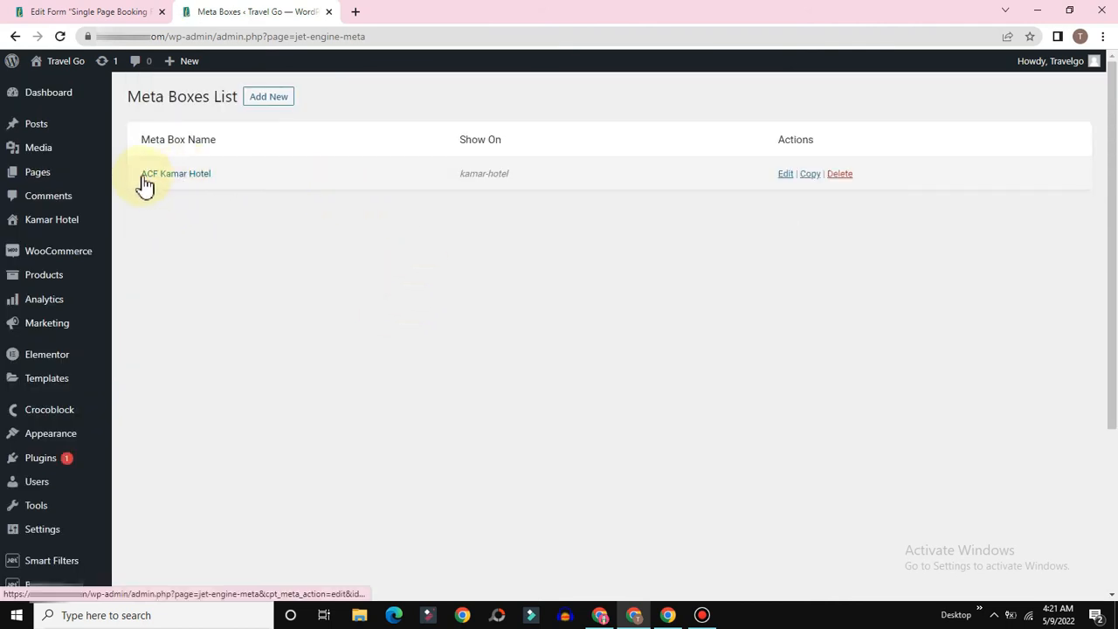
left_click(786, 176)
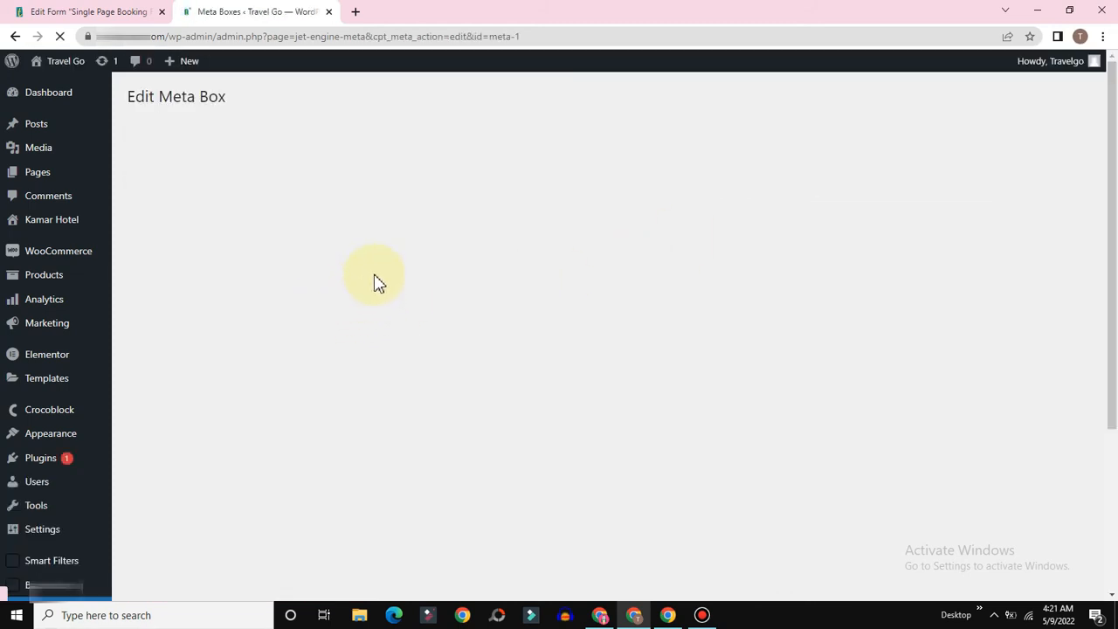
scroll(389, 243, "down", 1)
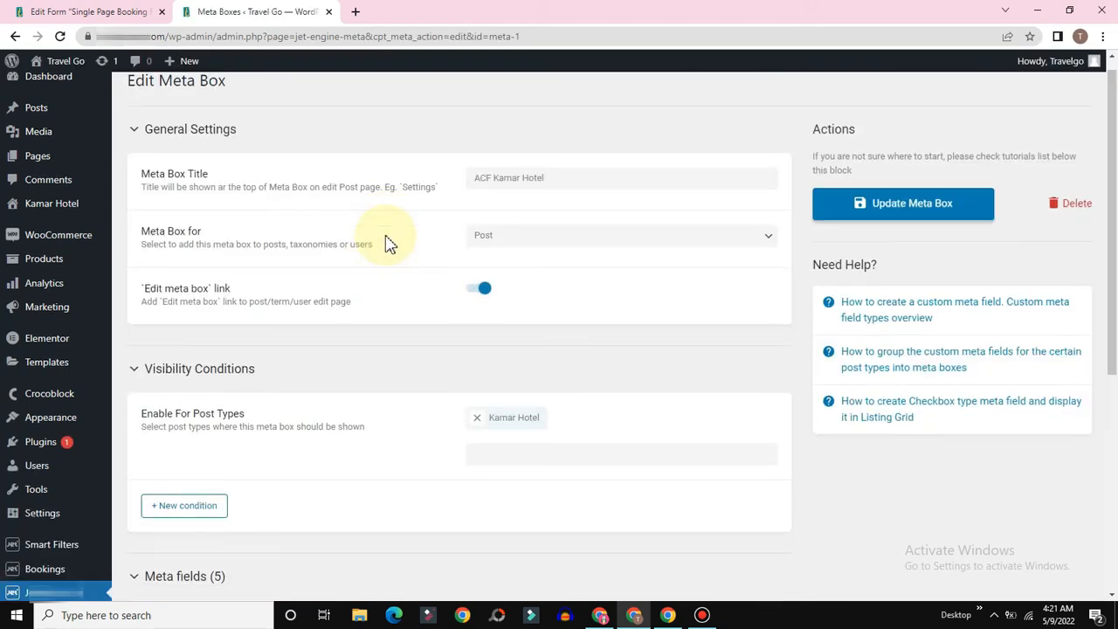
scroll(389, 243, "down", 5)
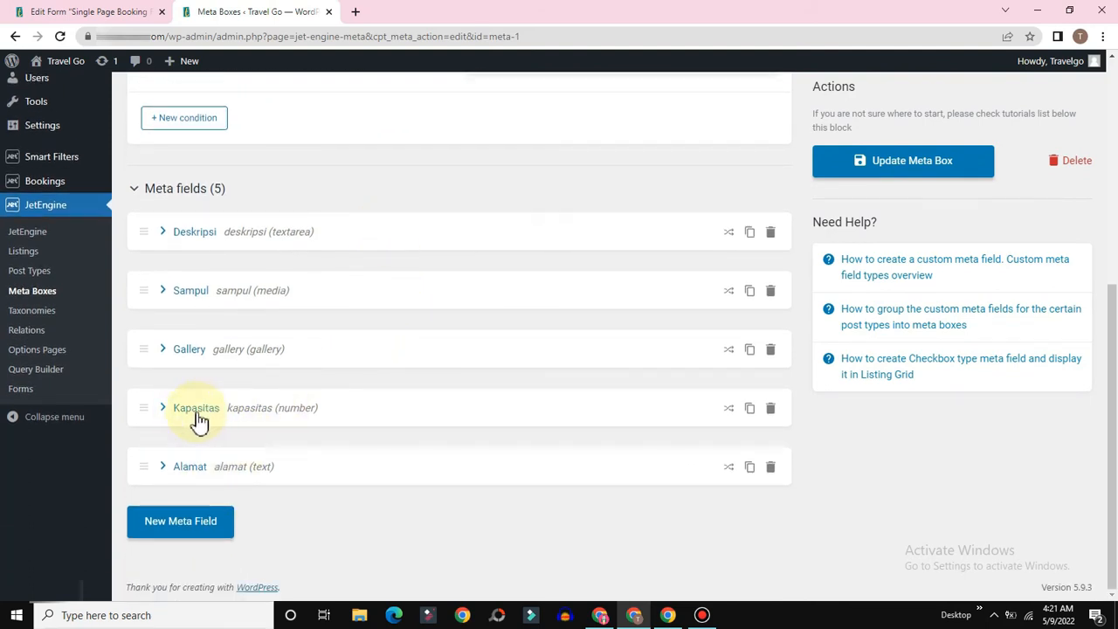
left_click(77, 11)
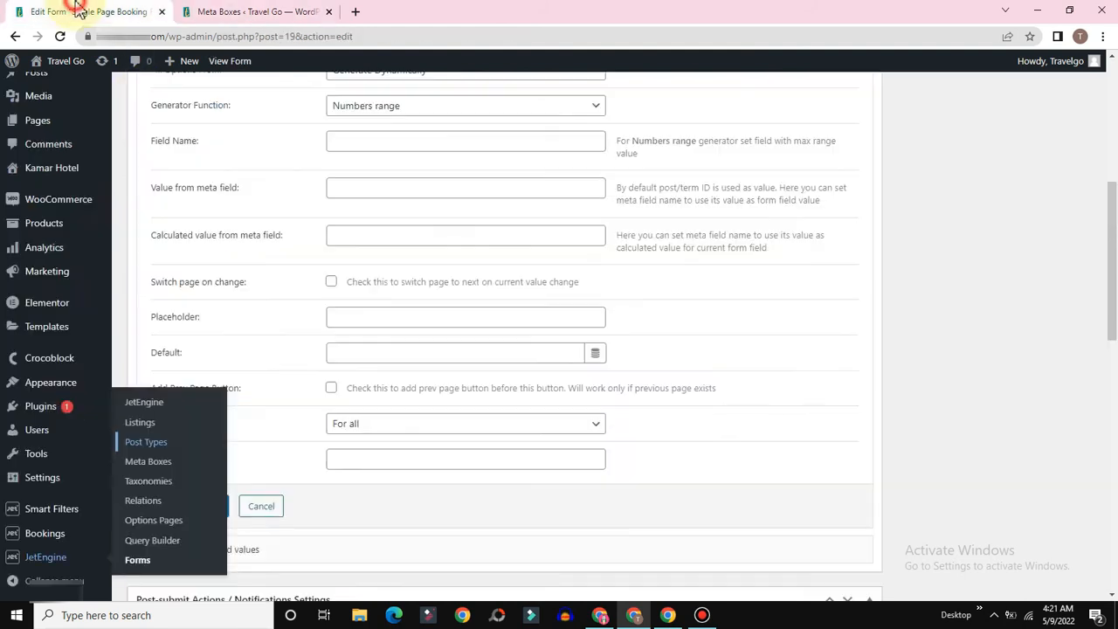
left_click(366, 138)
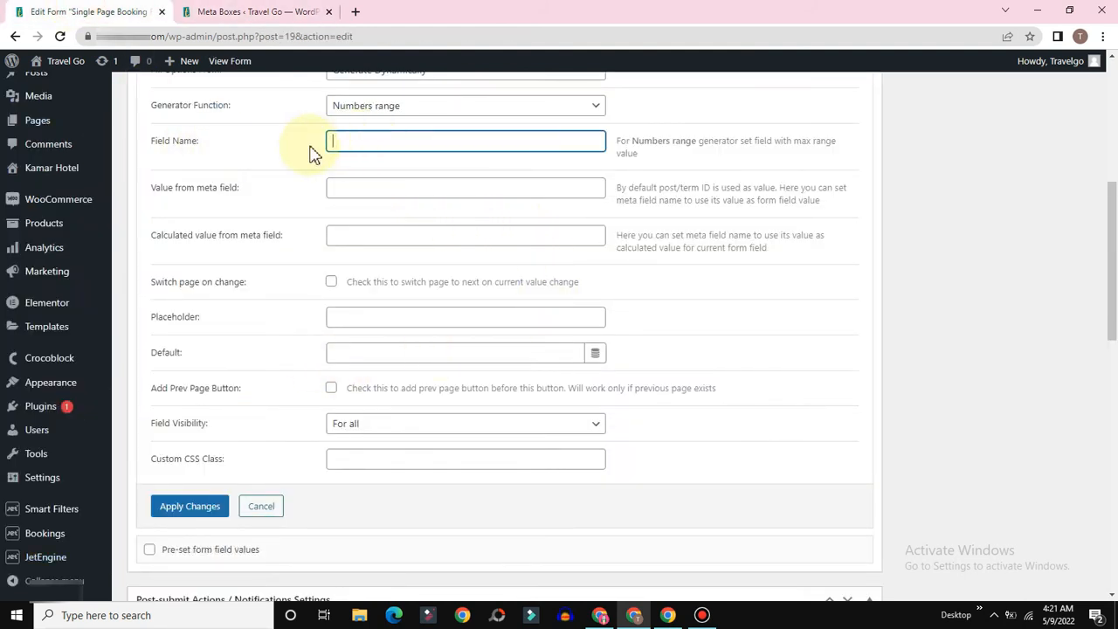
Step: Expand the Kapasitas meta field and copy its Name/ID kapasitas
left_click(223, 12)
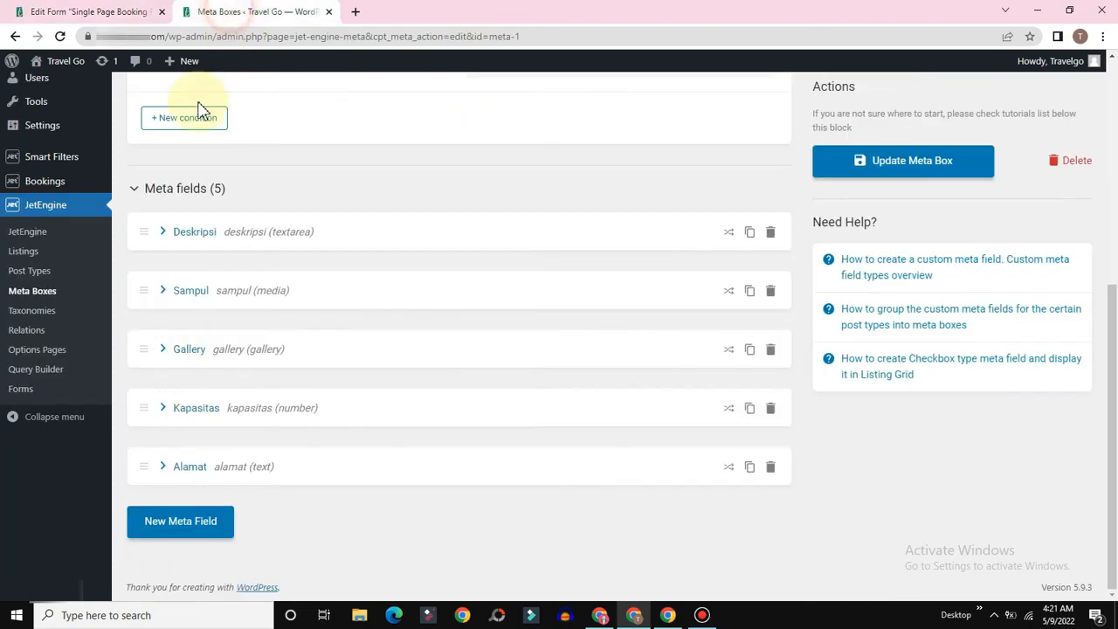
left_click(164, 408)
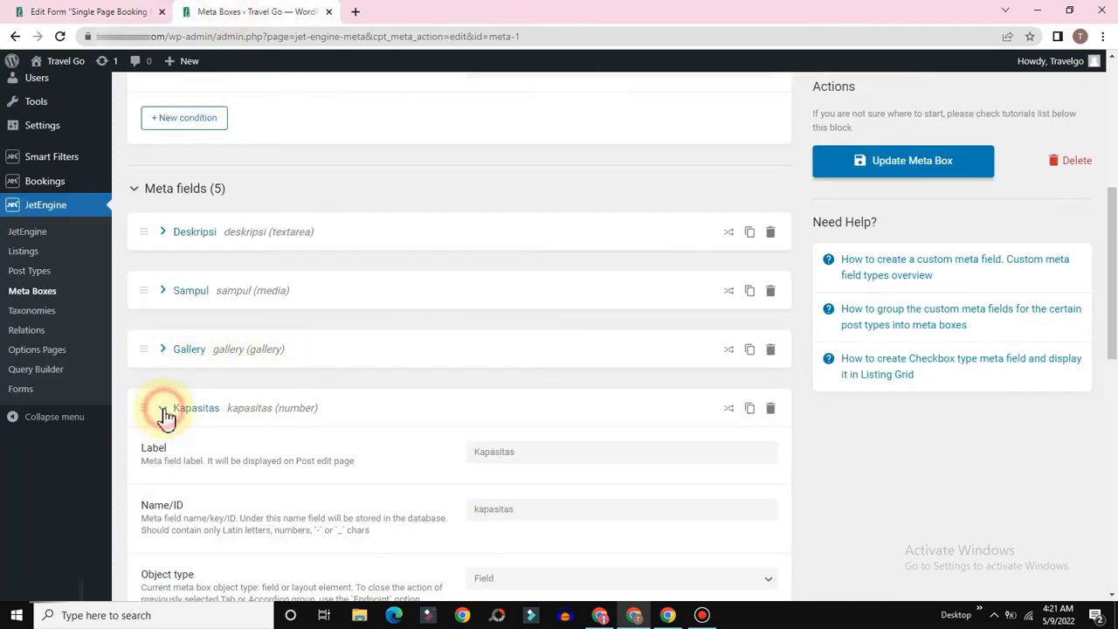
scroll(467, 370, "down", 3)
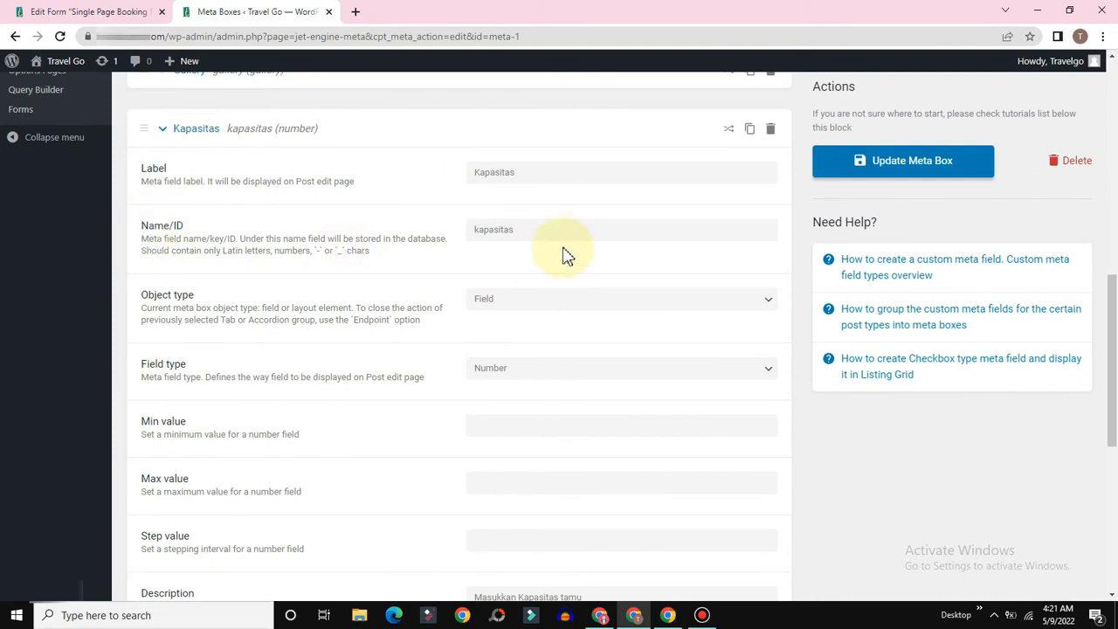
double_click(510, 231)
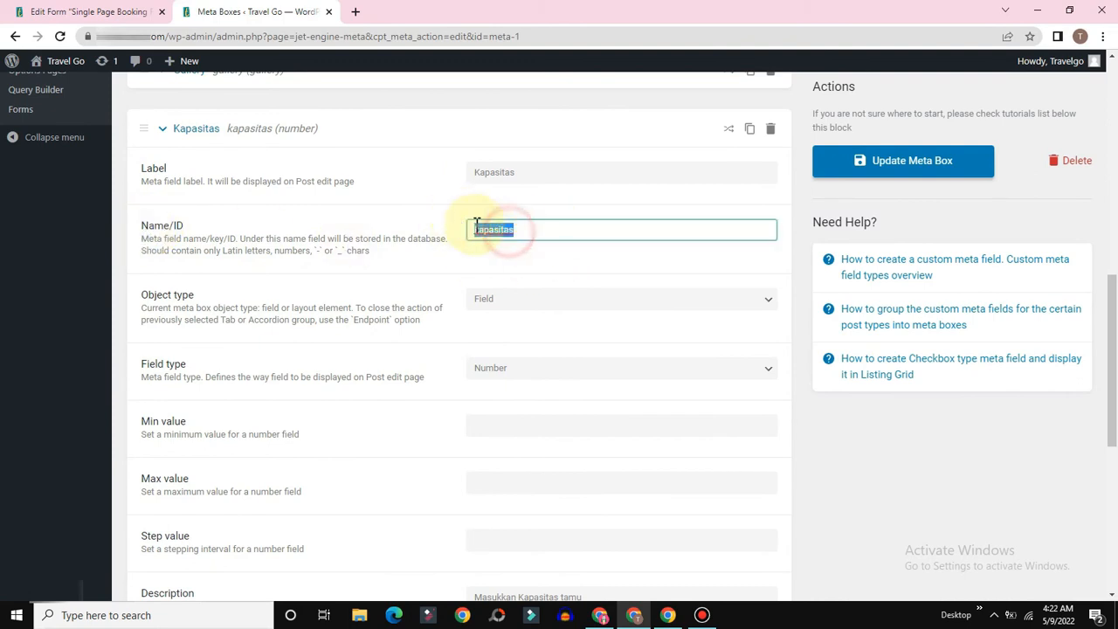
right_click(511, 231)
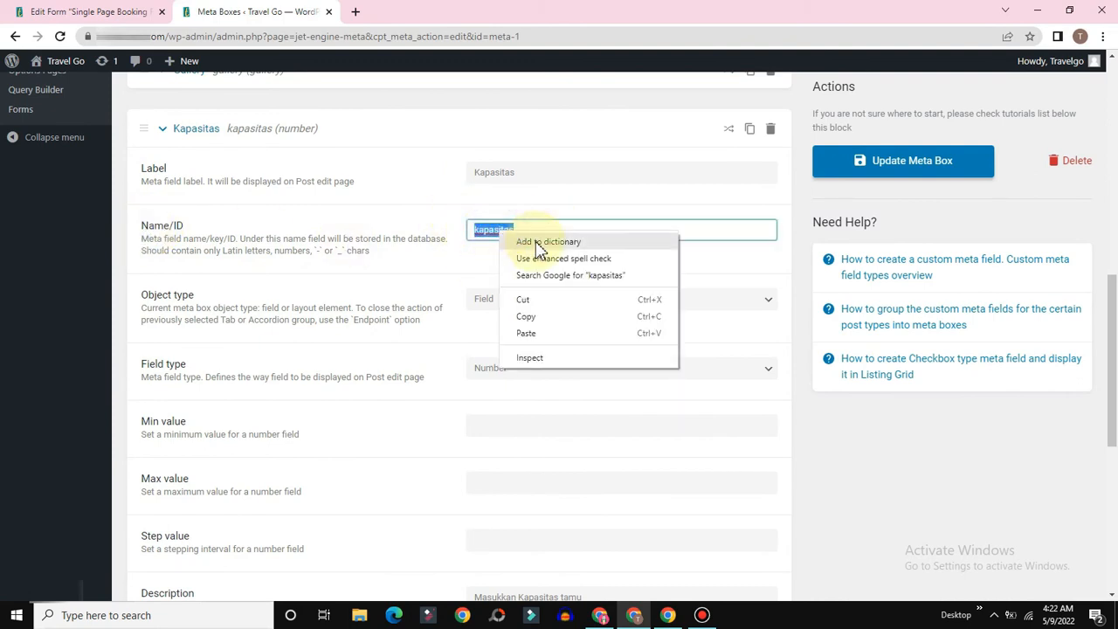
left_click(523, 301)
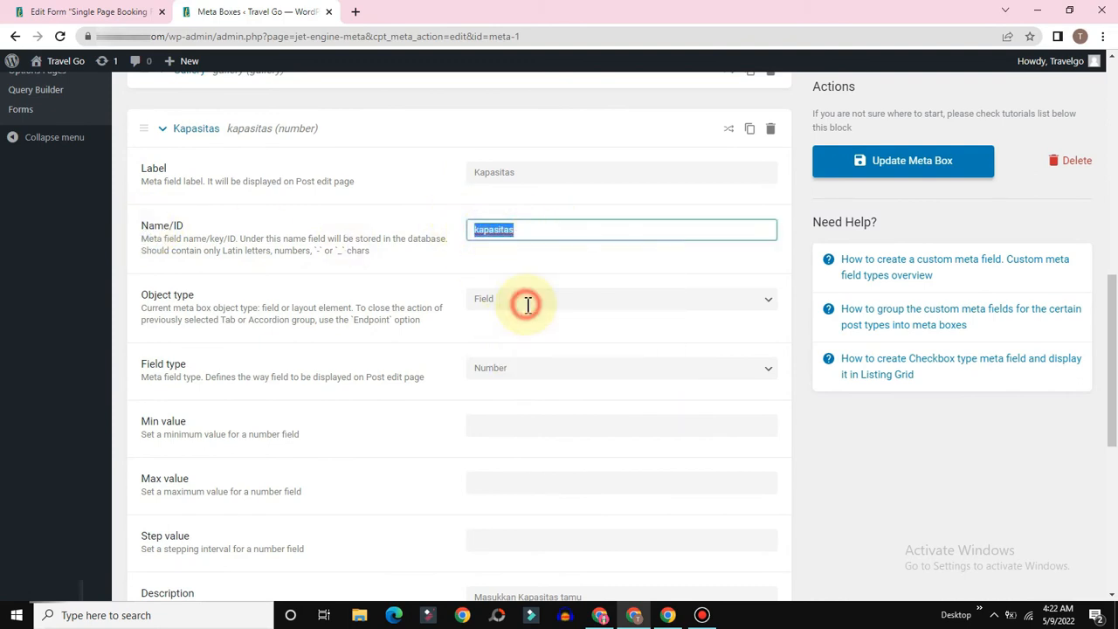
key("ctrl+z")
right_click(505, 232)
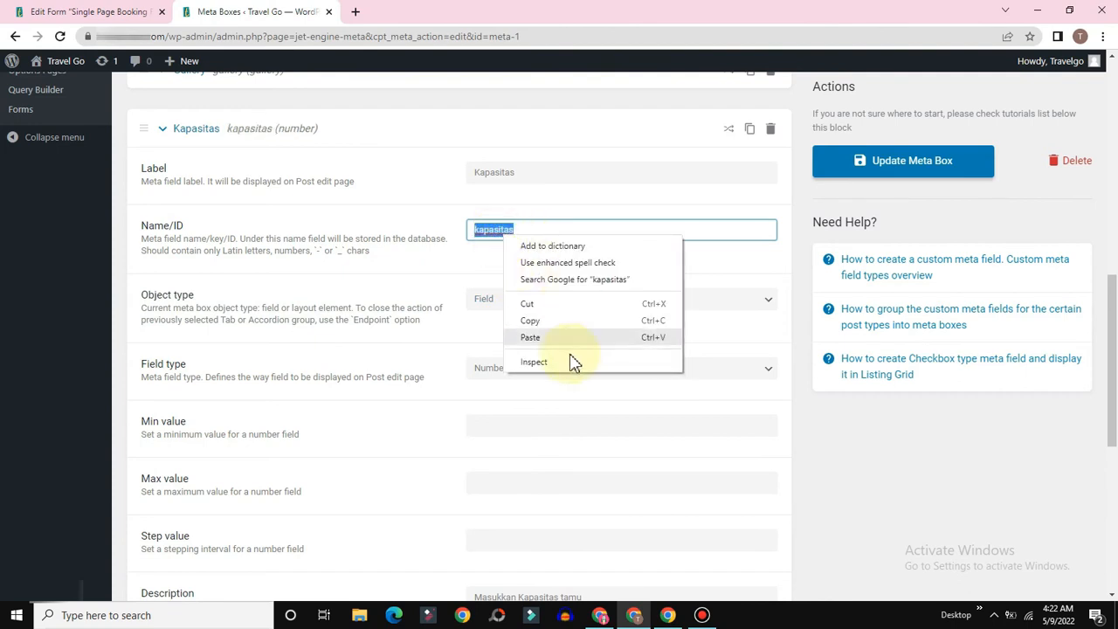
left_click(530, 323)
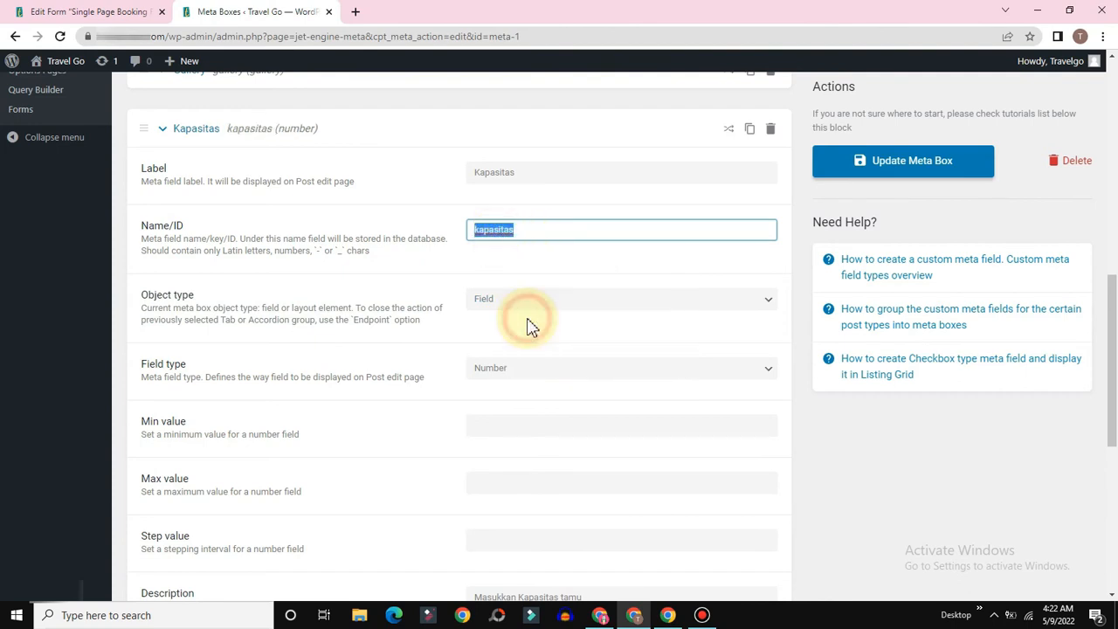
Step: Paste kapasitas as the tamu field's numbers-range Field Name
left_click(90, 14)
left_click(354, 148)
right_click(348, 150)
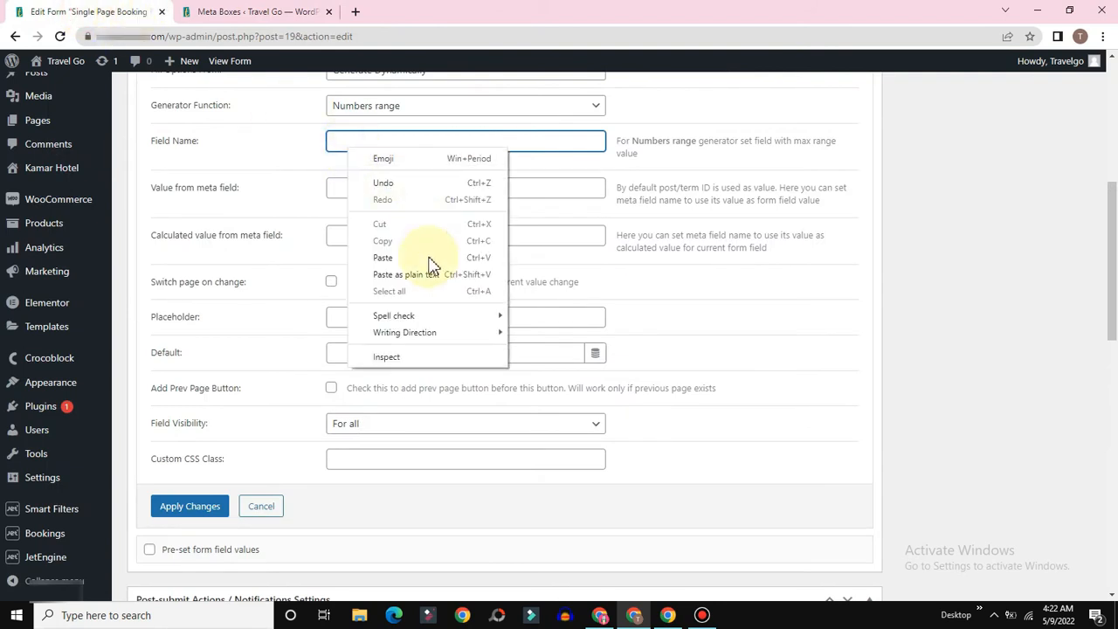
left_click(388, 255)
left_click(253, 12)
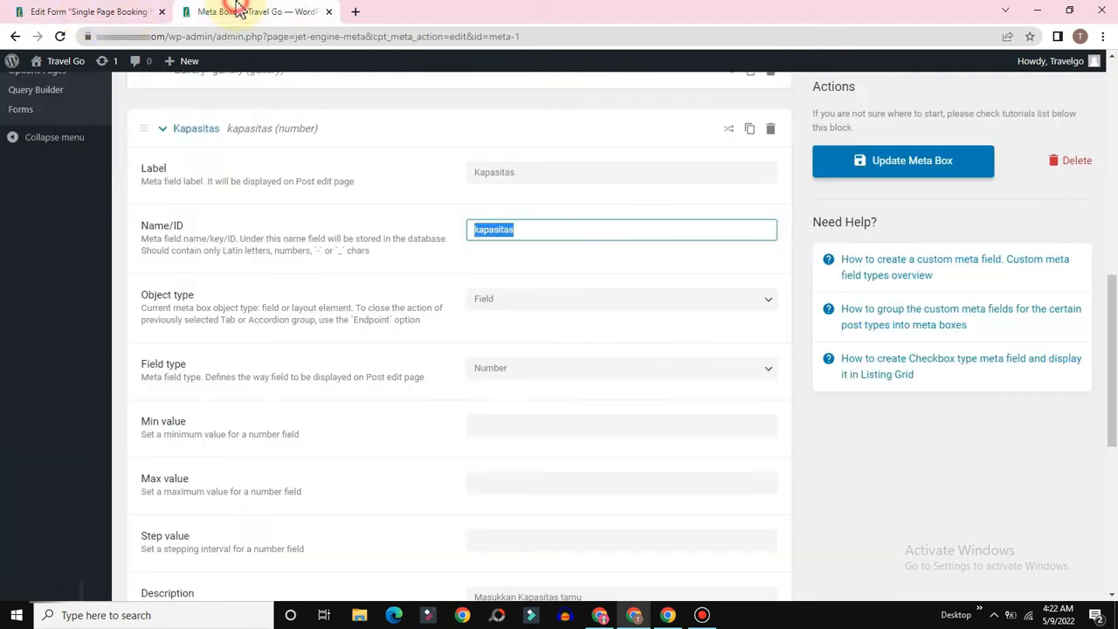
left_click(39, 12)
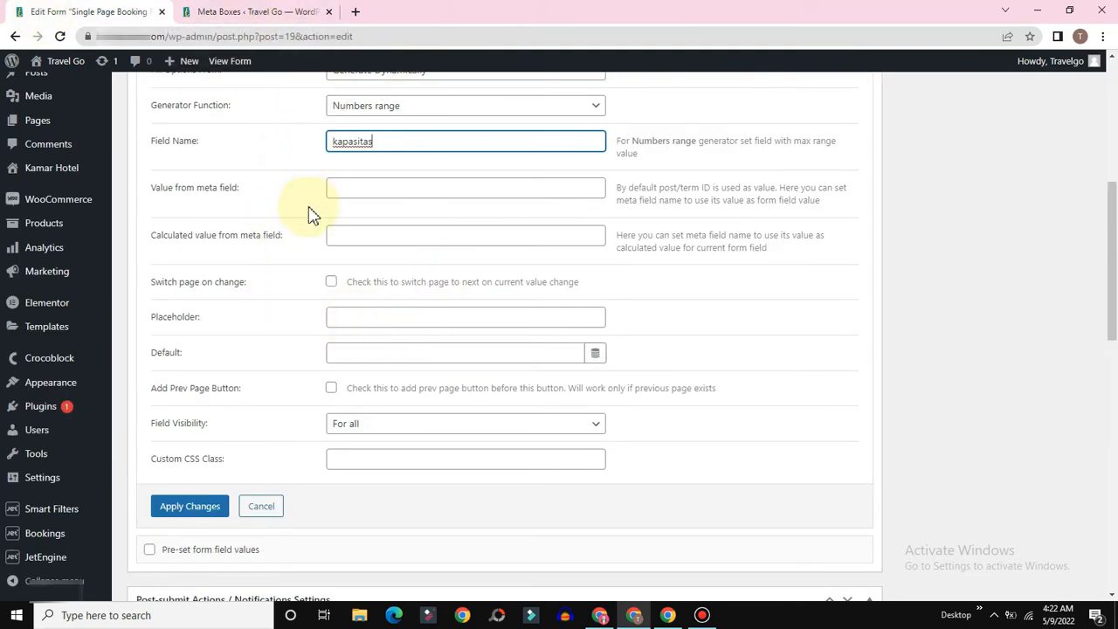
scroll(344, 194, "down", 1)
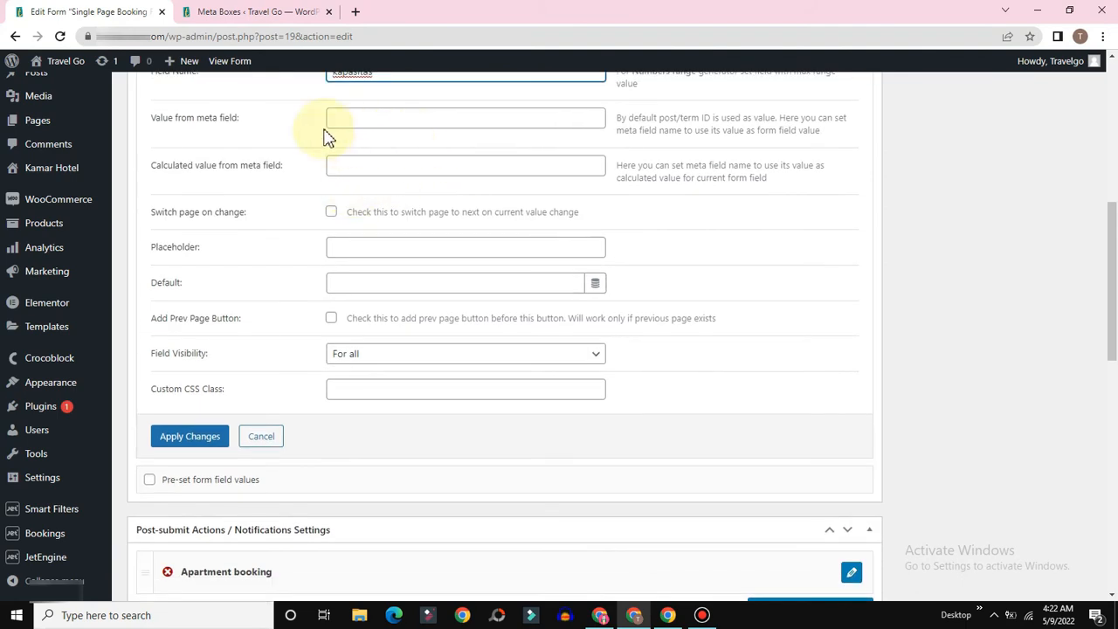
scroll(393, 170, "up", 1)
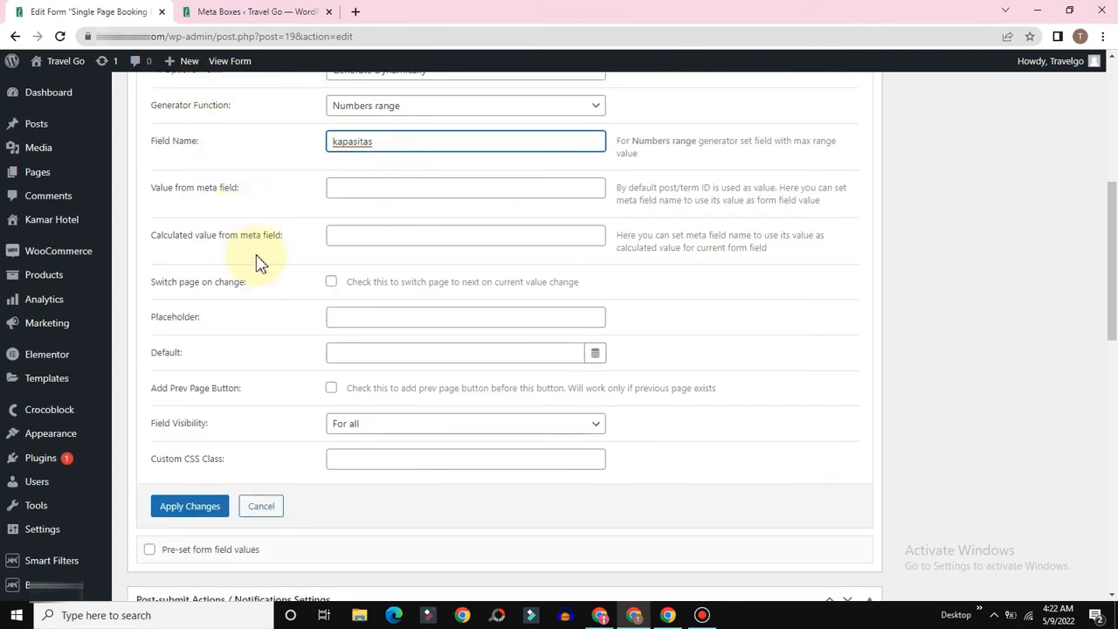
scroll(294, 253, "down", 3)
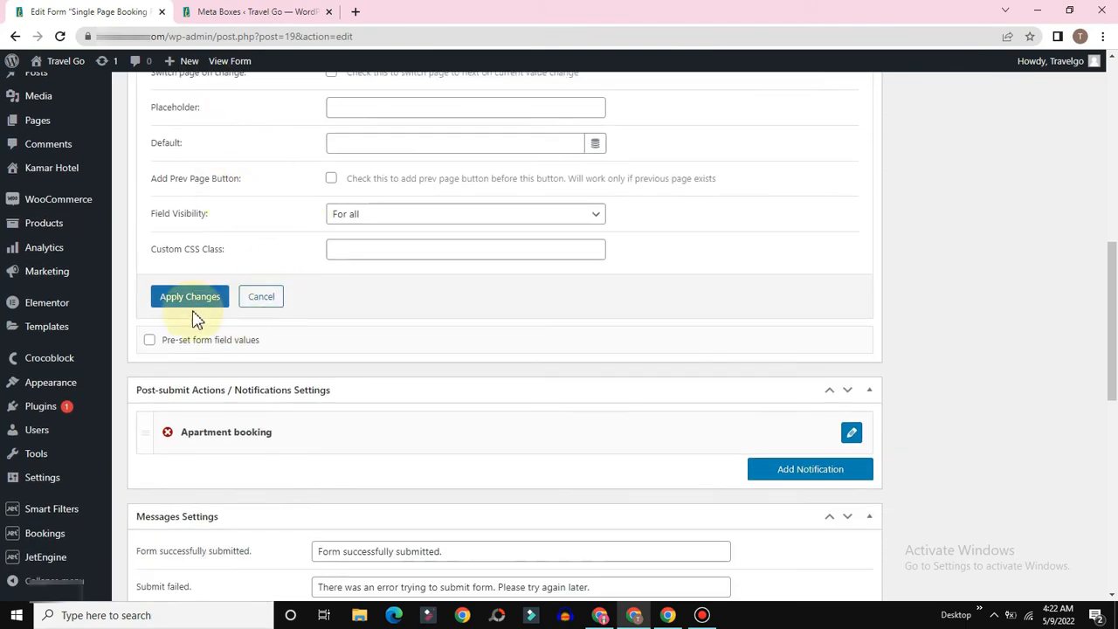
scroll(483, 338, "up", 7)
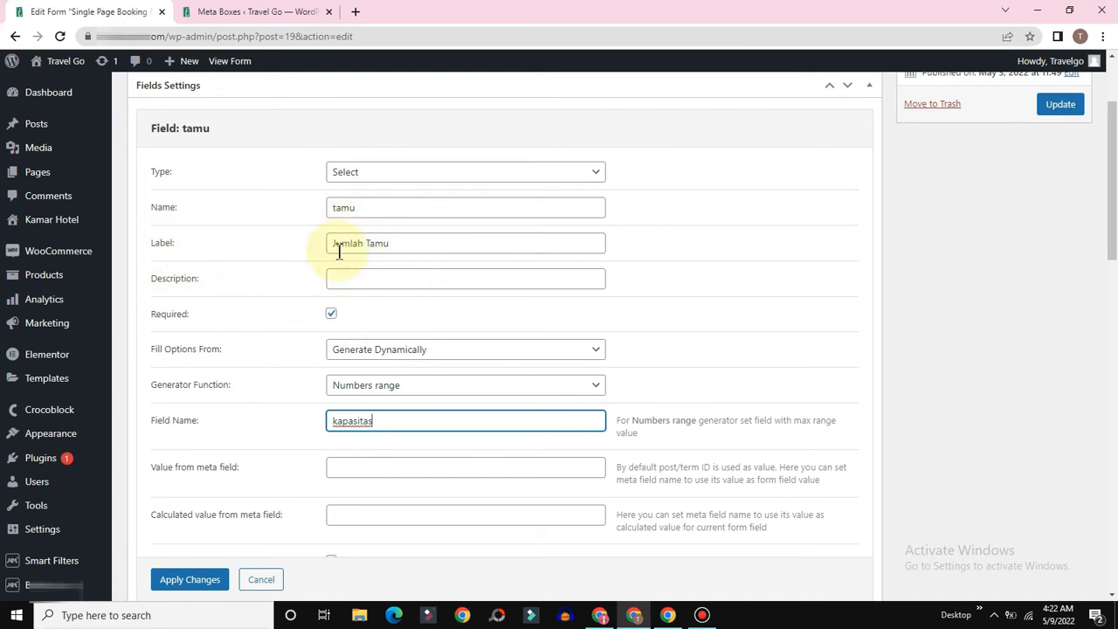
scroll(384, 325, "down", 2)
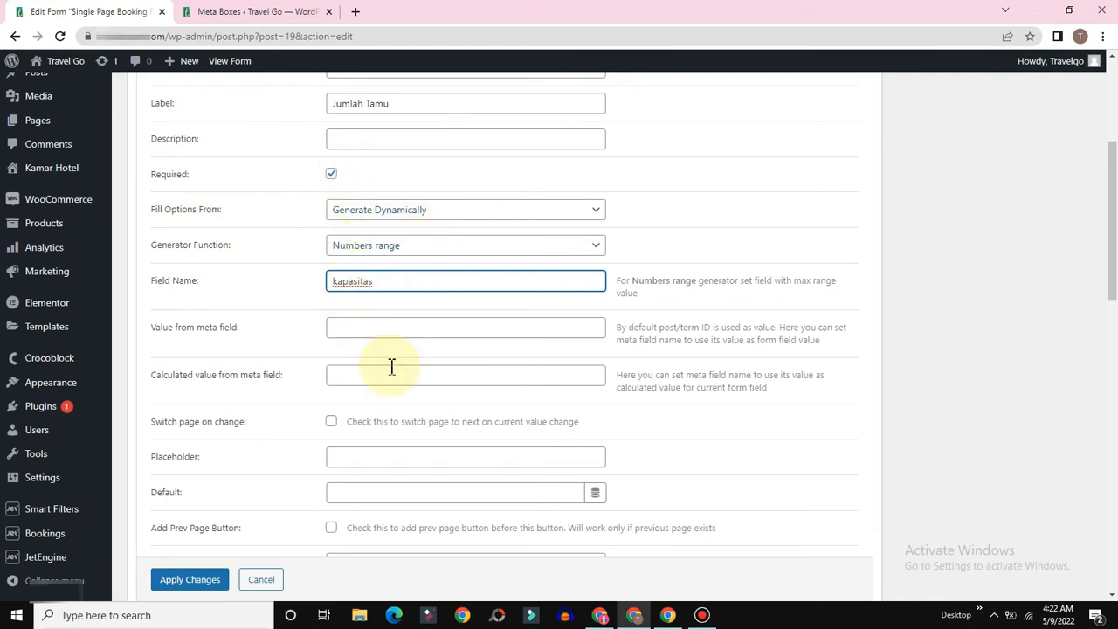
Step: Verify it matches the Kapasitas meta field name and apply the tamu field changes
left_click(206, 18)
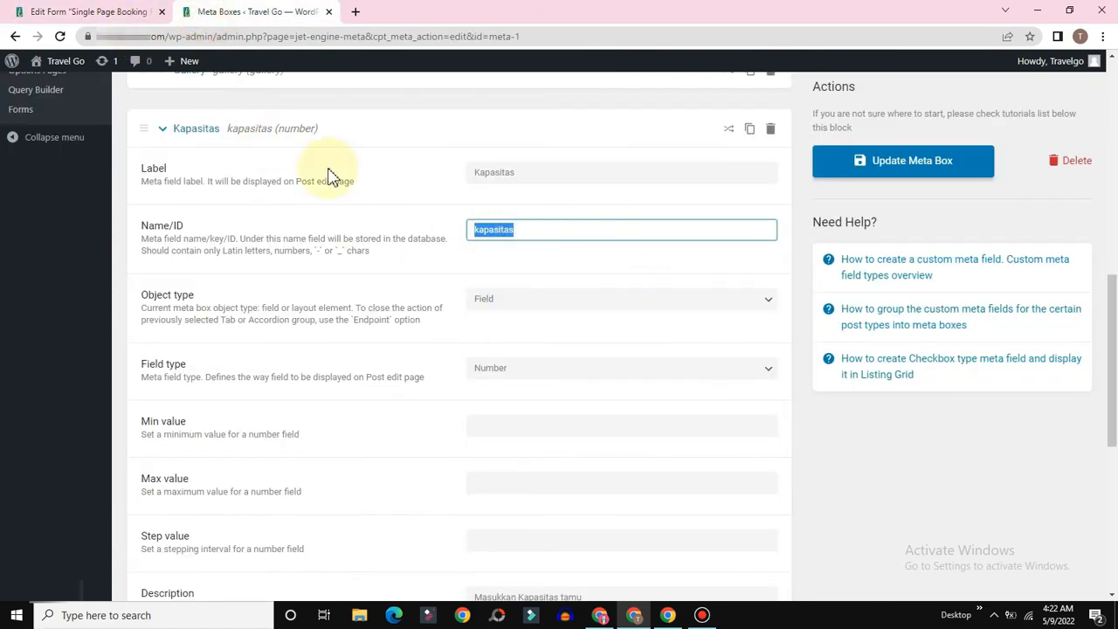
left_click(125, 11)
scroll(222, 505, "down", 3)
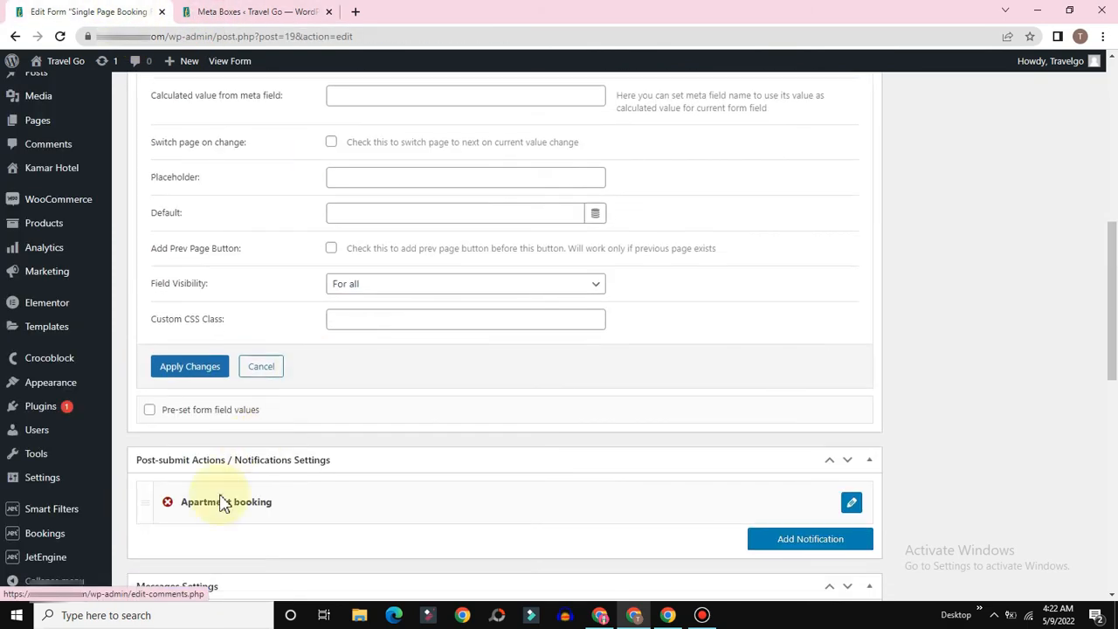
left_click(180, 372)
scroll(461, 236, "up", 5)
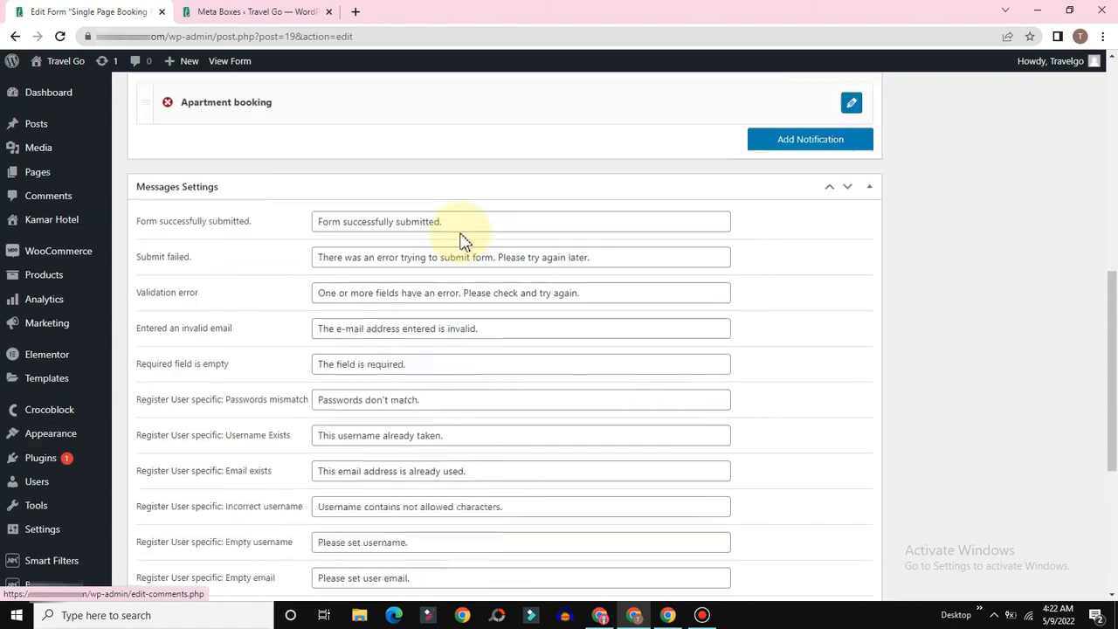
scroll(463, 241, "up", 3)
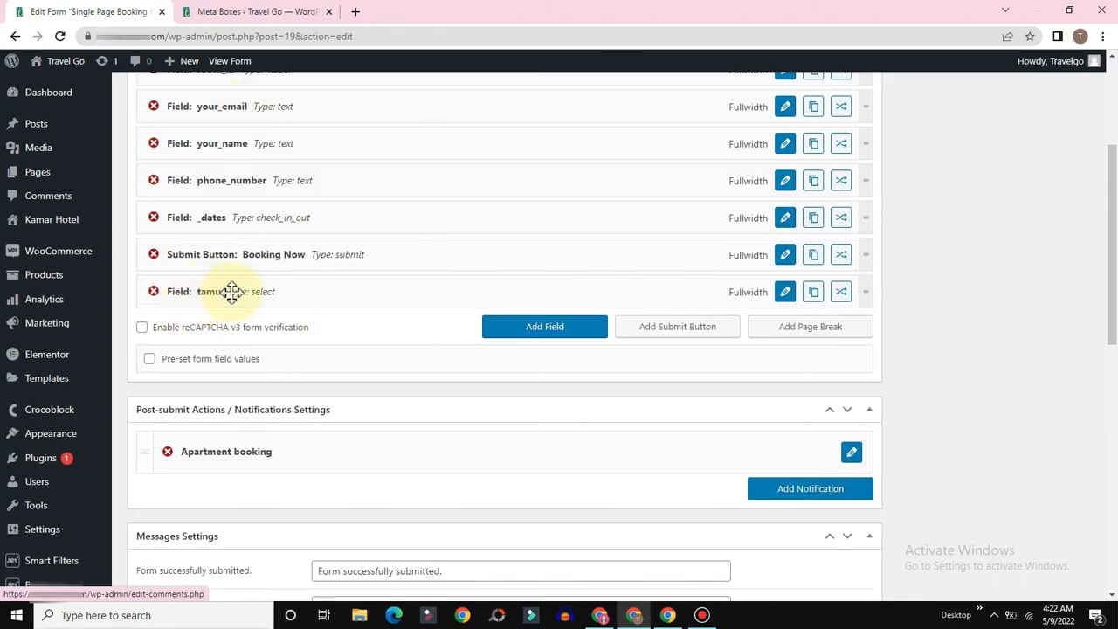
Step: Add another field to the booking form and make it a Calculated field
left_click(543, 330)
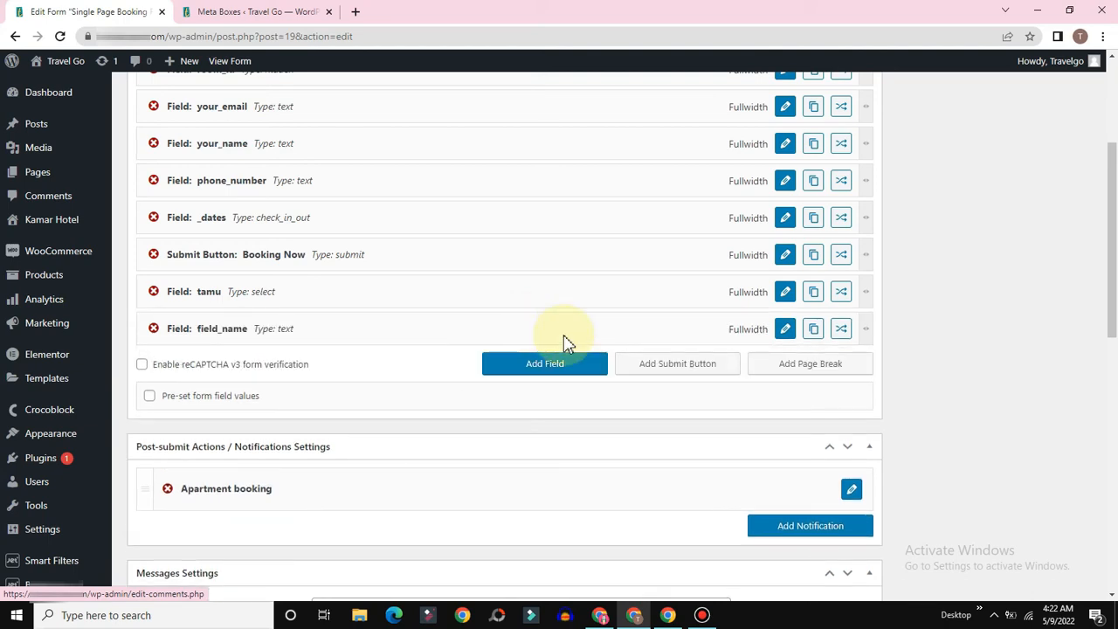
left_click(785, 329)
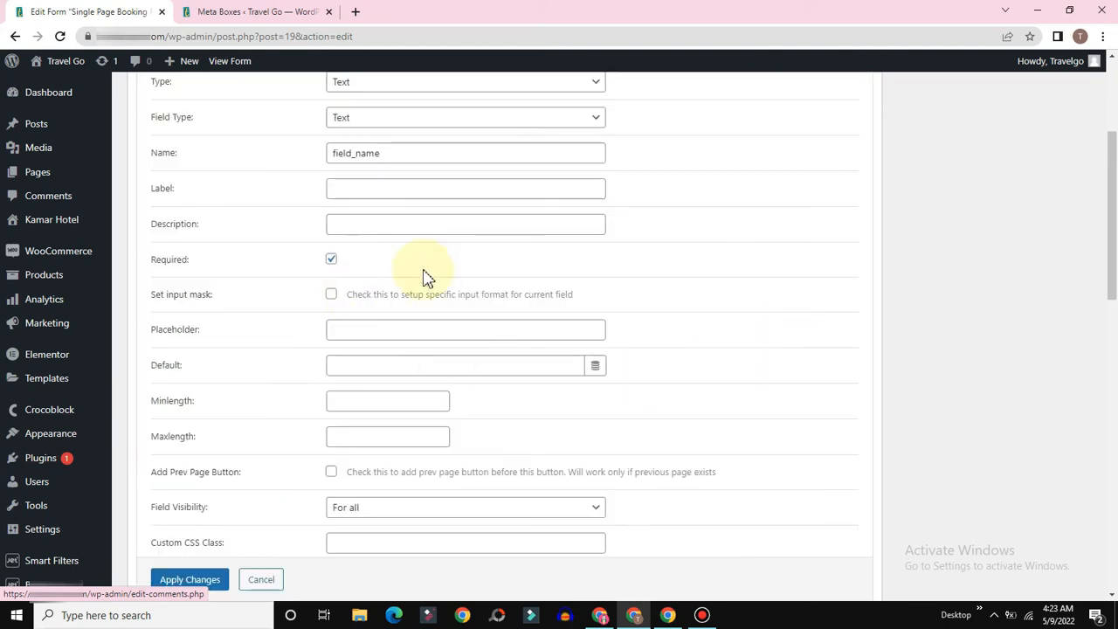
scroll(425, 274, "up", 3)
left_click(404, 292)
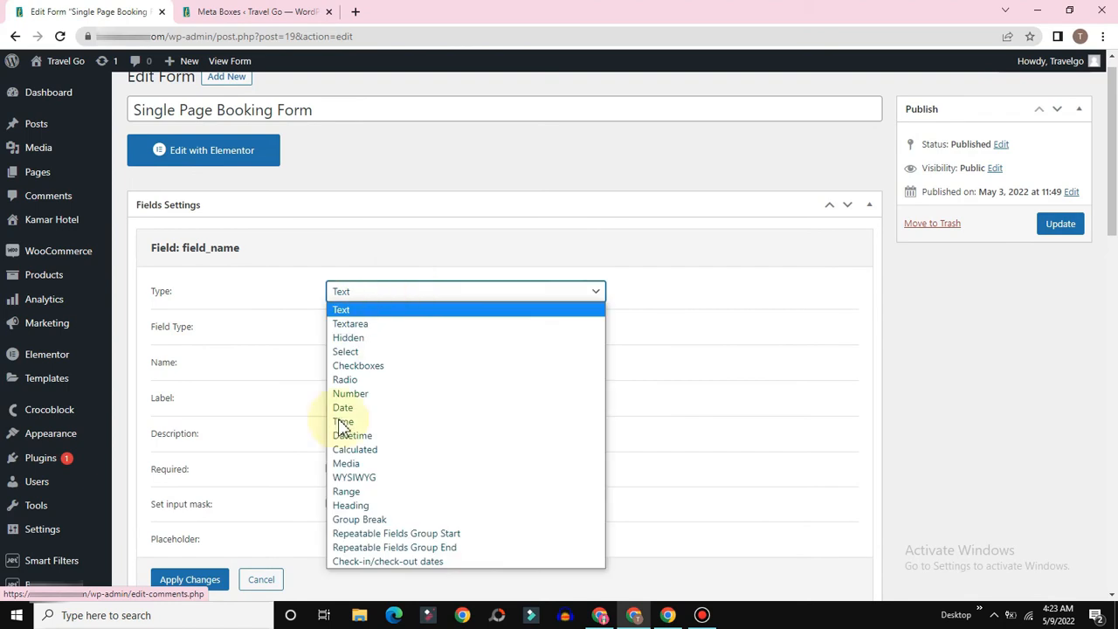
left_click(373, 451)
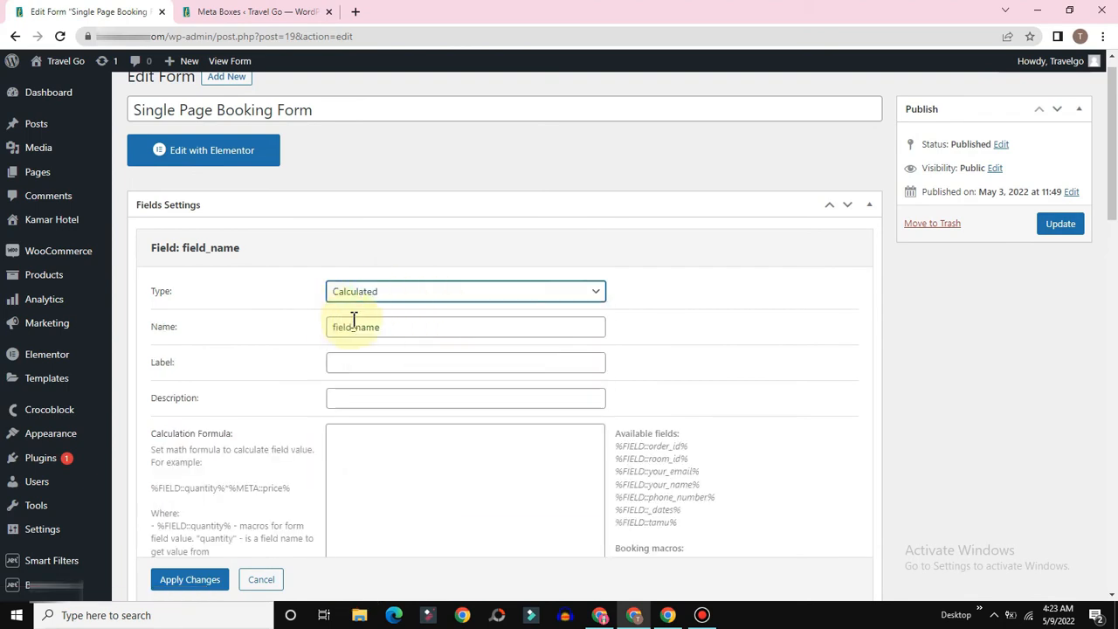
Step: Rename the calculated field total and give it the label Jumlah Harga
left_click(399, 333)
key("BackSpace")
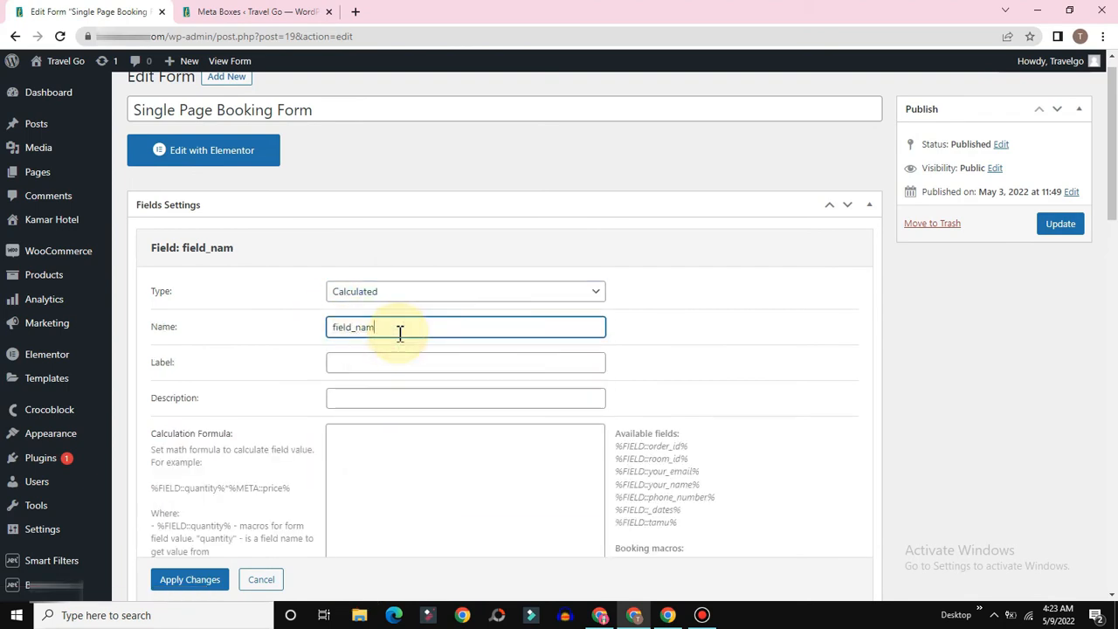
key("BackSpace")
key("BackSpace")
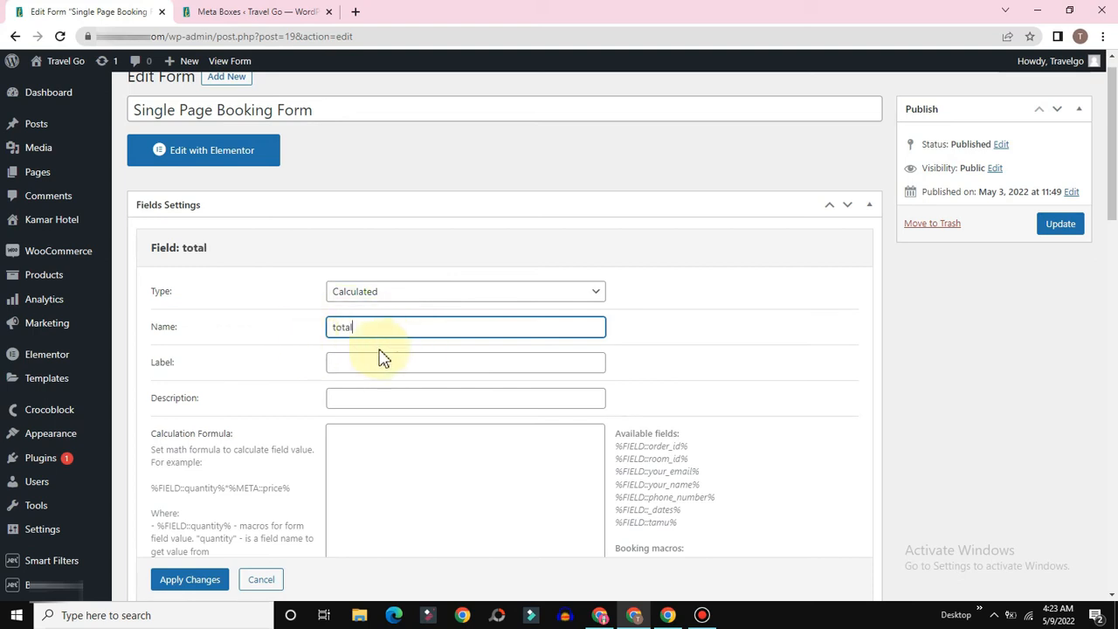
left_click(371, 354)
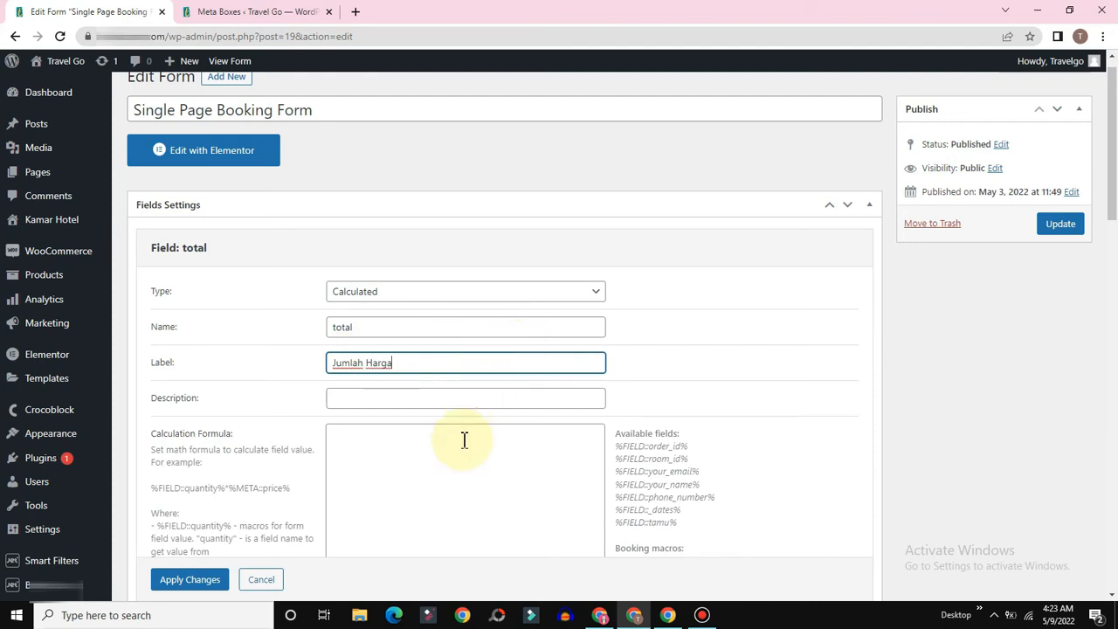
scroll(462, 440, "down", 2)
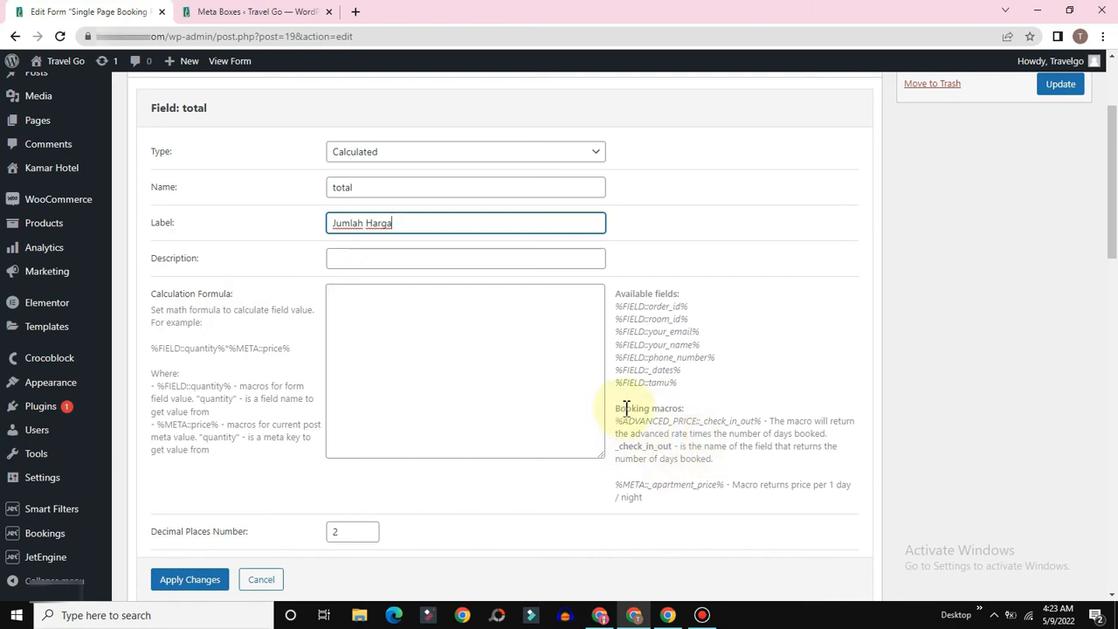
Step: Paste %ADVANCED_PRICE::_check_in_out% into the formula and change it to _dates
mouse_move(619, 408)
left_mouse_down()
mouse_move(716, 412)
mouse_move(631, 434)
mouse_move(616, 423)
left_mouse_up()
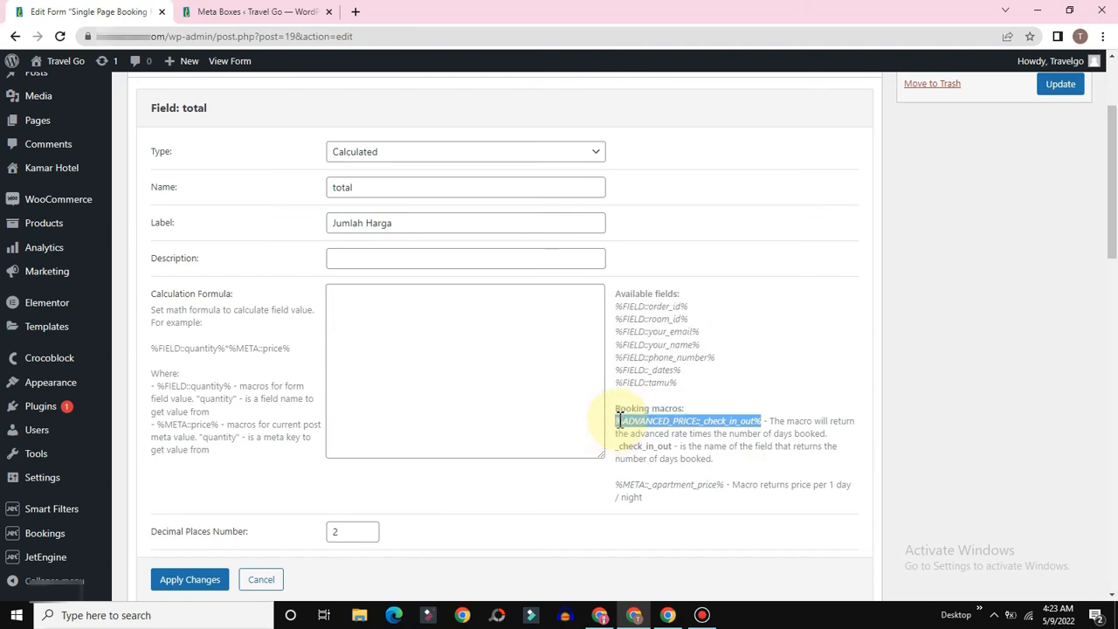
right_click(719, 420)
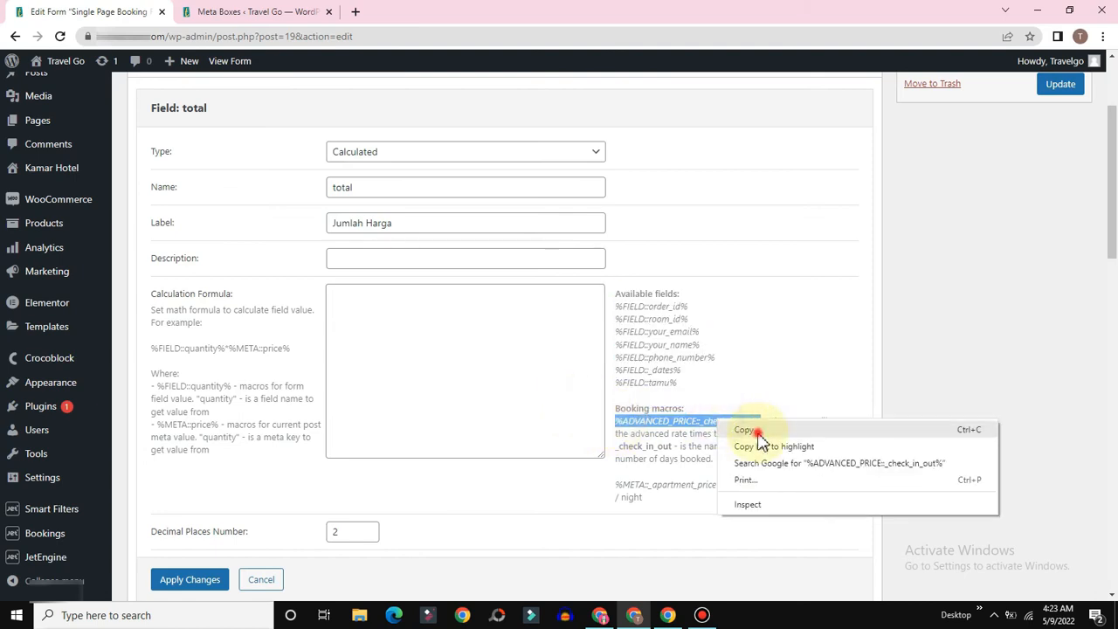
left_click(755, 432)
left_click(410, 310)
right_click(410, 310)
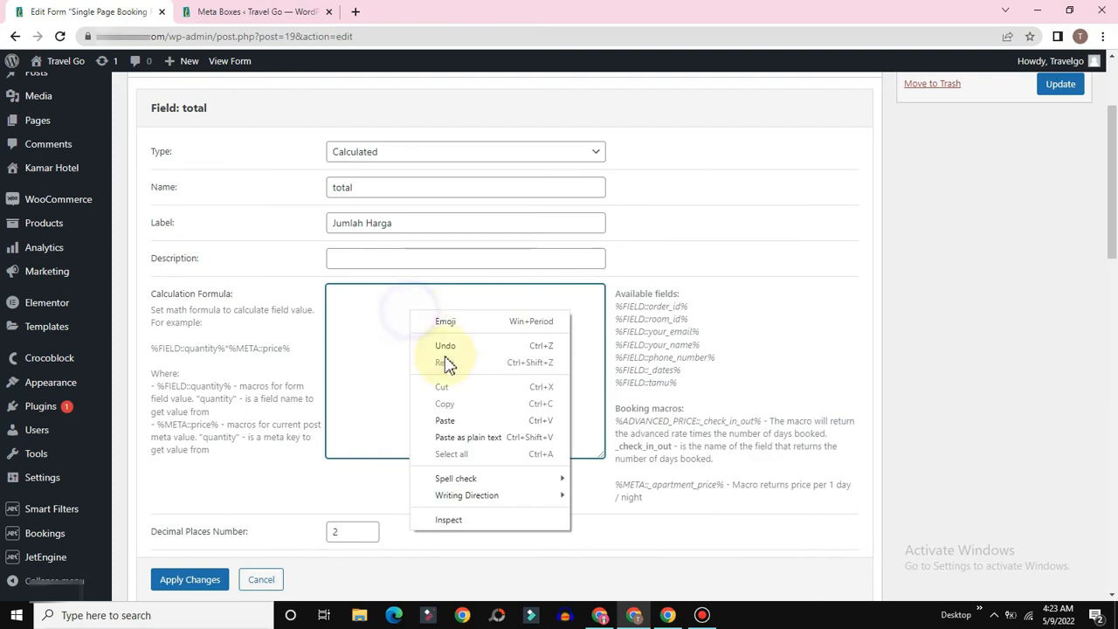
left_click(443, 419)
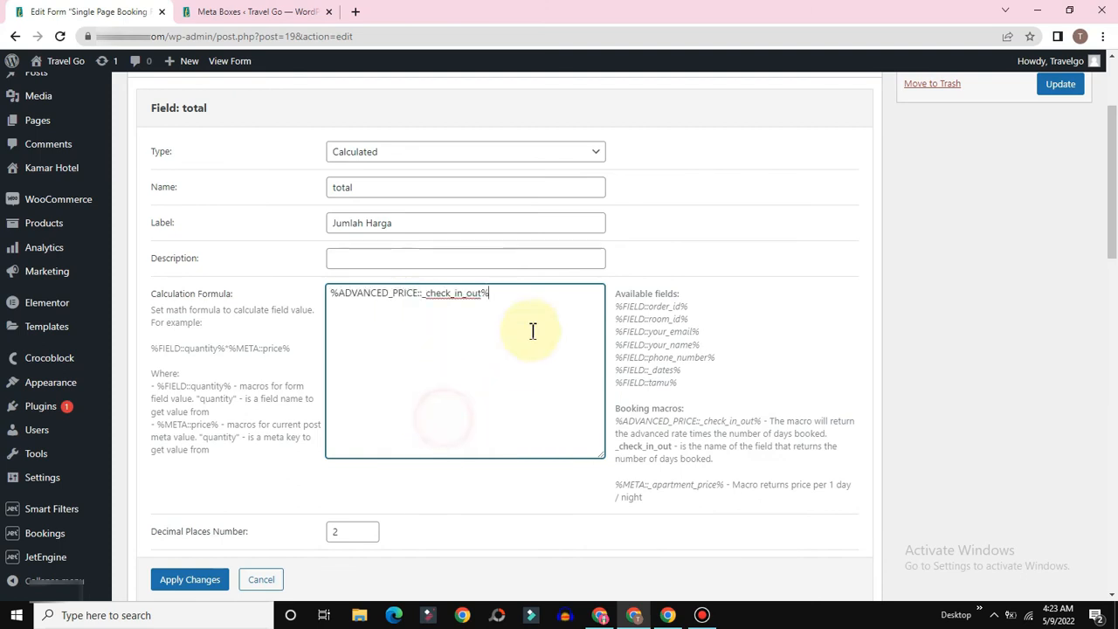
left_click(480, 294)
key("BackSpace")
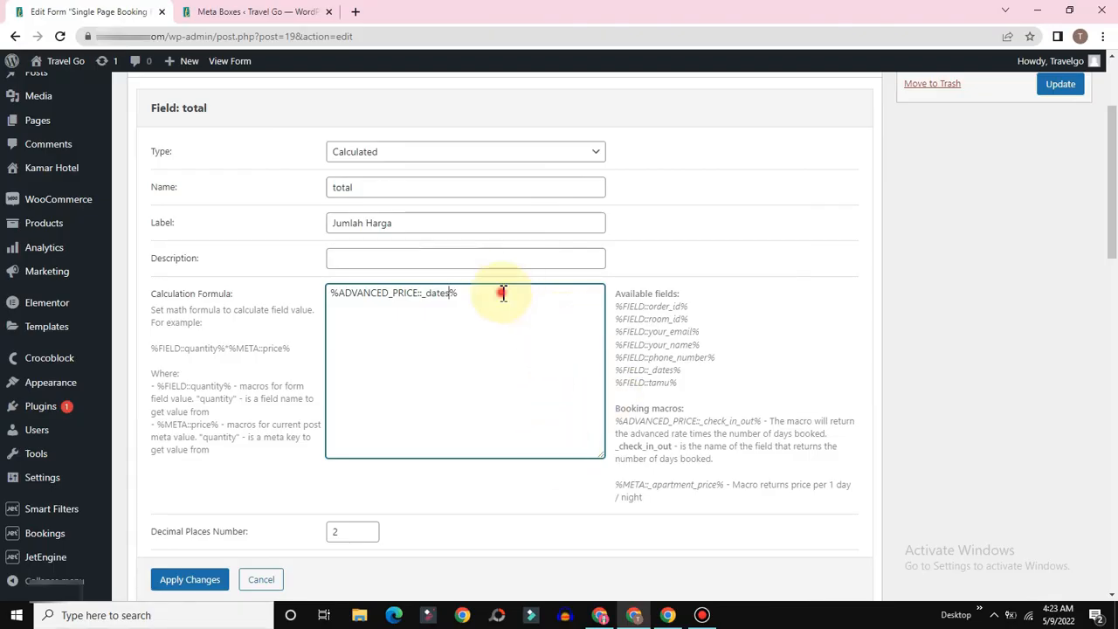
left_click(503, 294)
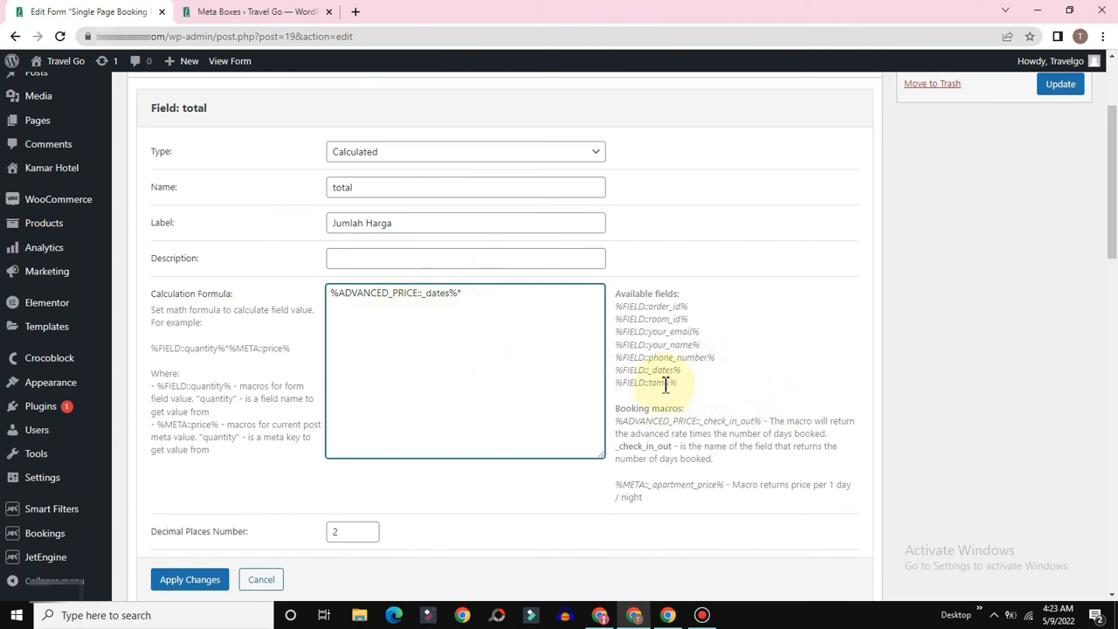
Step: Copy %FIELD::tamu% from Available fields and append it after the '*'
left_click_drag(678, 384, 620, 388)
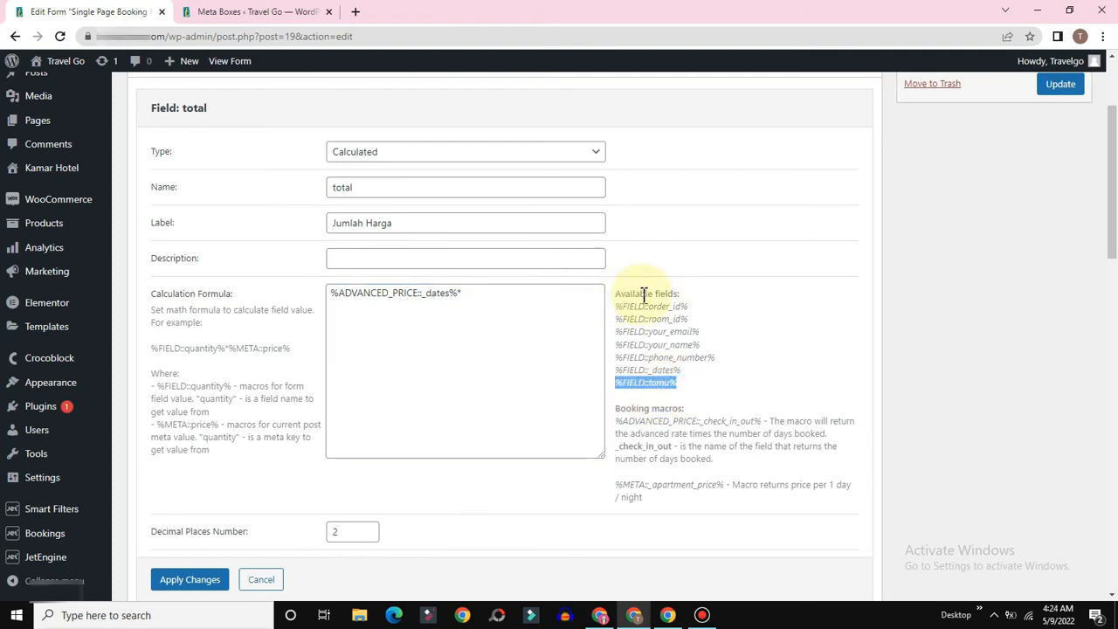
right_click(657, 385)
left_click(669, 394)
left_click(478, 288)
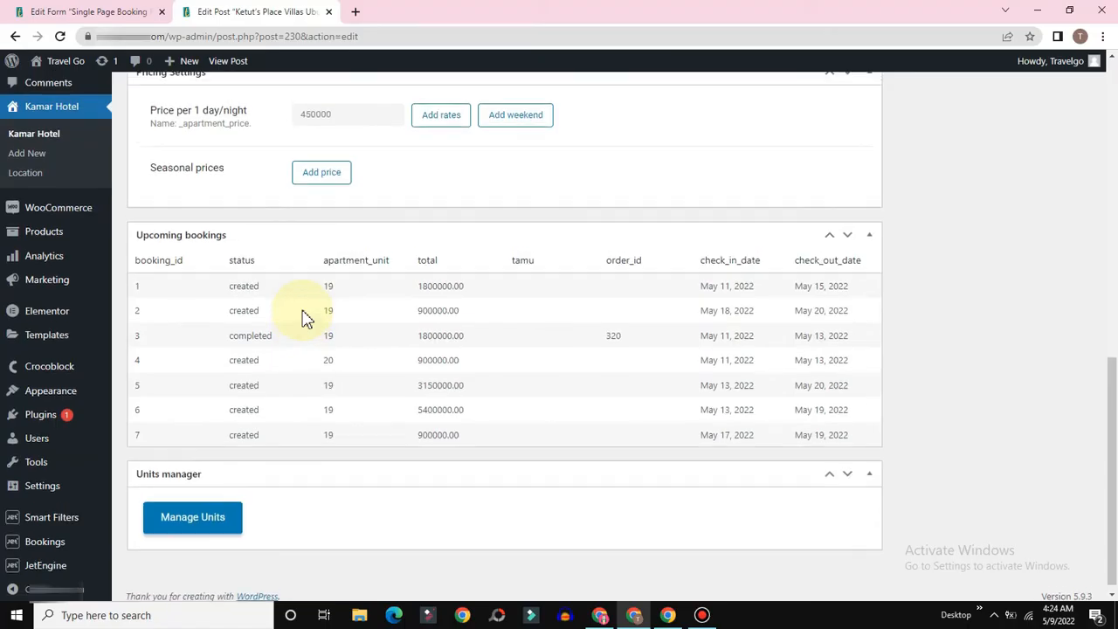
scroll(305, 317, "up", 2)
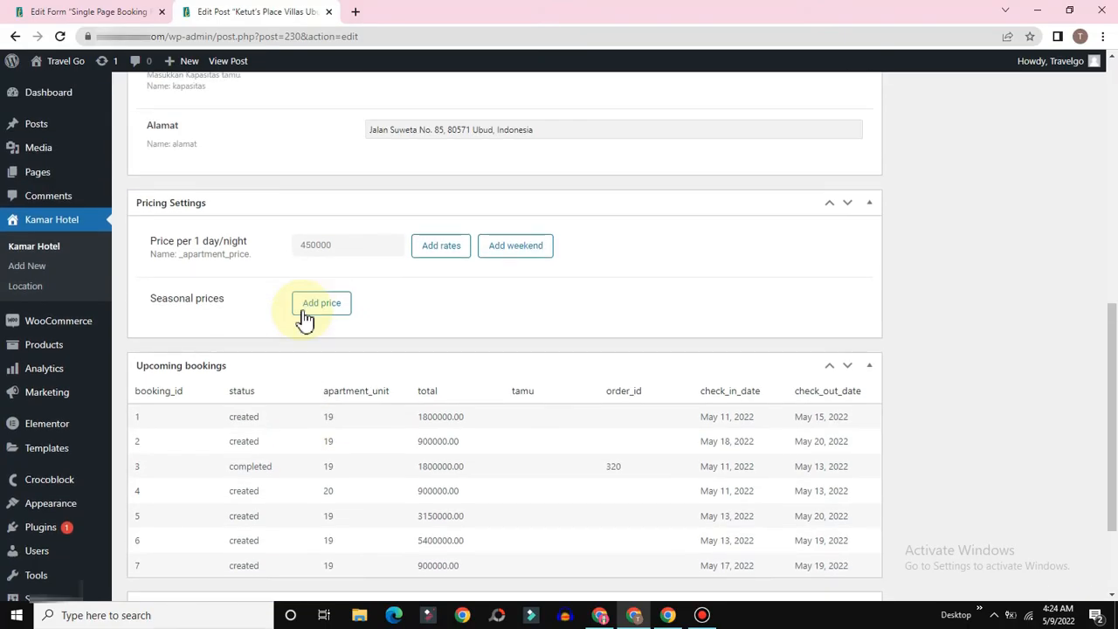
scroll(443, 305, "up", 2)
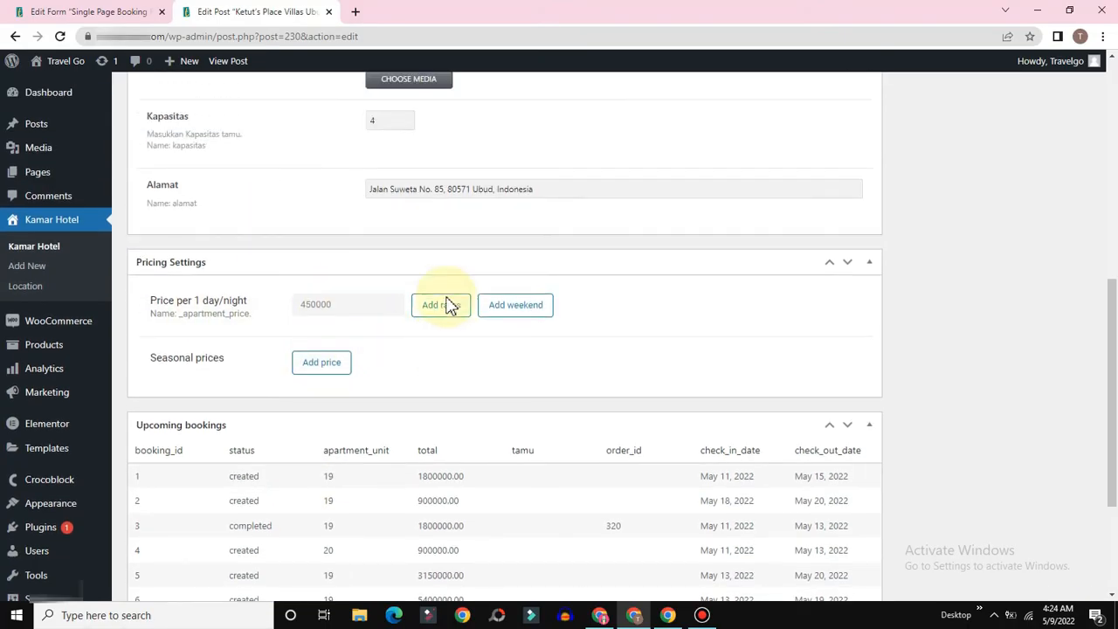
scroll(424, 375, "down", 3)
left_click(343, 173)
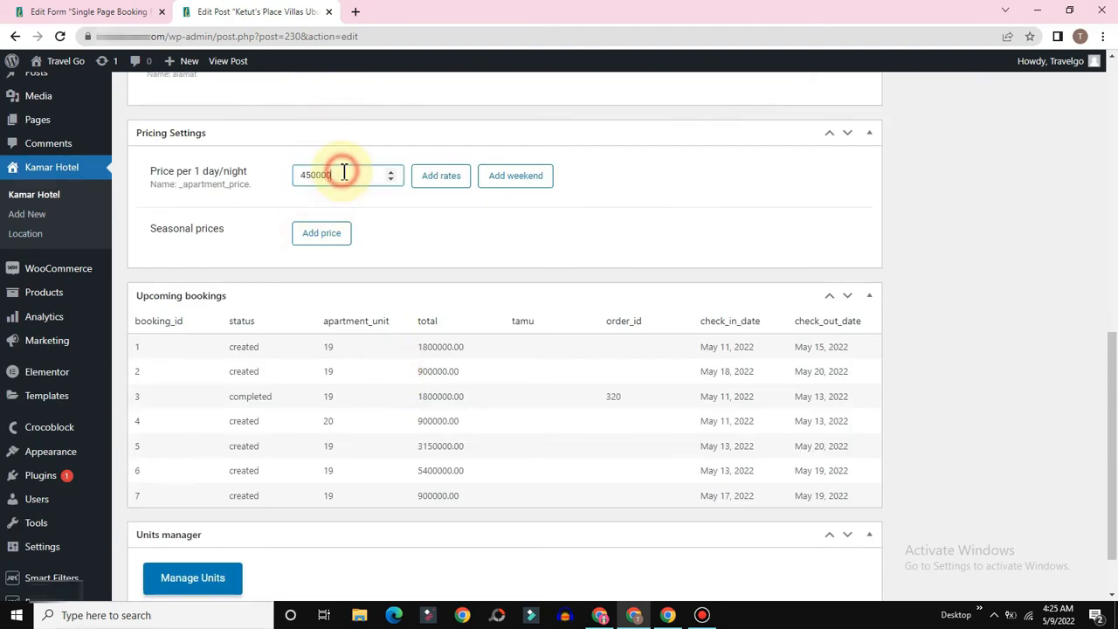
left_click_drag(352, 176, 290, 190)
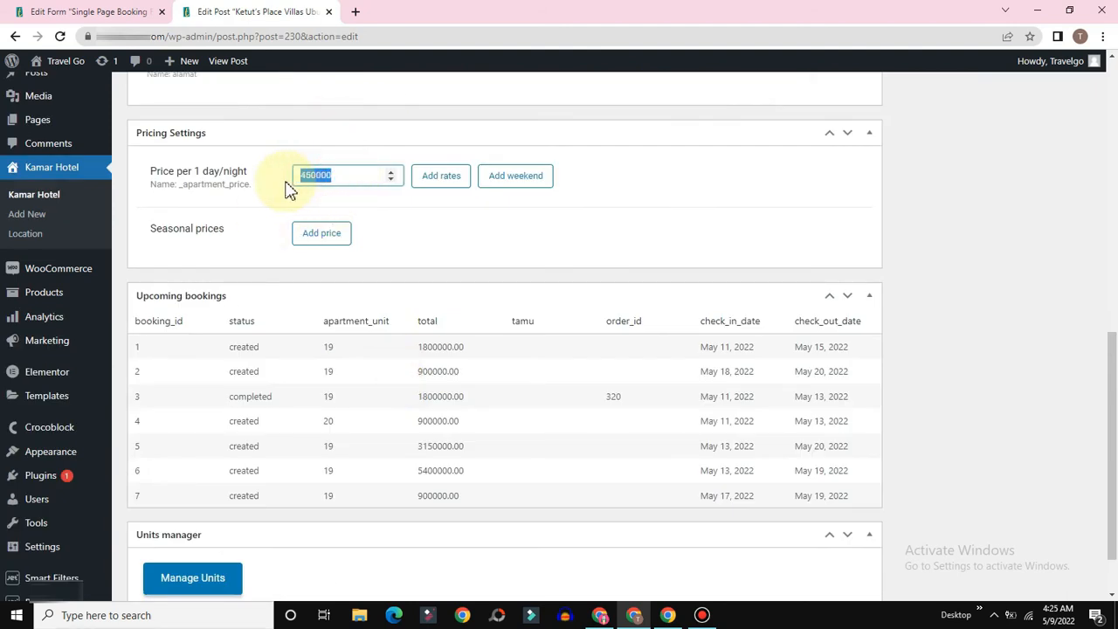
left_click(338, 176)
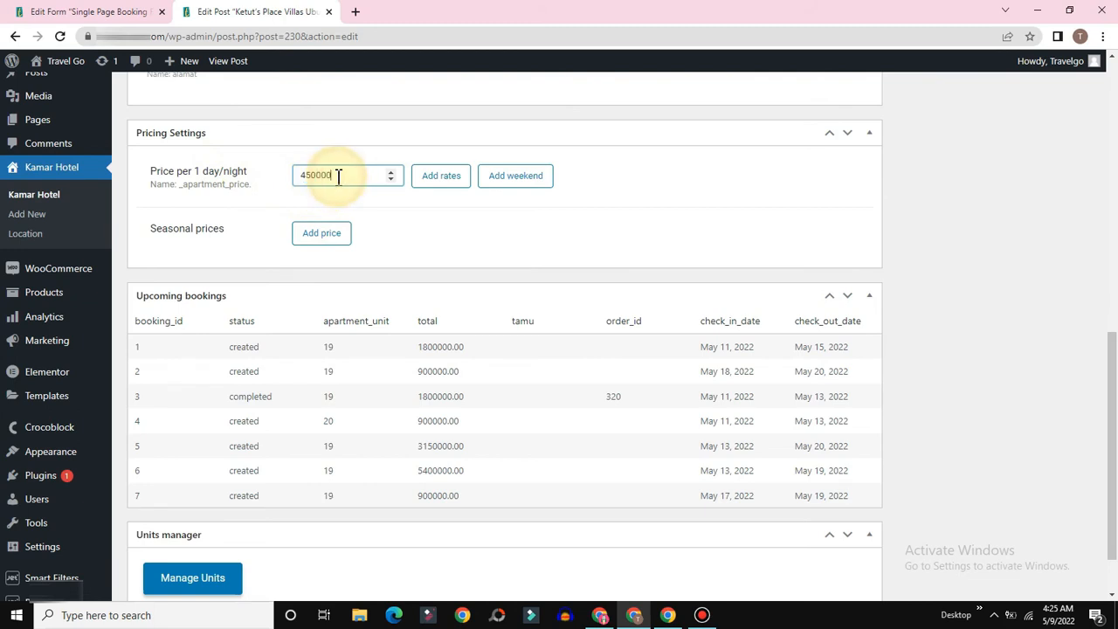
left_click(50, 11)
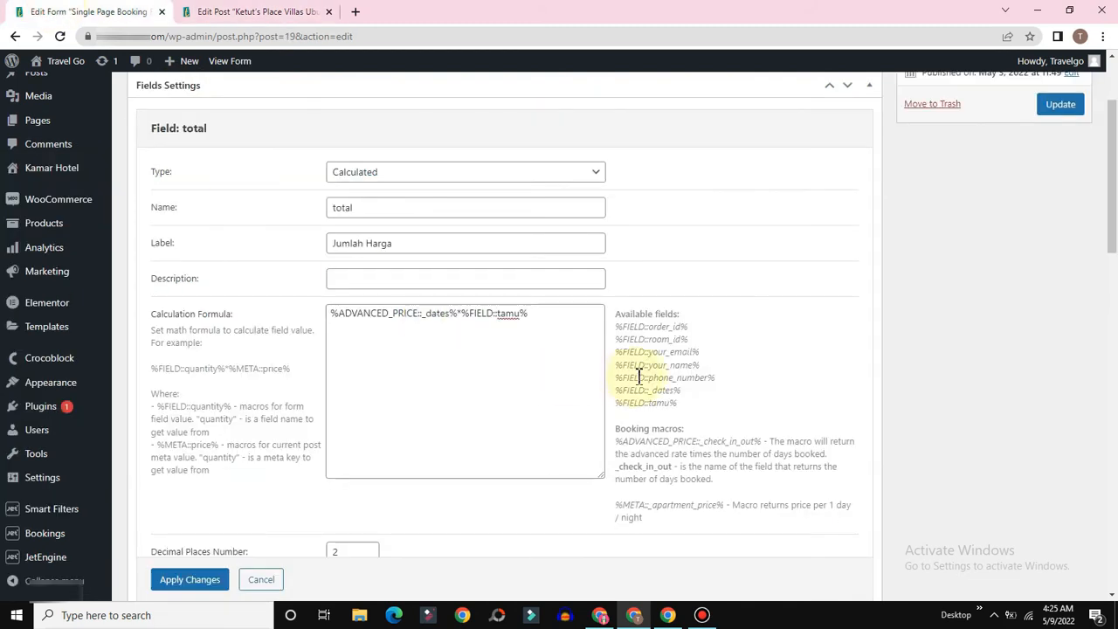
Step: Give the total field the calculated-value prefix IDR and apply its changes
left_click(530, 313)
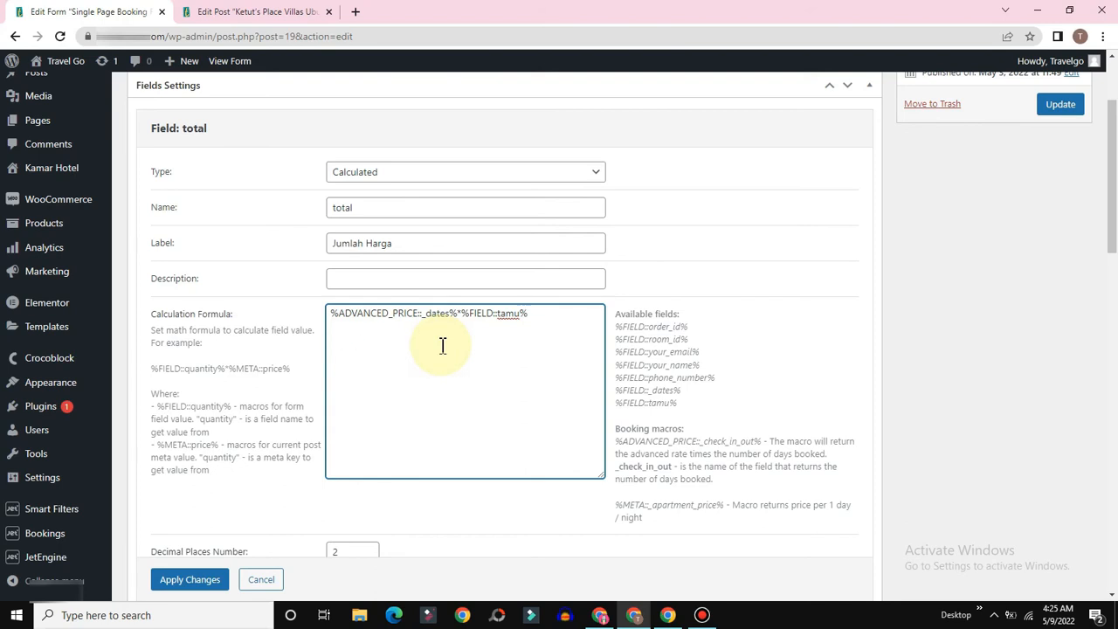
scroll(510, 323, "down", 3)
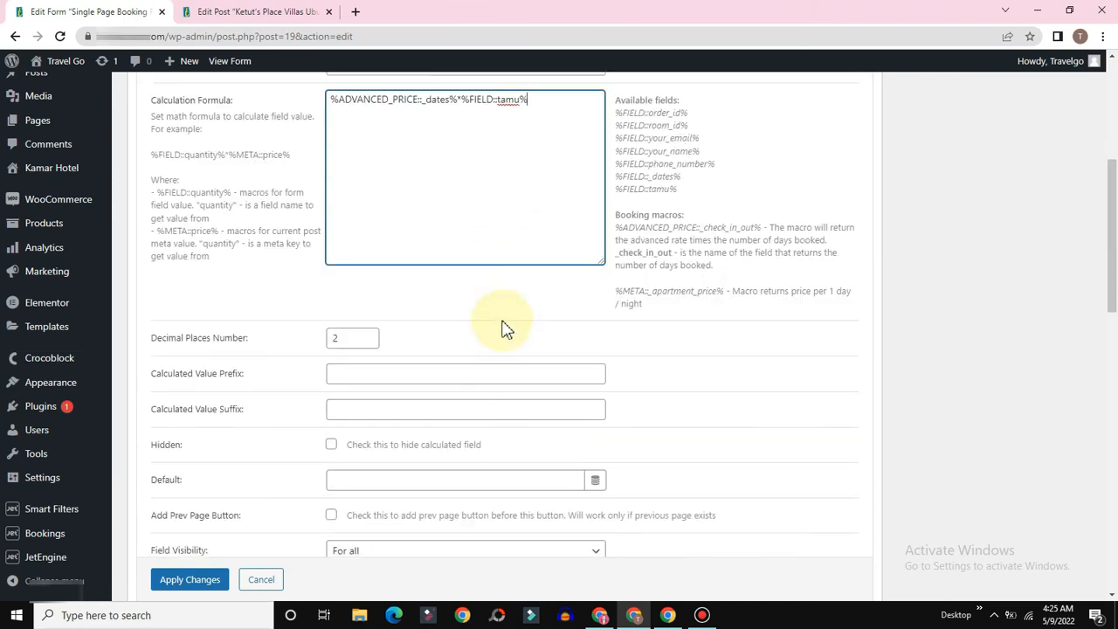
scroll(200, 349, "down", 2)
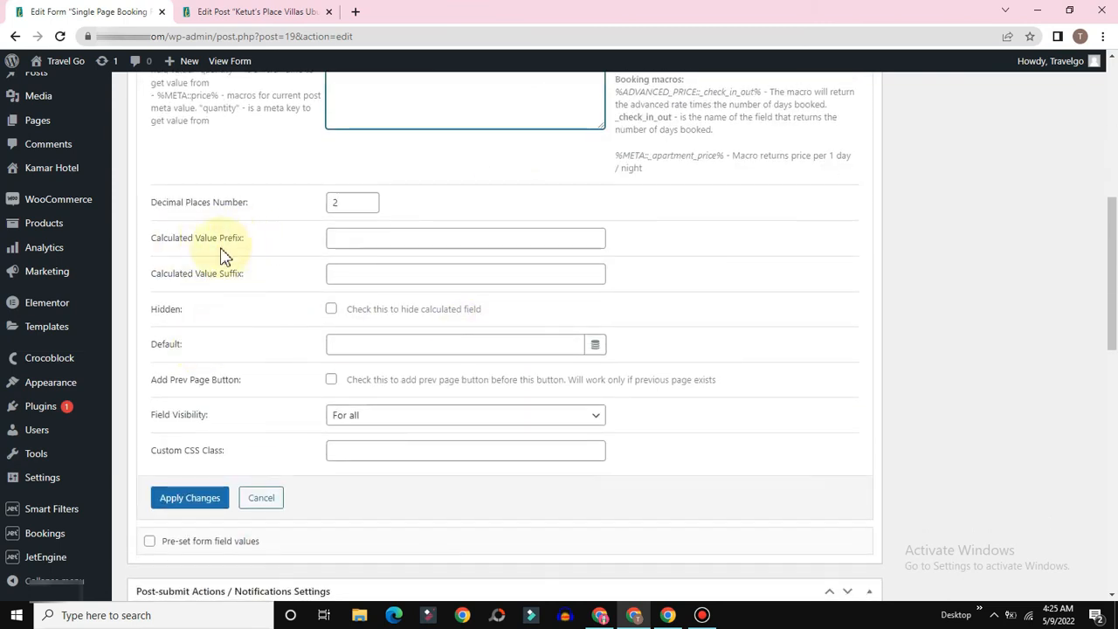
left_click(358, 239)
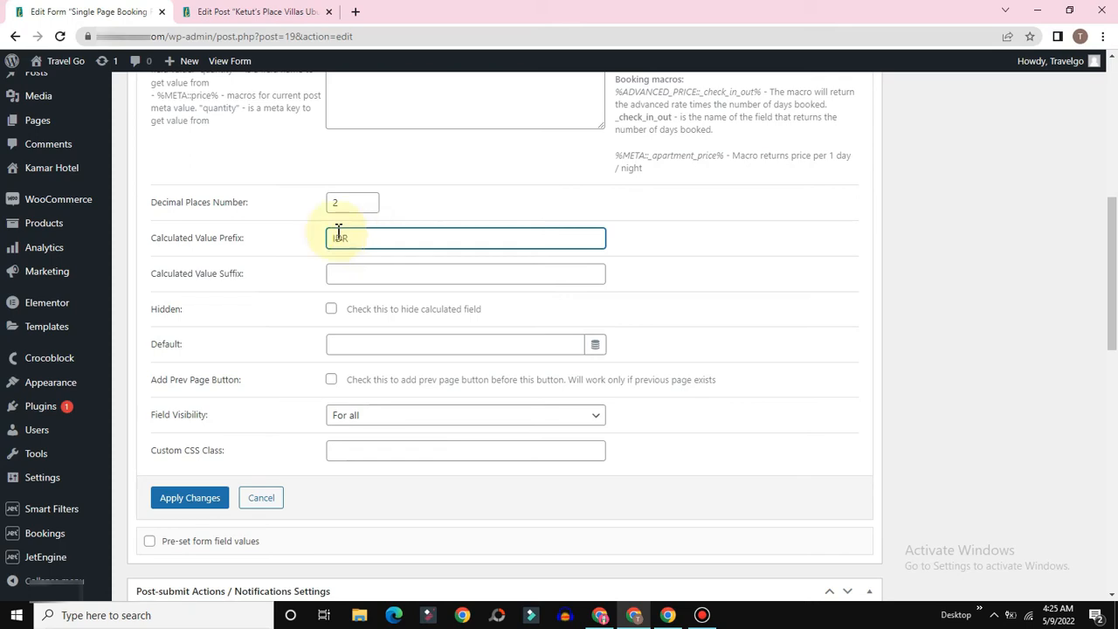
type("IDR")
left_click(174, 504)
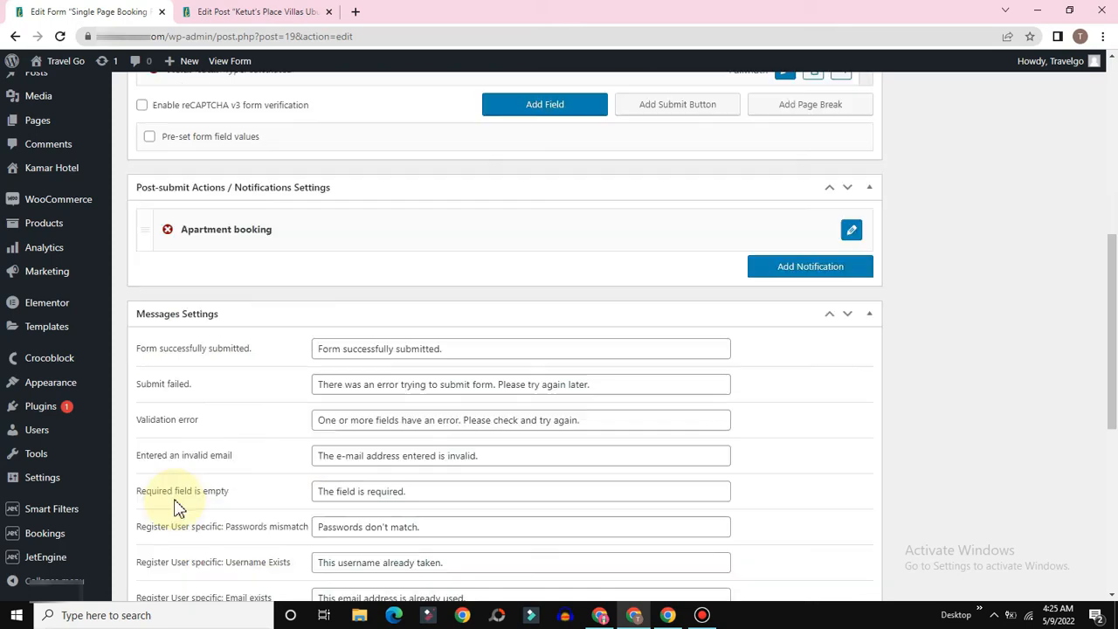
Step: Drag the Booking Now submit button below the total field, confirm its label and apply
scroll(644, 317, "up", 3)
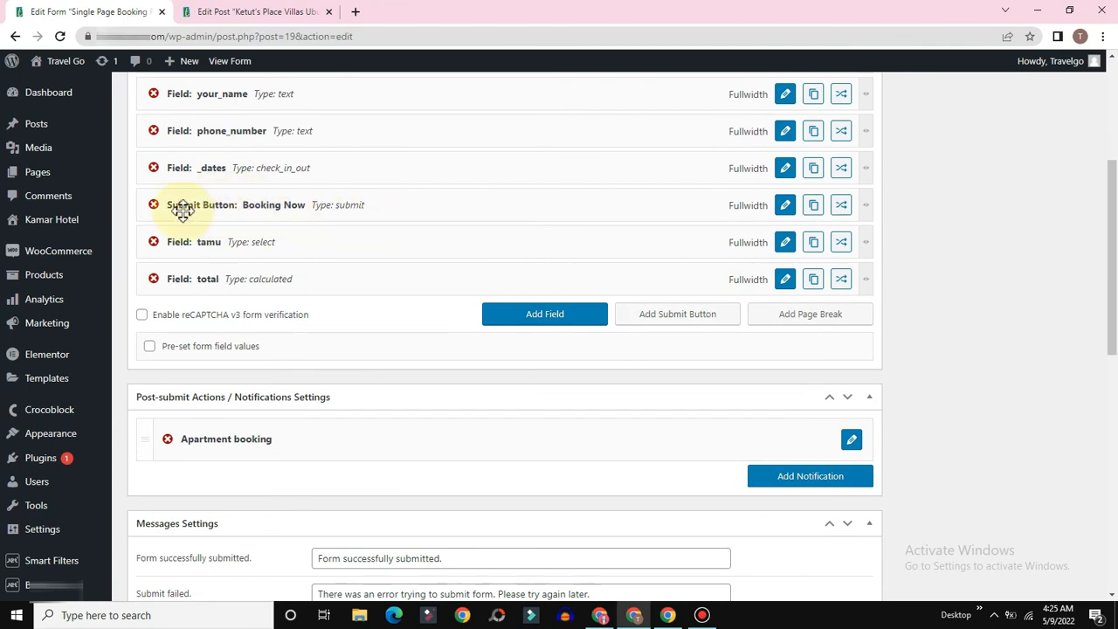
left_click_drag(227, 205, 197, 264)
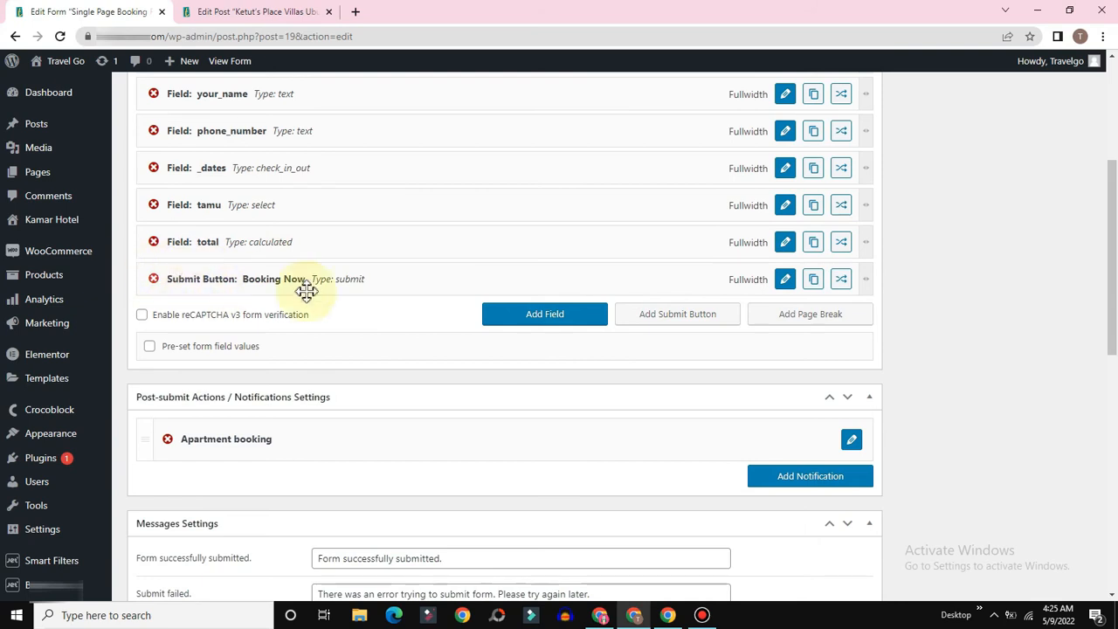
left_click(785, 279)
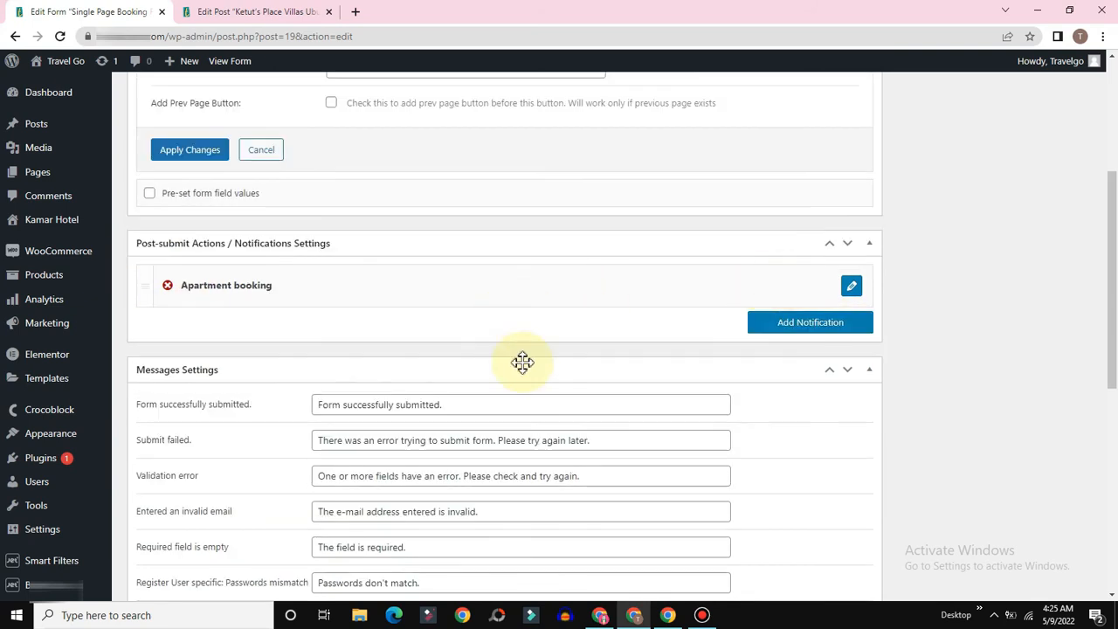
scroll(398, 231, "up", 2)
scroll(398, 232, "up", 1)
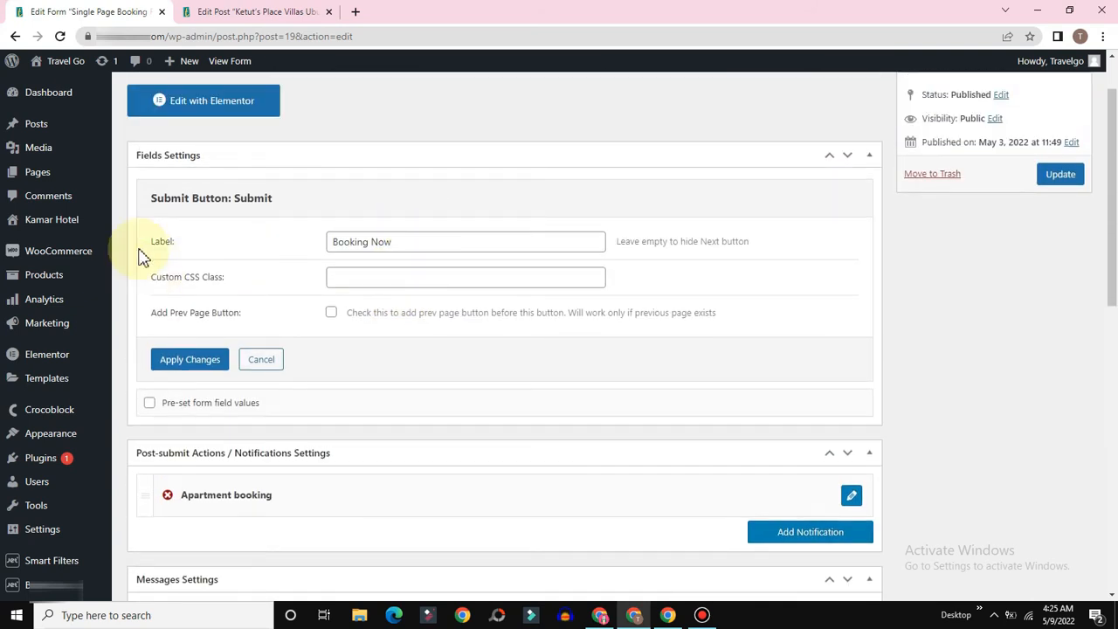
left_click(407, 241)
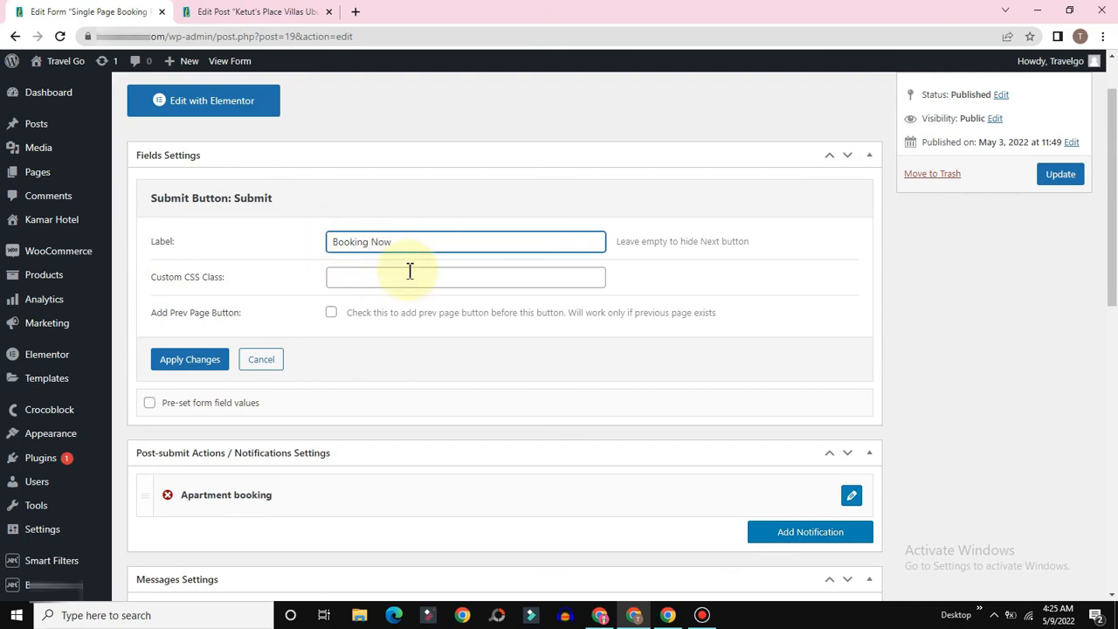
left_click(197, 361)
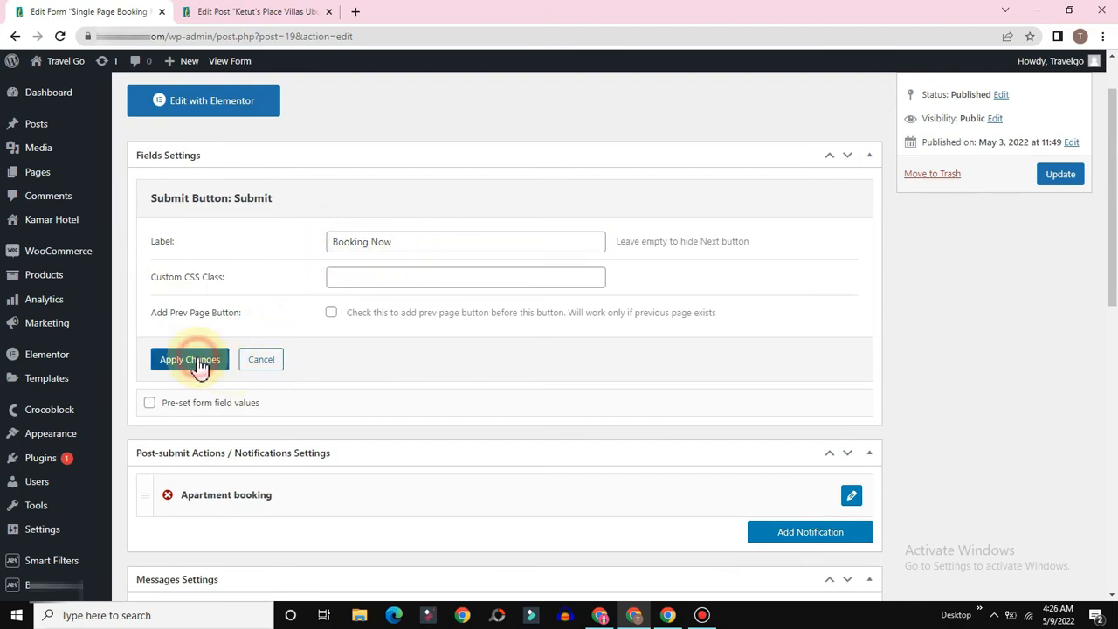
scroll(589, 245, "down", 3)
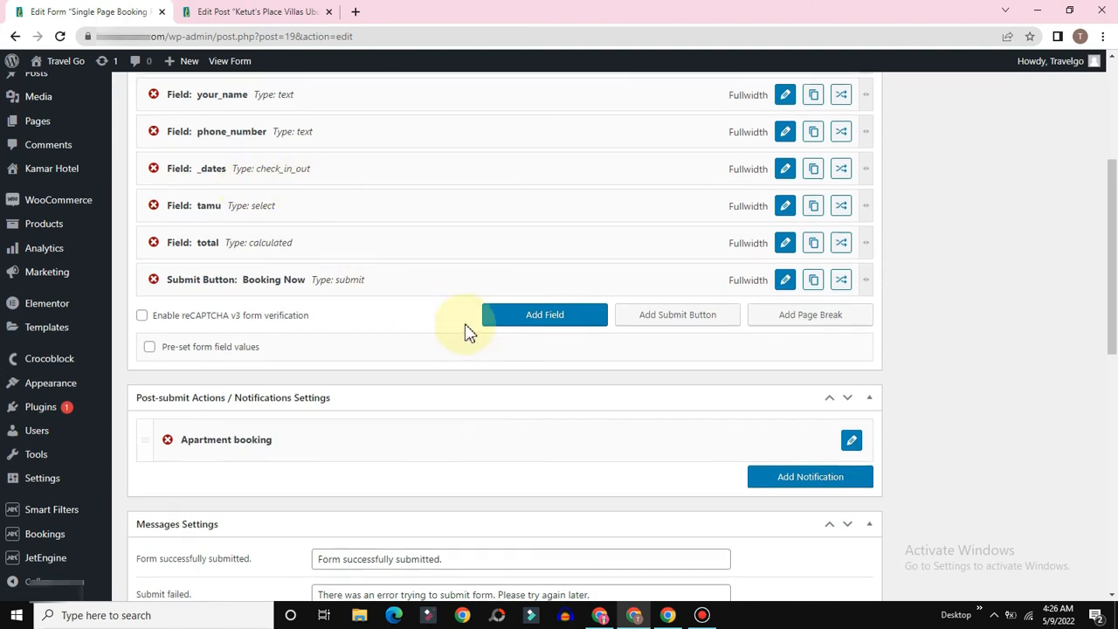
scroll(464, 332, "up", 2)
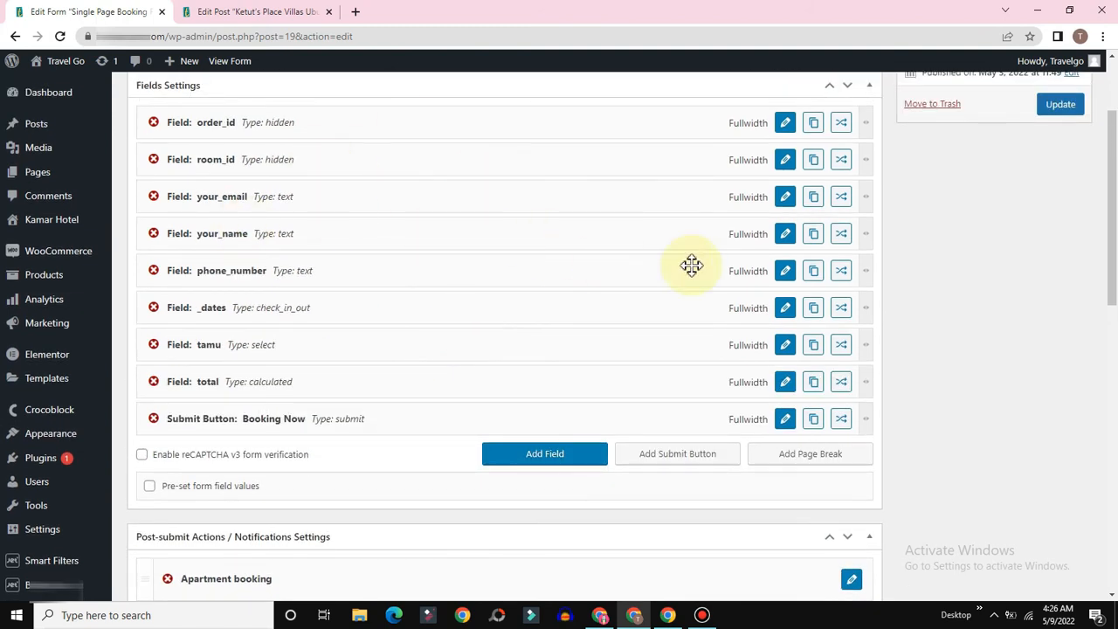
Step: Review the order_id, room_id, your_email and phone_number field settings without changing them
left_click(786, 123)
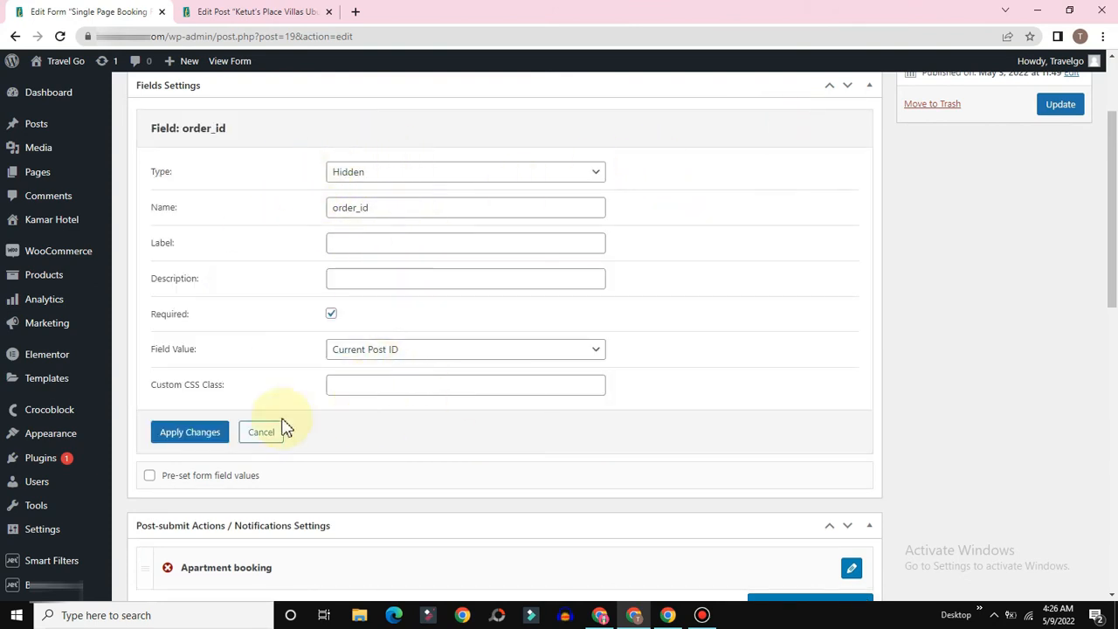
left_click(258, 433)
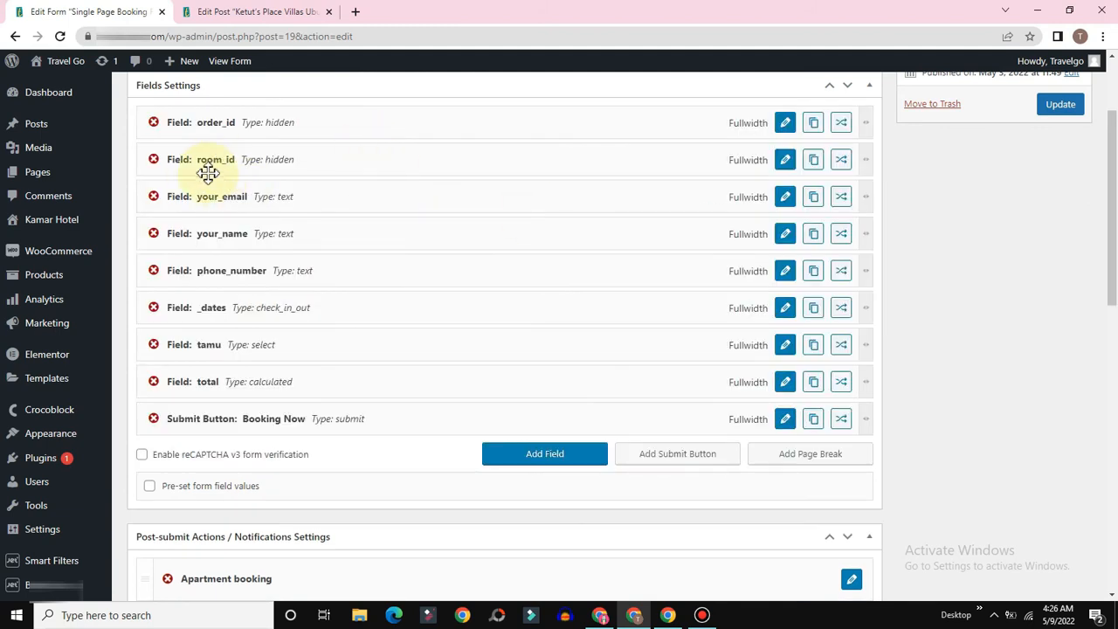
left_click(782, 162)
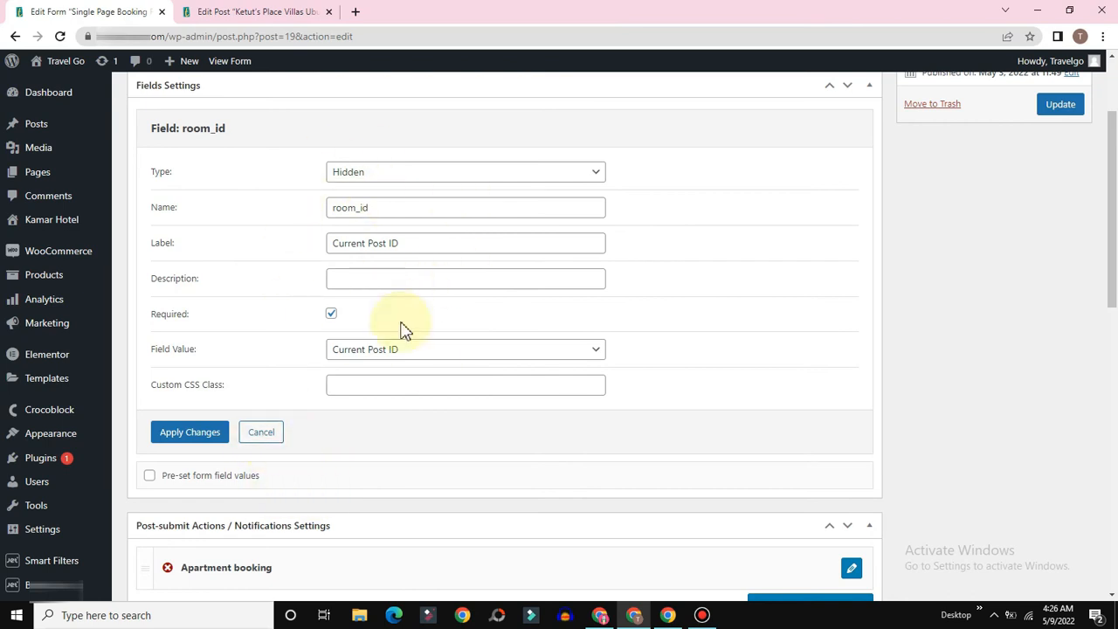
left_click(263, 434)
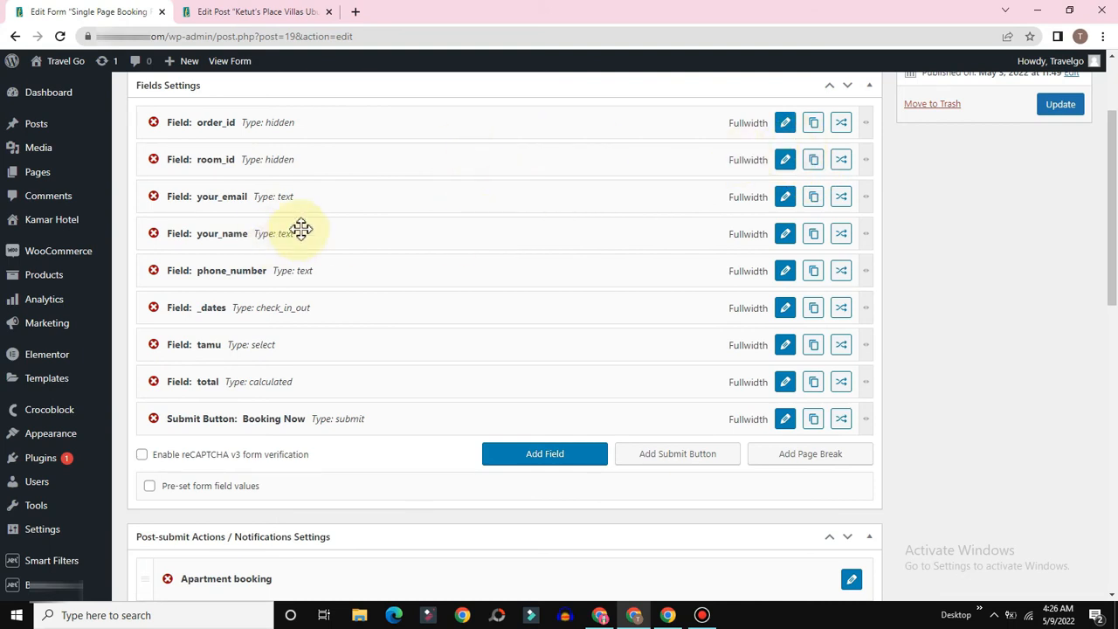
left_click(781, 202)
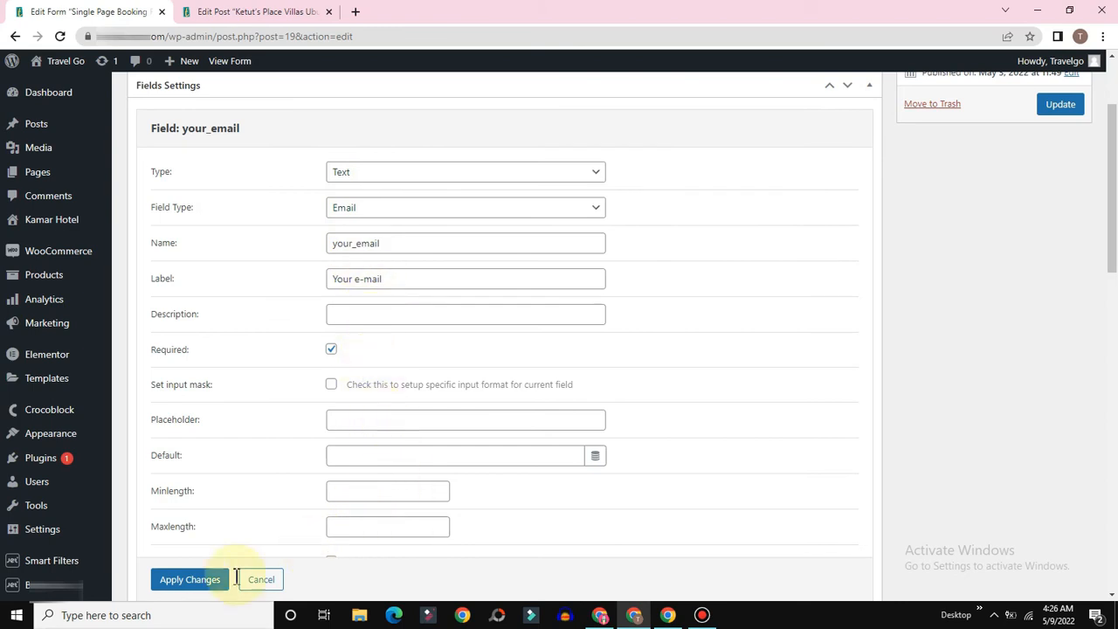
left_click(206, 581)
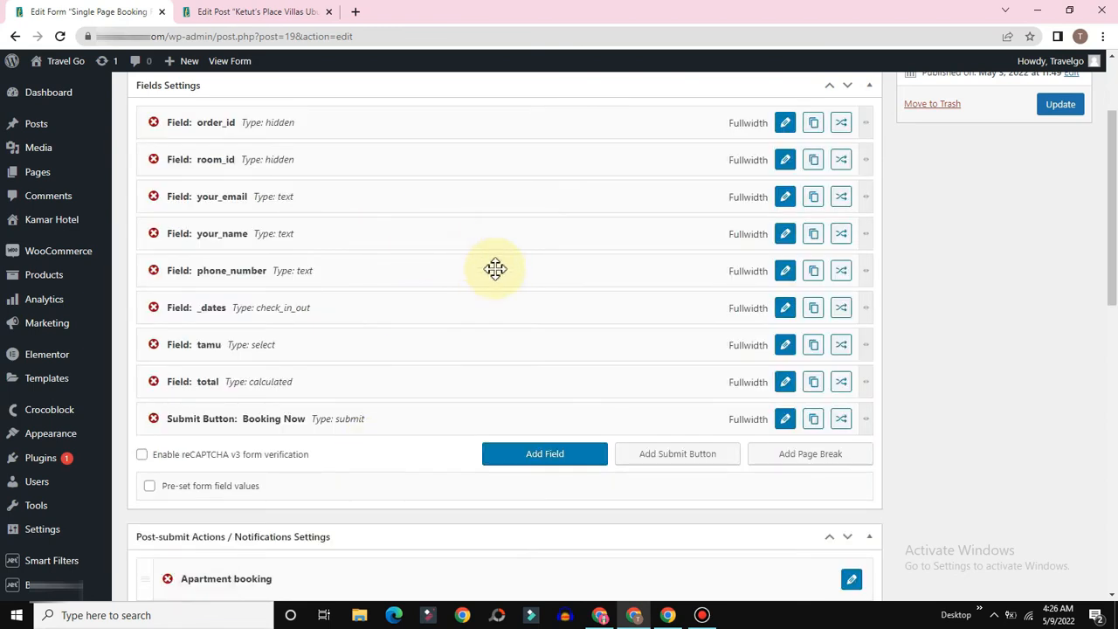
left_click(786, 273)
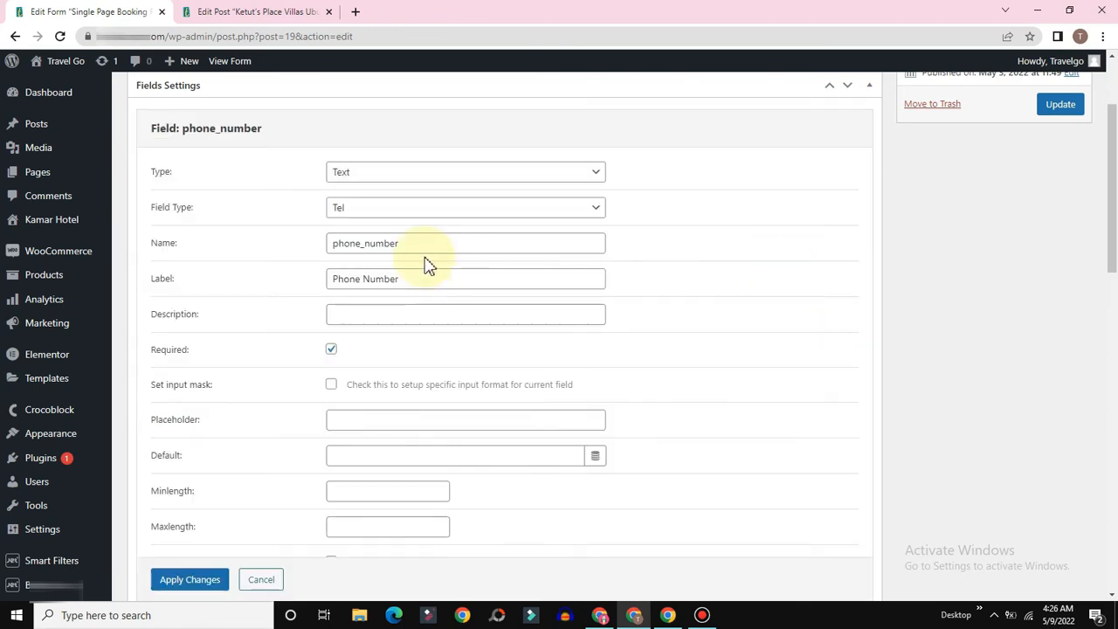
left_click(184, 583)
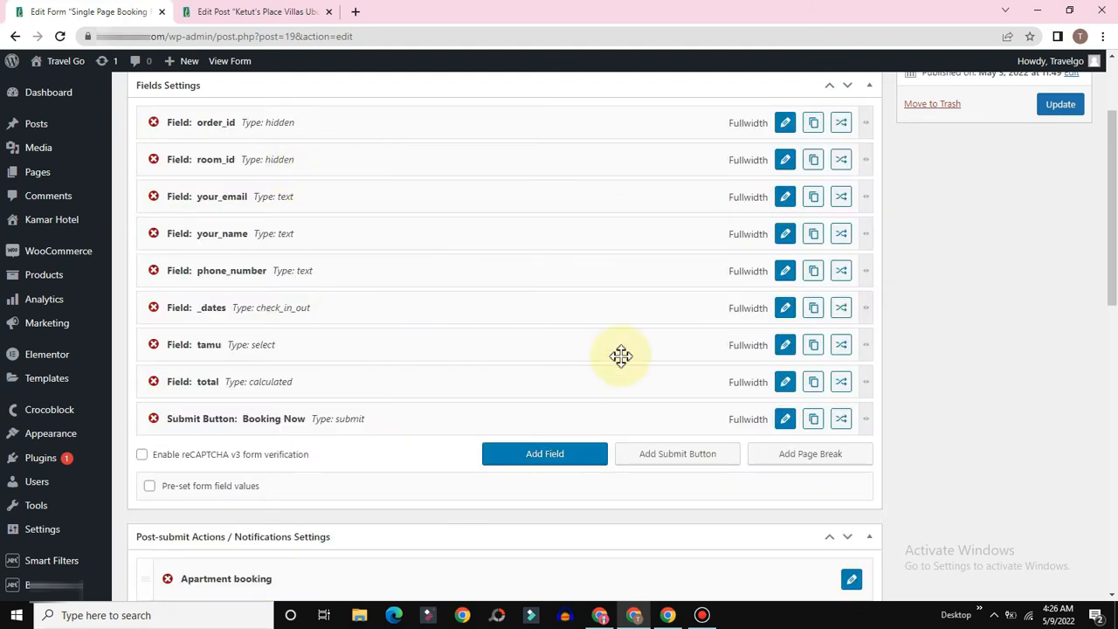
Step: Keep the _dates field's type as Check-in/check-out dates
left_click(785, 308)
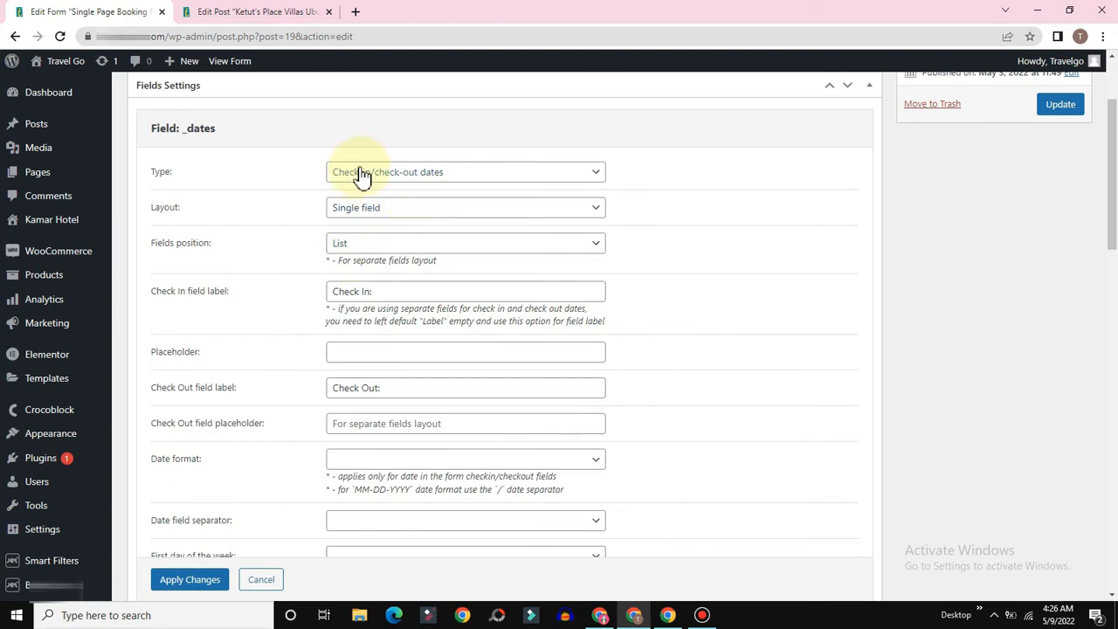
left_click(362, 173)
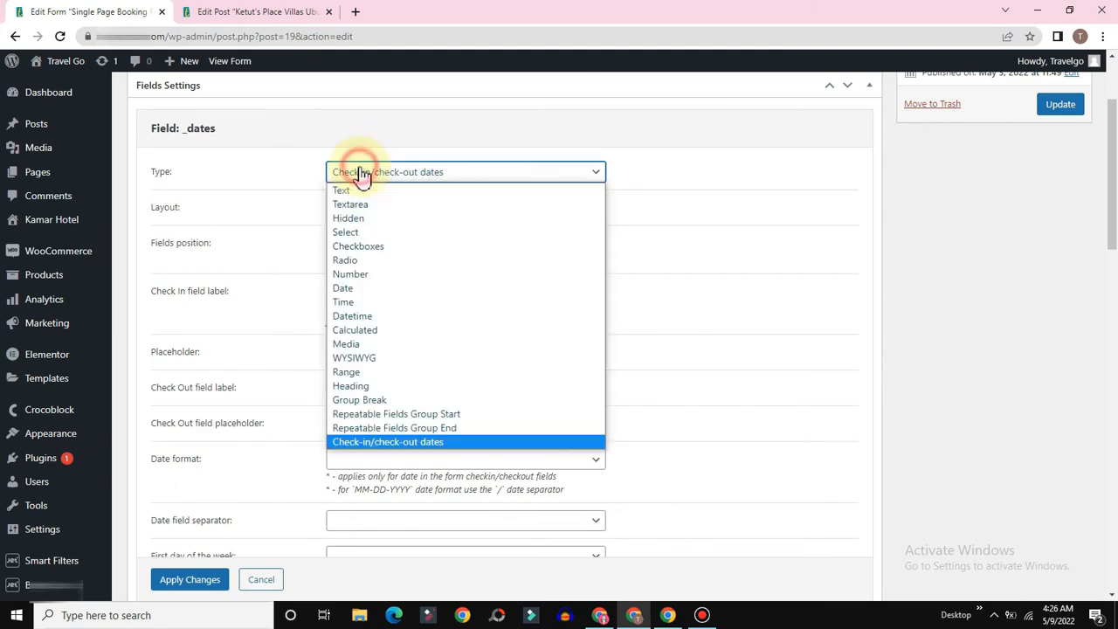
left_click(355, 443)
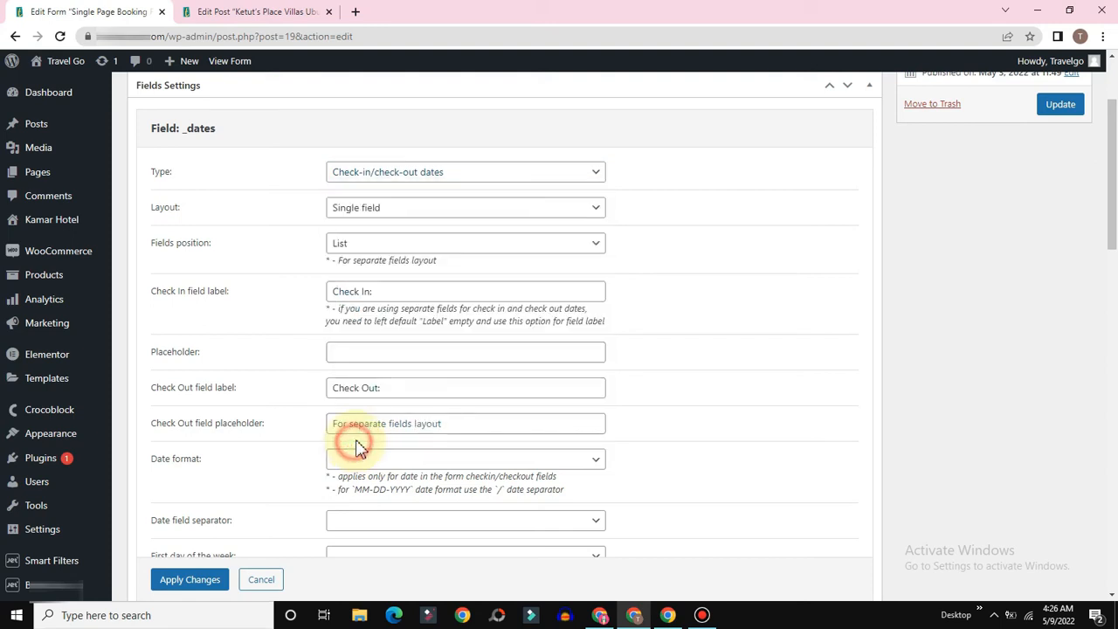
Step: Apply the _dates field changes and bring up the Apartment booking post-submit action's settings
left_click(197, 584)
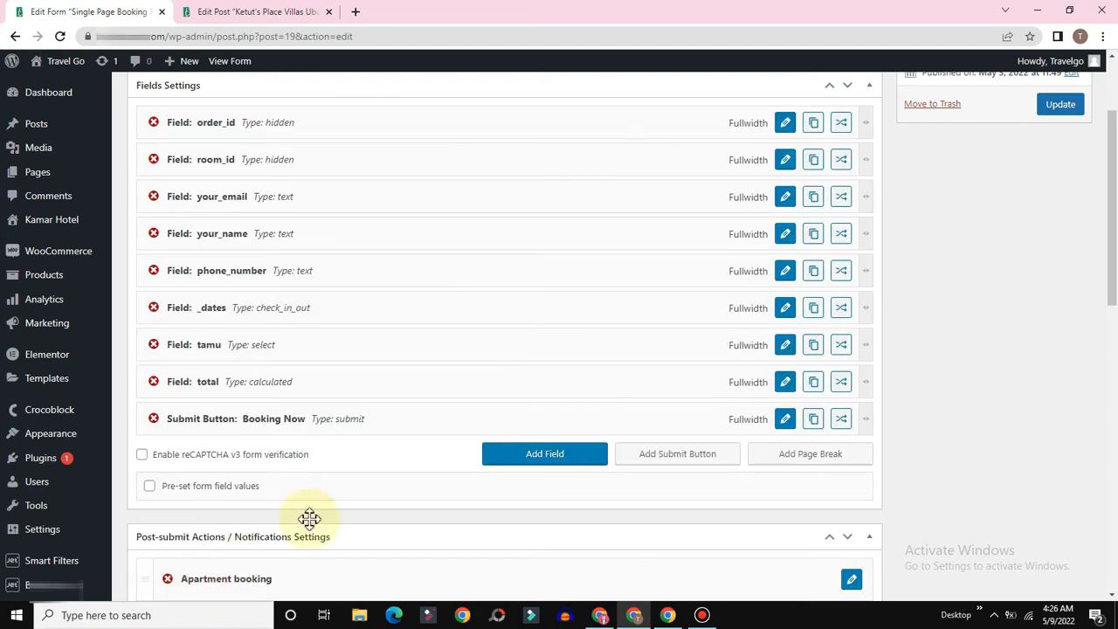
scroll(595, 414, "down", 1)
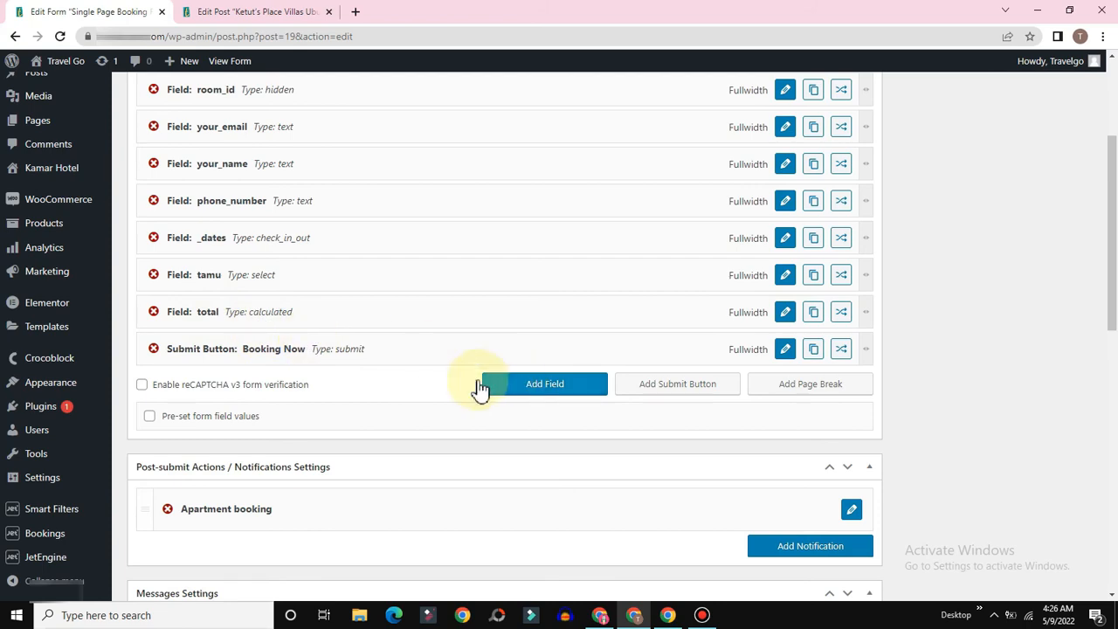
scroll(369, 388, "down", 4)
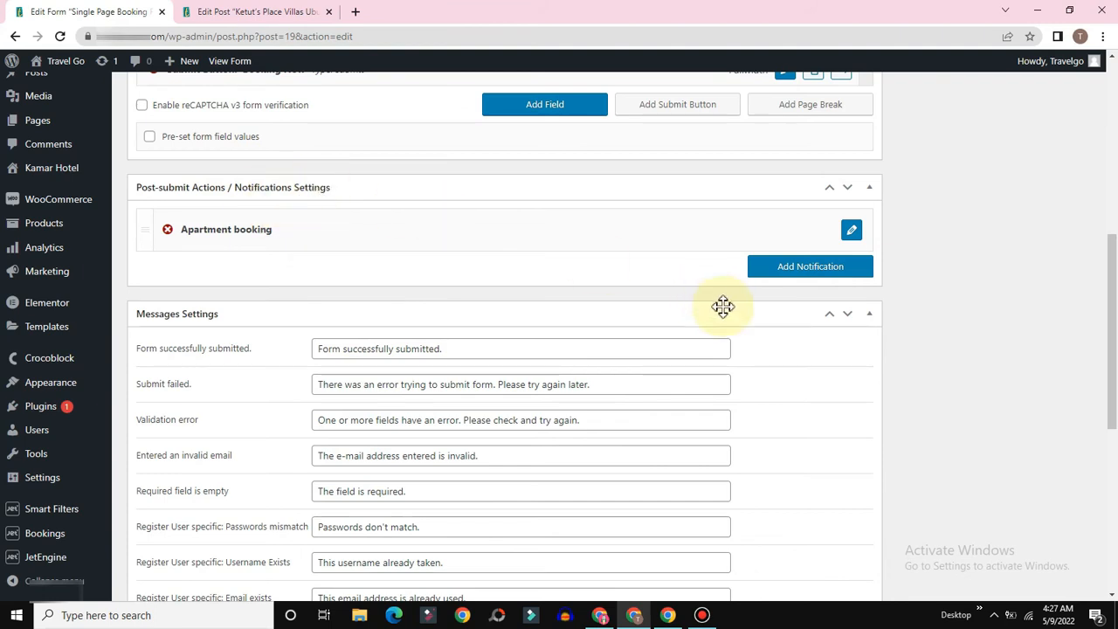
left_click(851, 231)
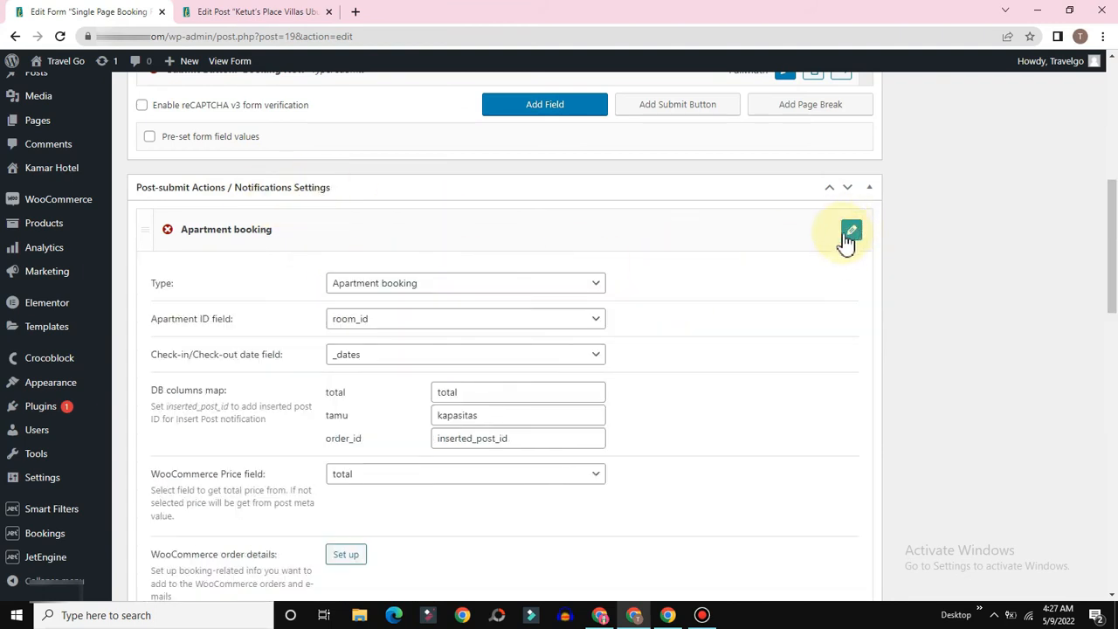
Step: Keep Apartment booking as the action type, with room_id as apartment ID and _dates as dates
scroll(541, 245, "down", 1)
left_click(432, 216)
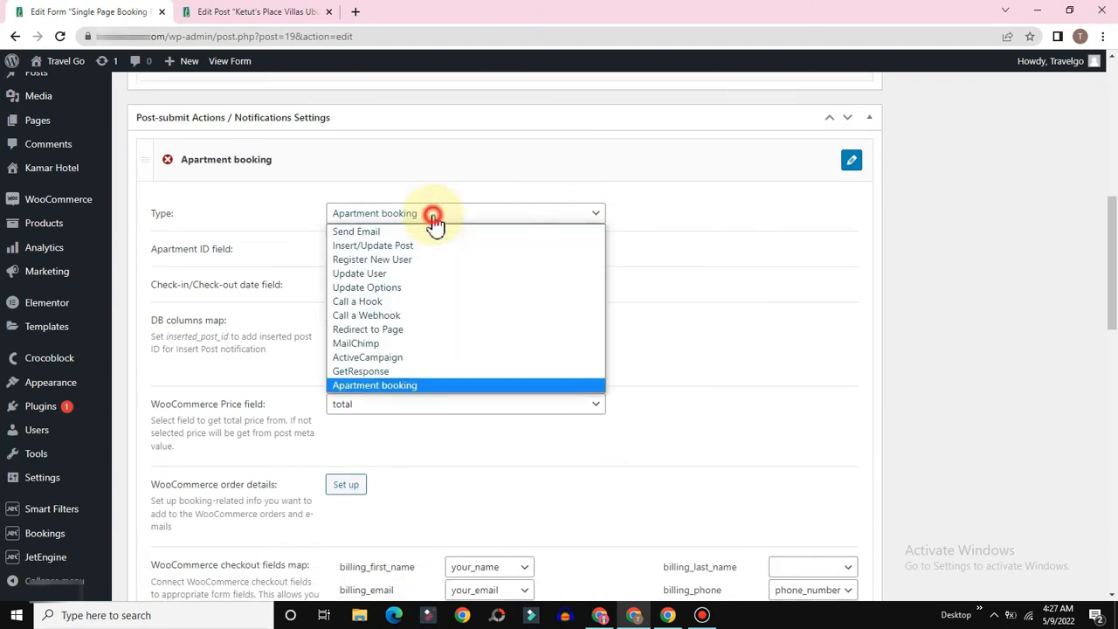
left_click(362, 385)
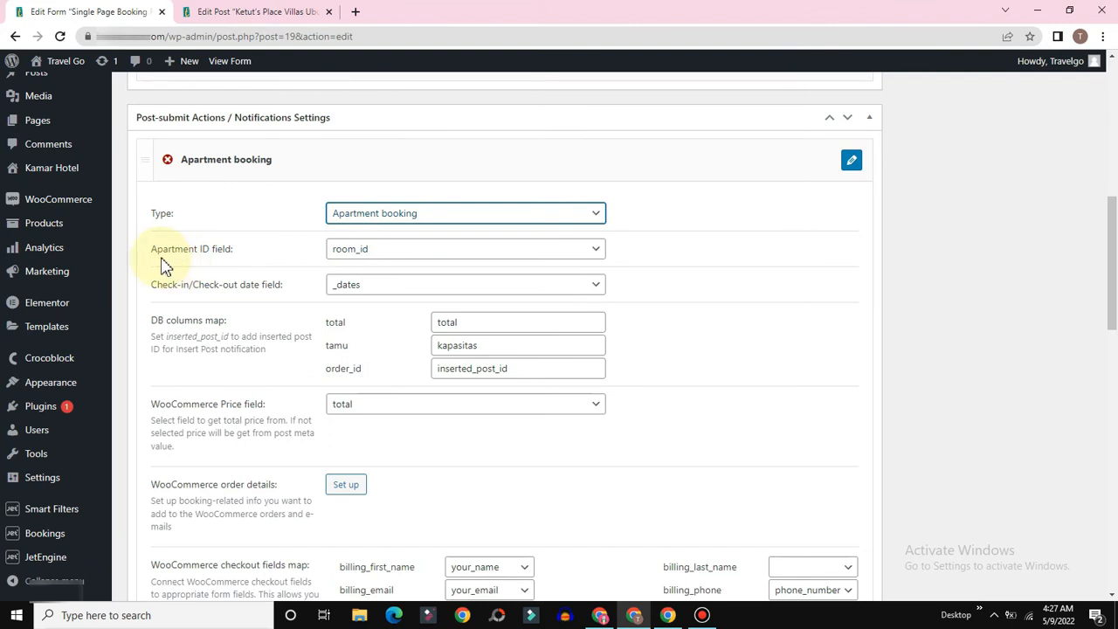
left_click(407, 252)
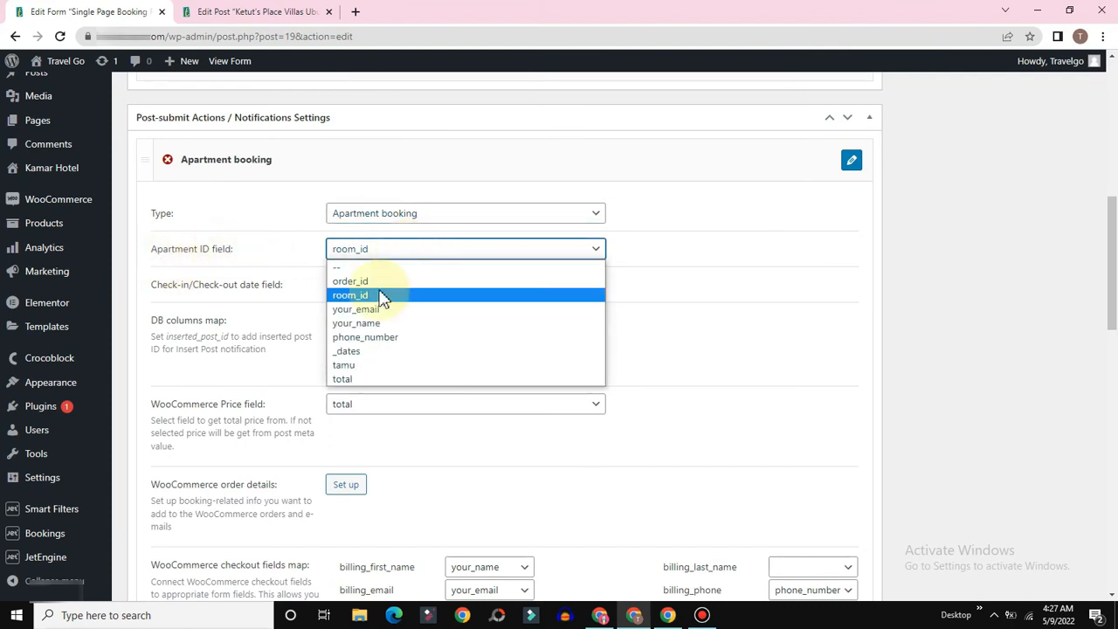
left_click(351, 297)
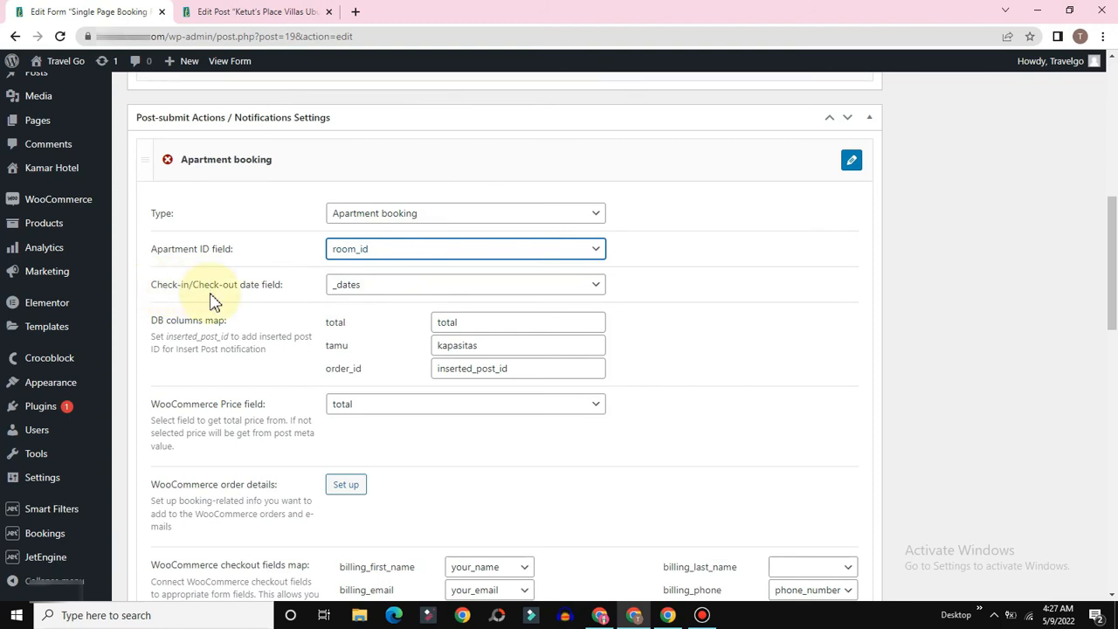
left_click(401, 288)
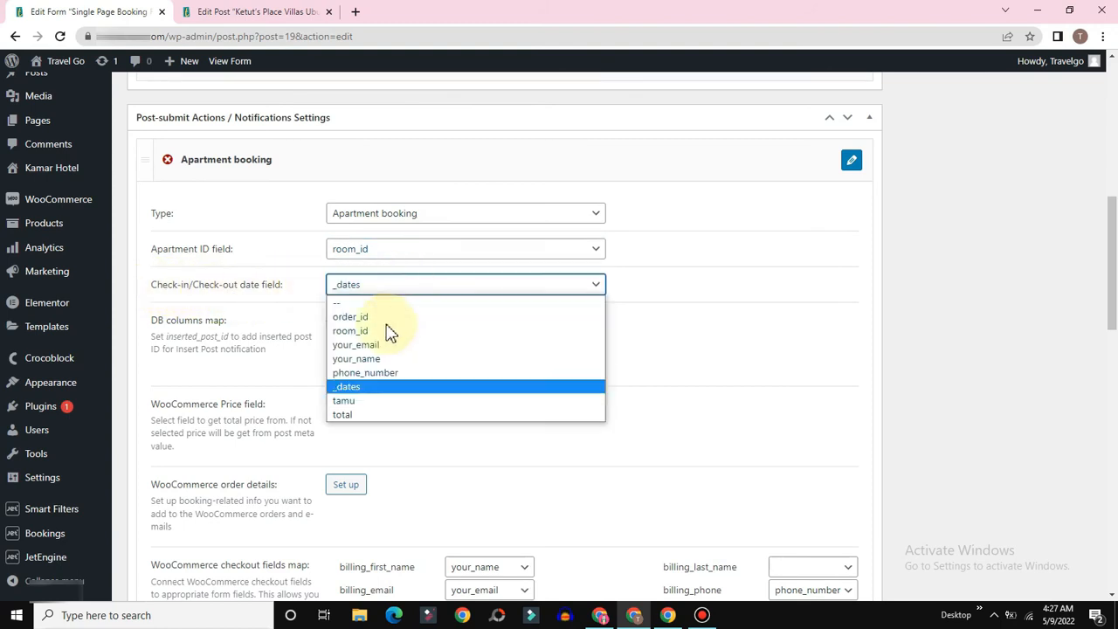
left_click(360, 385)
Step: Review the DB columns map for total, tamu and order_id, then return to the fields list
scroll(451, 325, "down", 1)
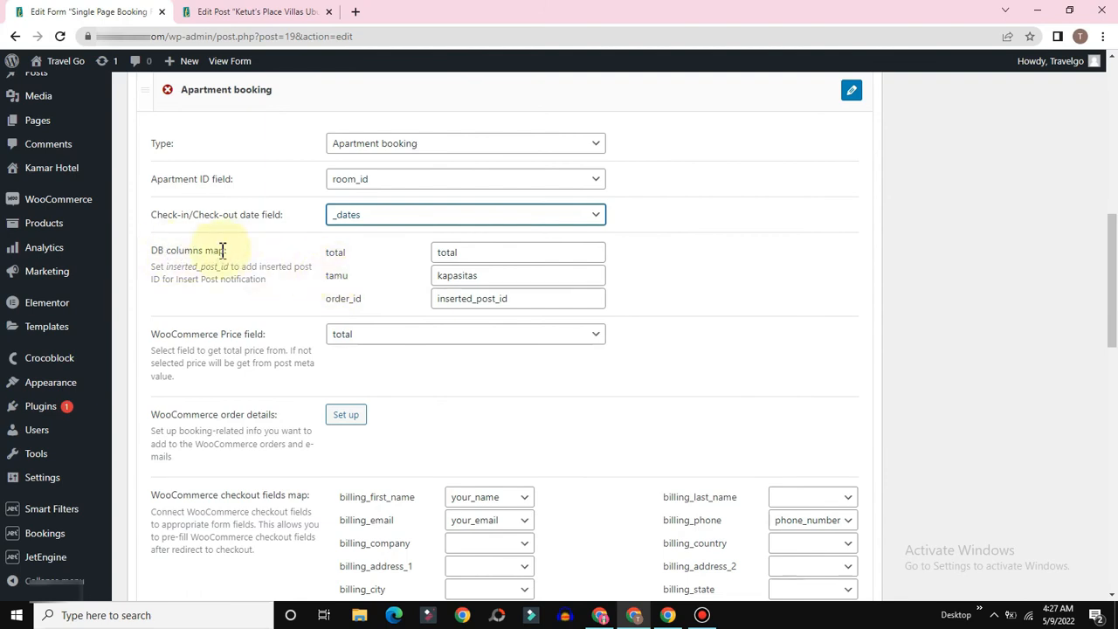
left_click(467, 252)
left_click(255, 11)
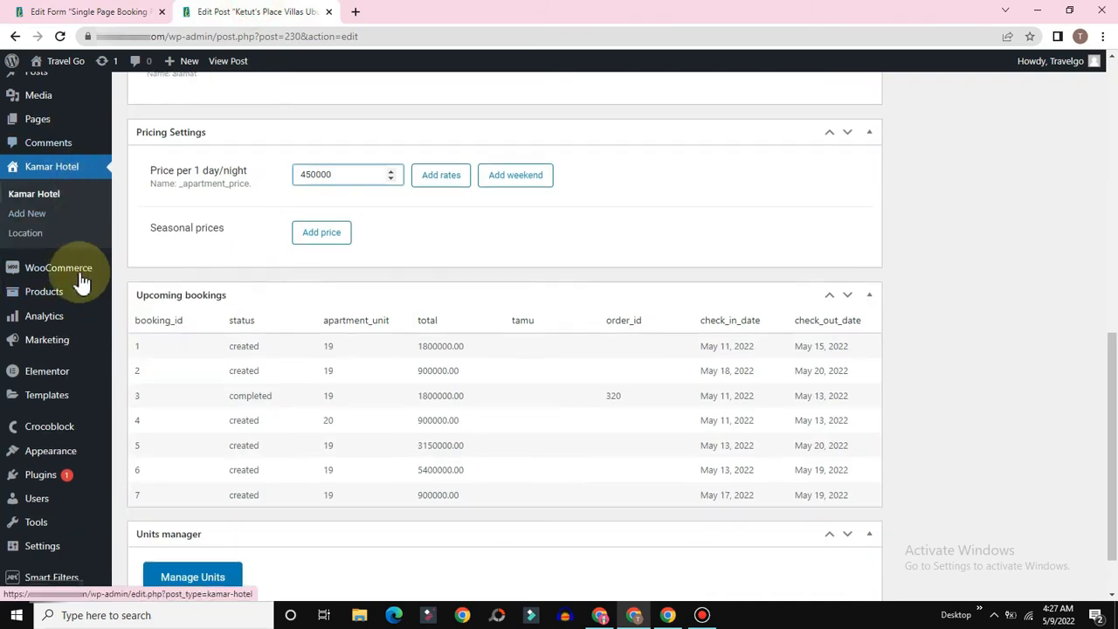
left_click(77, 11)
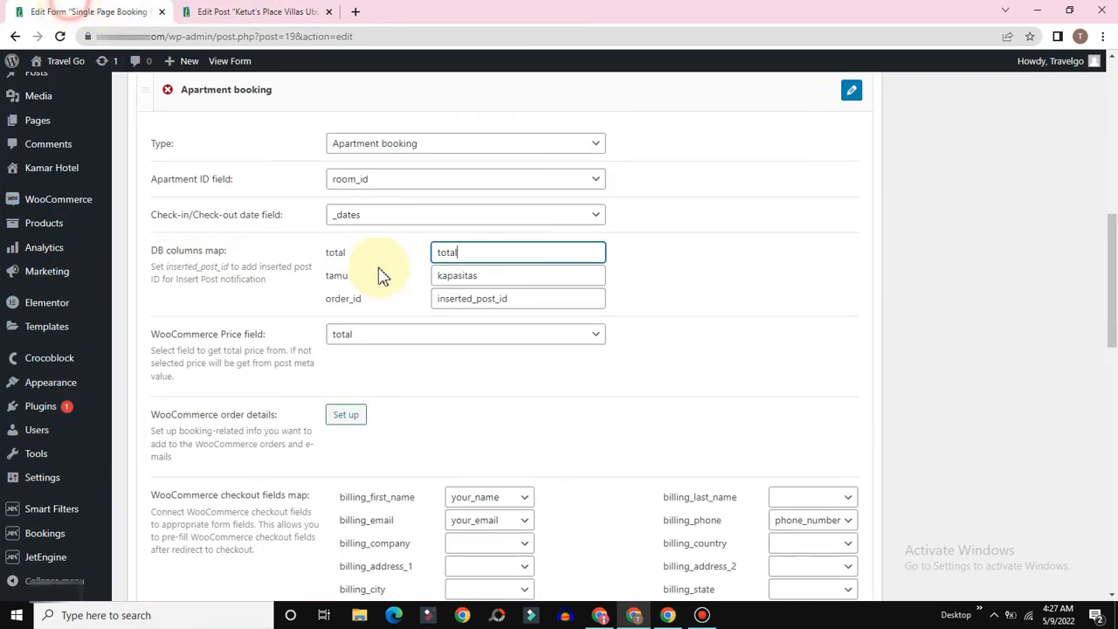
scroll(382, 276, "up", 5)
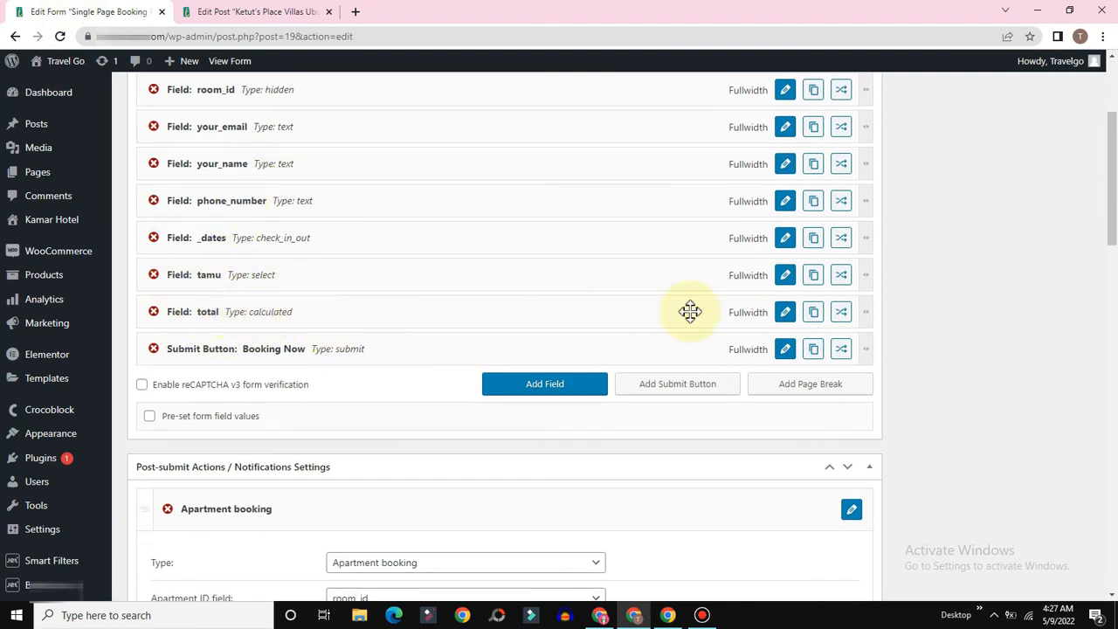
Step: Open the total field's settings and scroll to the Apartment booking DB columns map
left_click(785, 313)
scroll(621, 290, "up", 2)
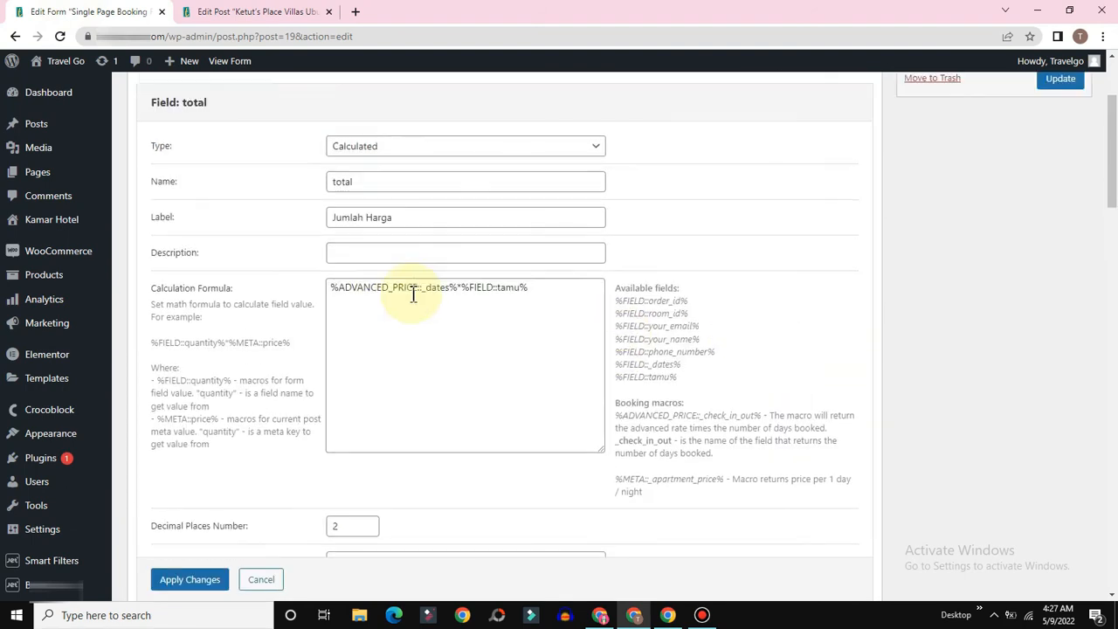
left_click_drag(399, 276, 250, 280)
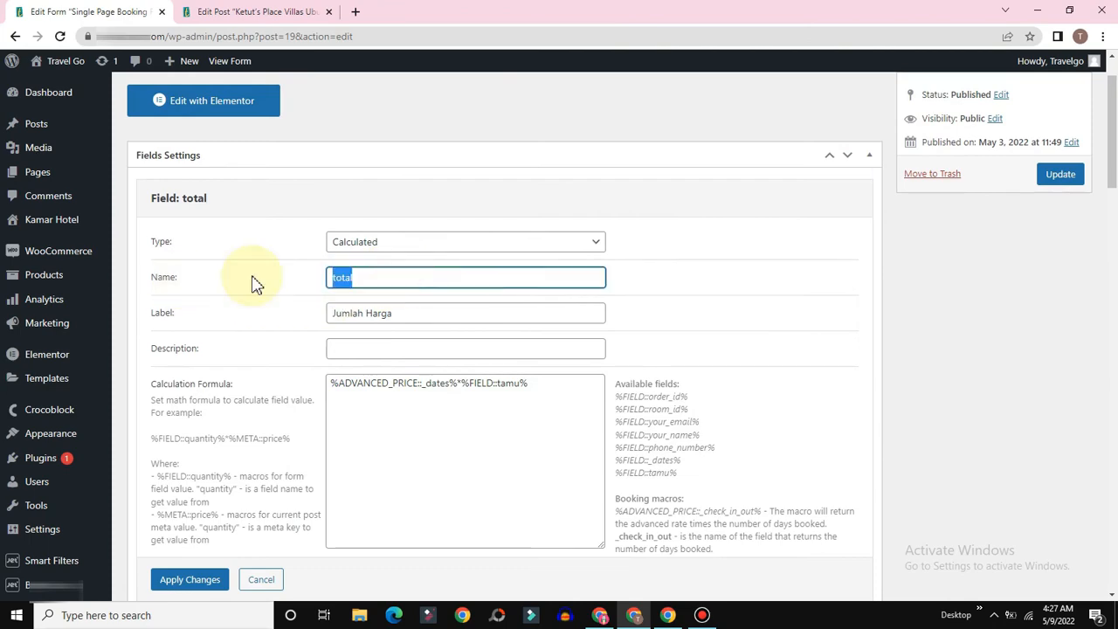
scroll(317, 282, "down", 2)
scroll(317, 280, "down", 6)
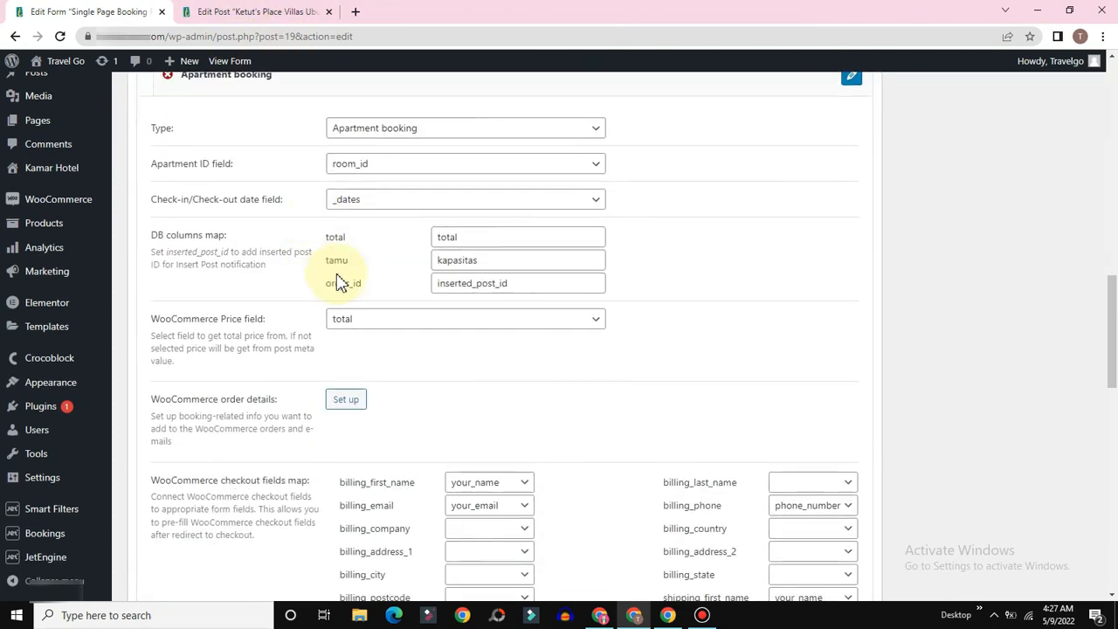
Step: Inspect the total and tamu-to-kapasitas mappings, then view the hotel room's seven upcoming bookings
left_click_drag(481, 237, 440, 242)
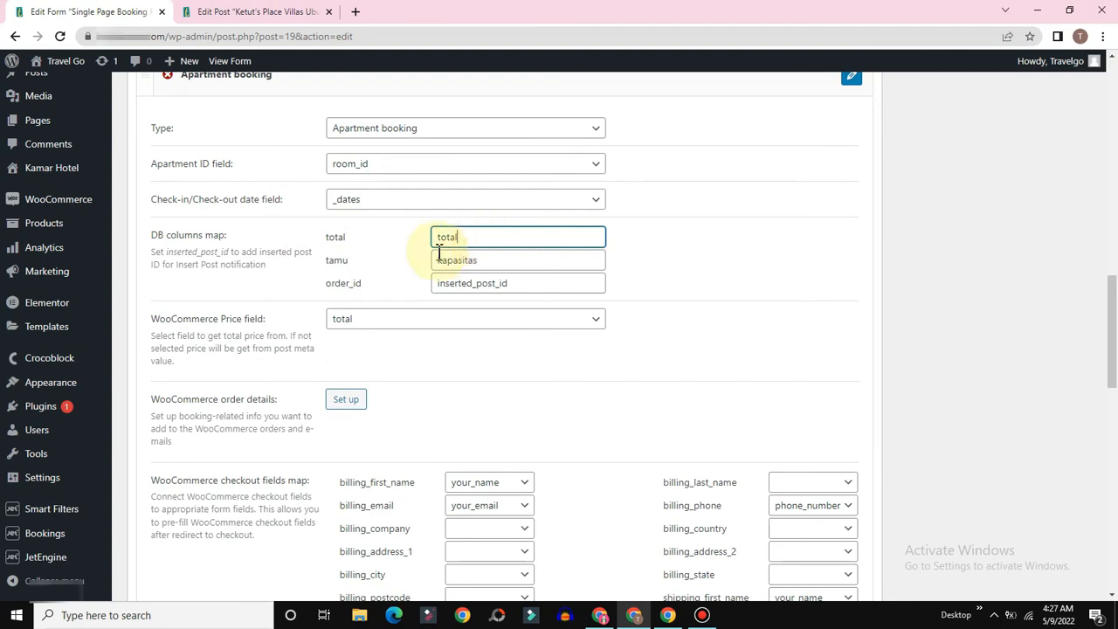
left_click_drag(360, 262, 319, 281)
double_click(329, 262)
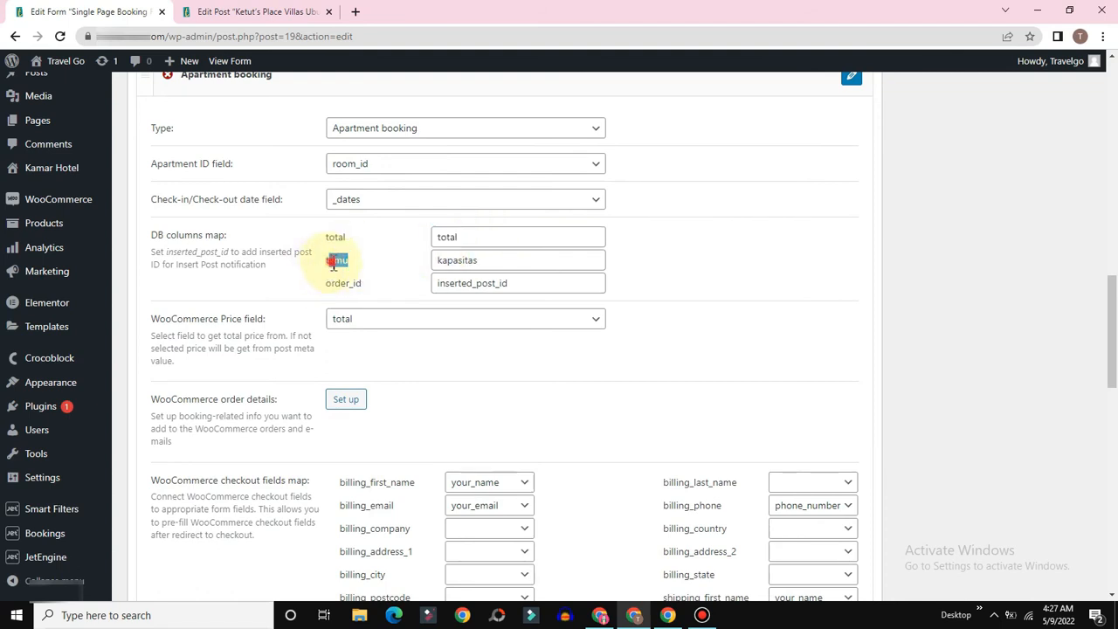
left_click(334, 262)
left_click(522, 261)
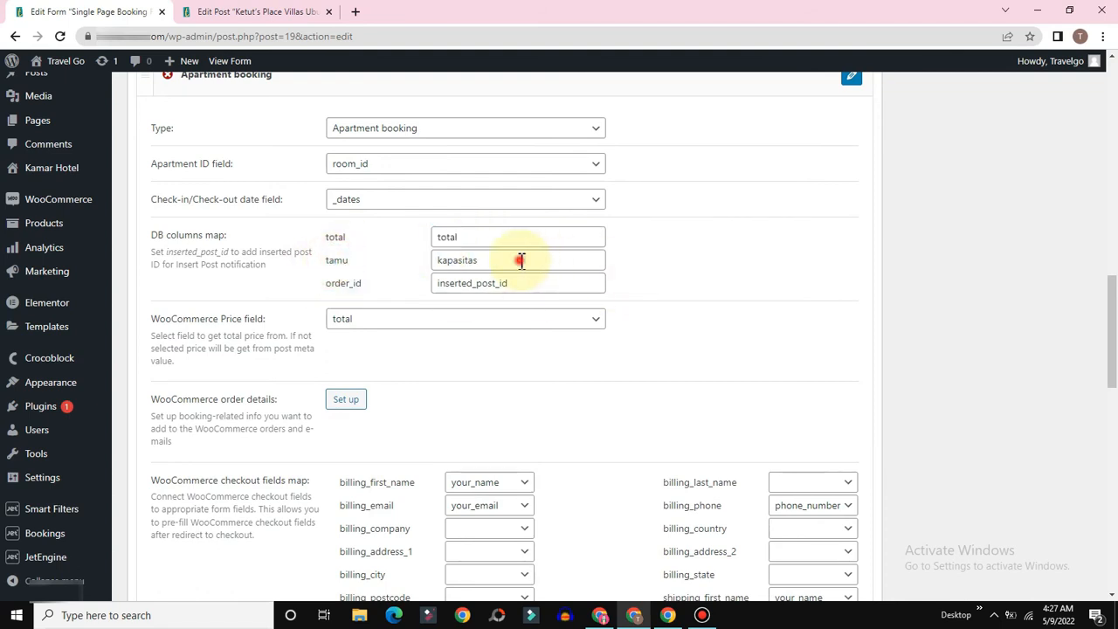
left_click(212, 10)
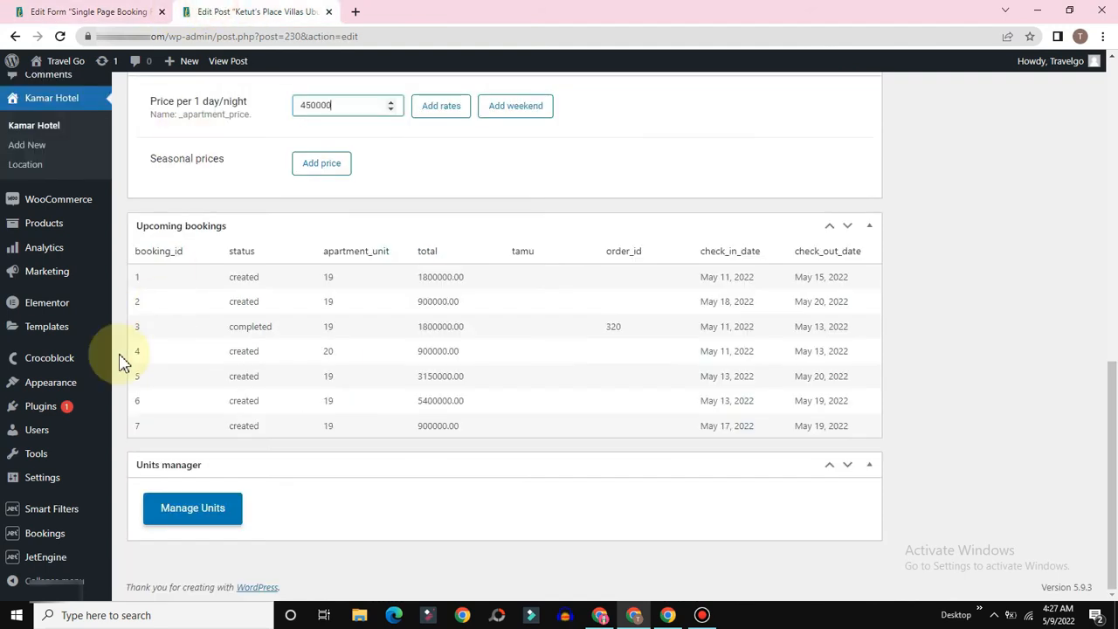
Step: Edit the ACF Kamar Hotel meta box and expand its Kapasitas field
mouse_move(60, 568)
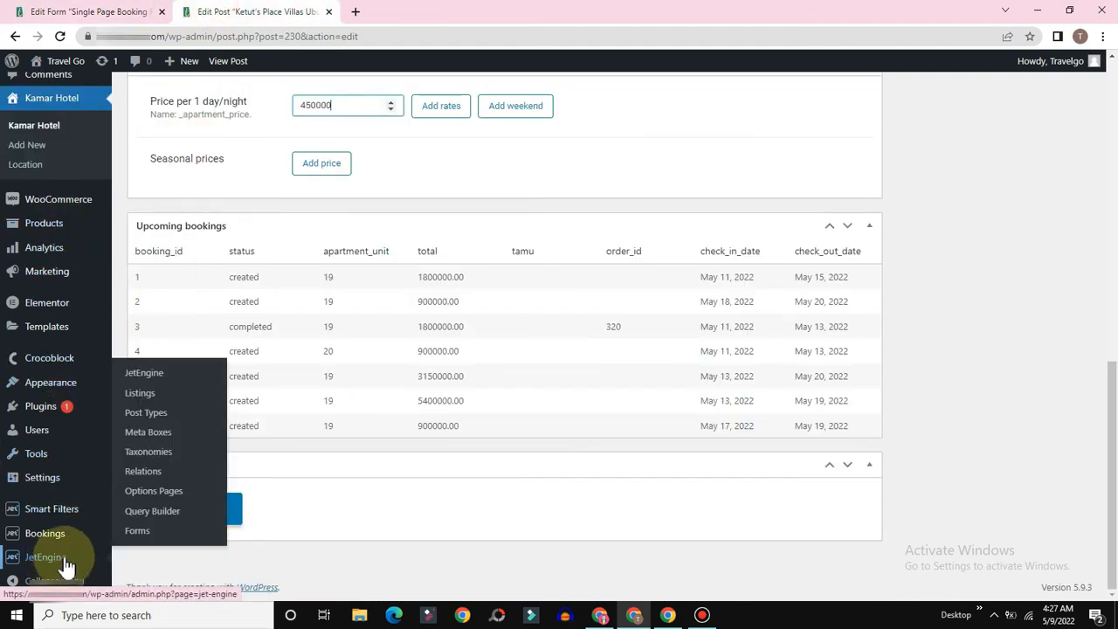
left_click(146, 434)
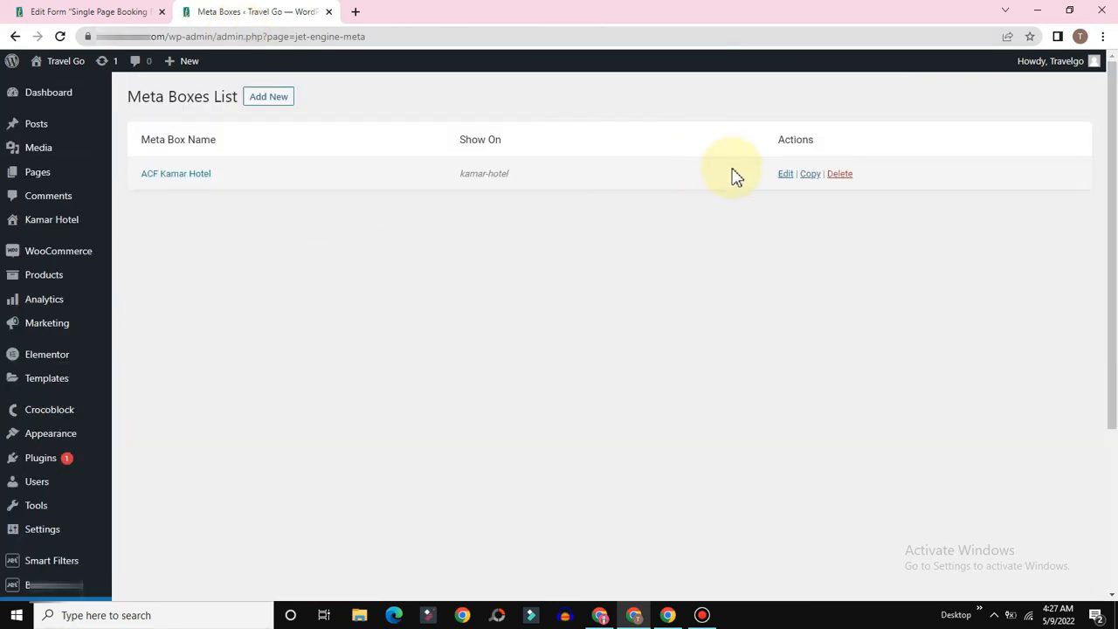
left_click(787, 177)
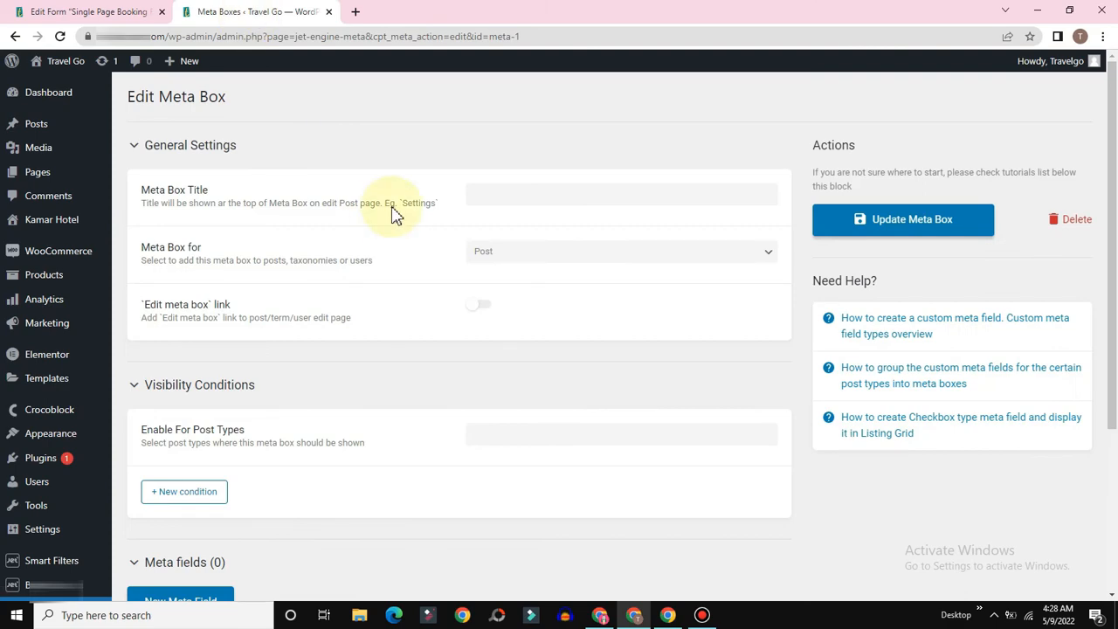
scroll(341, 322, "down", 5)
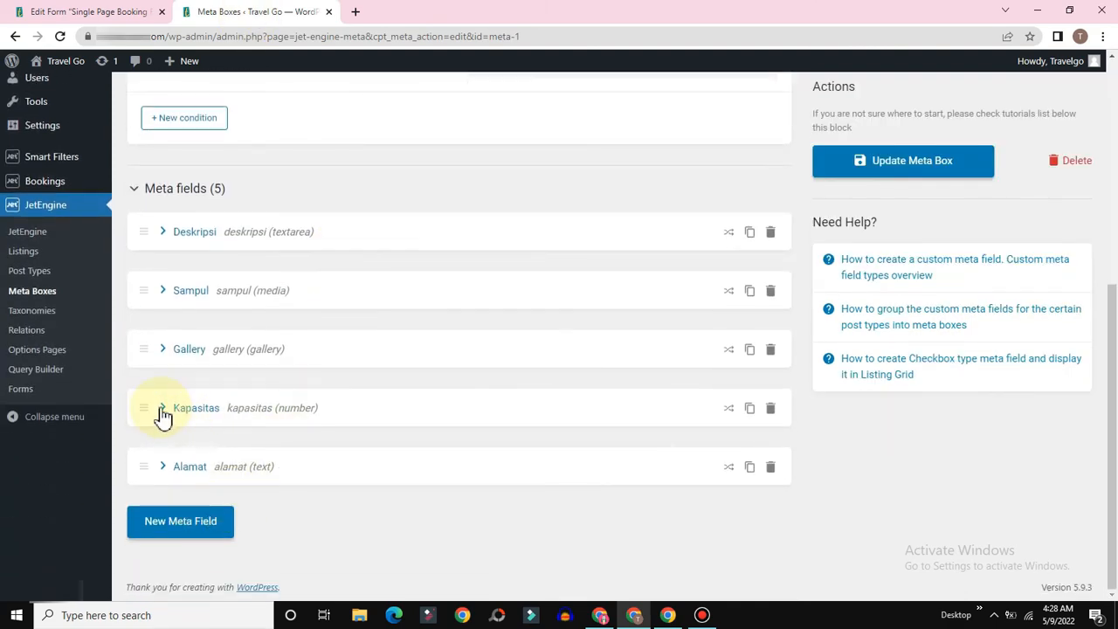
left_click(163, 413)
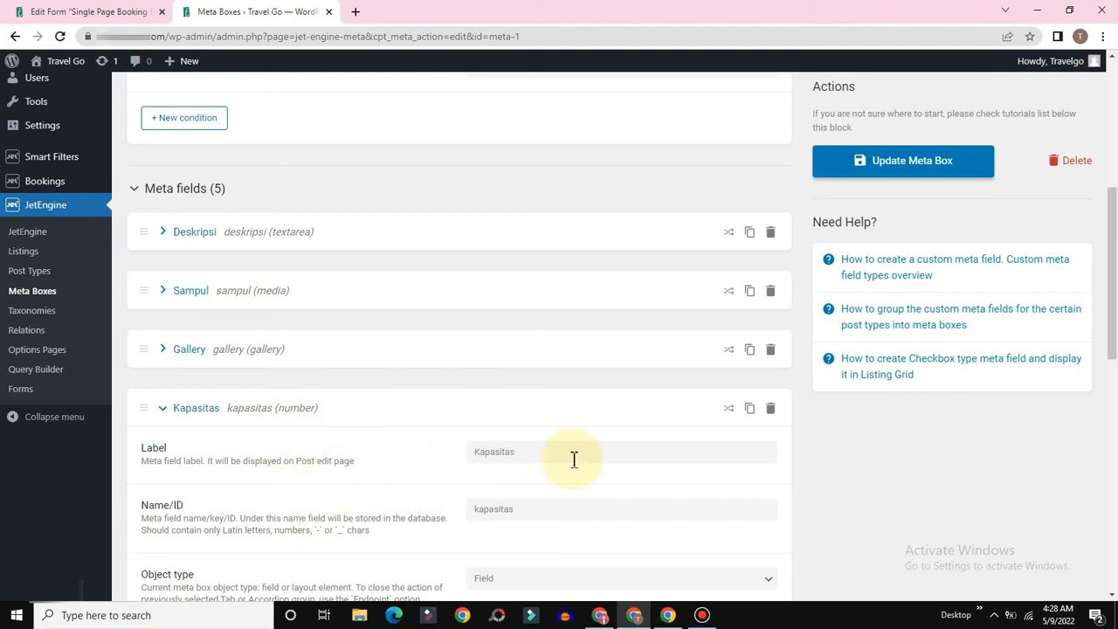
Step: Copy the Kapasitas field ID 'kapasitas' and compare it with the form's tamu mapping
left_click(530, 510)
double_click(500, 512)
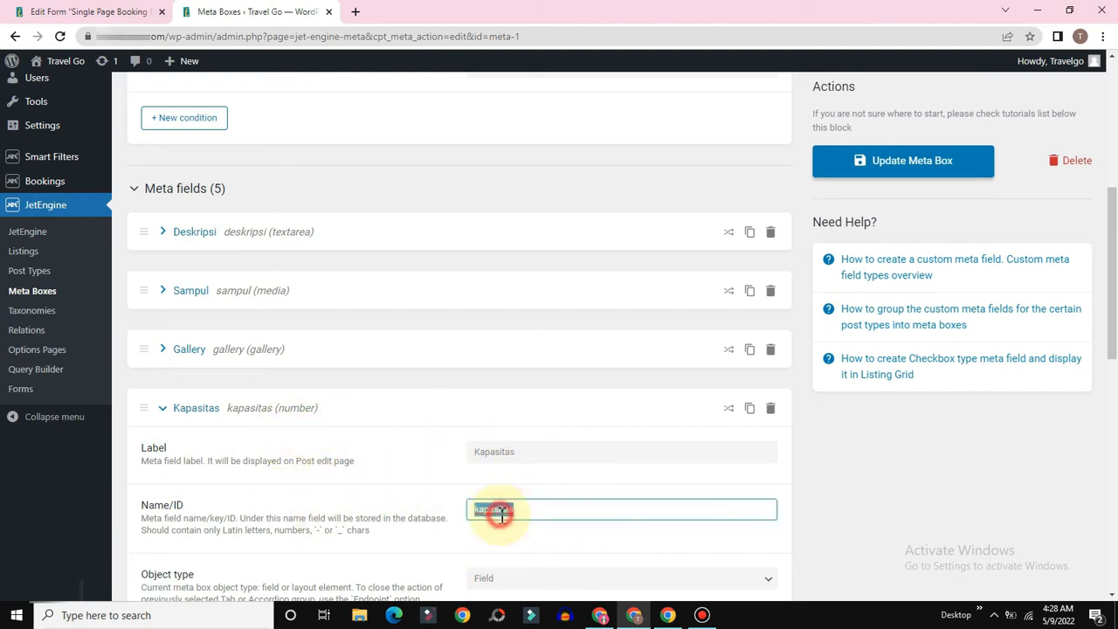
left_click(501, 515)
right_click(500, 514)
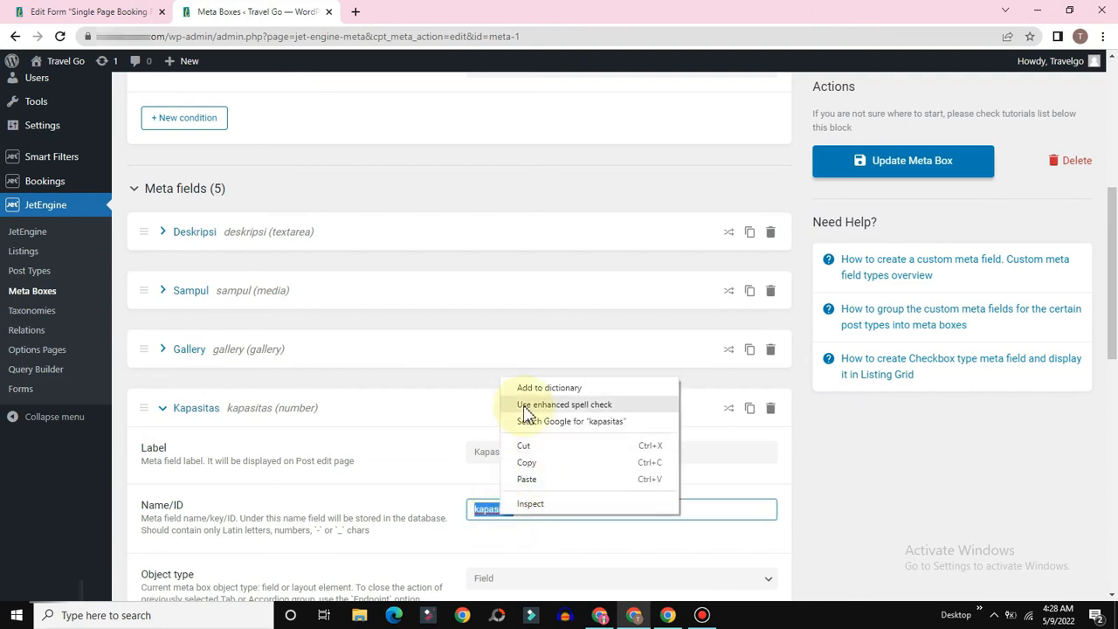
left_click(526, 464)
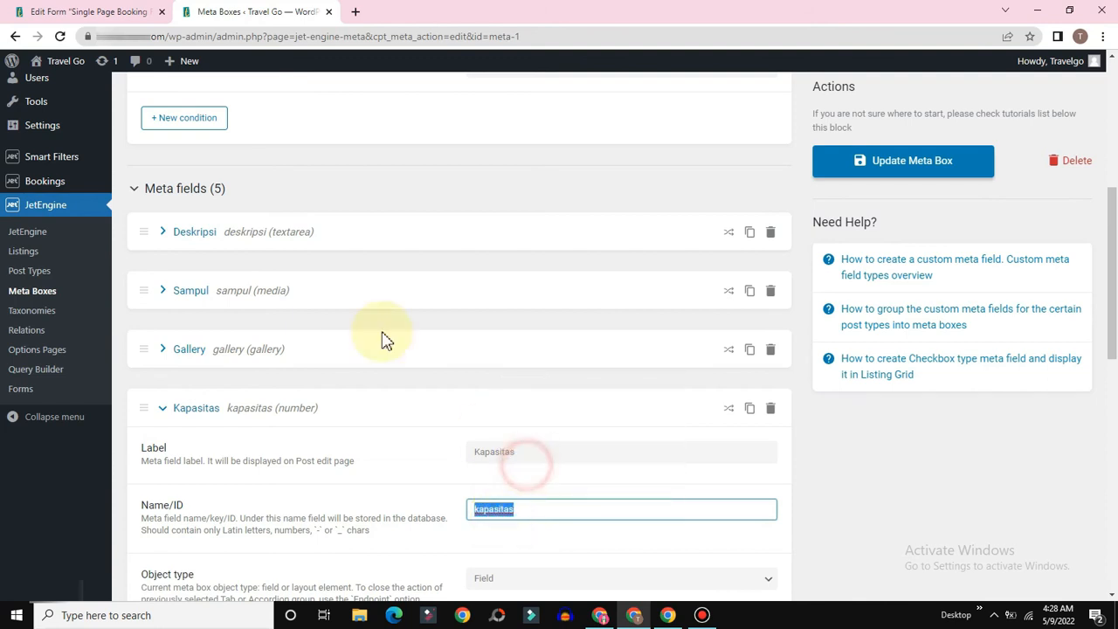
left_click(87, 11)
double_click(470, 261)
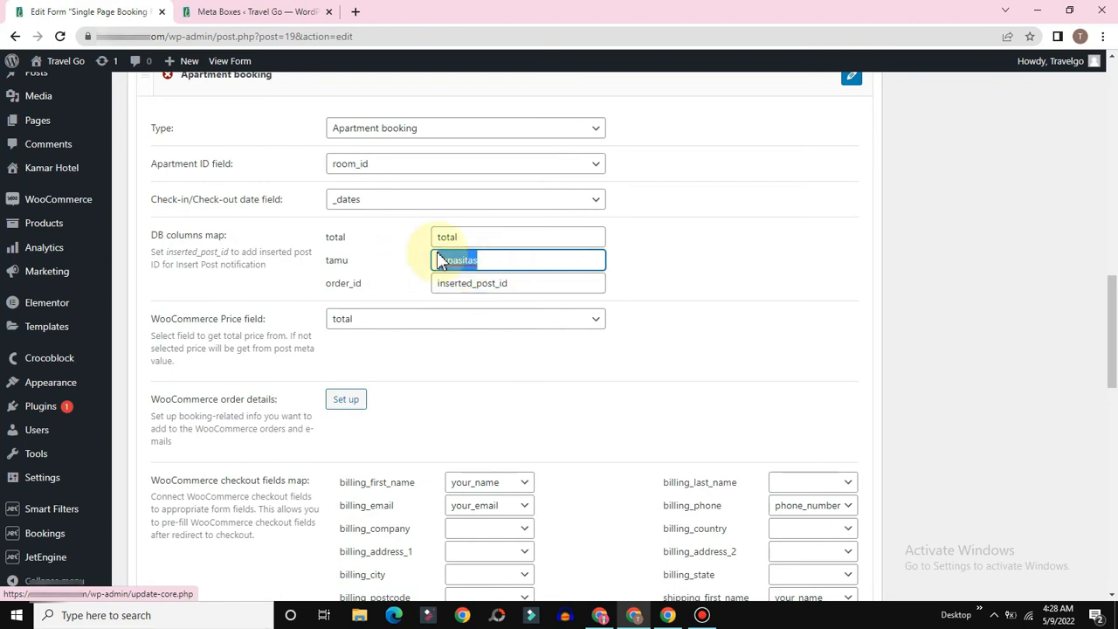
Step: Check the order_id mapping and keep total as the WooCommerce Price field
left_click(519, 287)
left_click_drag(457, 283, 552, 279)
left_click(553, 279)
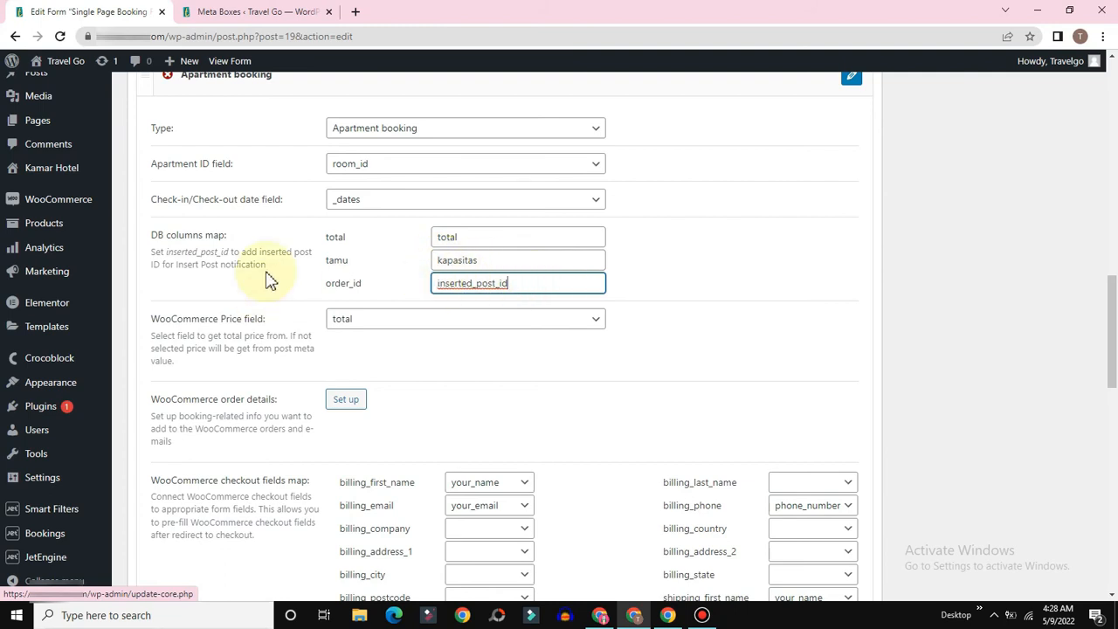
scroll(269, 279, "down", 2)
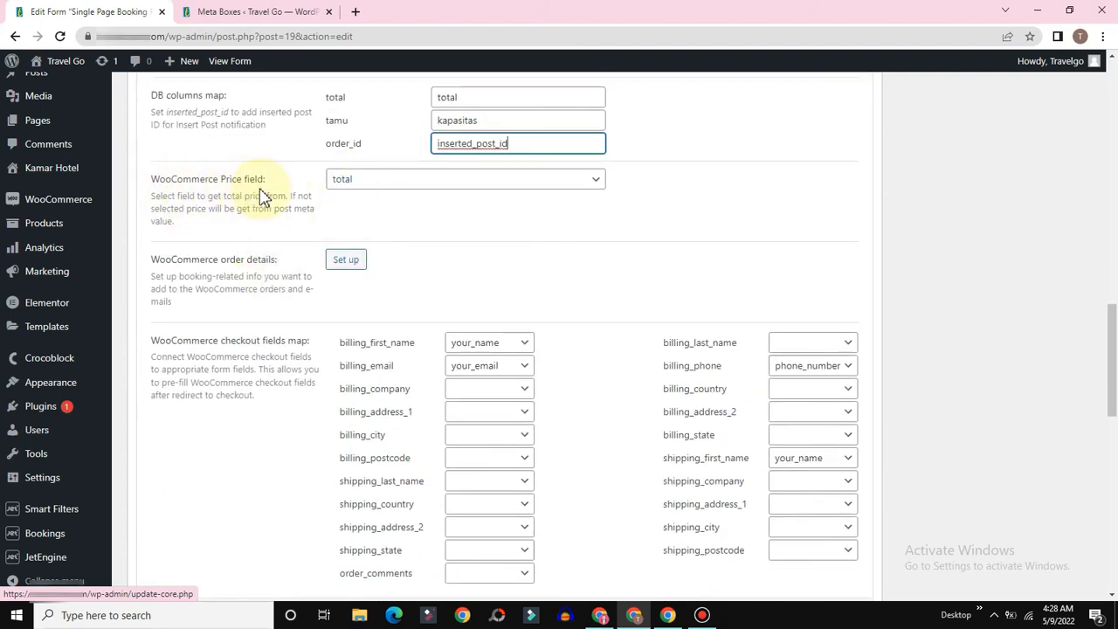
left_click(420, 183)
left_click(354, 317)
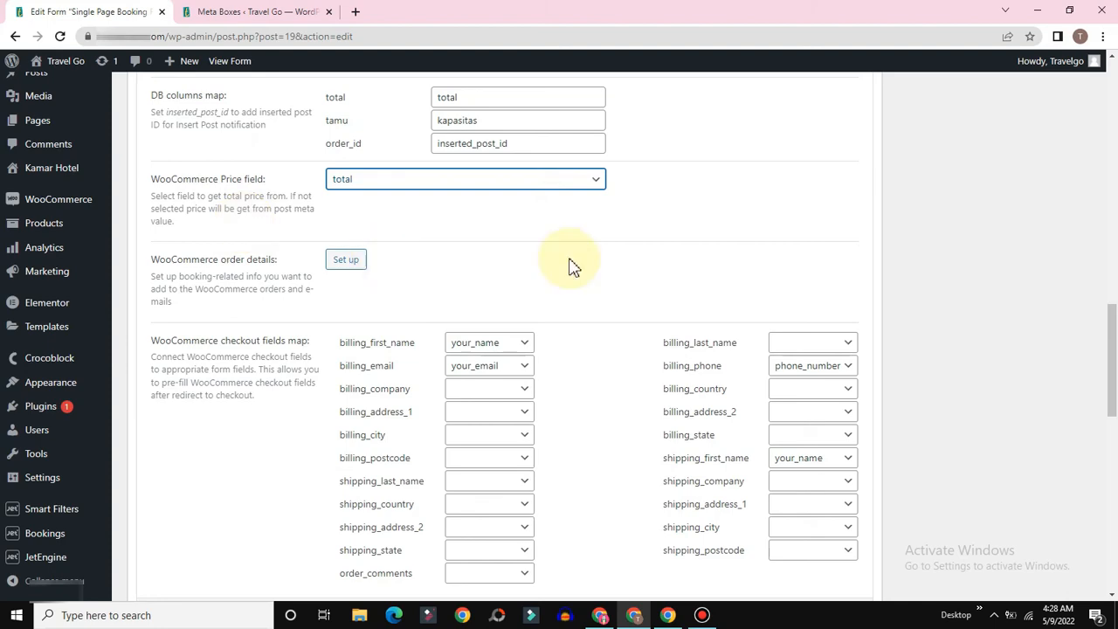
Step: Glance at the meta boxes page, then review the total field's calculation formula
scroll(568, 265, "up", 2)
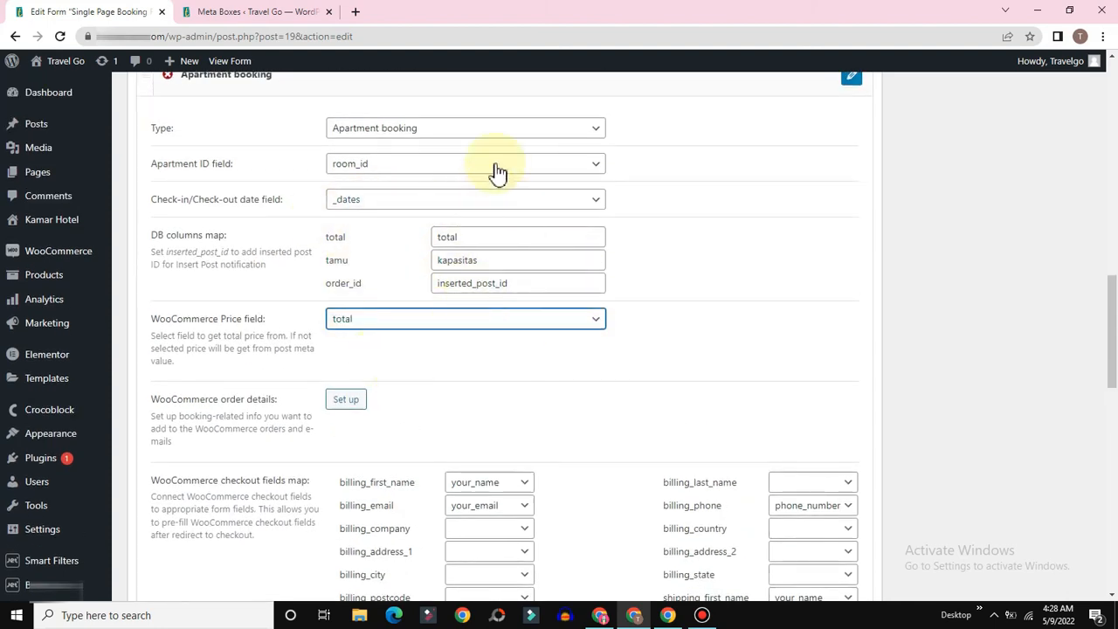
left_click(225, 11)
left_click(87, 11)
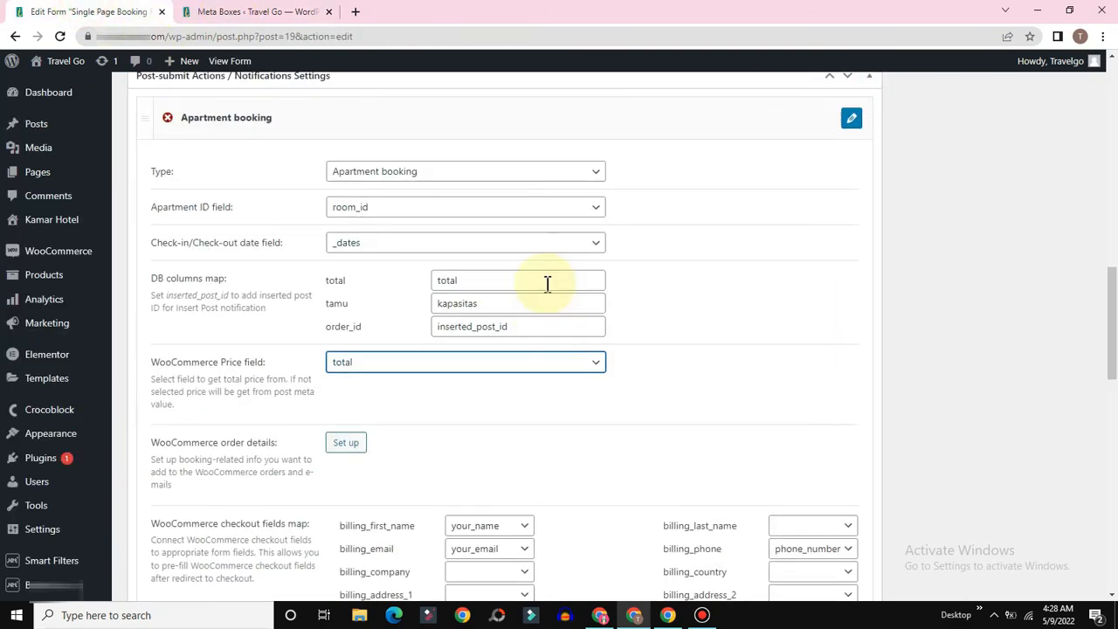
scroll(265, 217, "up", 6)
scroll(393, 201, "up", 5)
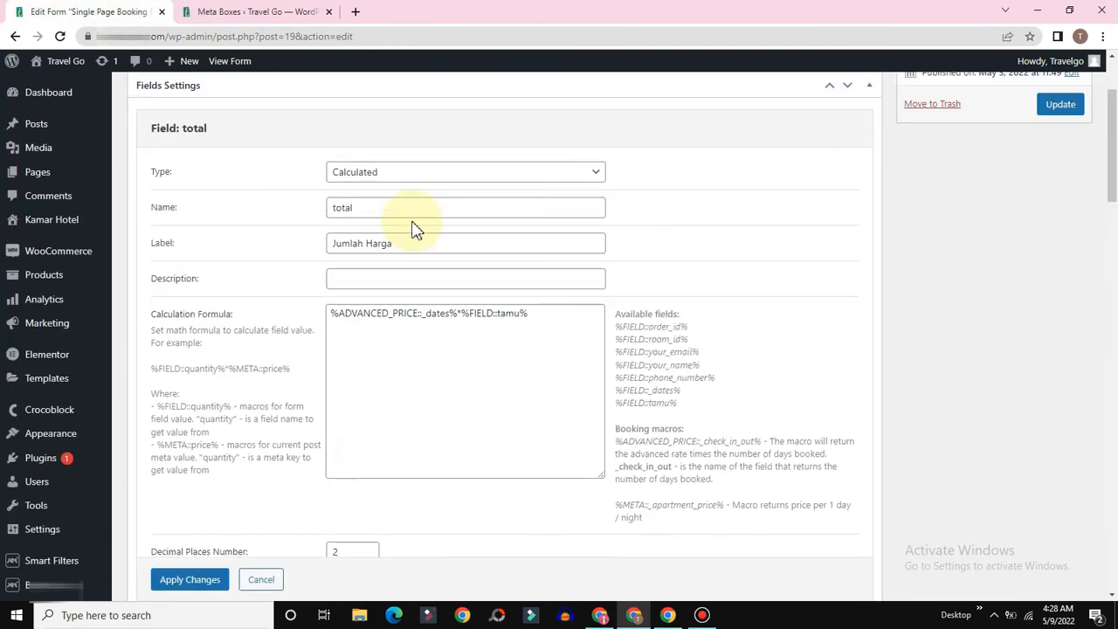
scroll(524, 193, "down", 4)
left_click_drag(557, 103, 338, 117)
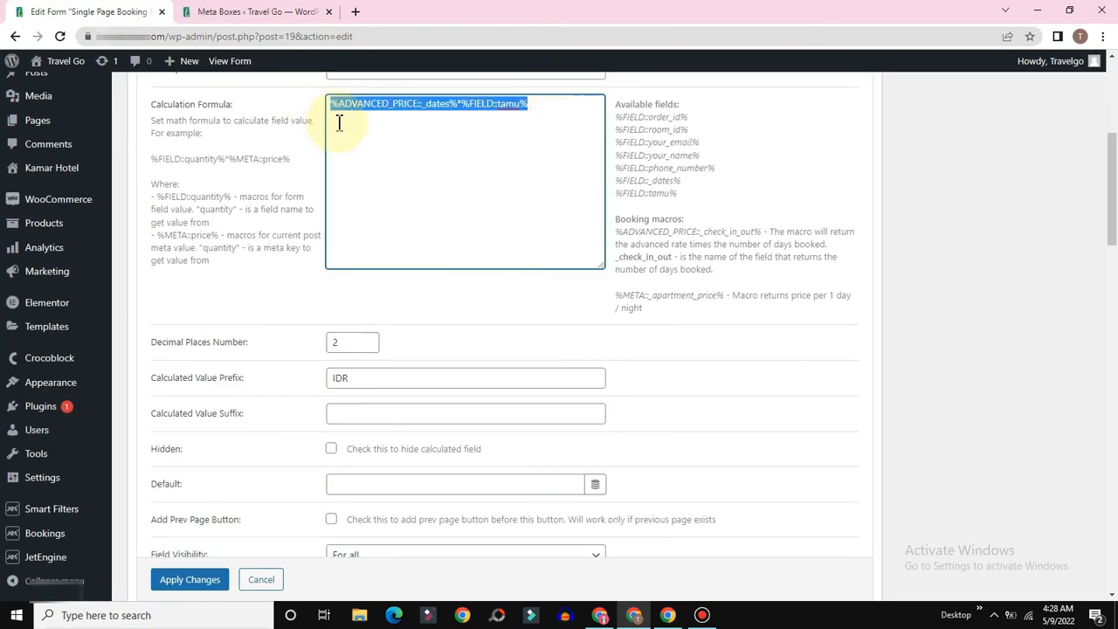
left_click(500, 165)
scroll(529, 180, "down", 9)
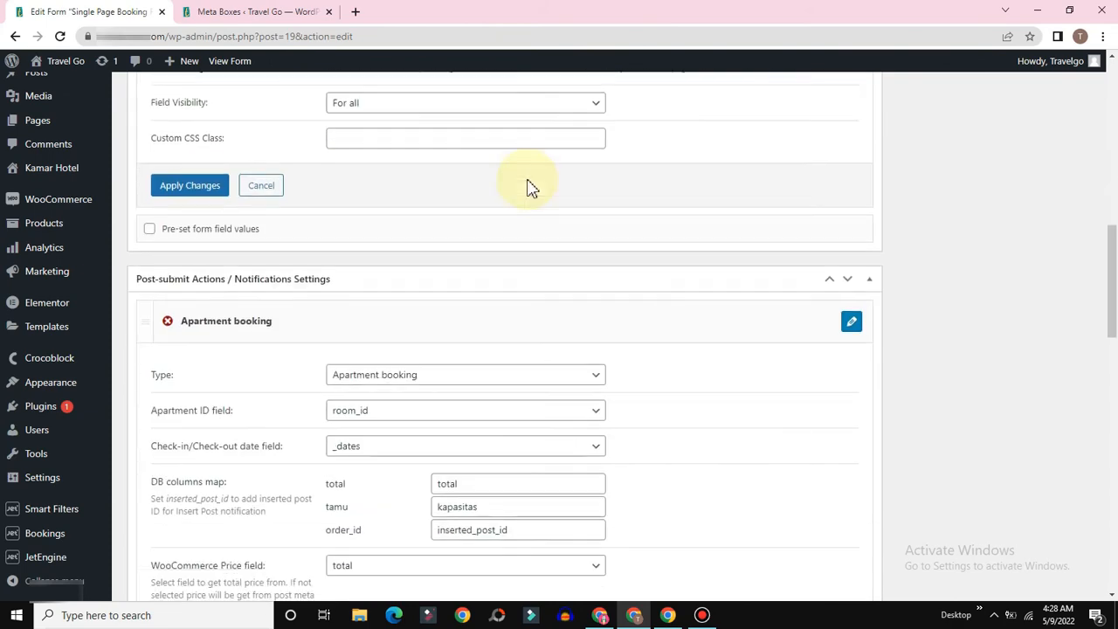
Step: Review the WooCommerce price and order details settings and open the order details setup
left_click_drag(185, 248, 273, 254)
left_click(272, 254)
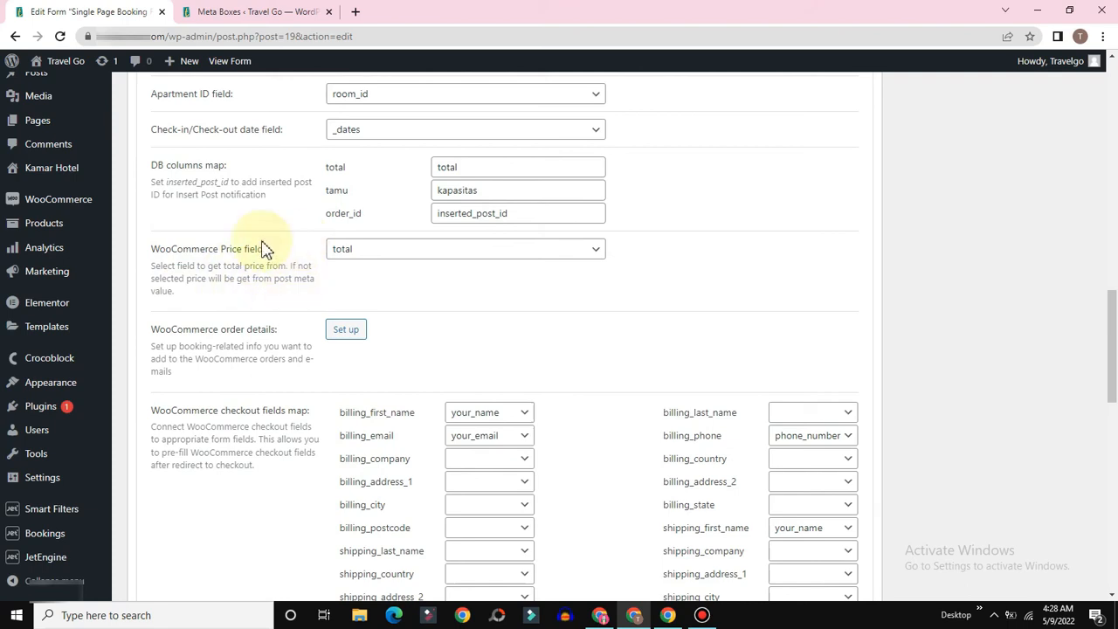
scroll(236, 279, "down", 1)
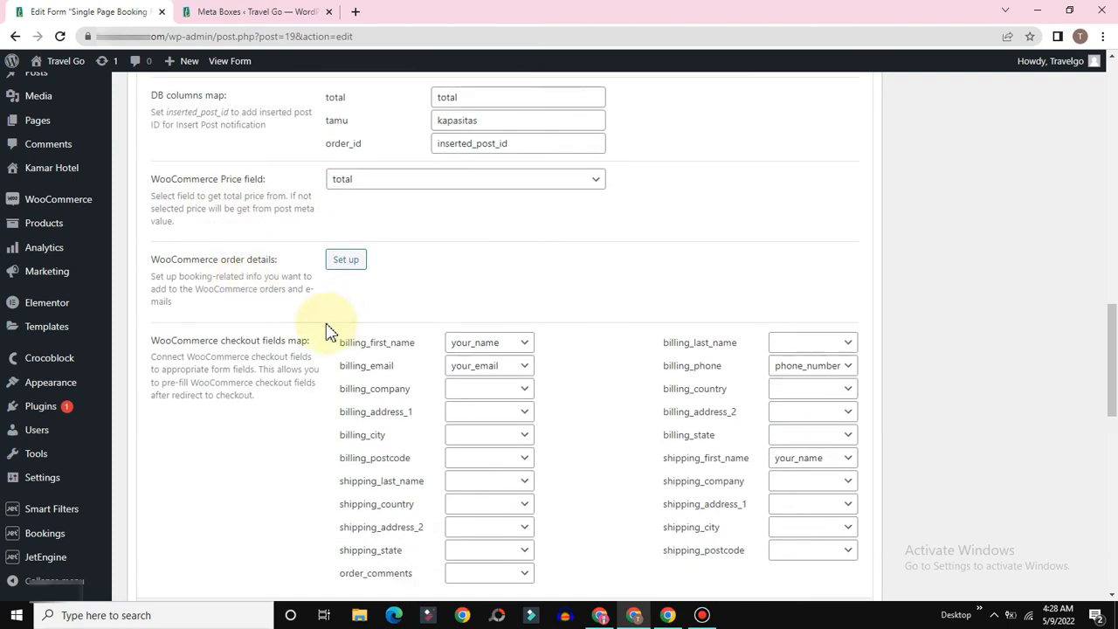
left_click_drag(162, 260, 274, 254)
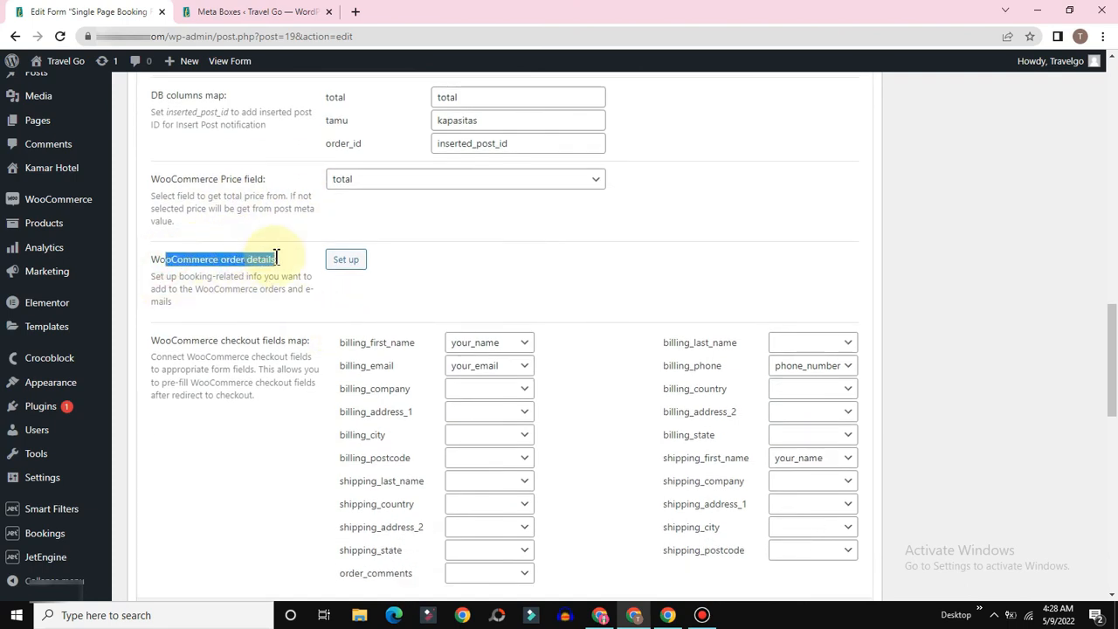
left_click(277, 254)
scroll(221, 272, "down", 2)
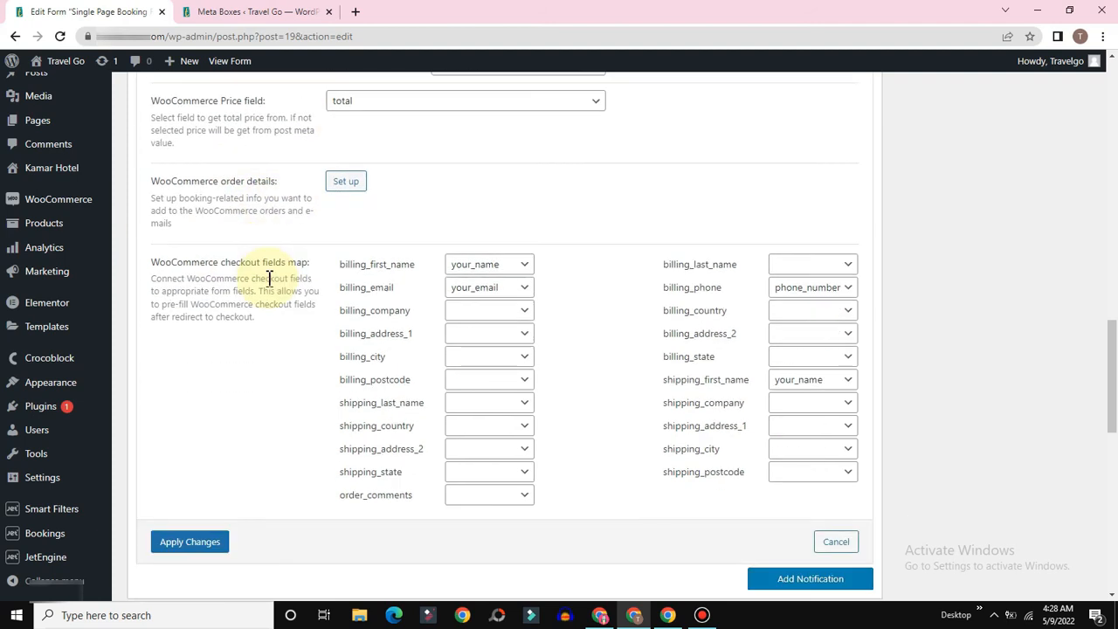
left_click_drag(286, 150, 193, 140)
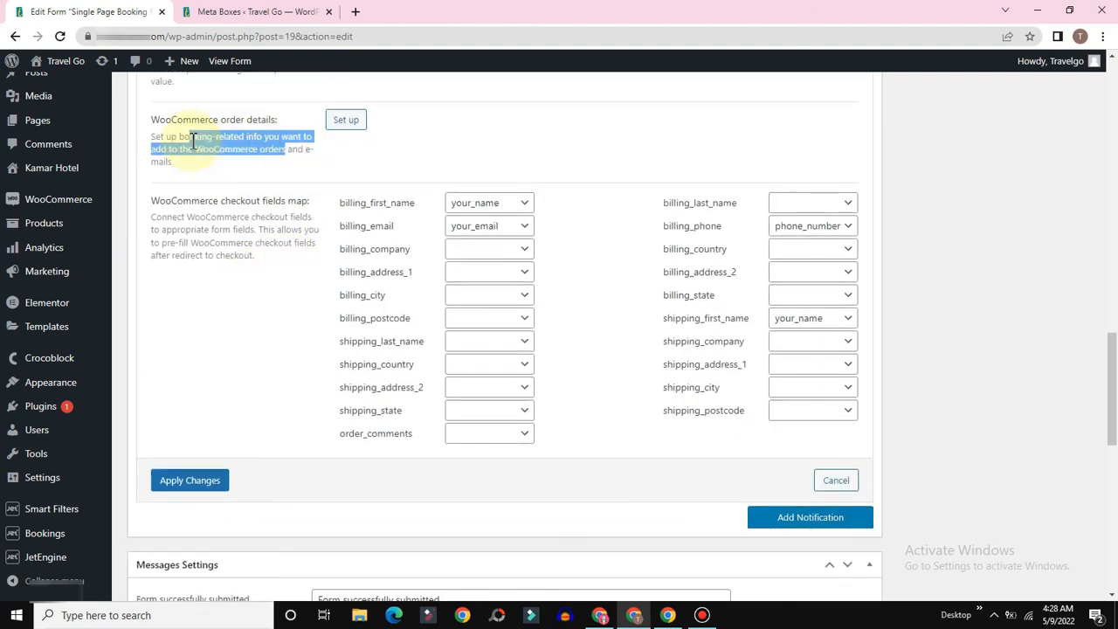
left_click(344, 119)
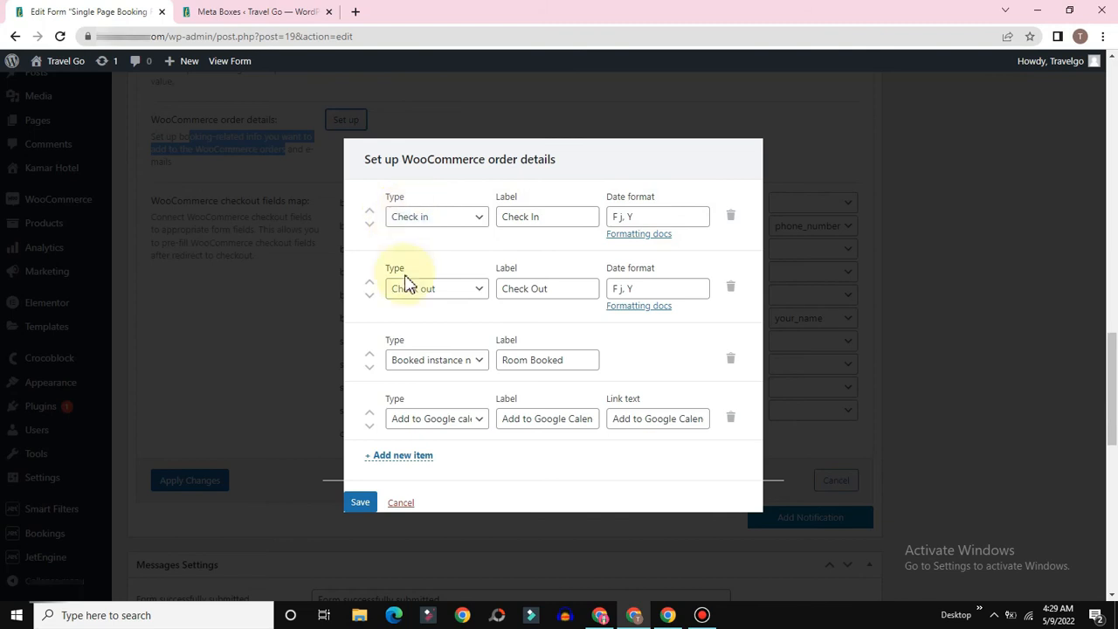
Step: Keep the Room Booked item's type as Booked instance name and review its label
left_click(469, 361)
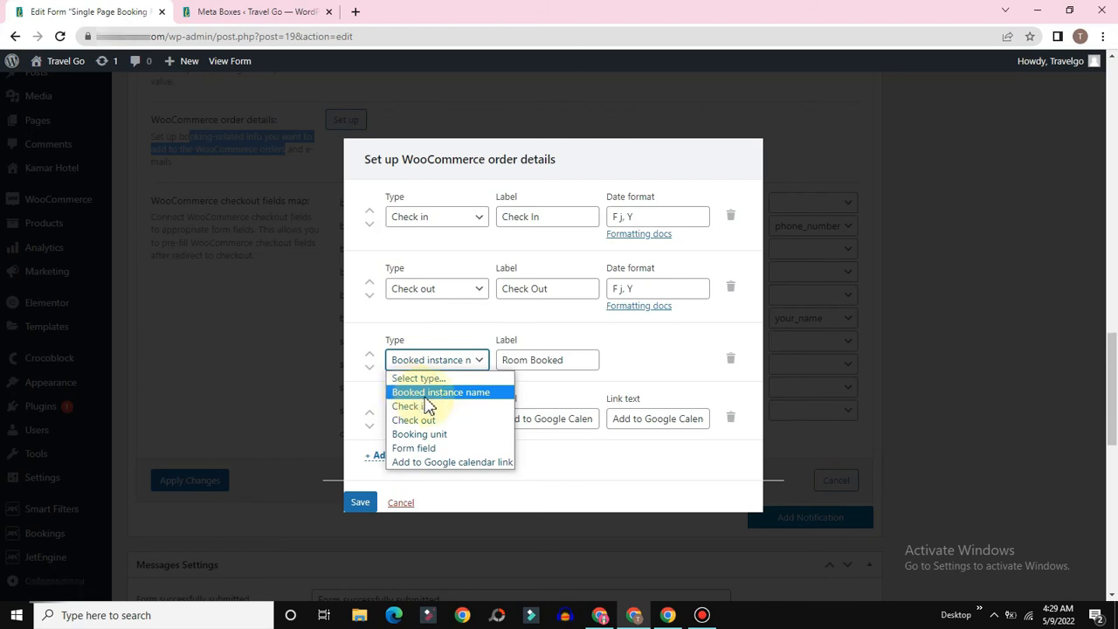
left_click(425, 395)
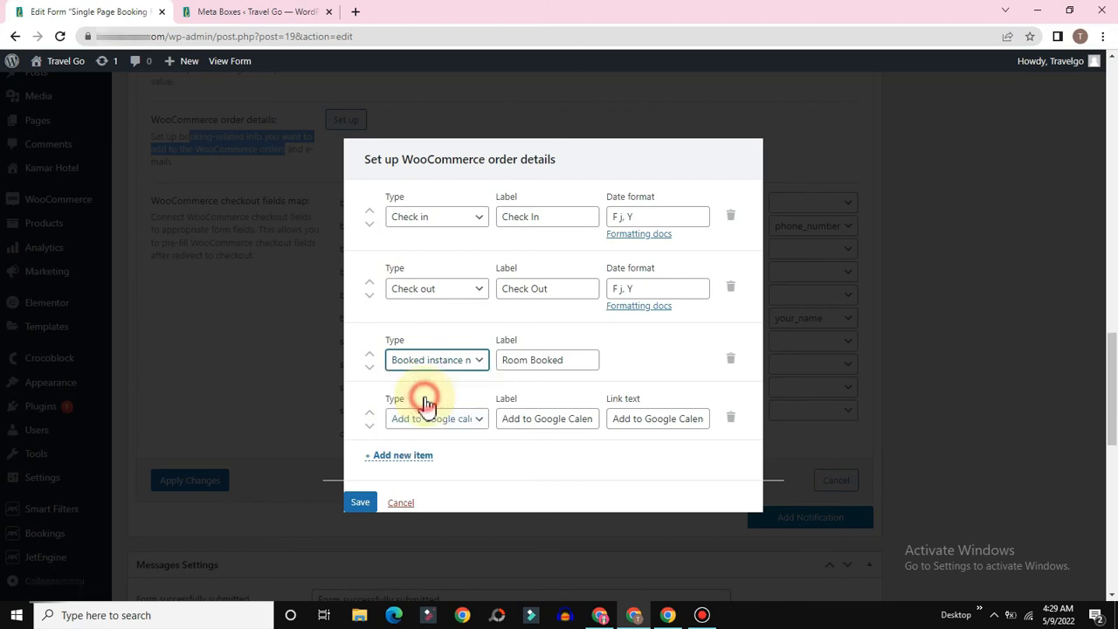
left_click(567, 358)
left_click_drag(567, 367, 489, 377)
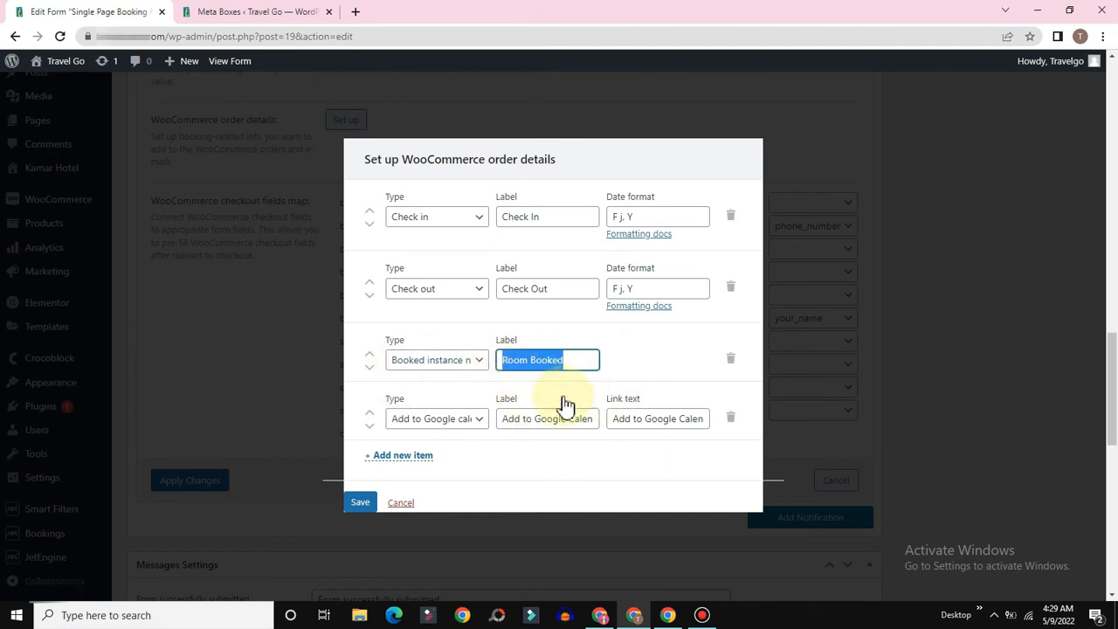
Step: Keep the last item as an Add to Google calendar link, review its label and link text, and save
left_click(429, 421)
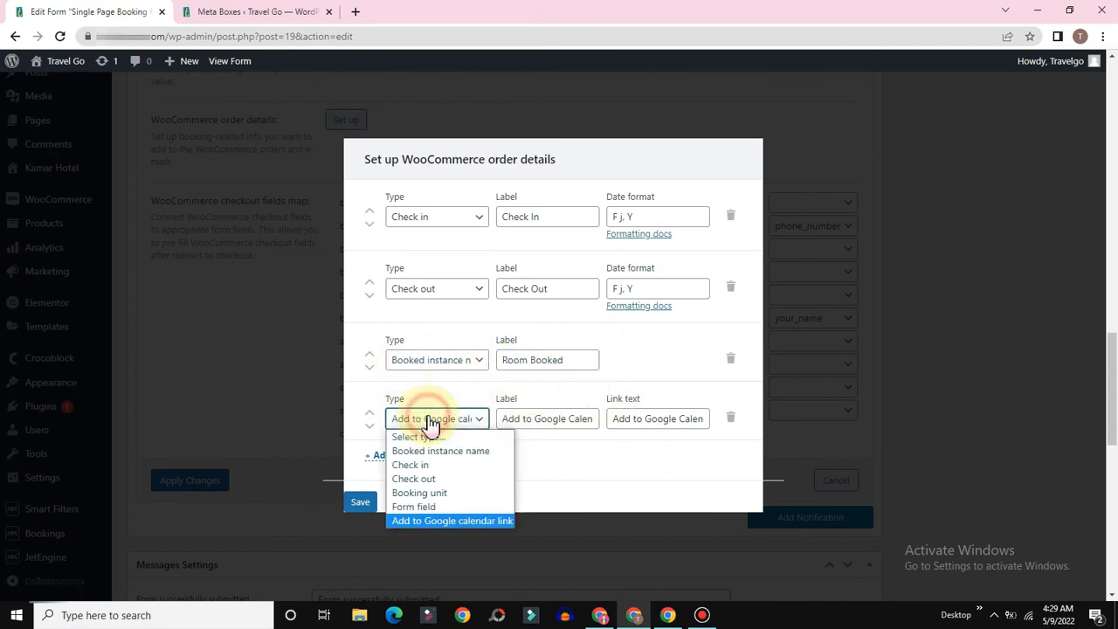
left_click(409, 522)
left_click(567, 418)
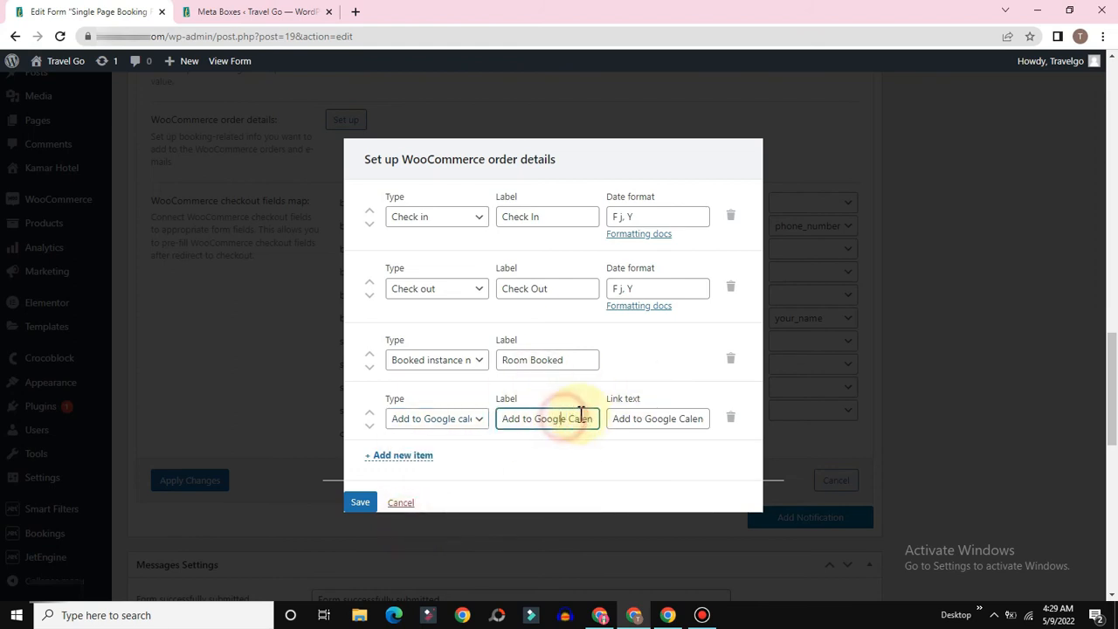
left_click_drag(588, 419, 481, 415)
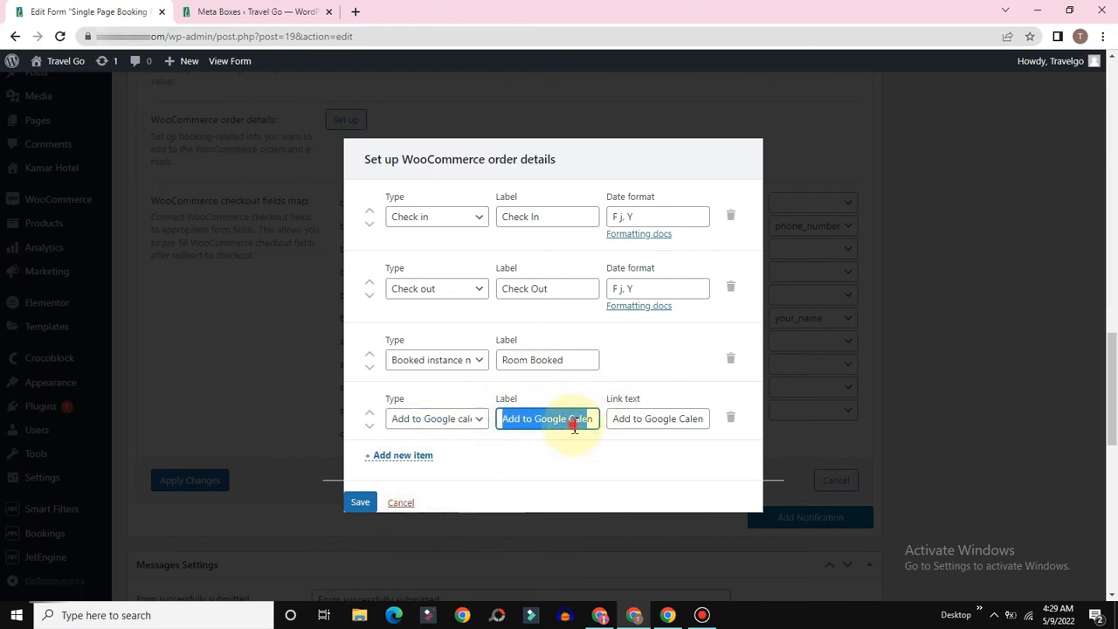
left_click(634, 422)
left_click_drag(674, 417, 612, 419)
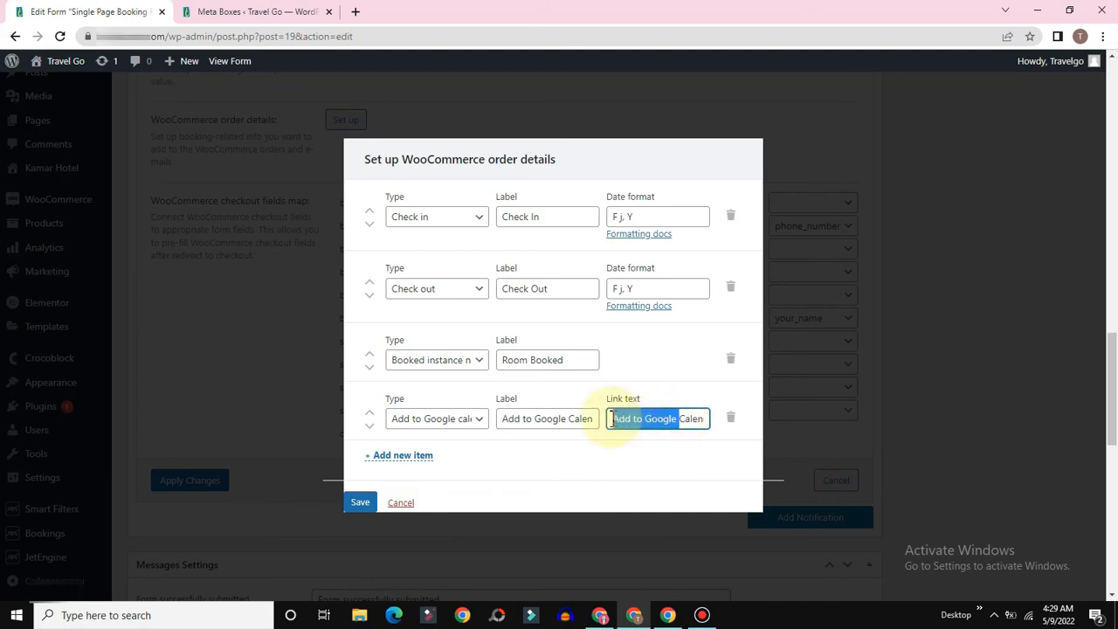
left_click(652, 418)
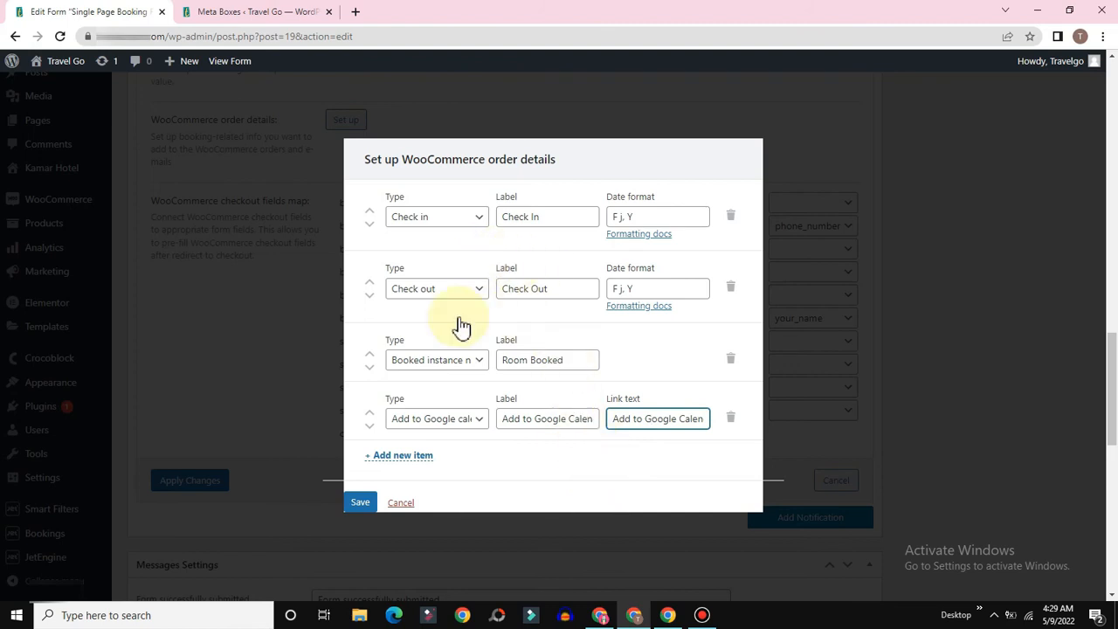
left_click(360, 500)
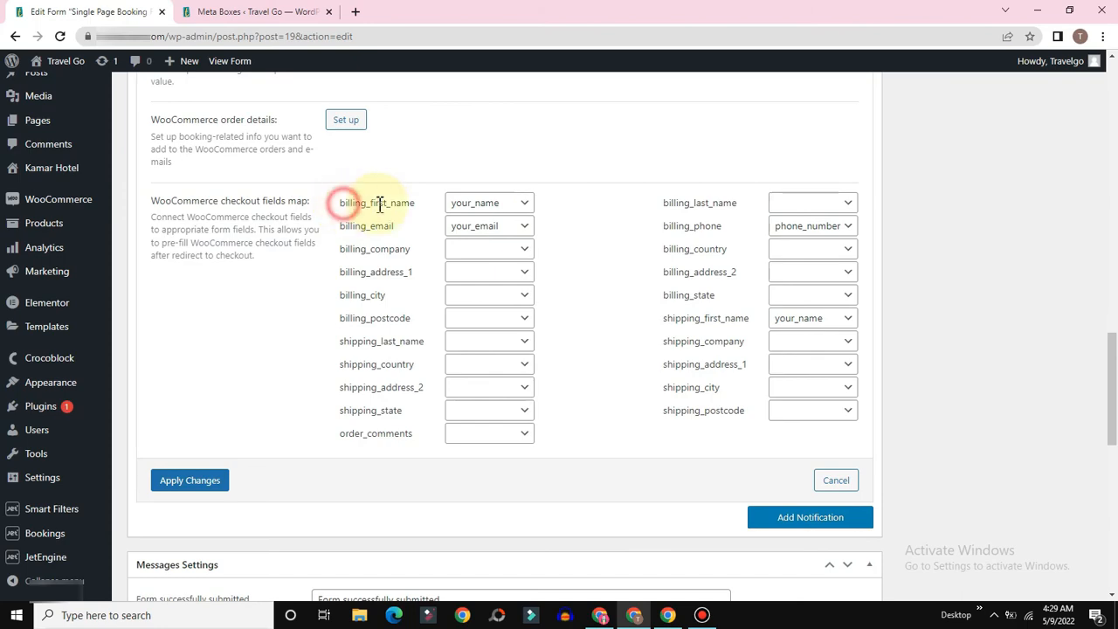
Step: Map billing_first_name to your_name and apply the total field's settings
left_click_drag(346, 207, 434, 218)
left_click(500, 214)
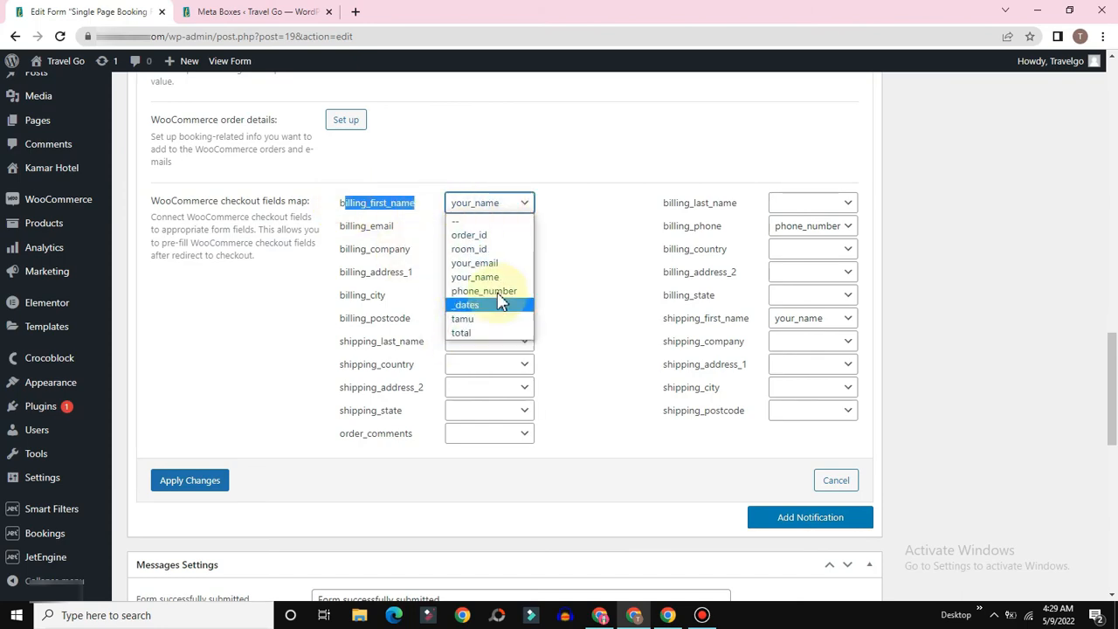
left_click(476, 274)
scroll(562, 324, "up", 20)
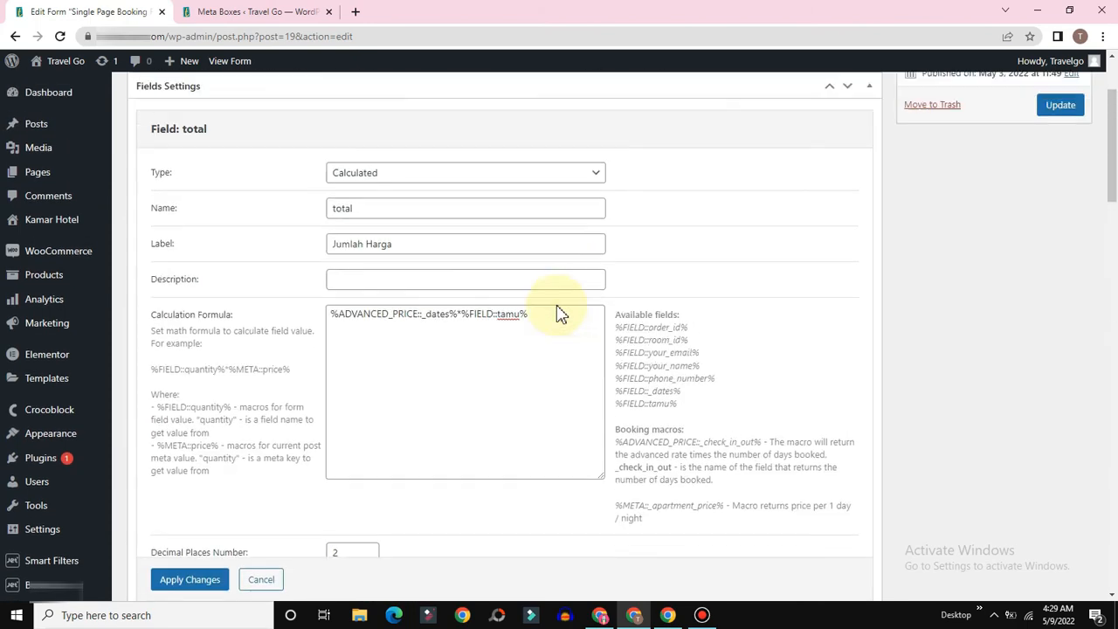
scroll(574, 324, "down", 4)
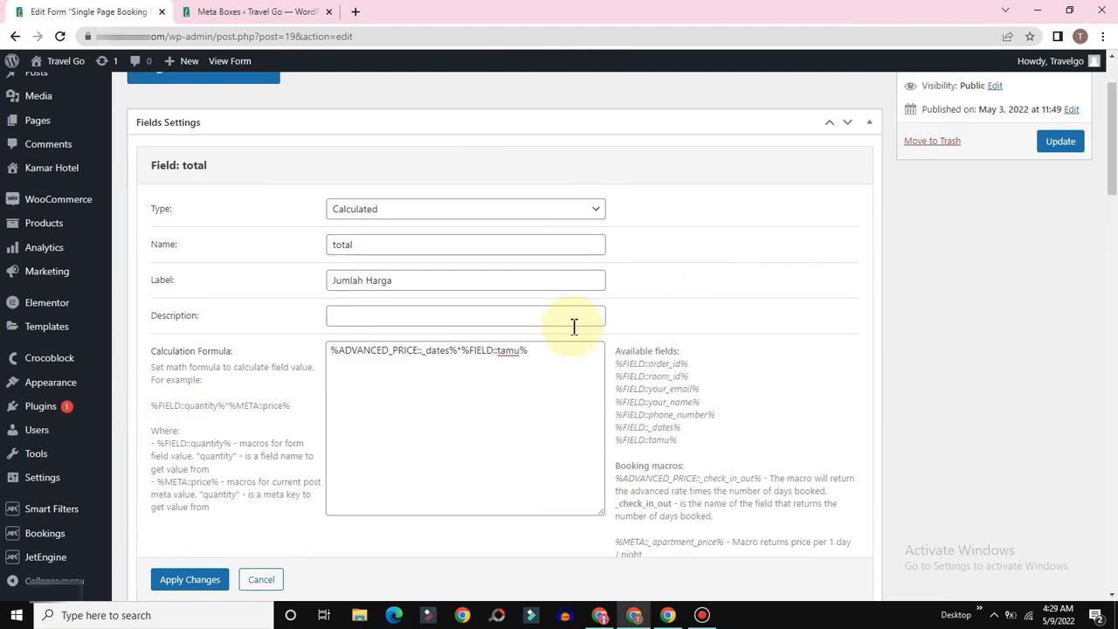
scroll(494, 290, "down", 4)
scroll(405, 384, "up", 2)
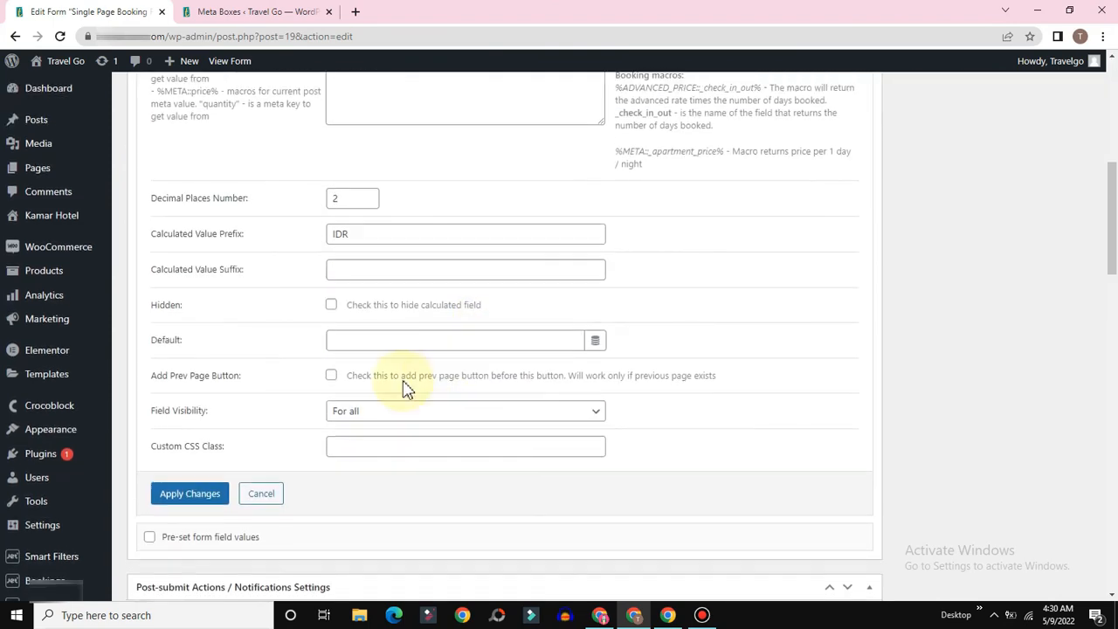
scroll(297, 378, "down", 2)
left_click(211, 362)
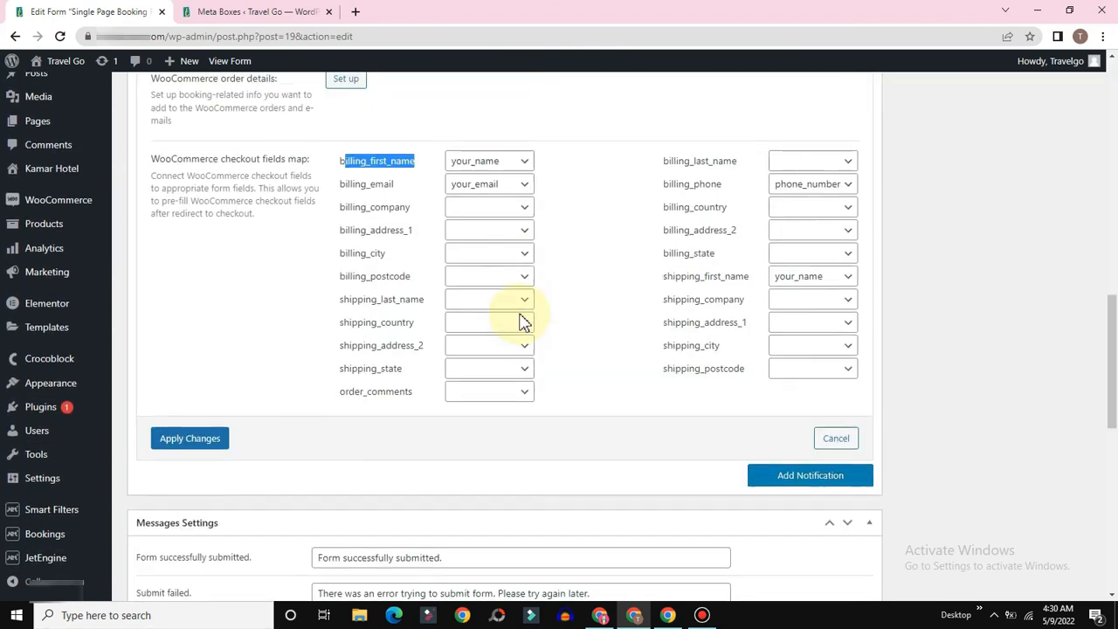
Step: Recheck that your_name fills billing_first_name in the checkout fields map
scroll(518, 320, "up", 10)
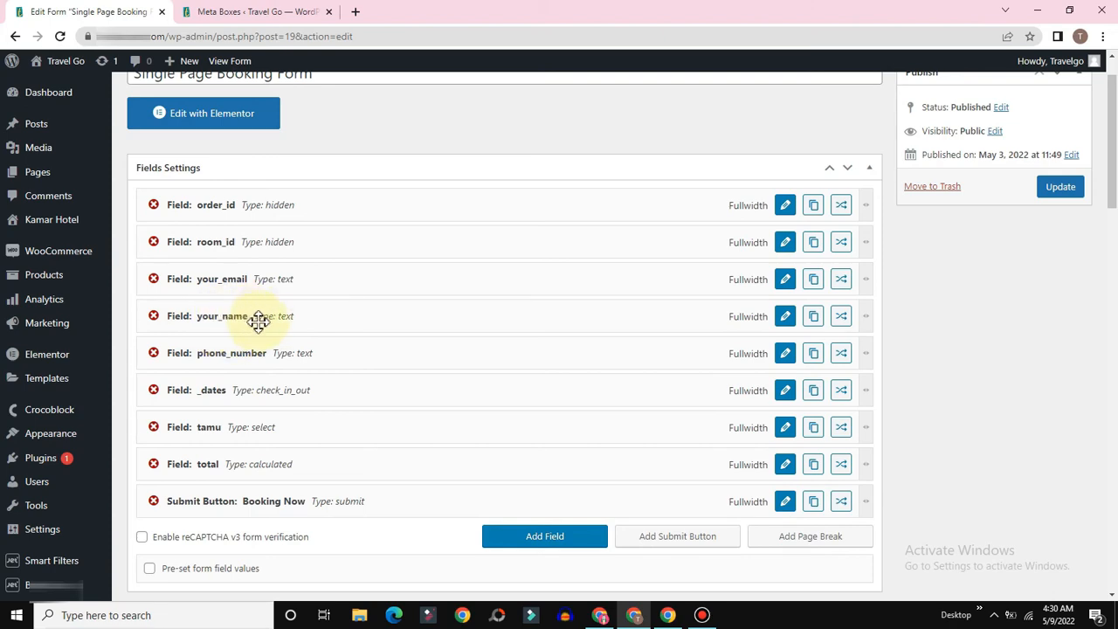
scroll(271, 323, "down", 15)
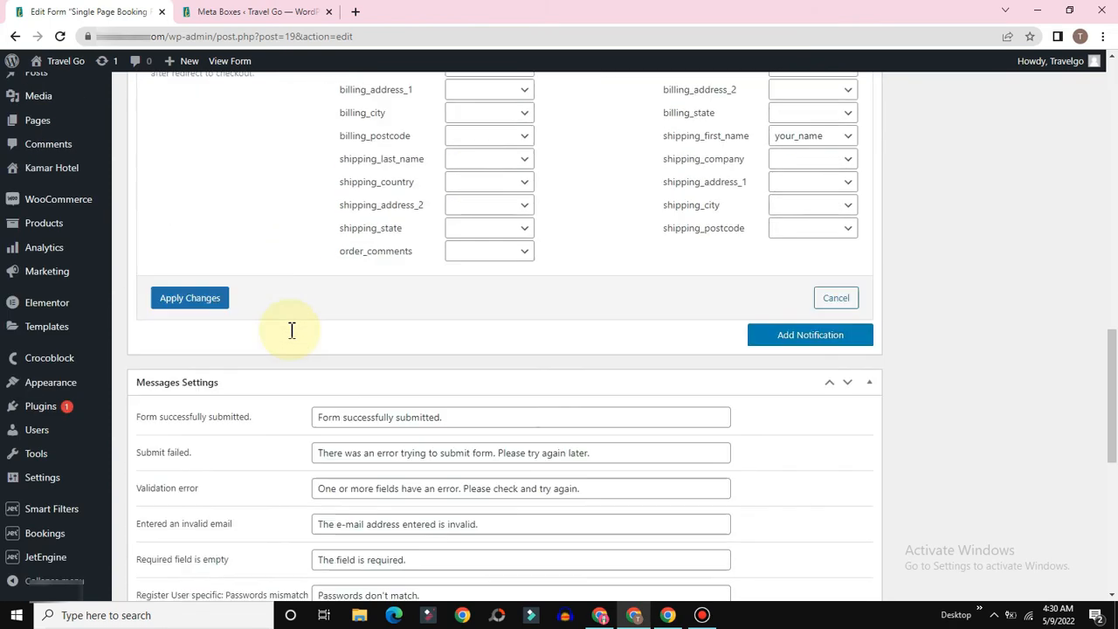
scroll(294, 338, "up", 1)
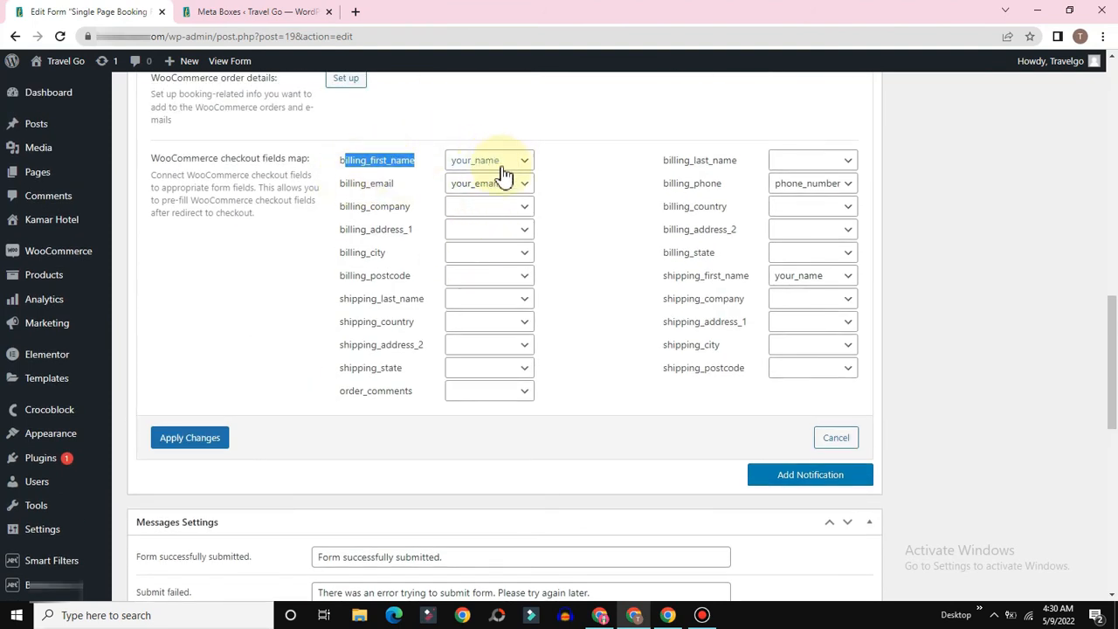
left_click(342, 173)
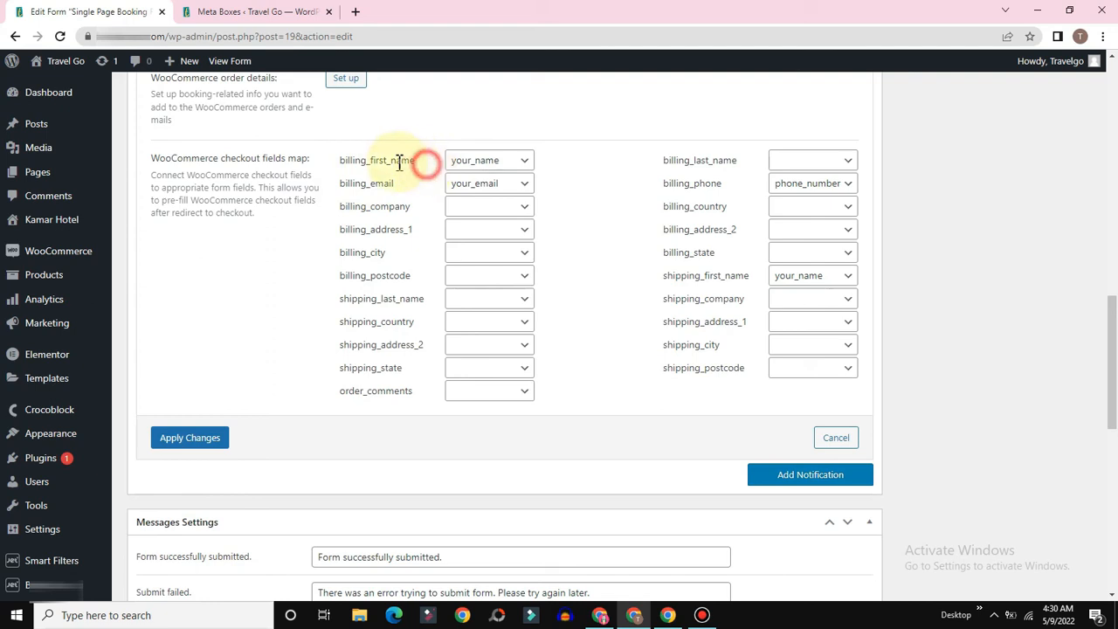
left_click_drag(416, 161, 341, 160)
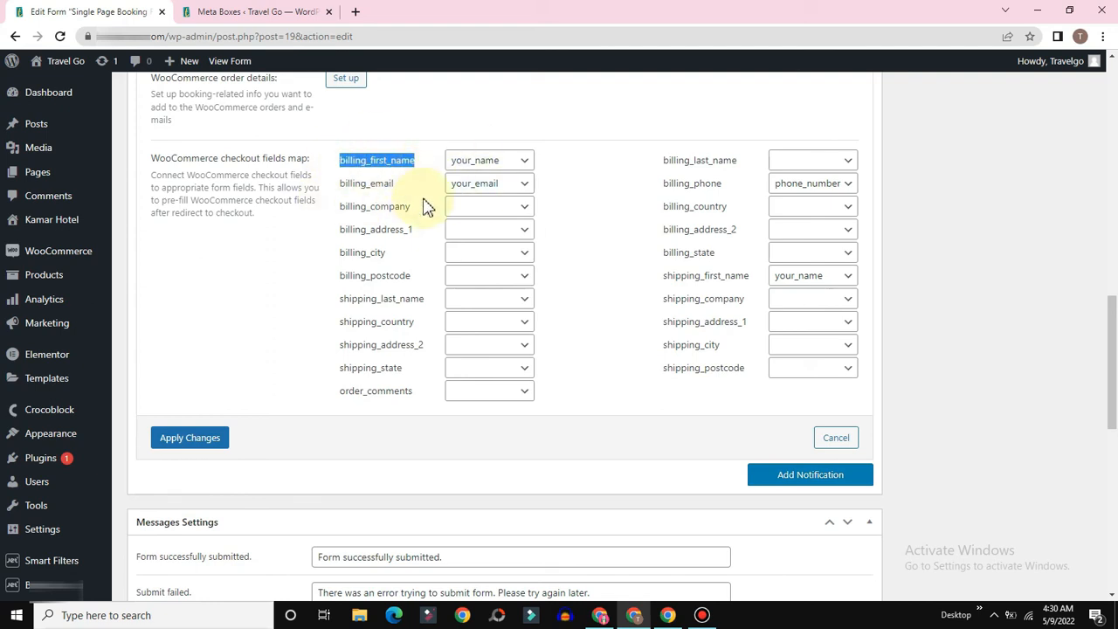
left_click(492, 162)
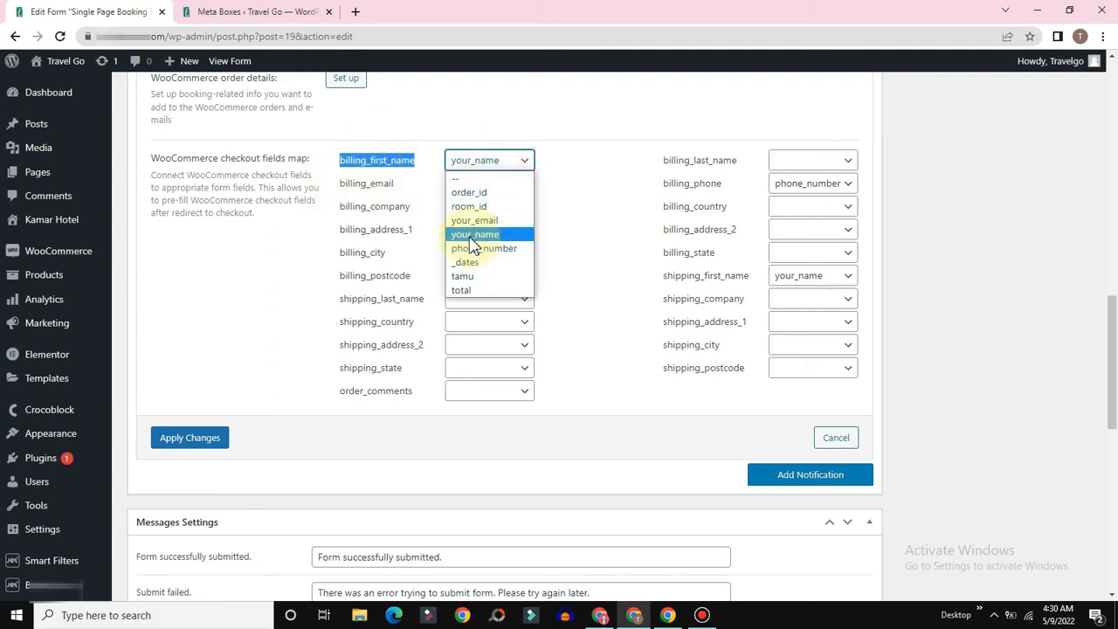
left_click(471, 234)
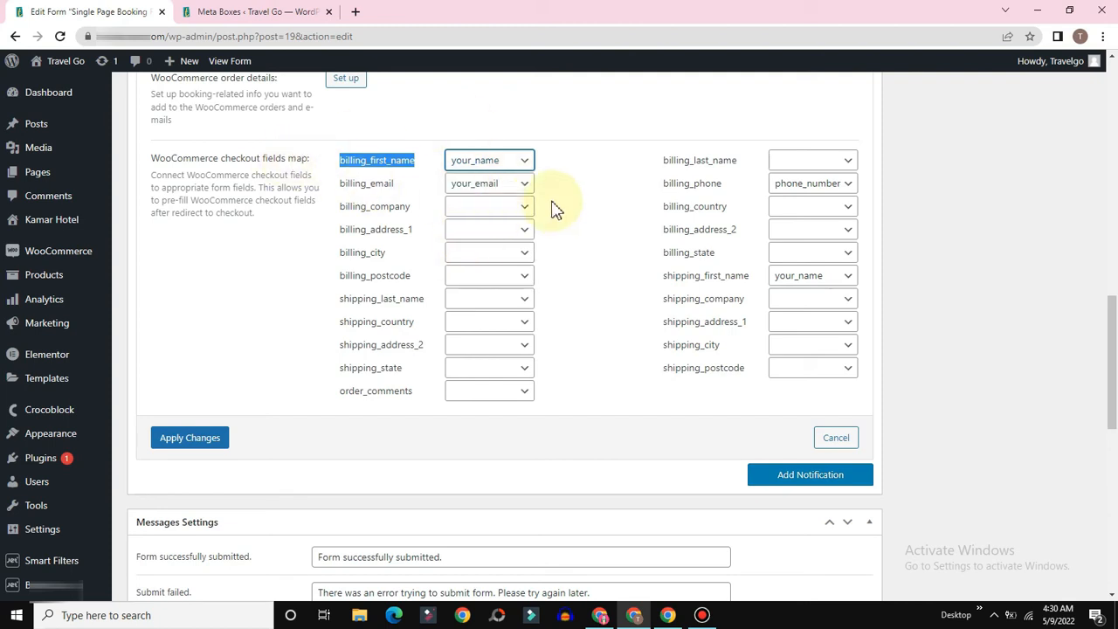
Step: Map billing_email to your_email and billing_phone to phone_number, then apply the changes
left_click_drag(381, 184, 354, 181)
left_click(487, 185)
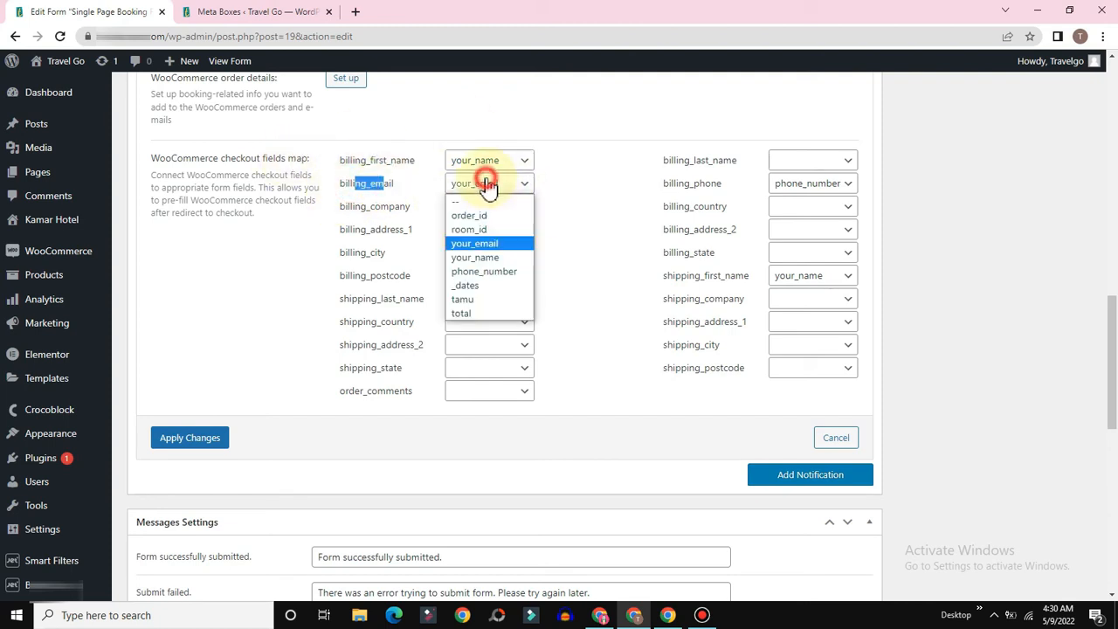
left_click(472, 244)
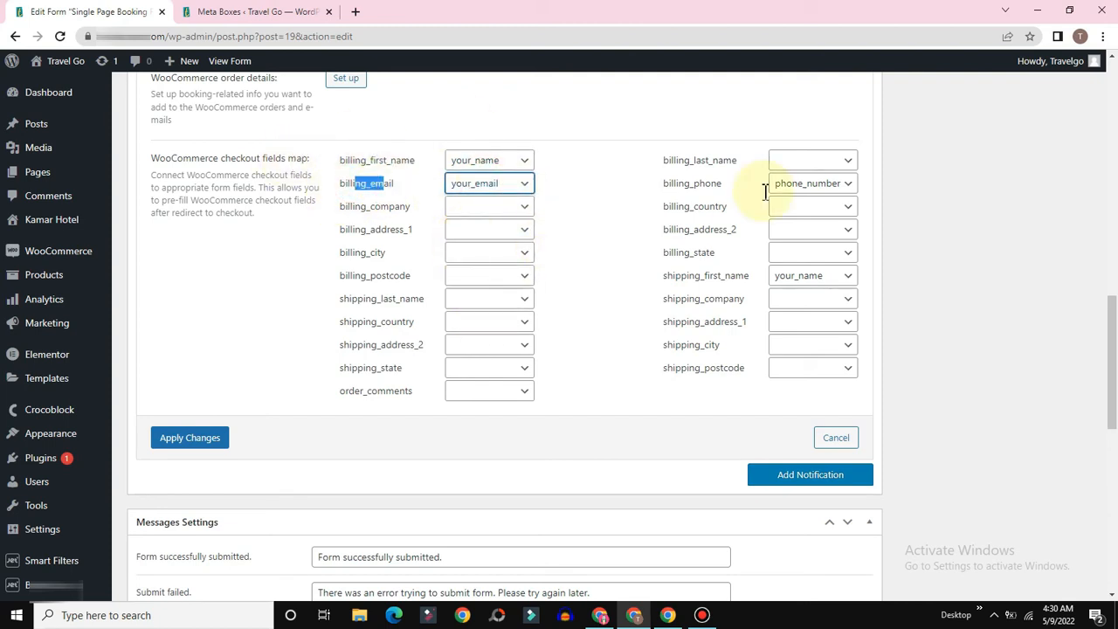
left_click(814, 187)
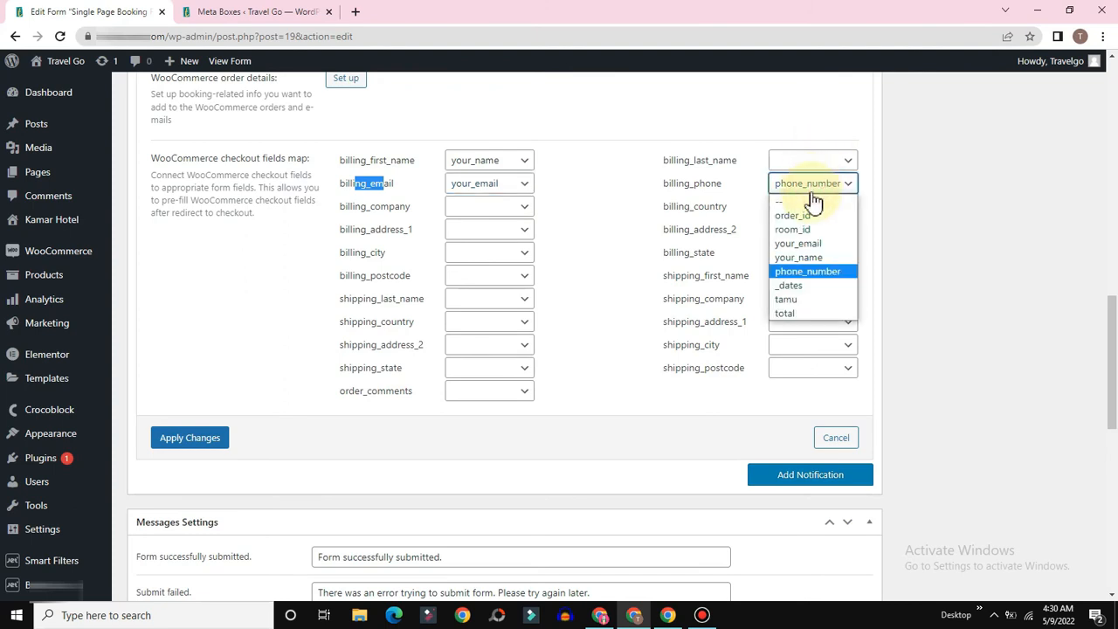
left_click(810, 189)
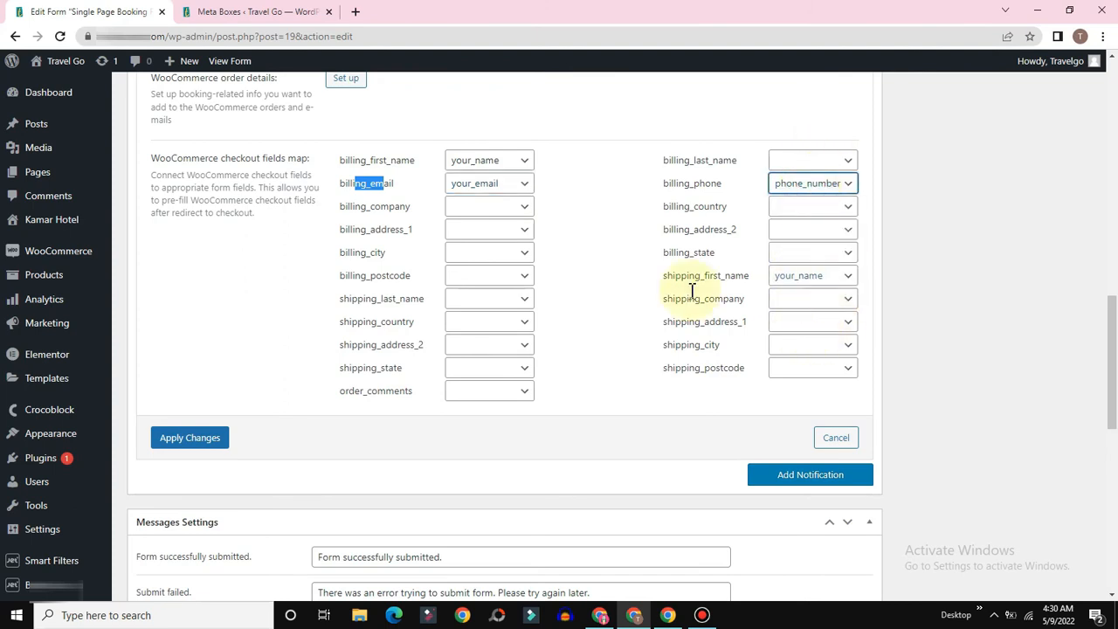
scroll(425, 312, "down", 2)
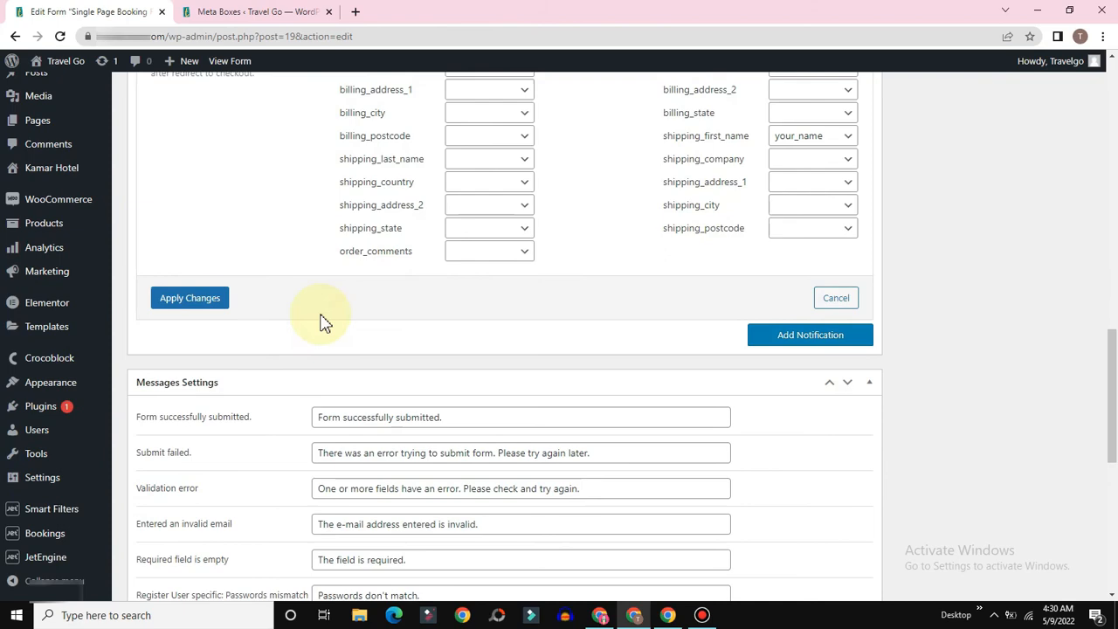
left_click(184, 300)
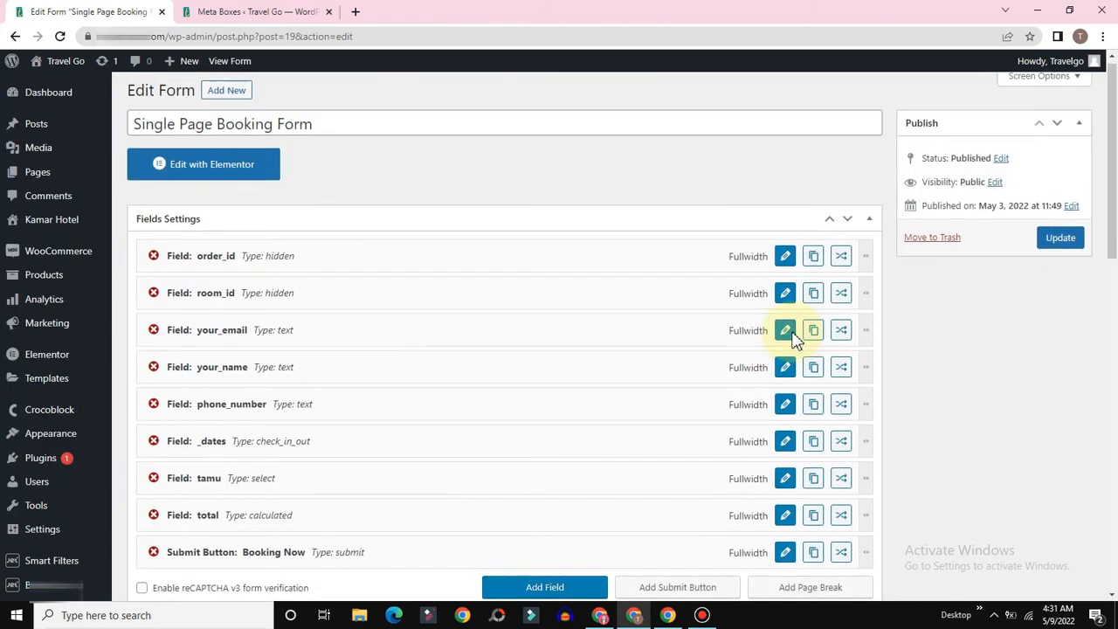
Step: Update the Single Page Booking Form and go to the Hotel Kirana Ubud Bali page
scroll(795, 340, "up", 1)
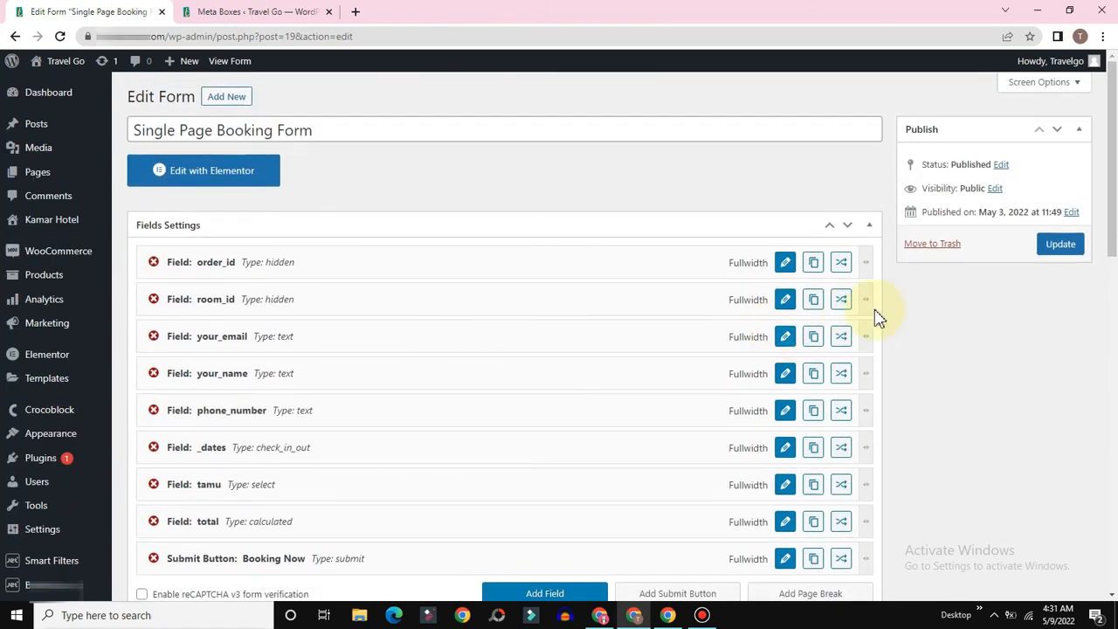
left_click(1051, 251)
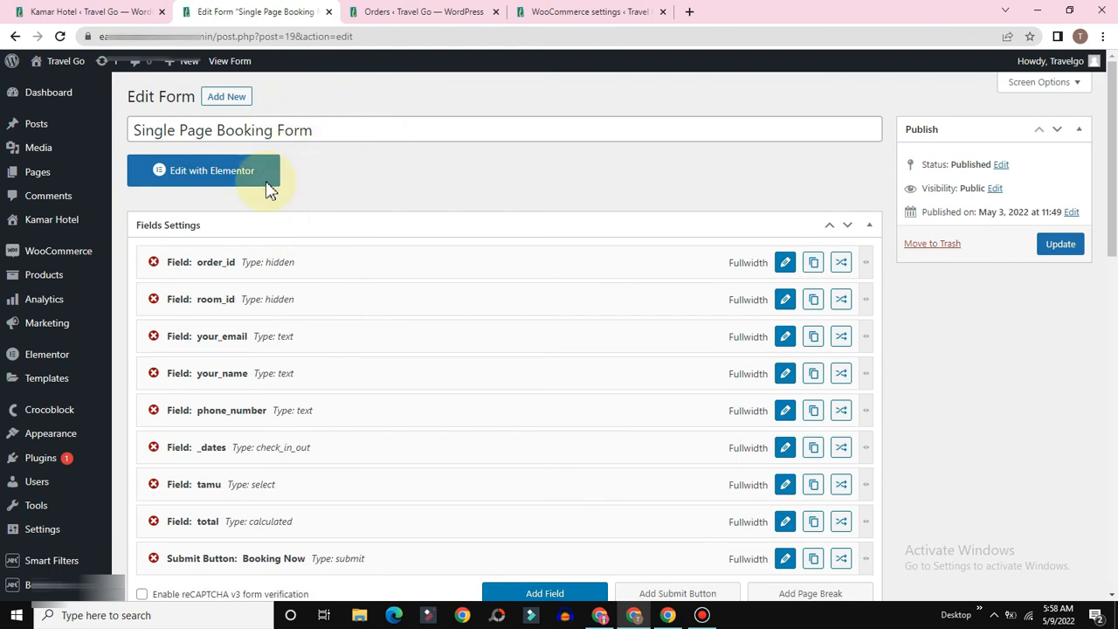
left_click(667, 617)
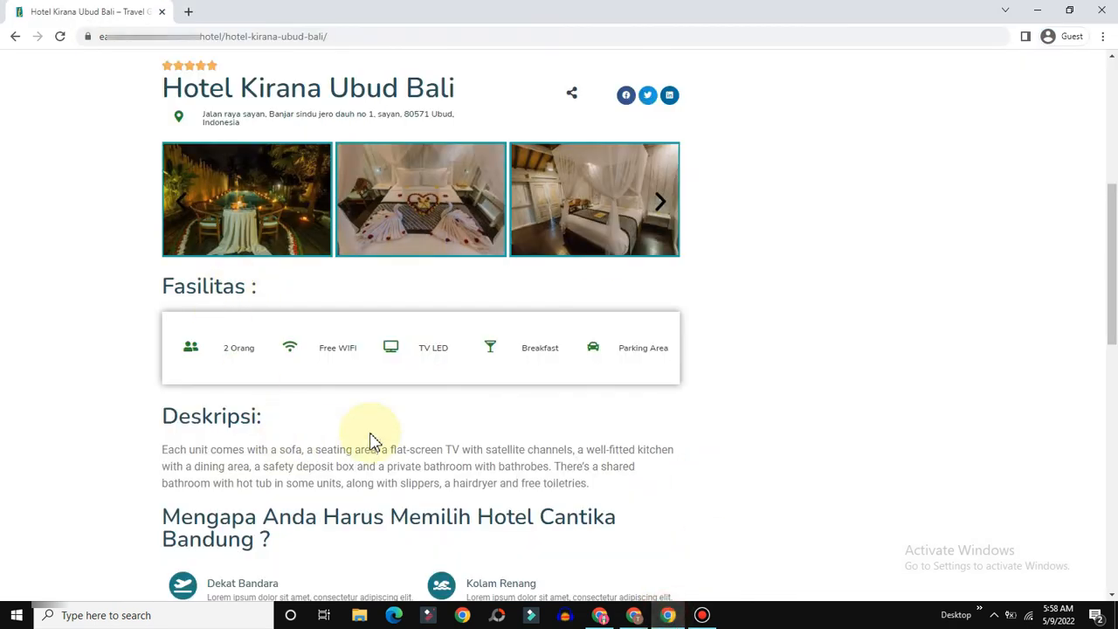
scroll(400, 437, "down", 6)
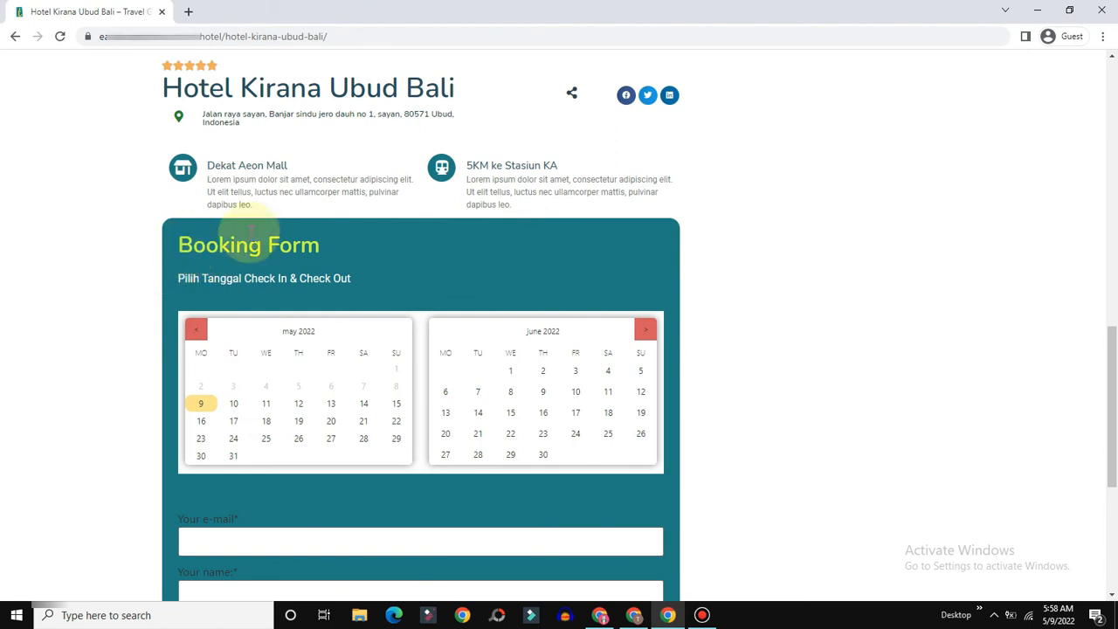
scroll(243, 252, "down", 2)
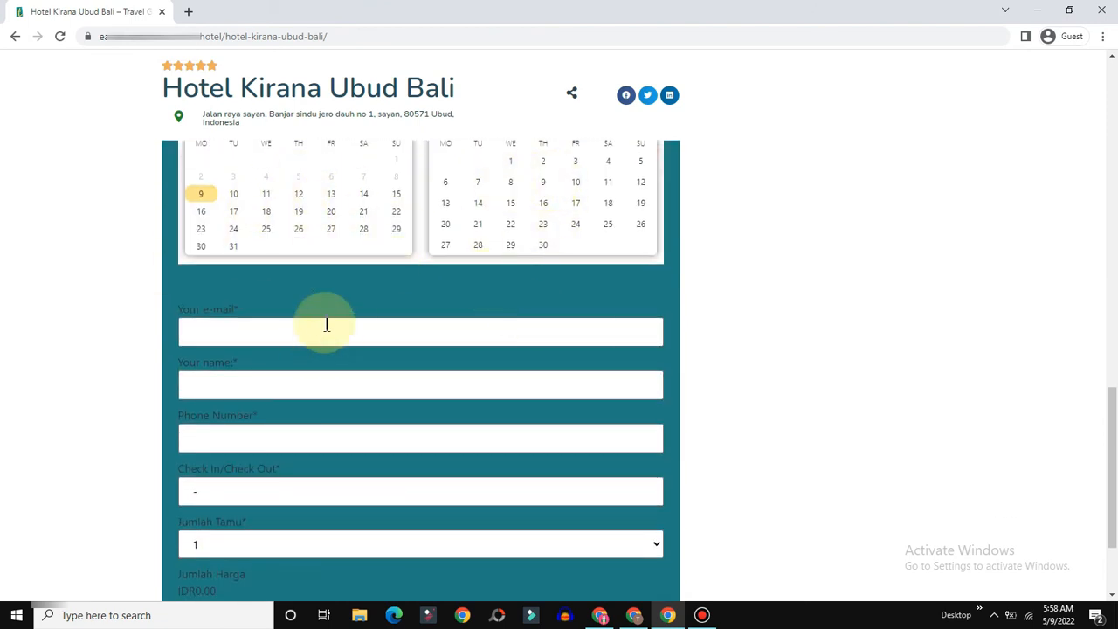
Step: Test the e-mail, name, phone and check-in/check-out date fields, then return to the form editor
left_click(197, 329)
left_click(223, 389)
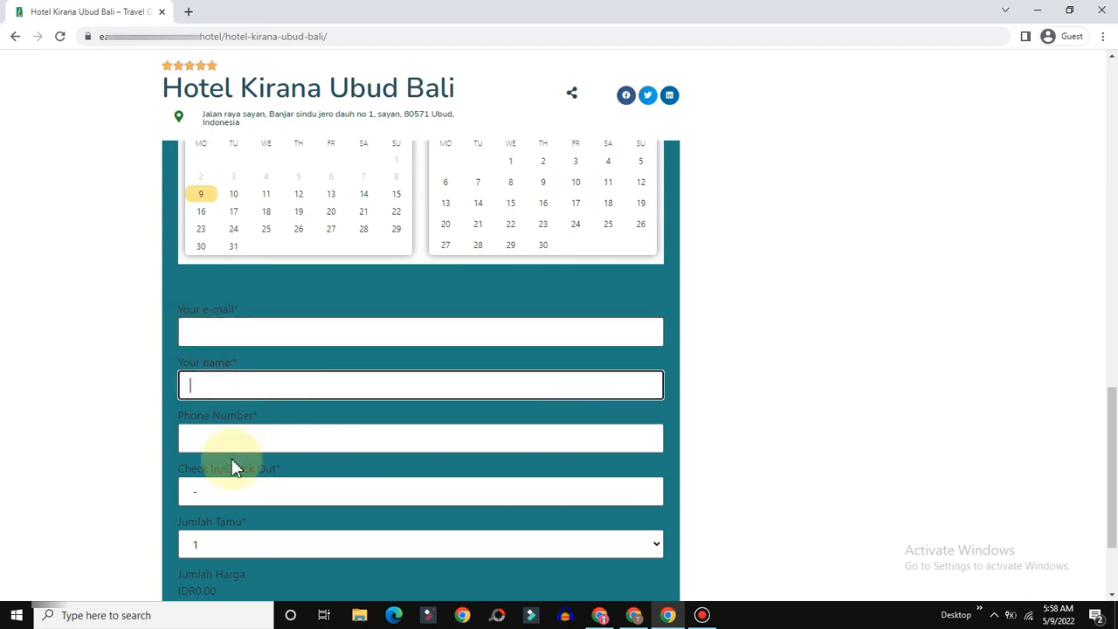
left_click(229, 444)
left_click(216, 487)
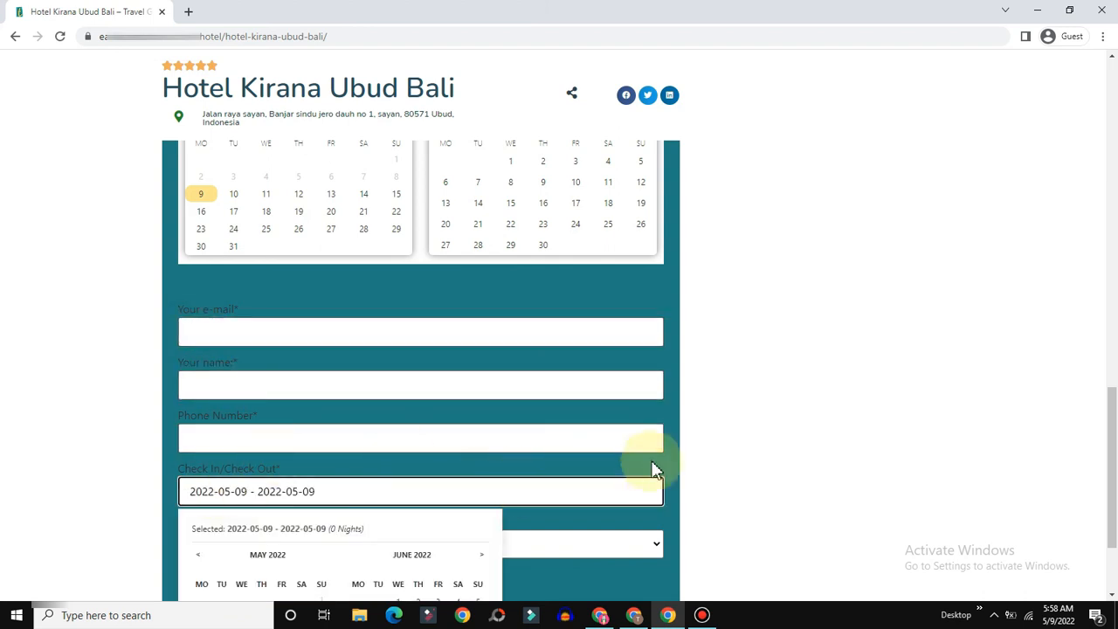
left_click(719, 451)
left_click(635, 617)
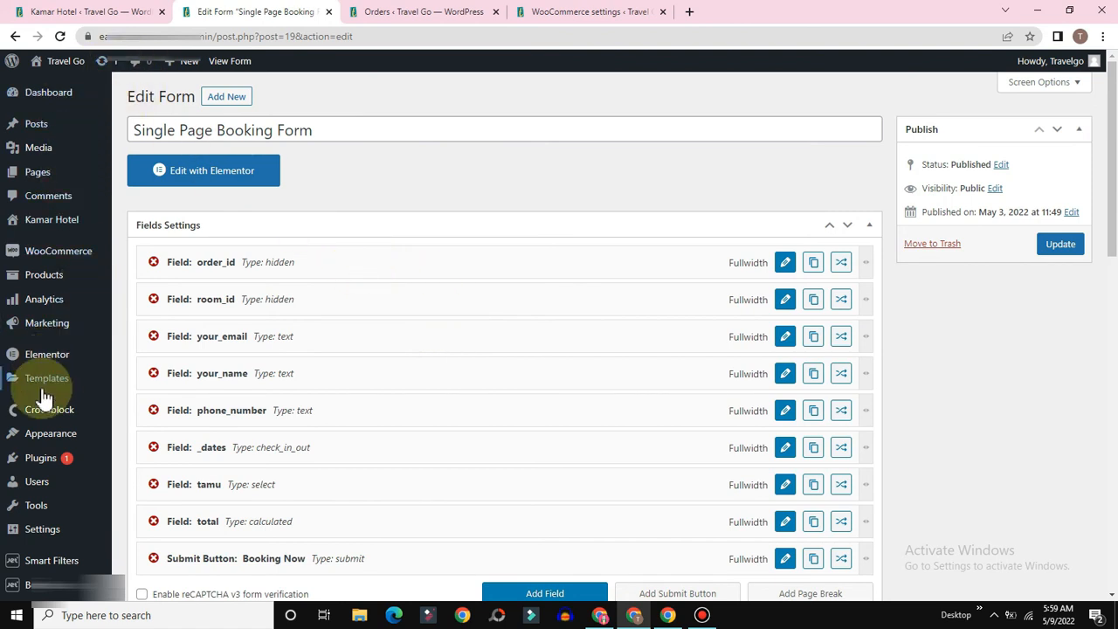
Step: List all three saved Elementor templates: Header, Template Single Post Kamar and Default Kit
scroll(95, 214, "down", 2)
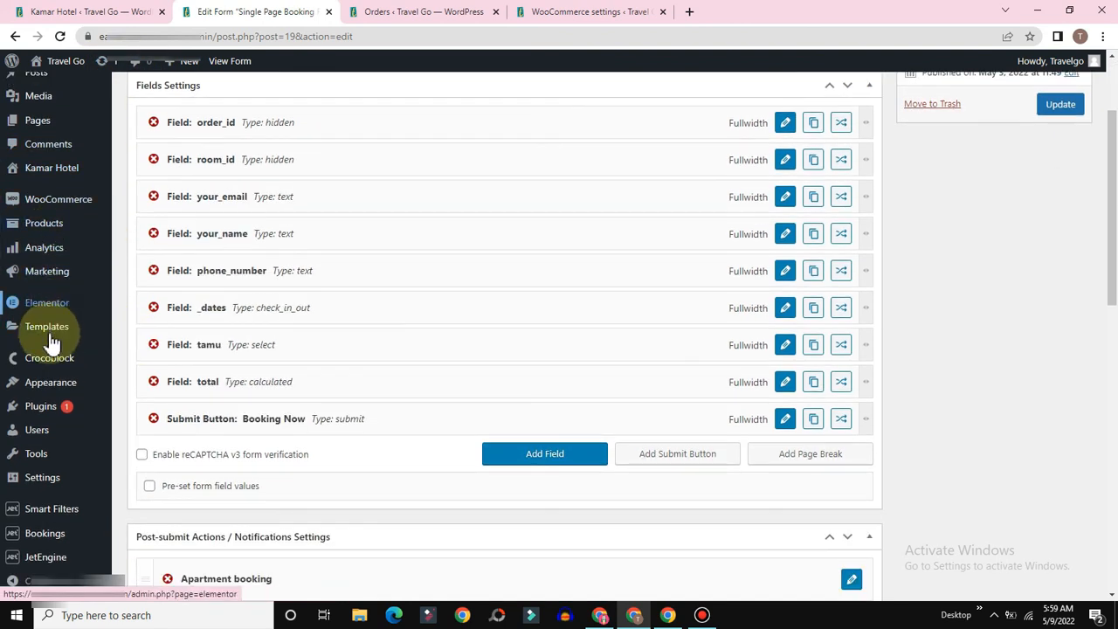
mouse_move(50, 329)
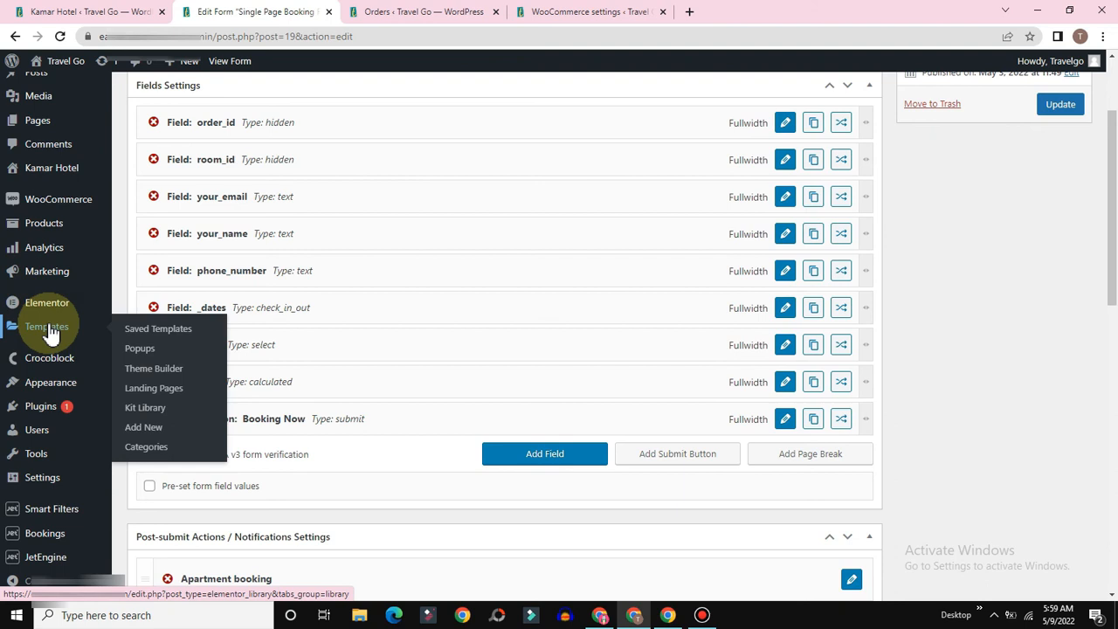
left_click(147, 333)
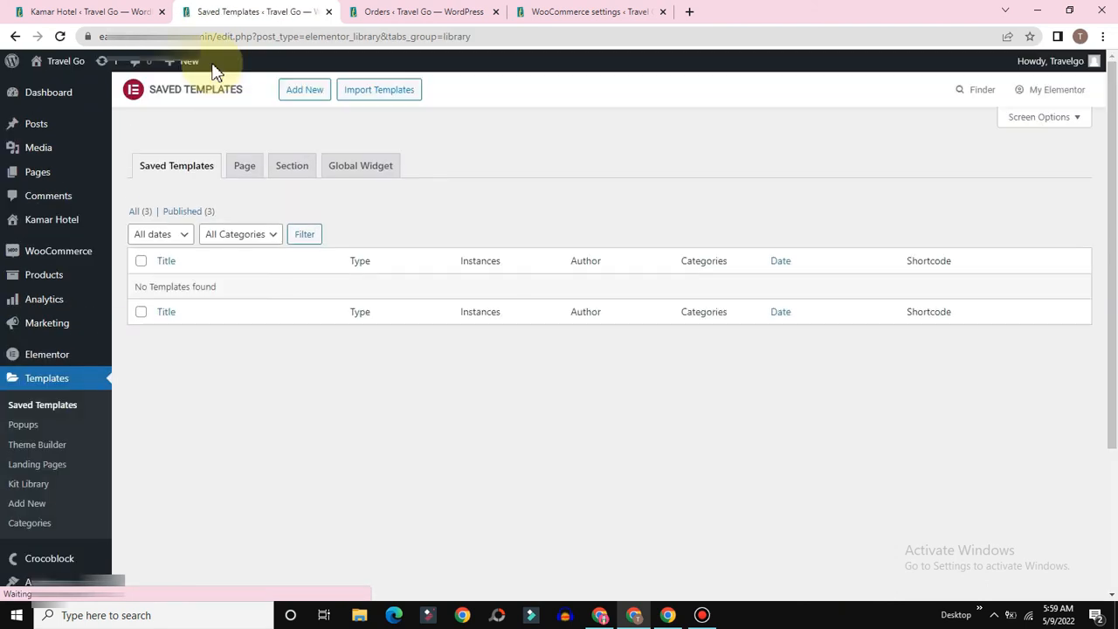
left_click(134, 213)
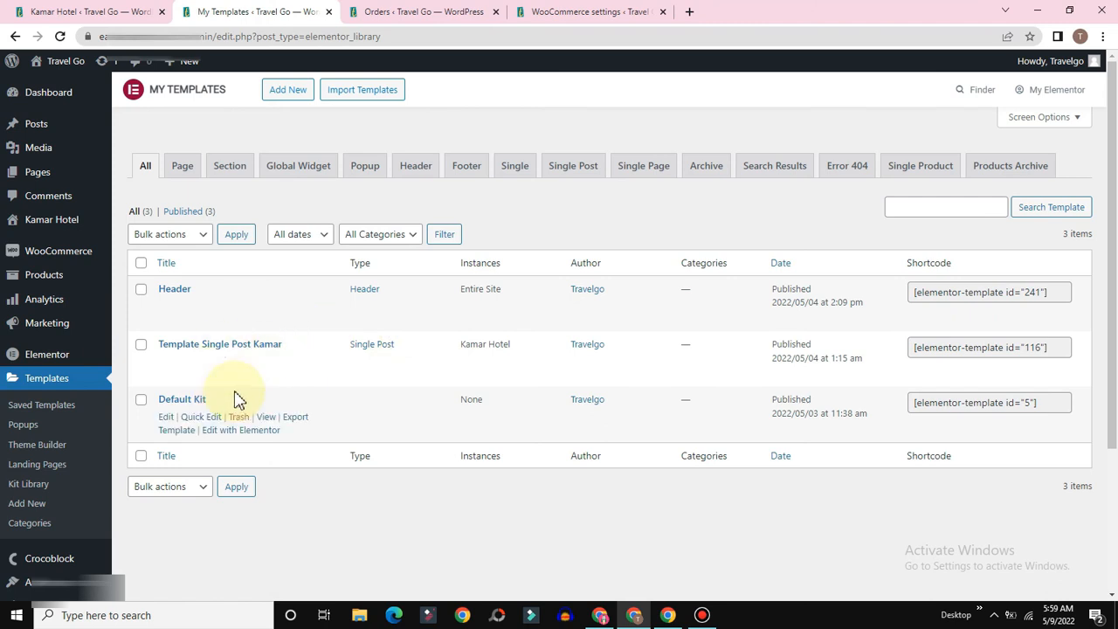
Step: Edit Template Single Post Kamar in Elementor and search the widgets for 'av'
left_click(218, 378)
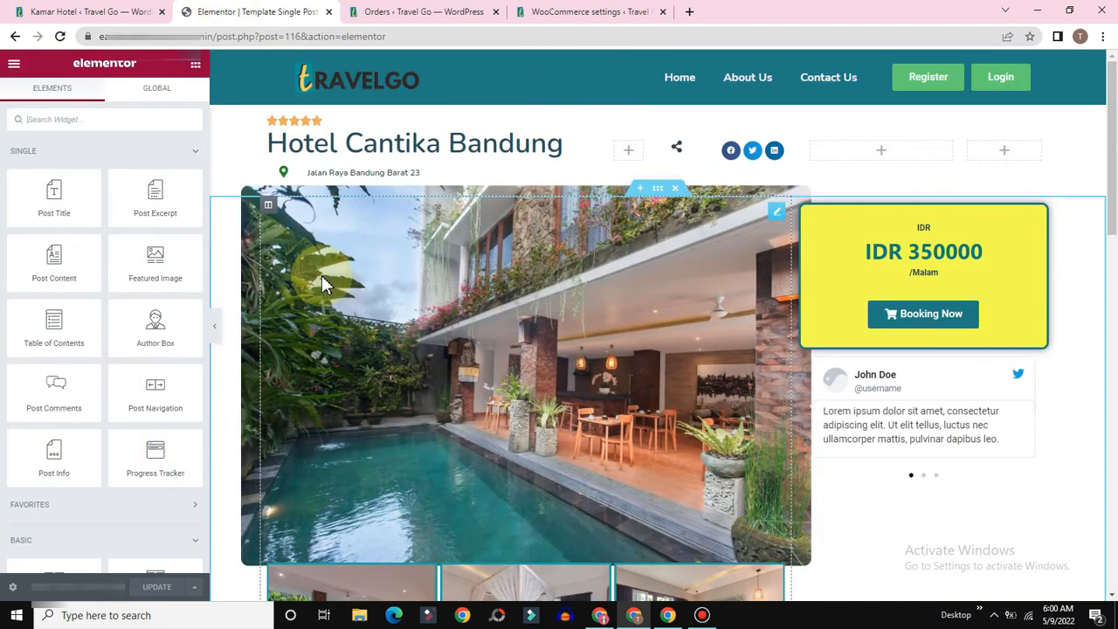
scroll(323, 280, "down", 15)
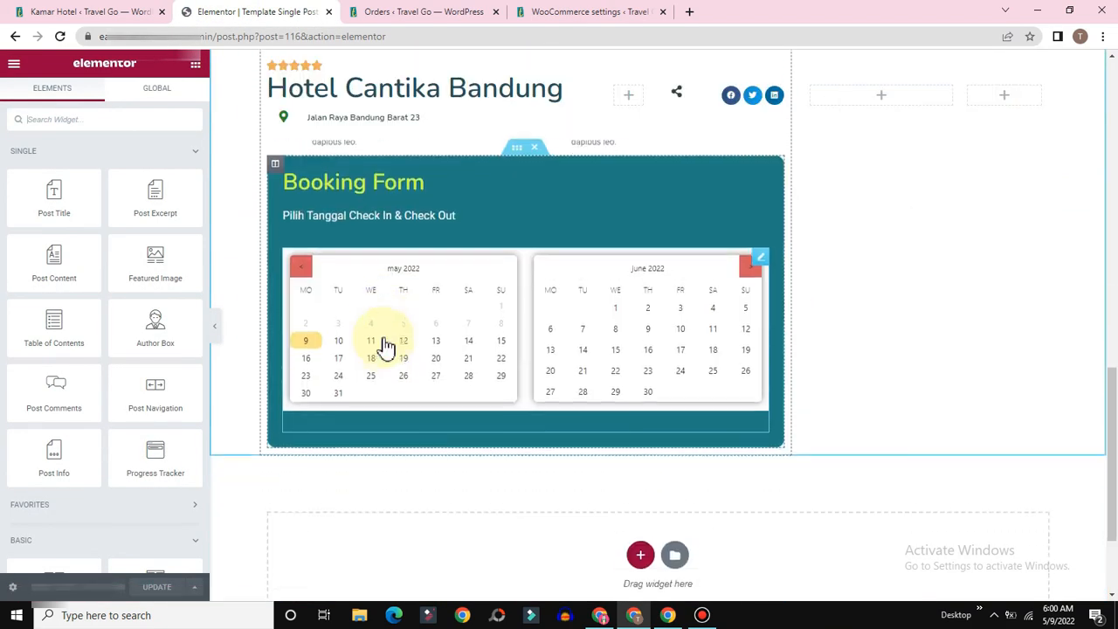
scroll(387, 347, "down", 1)
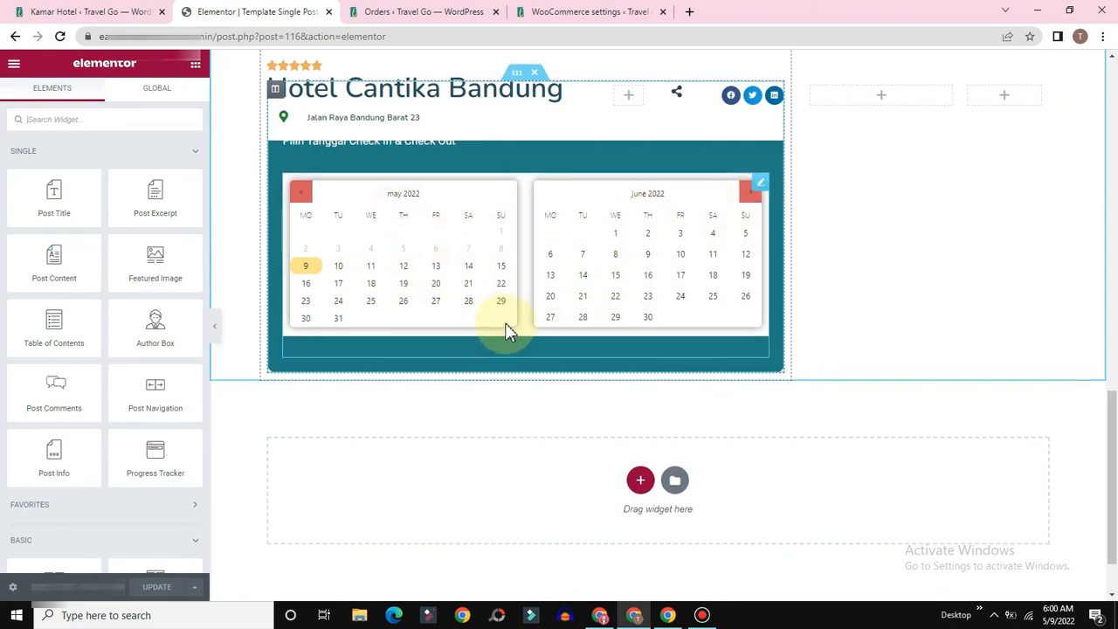
scroll(504, 322, "up", 1)
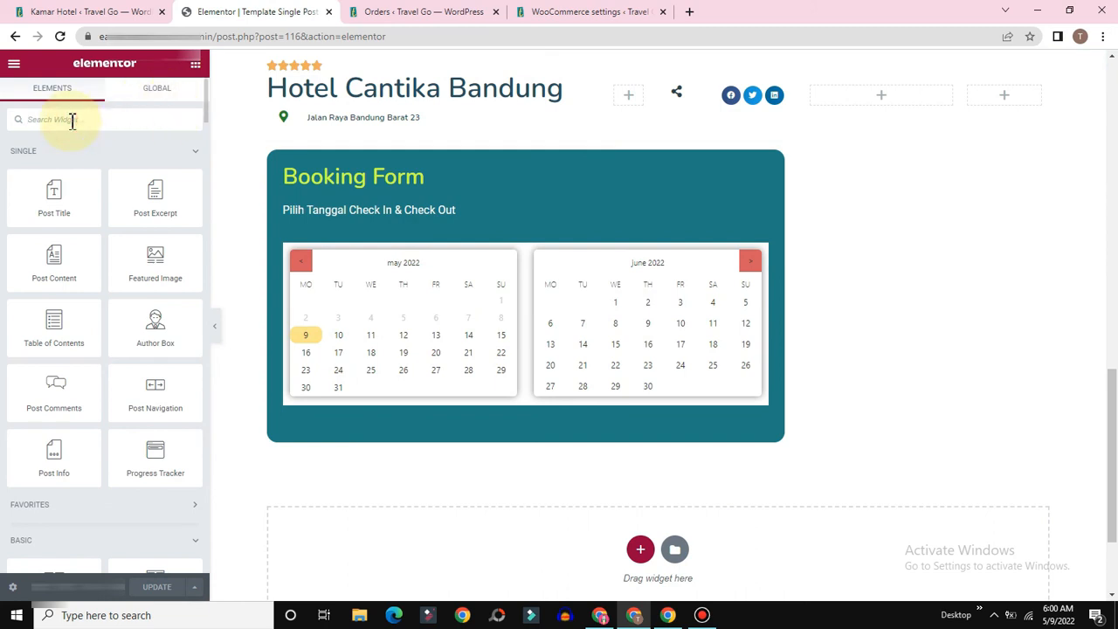
type("a")
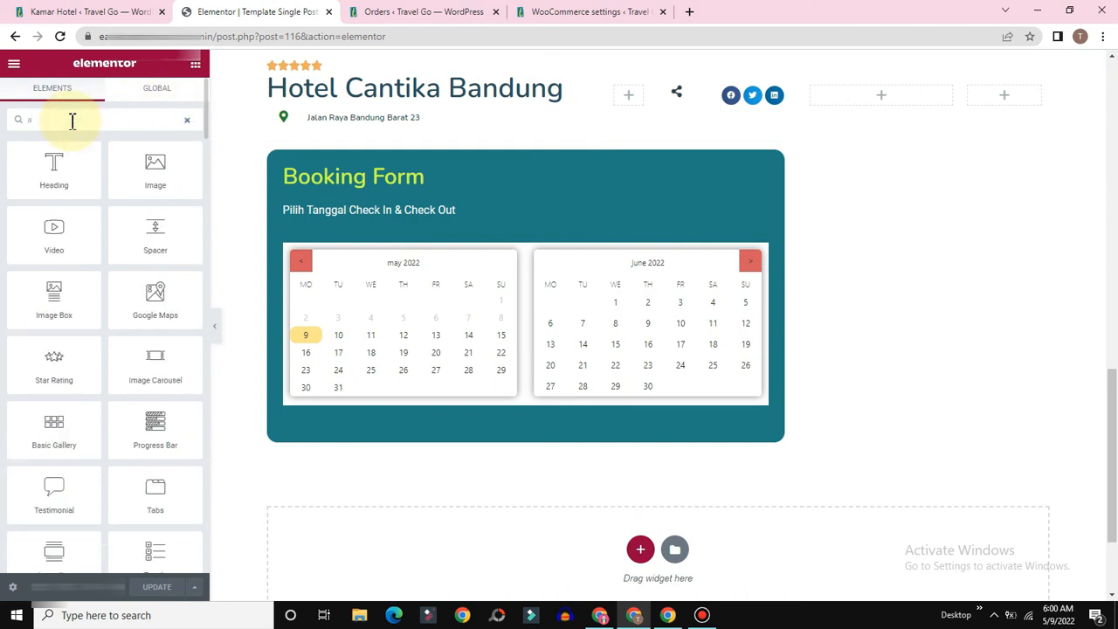
type("v")
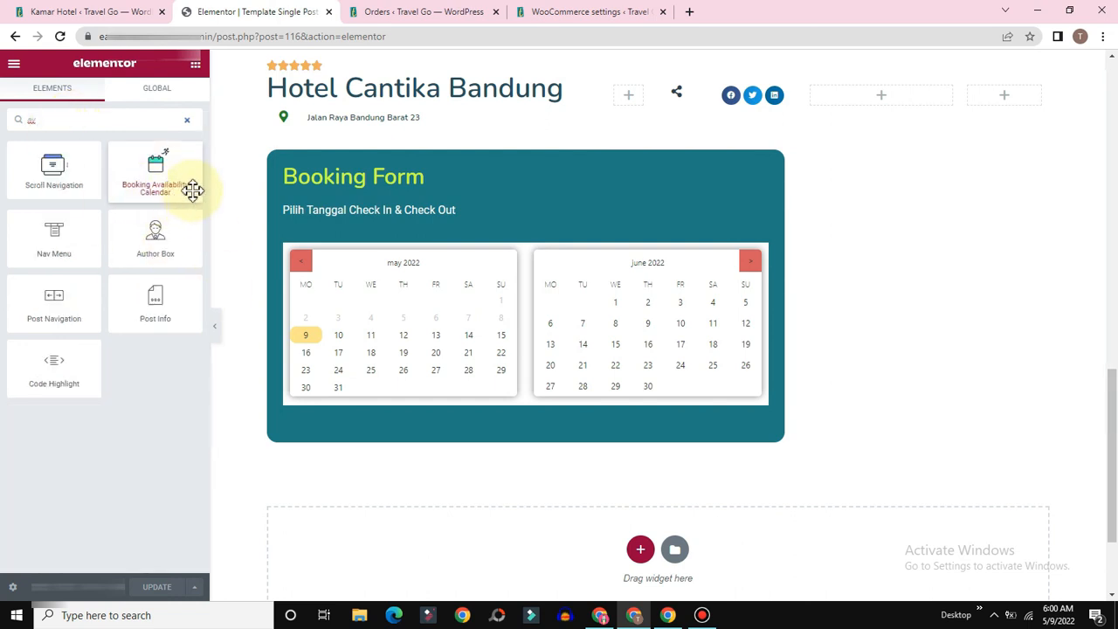
Step: Delete the duplicate Booking Availability Calendar and enable 'Scroll to the form' on the remaining calendar
left_click_drag(148, 167, 417, 402)
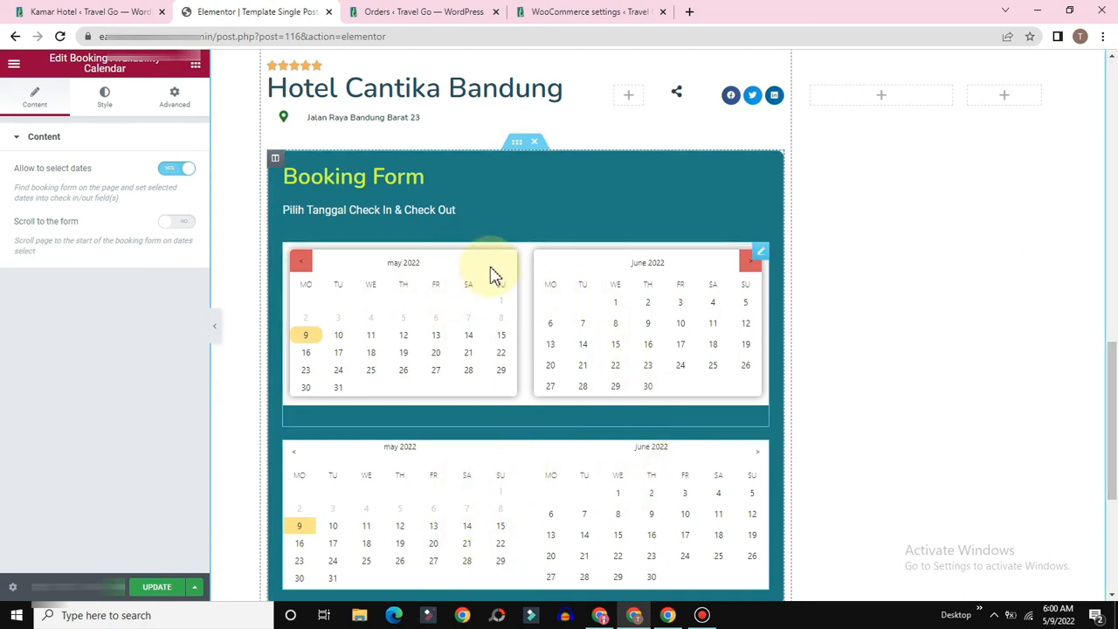
right_click(759, 452)
left_click(791, 588)
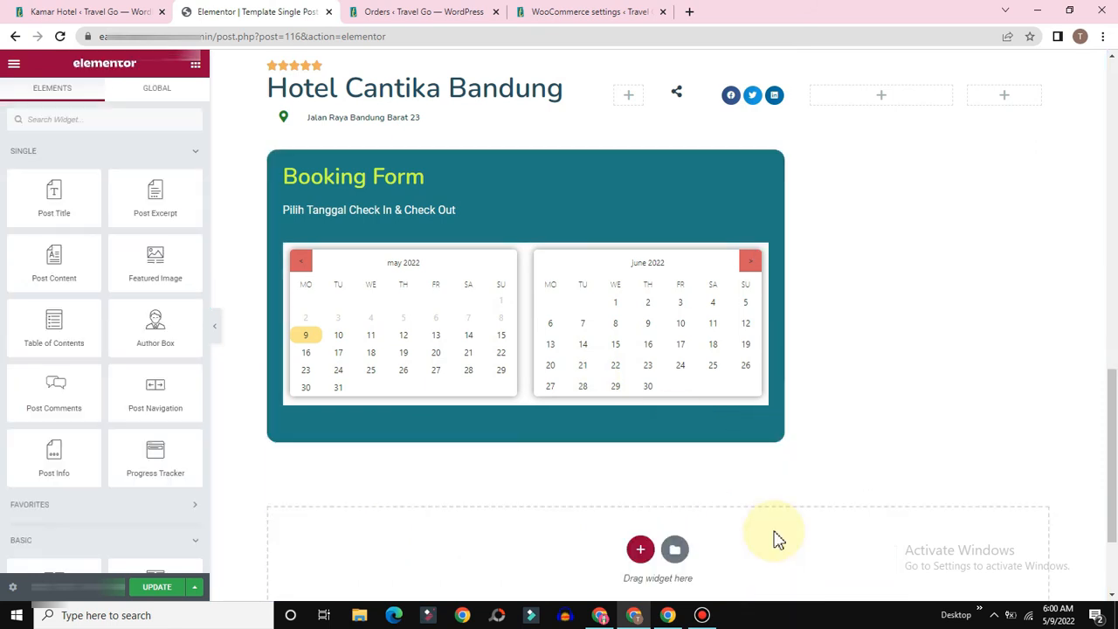
left_click(761, 256)
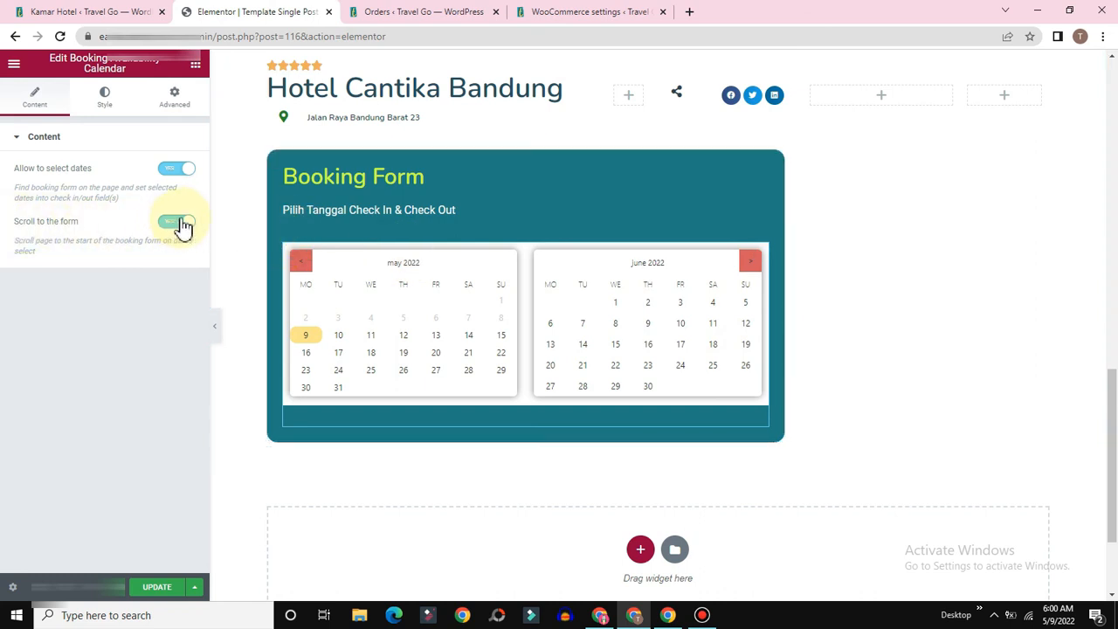
left_click(332, 365)
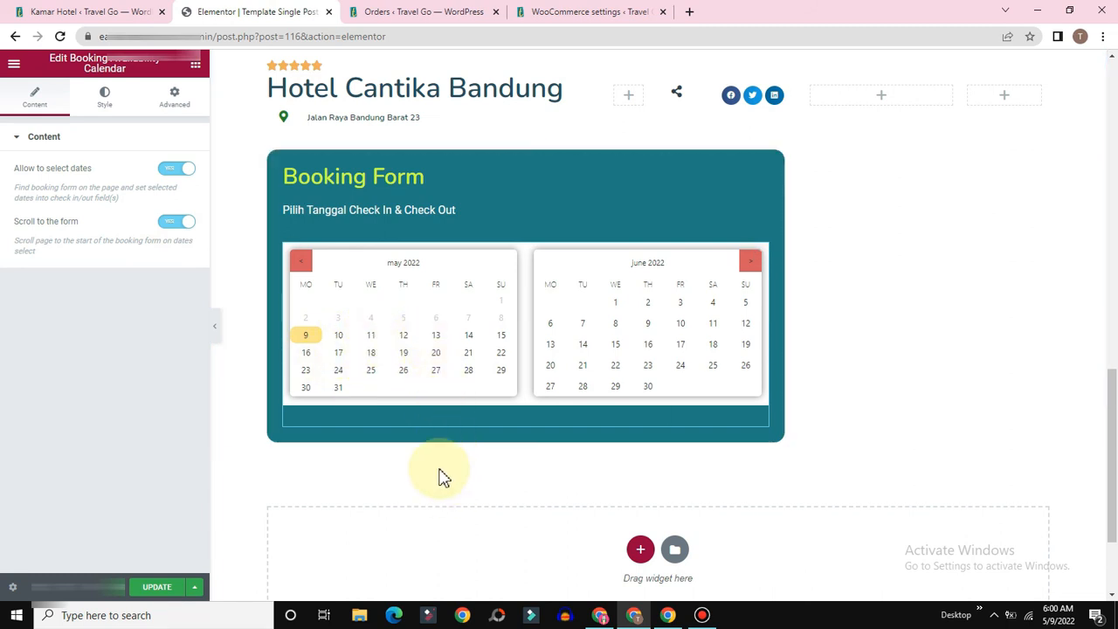
Step: Search the widgets for 'for' and drop a Form widget below the calendars
left_click(195, 68)
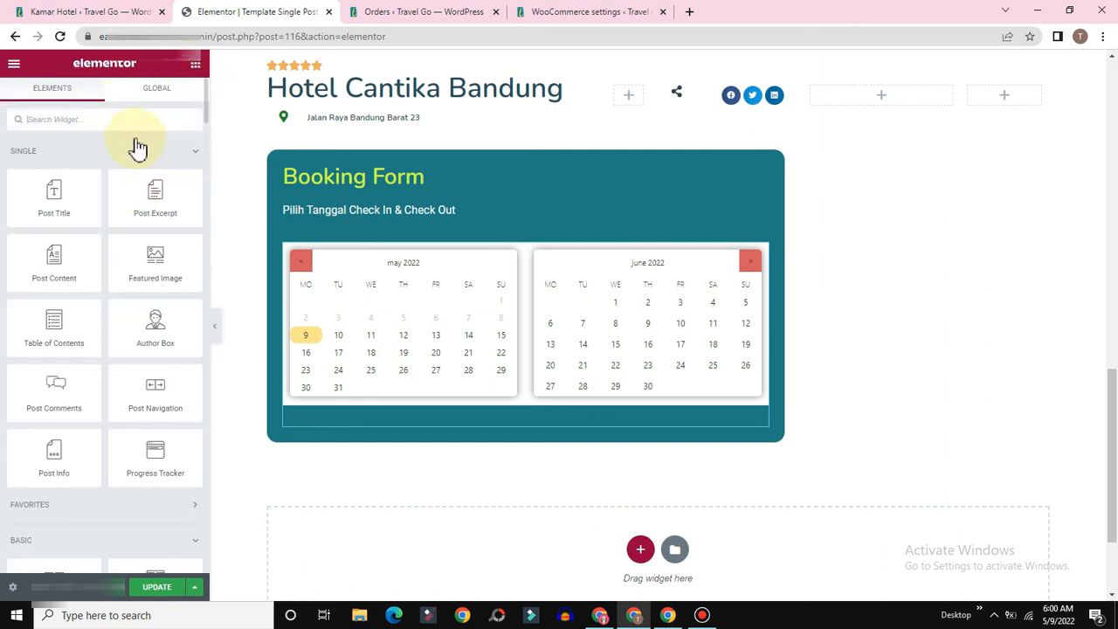
left_click(91, 117)
type("form")
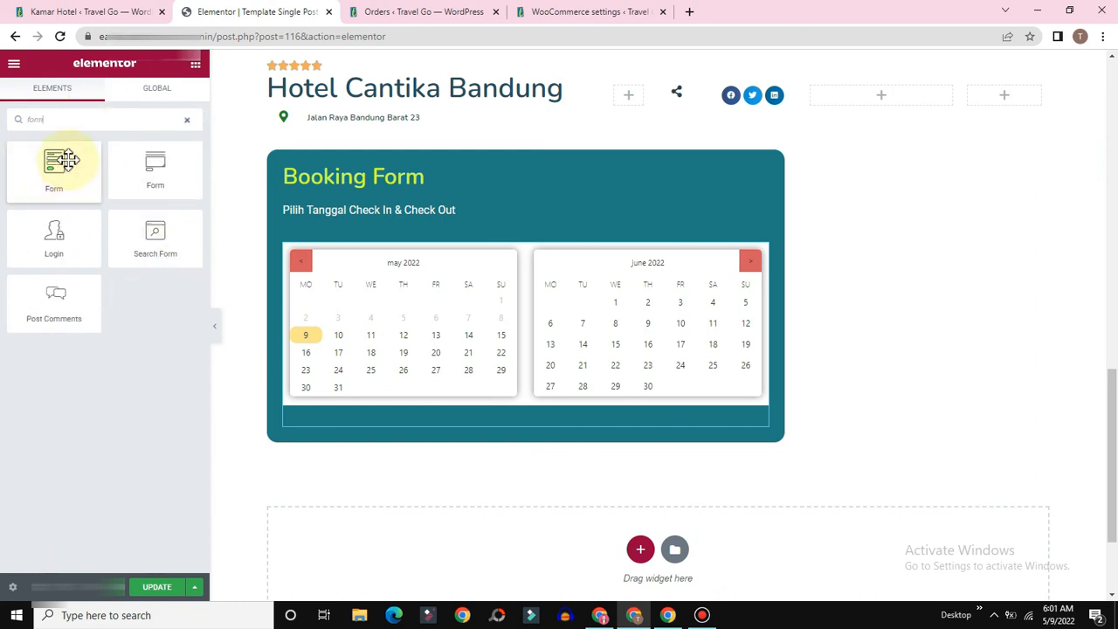
left_click_drag(55, 171, 417, 406)
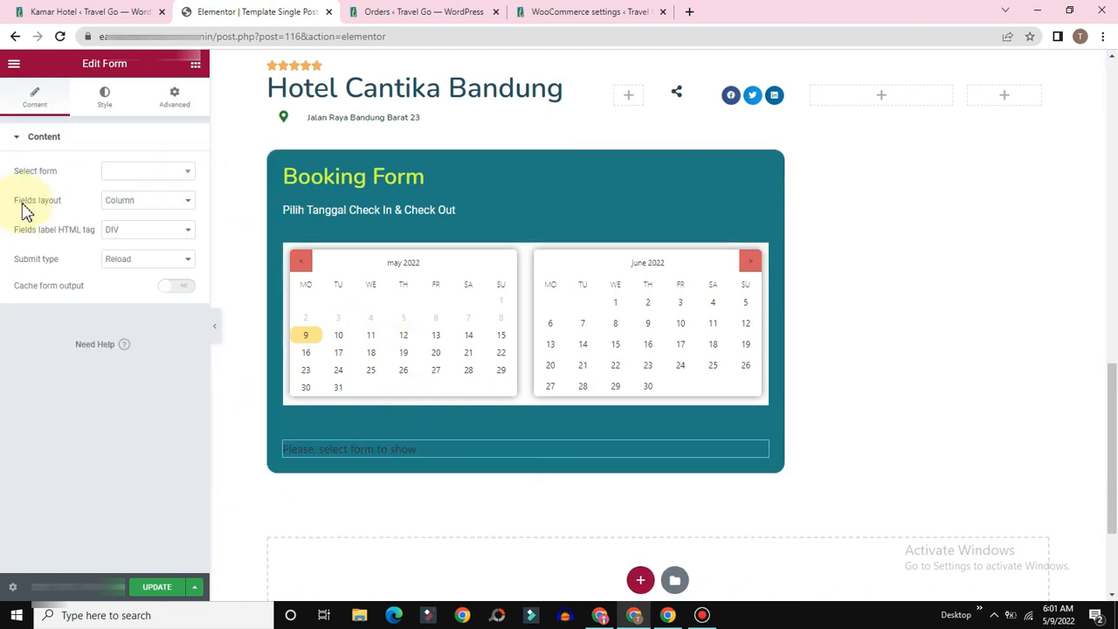
Step: Embed the Single Page Booking Form in the Form widget and scroll to preview it
left_click(168, 175)
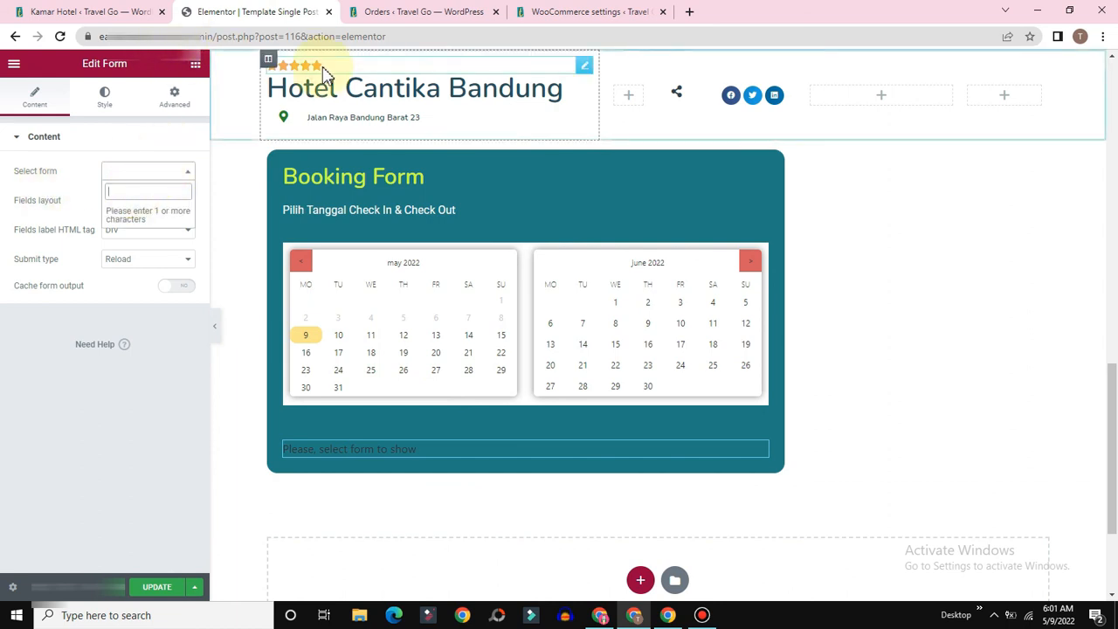
type("sing")
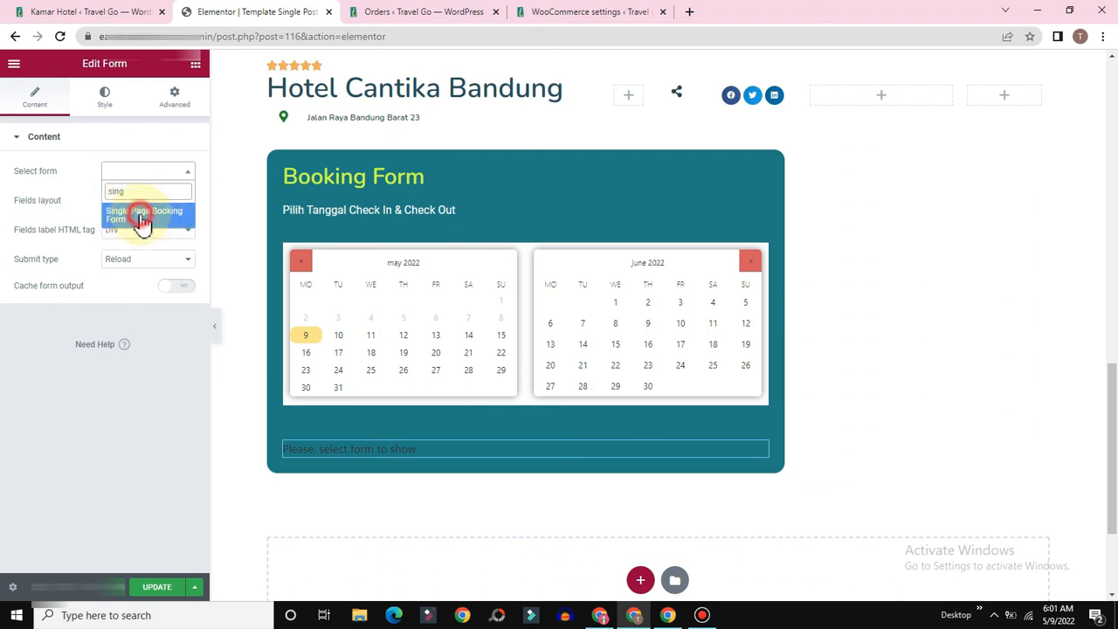
left_click(142, 221)
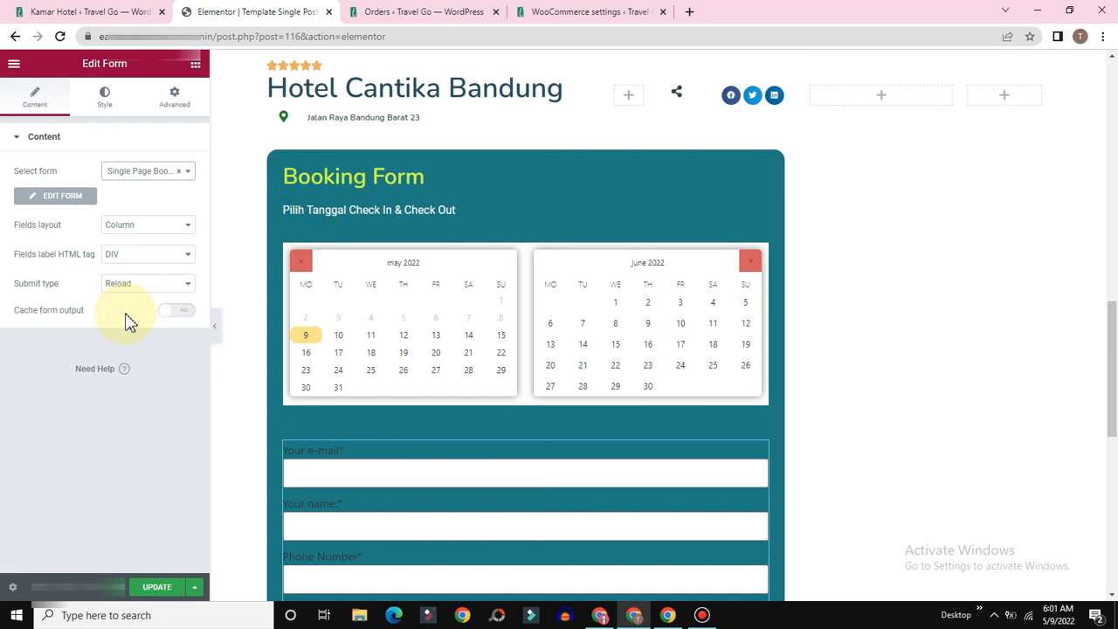
scroll(519, 495, "down", 3)
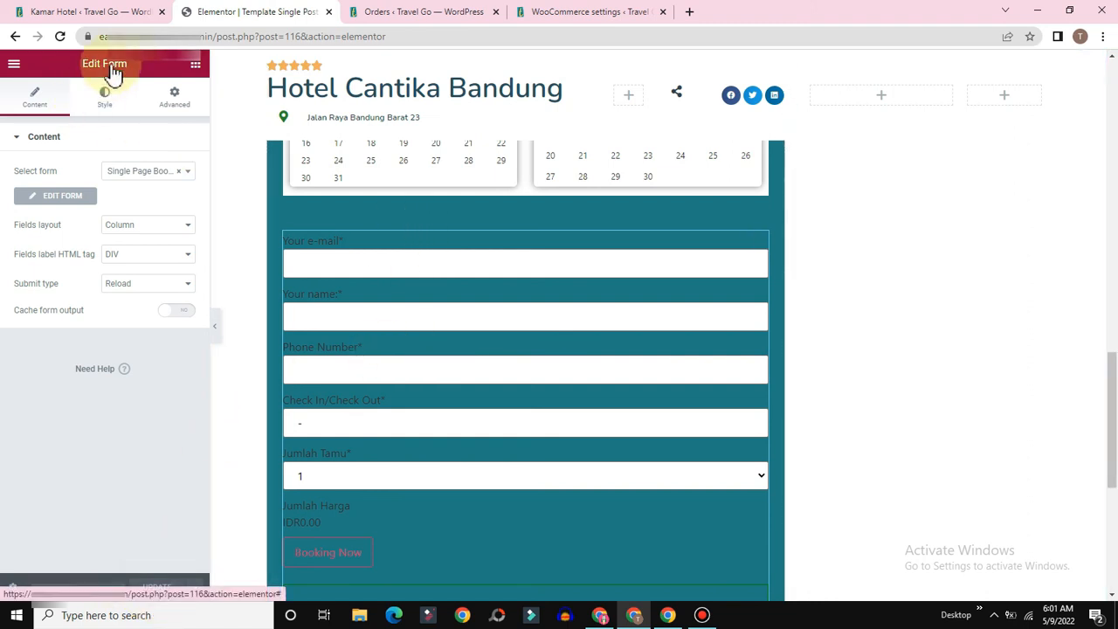
Step: Give the form's Submit button a dark maroon #280808 background in the Style settings
left_click(102, 106)
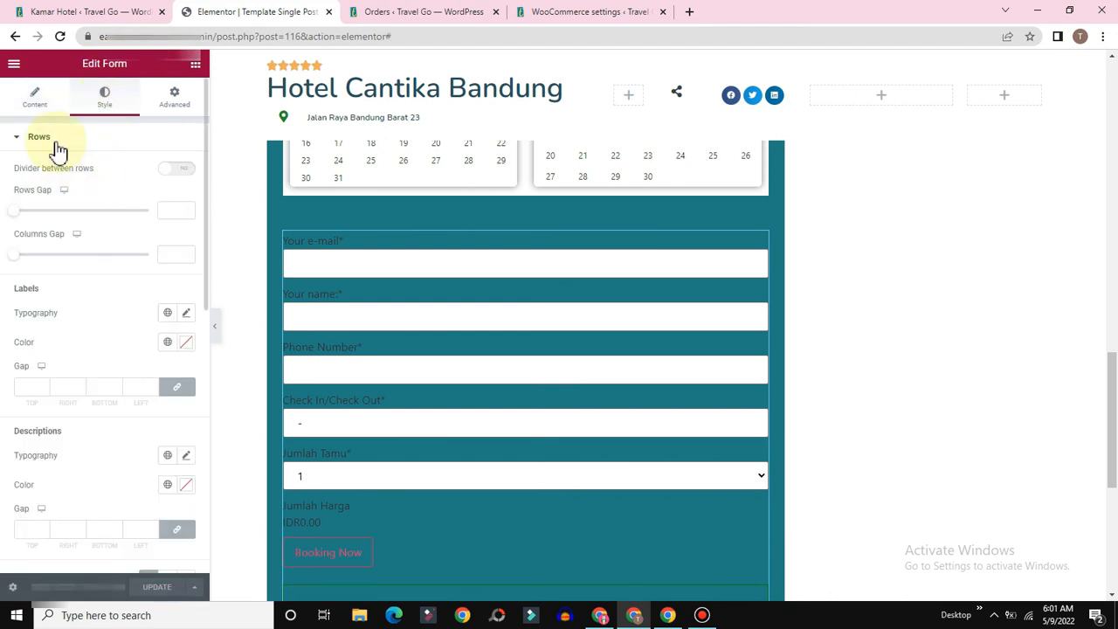
left_click(109, 148)
scroll(127, 226, "down", 1)
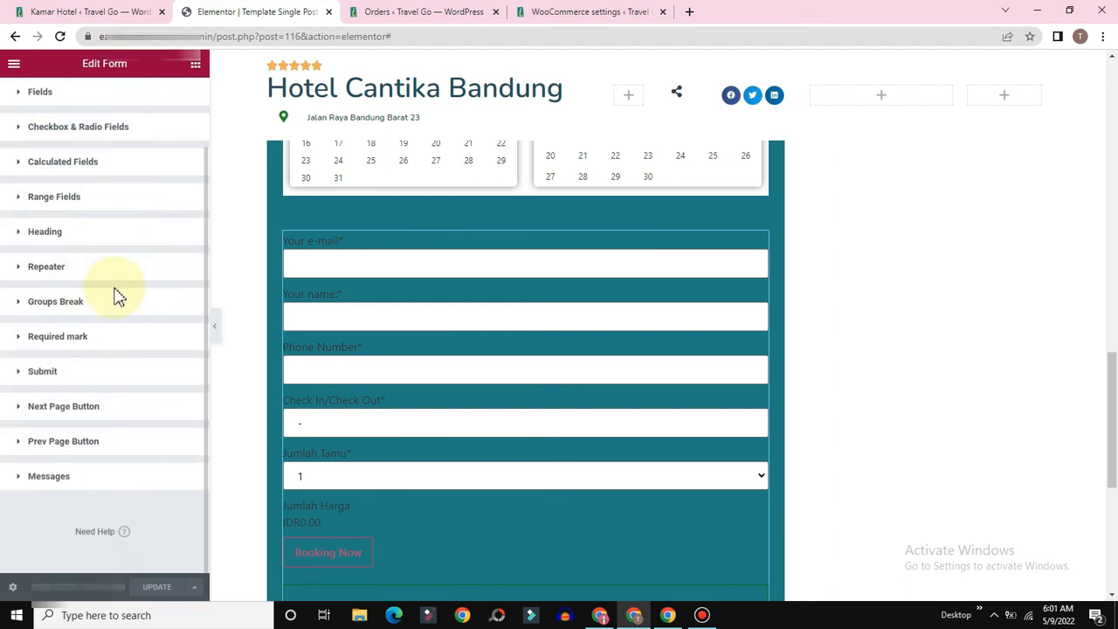
left_click(68, 382)
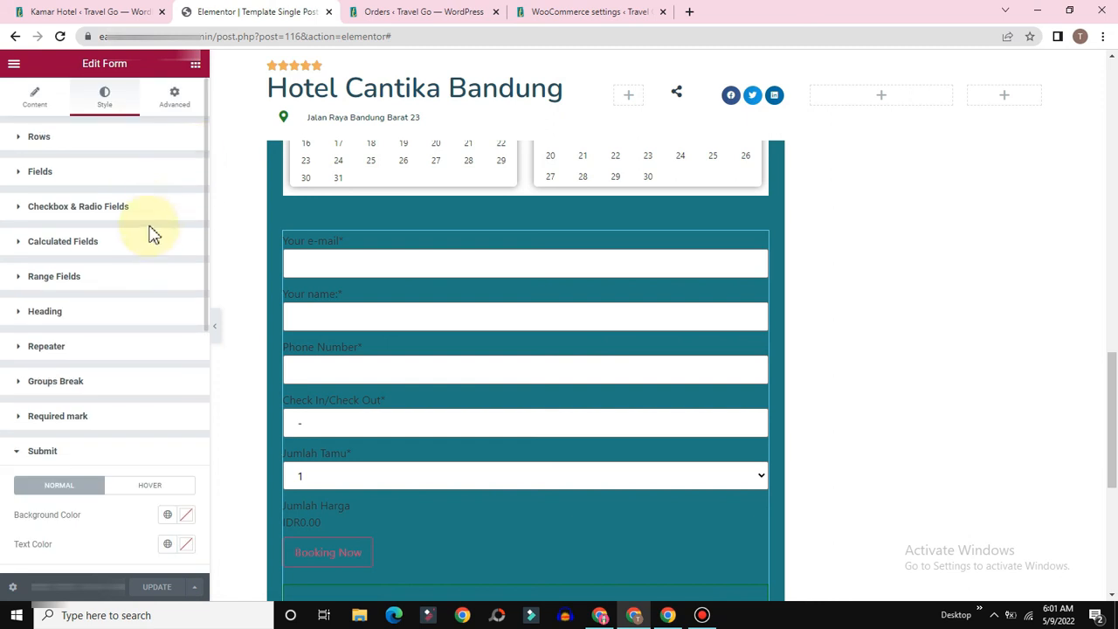
scroll(139, 349, "down", 2)
left_click(187, 308)
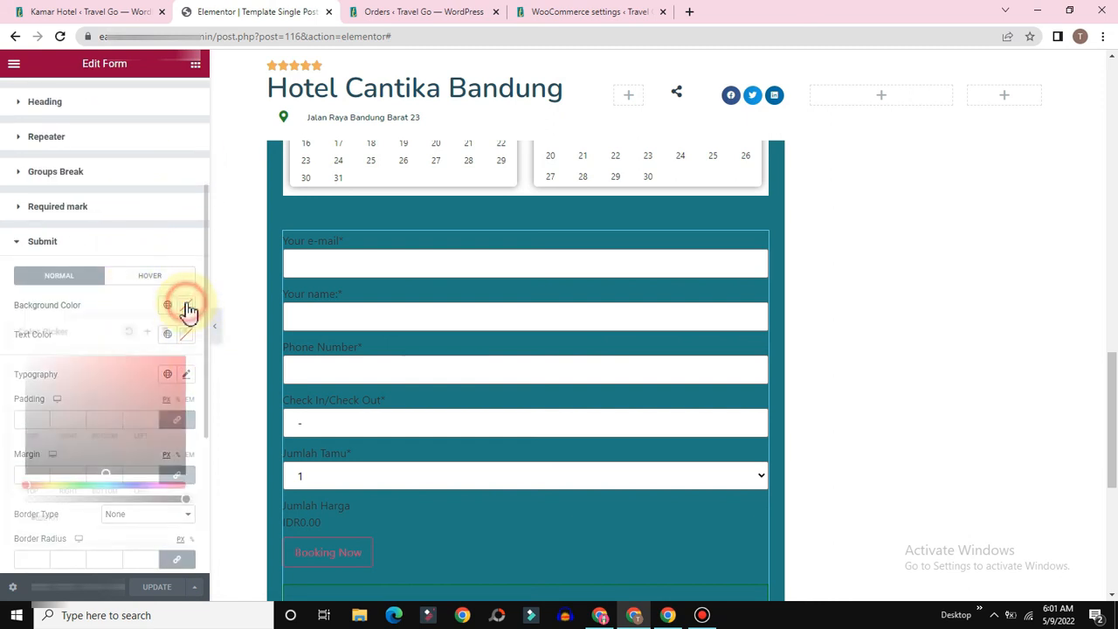
left_click(138, 384)
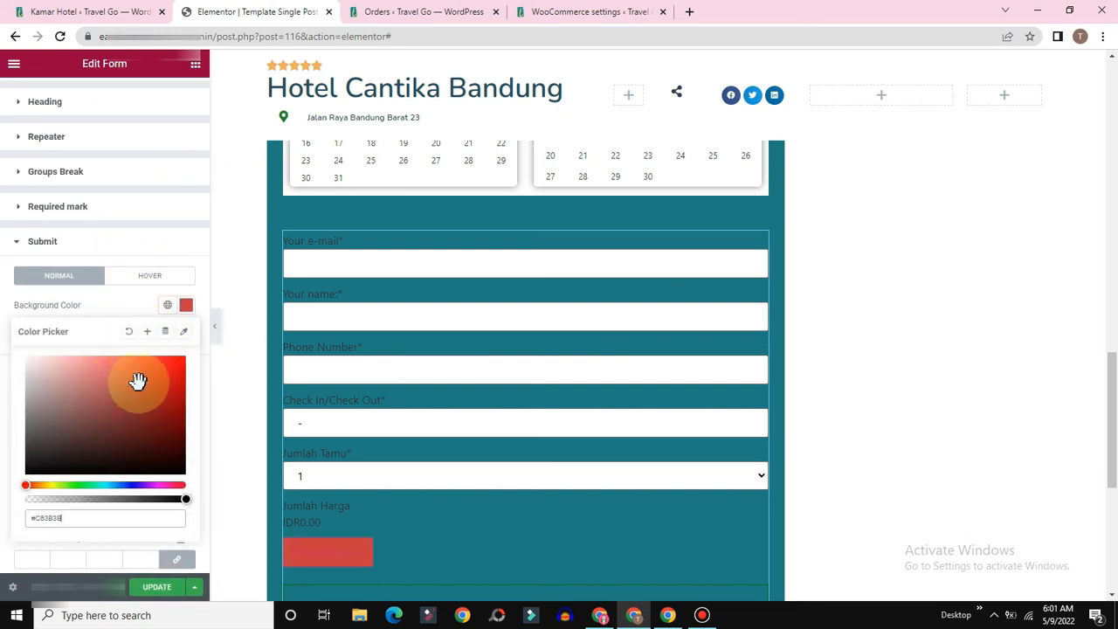
left_click_drag(138, 381, 150, 454)
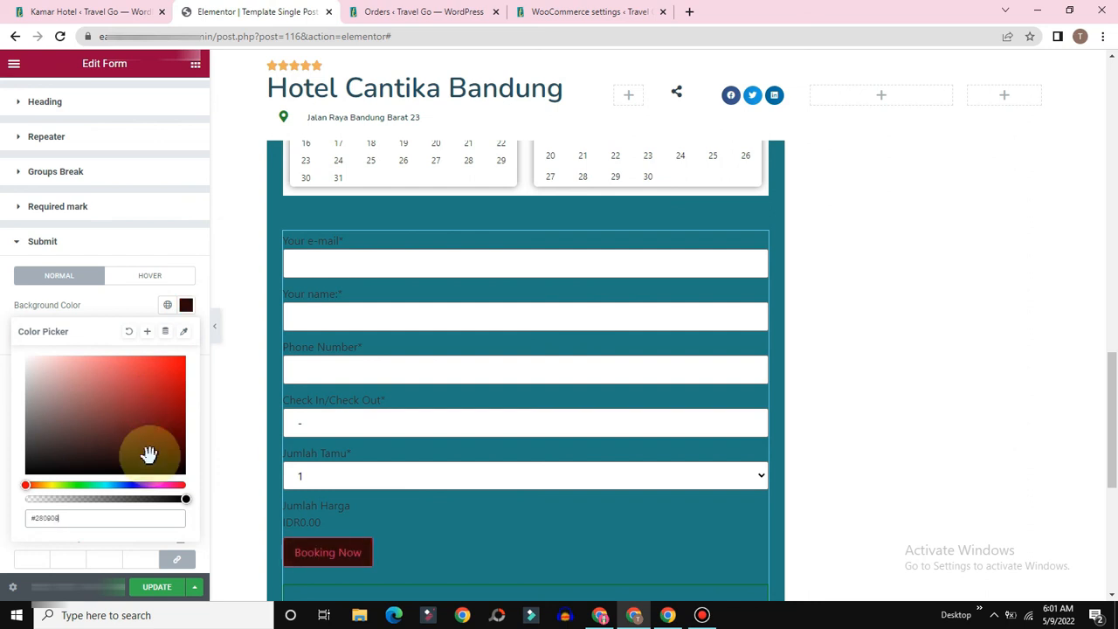
left_click(3, 385)
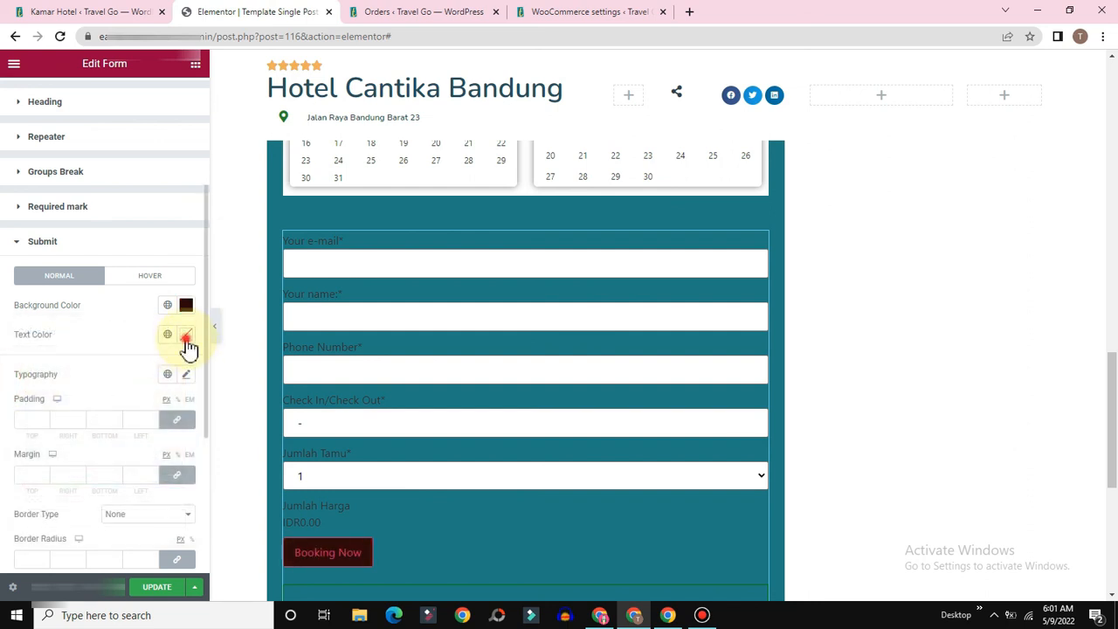
Step: Make the Booking Now text white (#FFFFFF) and update the template
left_click(186, 336)
left_click_drag(100, 456, 8, 357)
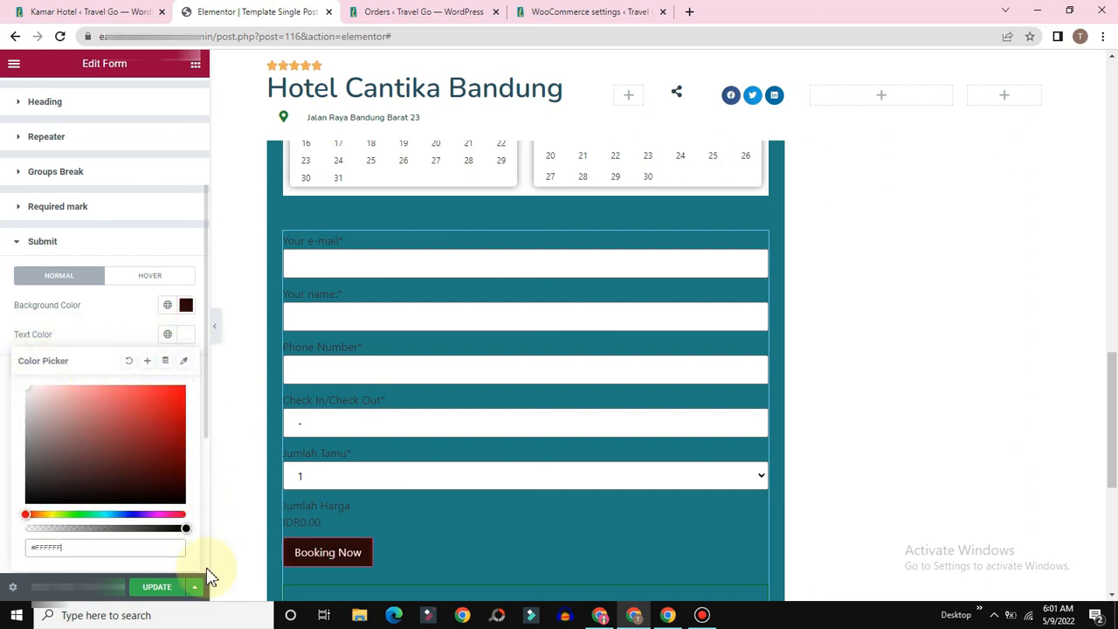
left_click(154, 587)
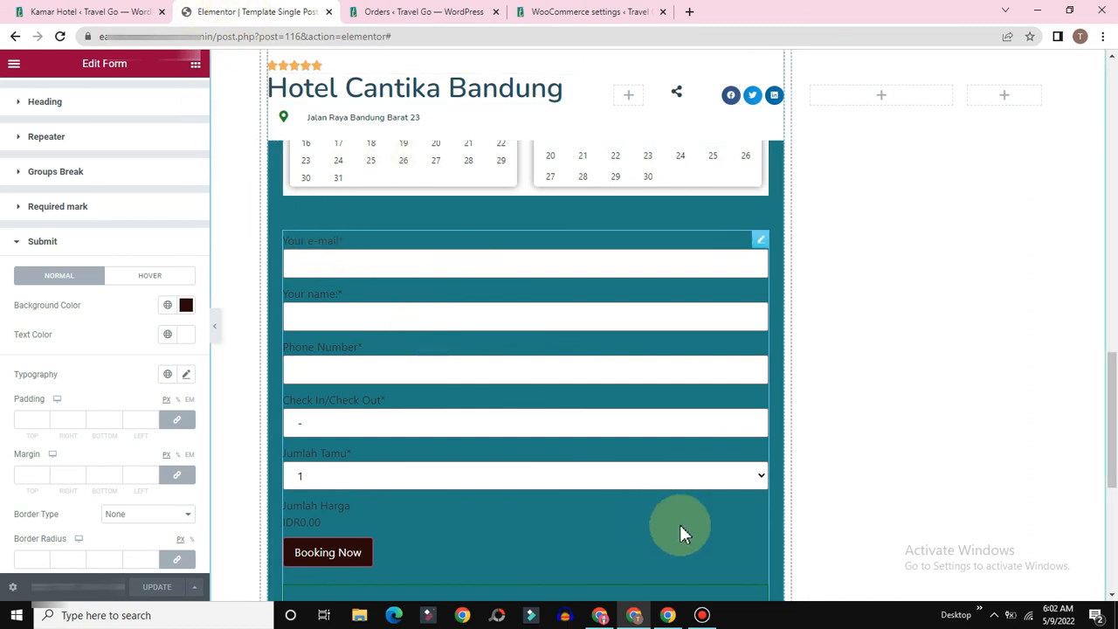
left_click(669, 616)
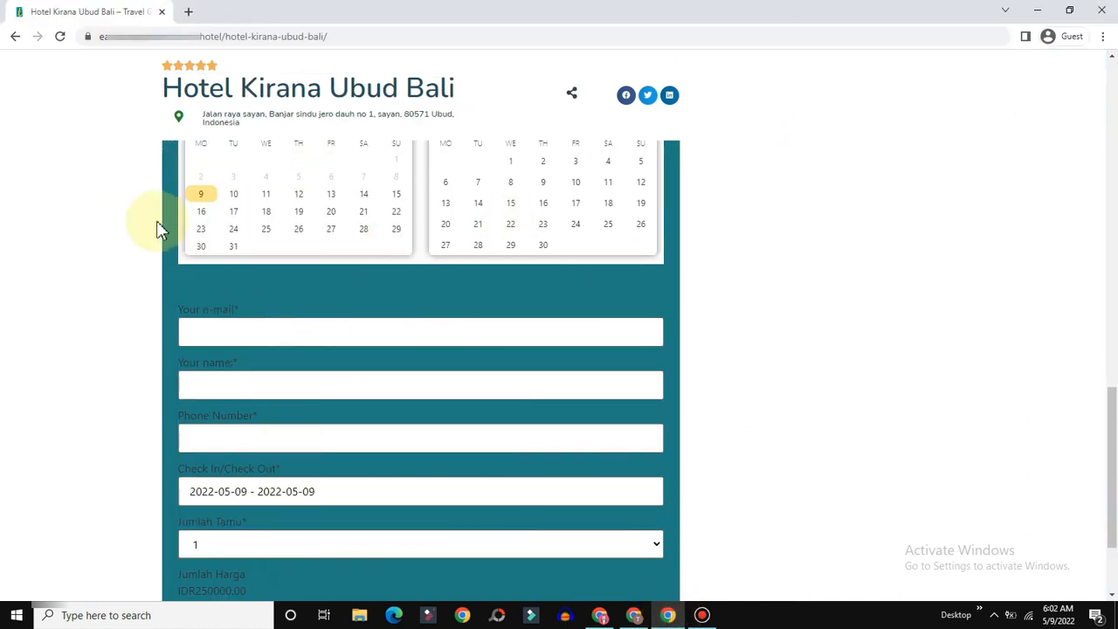
Step: Reload the hotel page, jump to the booking form, and enter the guest's e-mail
left_click(61, 38)
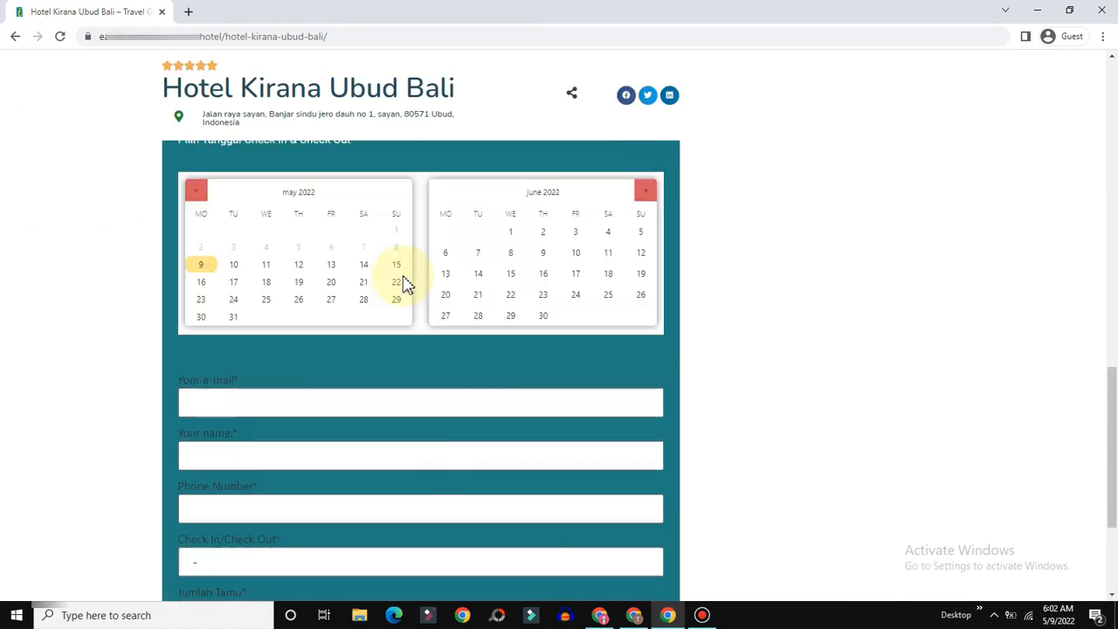
scroll(690, 308, "up", 5)
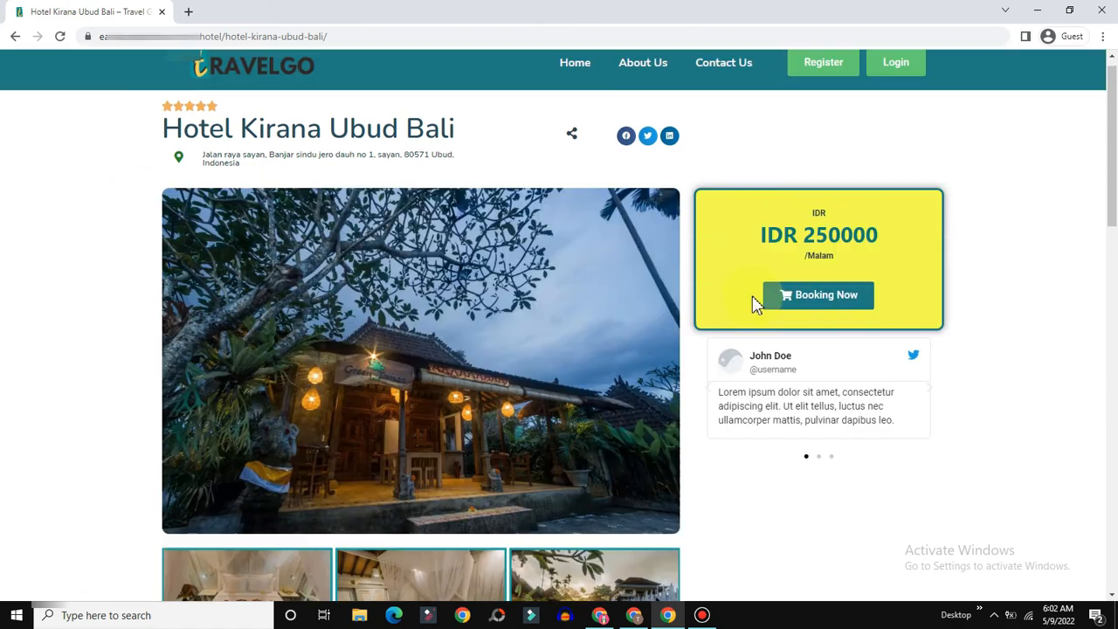
left_click(800, 314)
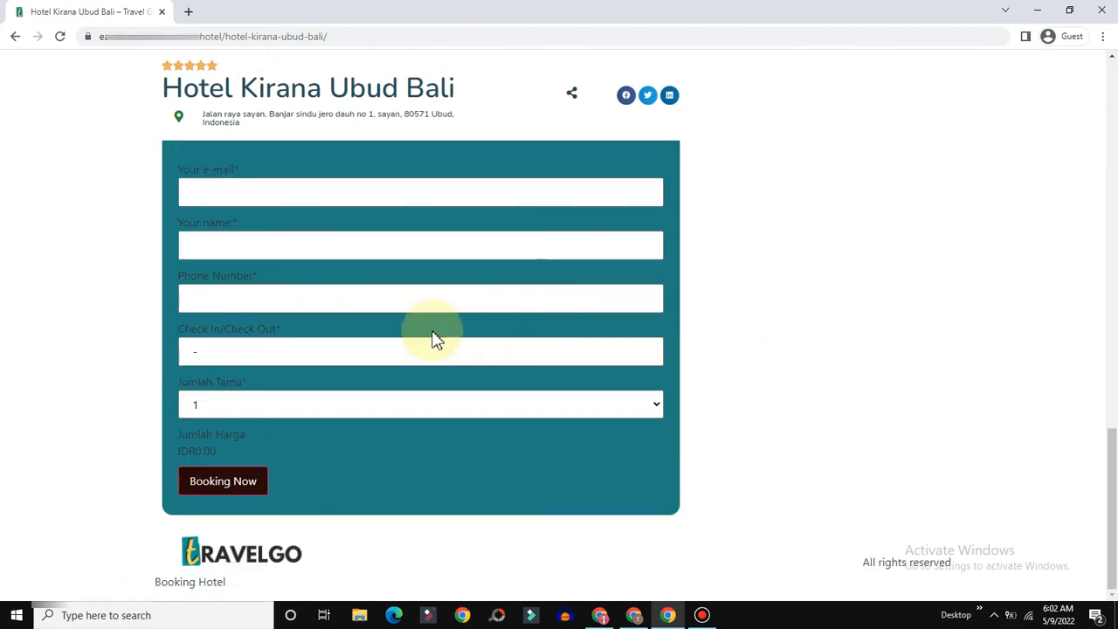
left_click(241, 334)
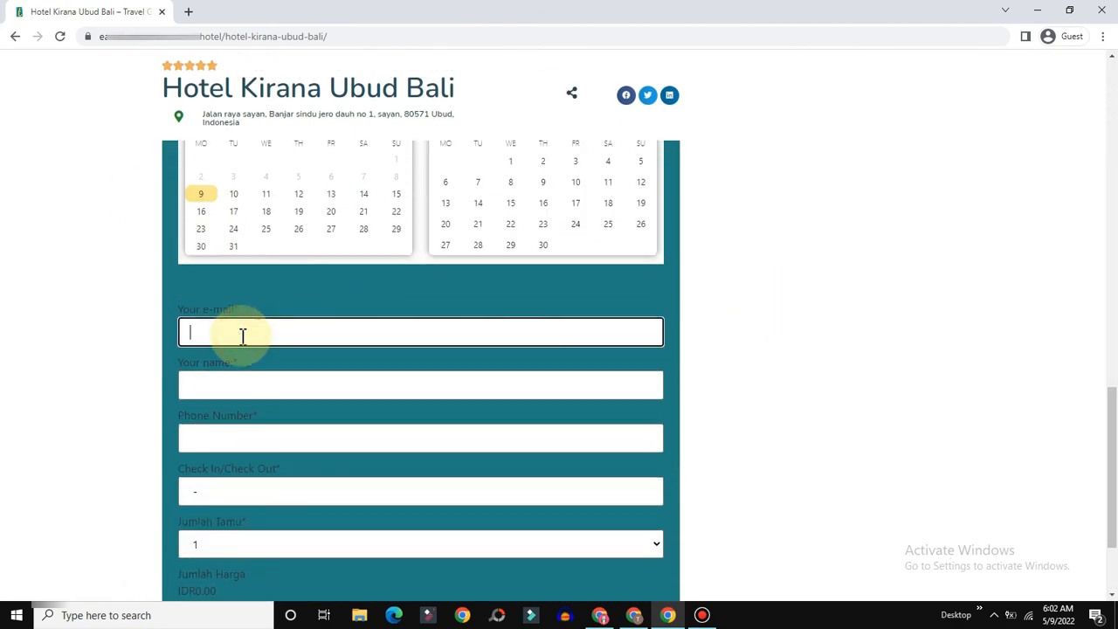
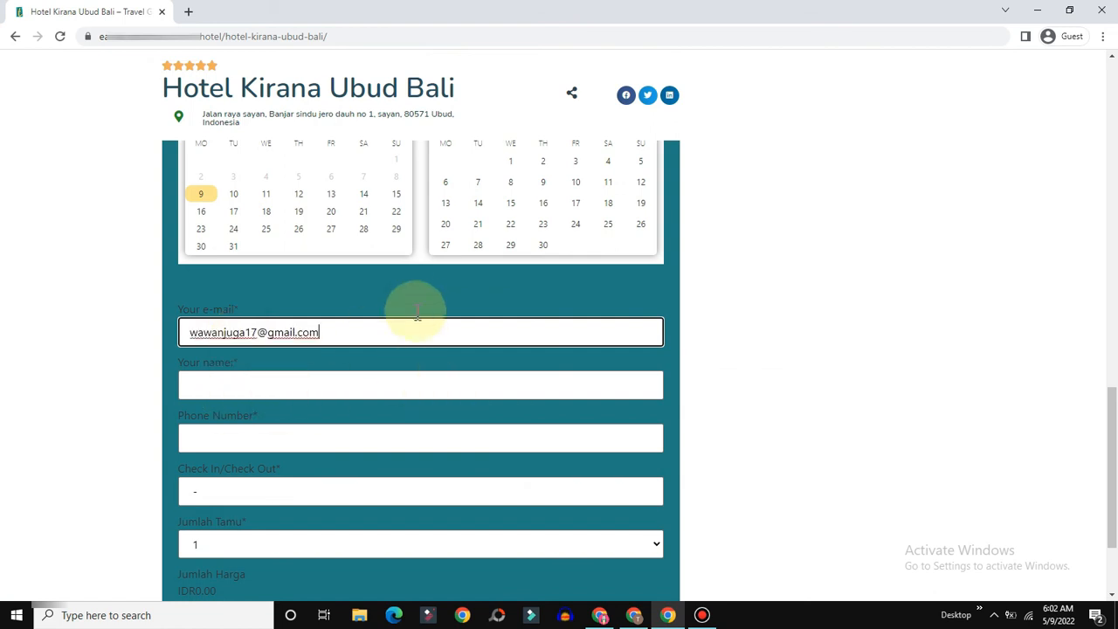
Step: Pick a 12 to 15 May 2022 stay, totalling IDR750000.00
scroll(420, 319, "up", 2)
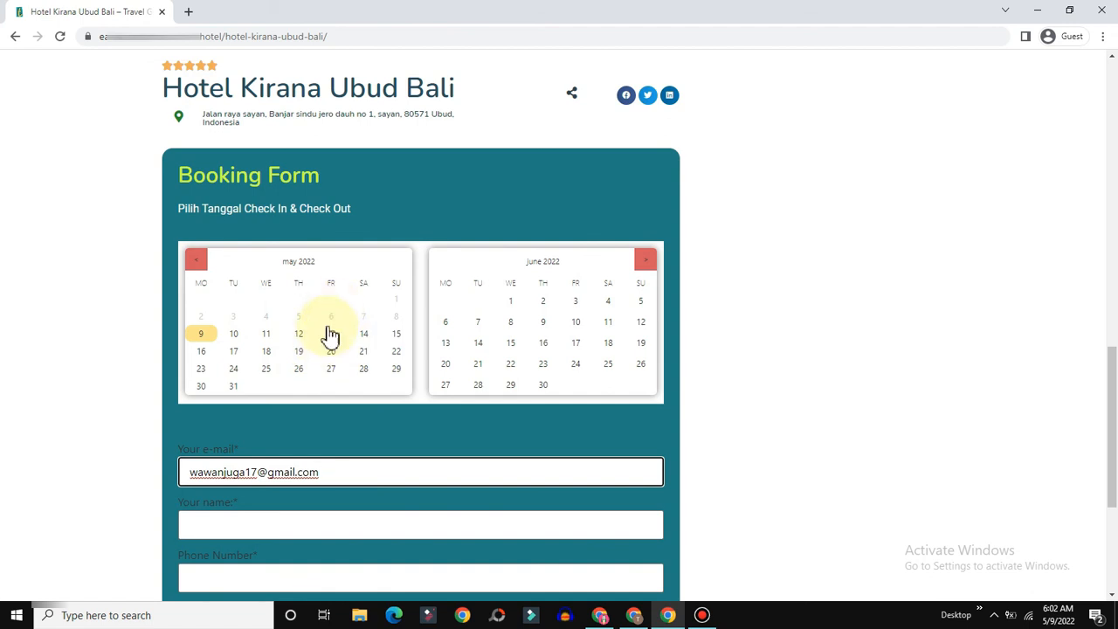
scroll(281, 347, "down", 2)
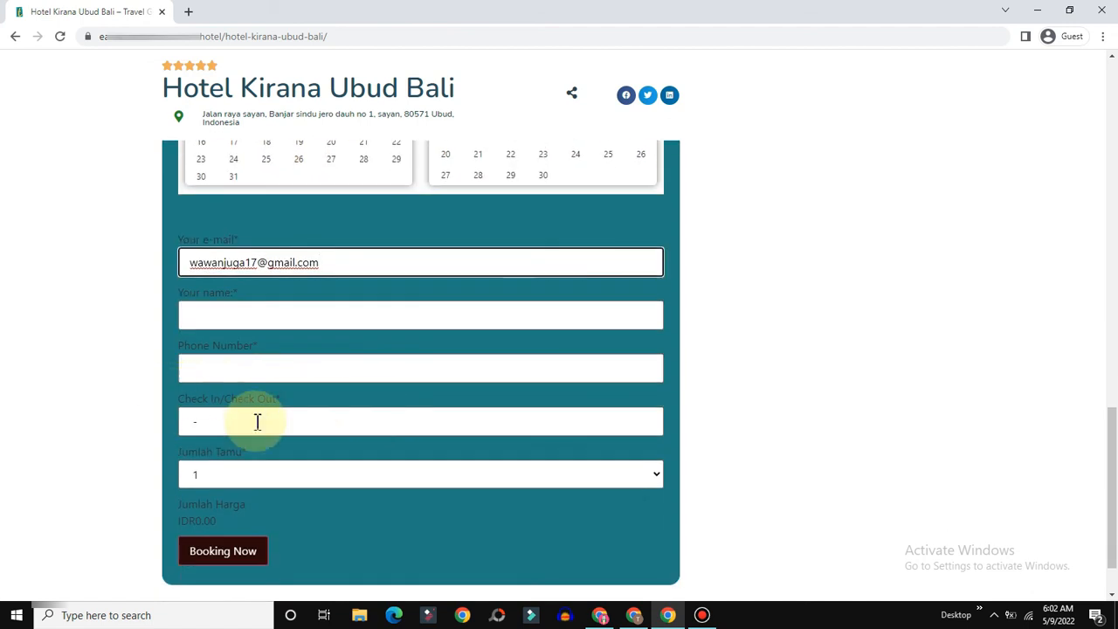
left_click(255, 421)
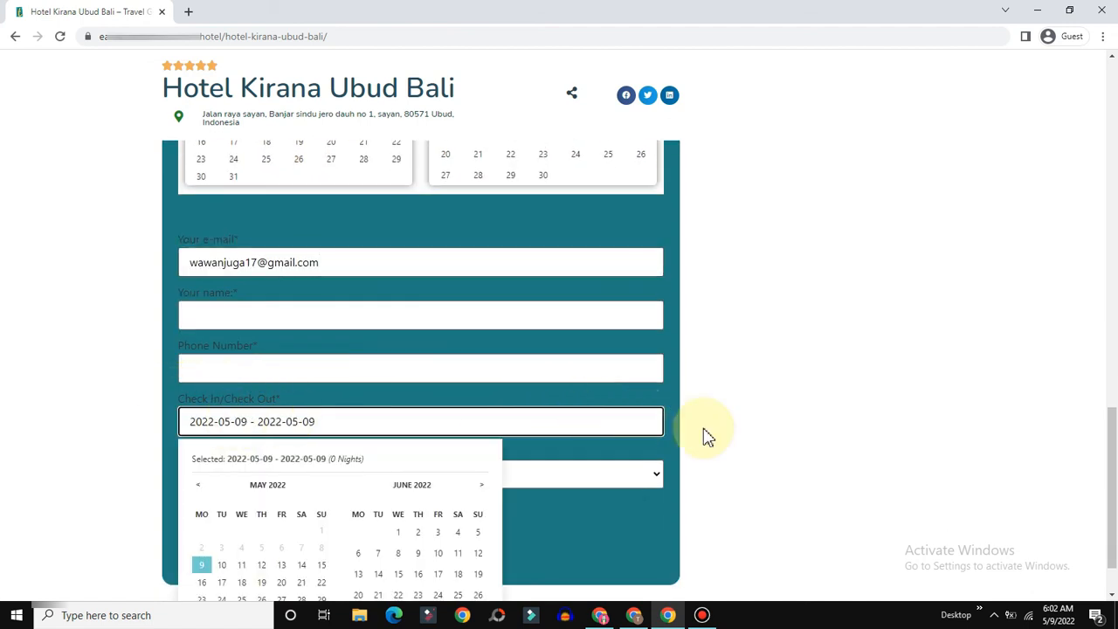
left_click(734, 428)
scroll(319, 227, "up", 2)
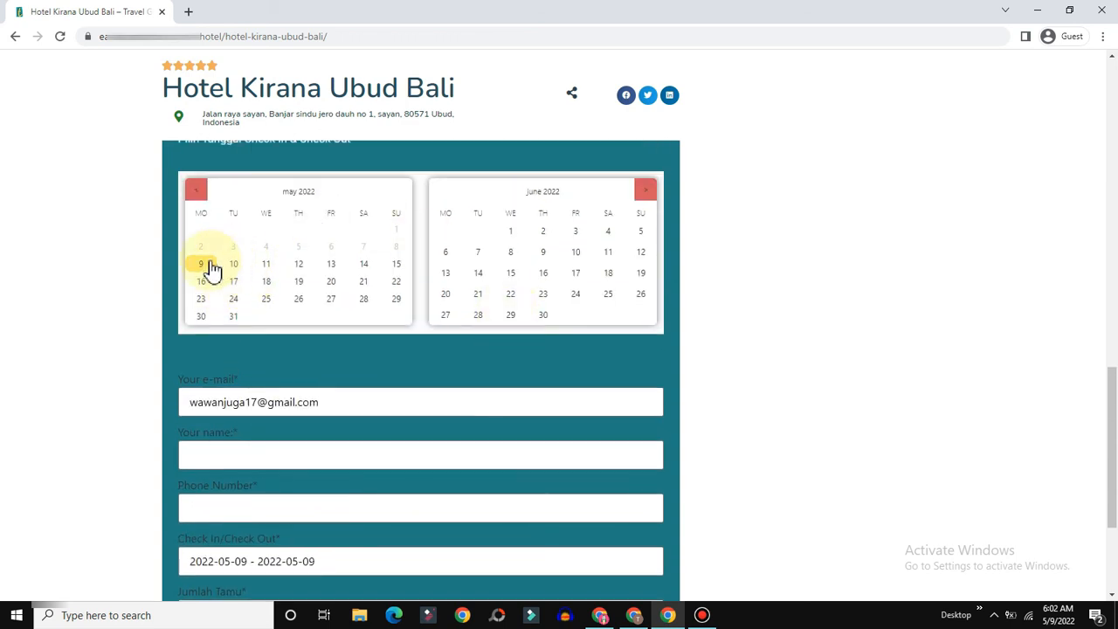
left_click(300, 265)
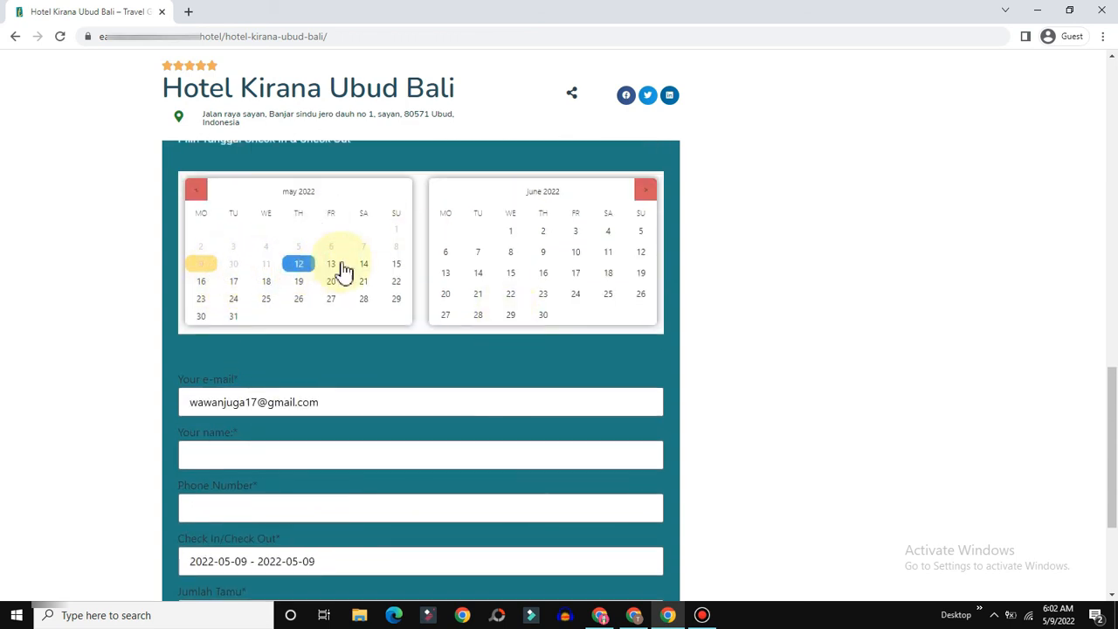
left_click(397, 267)
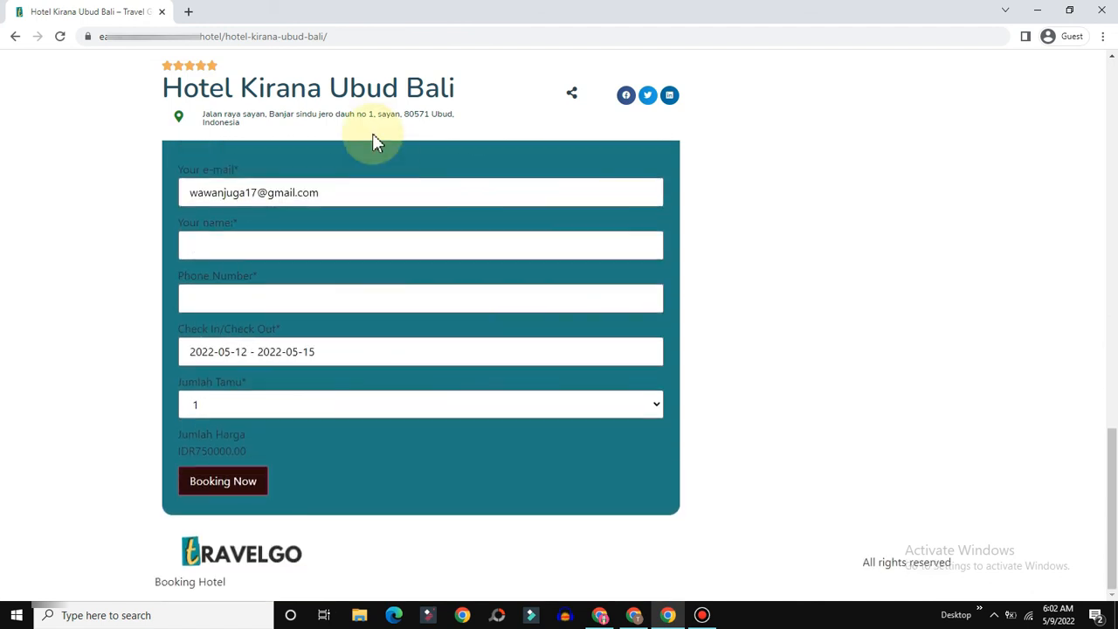
left_click(331, 351)
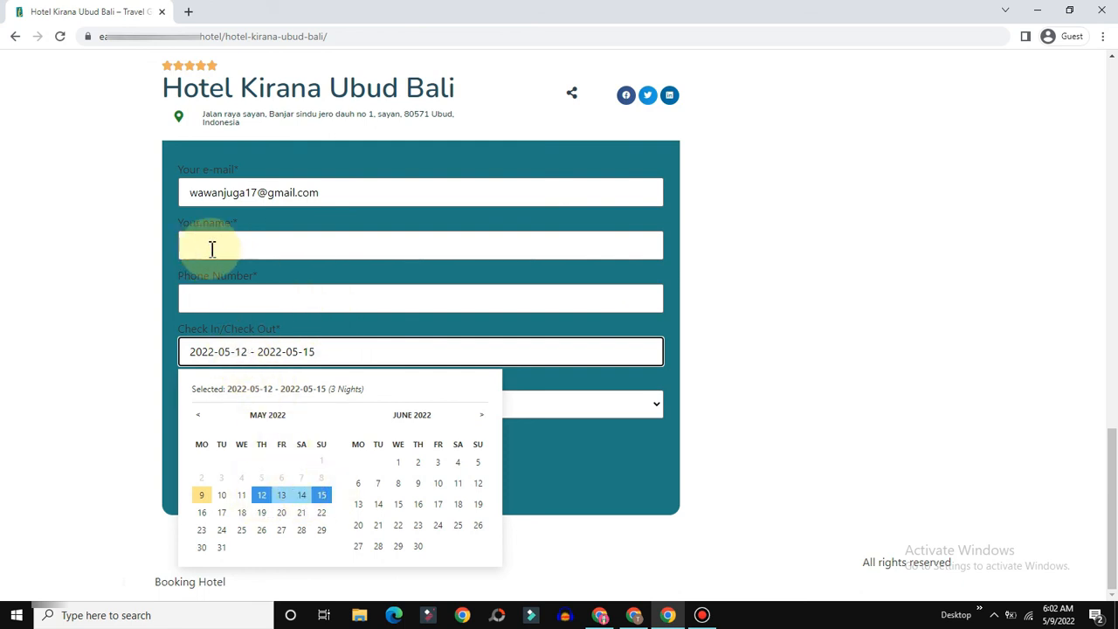
left_click(225, 192)
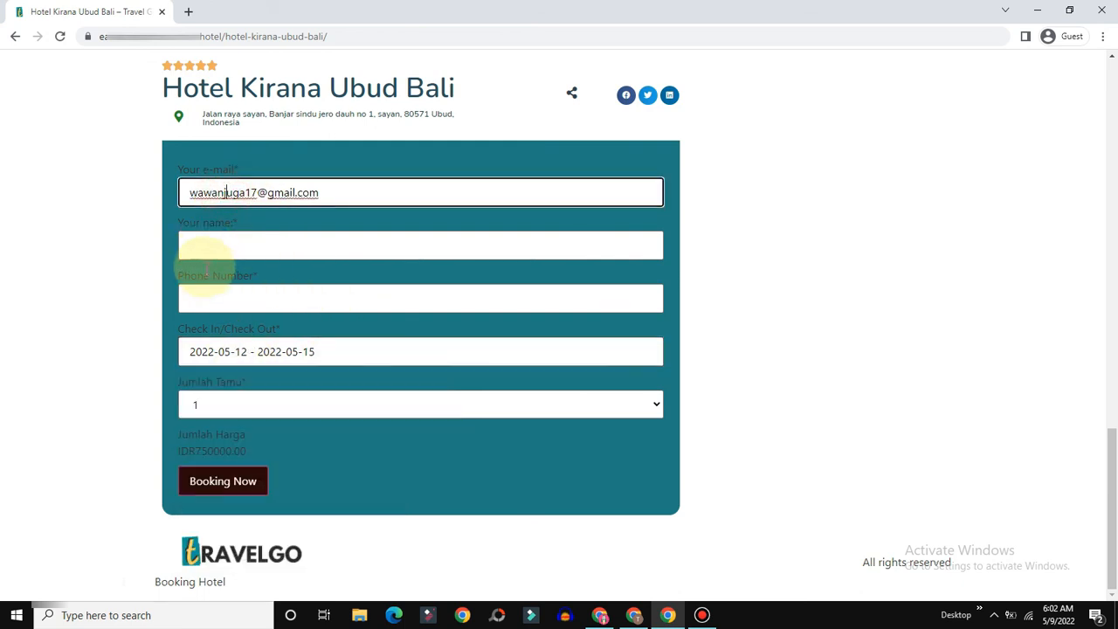
Step: Enter the guest's name and check the IDR750000.00 booking total
left_click(201, 251)
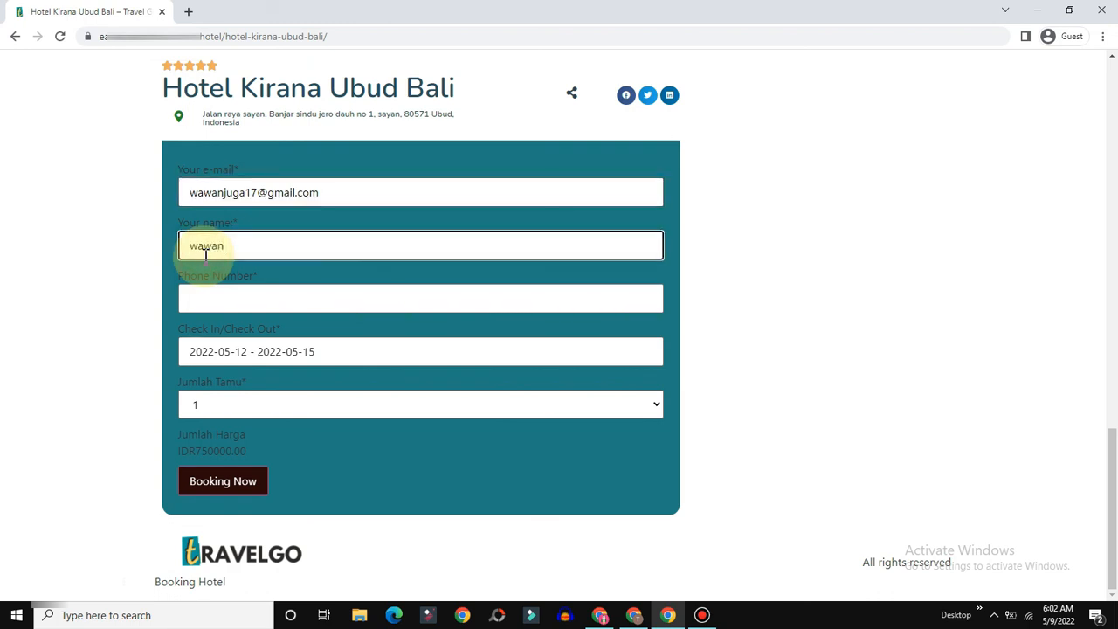
type("wawan")
key("Tab")
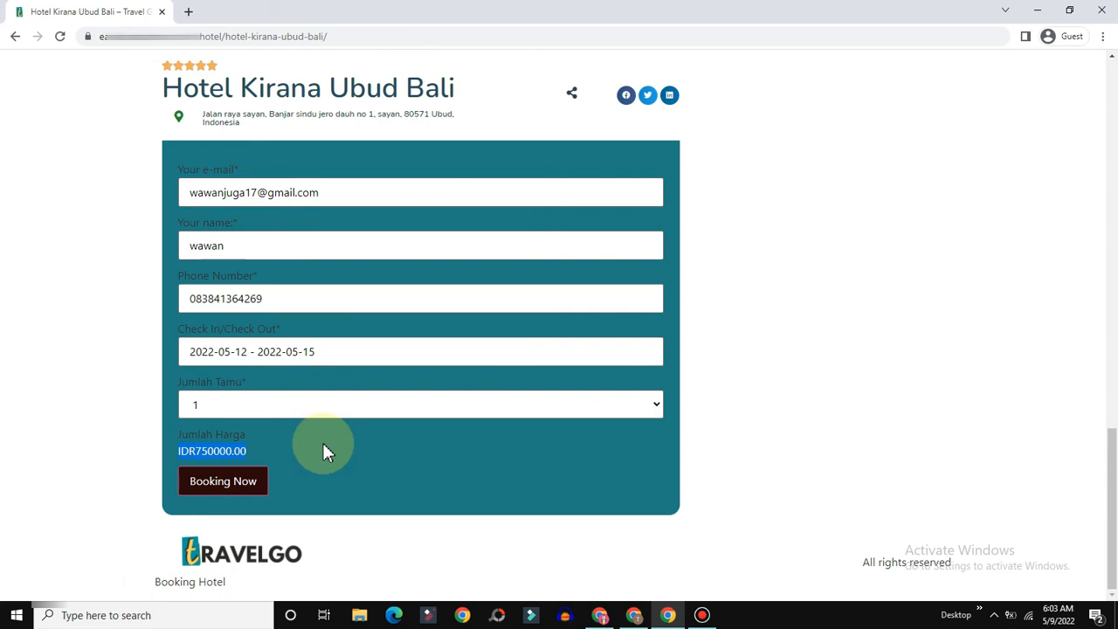
left_click(214, 453)
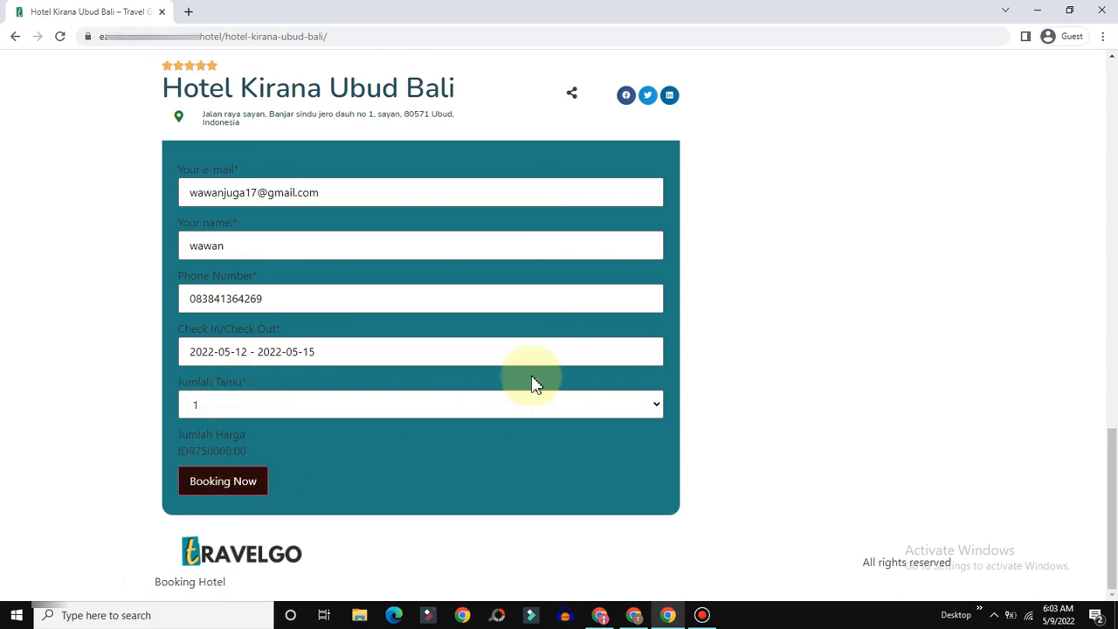
scroll(549, 367, "up", 8)
scroll(382, 229, "up", 5)
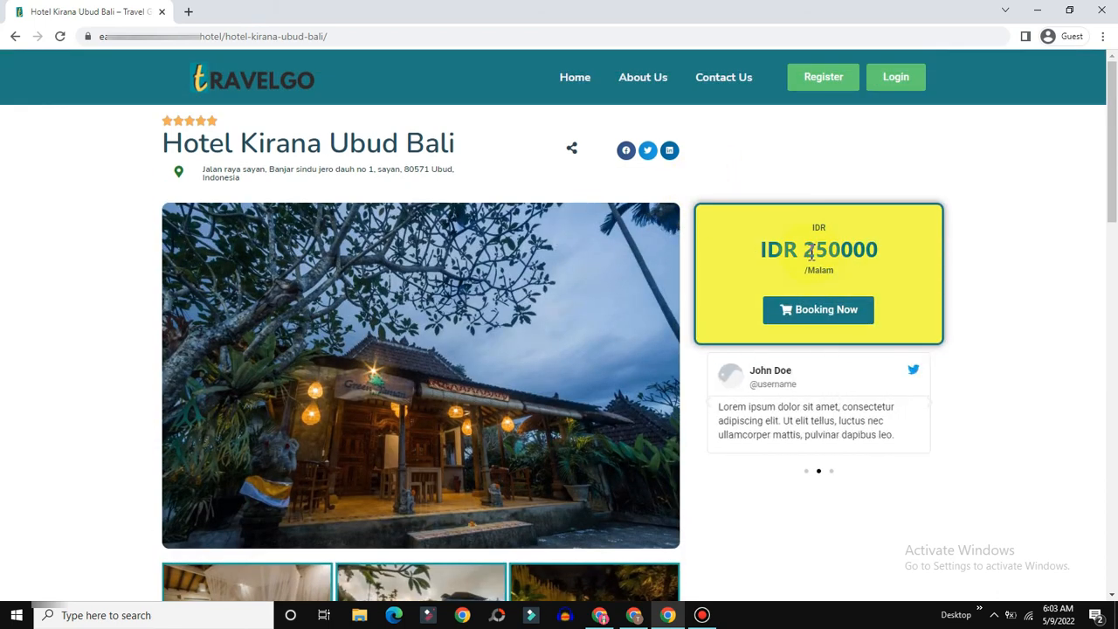
scroll(629, 342, "down", 12)
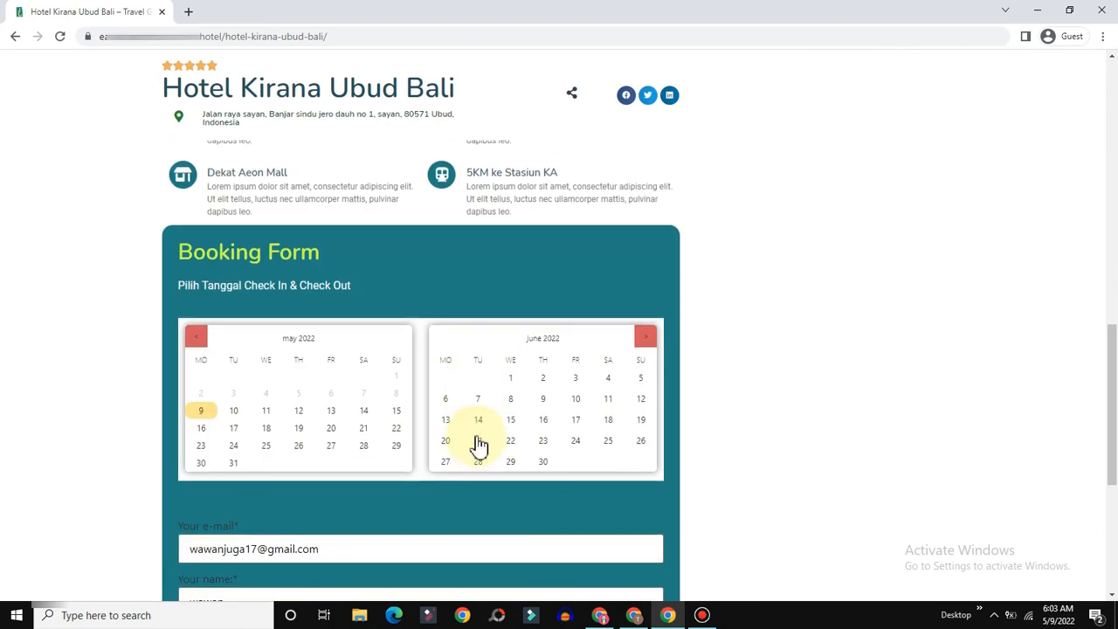
scroll(480, 445, "down", 2)
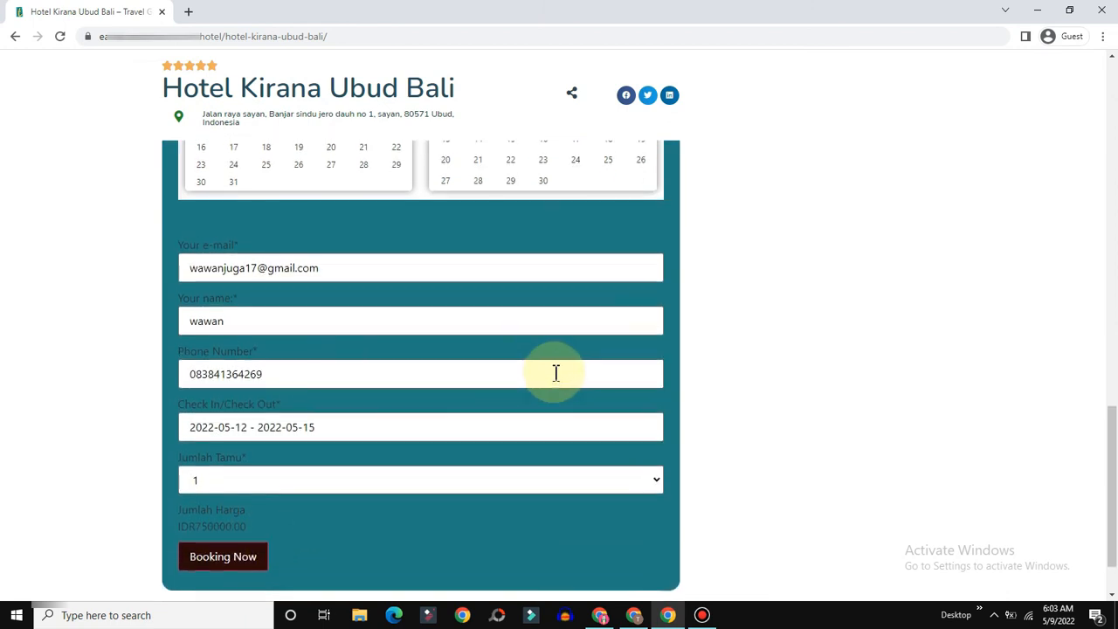
scroll(554, 372, "up", 3)
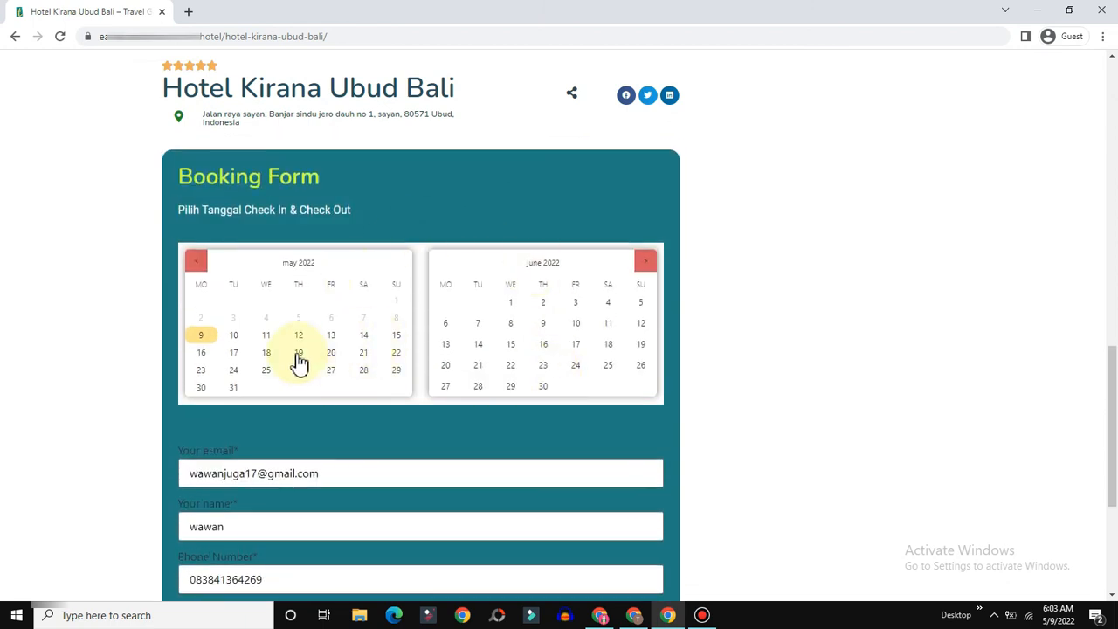
left_click(351, 409)
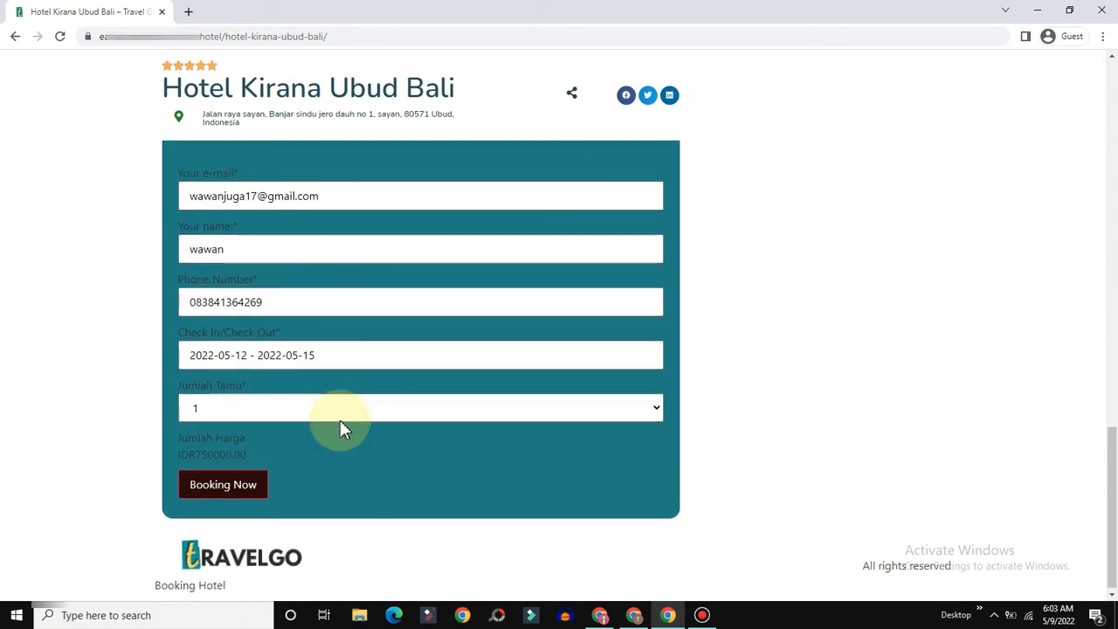
double_click(241, 450)
left_click_drag(209, 450, 197, 450)
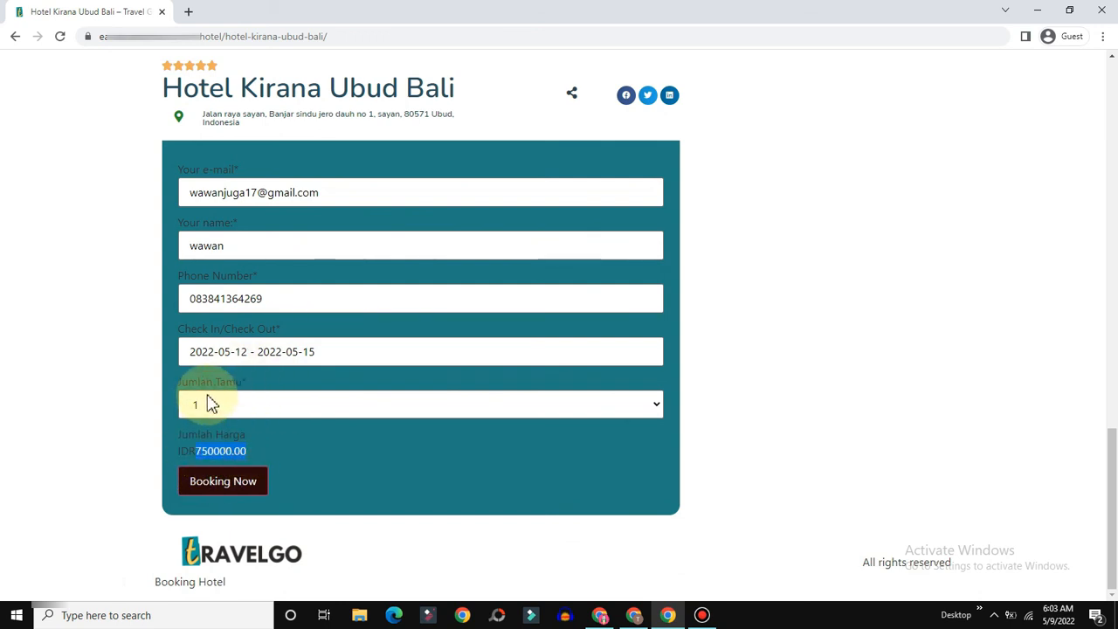
Step: Try 2 guests (total IDR1500000.00), set Jumlah Tamu back to 1, and submit the booking
left_click(234, 411)
left_click(200, 445)
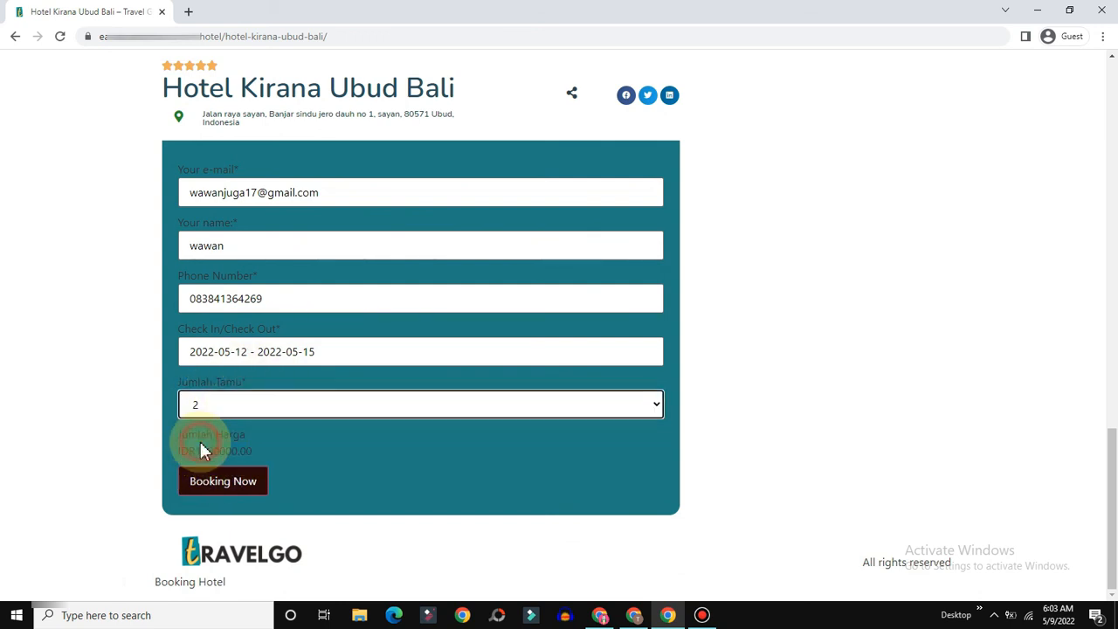
left_click_drag(179, 451, 246, 451)
left_click(352, 445)
left_click(360, 407)
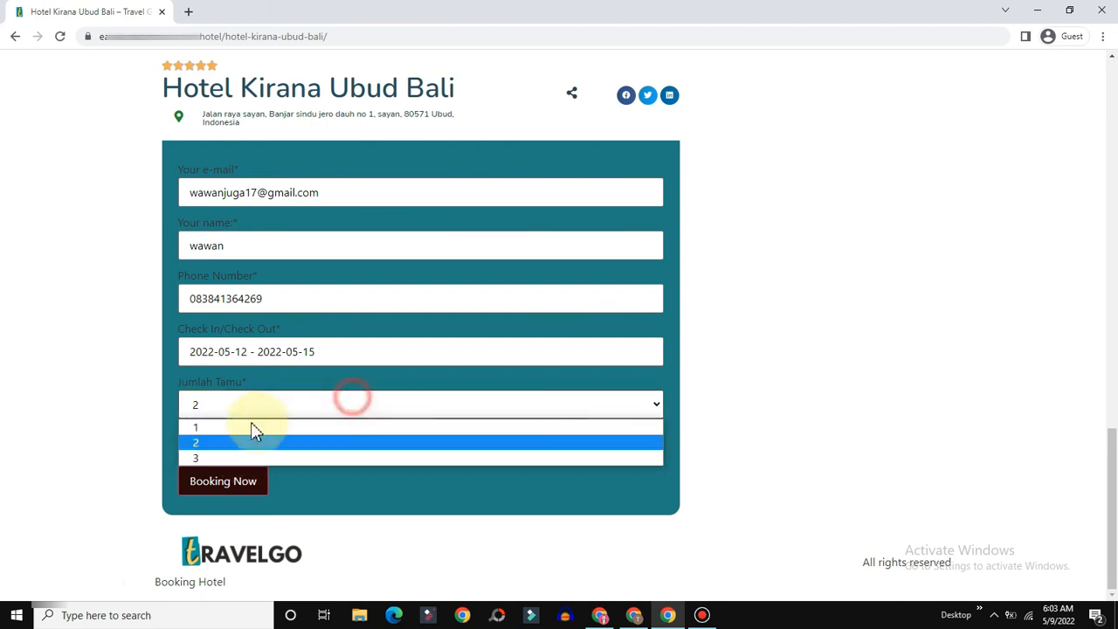
left_click(214, 427)
left_click(194, 485)
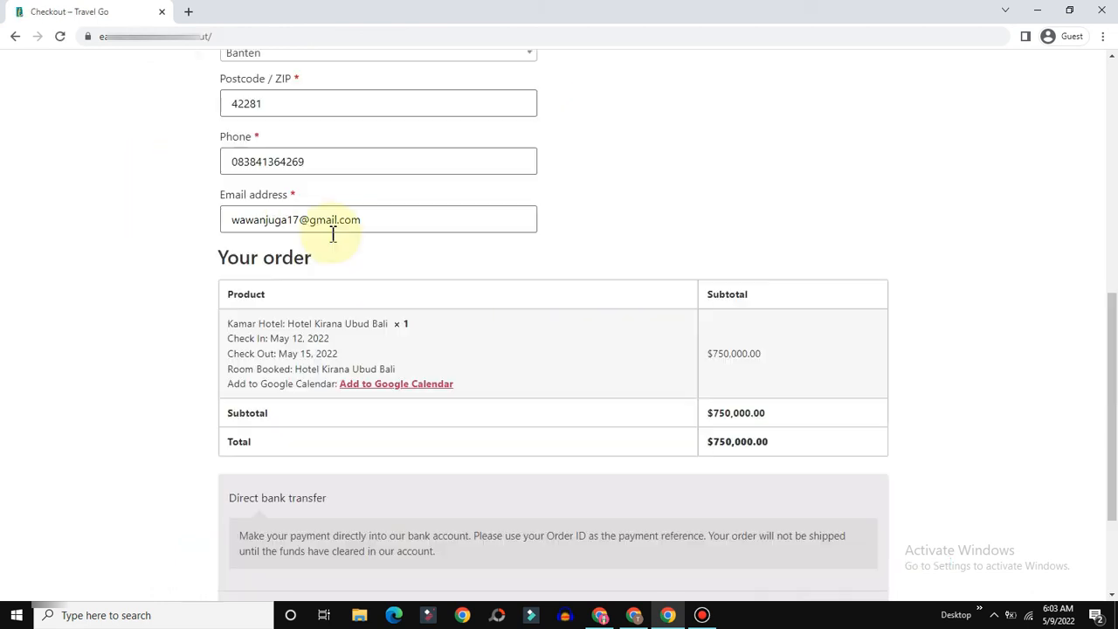
Step: Review the checkout's stay dates and room, then open and close the Add to Google Calendar tab
scroll(332, 234, "down", 2)
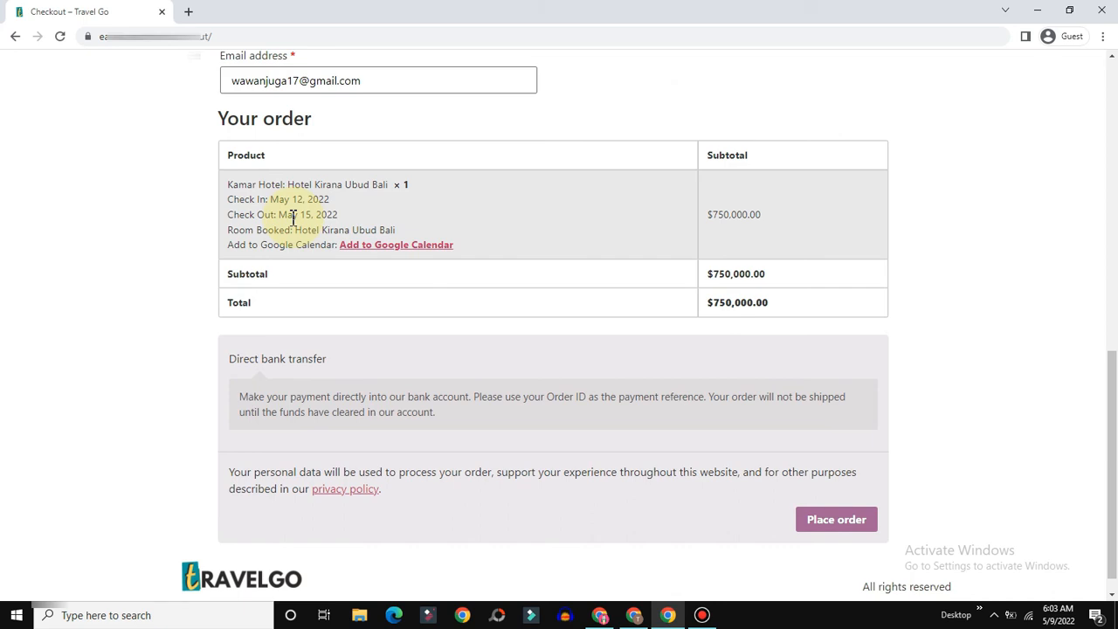
left_click_drag(243, 203, 339, 214)
left_click(243, 212)
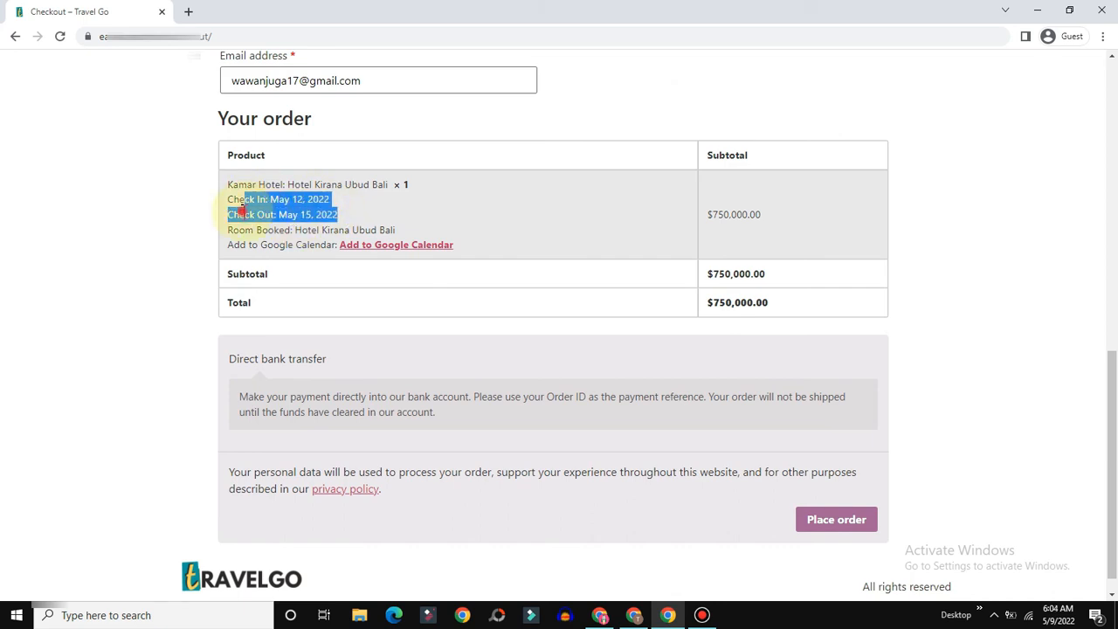
left_click_drag(231, 230, 437, 238)
left_click(420, 231)
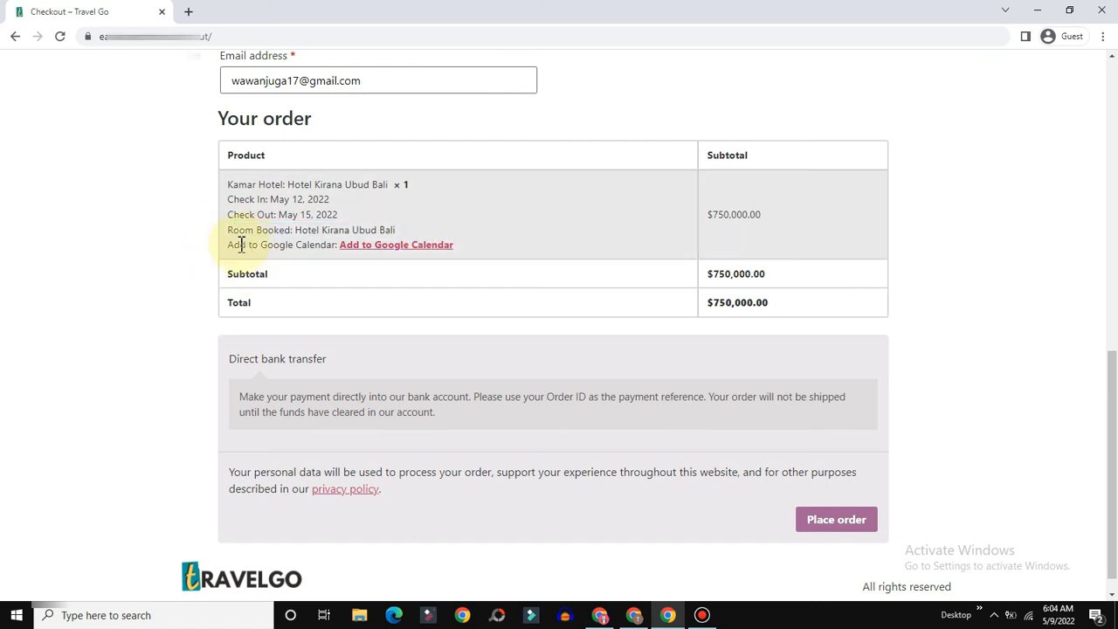
left_click_drag(236, 245, 324, 249)
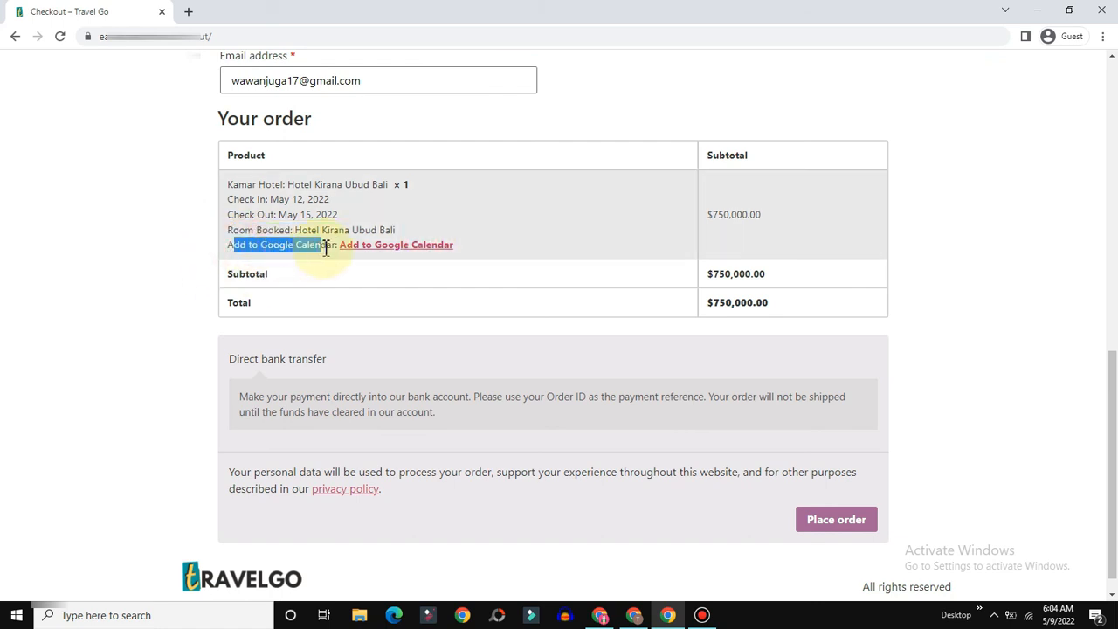
left_click(398, 247)
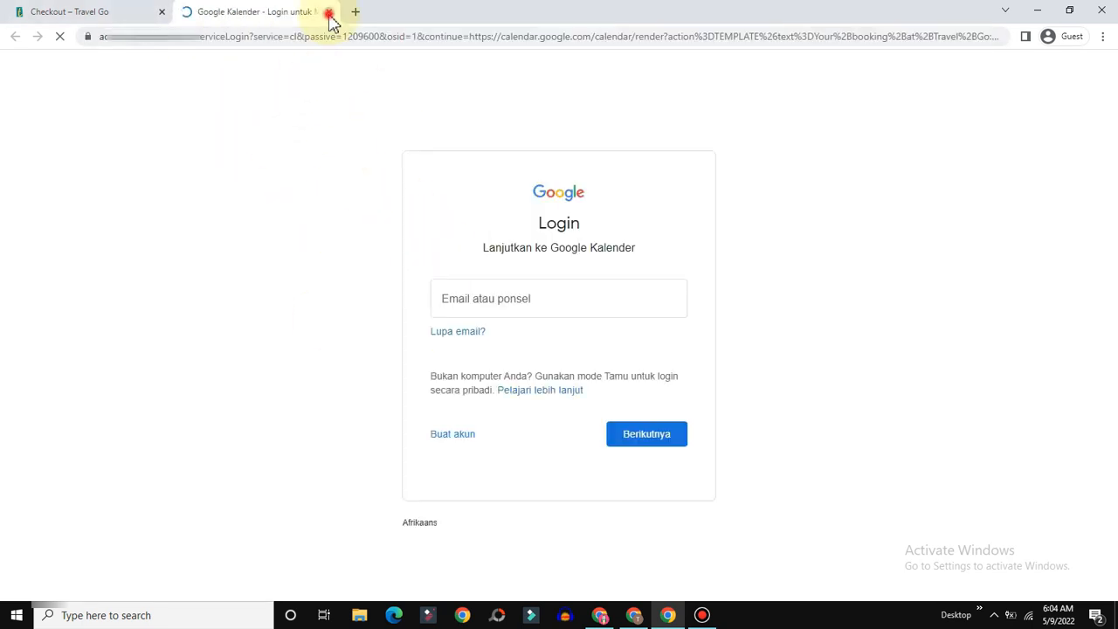
key("ctrl+w")
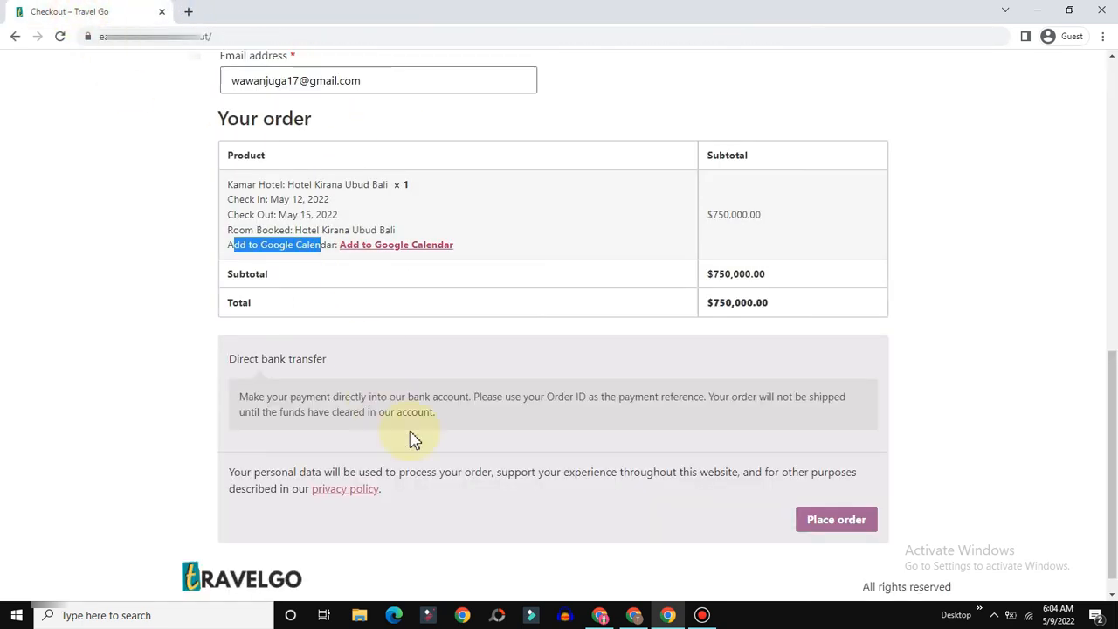
Step: Check the Direct bank transfer payment method and bring up WooCommerce payment settings
scroll(362, 332, "down", 1)
left_click(341, 340)
left_click_drag(341, 340, 230, 342)
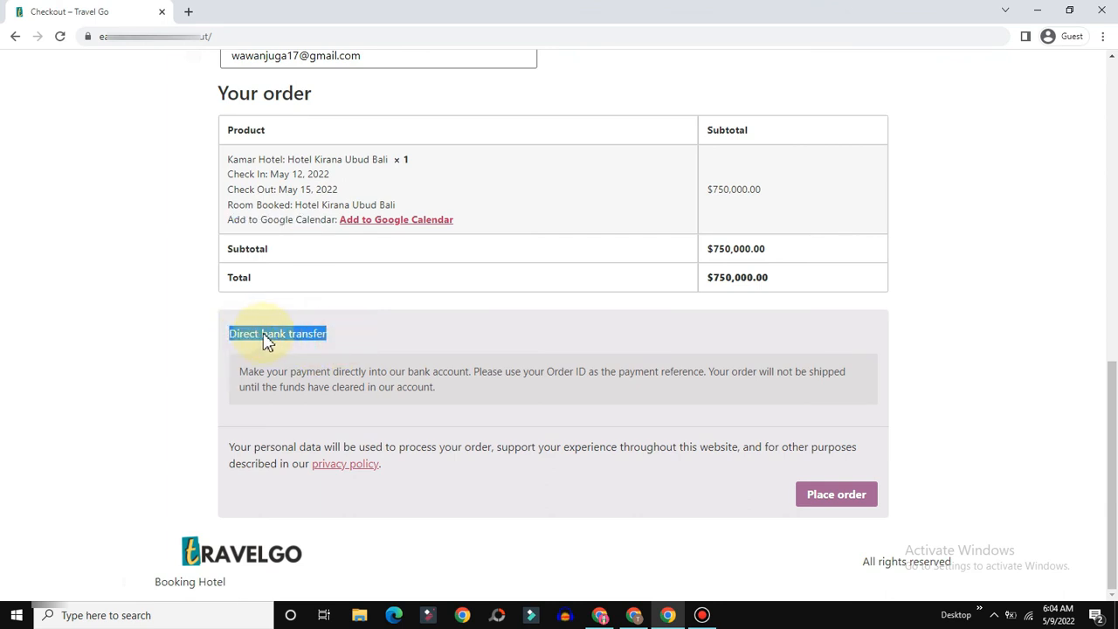
left_click(634, 613)
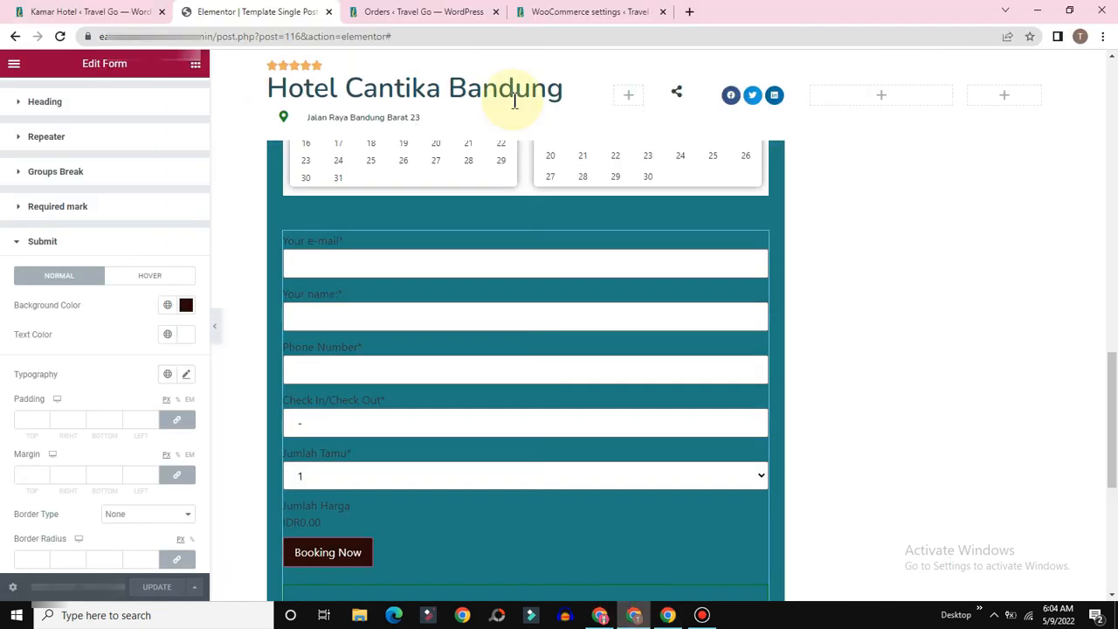
left_click(565, 14)
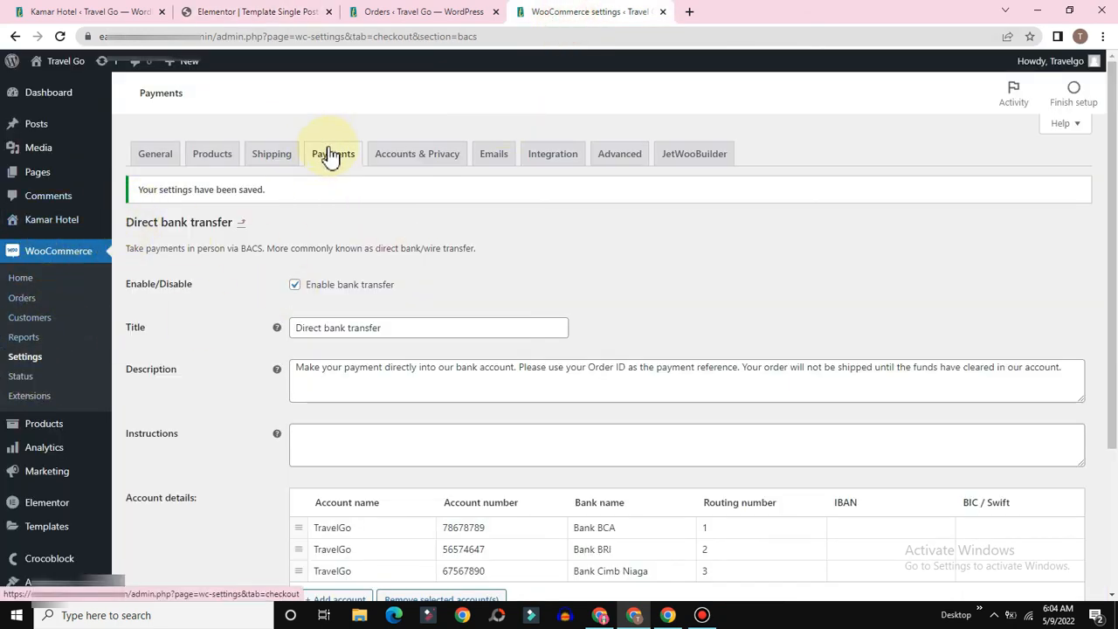
Step: Save the Direct bank transfer settings again and return to the checkout window
scroll(467, 427, "down", 3)
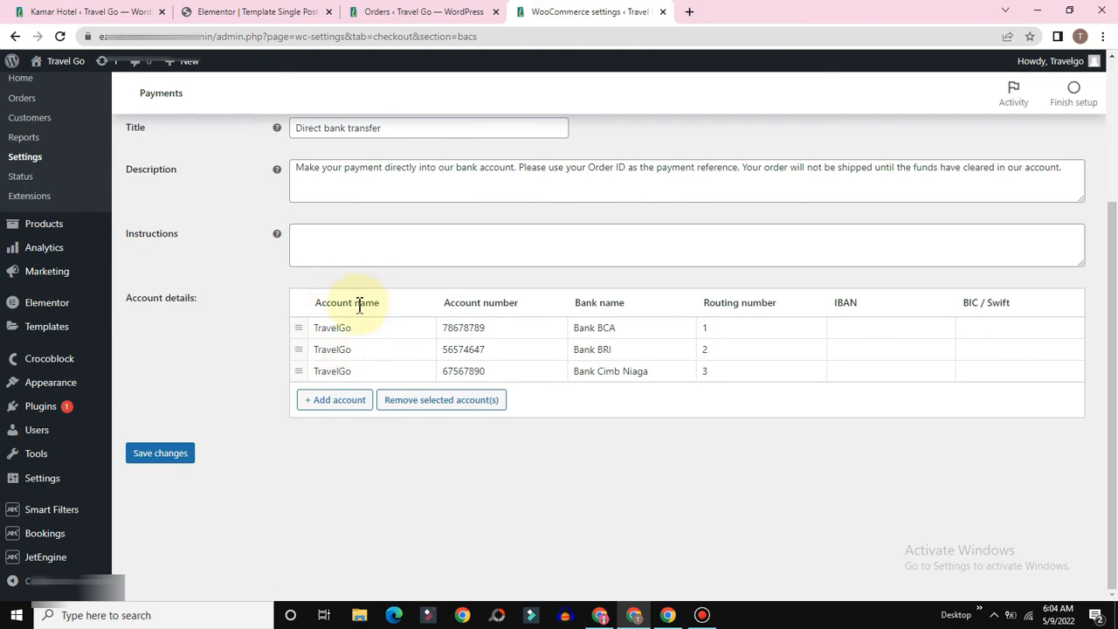
left_click(140, 458)
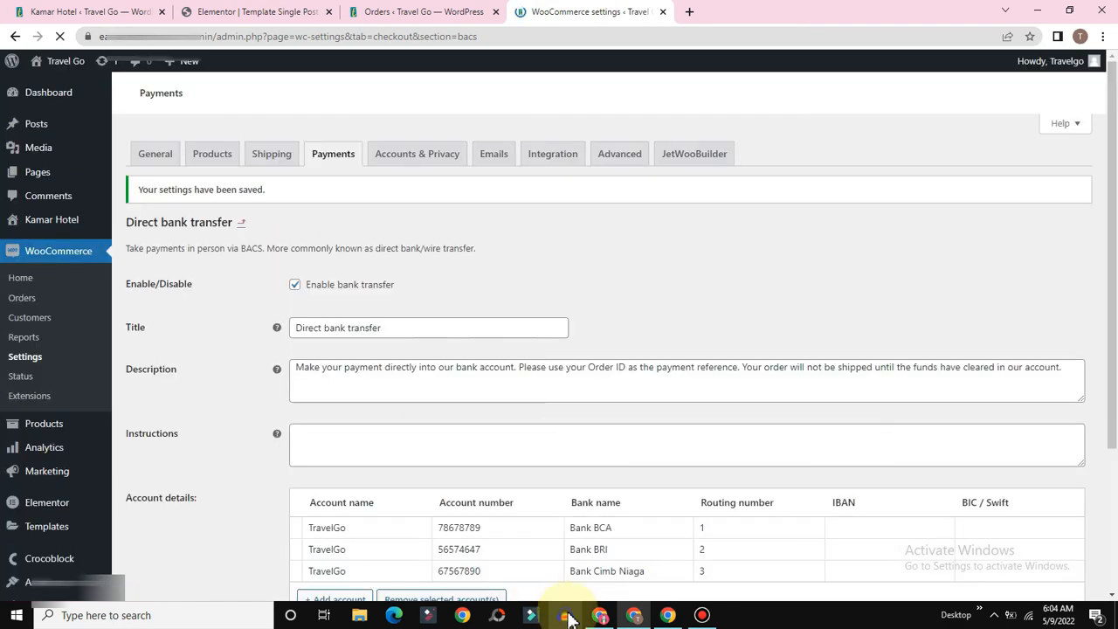
left_click(667, 615)
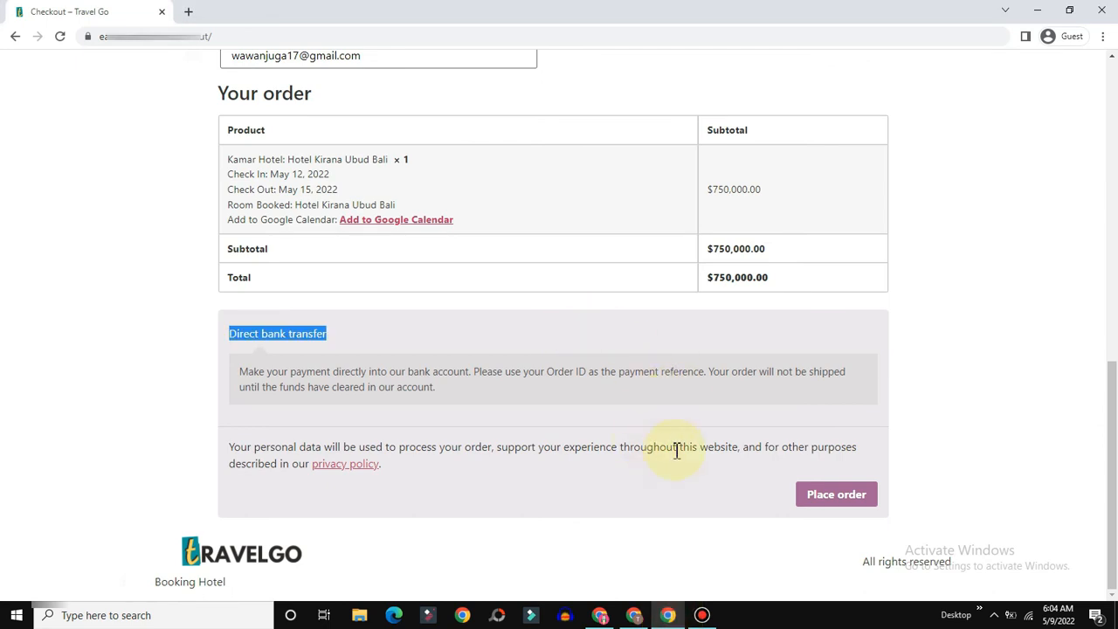
Step: Place the booking order and review its order number, date and total
left_click(830, 504)
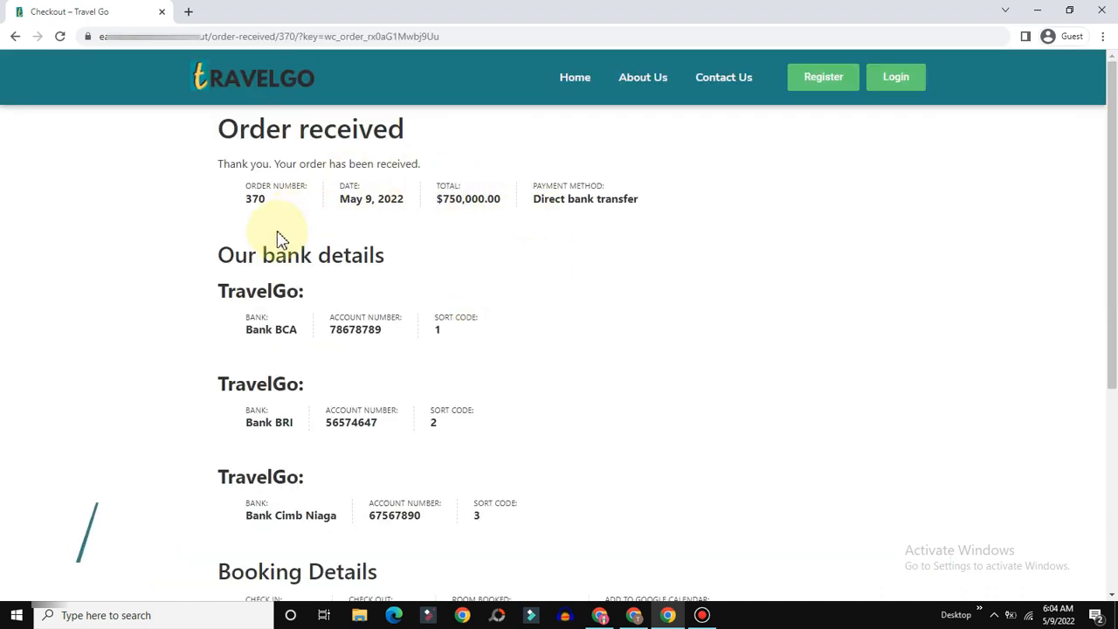
left_click_drag(280, 200, 250, 210)
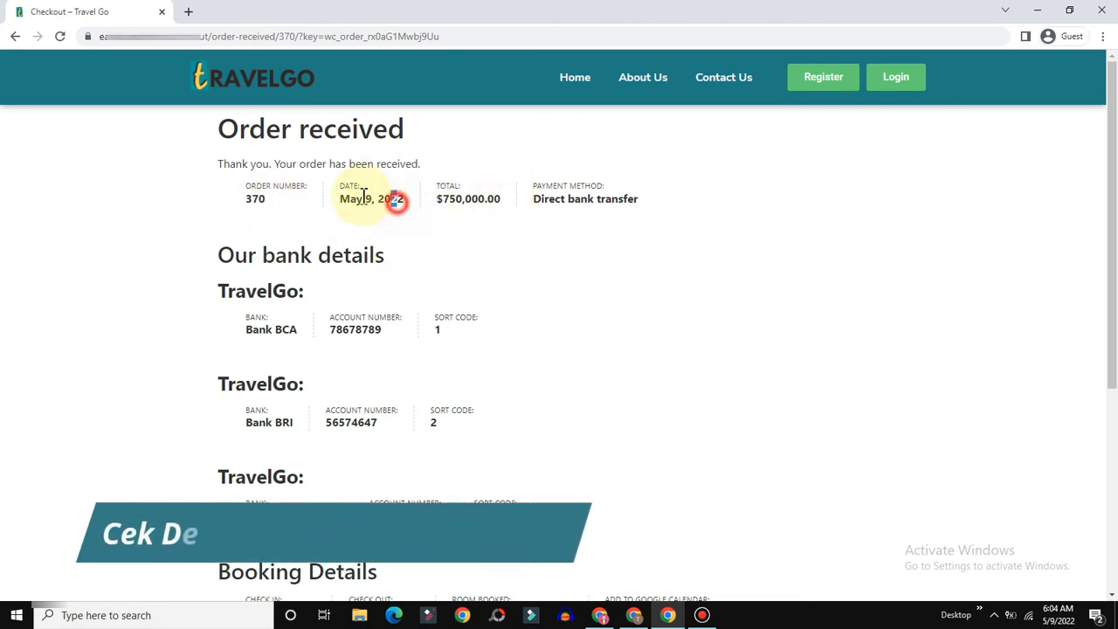
left_click_drag(395, 199, 341, 199)
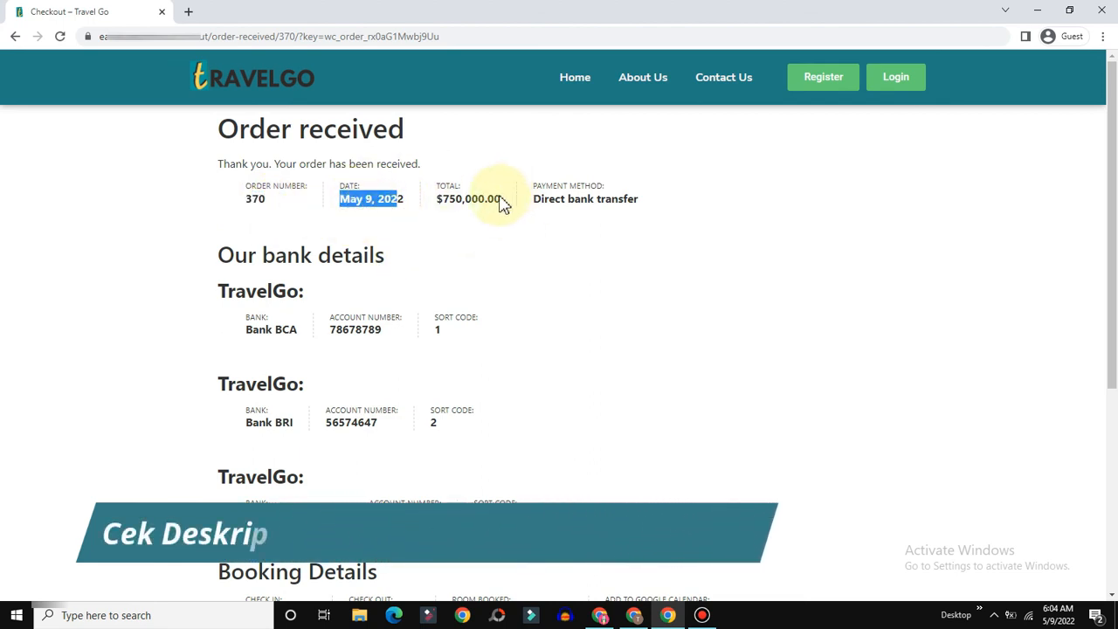
left_click_drag(495, 199, 441, 200)
left_click(546, 198)
left_click_drag(546, 198, 602, 200)
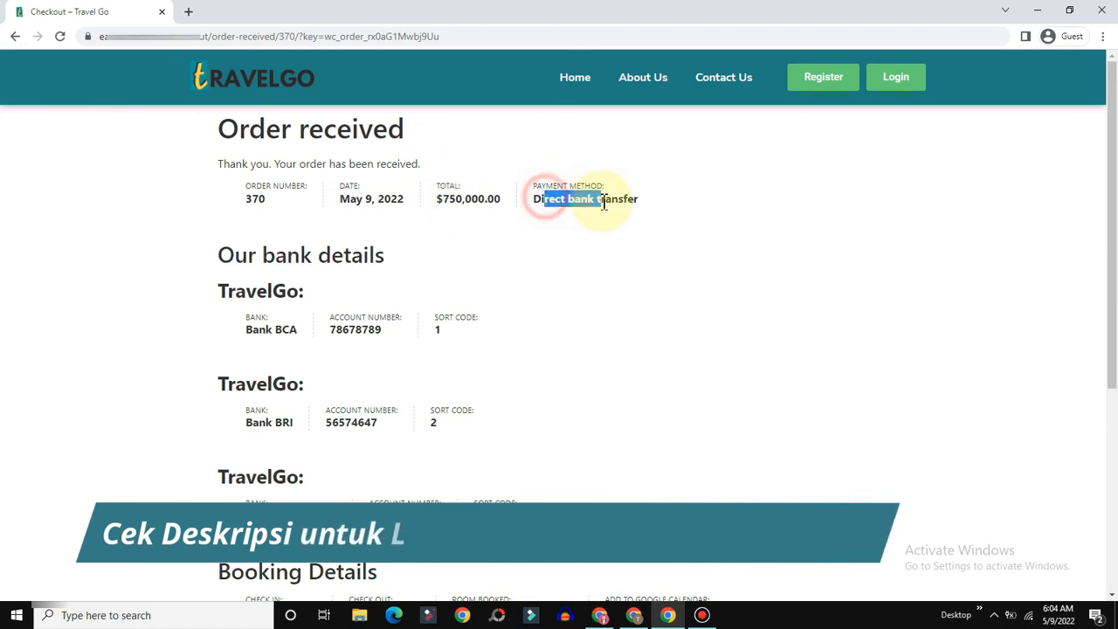
Step: Review the Bank BCA account details and the Hotel Kirana Ubud Bali stay dates
scroll(345, 250, "down", 3)
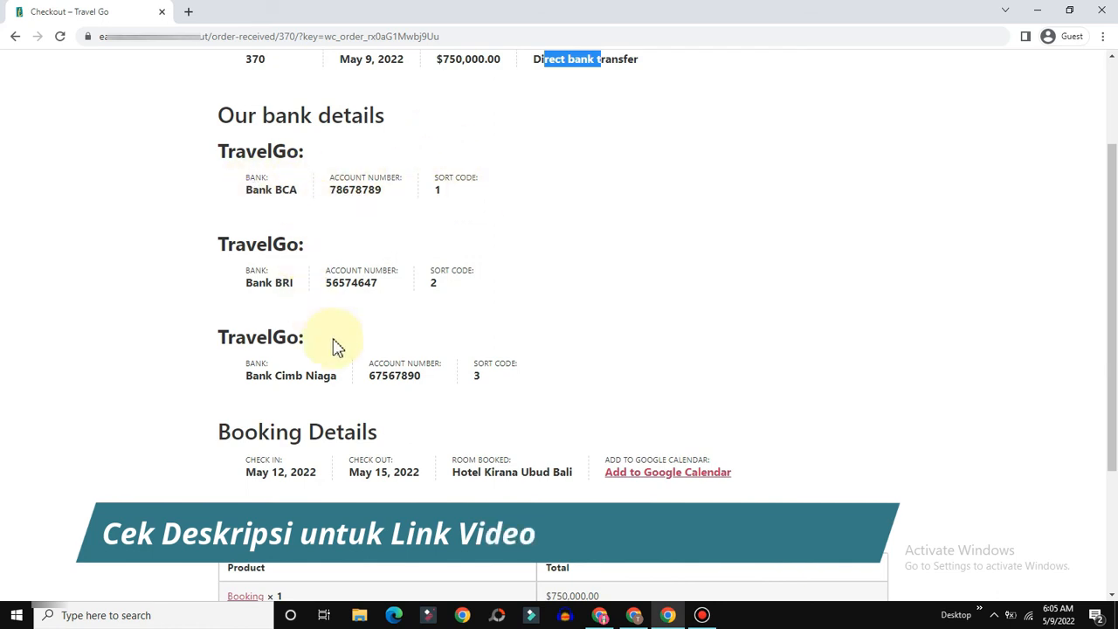
left_click_drag(501, 191, 242, 192)
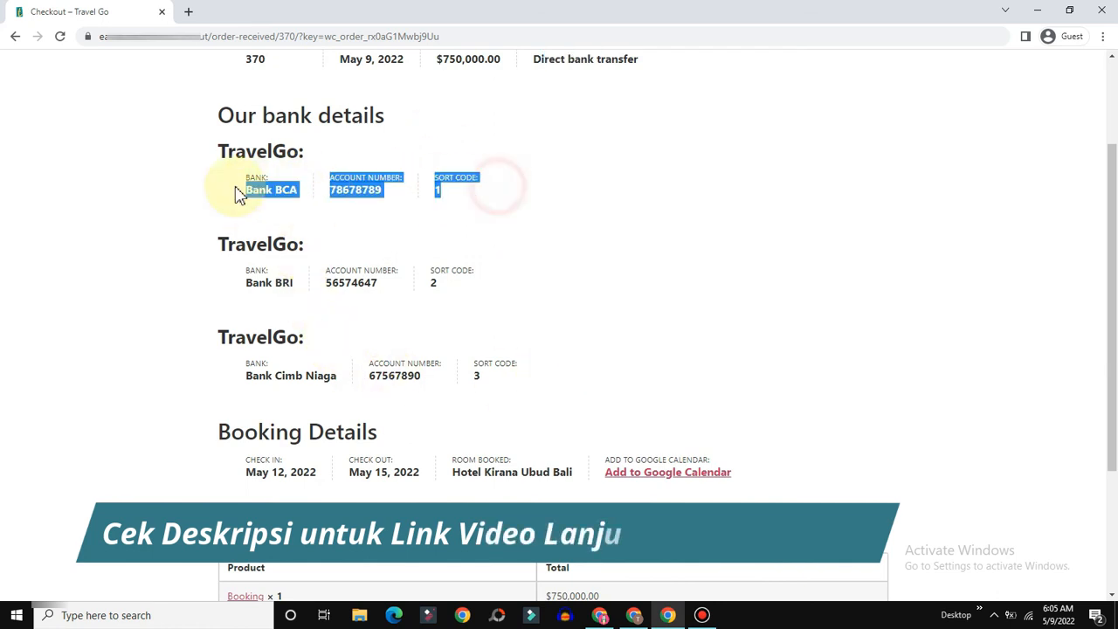
scroll(287, 187, "down", 3)
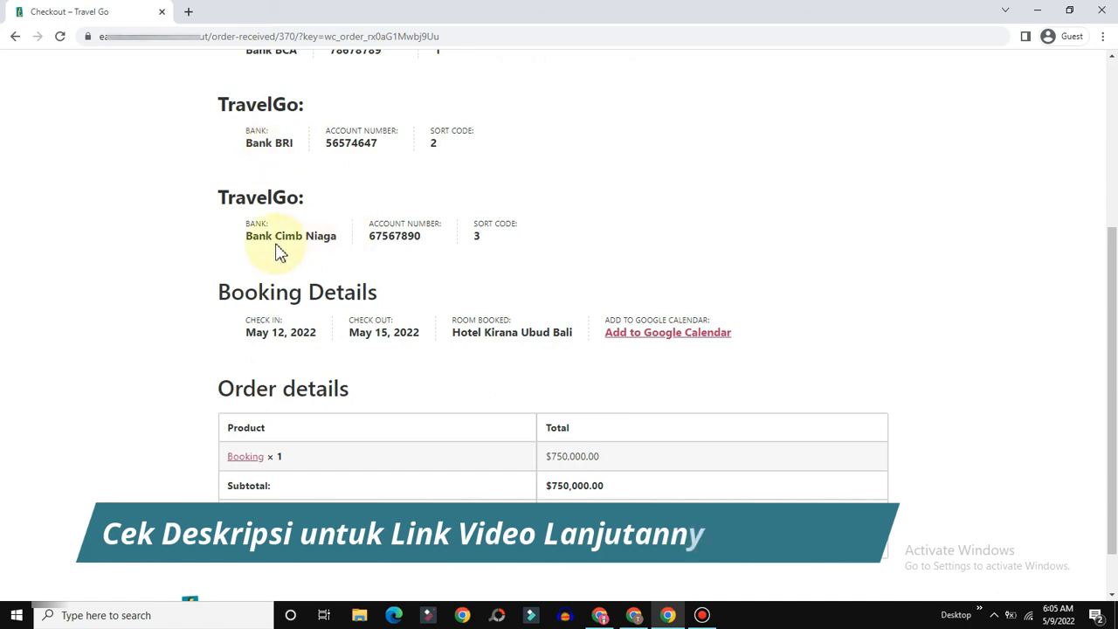
scroll(323, 217, "up", 1)
scroll(445, 292, "down", 2)
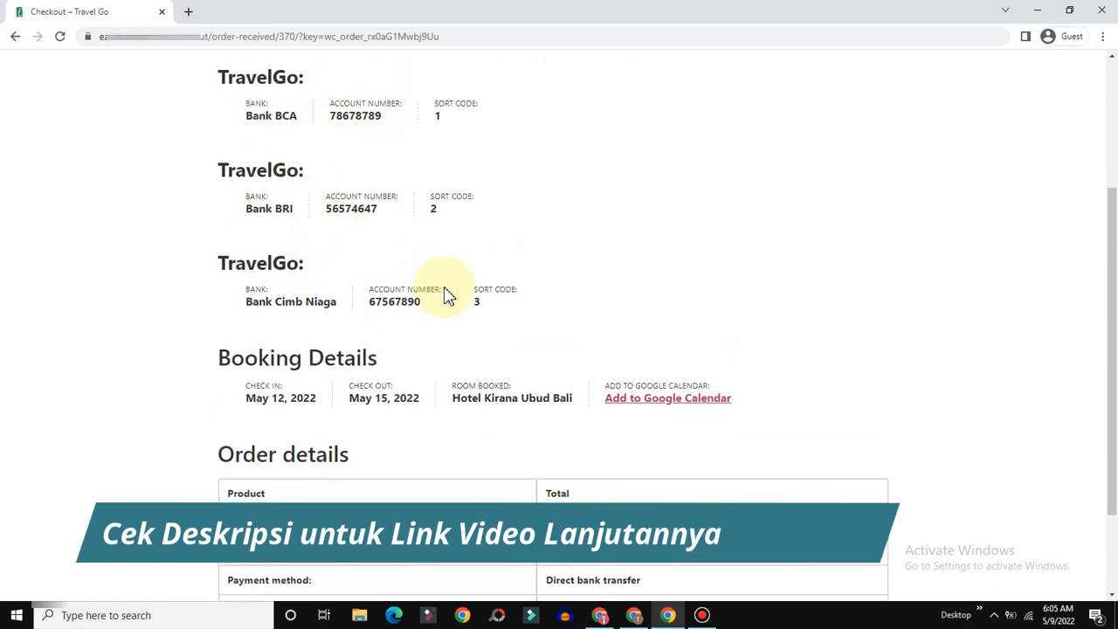
left_click_drag(234, 239, 319, 309)
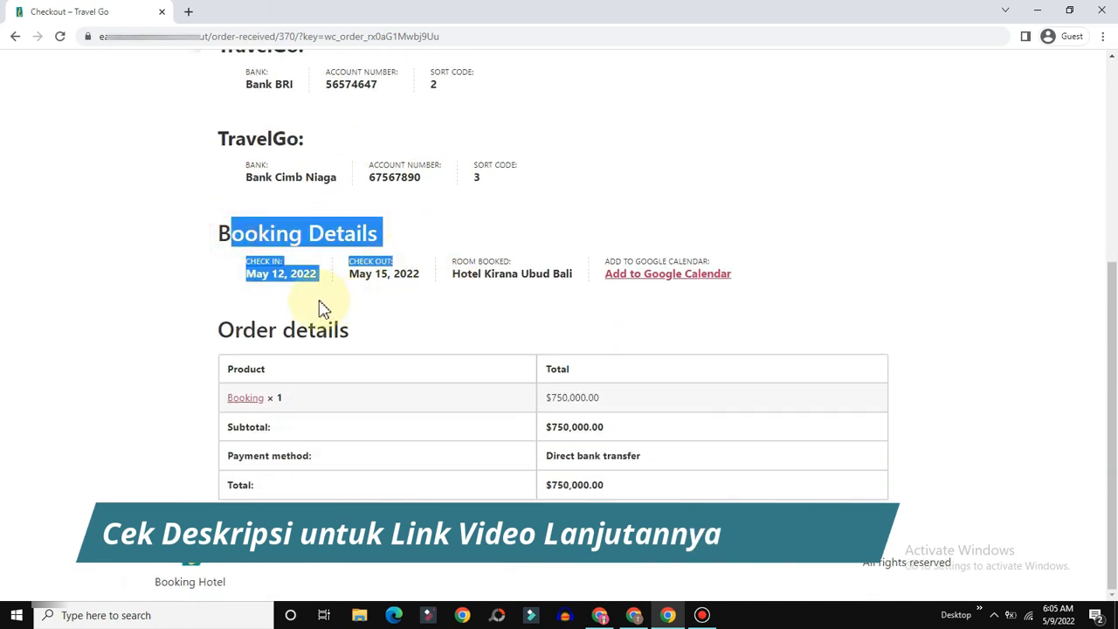
left_click(295, 311)
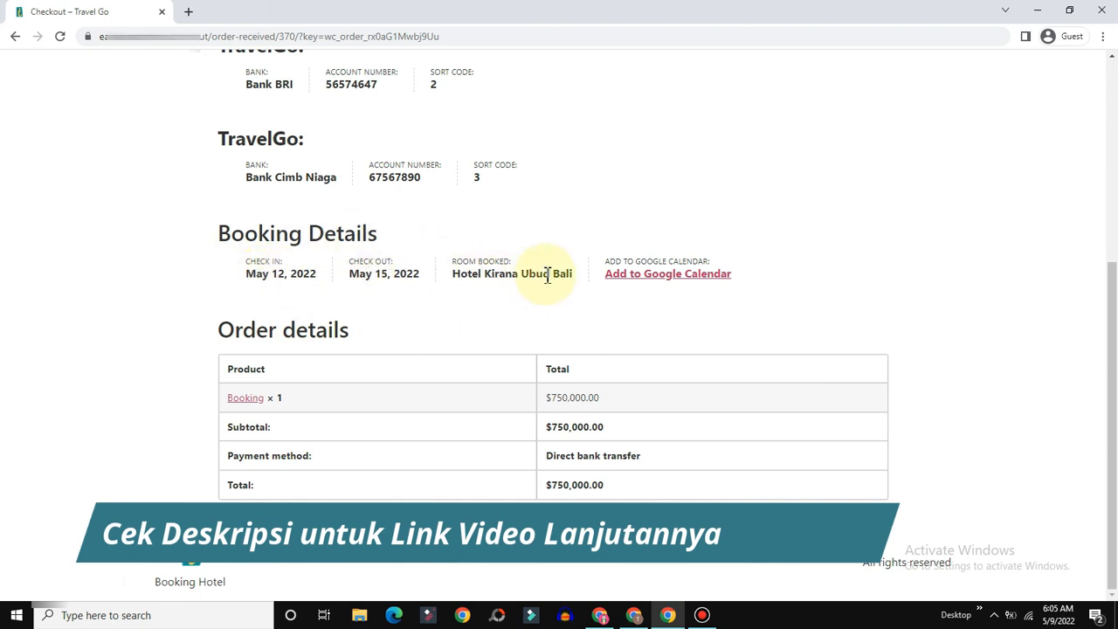
left_click_drag(577, 274, 452, 274)
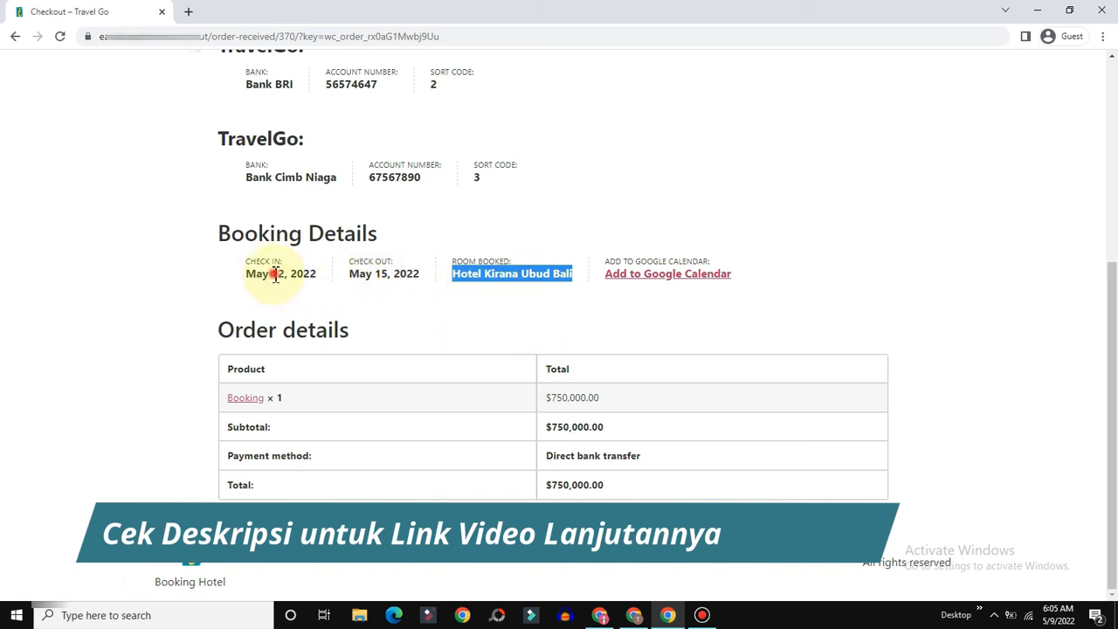
left_click_drag(275, 275, 441, 310)
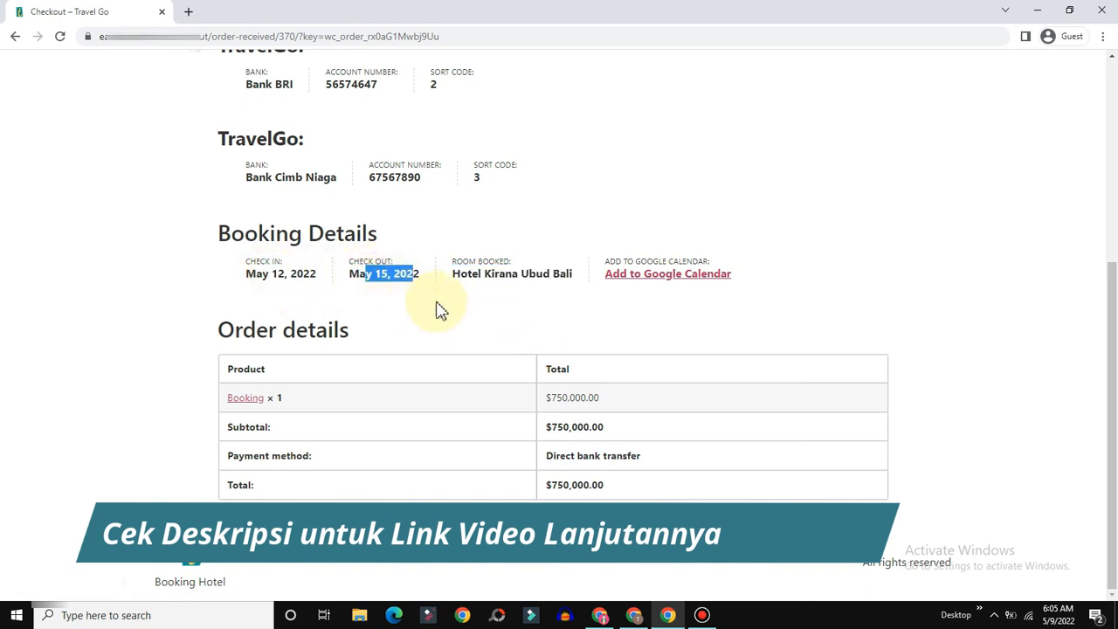
left_click(399, 311)
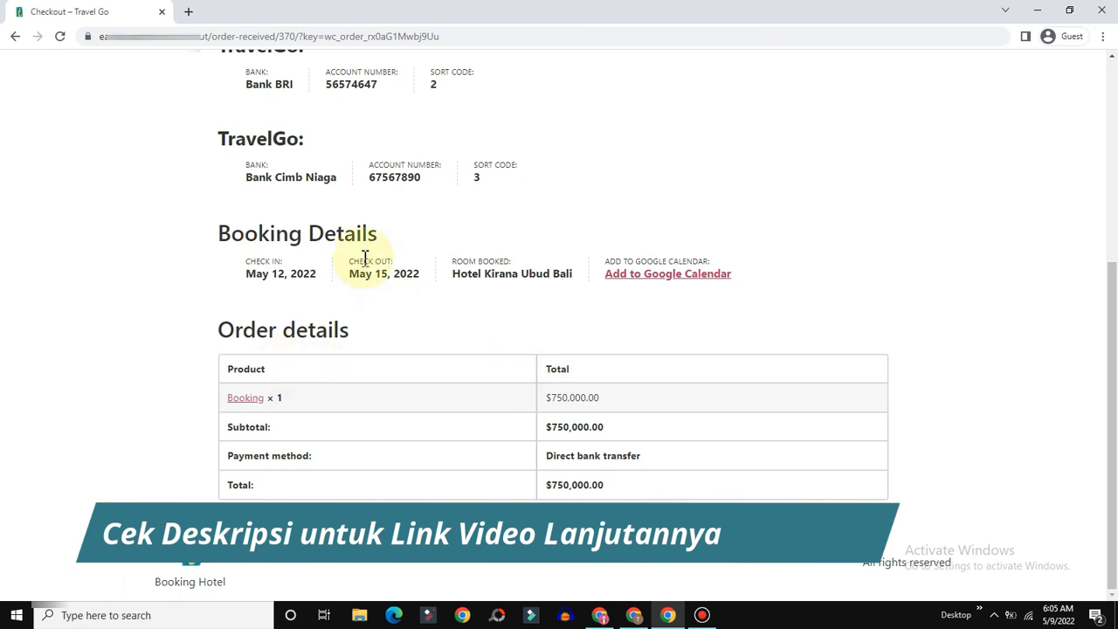
scroll(424, 376, "up", 4)
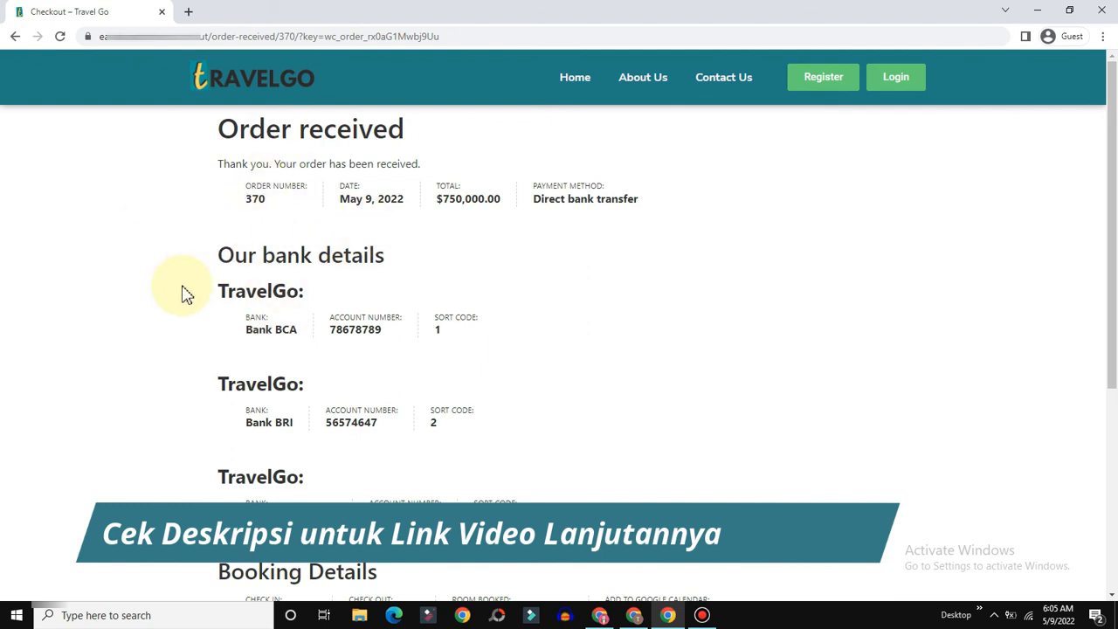
left_click(634, 615)
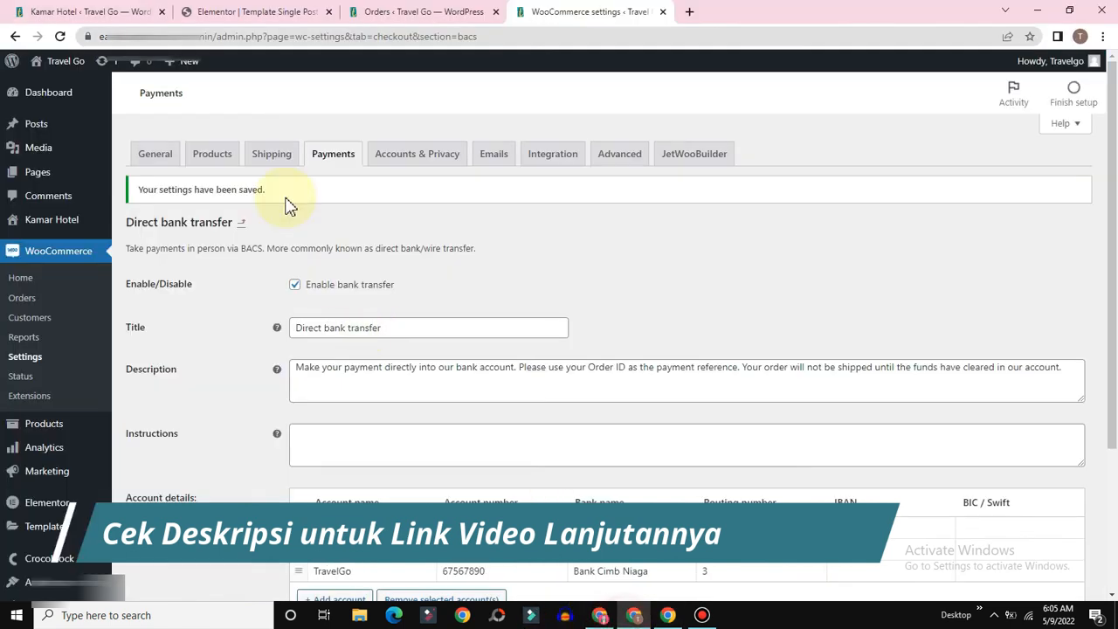
Step: Open order #370 from WooCommerce Orders and review its billing and booking details
left_click(415, 11)
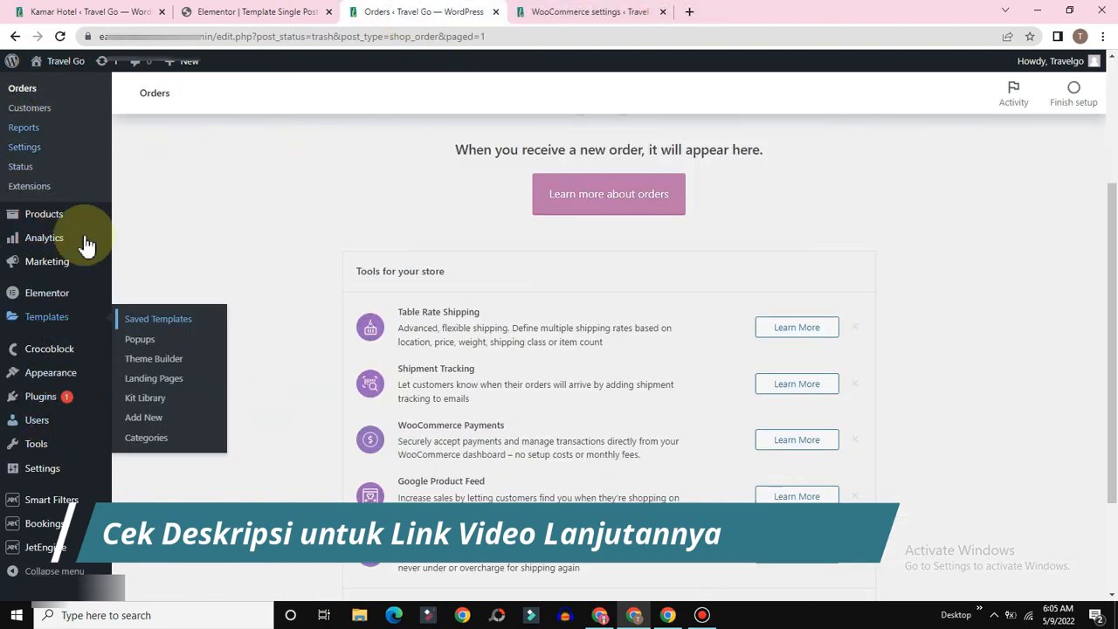
scroll(87, 245, "up", 2)
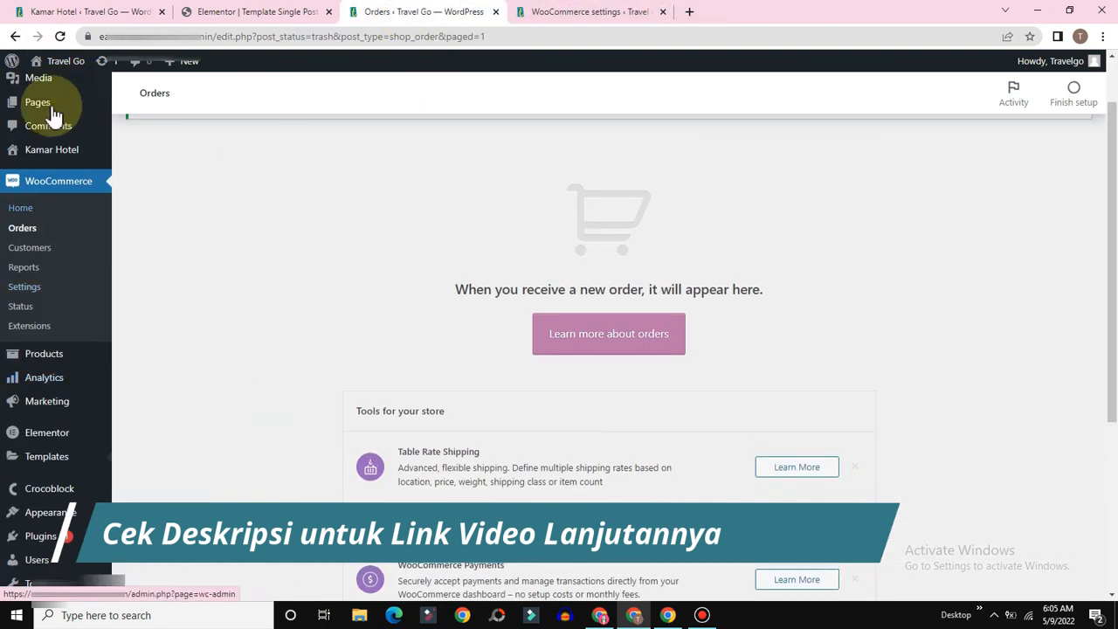
left_click(14, 234)
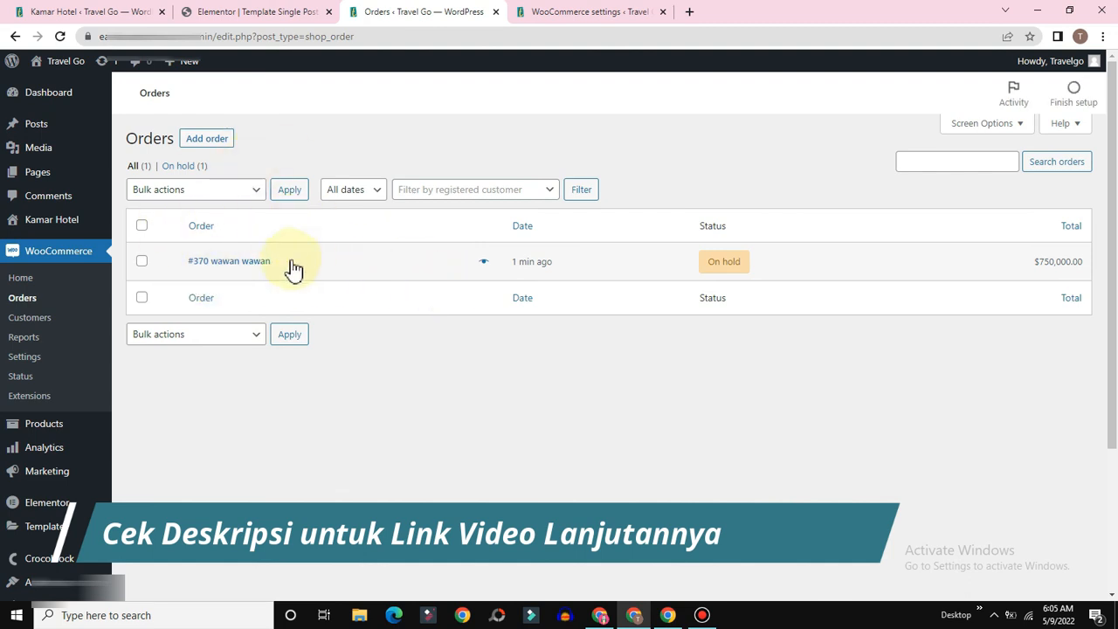
left_click(232, 262)
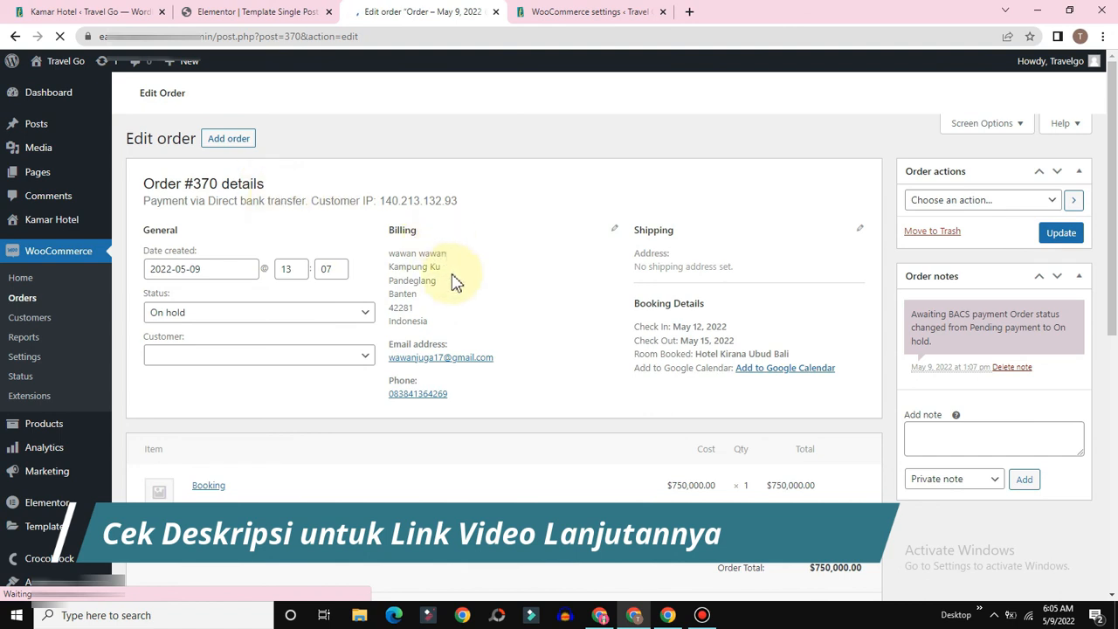
double_click(402, 229)
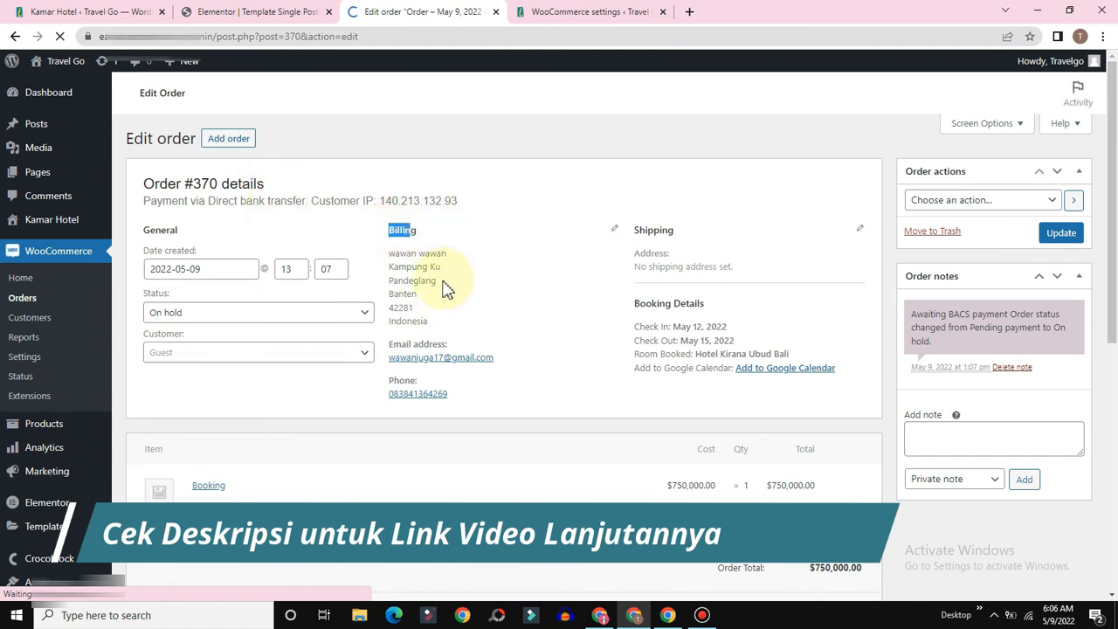
left_click_drag(461, 254, 389, 255)
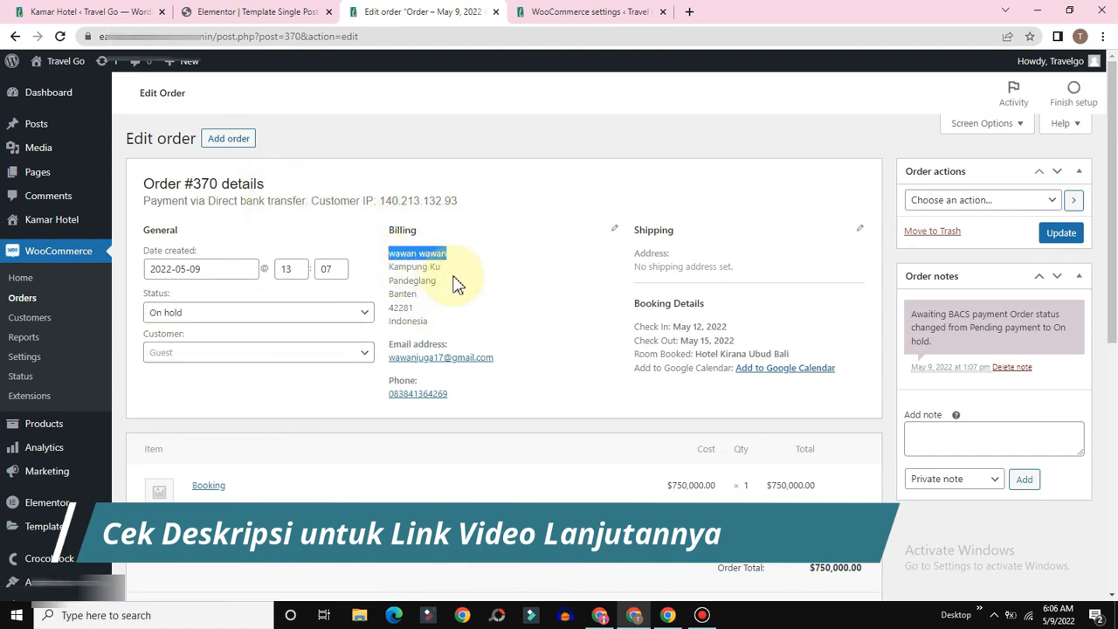
left_click_drag(446, 276, 381, 279)
left_click(410, 291)
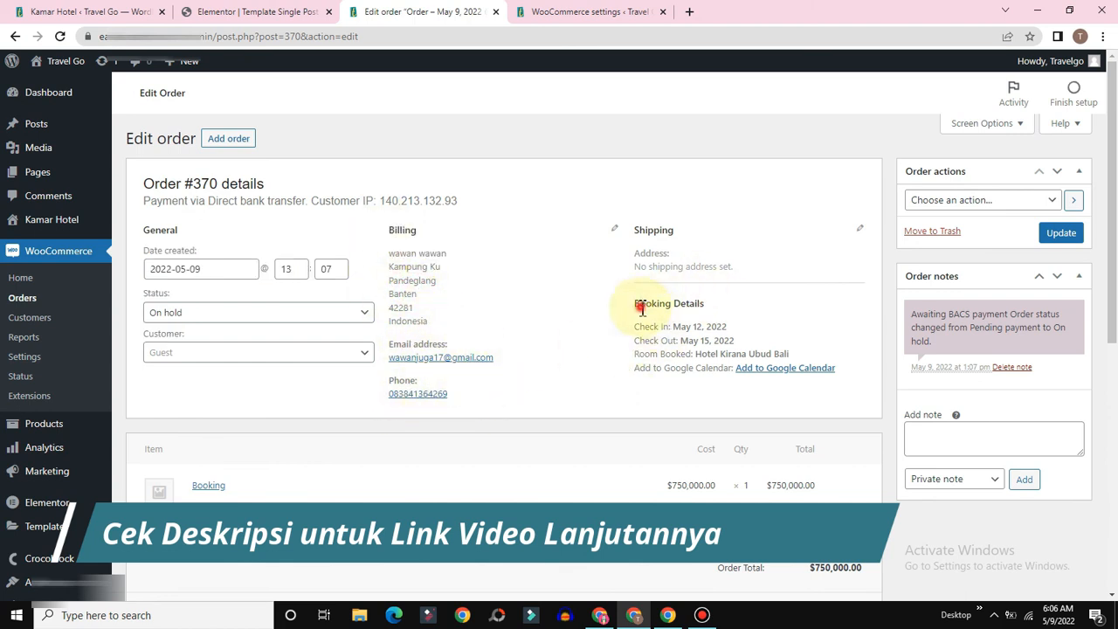
left_click_drag(641, 308, 748, 307)
left_click(745, 305)
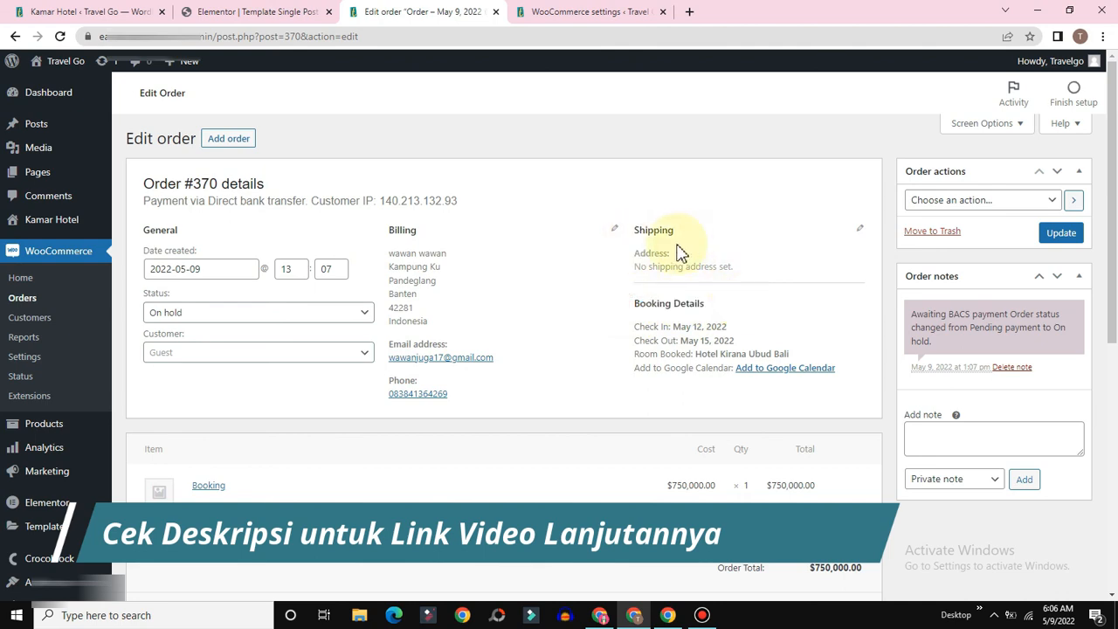
Step: Change order #370's status to Completed and update the order
scroll(327, 278, "down", 2)
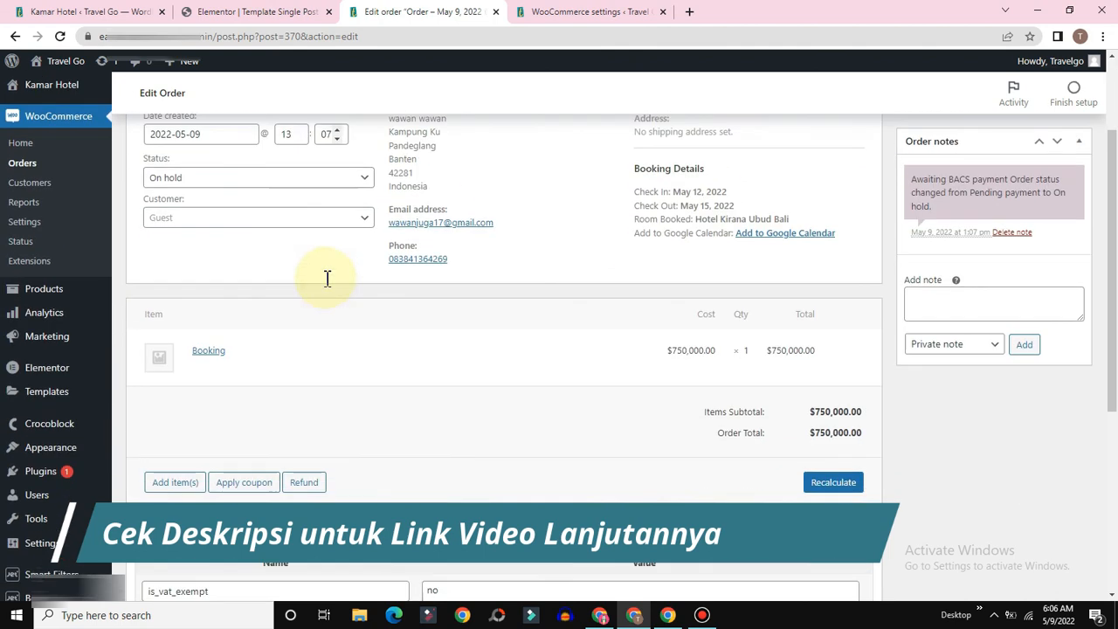
left_click(236, 175)
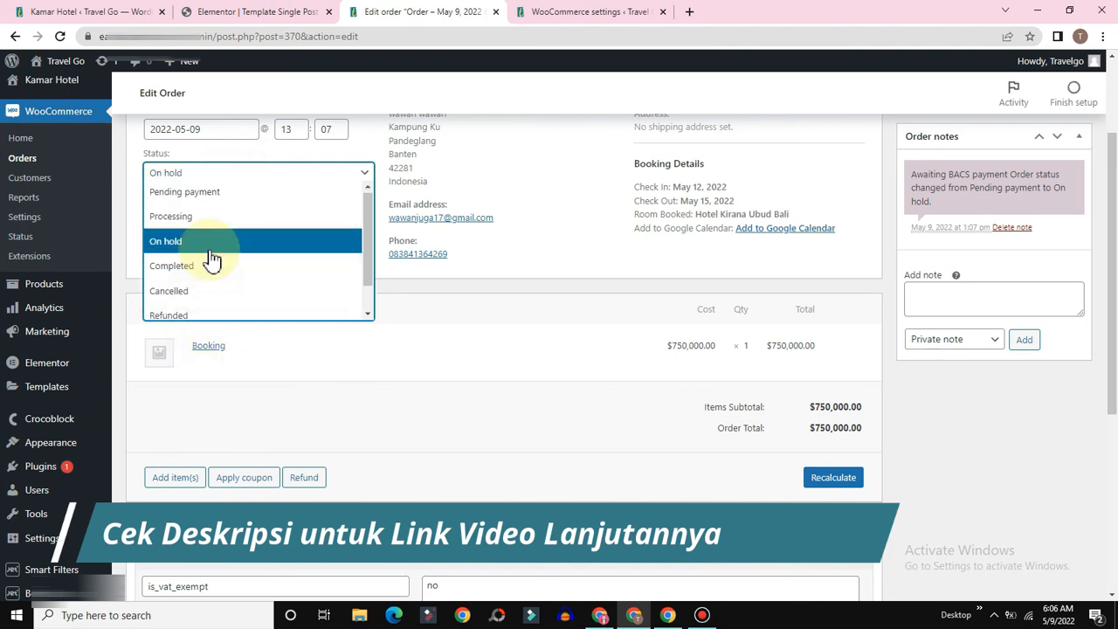
scroll(186, 202, "down", 1)
left_click(158, 186)
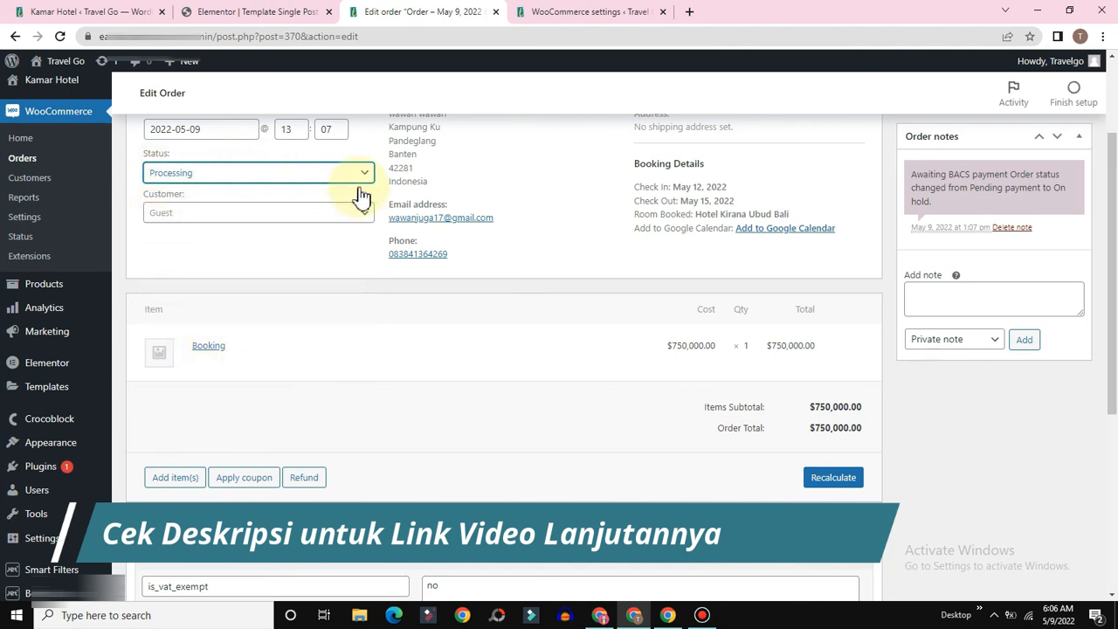
scroll(988, 370, "up", 3)
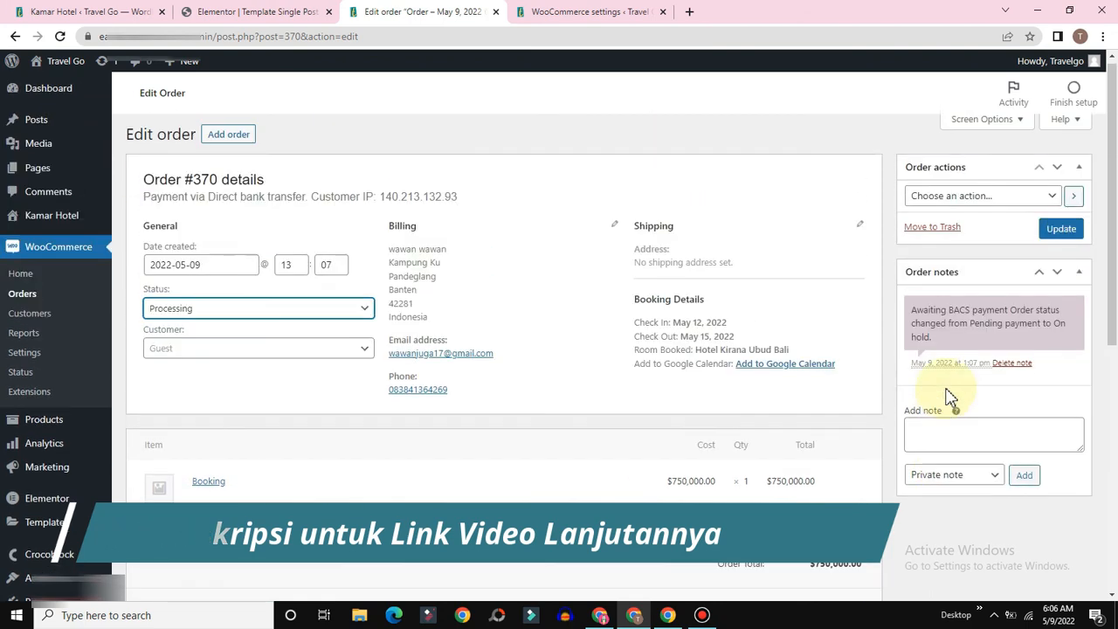
scroll(891, 377, "down", 2)
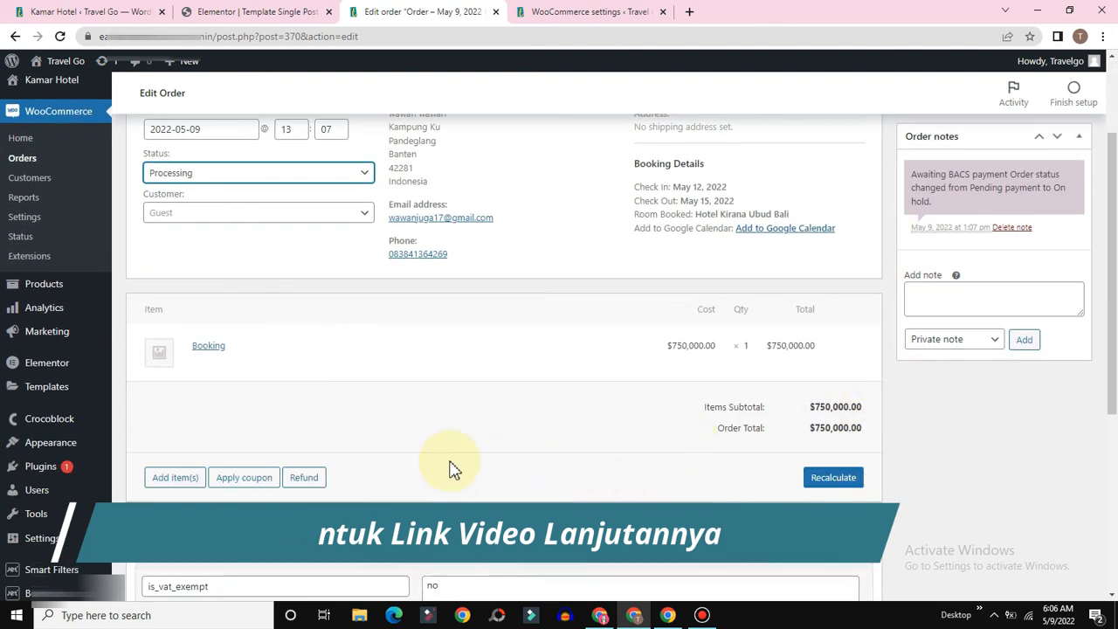
scroll(466, 297, "up", 1)
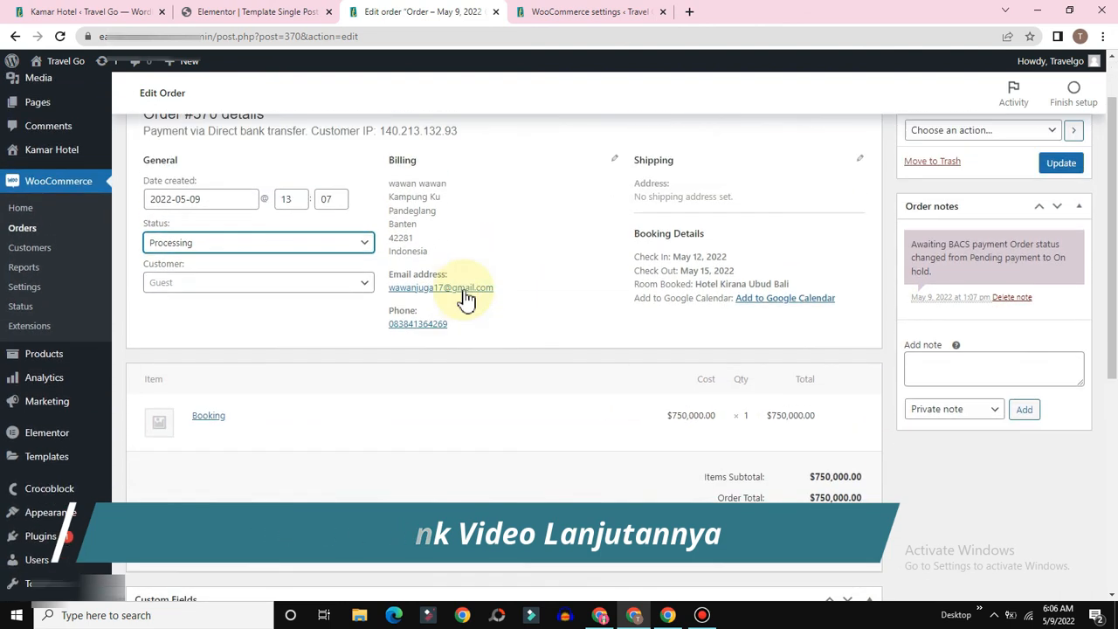
left_click(207, 242)
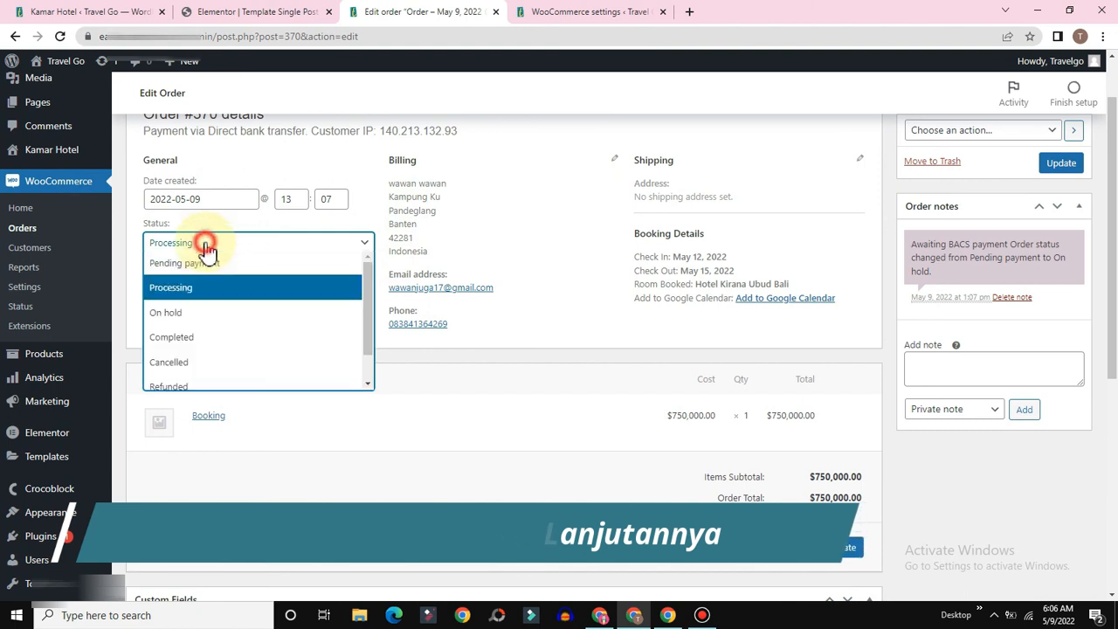
left_click(187, 337)
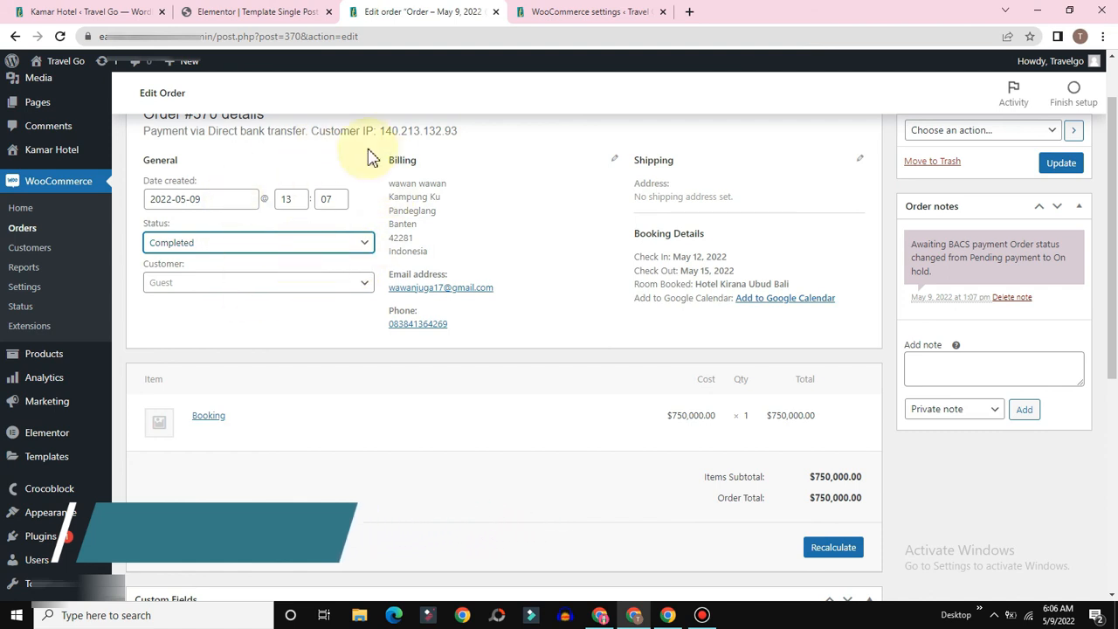
scroll(834, 359, "up", 1)
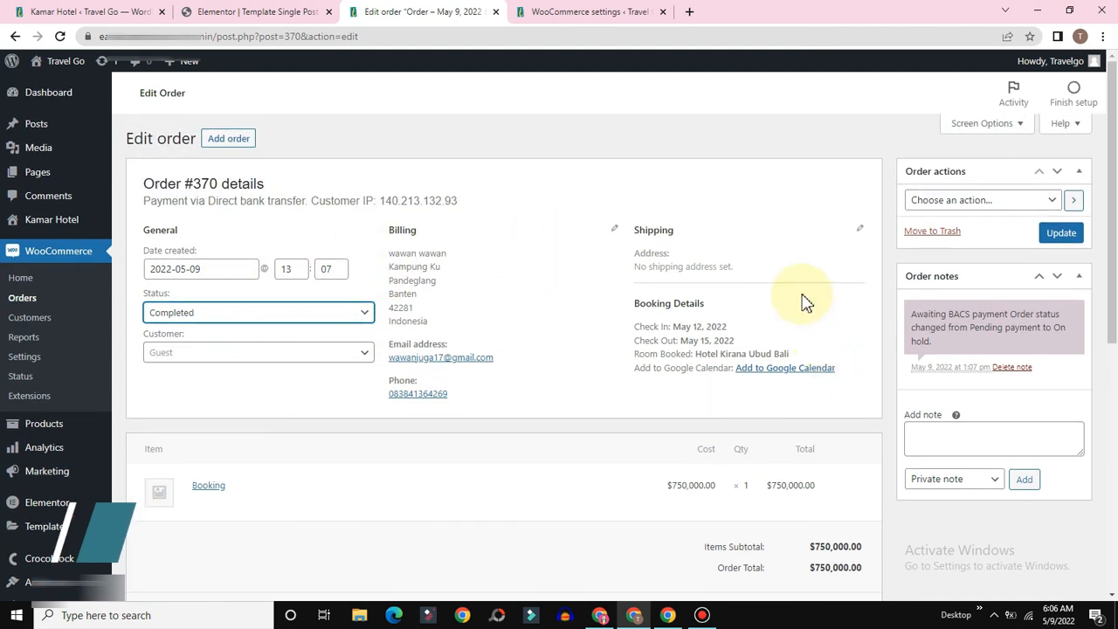
left_click(1061, 233)
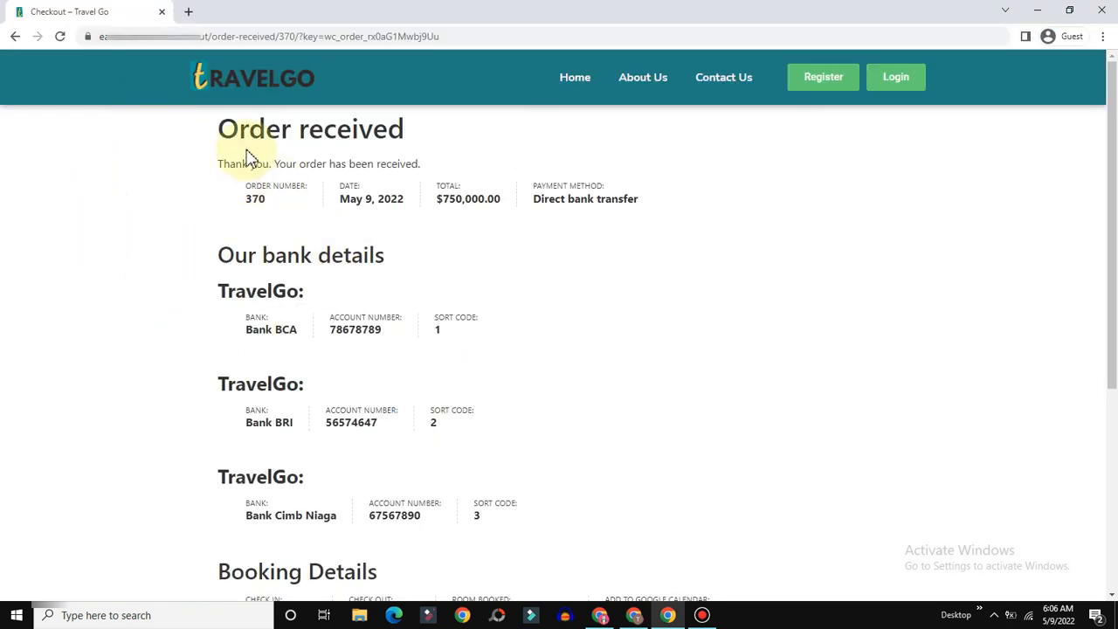
Step: Start a new JetWooBuilder template with type Checkout, then close the dialog unnamed
left_click_drag(219, 128, 382, 166)
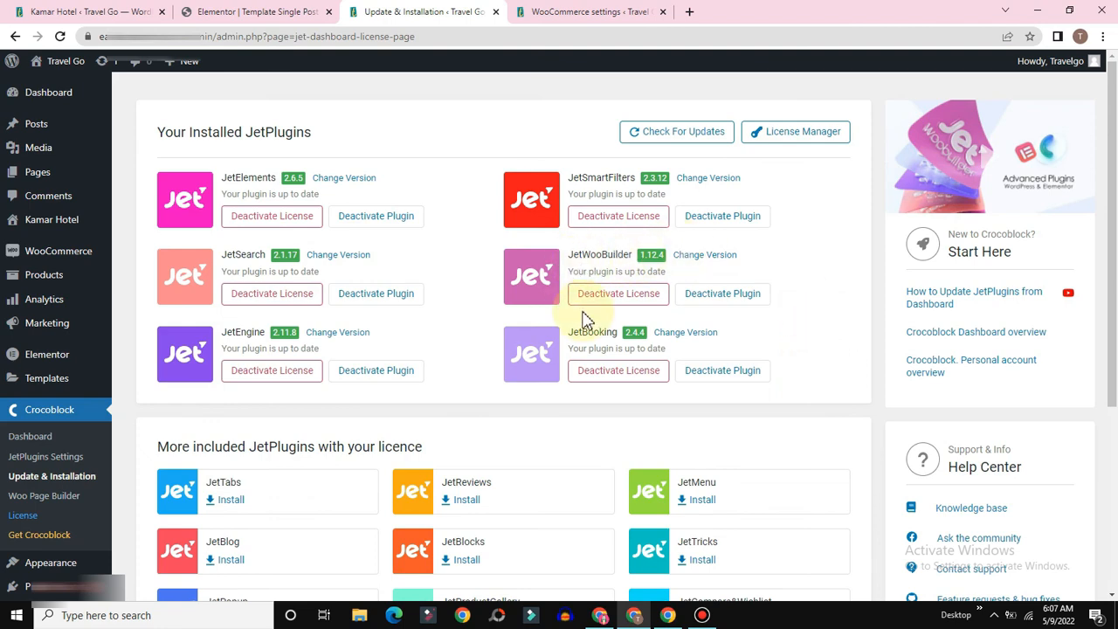
scroll(362, 367, "down", 2)
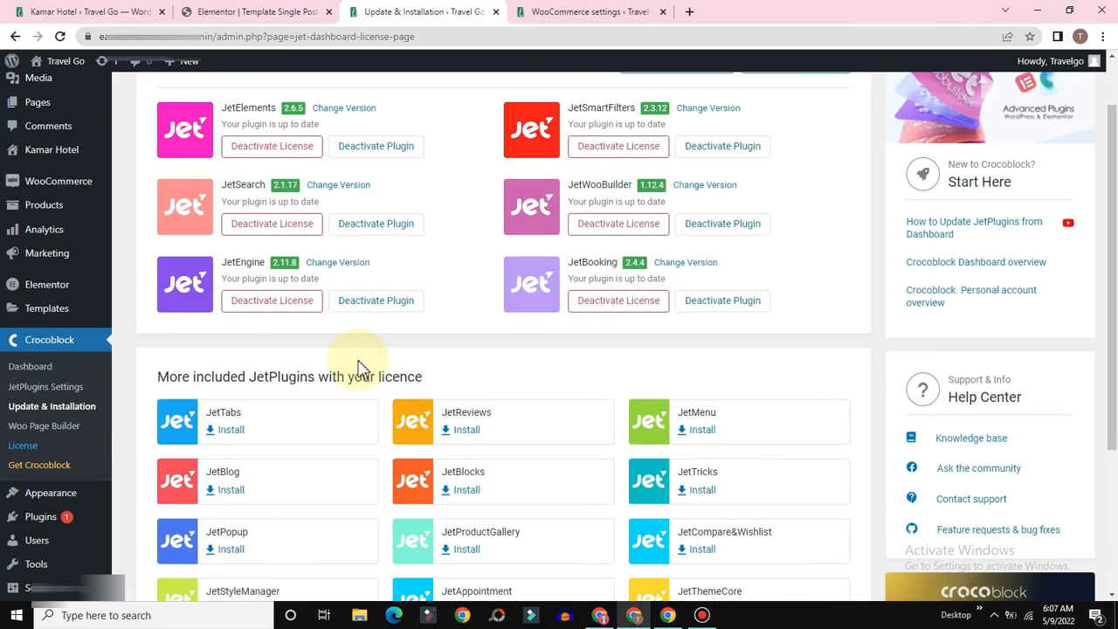
left_click(37, 428)
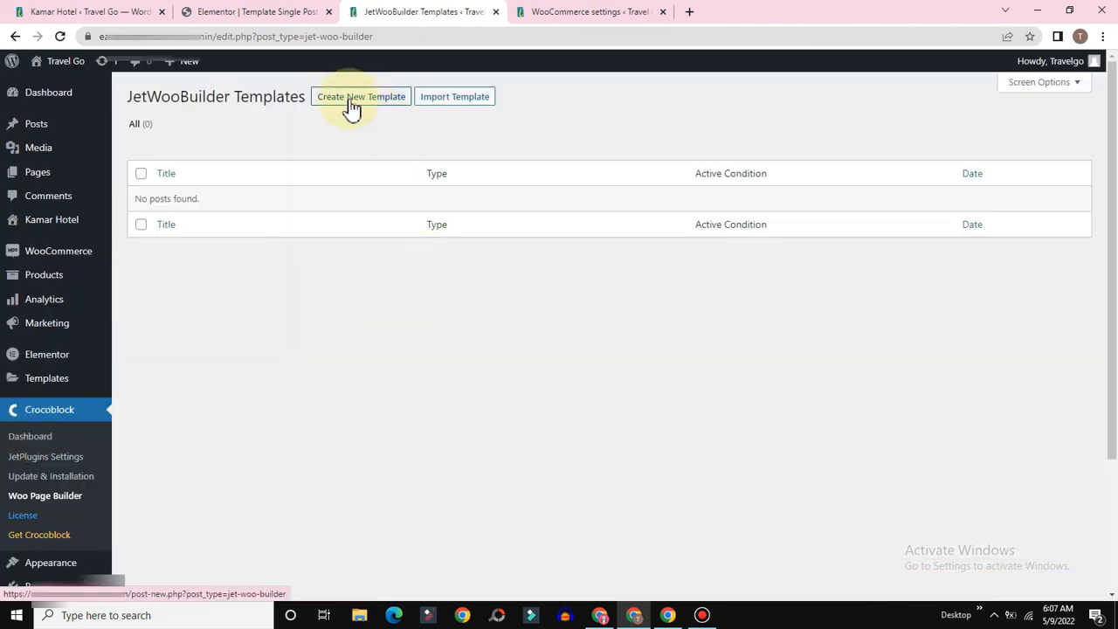
left_click(346, 99)
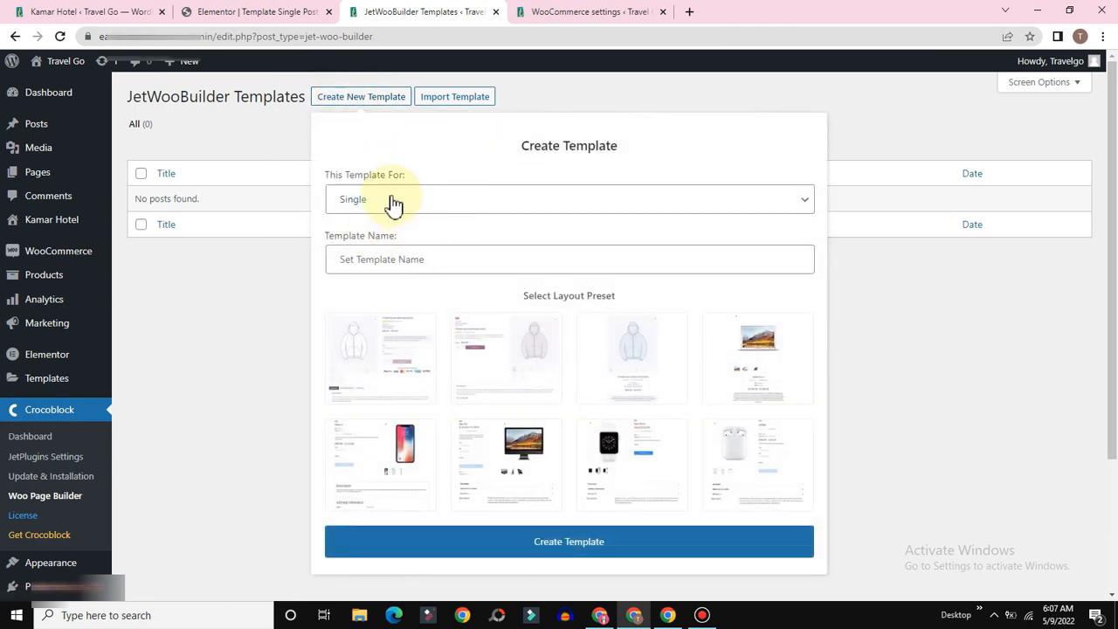
left_click(394, 202)
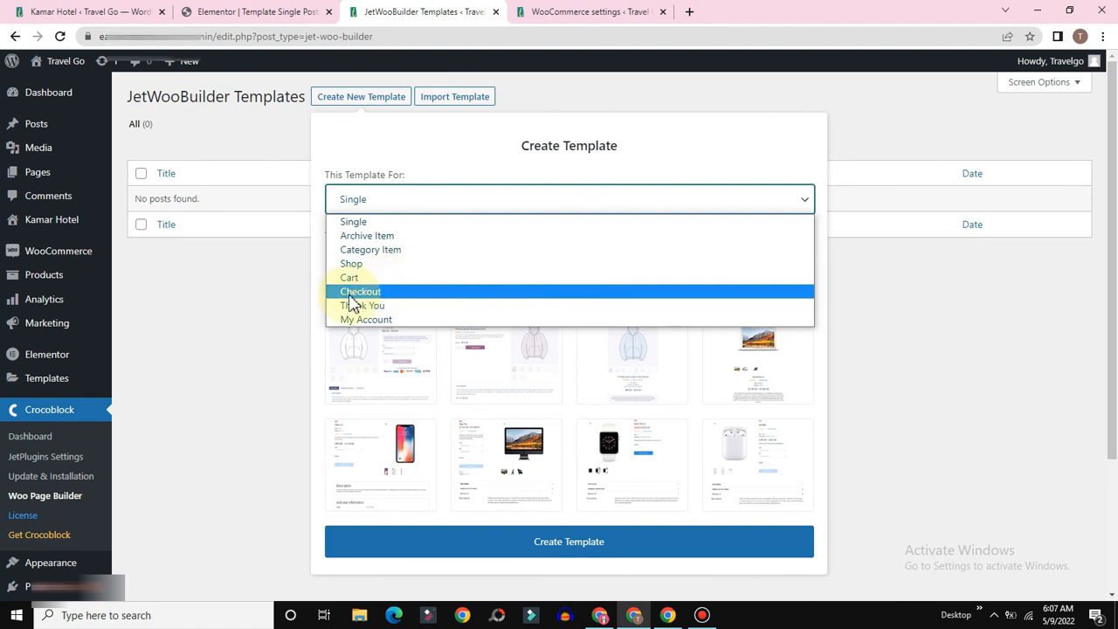
left_click(378, 294)
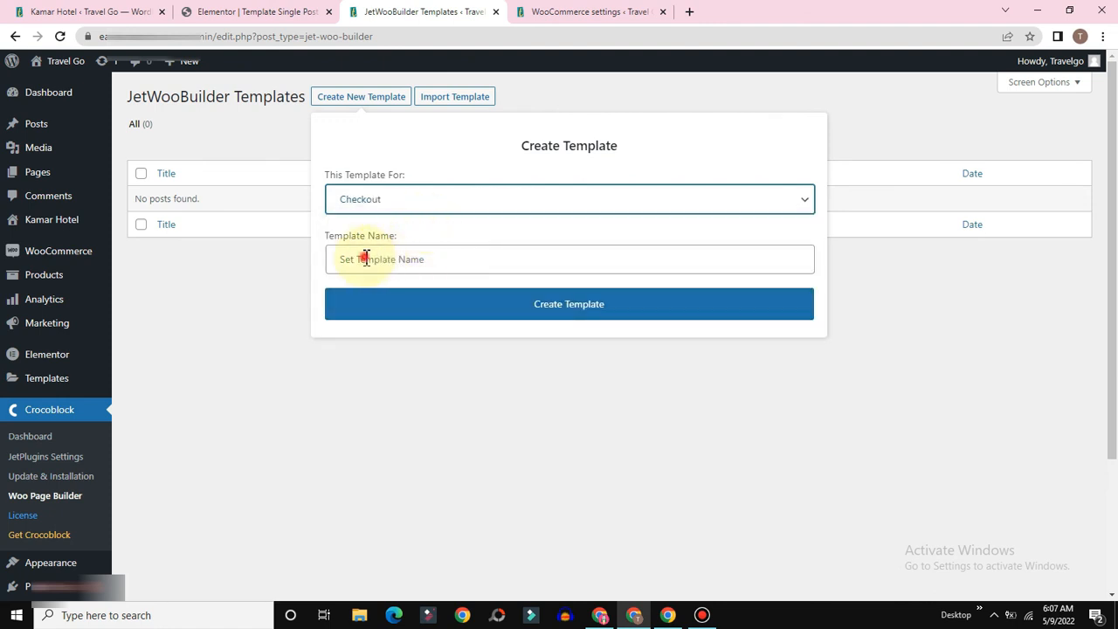
left_click(369, 258)
left_click(230, 290)
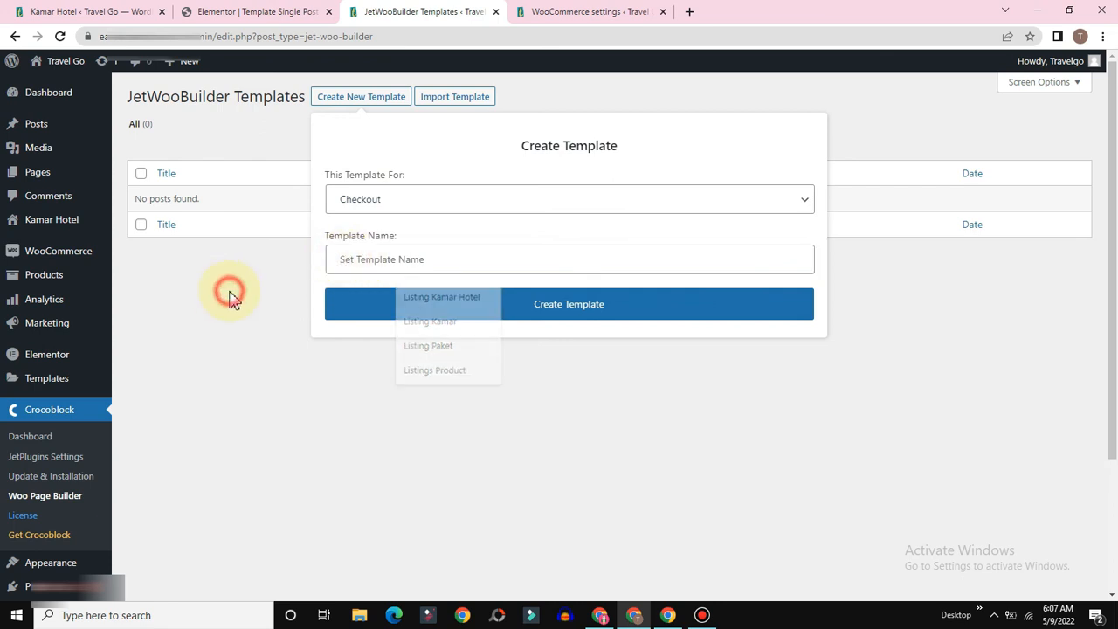